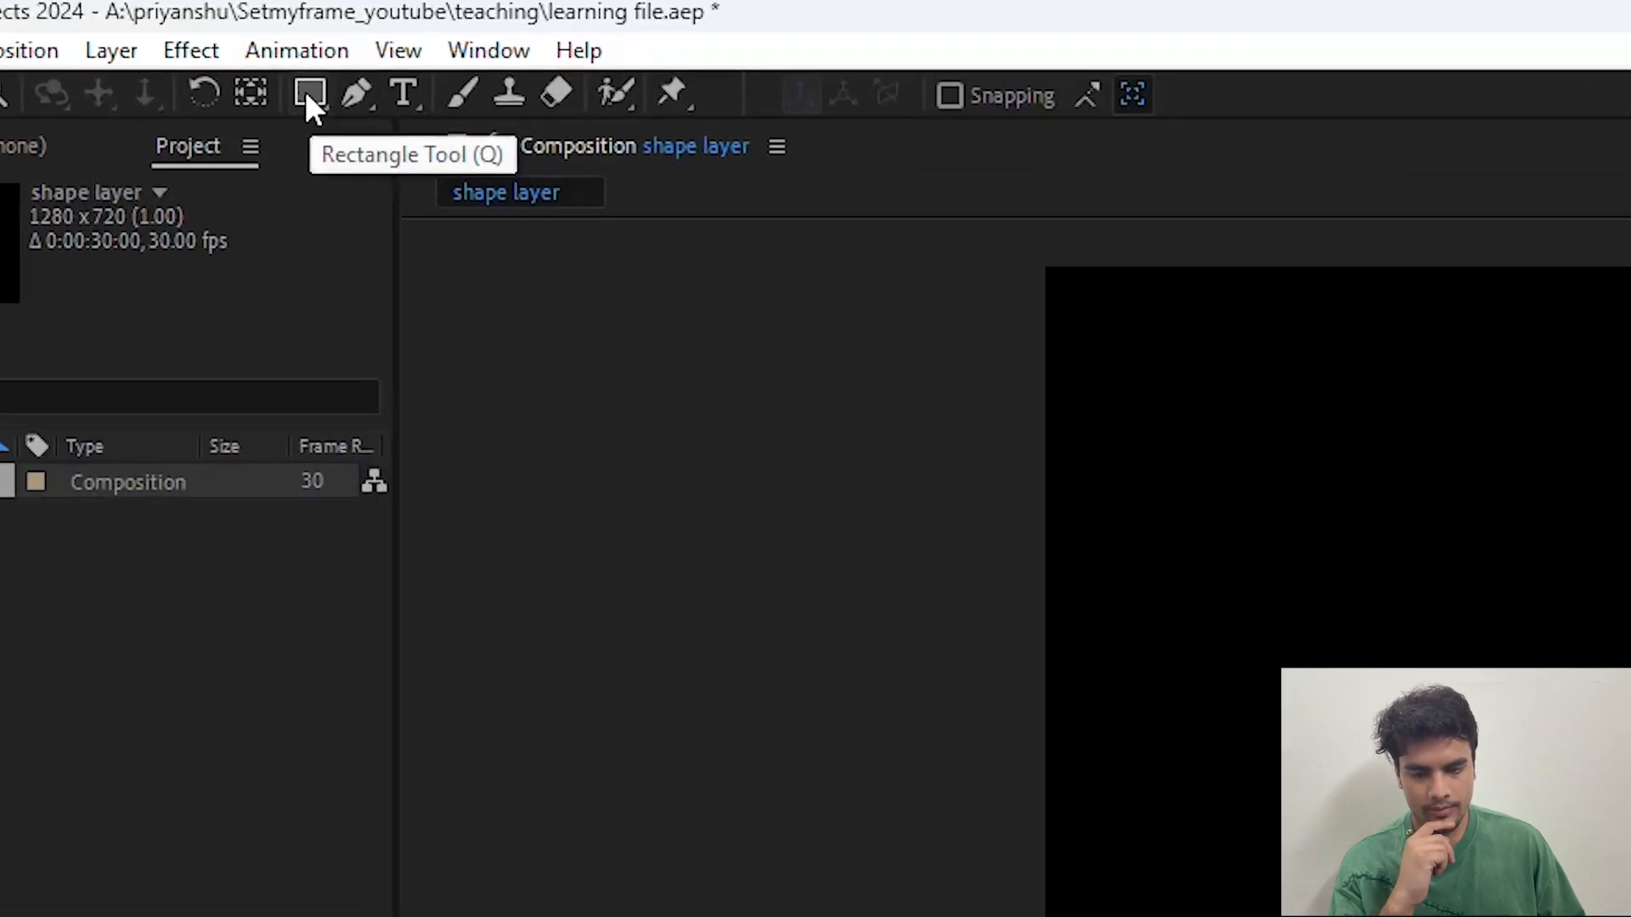
Draw a rectangle about 260 by 224 px in the composition's upper area with the Rectangle Tool.
{"action": "left_click", "coordinate": [308, 92]}
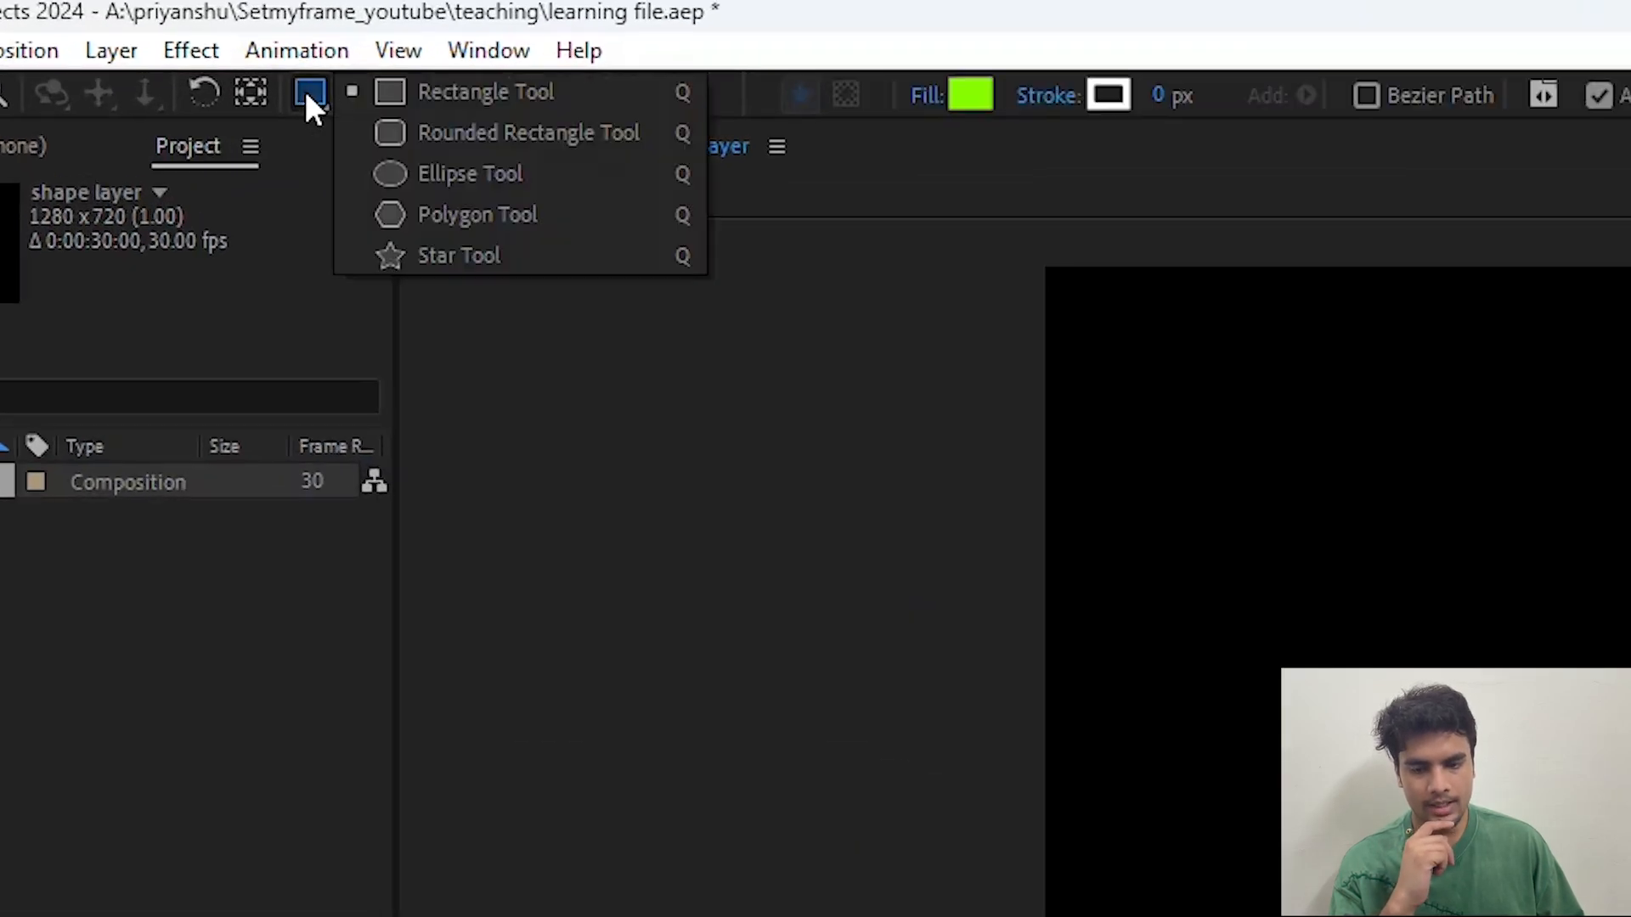
{"action": "left_click", "coordinate": [459, 255]}
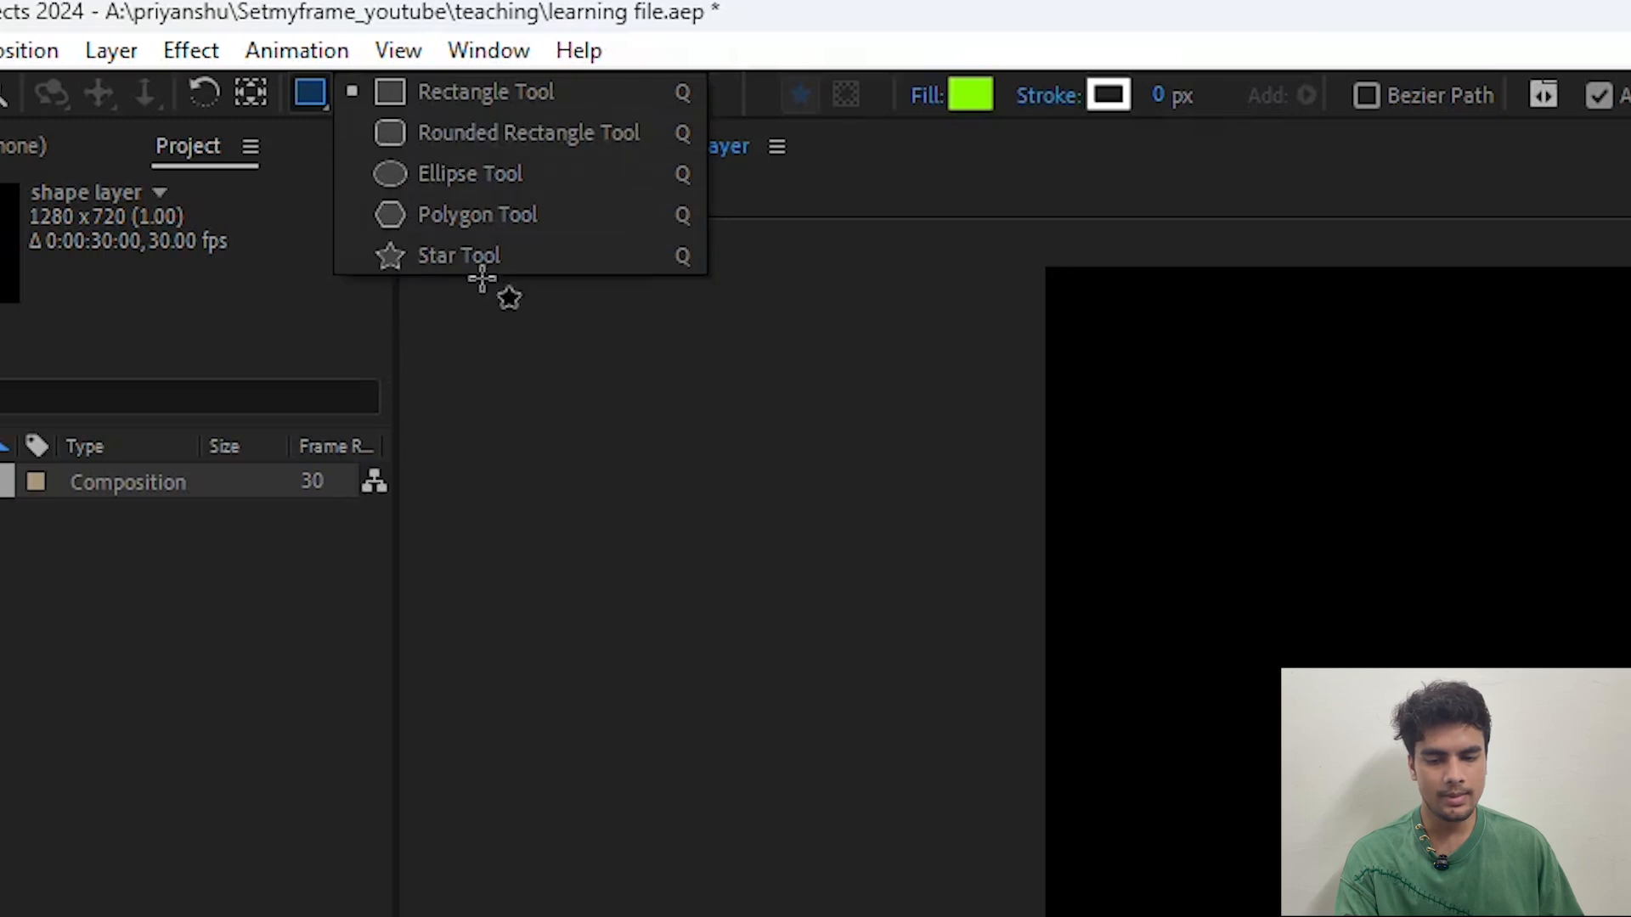
{"action": "left_click", "coordinate": [466, 88]}
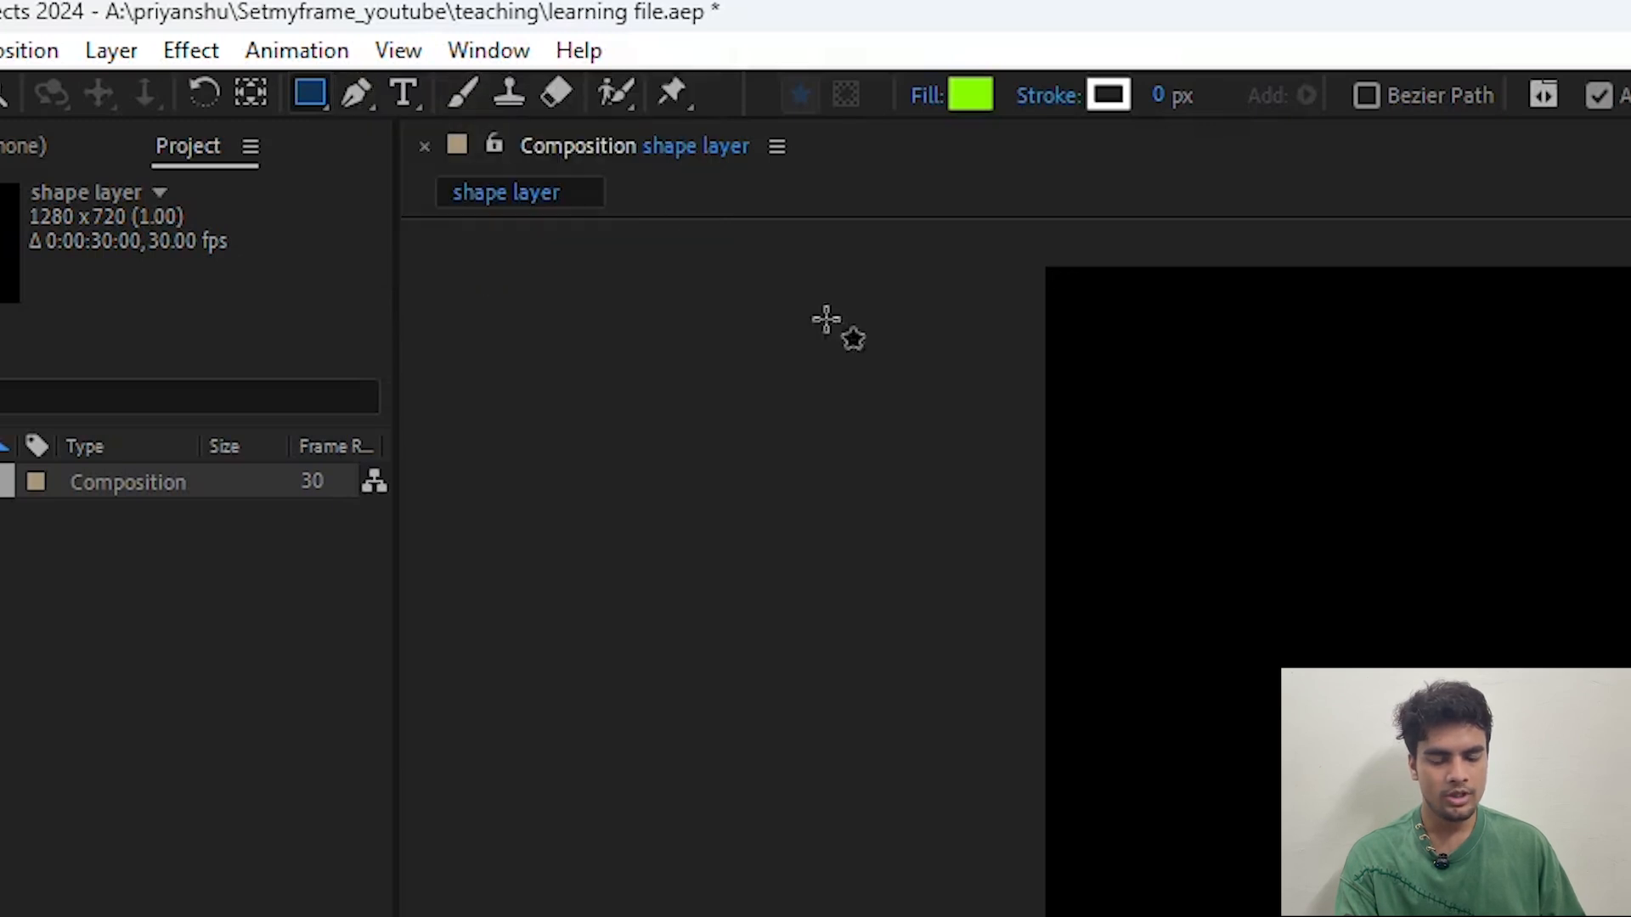
{"action": "left_click_drag", "start_coordinate": [706, 185], "coordinate": [817, 280]}
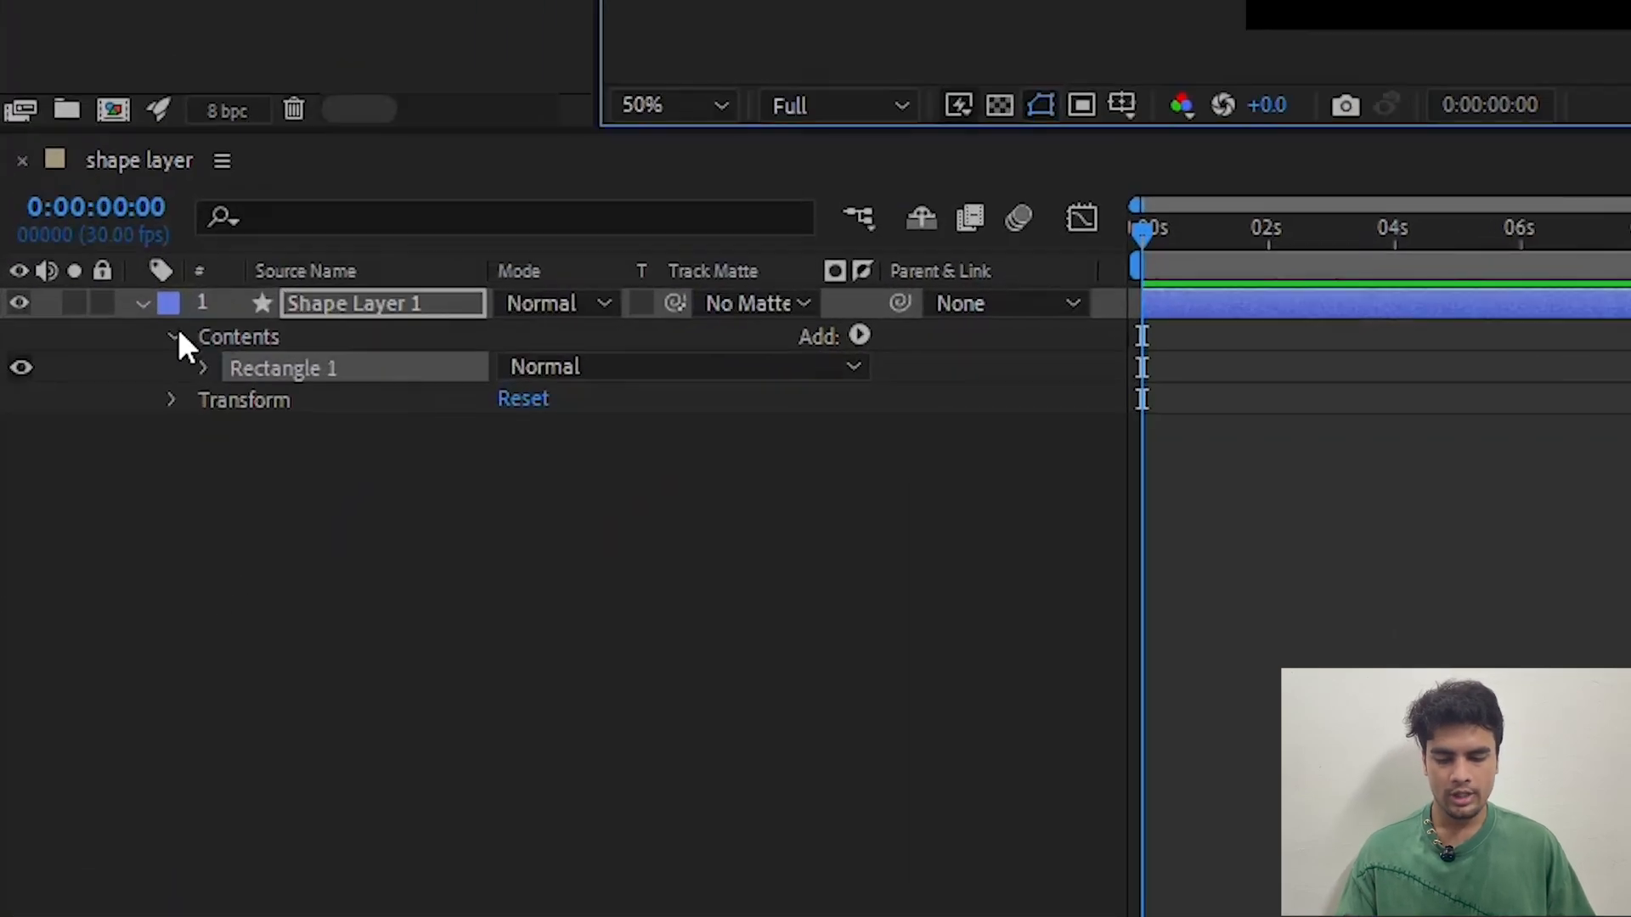
Examine the shape layer's Transform properties and the Rectangle 1 group inside its Contents.
{"action": "left_click", "coordinate": [174, 336]}
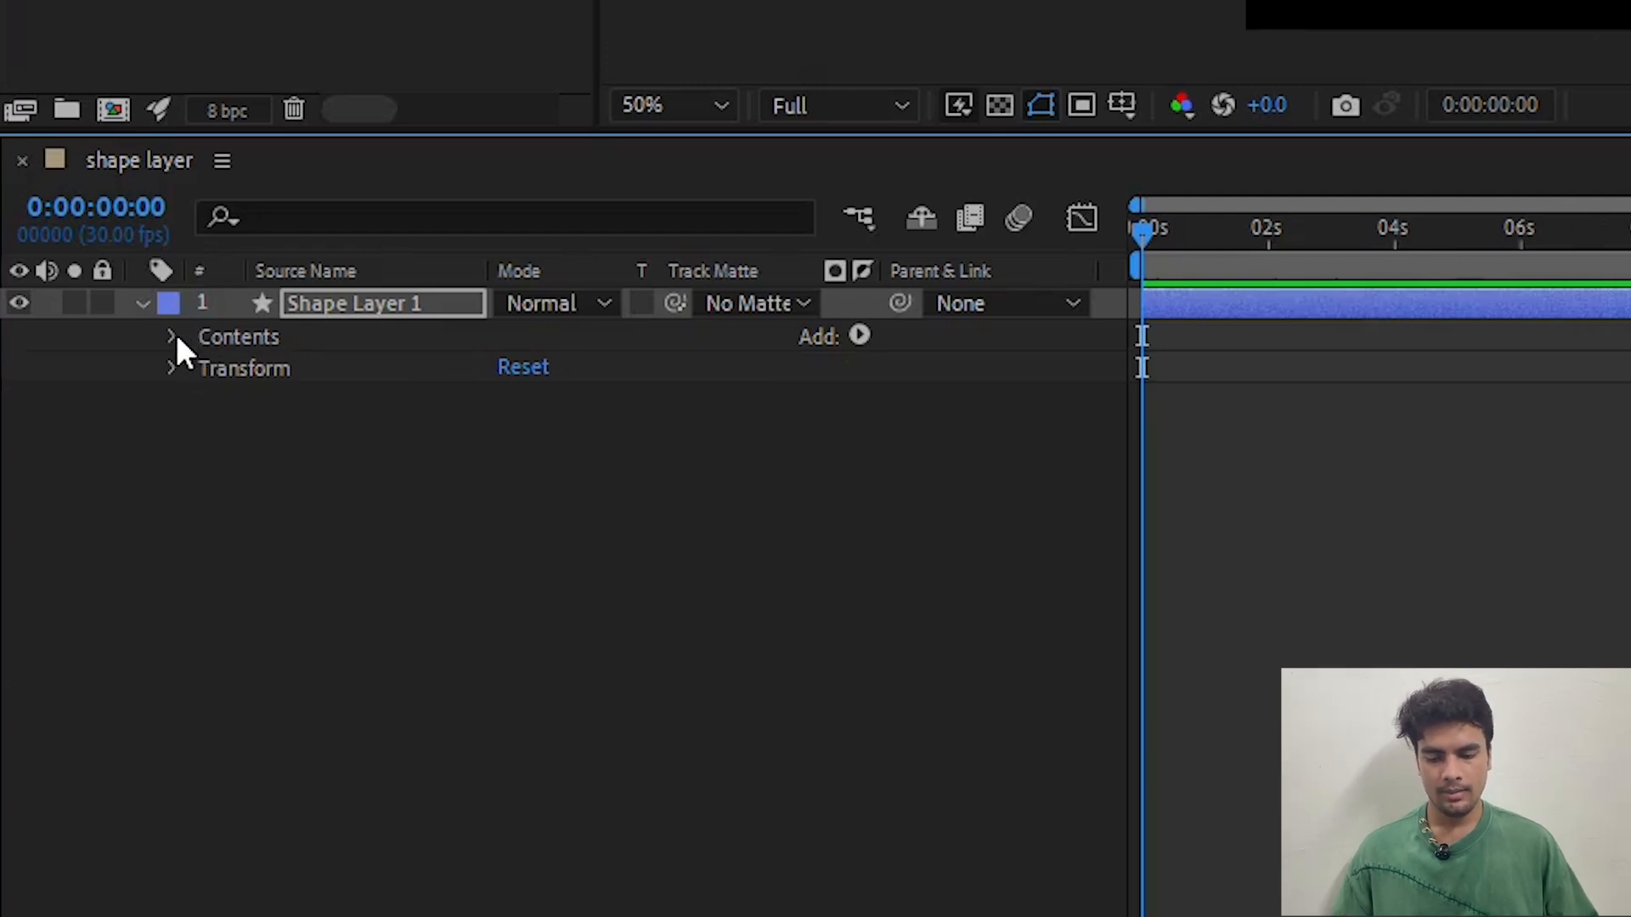
{"action": "left_click", "coordinate": [171, 367]}
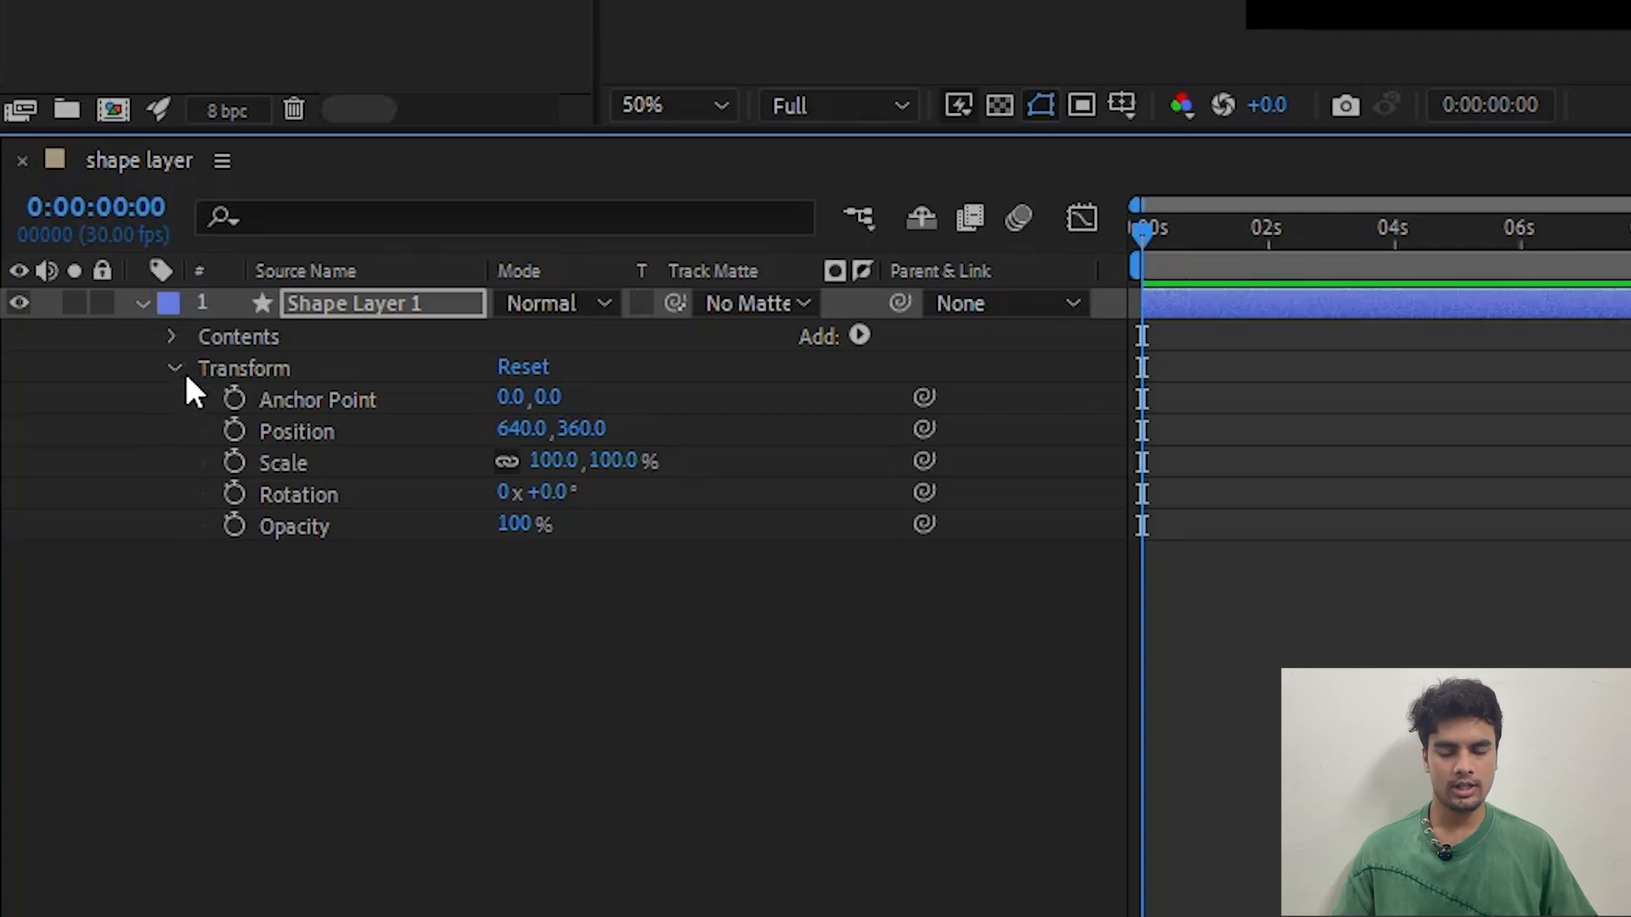
{"action": "left_click", "coordinate": [171, 369]}
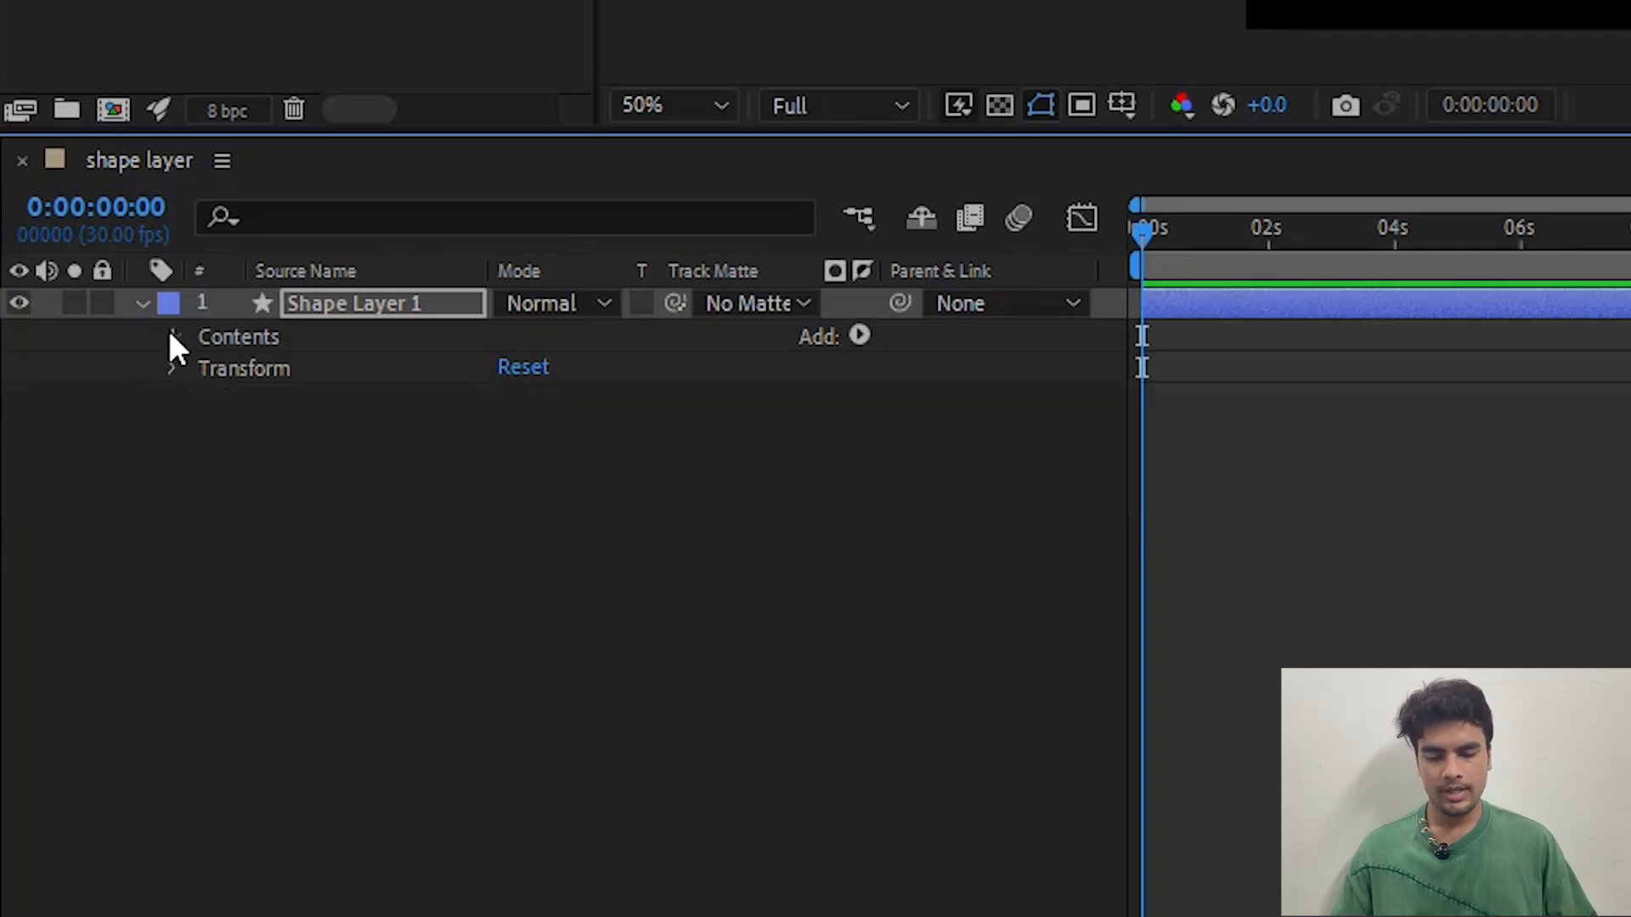
{"action": "left_click", "coordinate": [171, 337]}
{"action": "left_click", "coordinate": [322, 547]}
{"action": "left_click", "coordinate": [273, 370]}
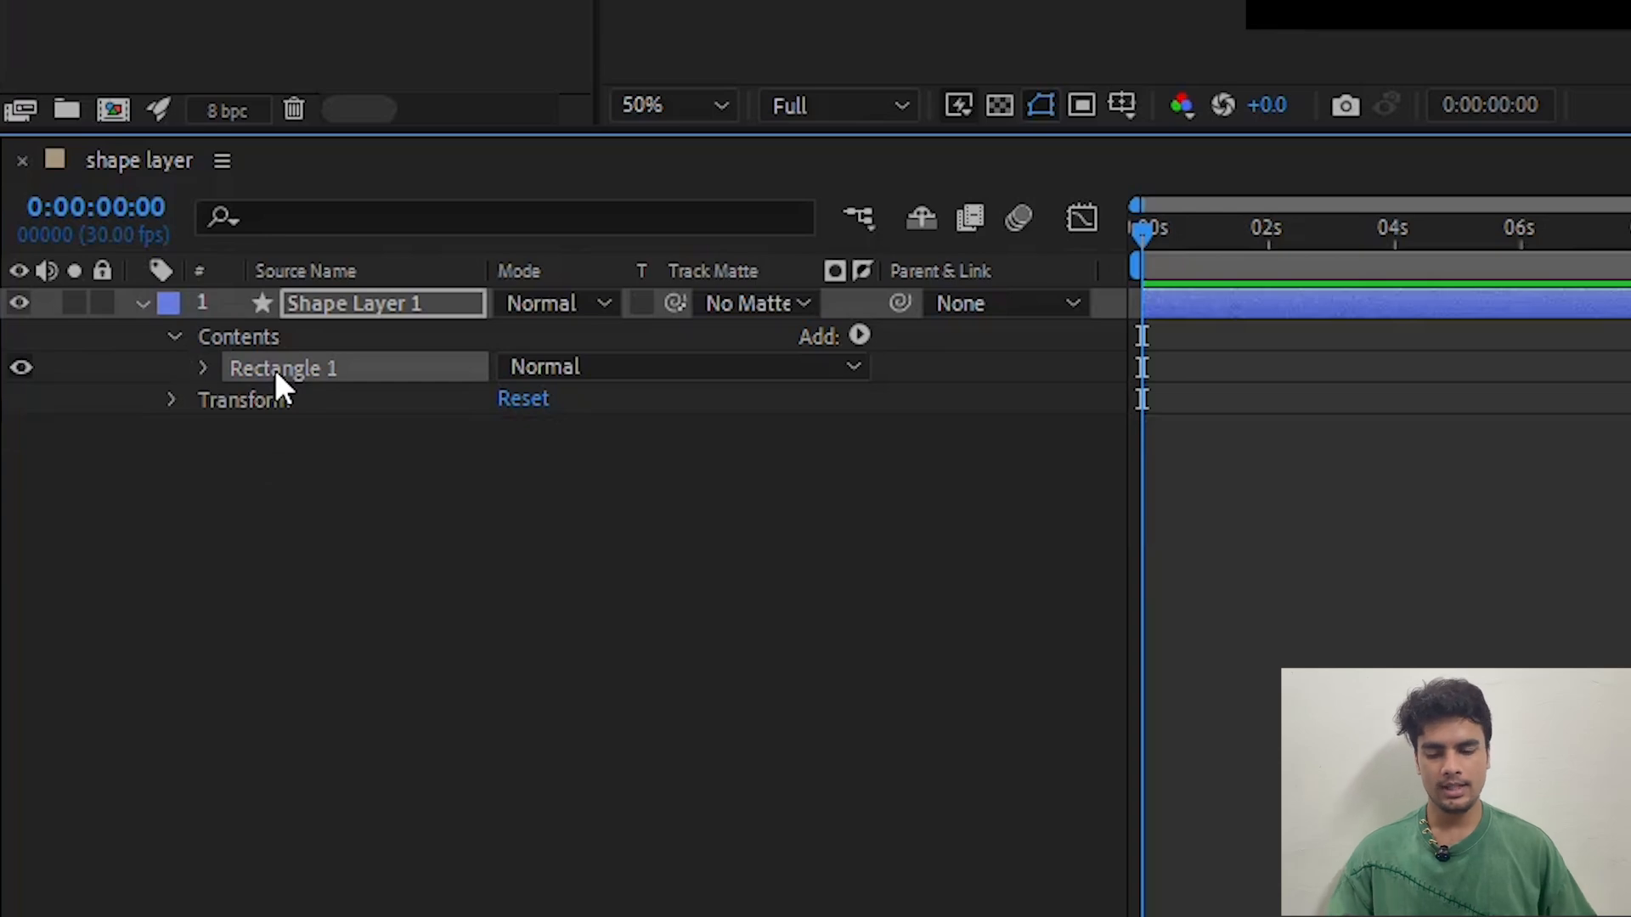
{"action": "left_click", "coordinate": [202, 369]}
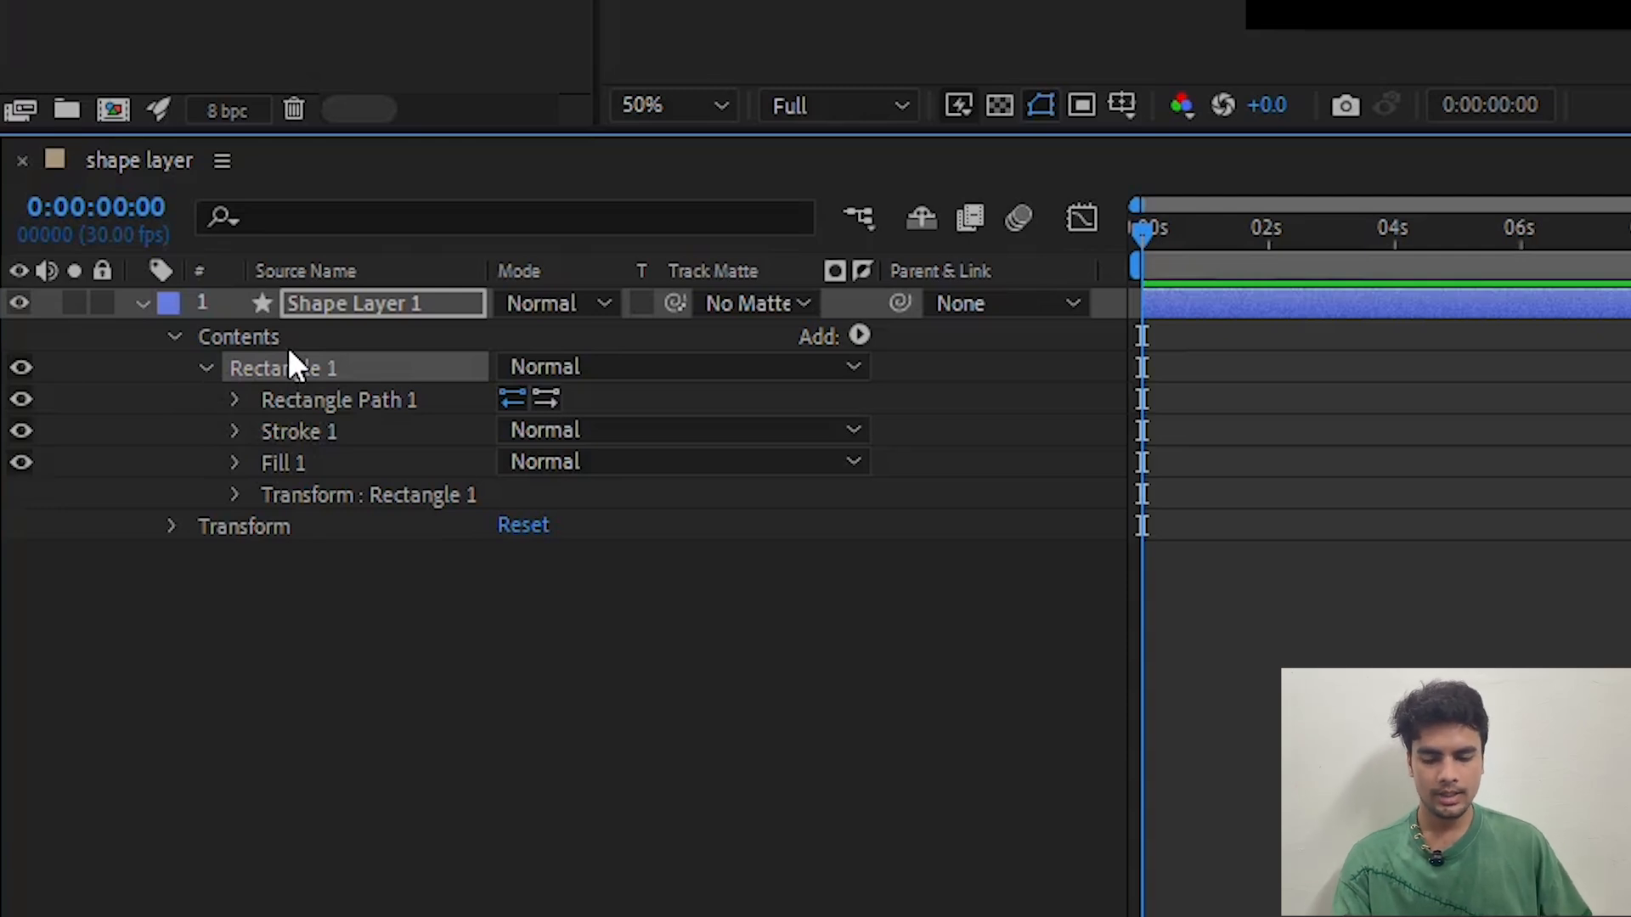
{"action": "left_click", "coordinate": [354, 401]}
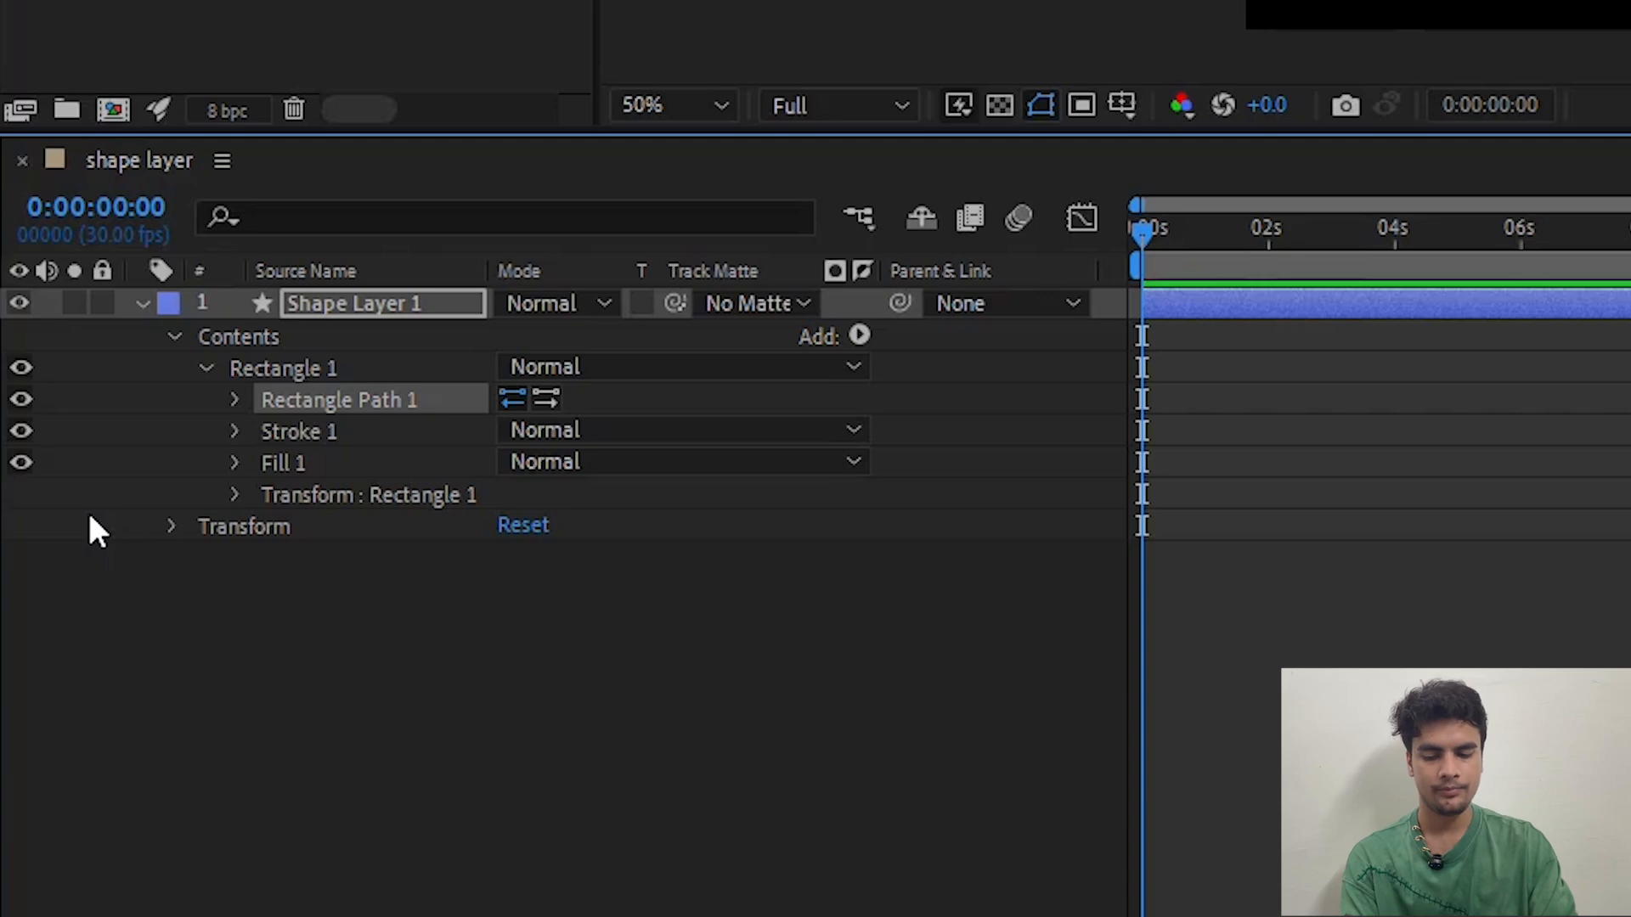
Collapse Shape Layer 1 and delete it from the composition.
{"action": "left_click", "coordinate": [384, 309]}
{"action": "left_click", "coordinate": [65, 557]}
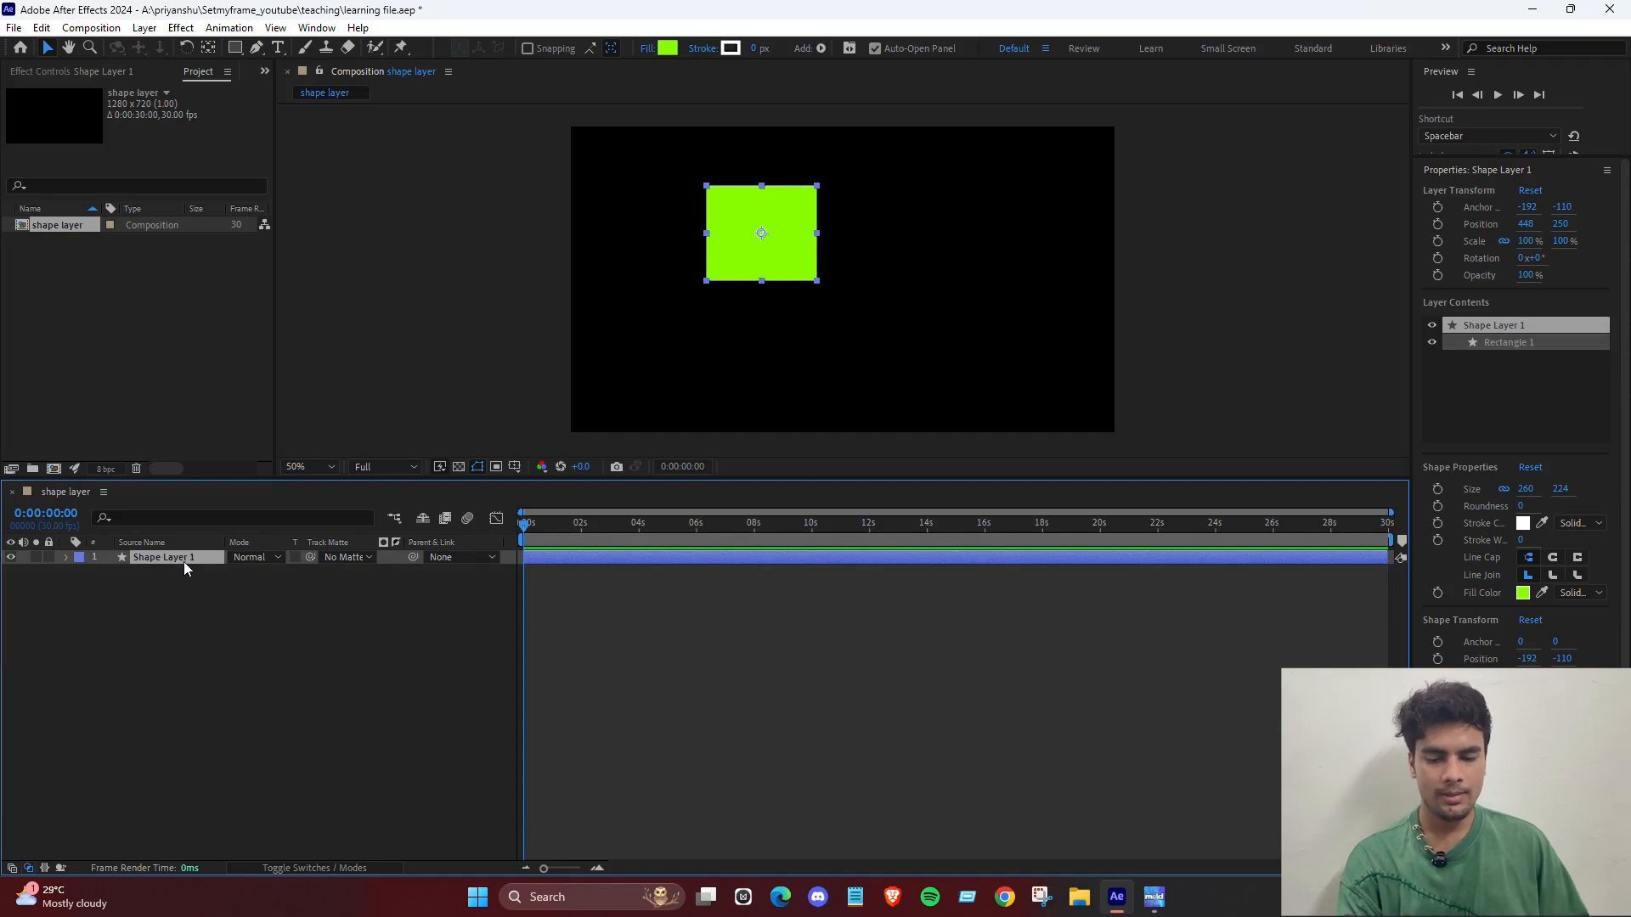
{"action": "key", "text": "Delete"}
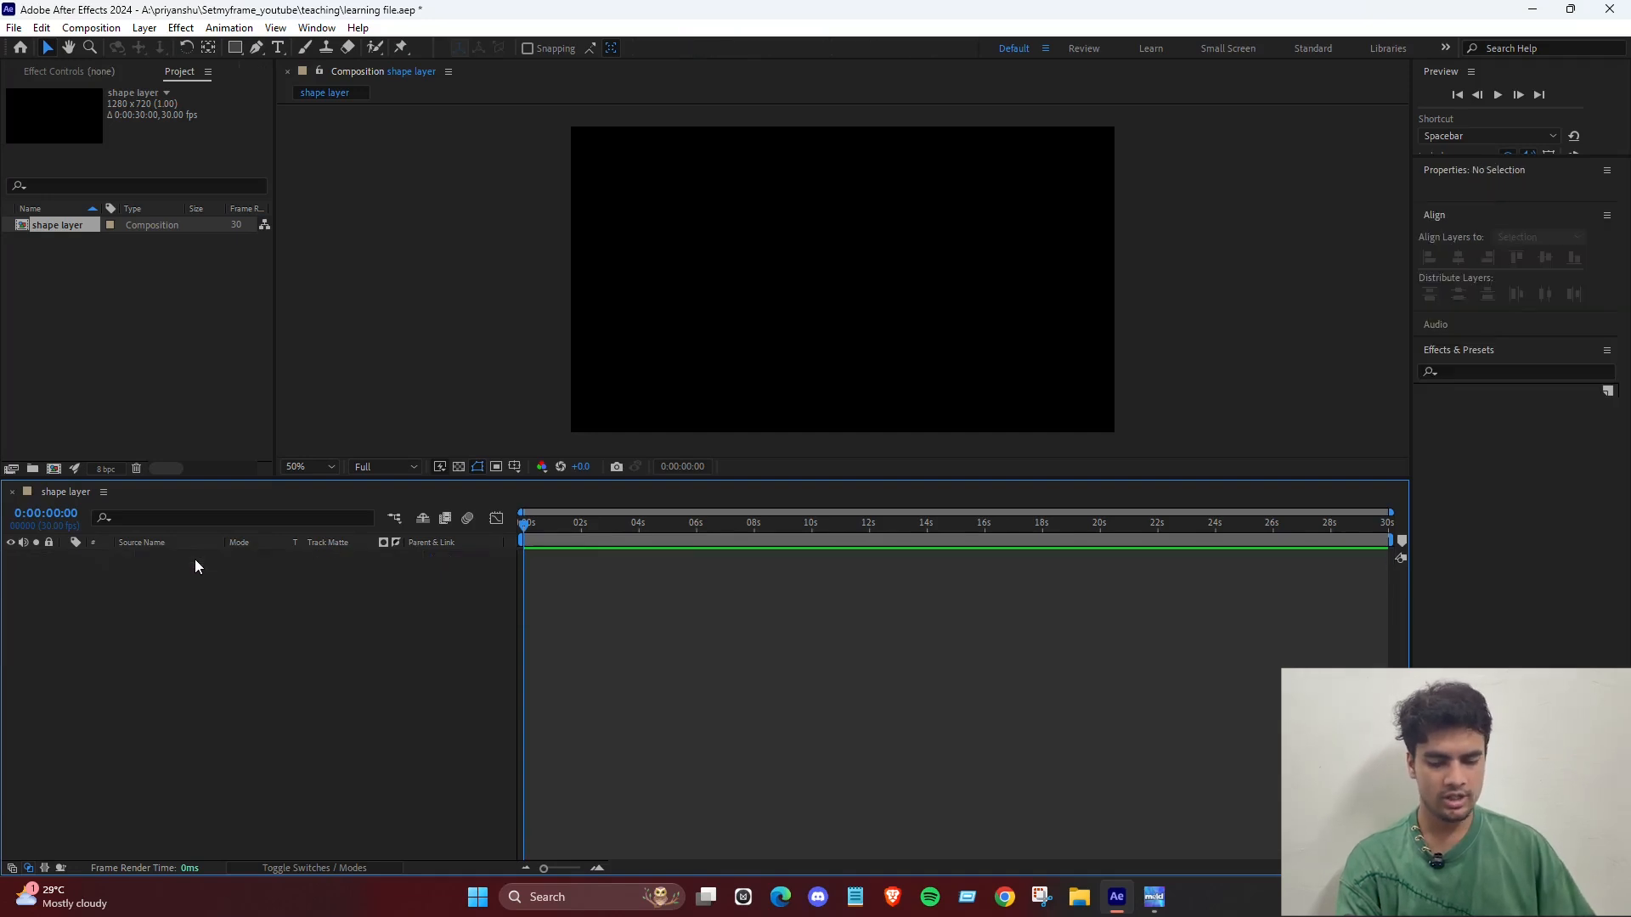
Draw a rectangle about 296 by 272 px in the composition's upper-left area and expand its Rectangle Path 1 properties.
{"action": "key", "text": "q"}
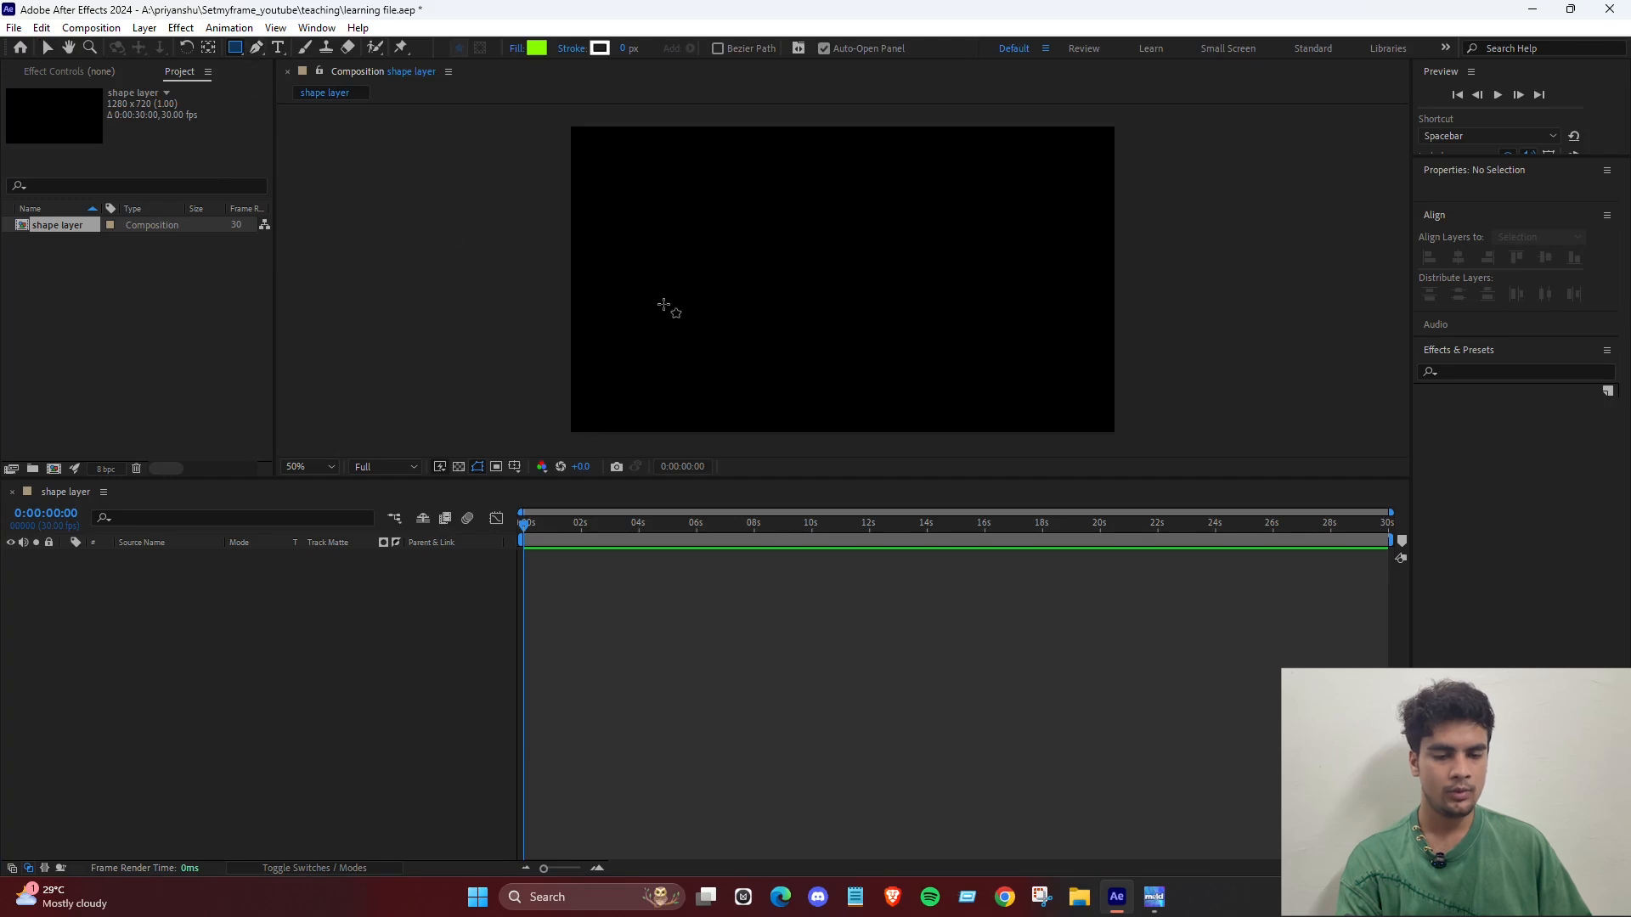
{"action": "left_click_drag", "start_coordinate": [602, 172], "coordinate": [727, 287]}
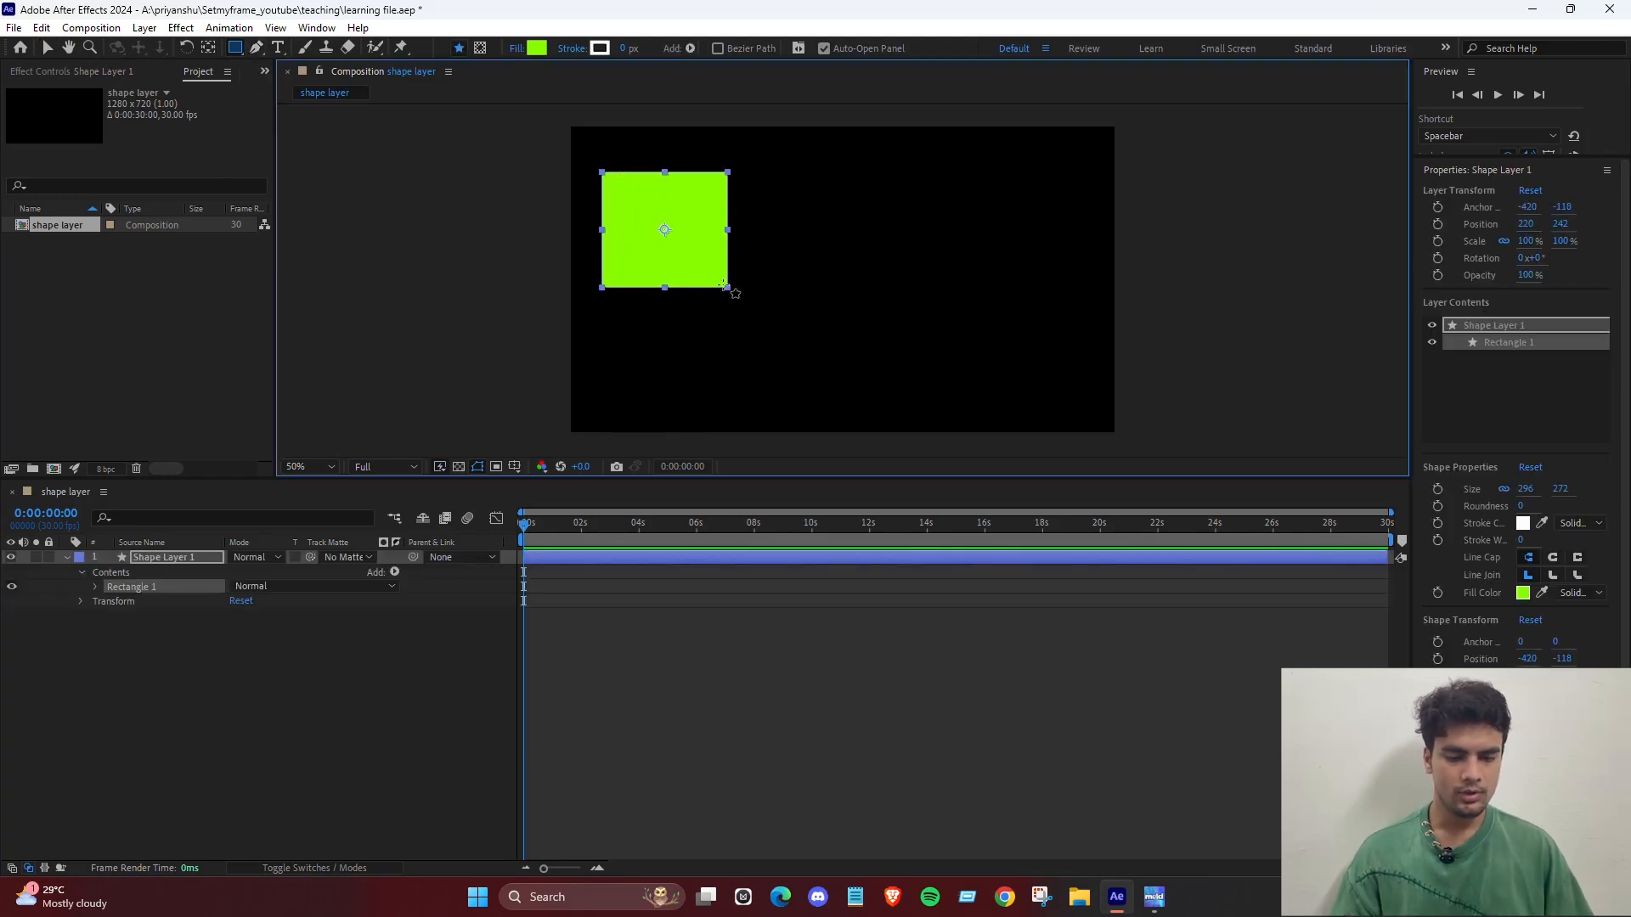
{"action": "left_click", "coordinate": [95, 586]}
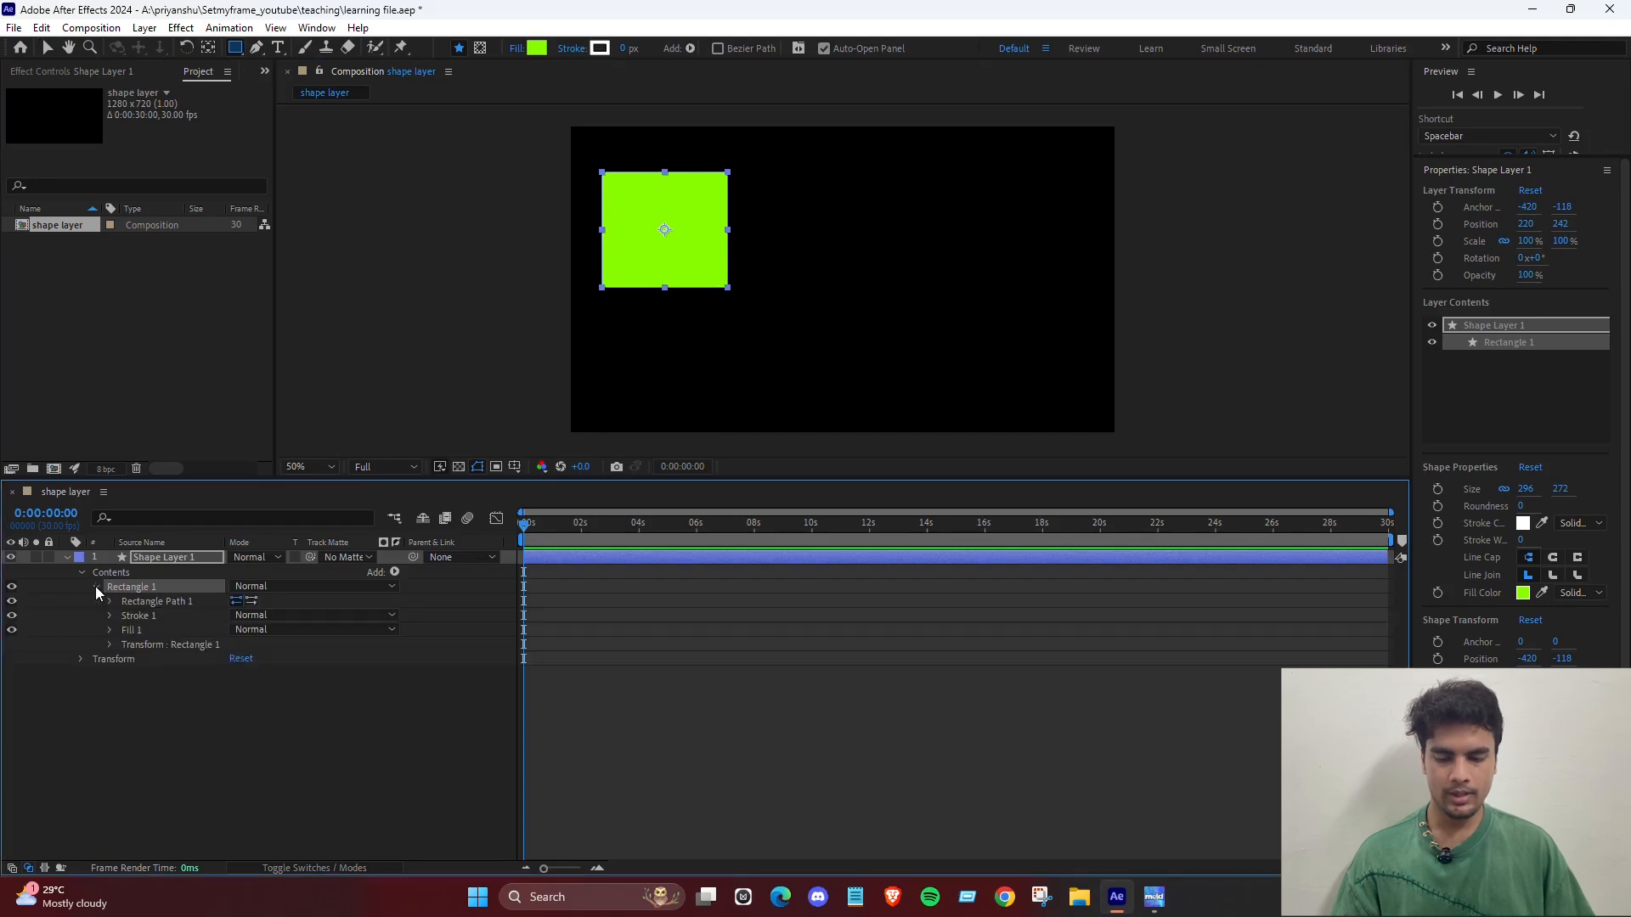
{"action": "left_click", "coordinate": [109, 601]}
Unlink the Rectangle Path 1 size dimensions, set the width to 335, and try adjusting the roundness.
{"action": "left_click", "coordinate": [243, 787]}
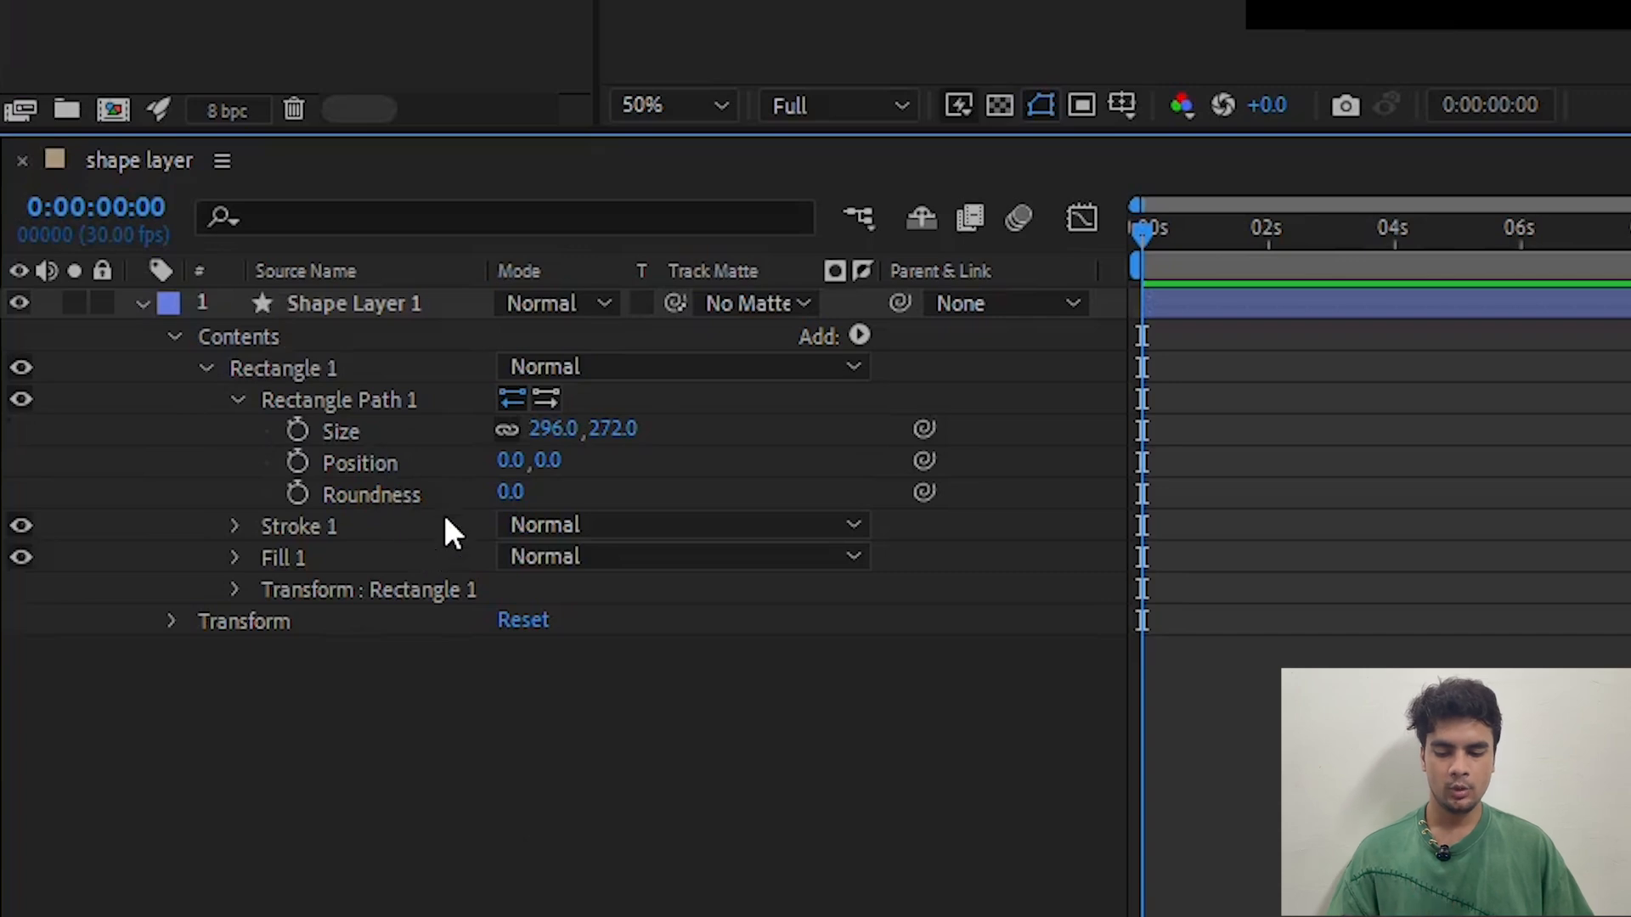
{"action": "left_click", "coordinate": [387, 497]}
{"action": "left_click", "coordinate": [671, 510]}
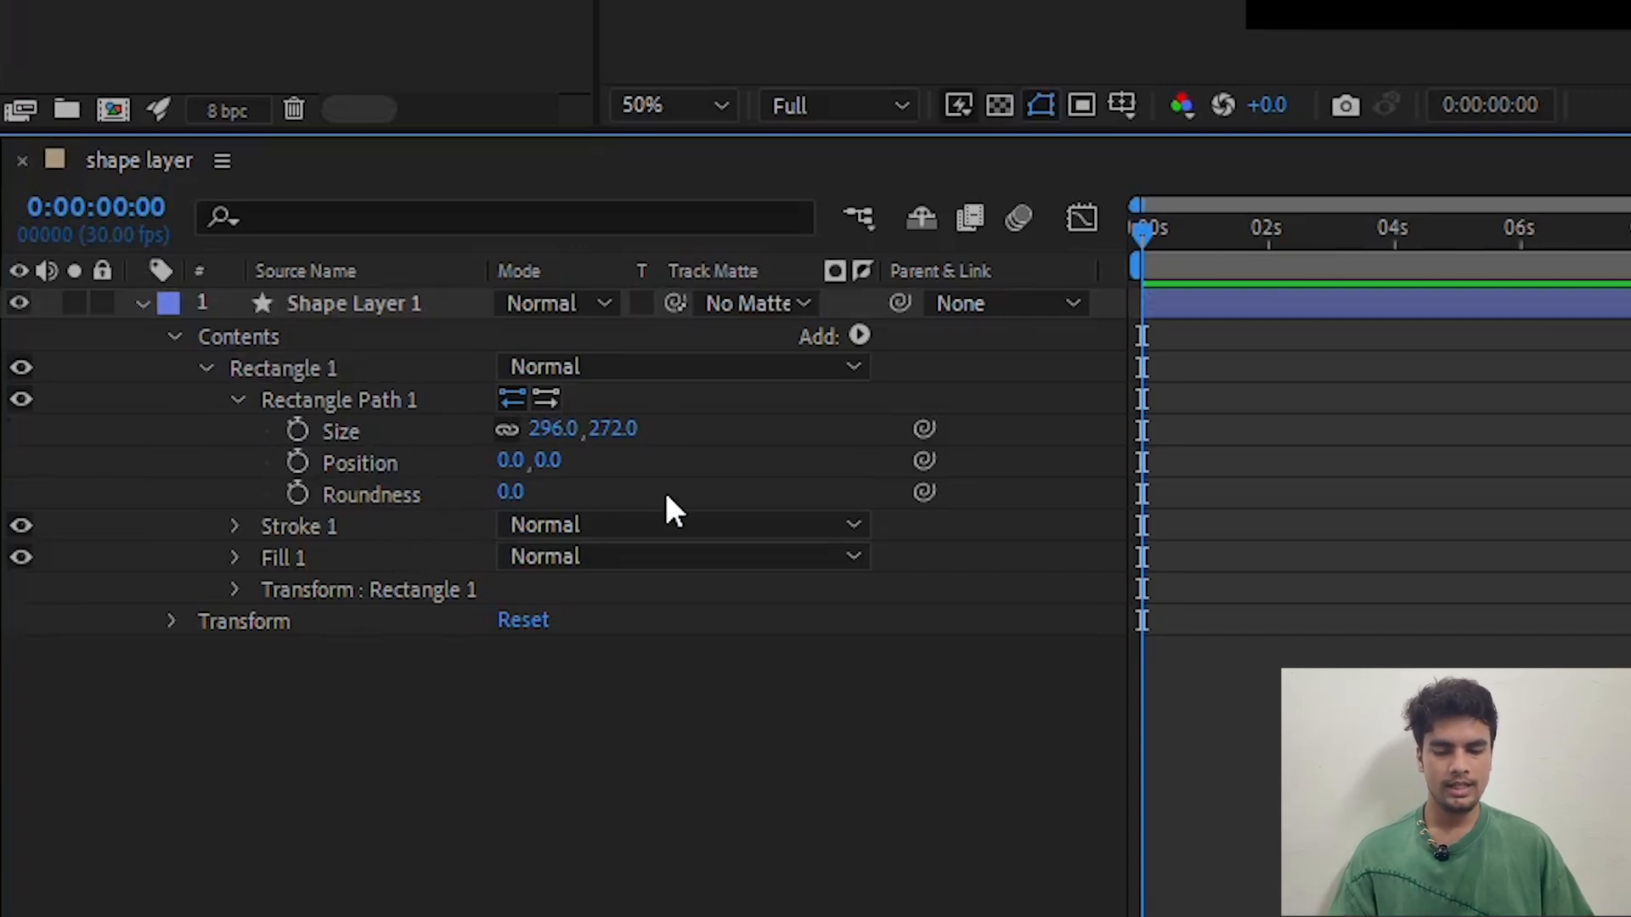
{"action": "left_click", "coordinate": [353, 401]}
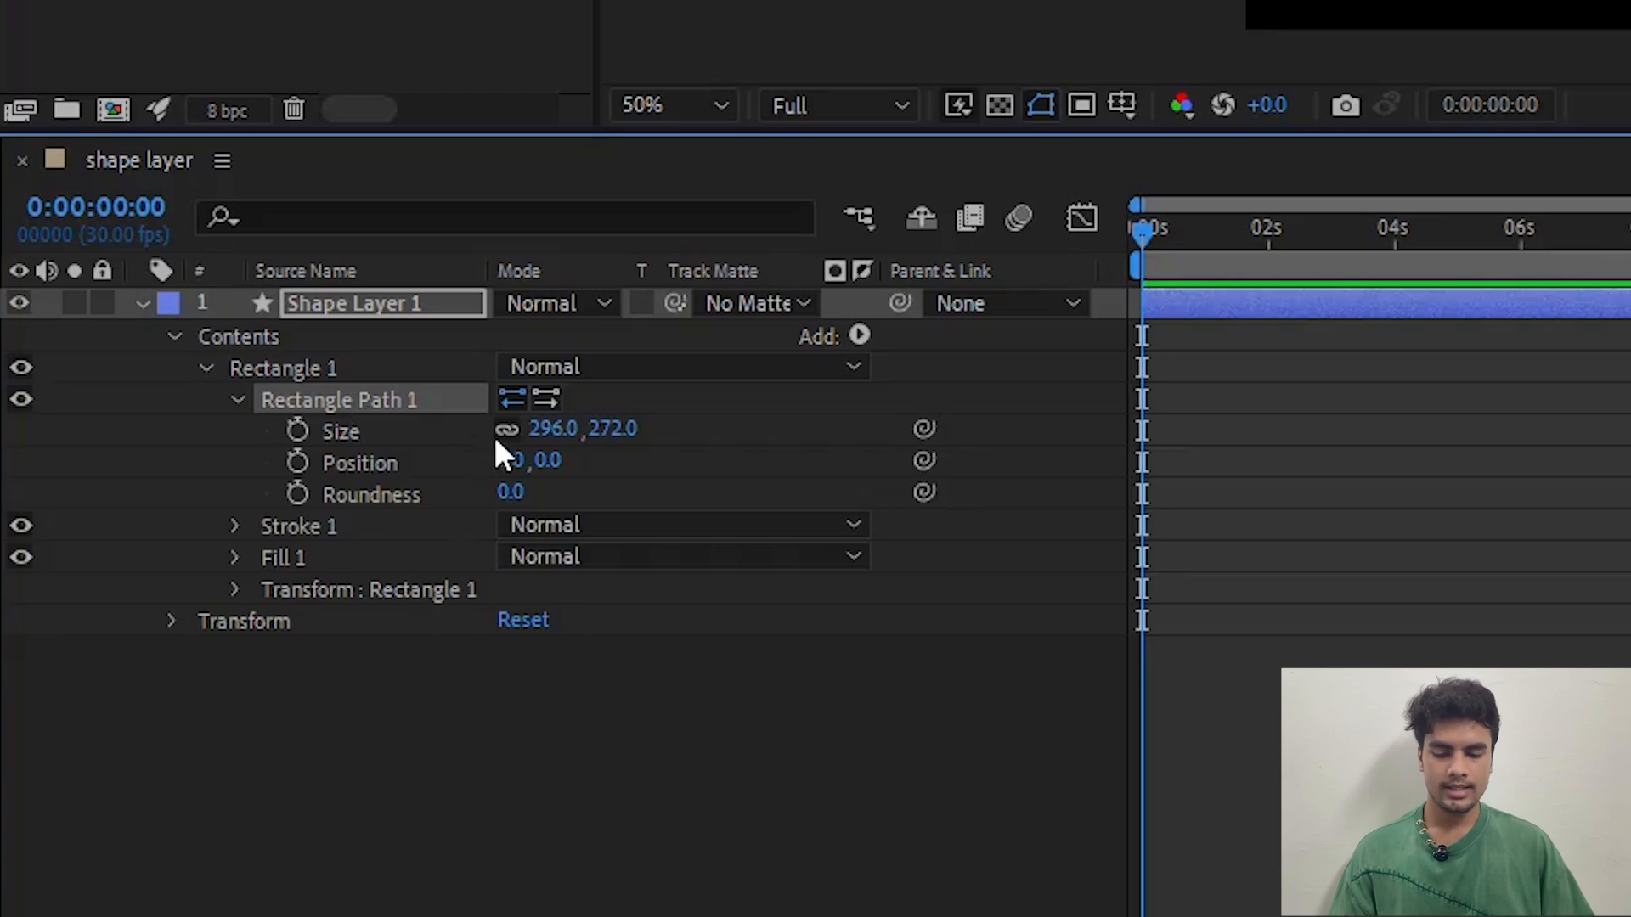
{"action": "left_click_drag", "start_coordinate": [564, 430], "coordinate": [673, 419]}
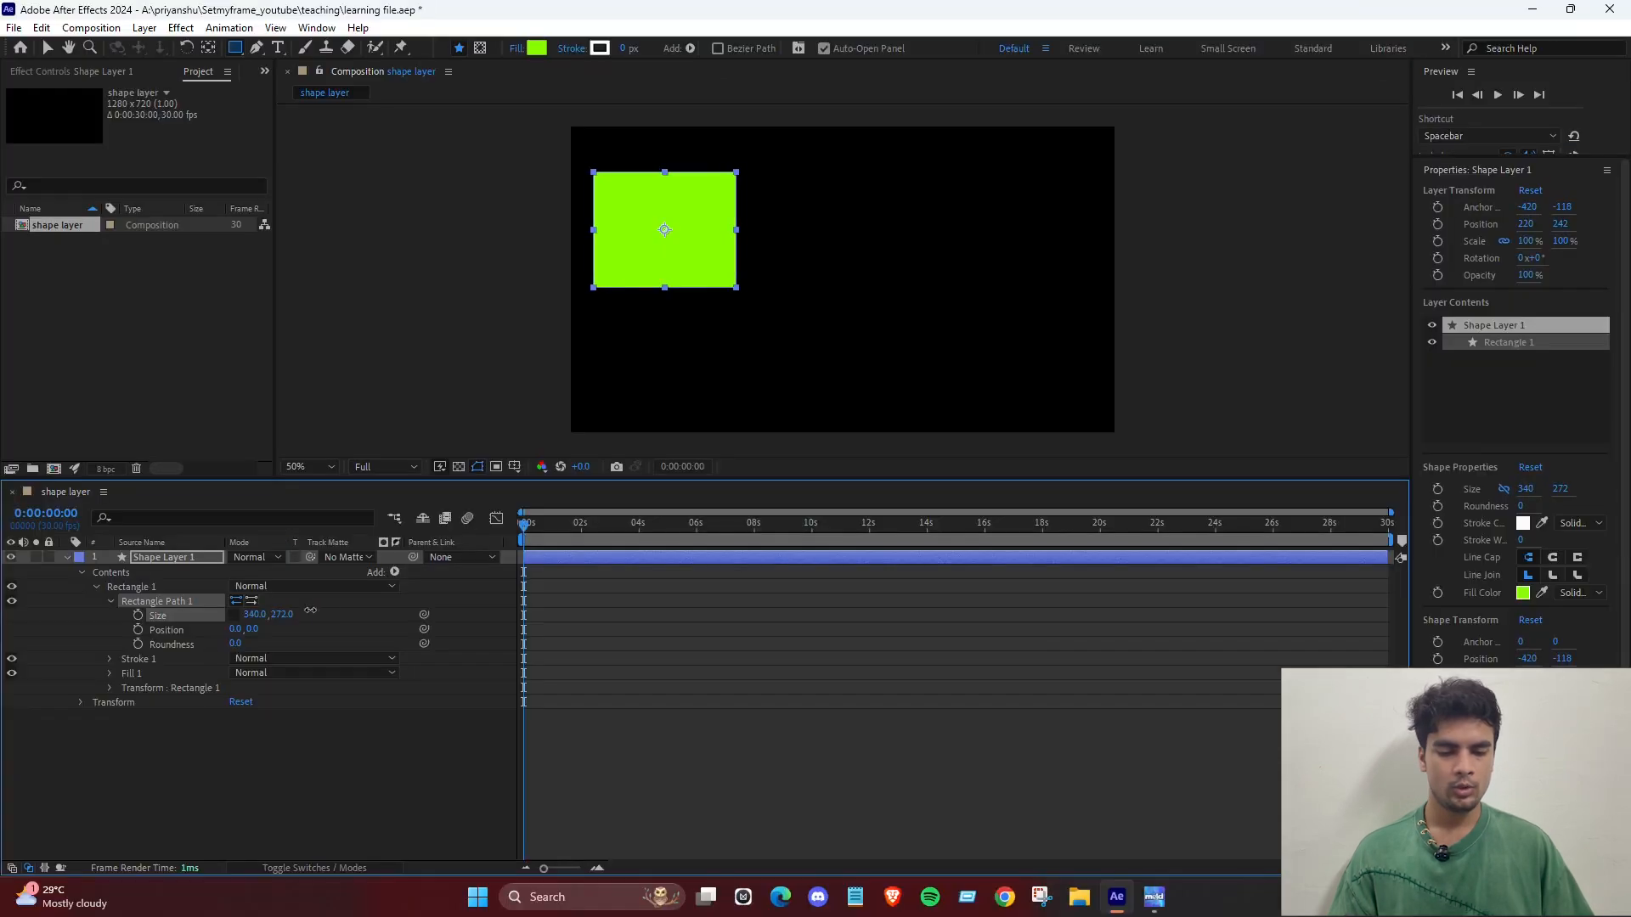
{"action": "left_click_drag", "start_coordinate": [310, 611], "coordinate": [439, 623]}
{"action": "key", "text": "ctrl+z"}
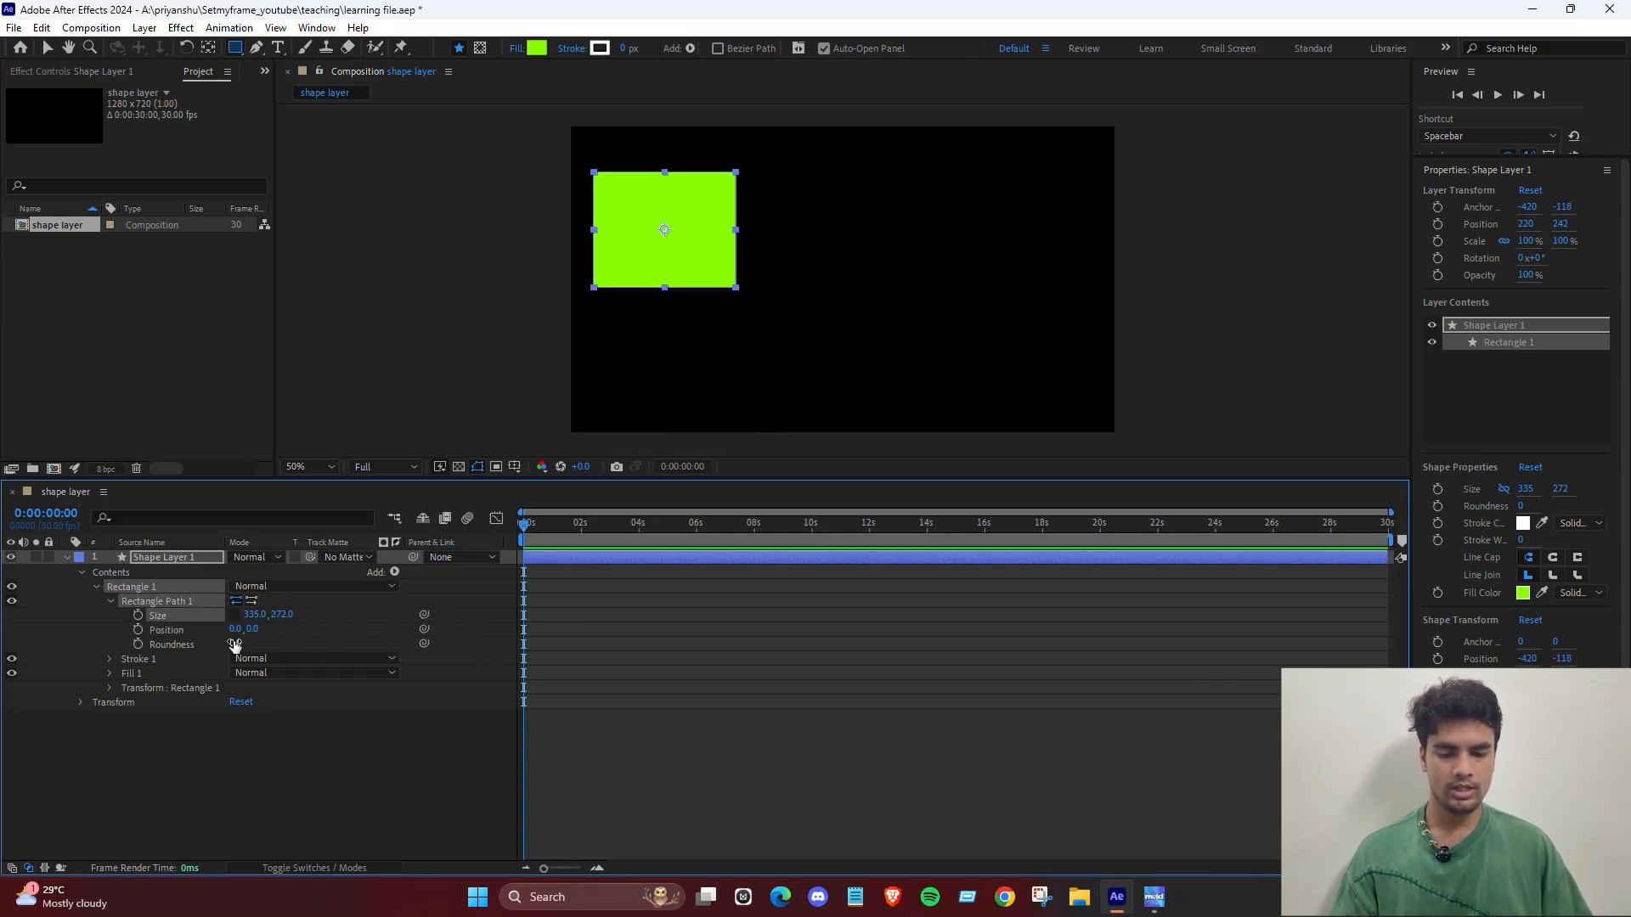
{"action": "mouse_move", "coordinate": [235, 645]}
{"action": "left_mouse_down"}
{"action": "mouse_move", "coordinate": [416, 641]}
{"action": "mouse_move", "coordinate": [222, 643]}
{"action": "left_mouse_up"}
{"action": "left_click", "coordinate": [376, 794]}
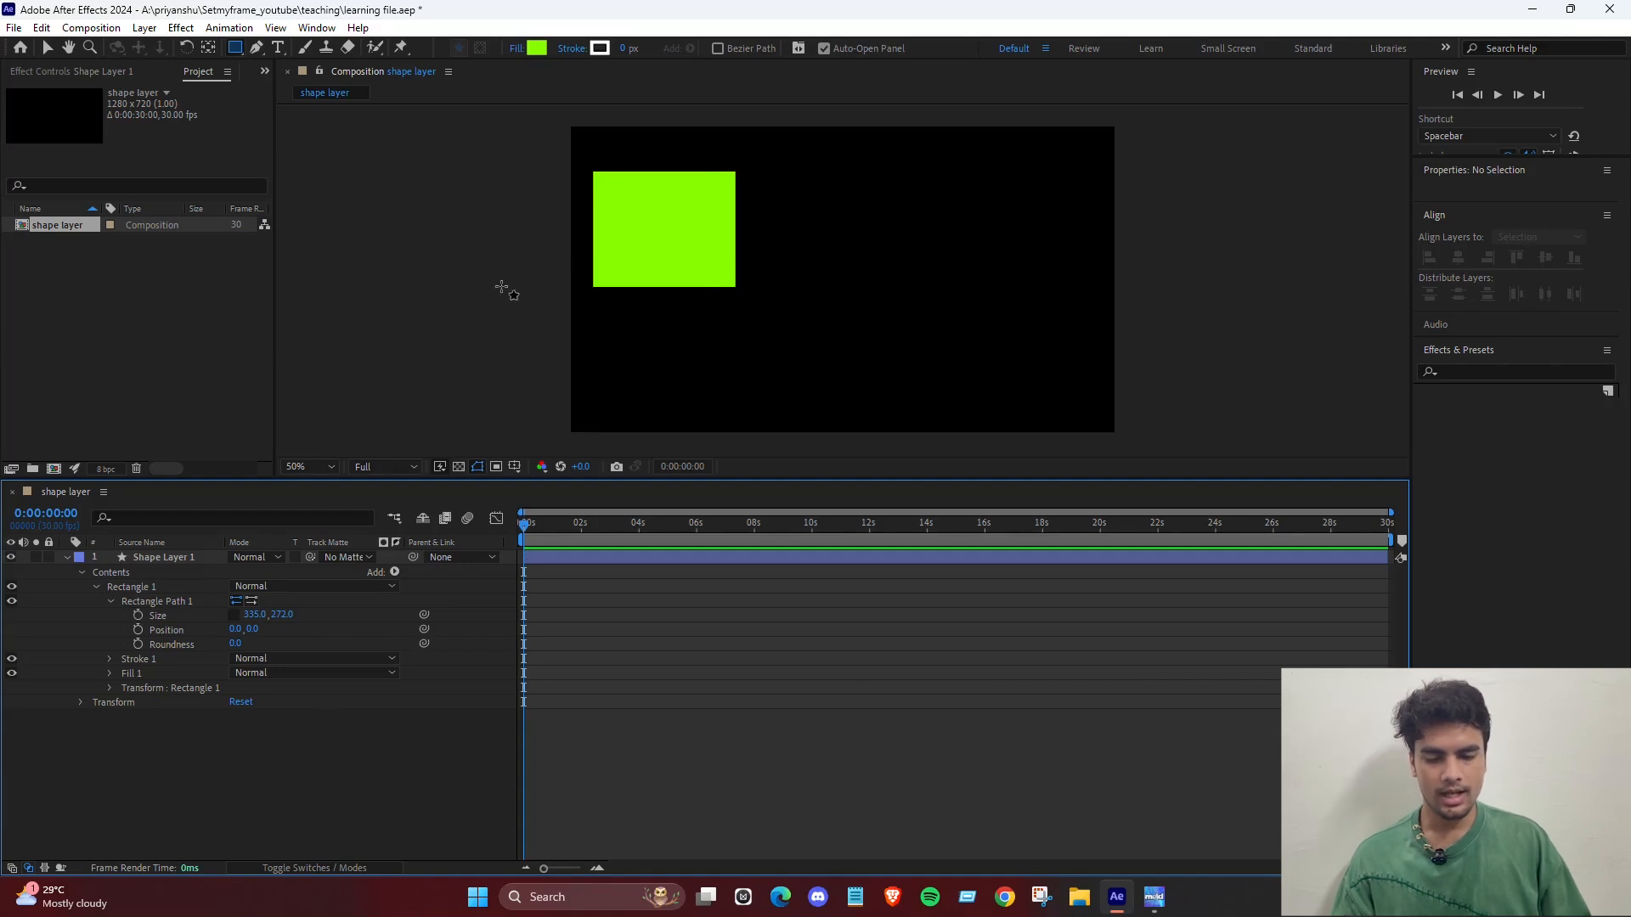
Enable the Bezier Path option for the Rectangle Tool and draw a second rectangle to the right of the first.
{"action": "left_click", "coordinate": [237, 53]}
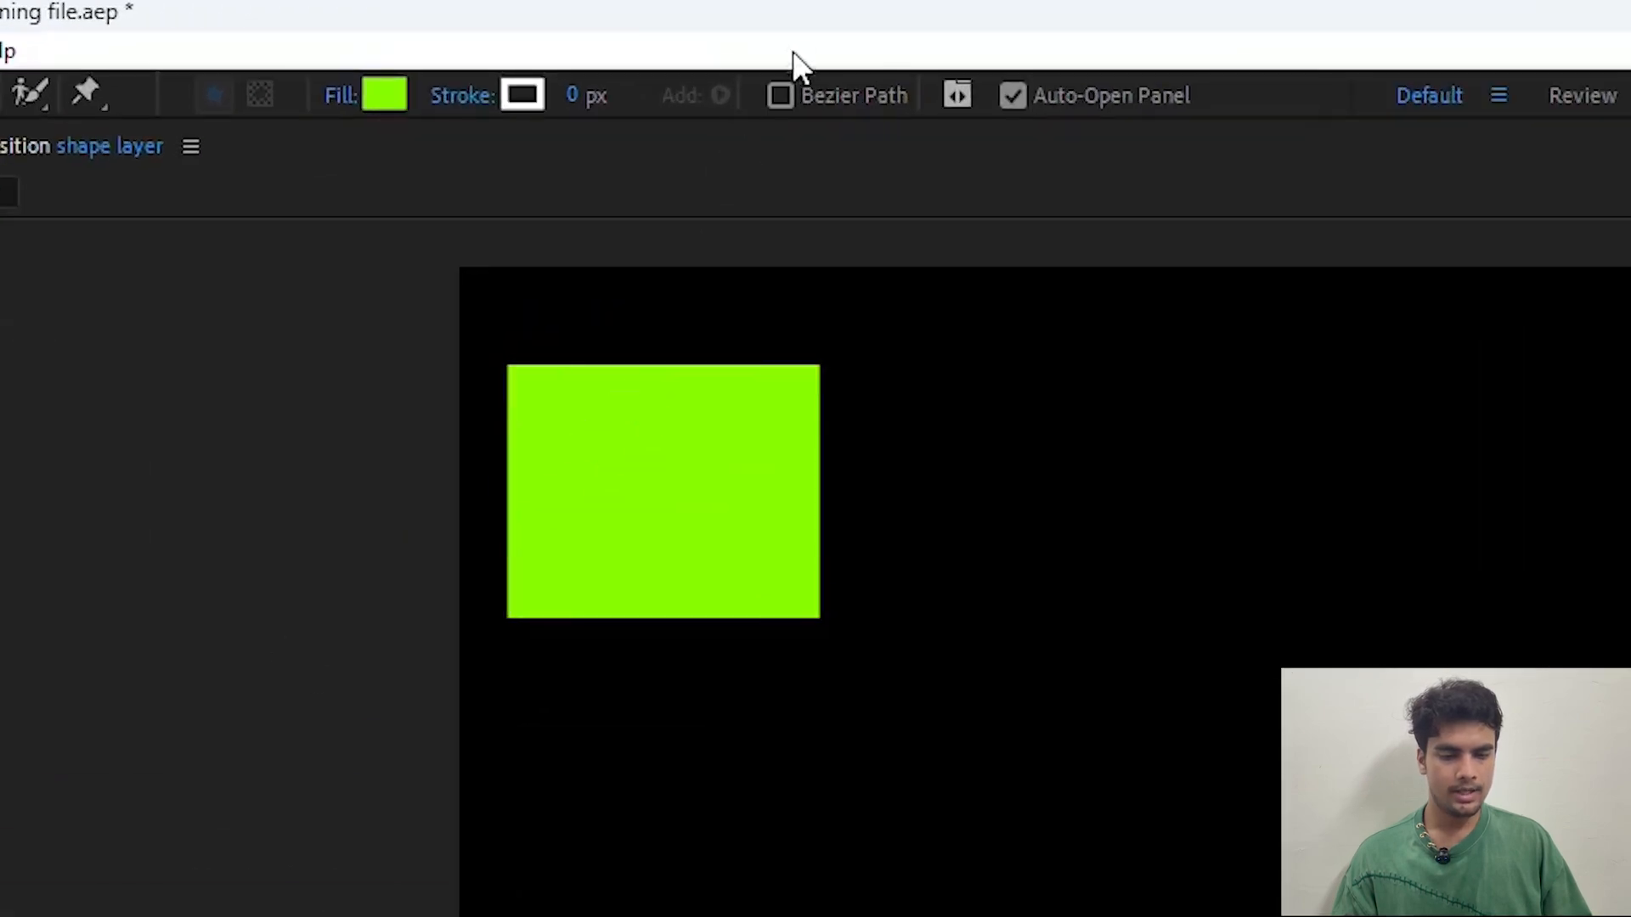
{"action": "left_click", "coordinate": [778, 95]}
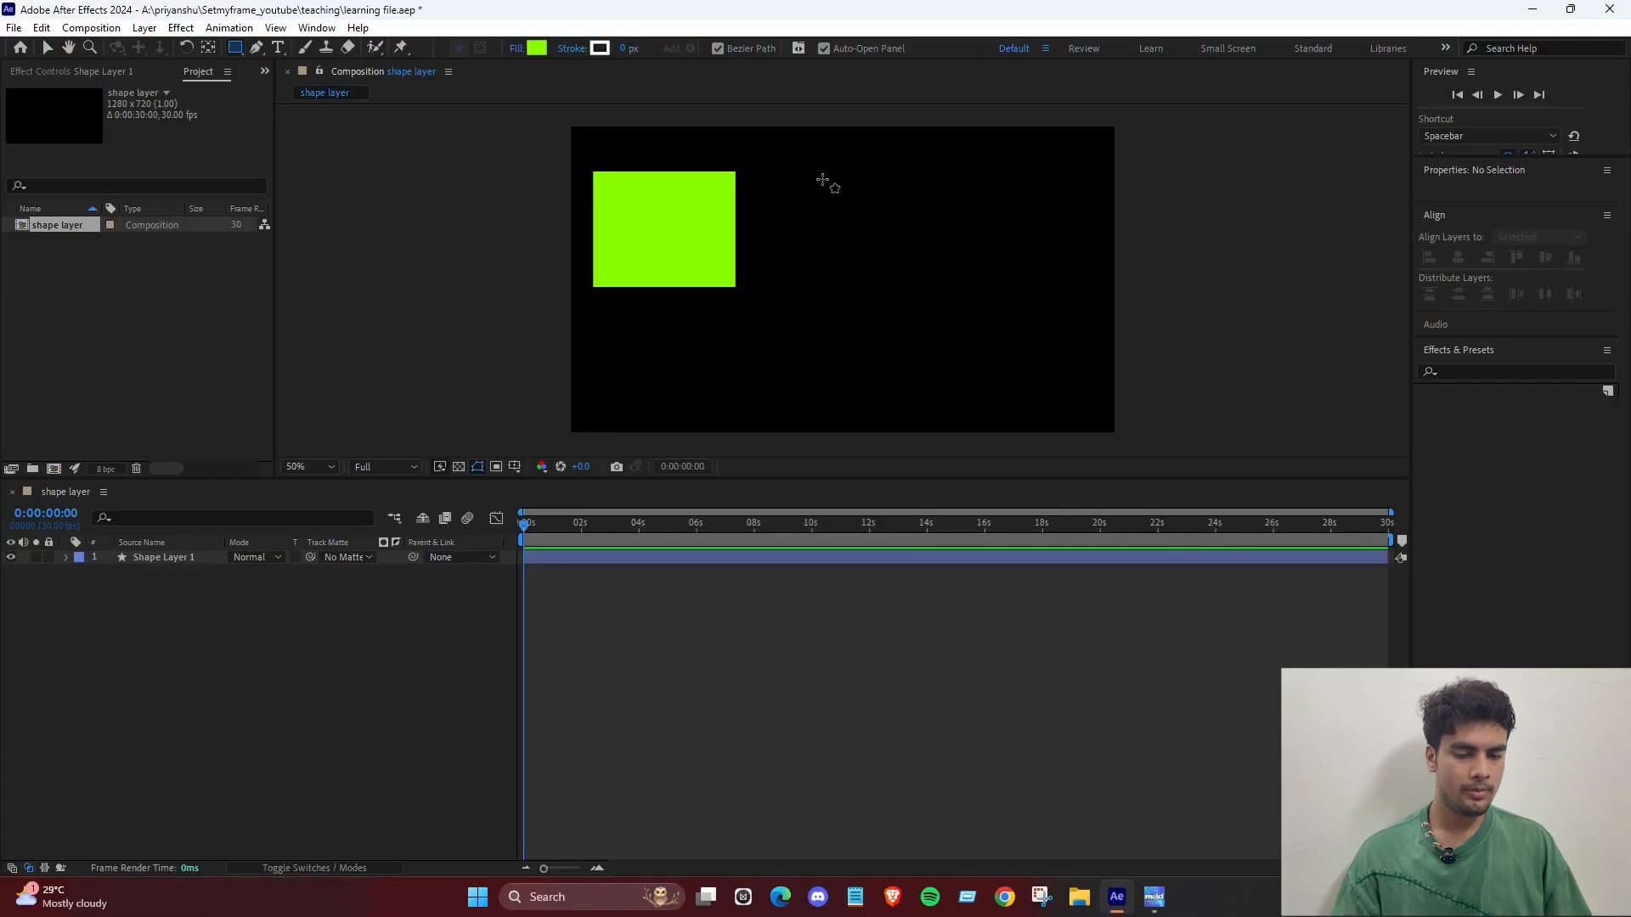
{"action": "left_click_drag", "start_coordinate": [805, 168], "coordinate": [968, 306]}
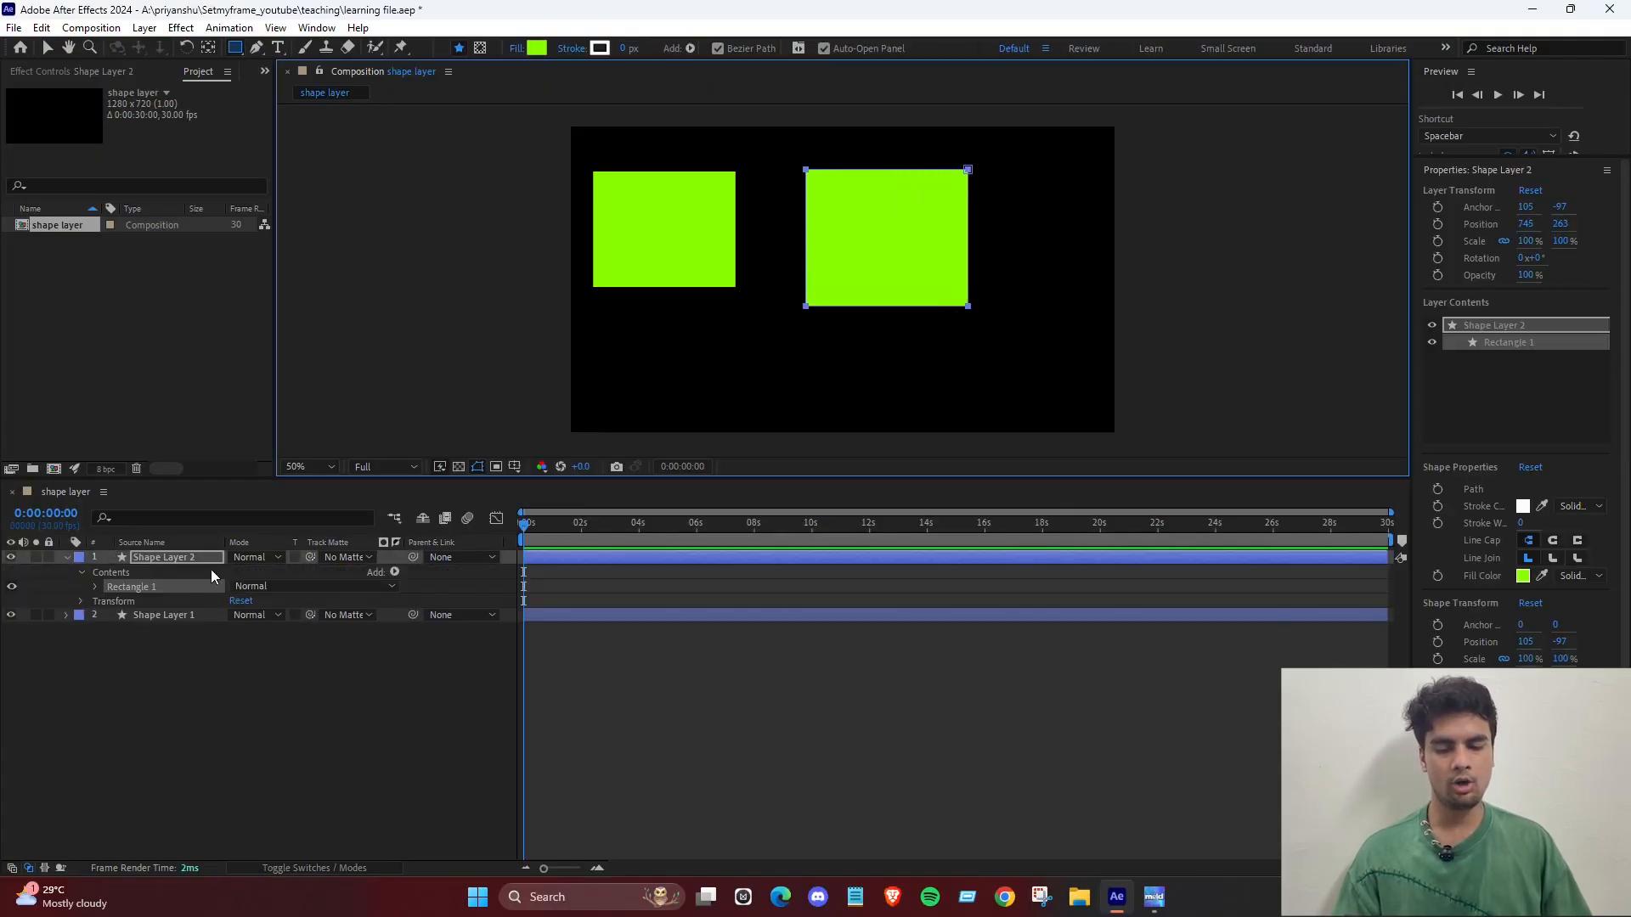
Compare the second rectangle's Path 1 property with the first rectangle's Rectangle Path 1 properties in the timeline.
{"action": "left_click", "coordinate": [94, 587]}
{"action": "left_click", "coordinate": [197, 749]}
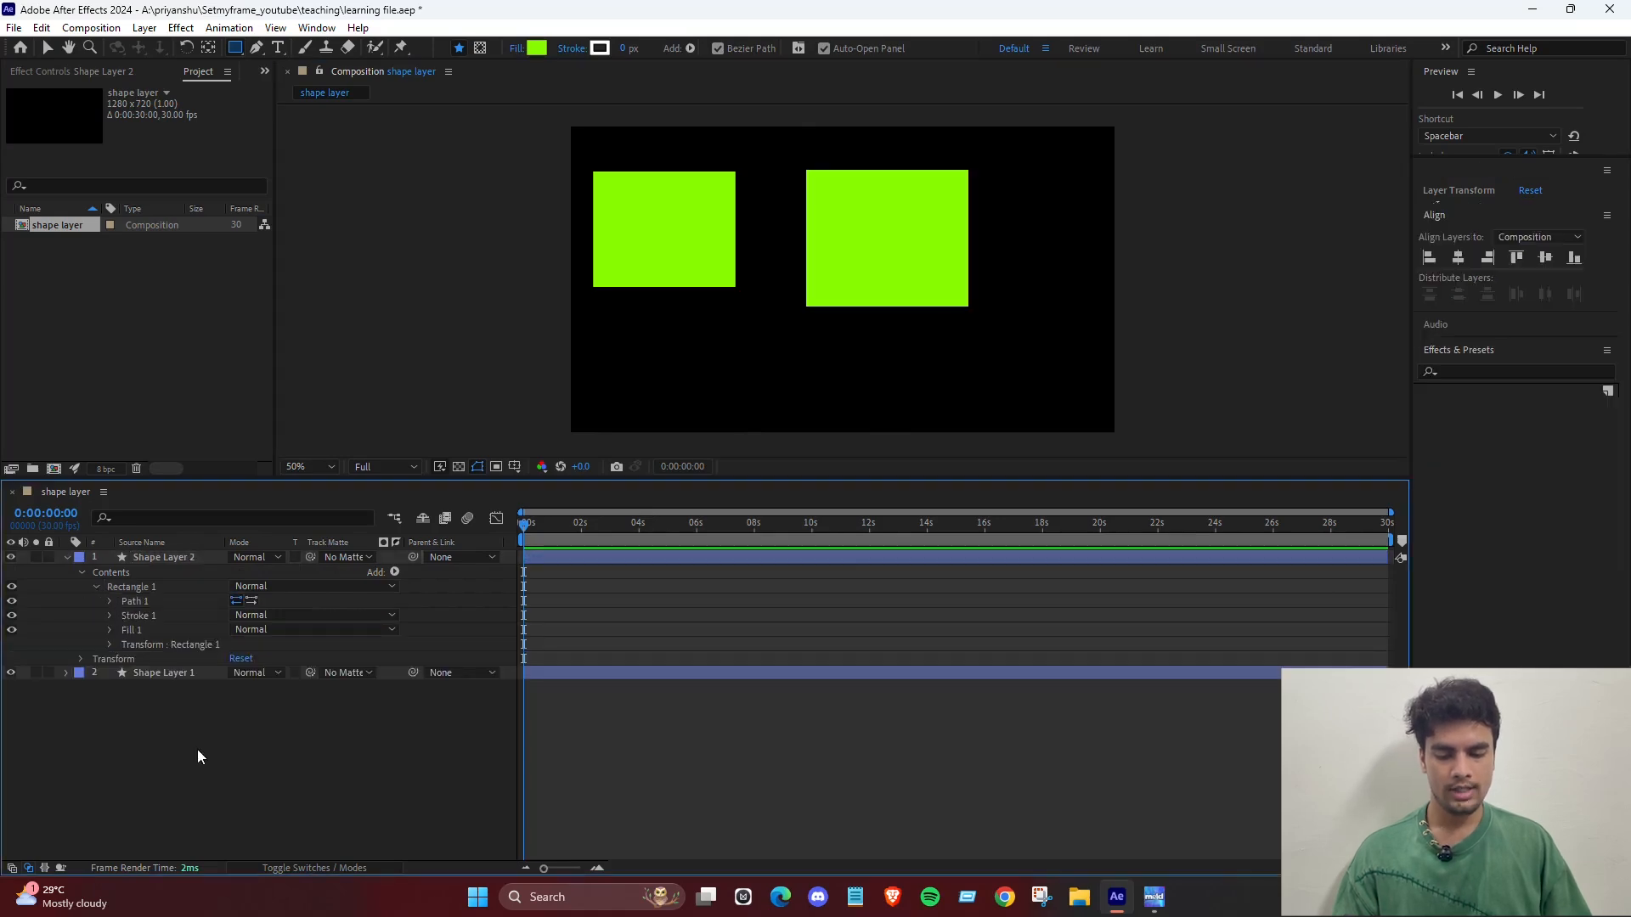
{"action": "left_click", "coordinate": [140, 602]}
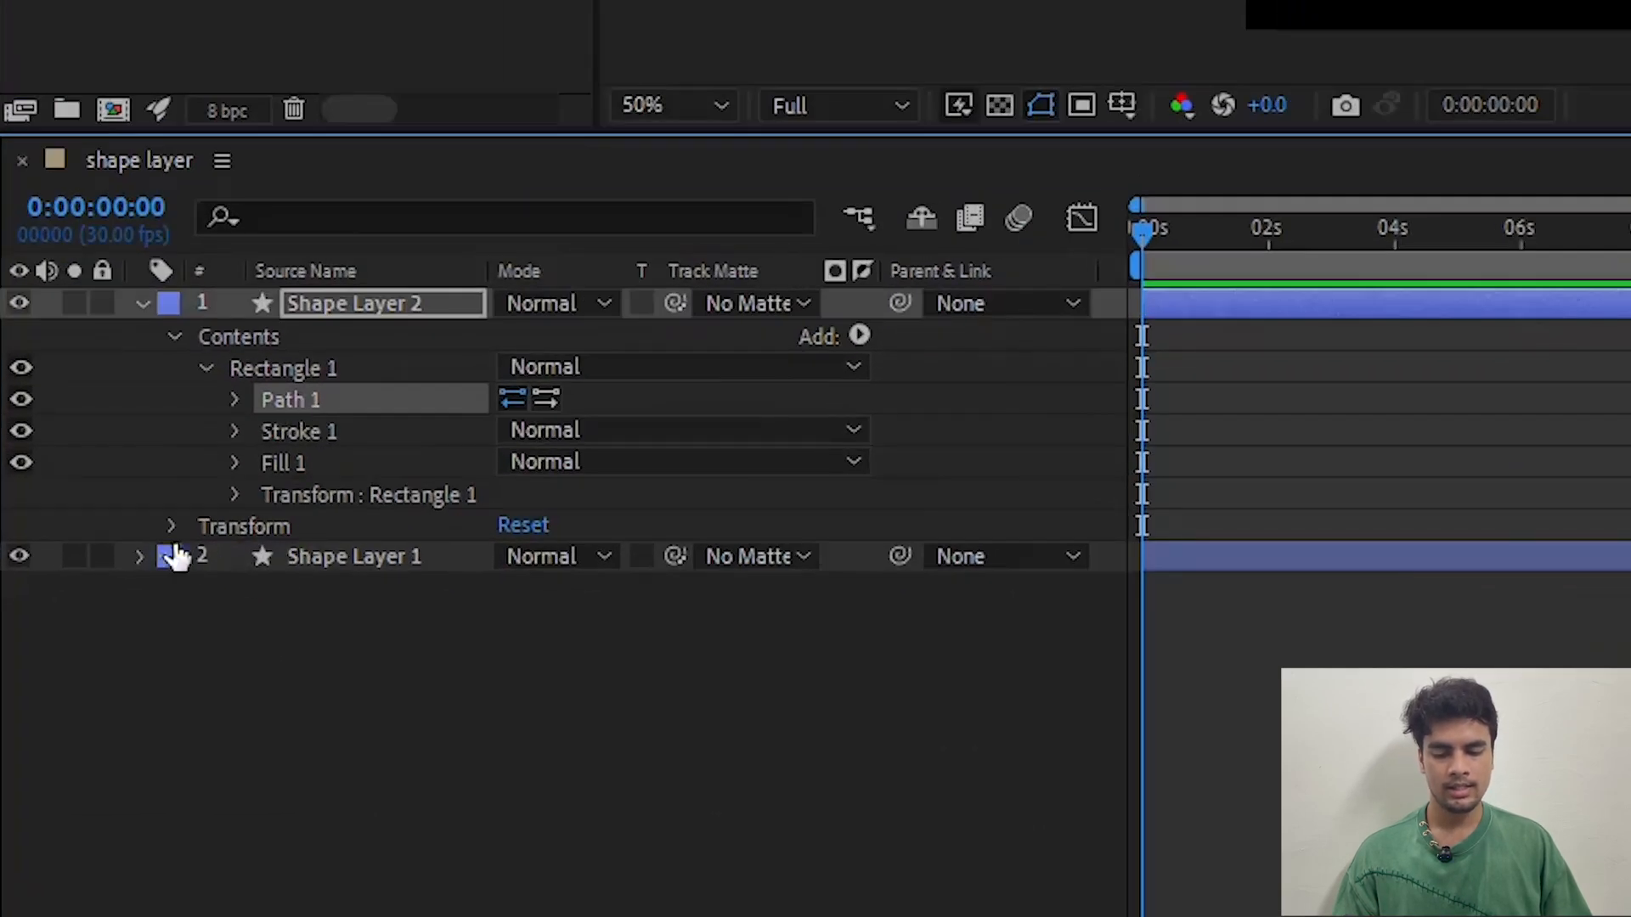
{"action": "left_click", "coordinate": [141, 556]}
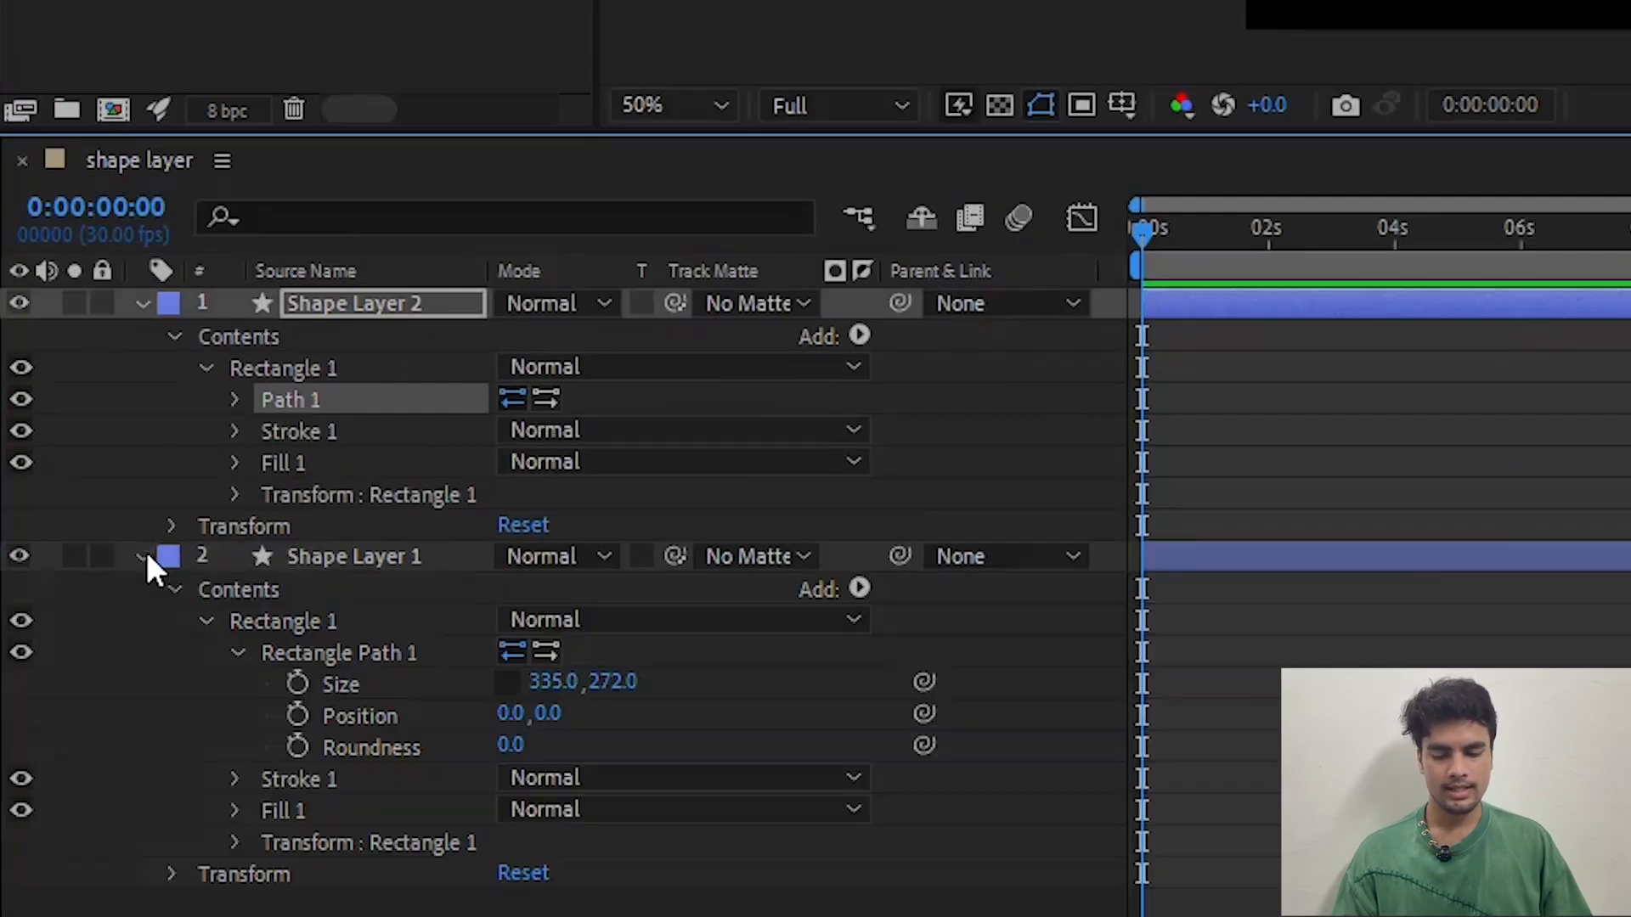
{"action": "left_click", "coordinate": [237, 651]}
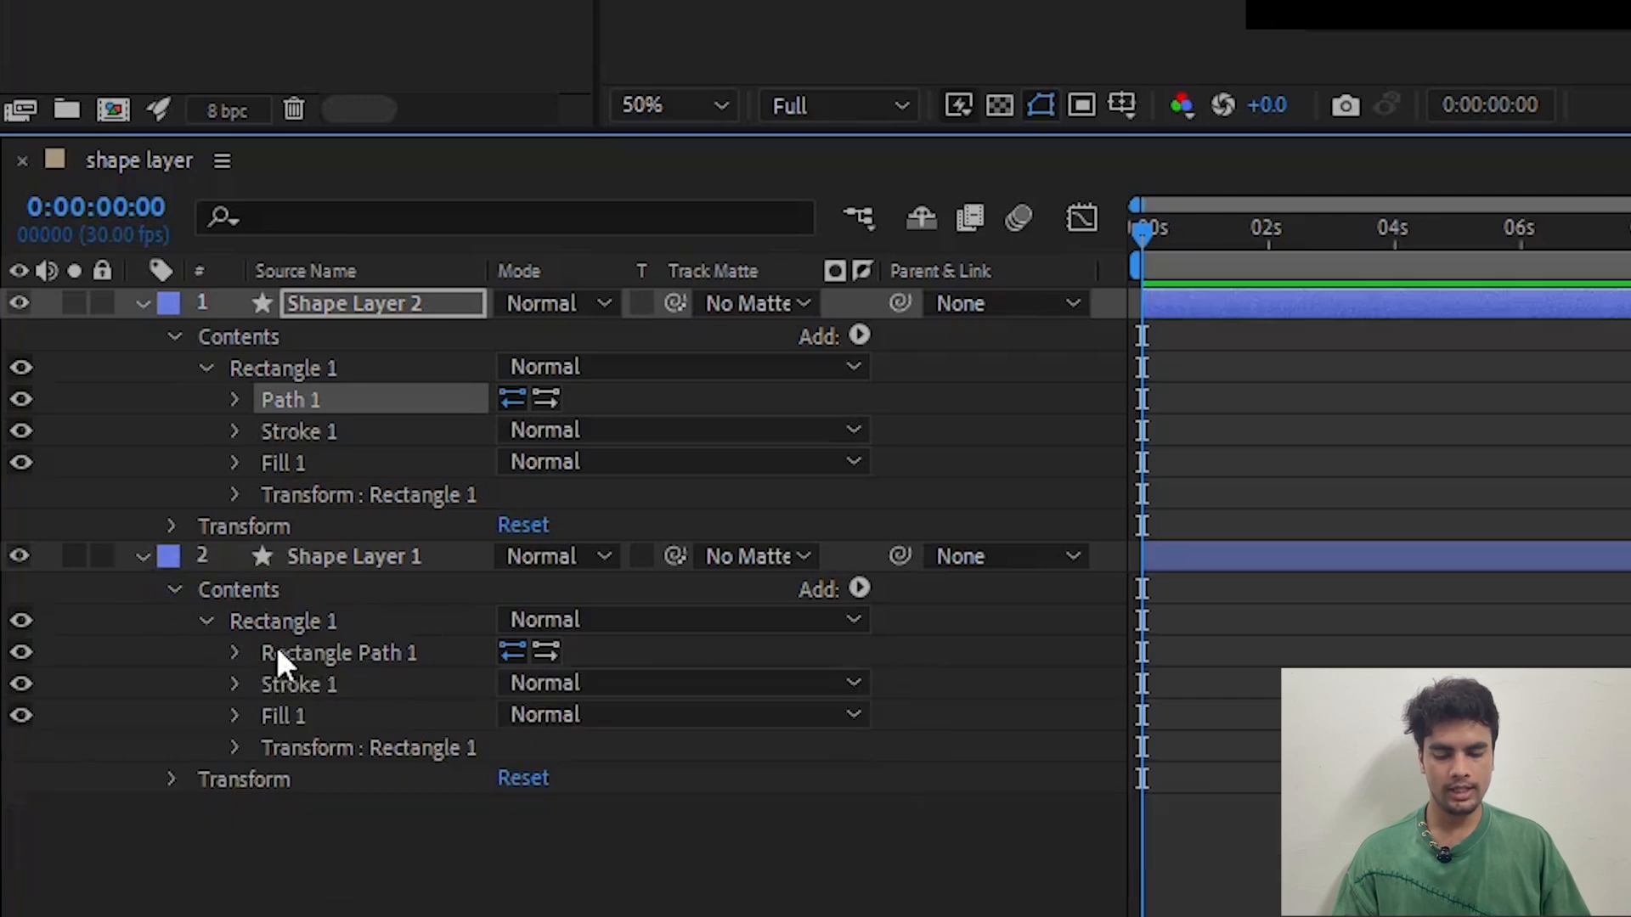
{"action": "left_click", "coordinate": [237, 652]}
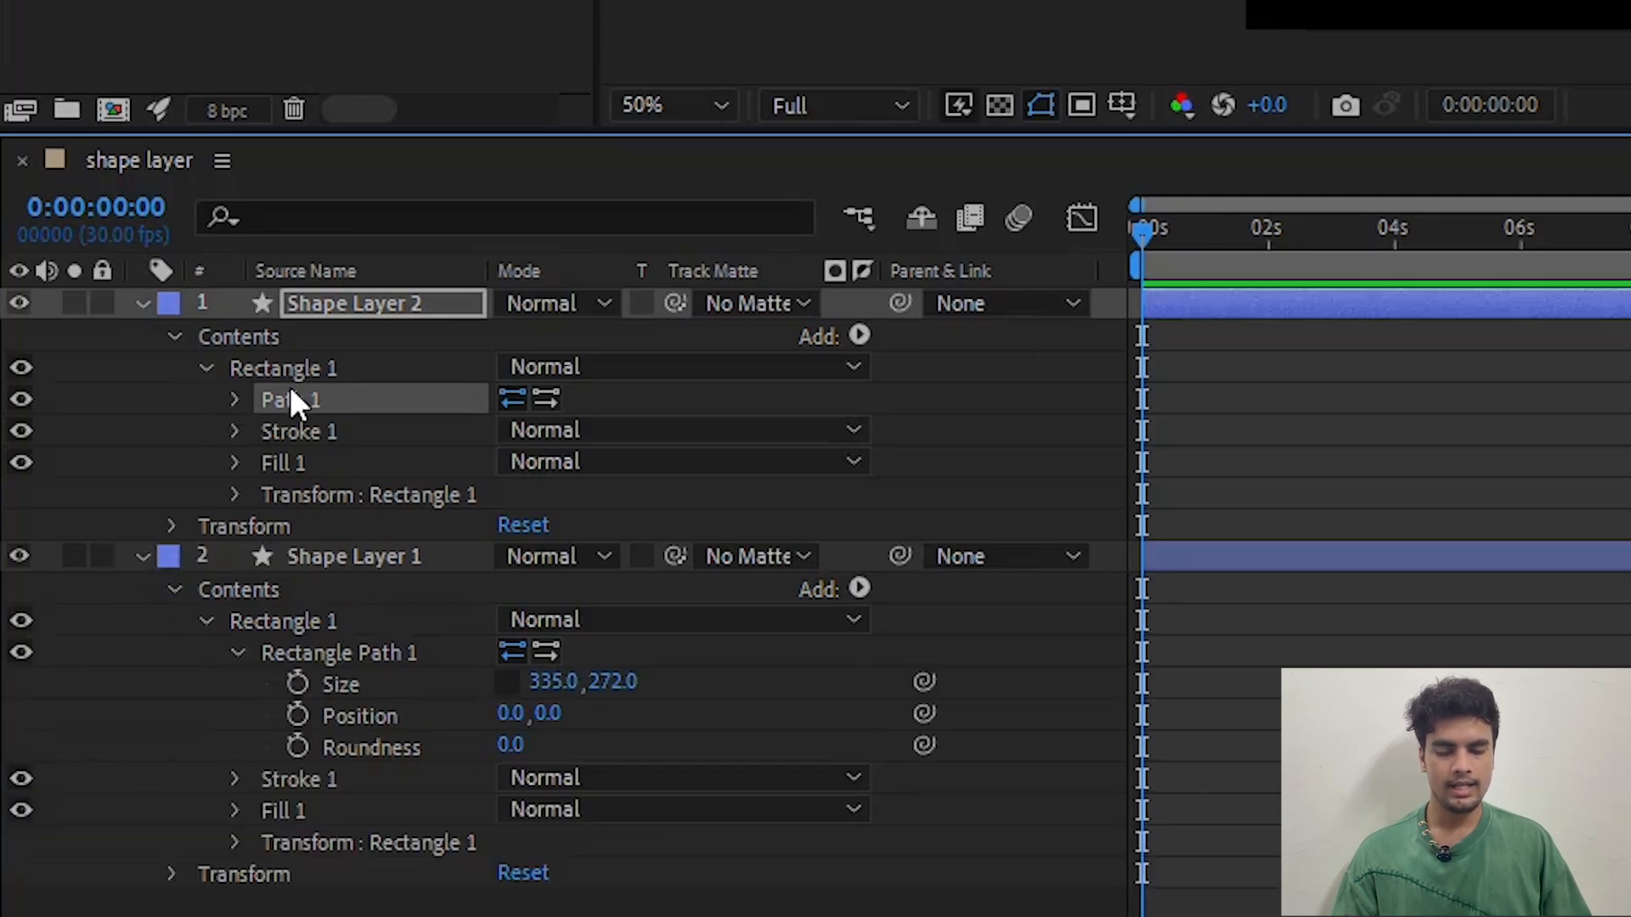
{"action": "left_click", "coordinate": [235, 399]}
{"action": "left_click", "coordinate": [391, 431]}
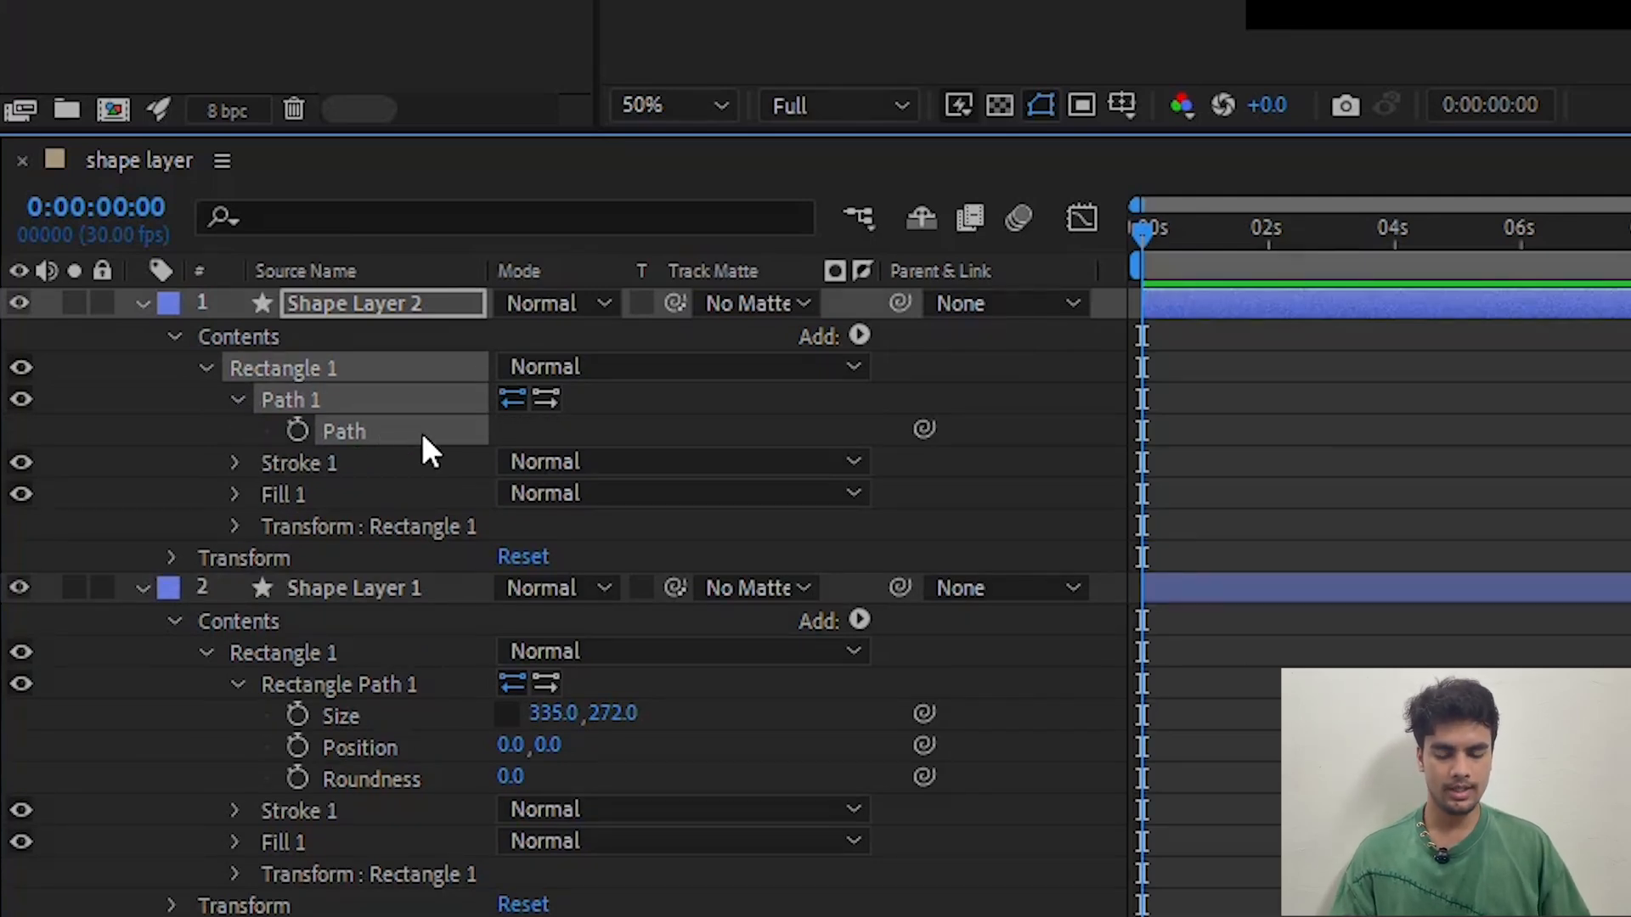
{"action": "left_click", "coordinate": [553, 429]}
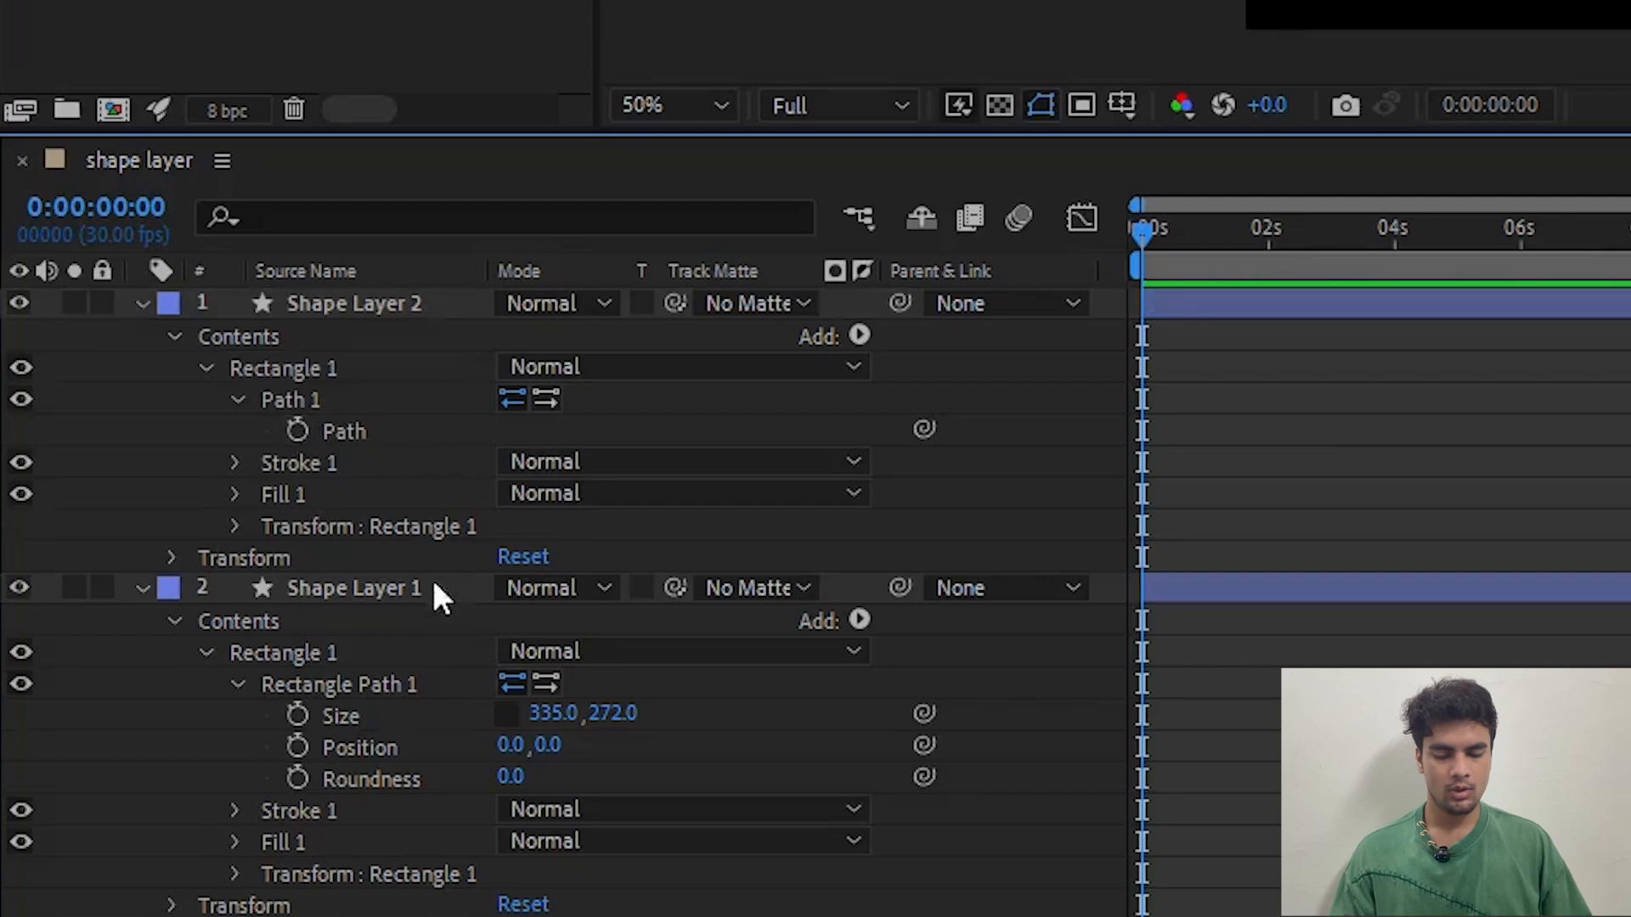
{"action": "left_click", "coordinate": [380, 435]}
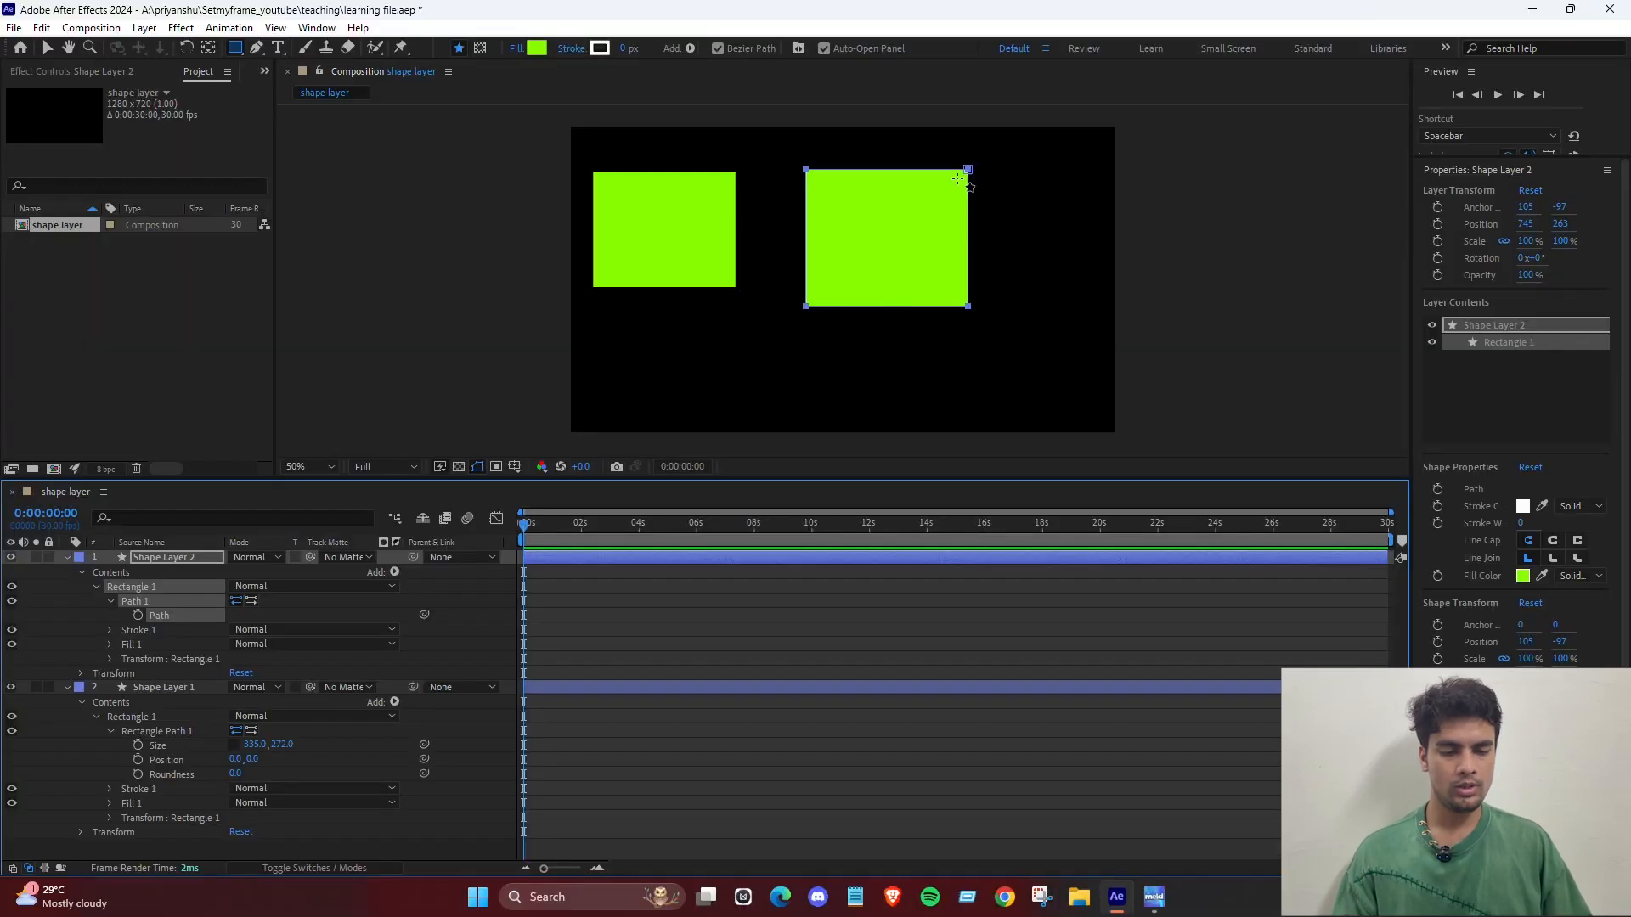
Reshape the second rectangle's Bezier path into an irregular arrowhead-like shape by moving its corner points with the Selection tool.
{"action": "key", "text": "v"}
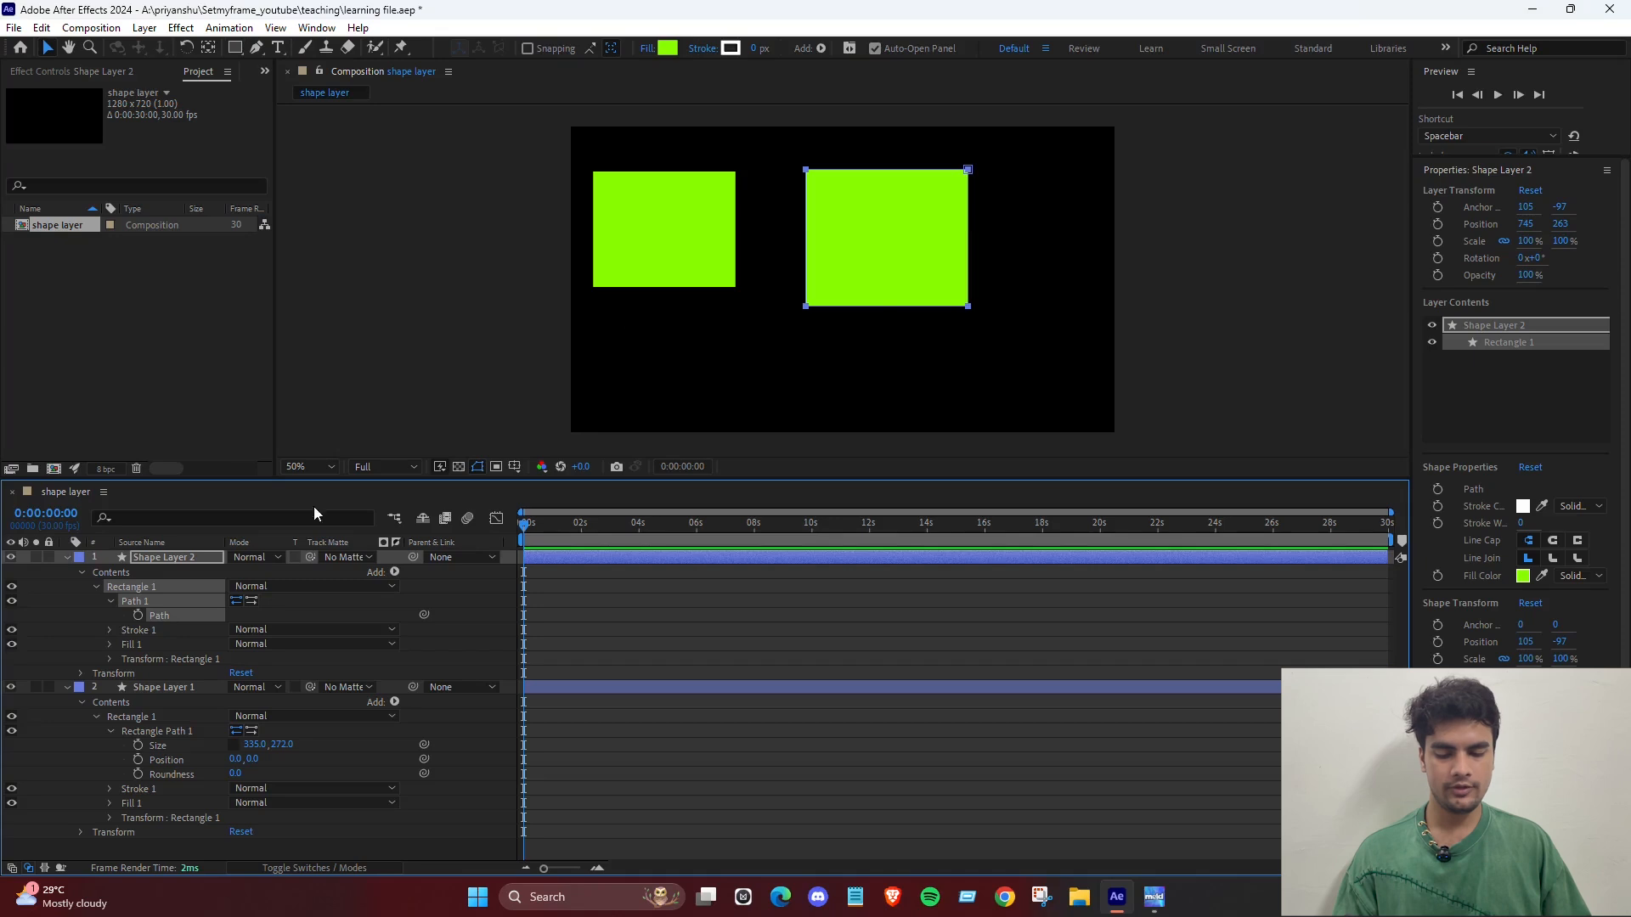
{"action": "left_click", "coordinate": [969, 169]}
{"action": "left_click_drag", "start_coordinate": [969, 169], "coordinate": [745, 380]}
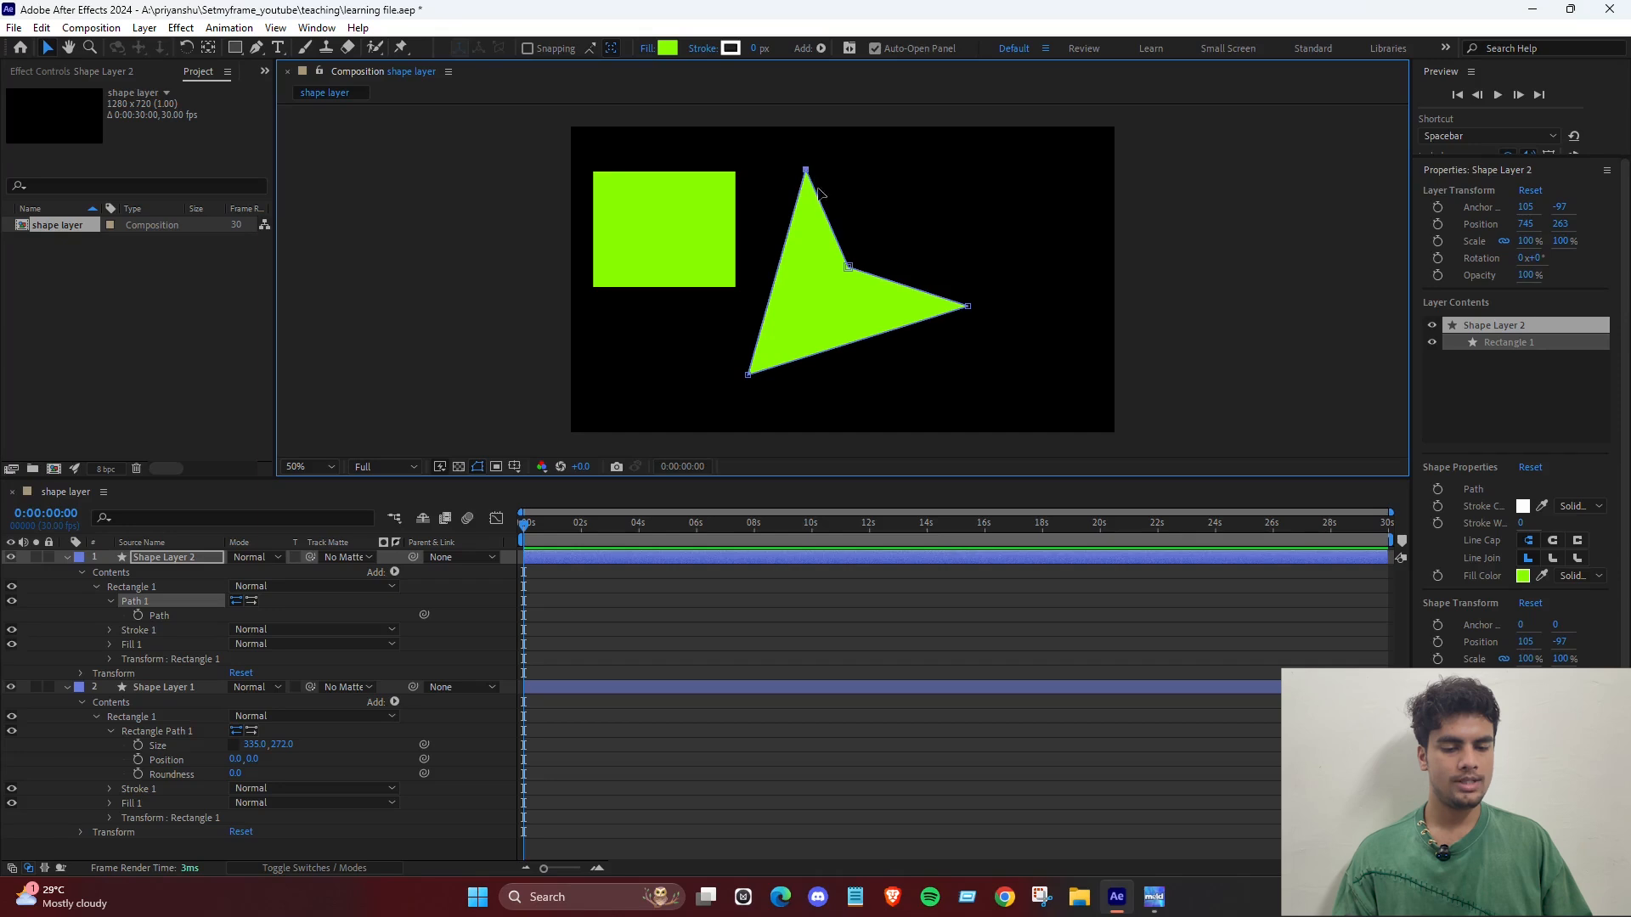
{"action": "left_click_drag", "start_coordinate": [805, 171], "coordinate": [799, 212]}
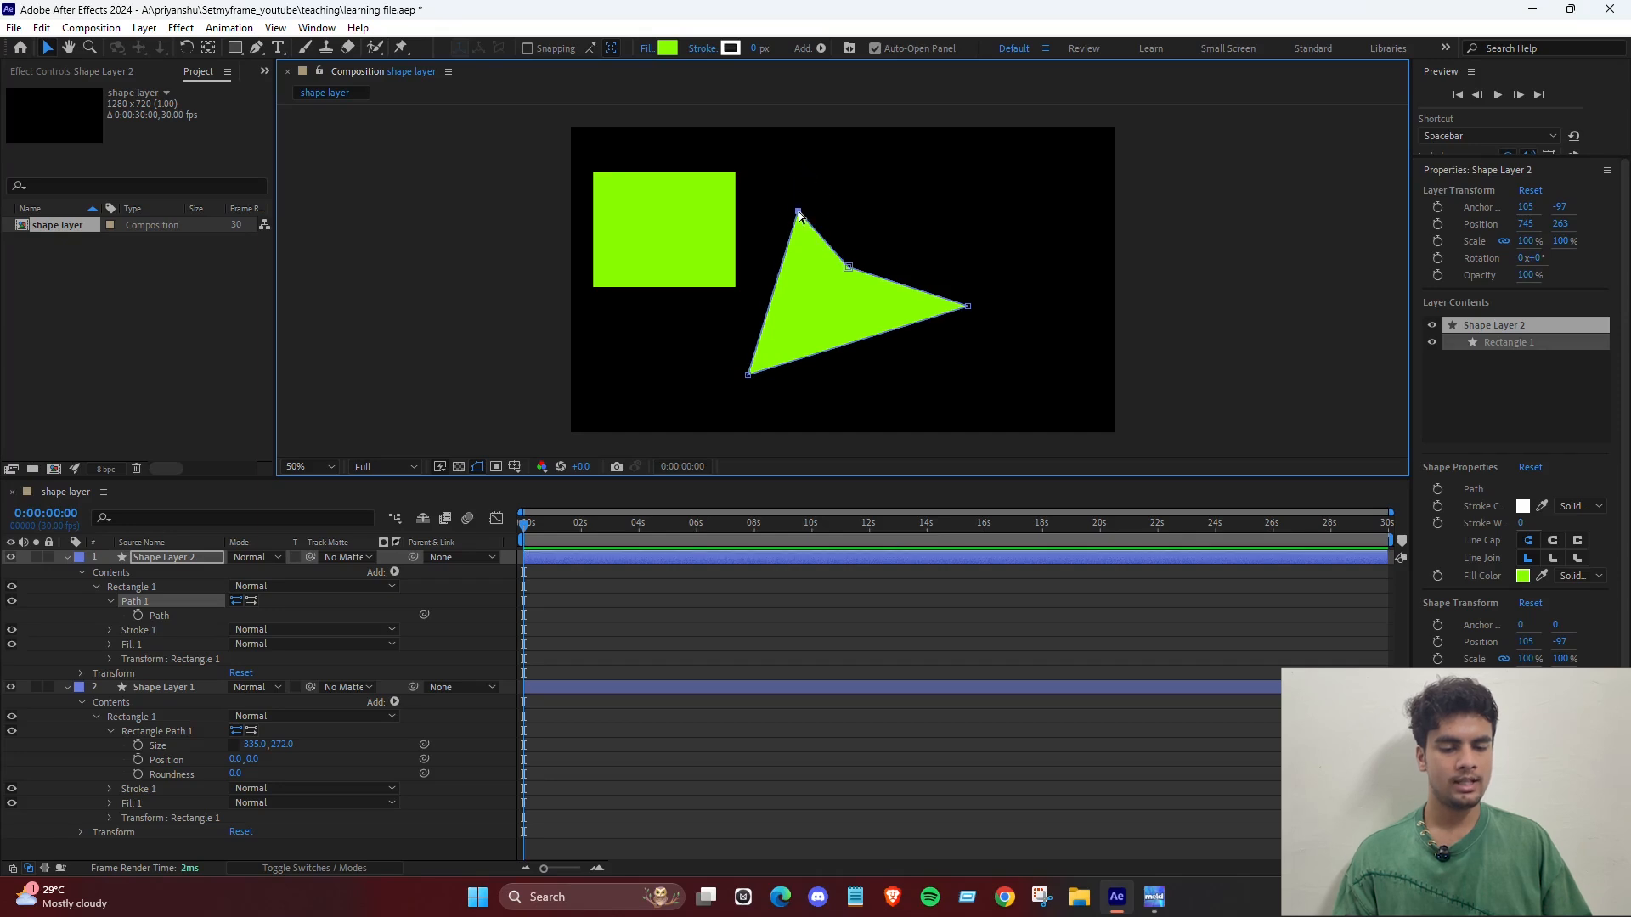
Delete the reshaped Bezier shape on Shape Layer 2 together with its layer.
{"action": "left_click", "coordinate": [799, 215]}
{"action": "left_click", "coordinate": [967, 196]}
{"action": "left_click", "coordinate": [920, 330]}
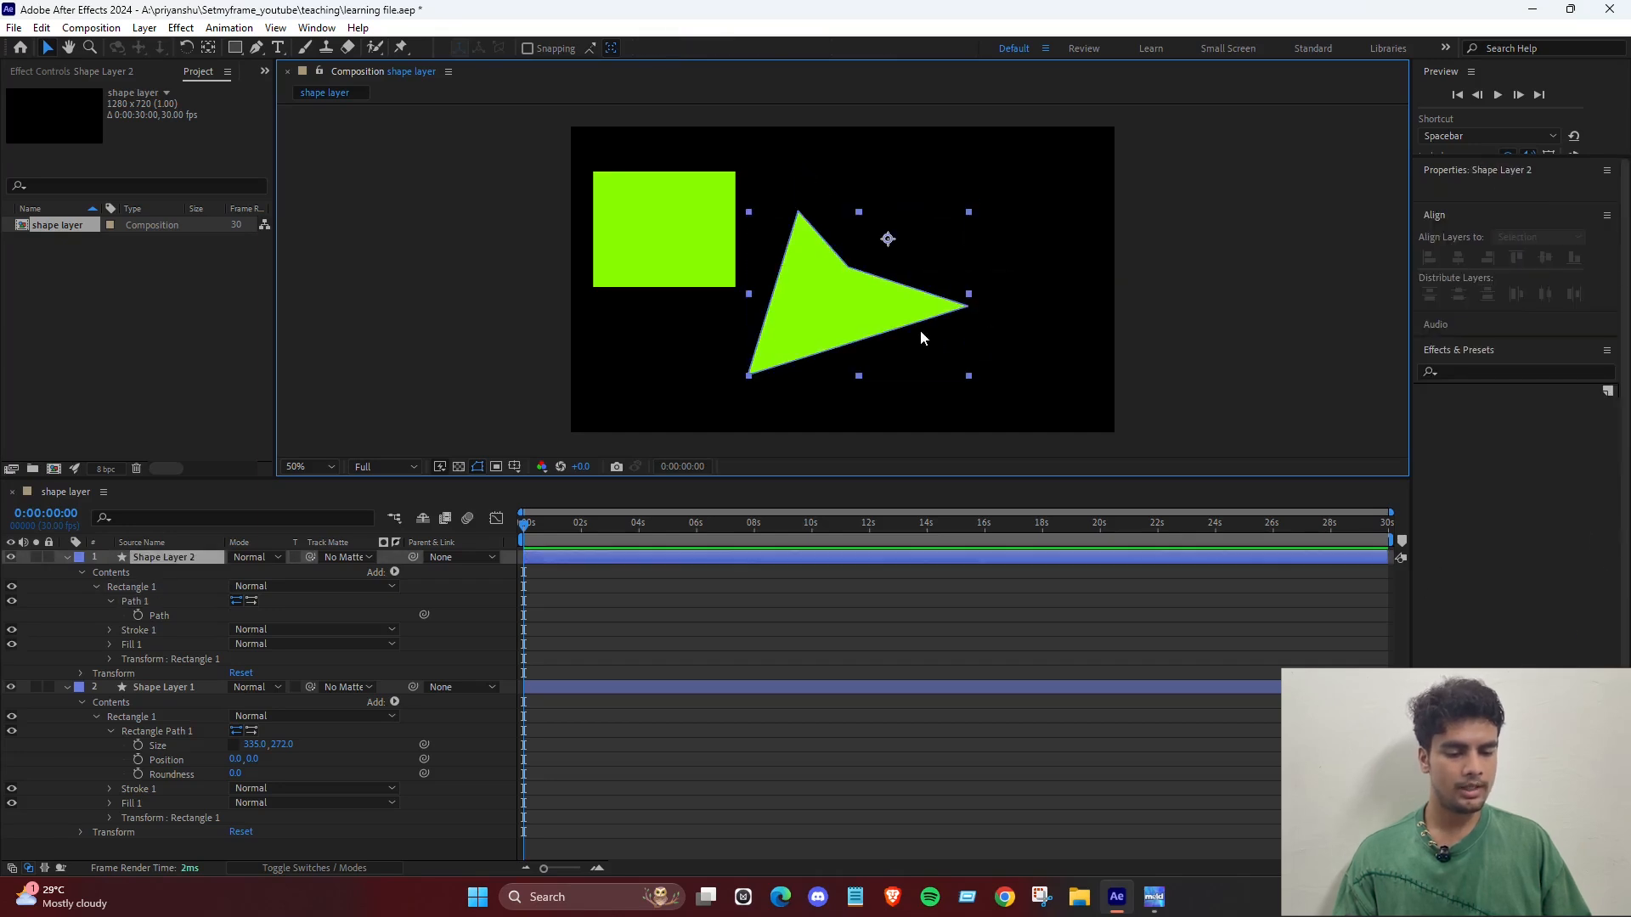
{"action": "left_click_drag", "start_coordinate": [836, 325], "coordinate": [949, 272]}
{"action": "key", "text": "ctrl+alt+Home"}
{"action": "key", "text": "Delete"}
Center the remaining rectangle of Shape Layer 1 in the composition and change its fill from green to pink.
{"action": "left_click", "coordinate": [665, 241]}
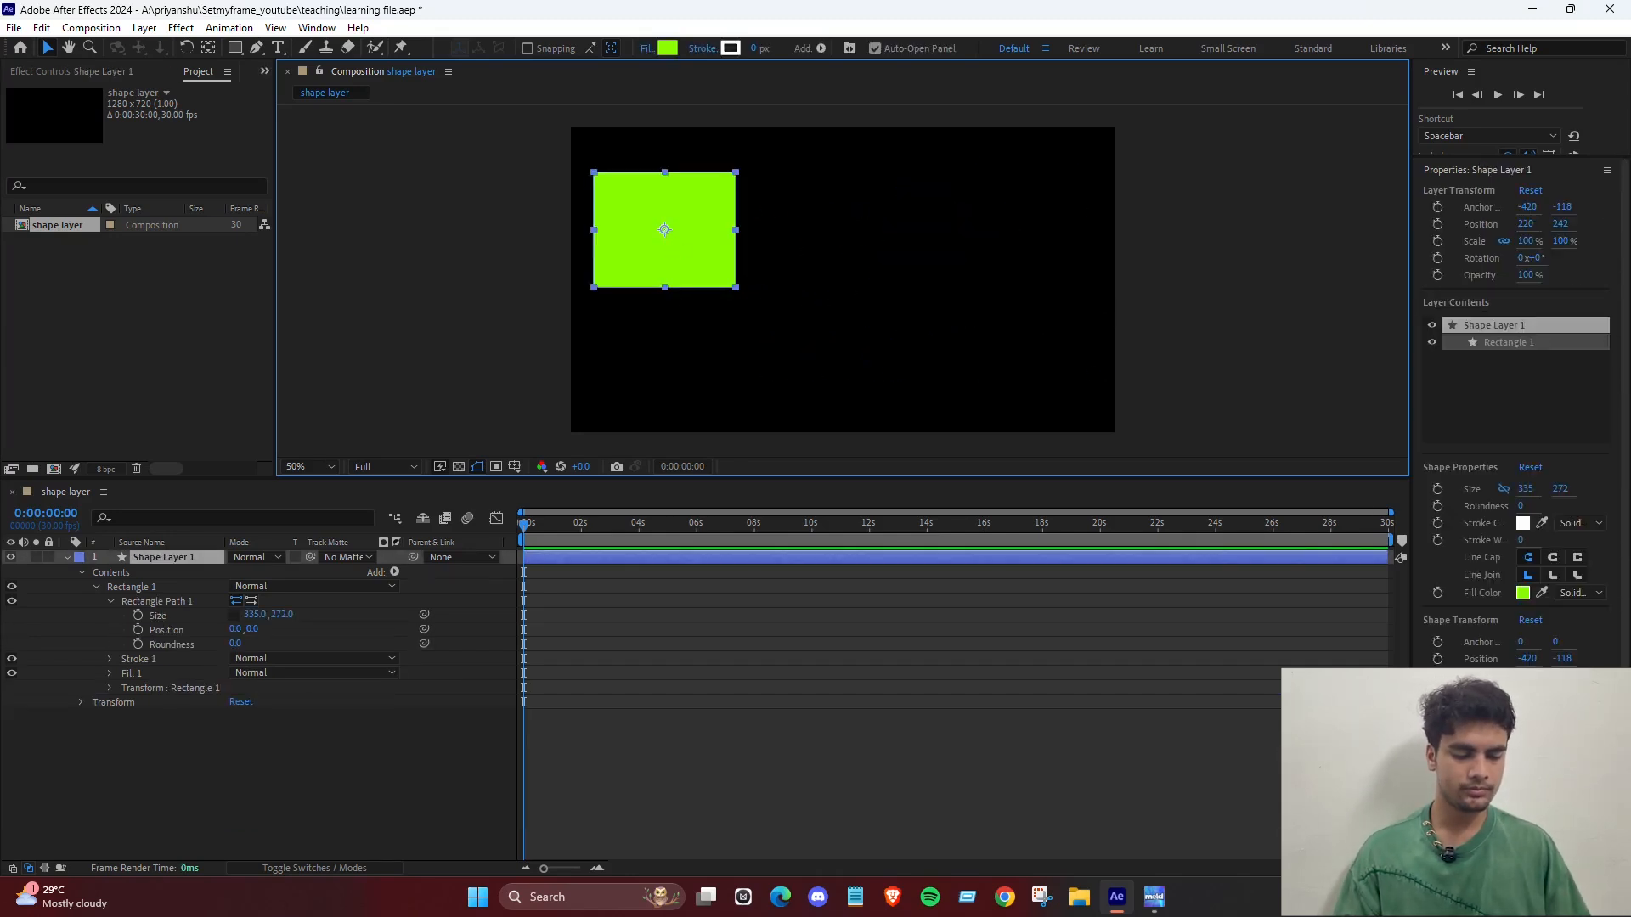
{"action": "left_click", "coordinate": [1467, 764]}
{"action": "left_click", "coordinate": [668, 48]}
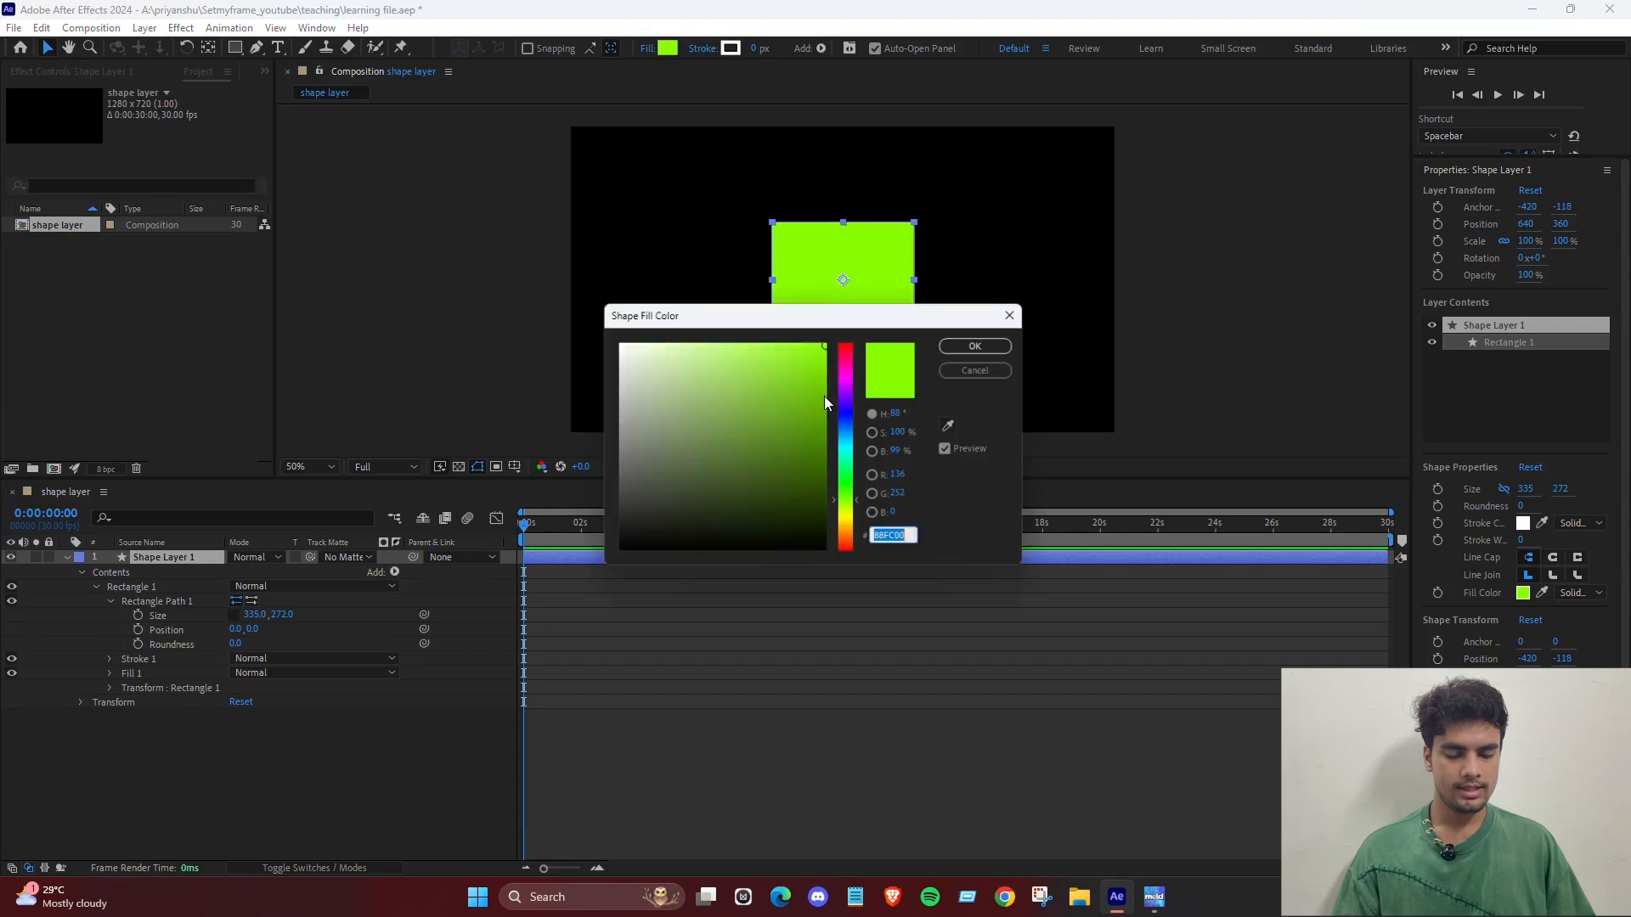
{"action": "left_click", "coordinate": [847, 366]}
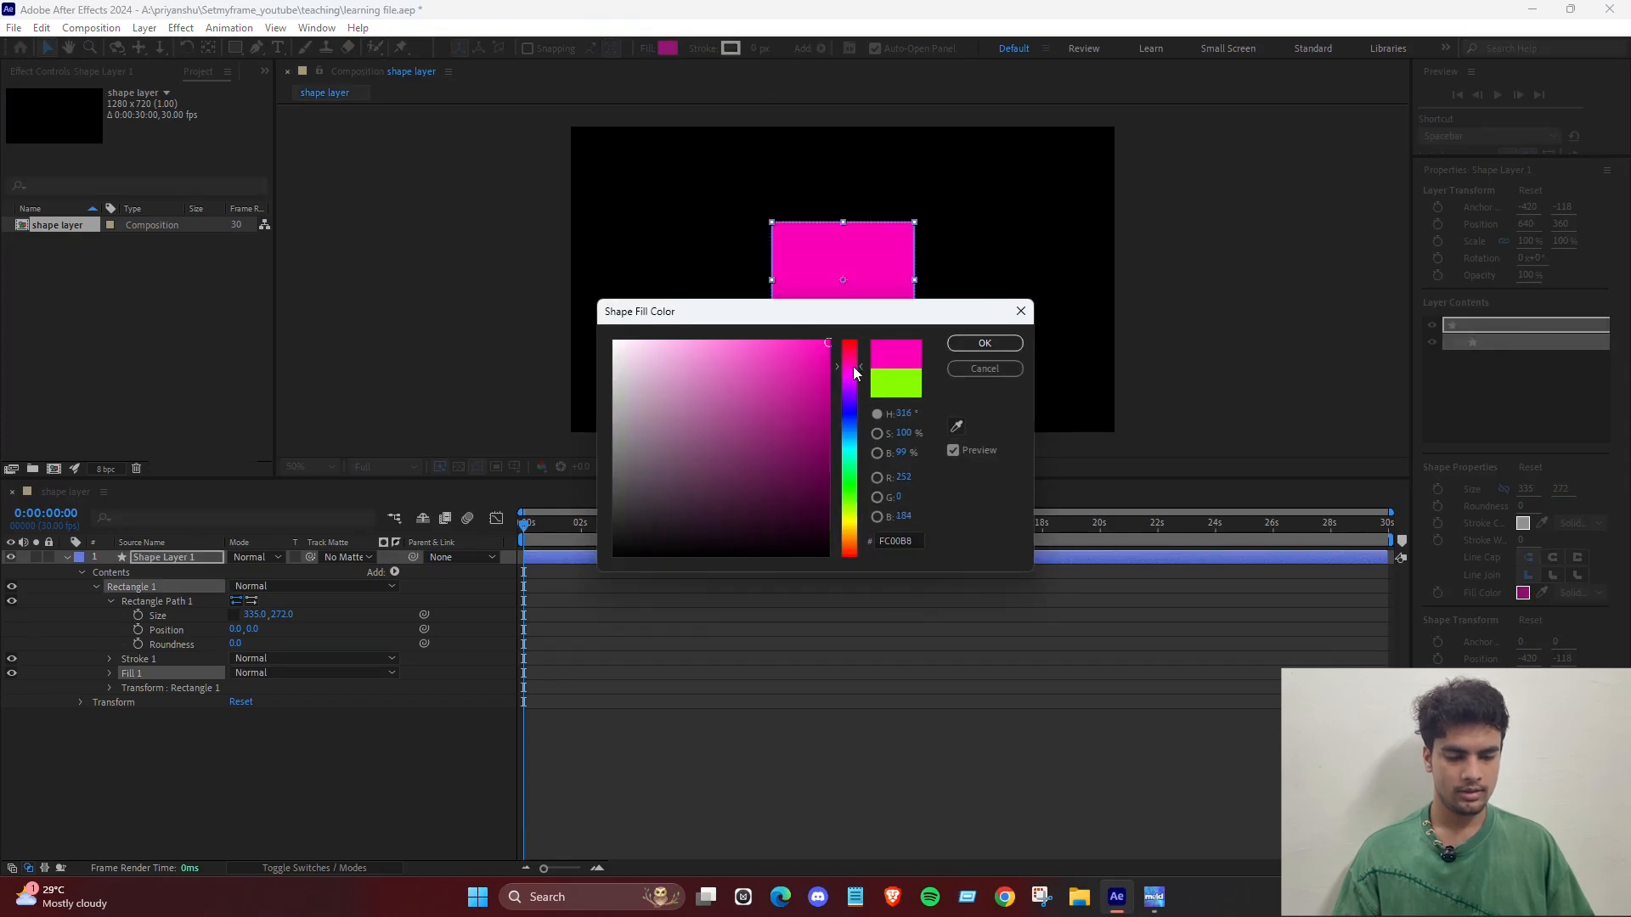
{"action": "key", "text": "Return"}
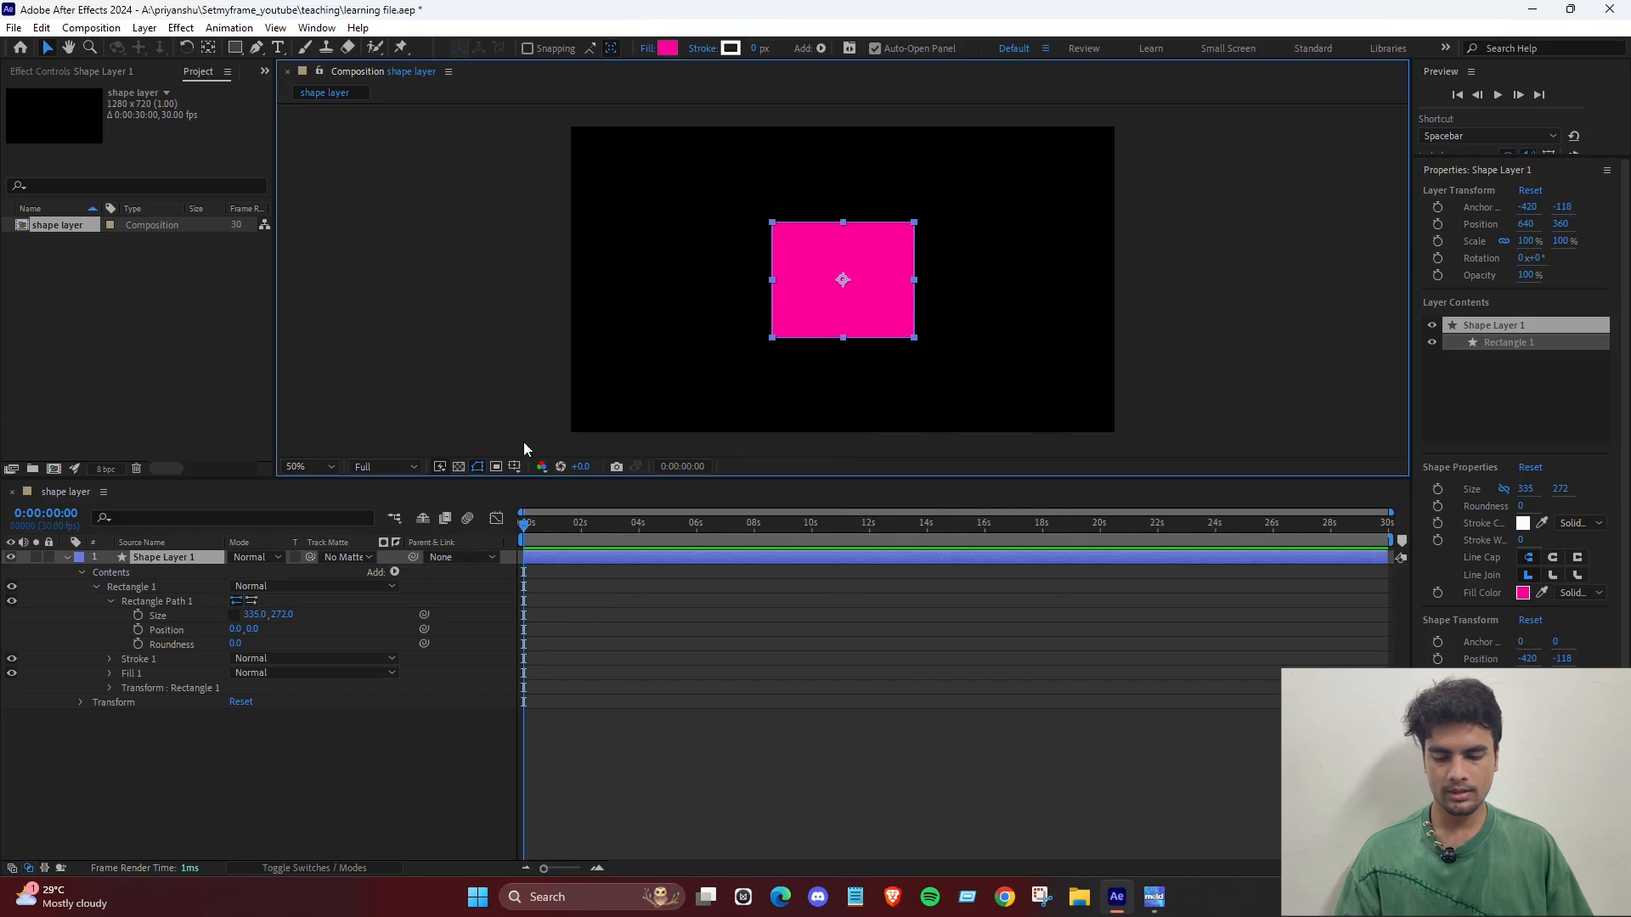
Examine the Rectangle 1 group in the timeline, including its Rectangle Path 1, Stroke 1, Fill 1 and Transform entries.
{"action": "left_click", "coordinate": [96, 587]}
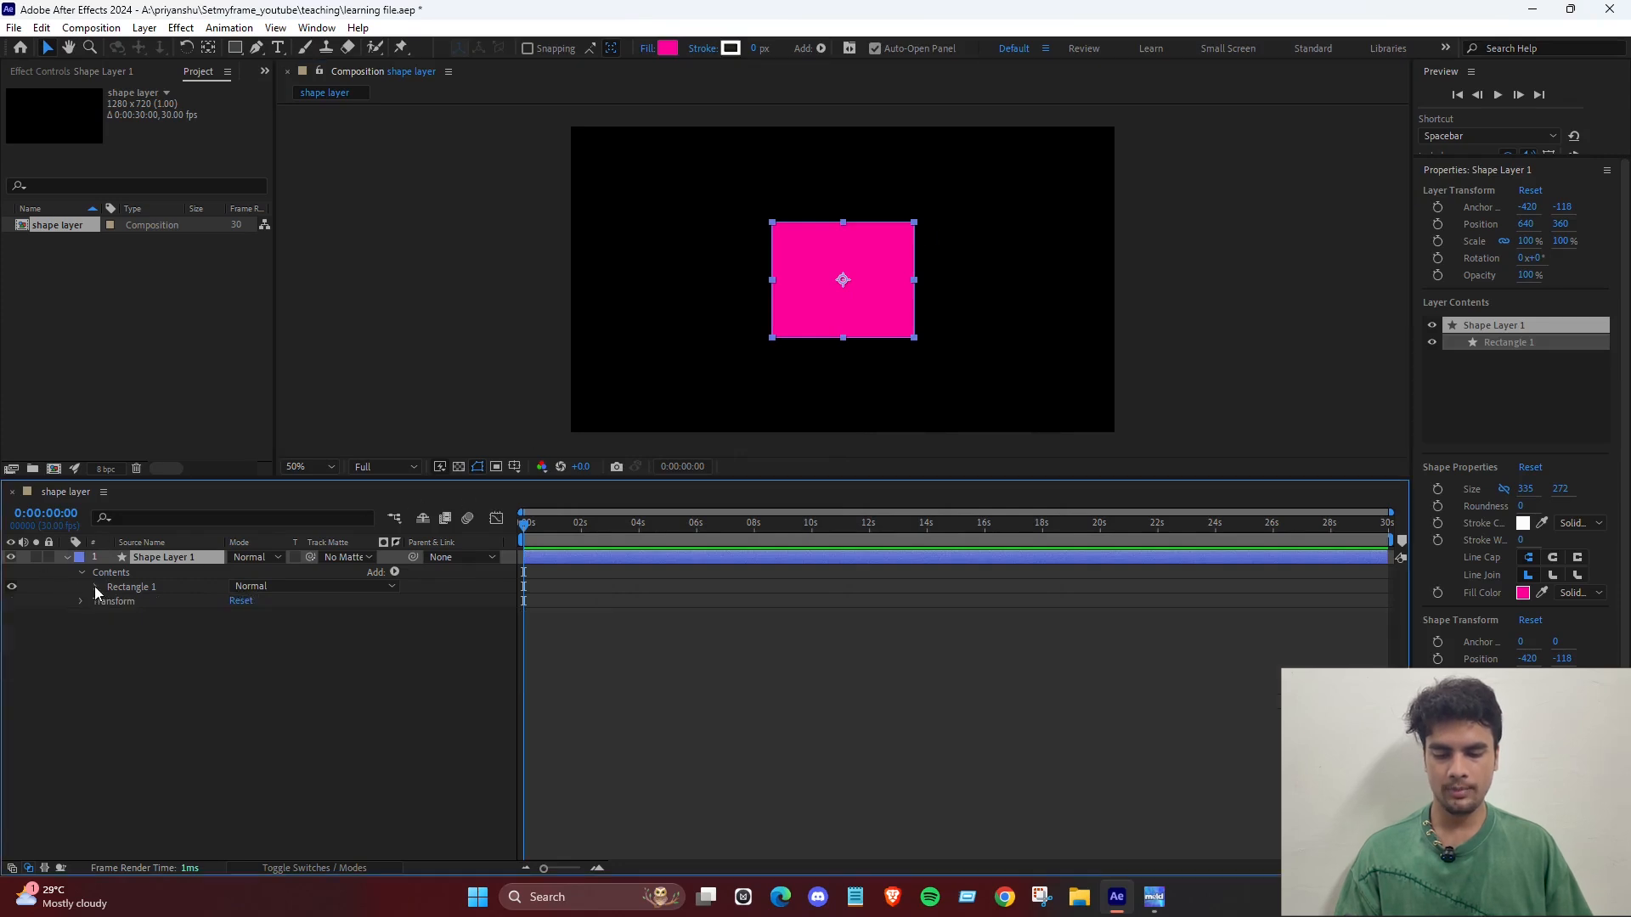
{"action": "left_click", "coordinate": [96, 587]}
{"action": "left_click", "coordinate": [142, 589]}
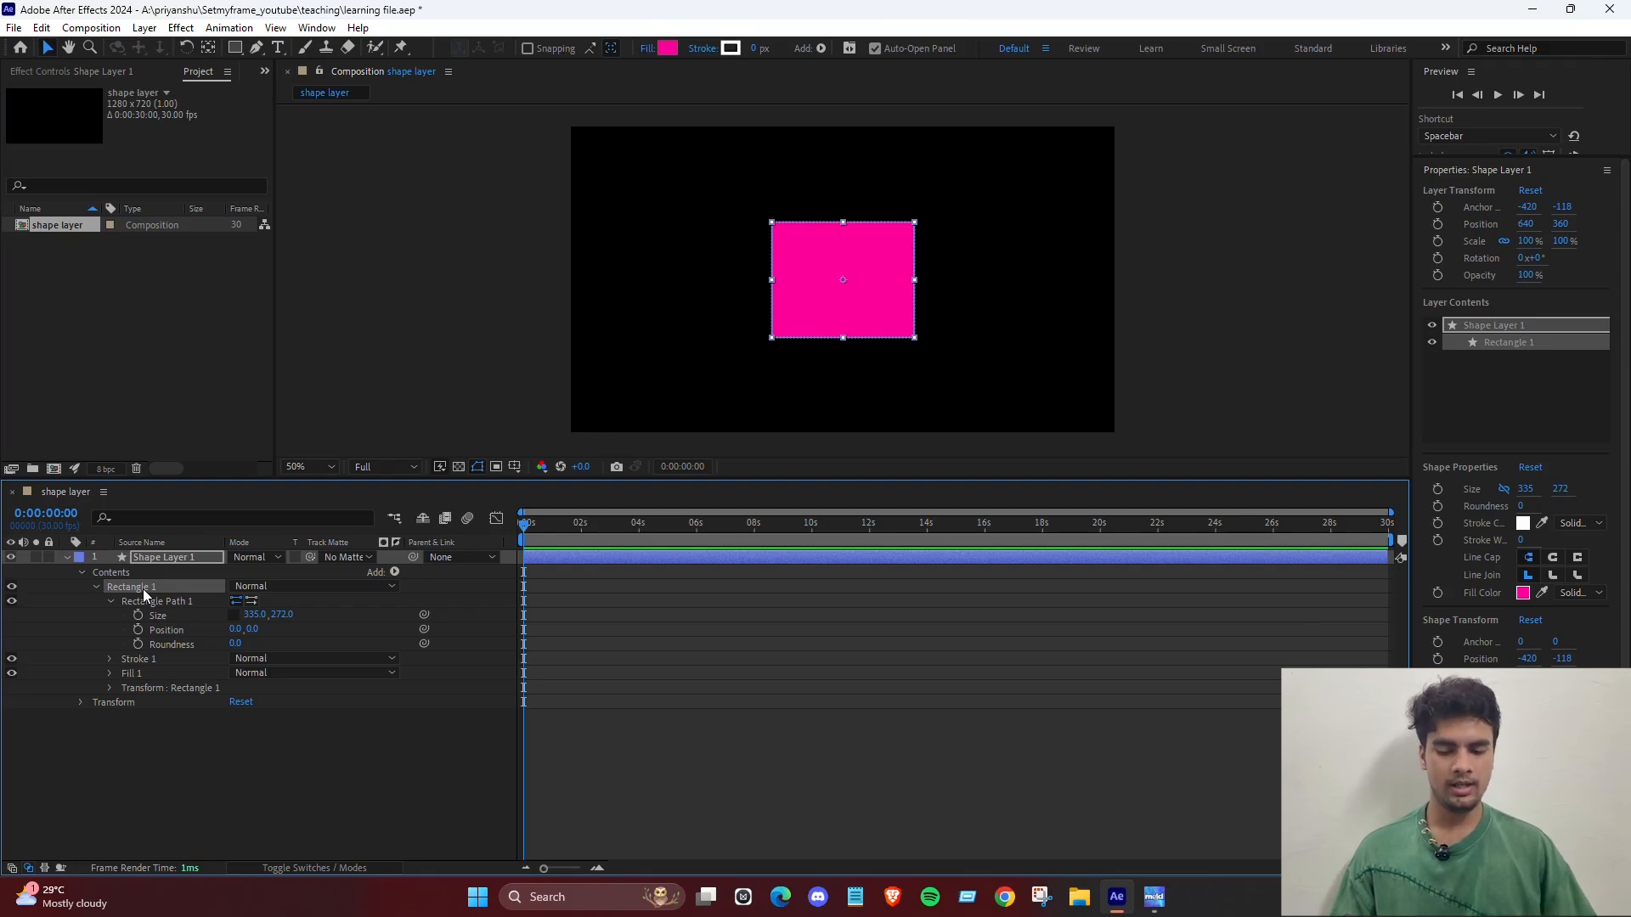
{"action": "left_click", "coordinate": [110, 602]}
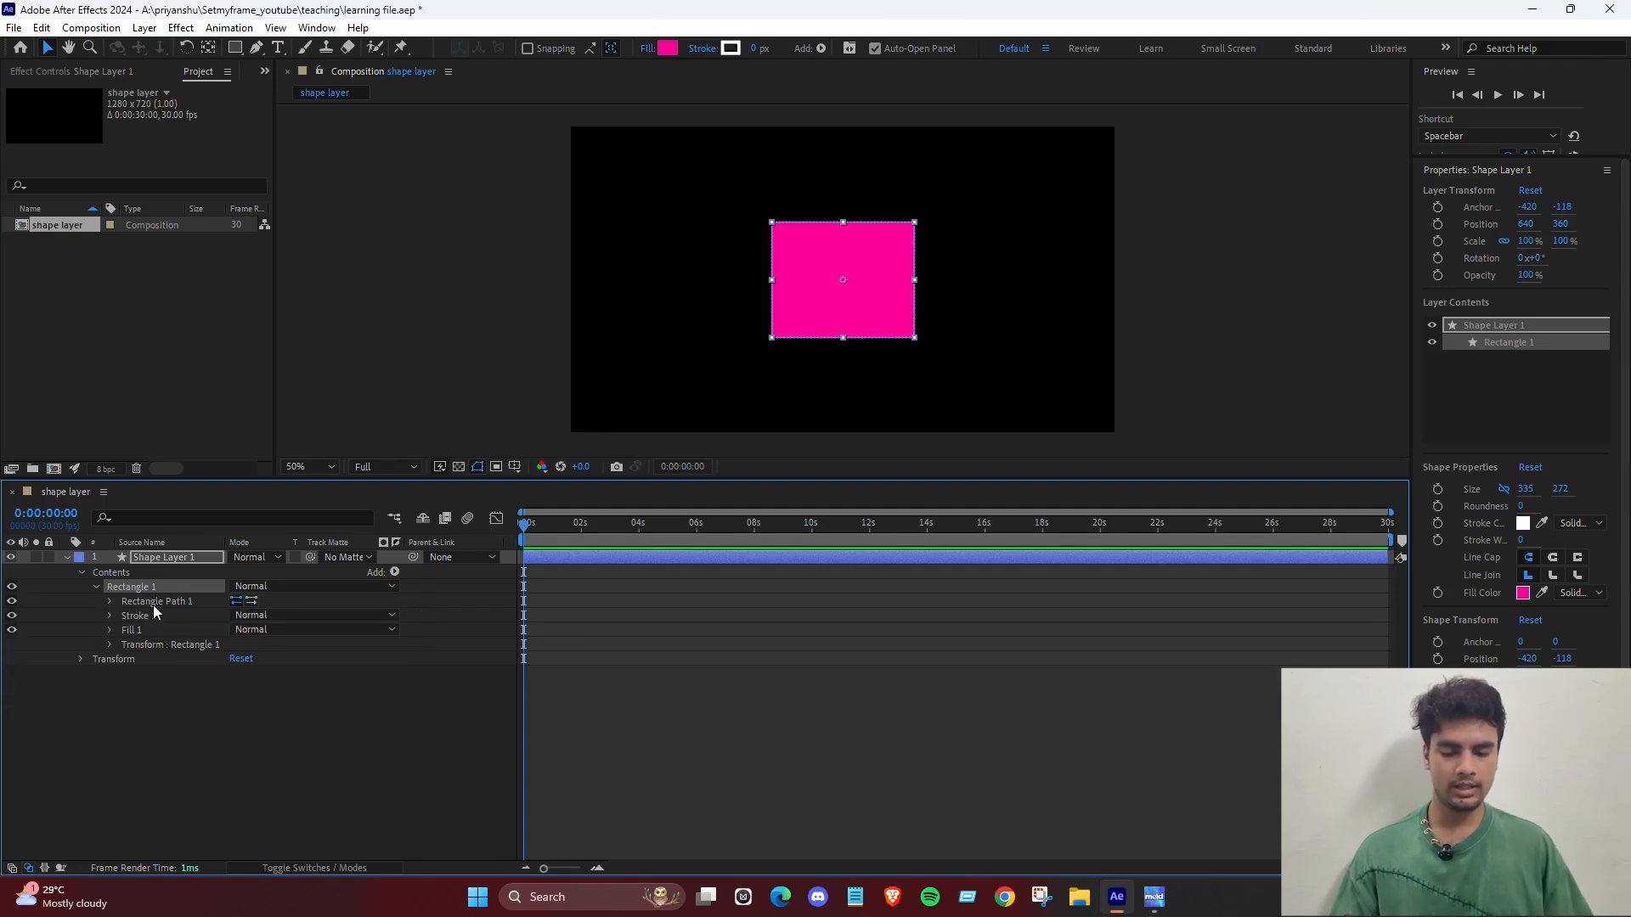
{"action": "left_click", "coordinate": [153, 604]}
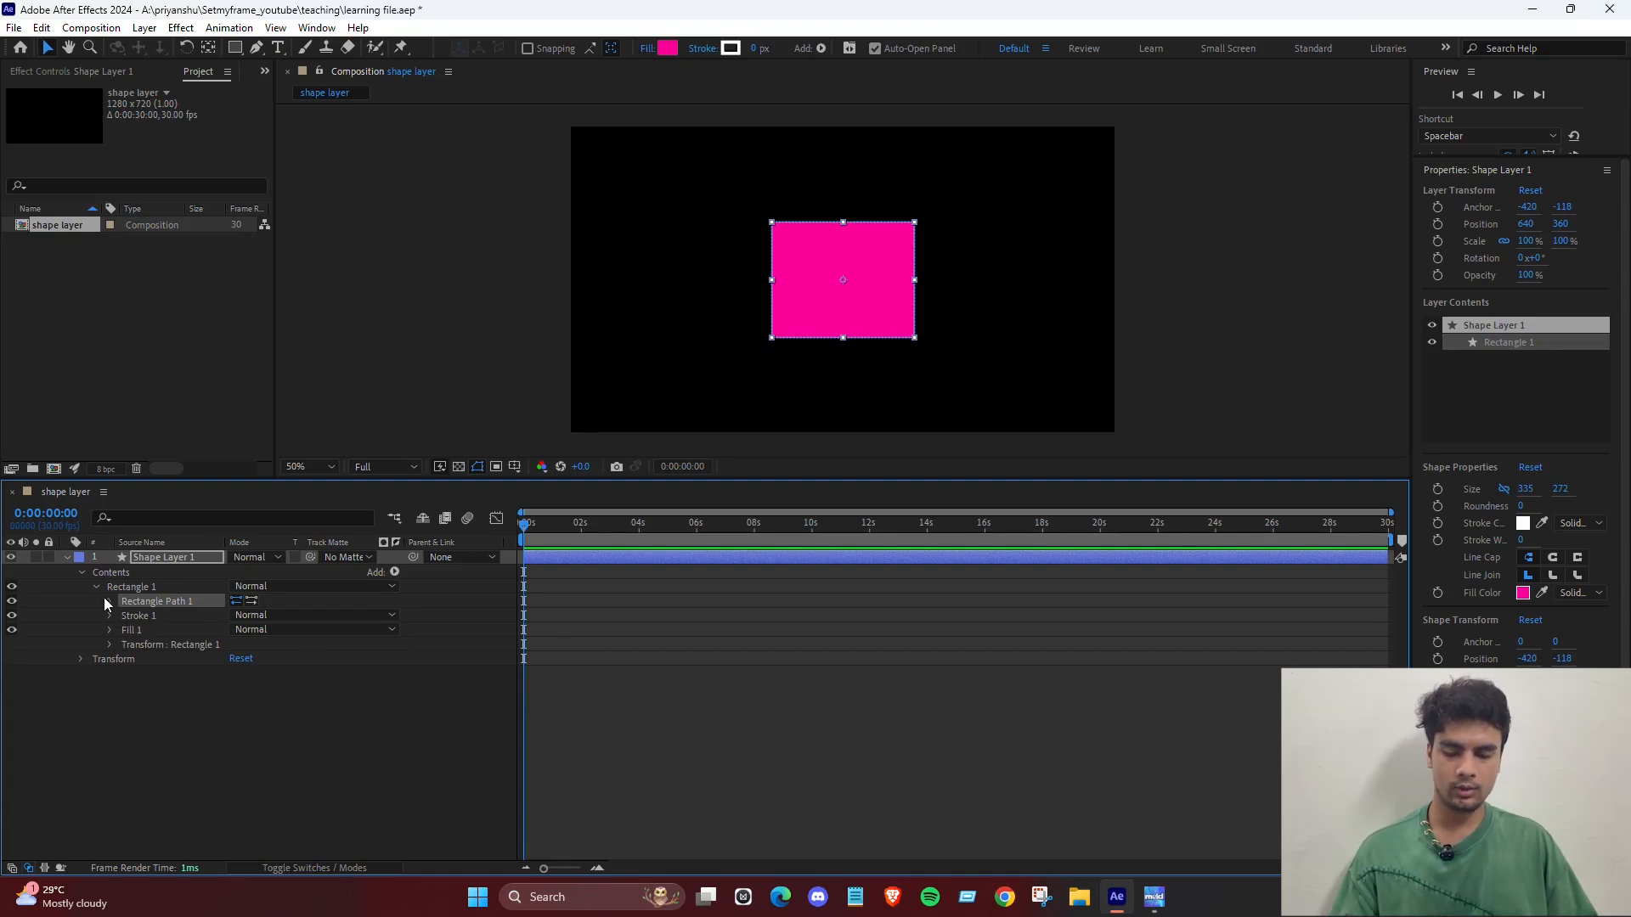
{"action": "left_click", "coordinate": [217, 748]}
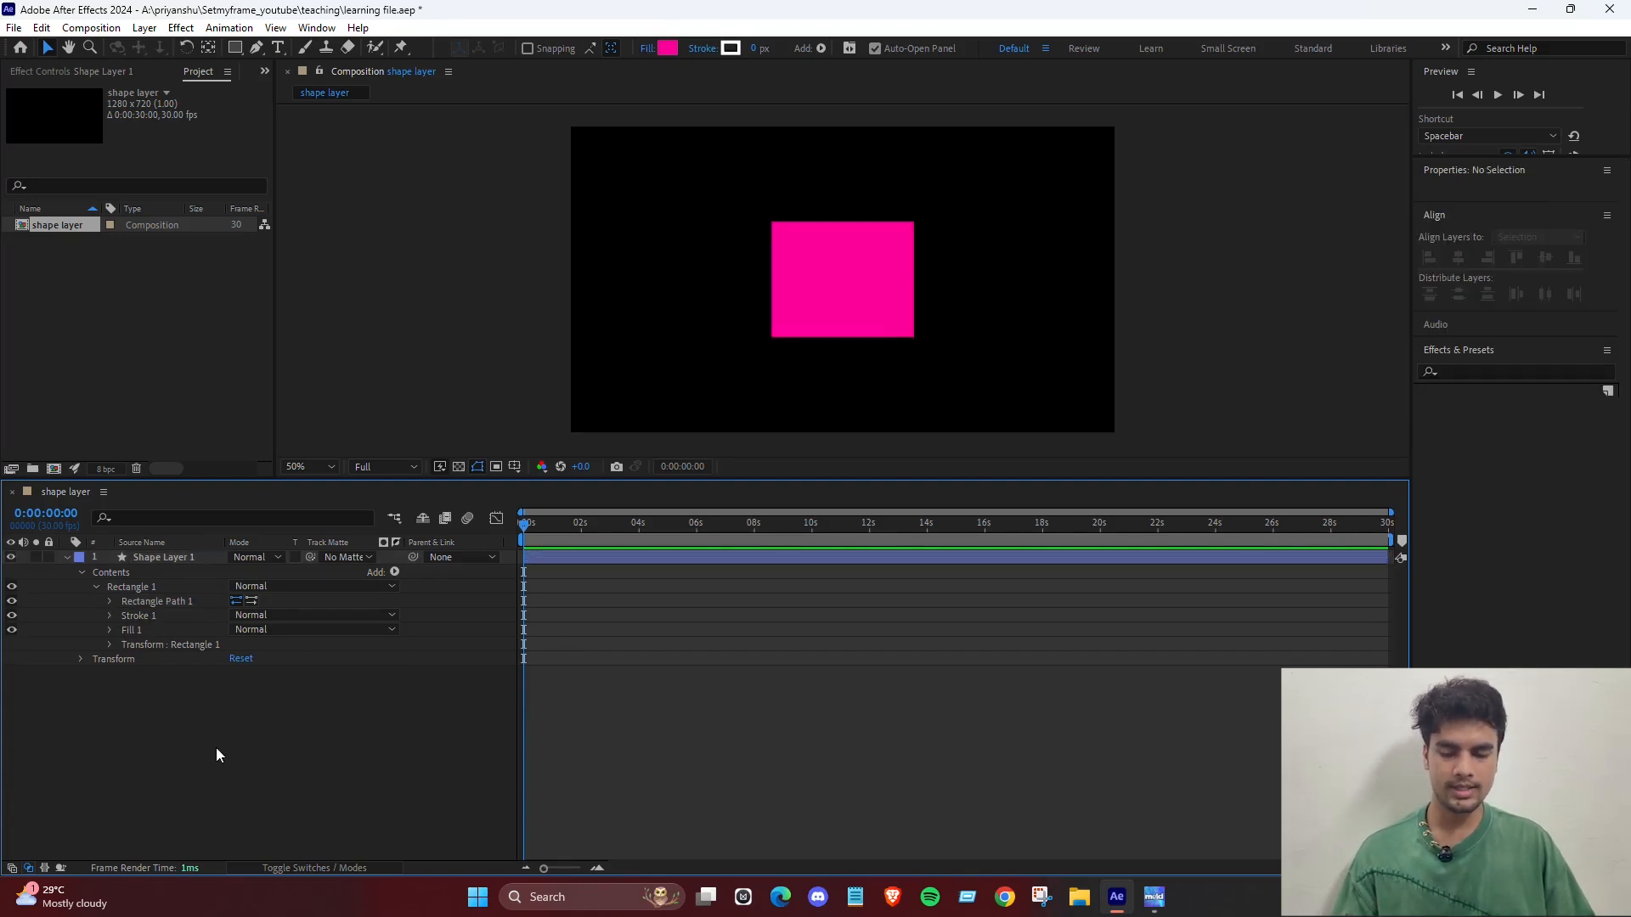
{"action": "left_click", "coordinate": [138, 588]}
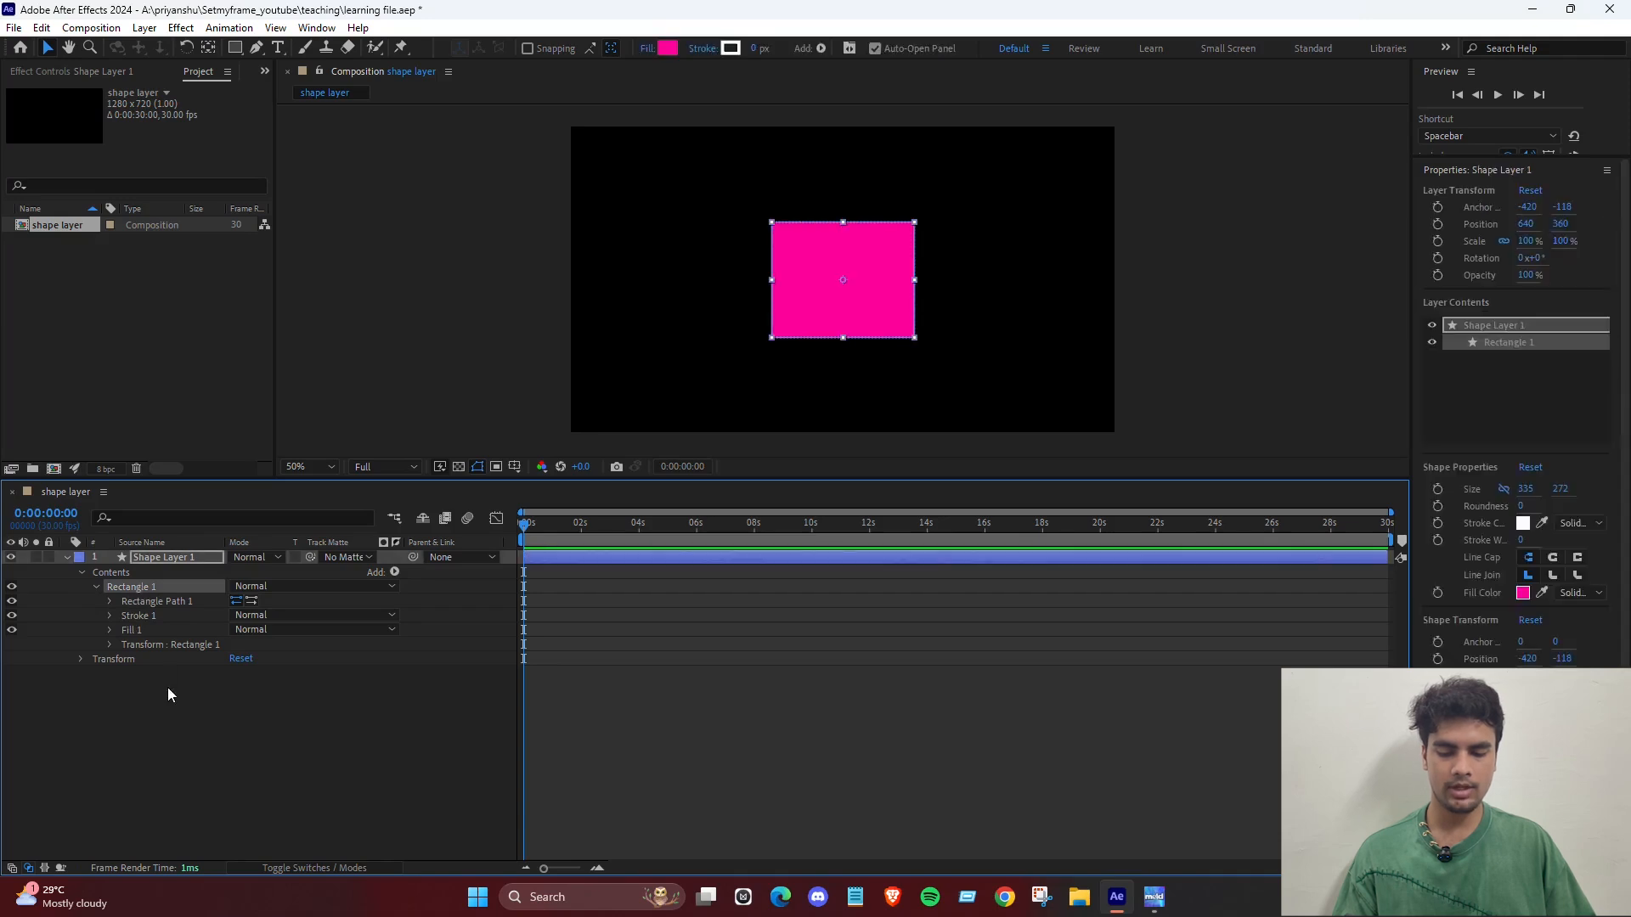
{"action": "left_click", "coordinate": [267, 714]}
Draw a circle with the Ellipse Tool inside Shape Layer 1, left of the rectangle, and collapse the Rectangle 1 group.
{"action": "left_click", "coordinate": [181, 558]}
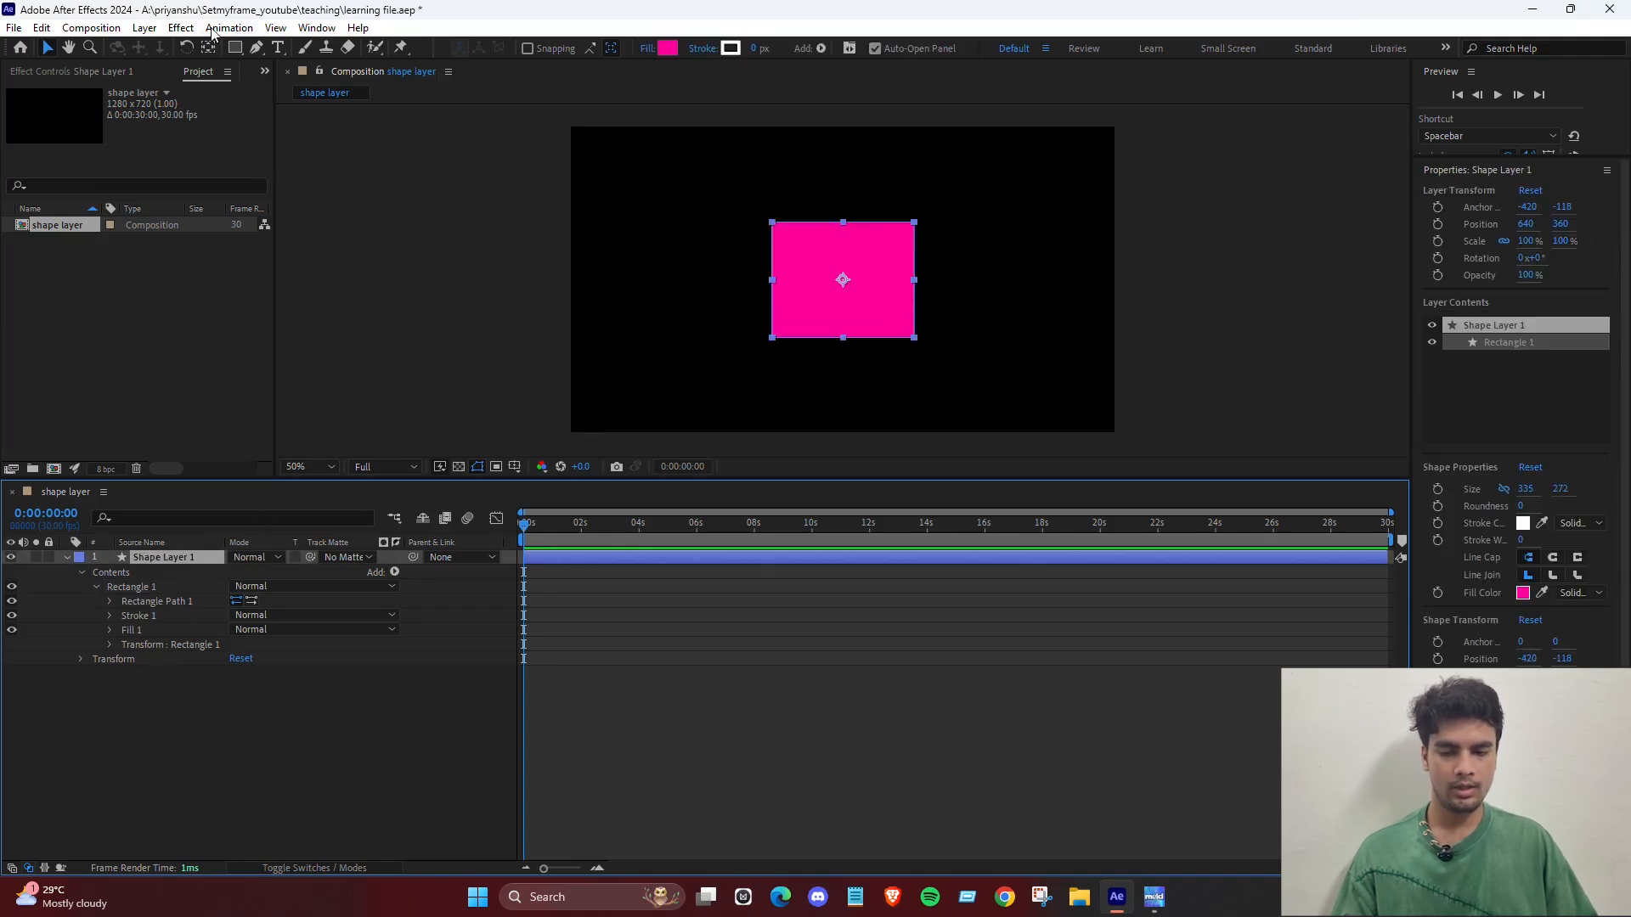
{"action": "left_click", "coordinate": [236, 48]}
{"action": "left_click", "coordinate": [291, 85]}
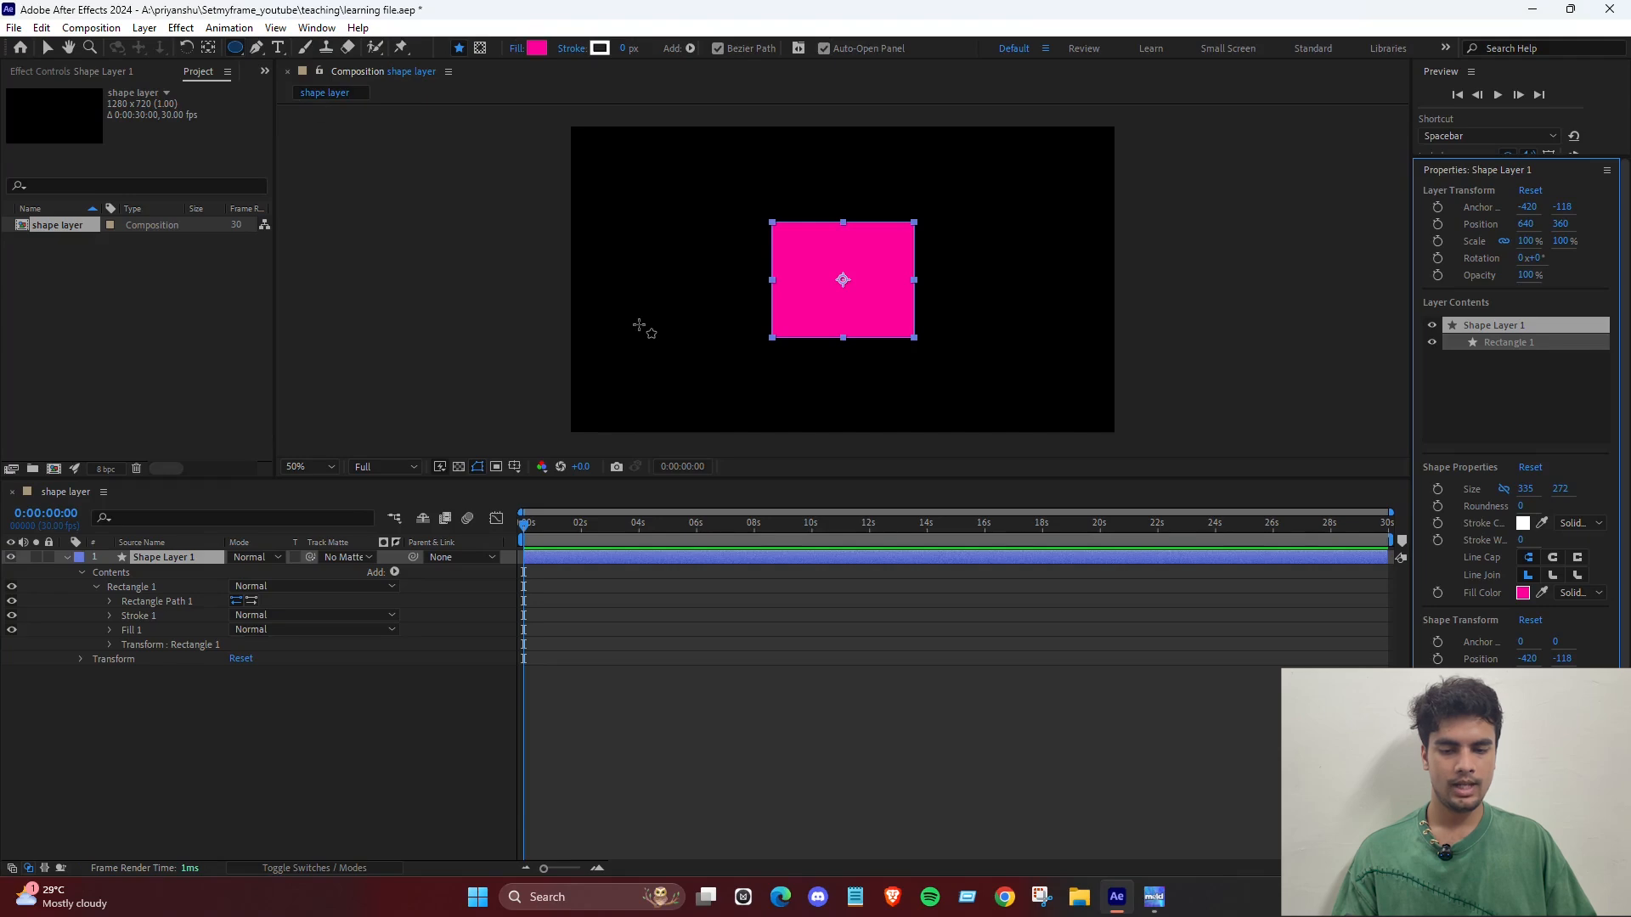
{"action": "left_click_drag", "start_coordinate": [618, 211], "coordinate": [725, 345]}
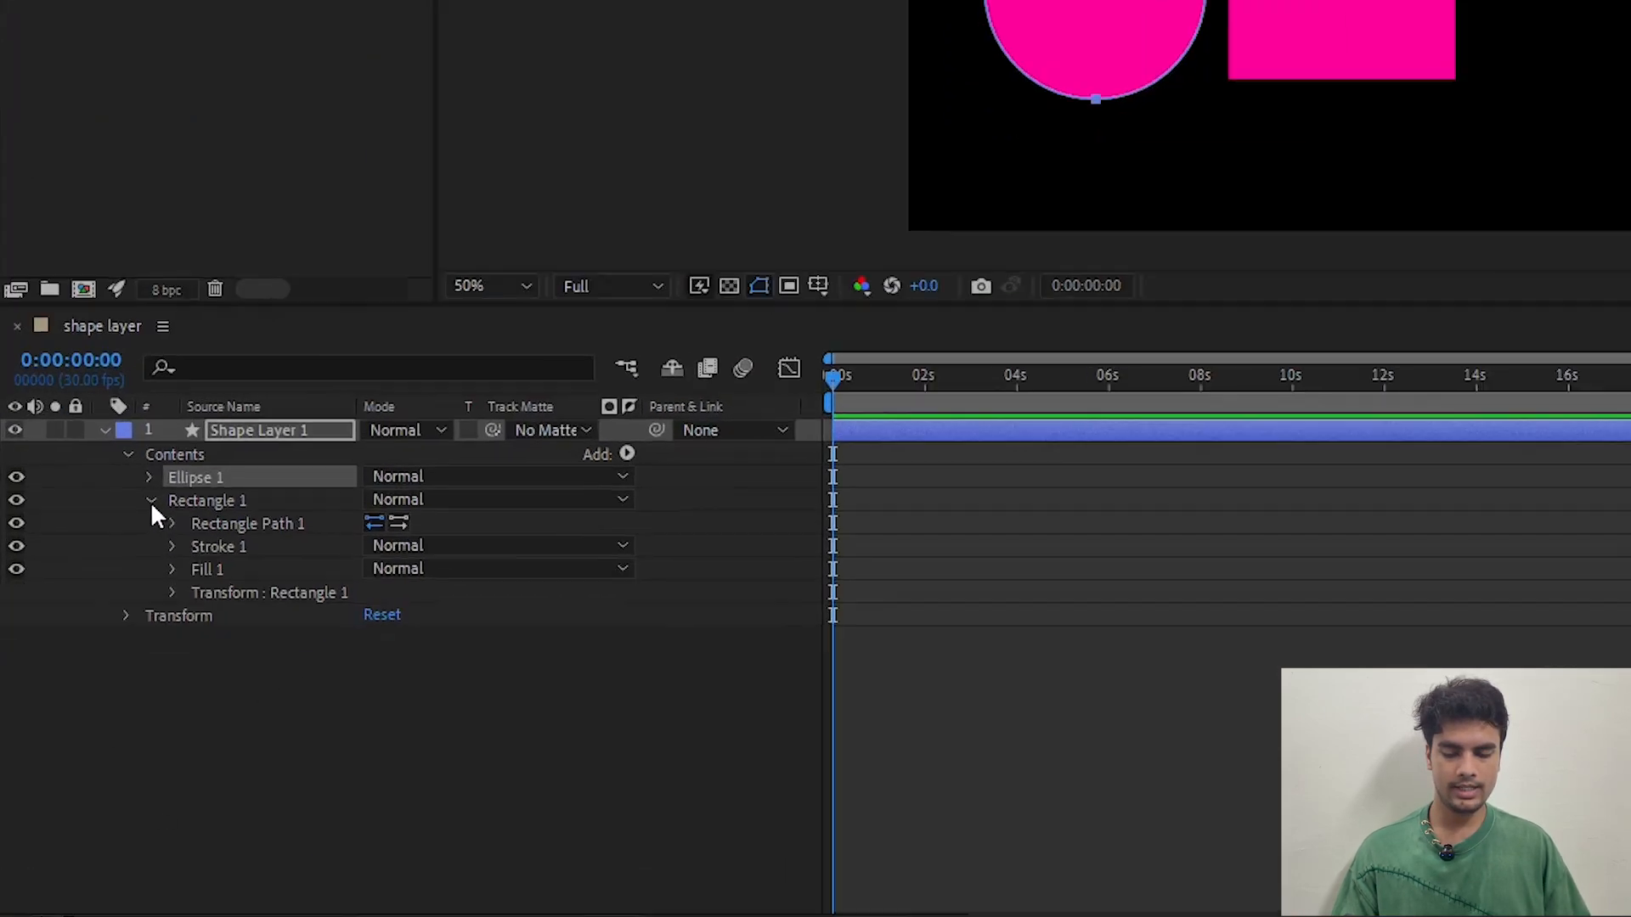
{"action": "left_click", "coordinate": [151, 502]}
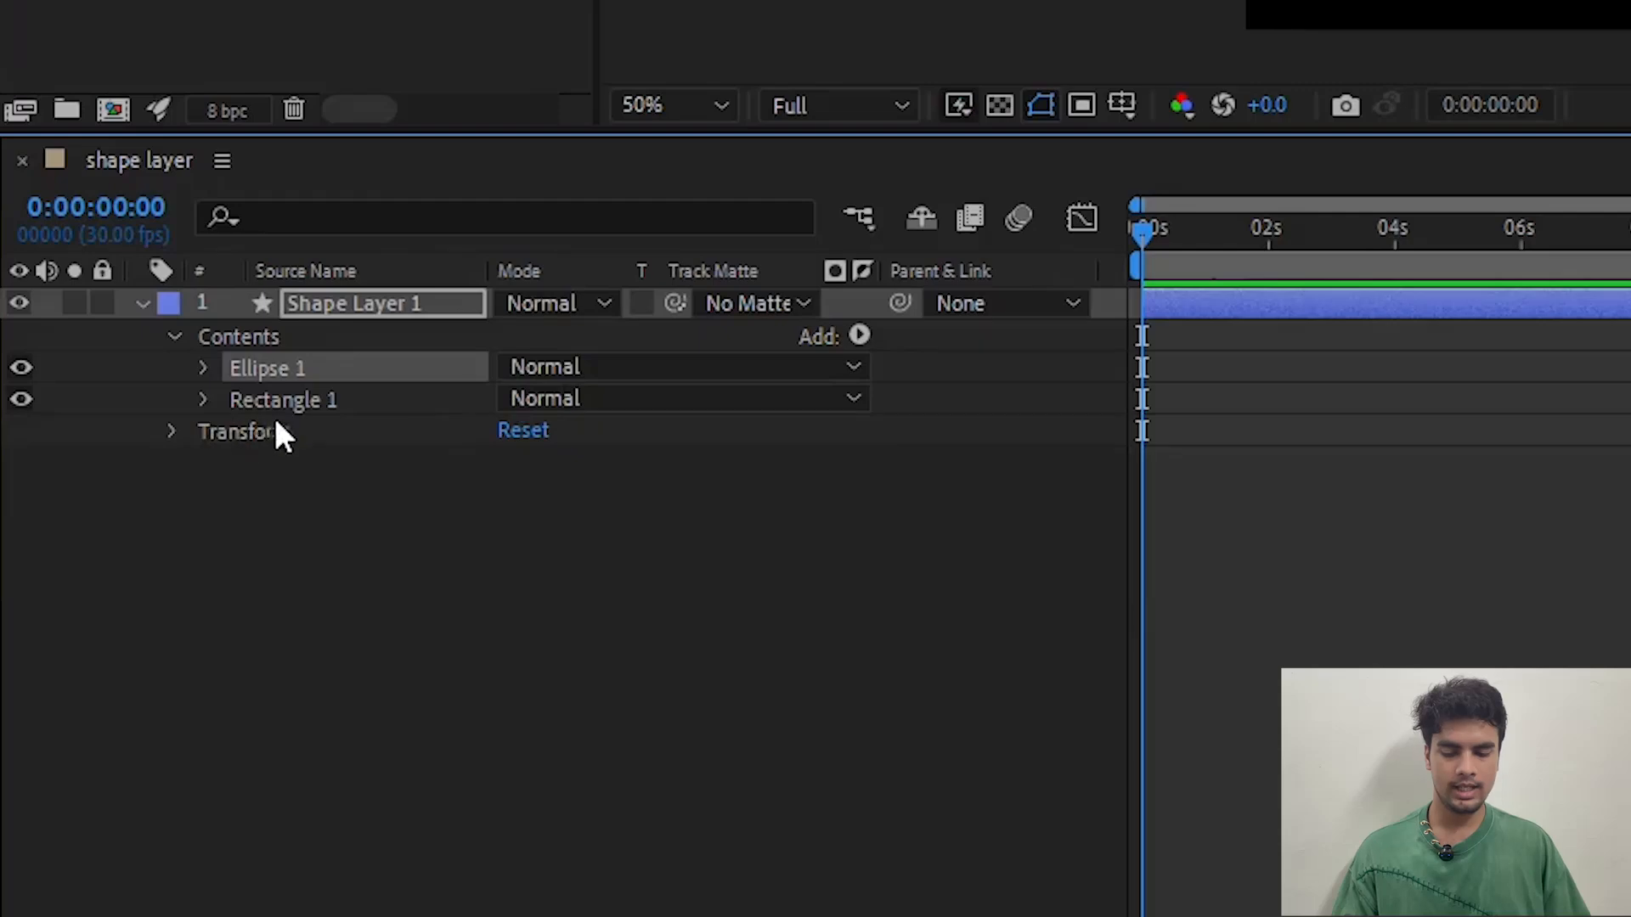
{"action": "left_click", "coordinate": [338, 401]}
{"action": "left_click", "coordinate": [374, 544]}
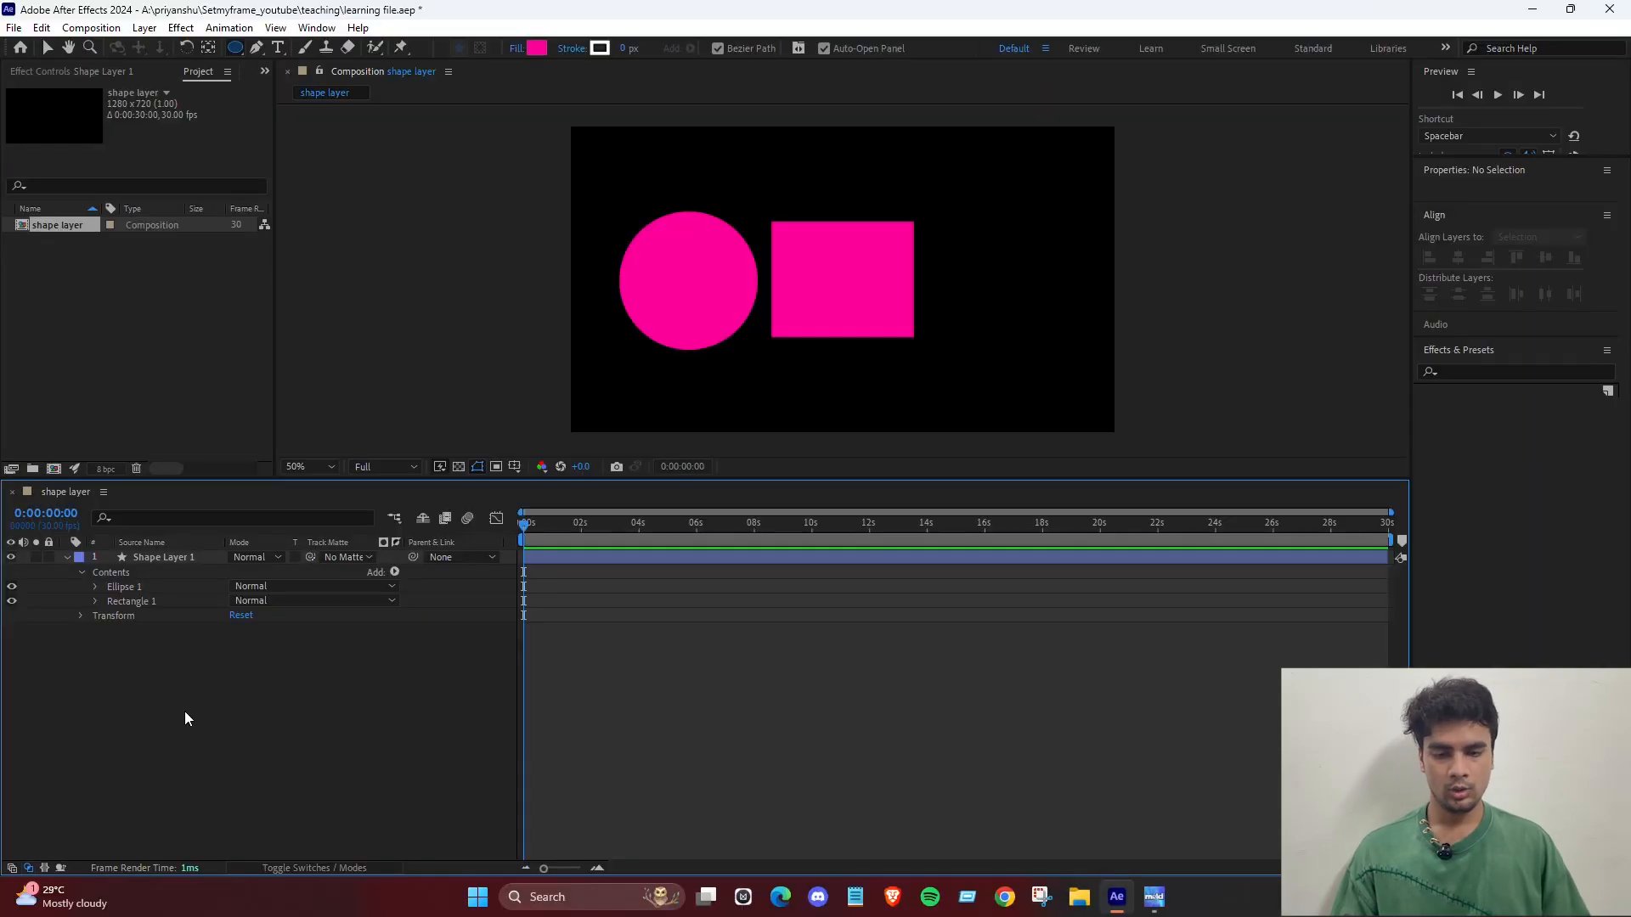
Move Shape Layer 1 with its circle and rectangle to the right using the Selection tool, and undo the move.
{"action": "key", "text": "v"}
{"action": "left_click", "coordinate": [697, 278]}
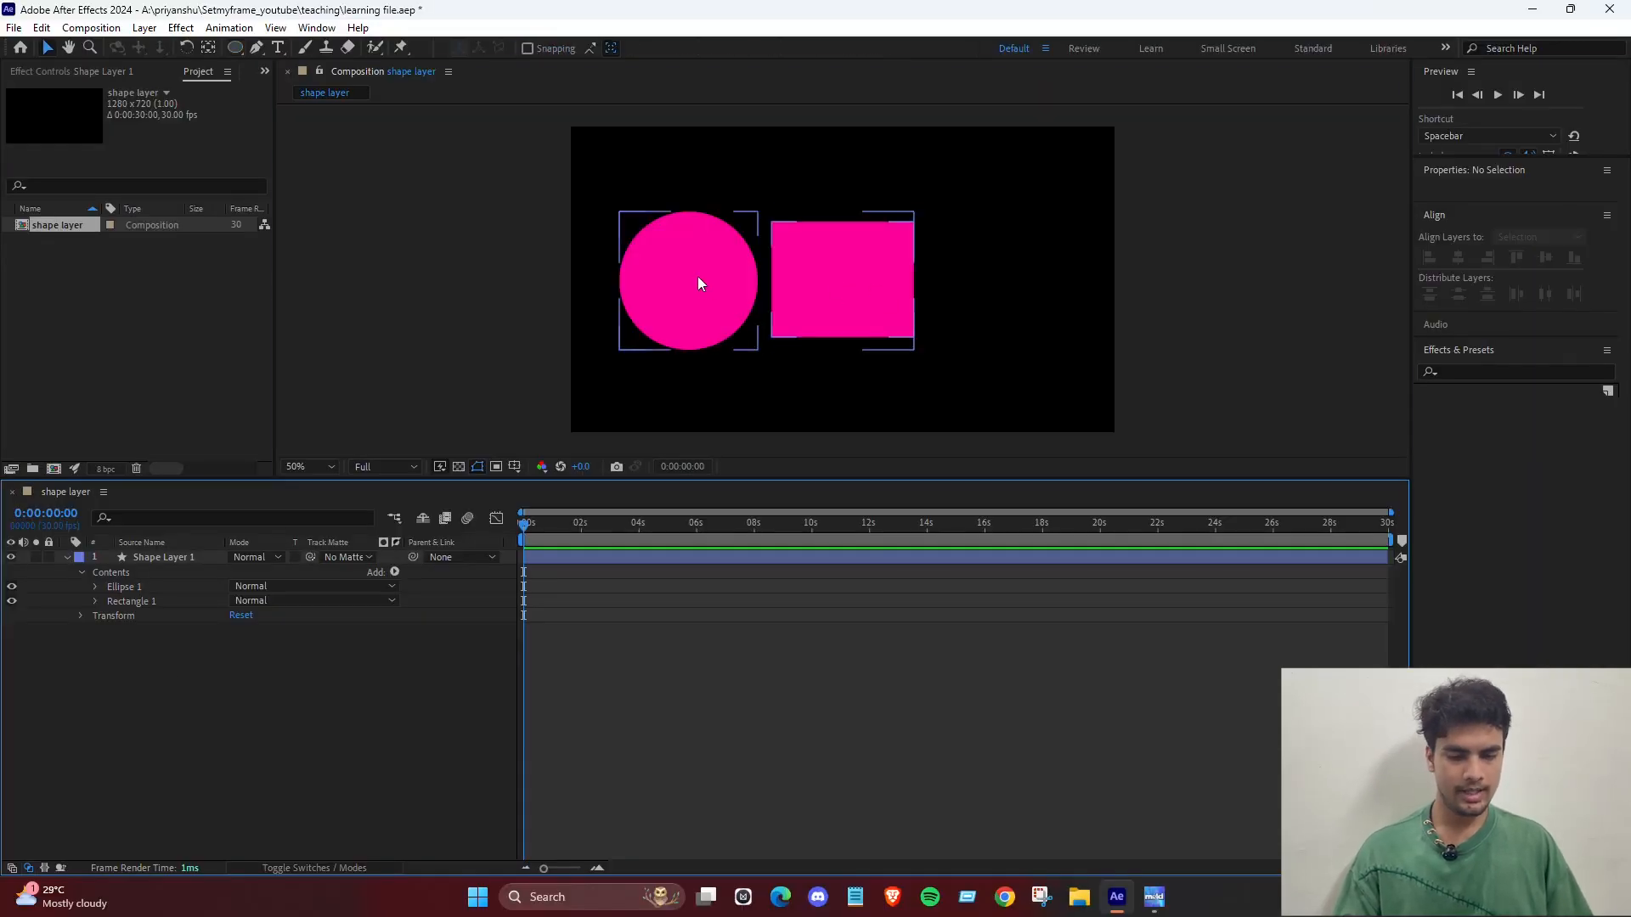
{"action": "left_click_drag", "start_coordinate": [833, 298], "coordinate": [917, 294]}
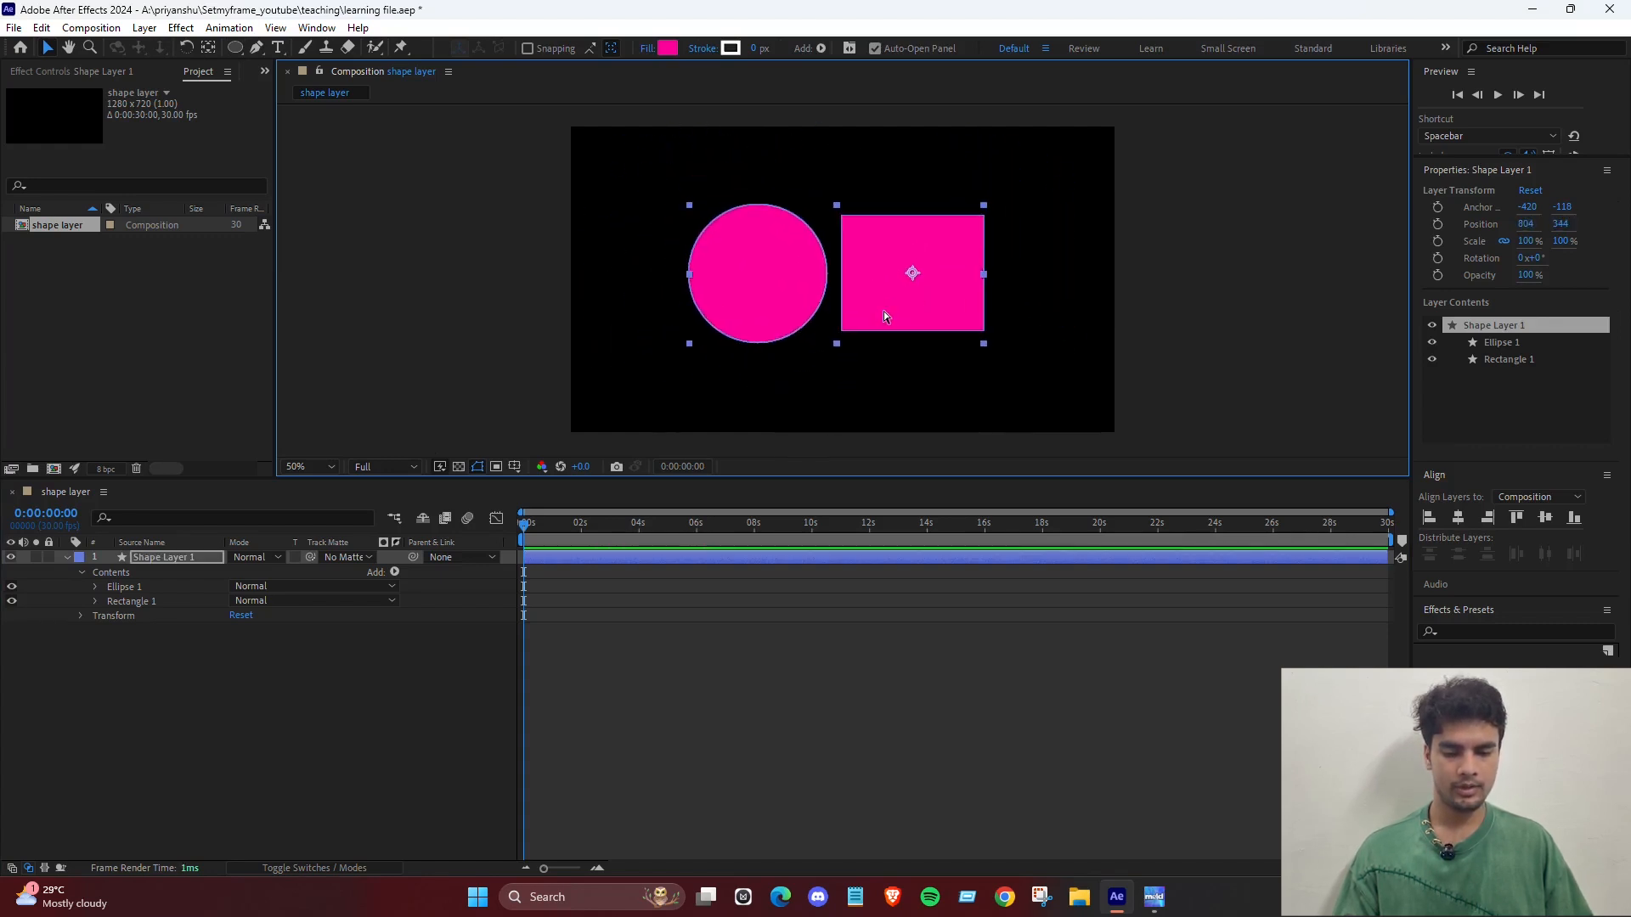
{"action": "key", "text": "ctrl+z"}
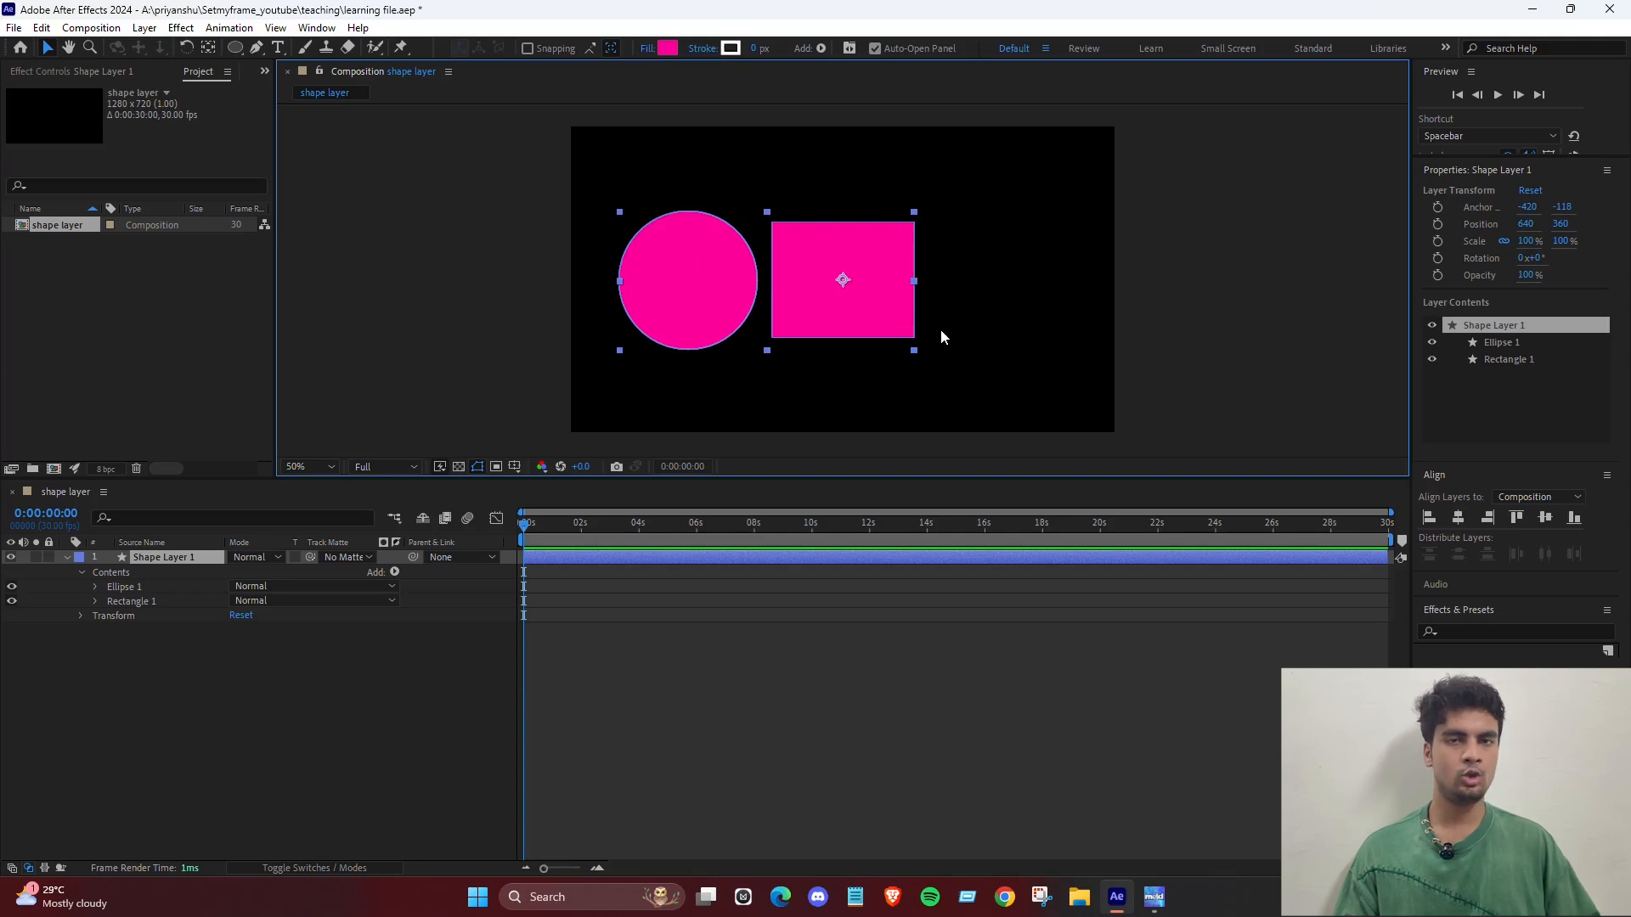
Delete the Ellipse 1 group from Shape Layer 1, keeping the Rectangle 1 group.
{"action": "left_click", "coordinate": [128, 601]}
{"action": "left_click", "coordinate": [95, 602]}
{"action": "left_click", "coordinate": [94, 602]}
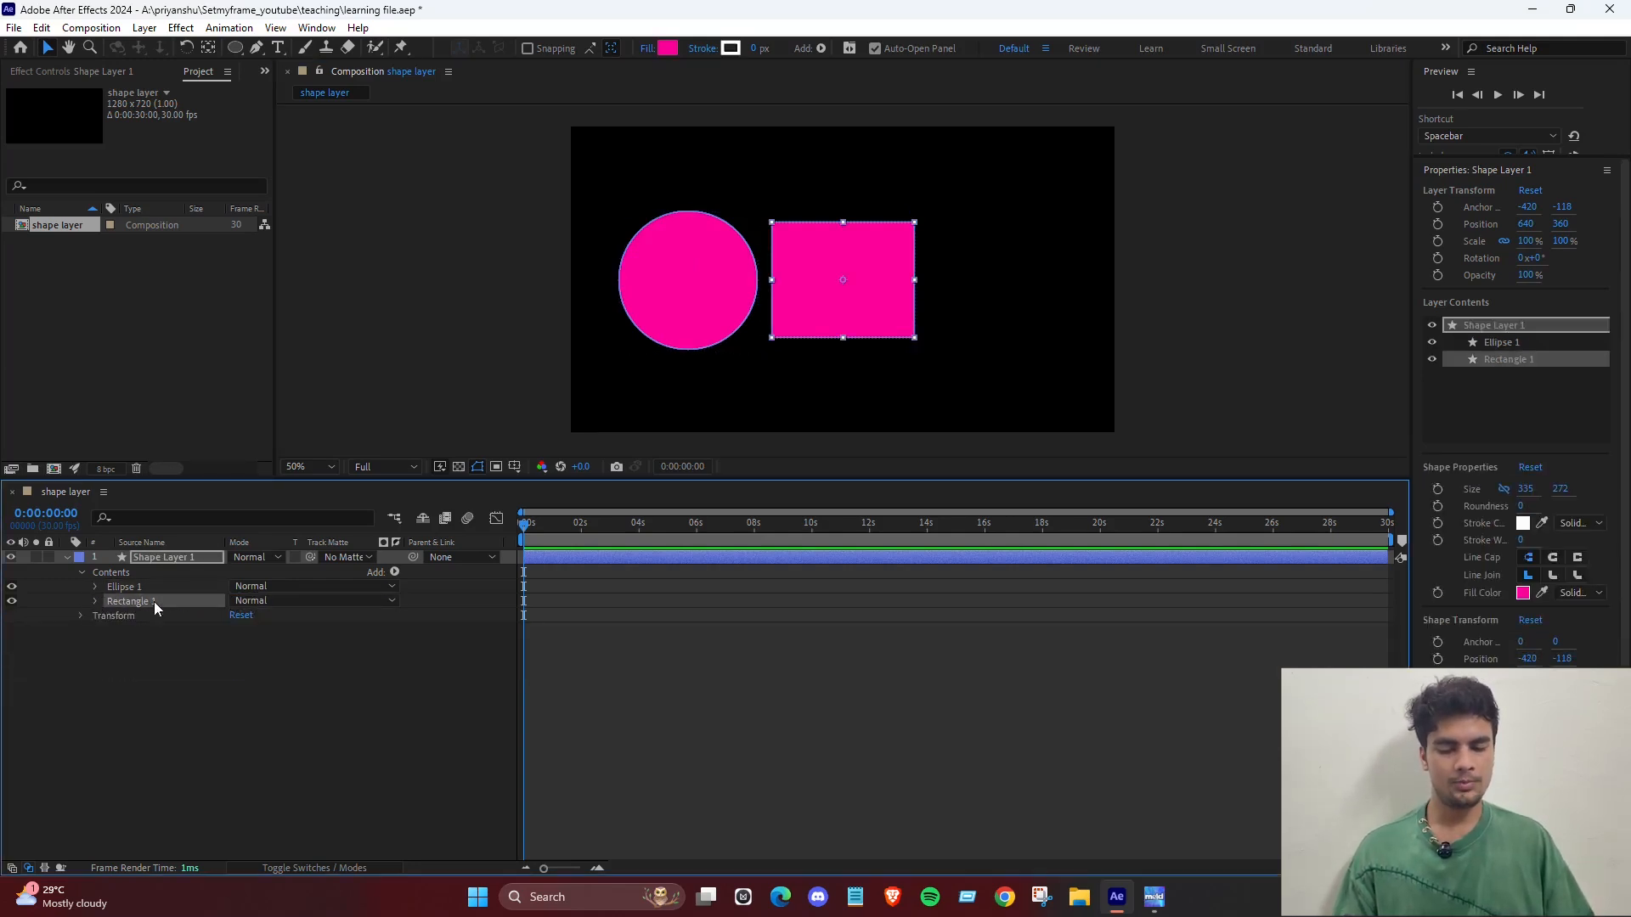
{"action": "left_click", "coordinate": [131, 588]}
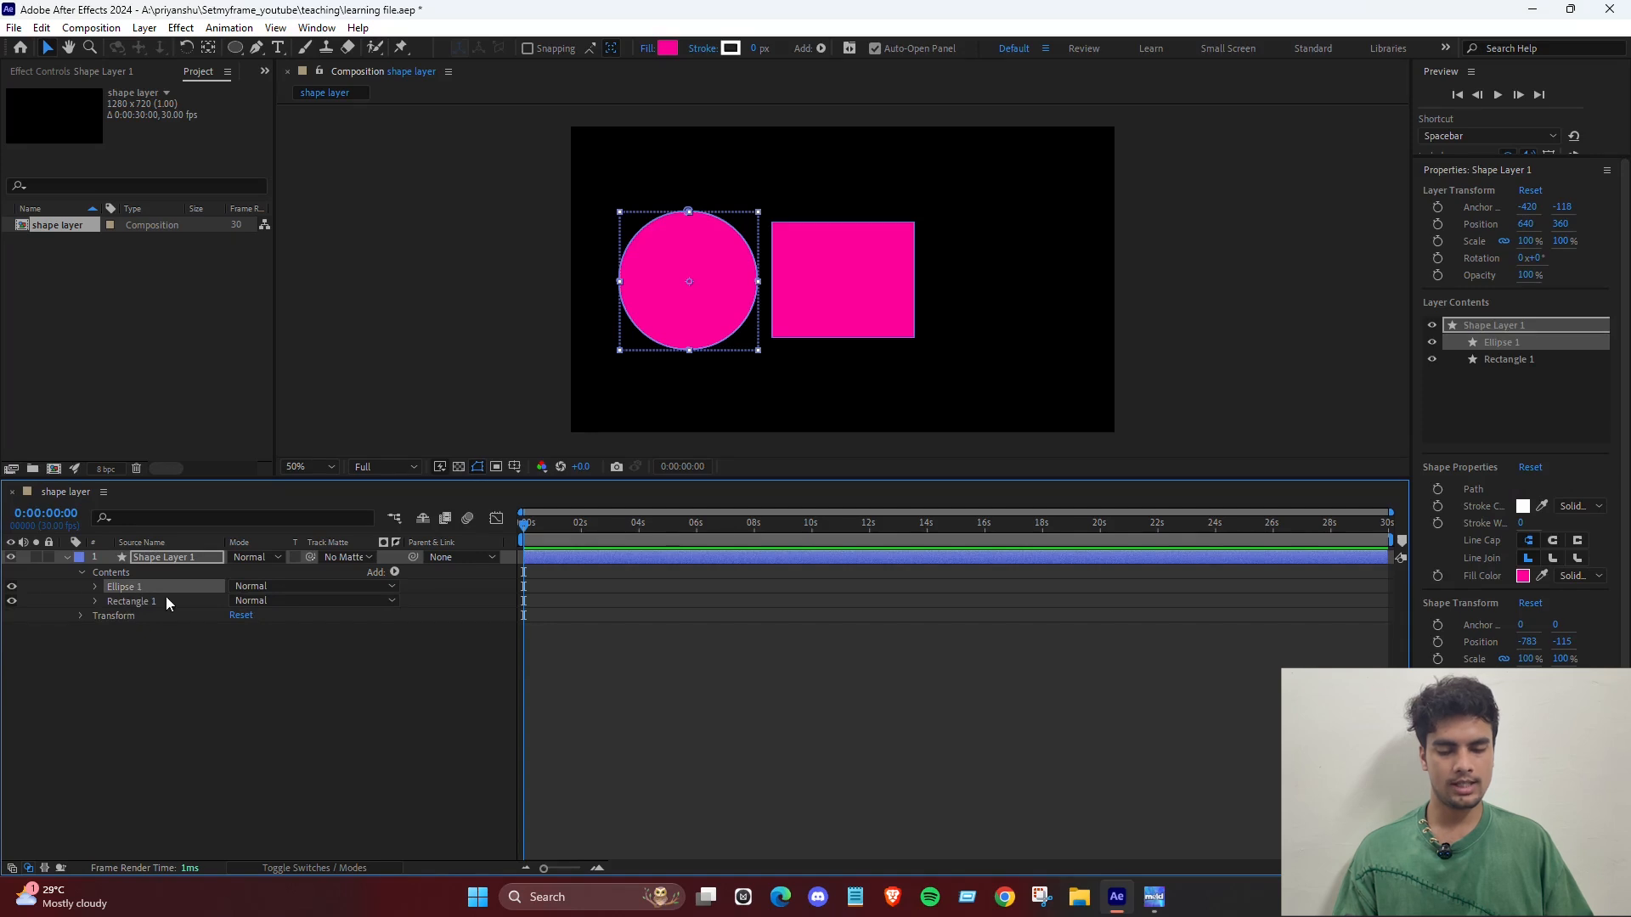
{"action": "key", "text": "Delete"}
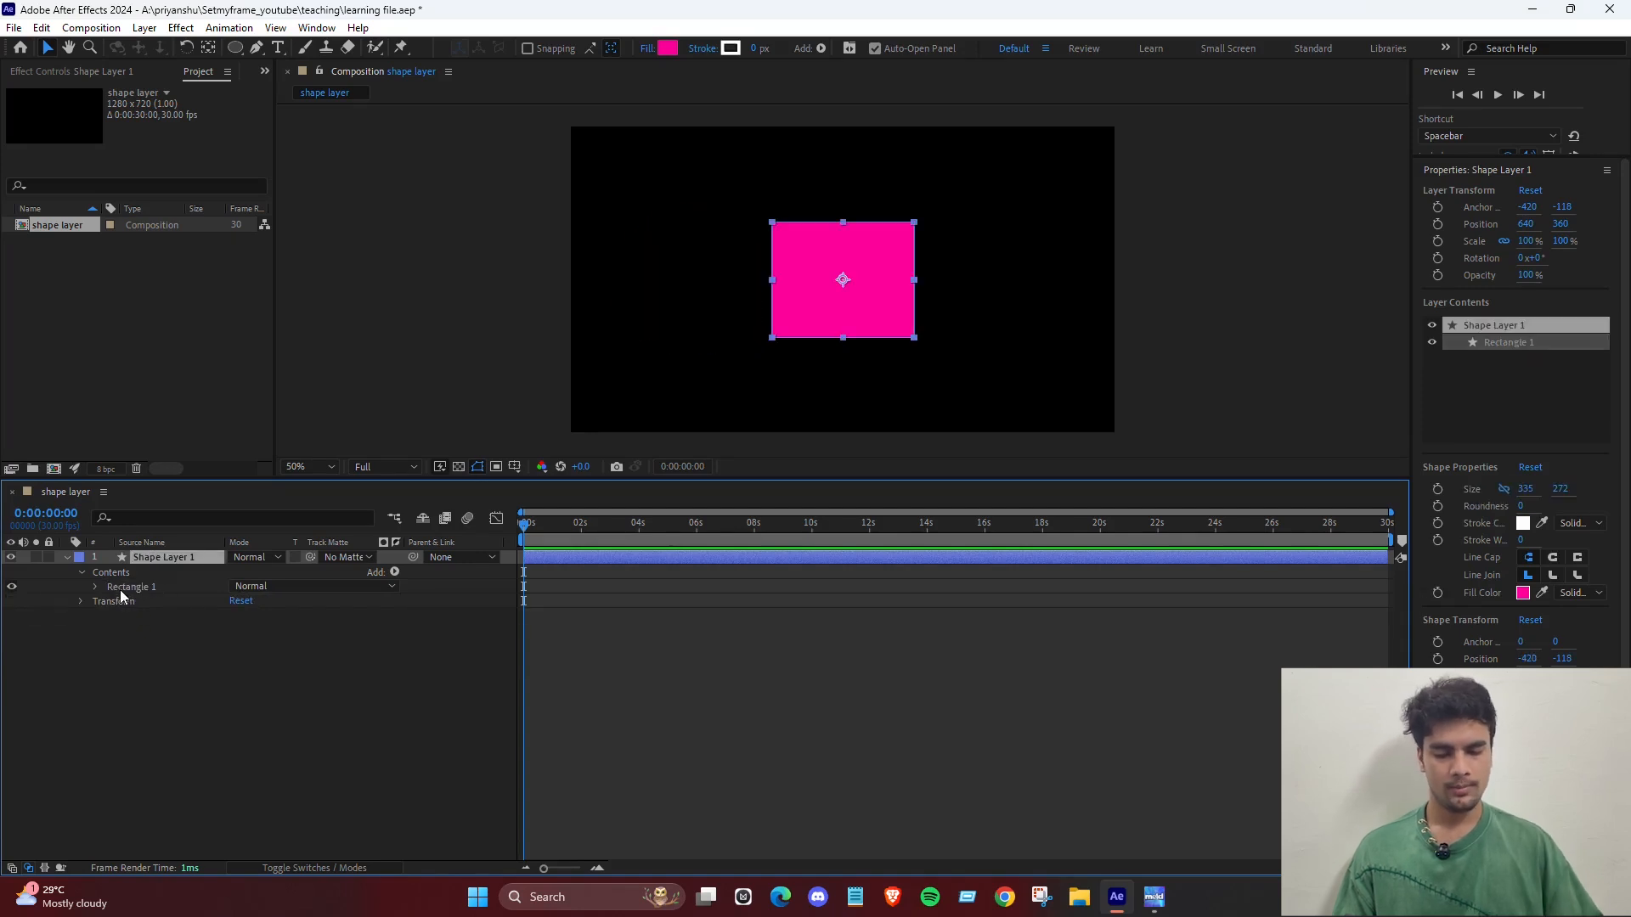
Expand the Rectangle 1 group and add an Ellipse path inside it.
{"action": "left_click", "coordinate": [102, 589]}
{"action": "left_click", "coordinate": [96, 588]}
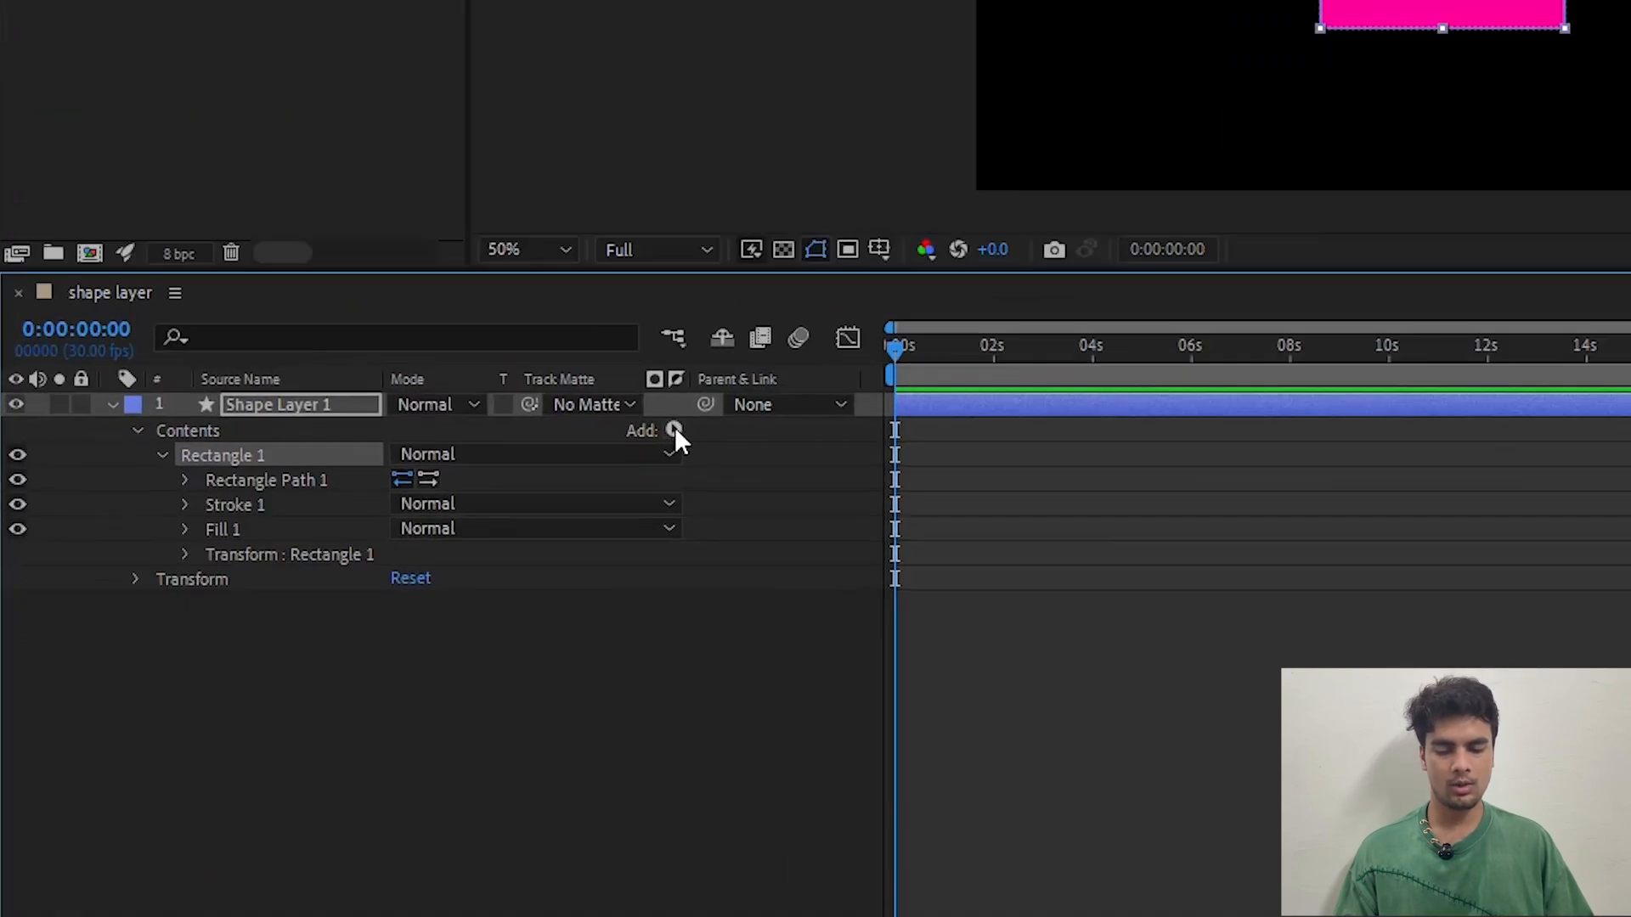
{"action": "left_click", "coordinate": [394, 573]}
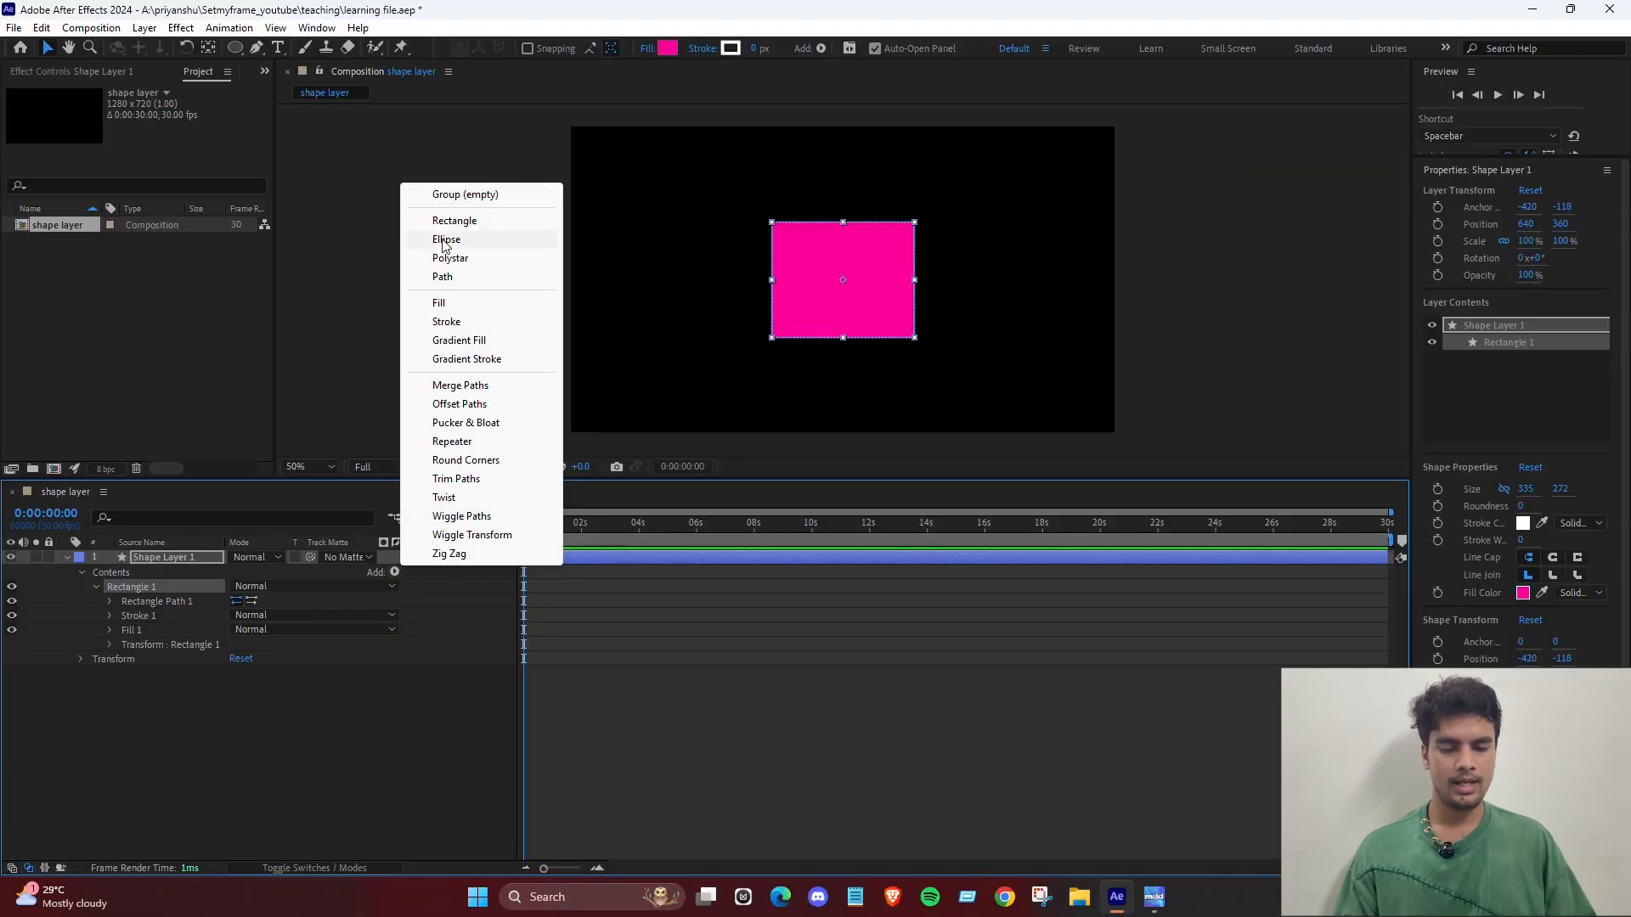
{"action": "left_click", "coordinate": [446, 239]}
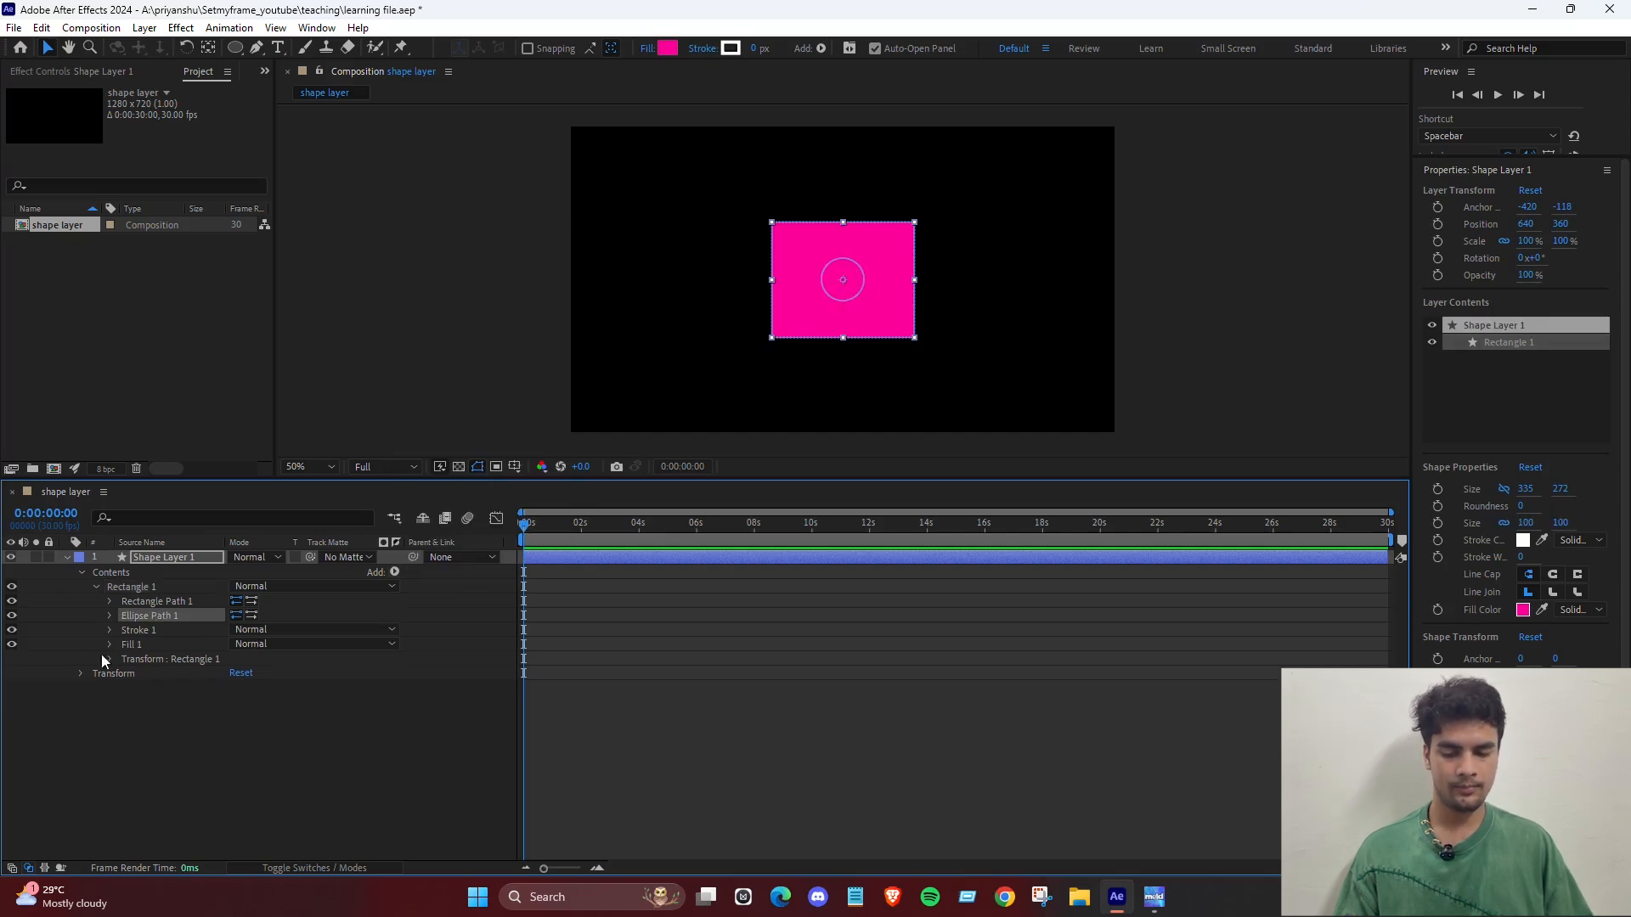
Set Ellipse Path 1 to a size of 313 by 313 and a position of -349, 0, beside the rectangle.
{"action": "left_click", "coordinate": [109, 616]}
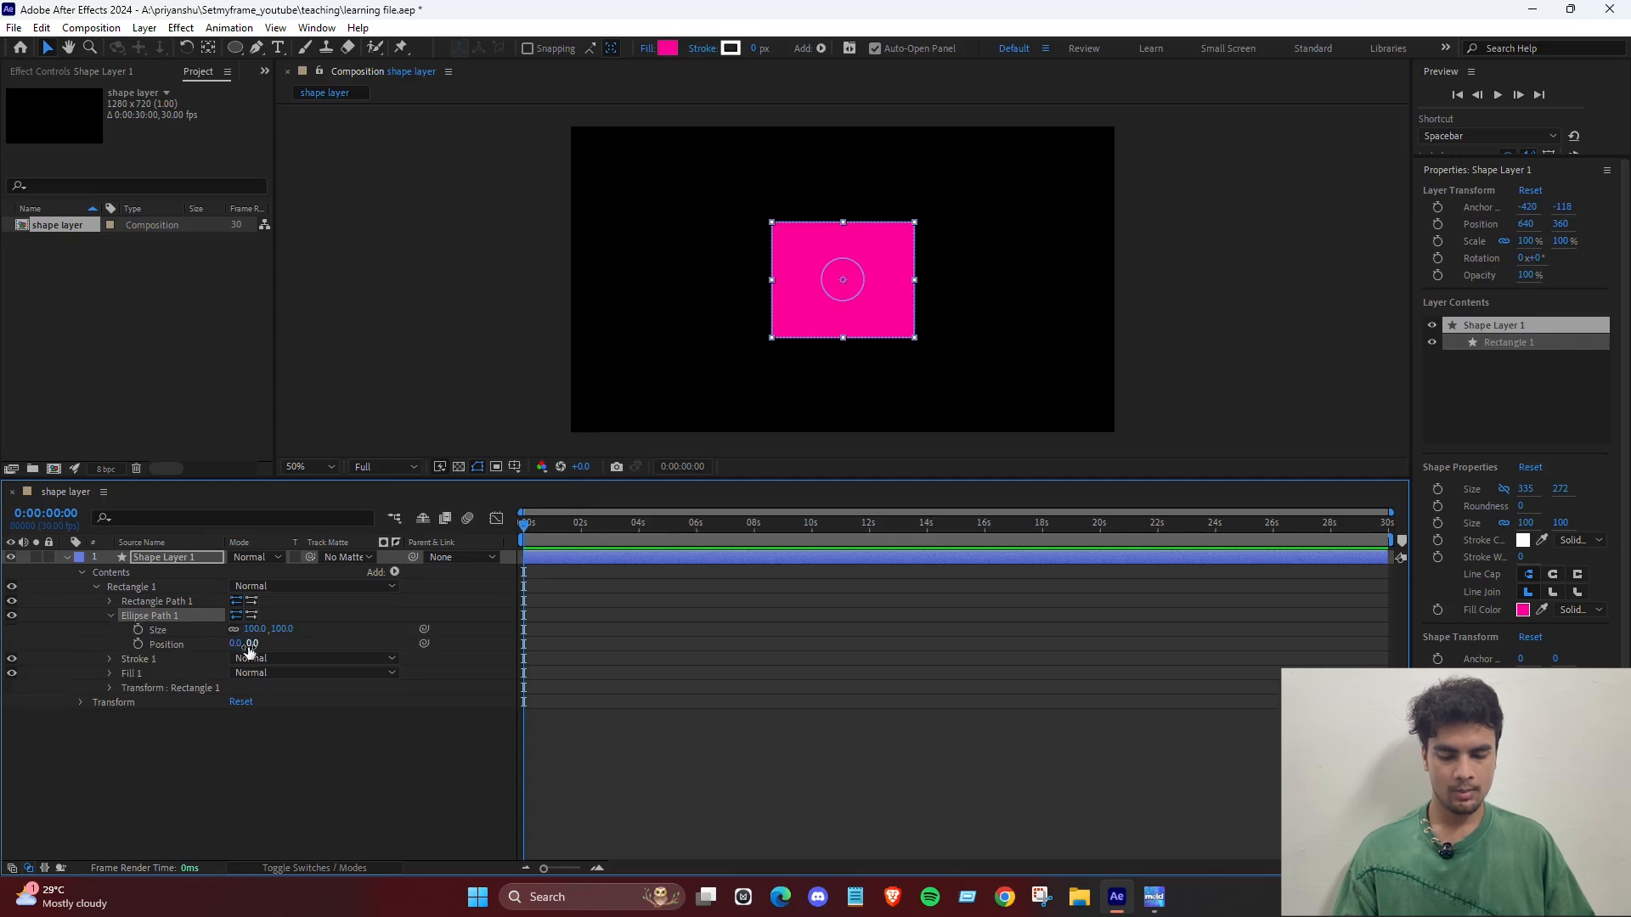
{"action": "left_click_drag", "start_coordinate": [236, 643], "coordinate": [3, 671]}
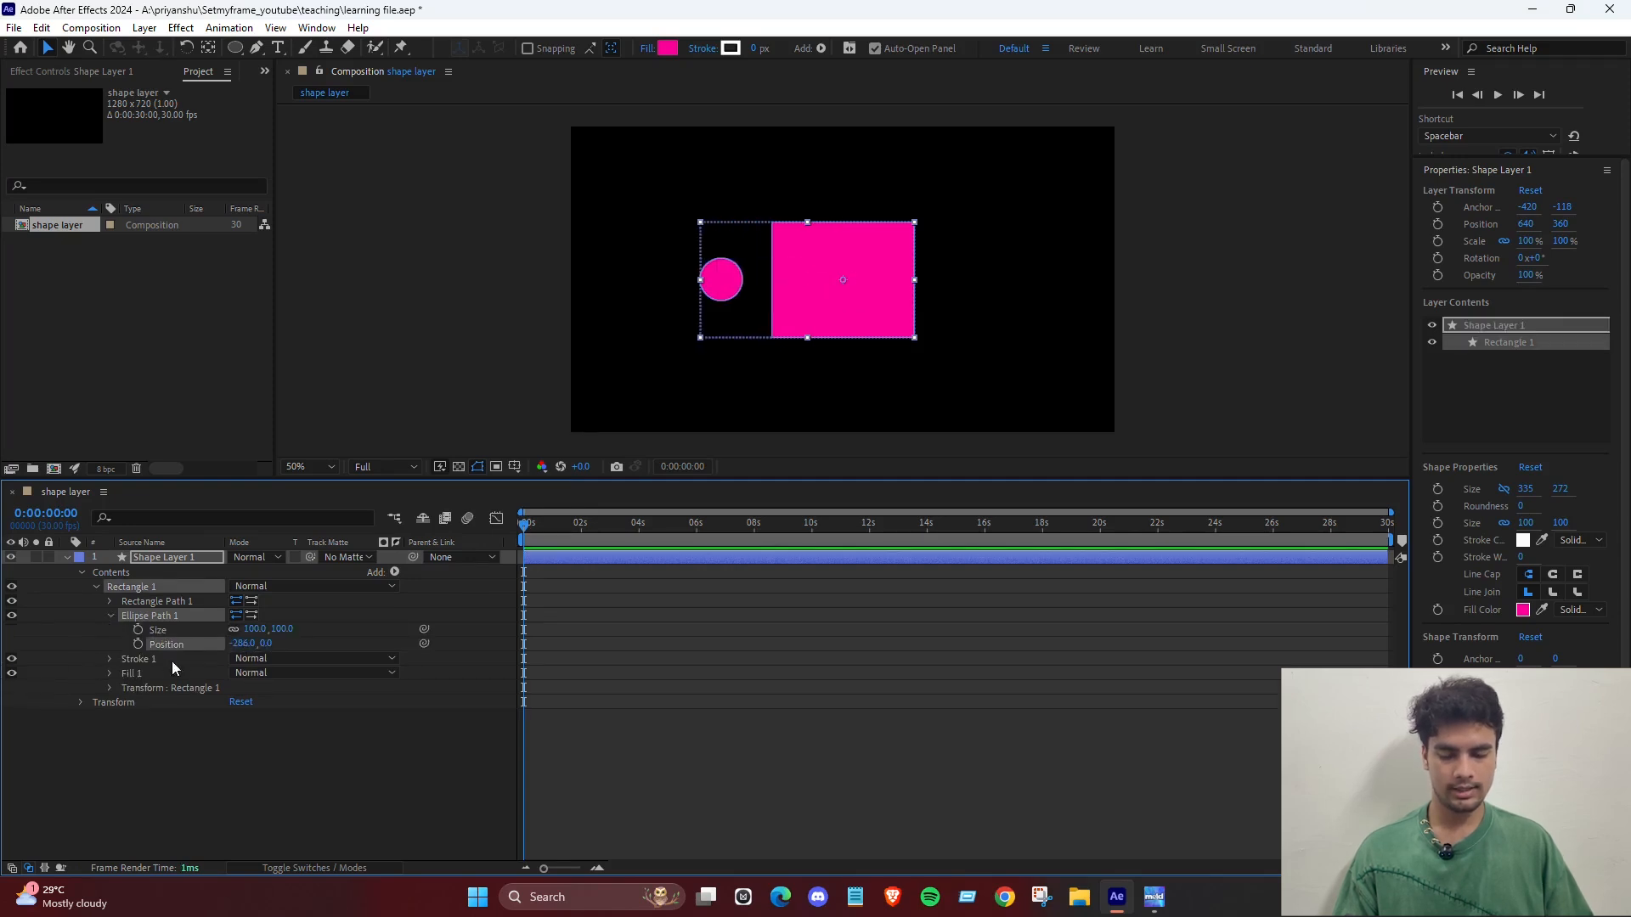
{"action": "left_click_drag", "start_coordinate": [280, 629], "coordinate": [397, 655]}
{"action": "left_click_drag", "start_coordinate": [241, 648], "coordinate": [187, 644]}
{"action": "left_click", "coordinate": [214, 767]}
Examine how Rectangle Path 1 and Ellipse Path 1 share the Rectangle 1 group with its stroke, fill and transform.
{"action": "left_click", "coordinate": [95, 586]}
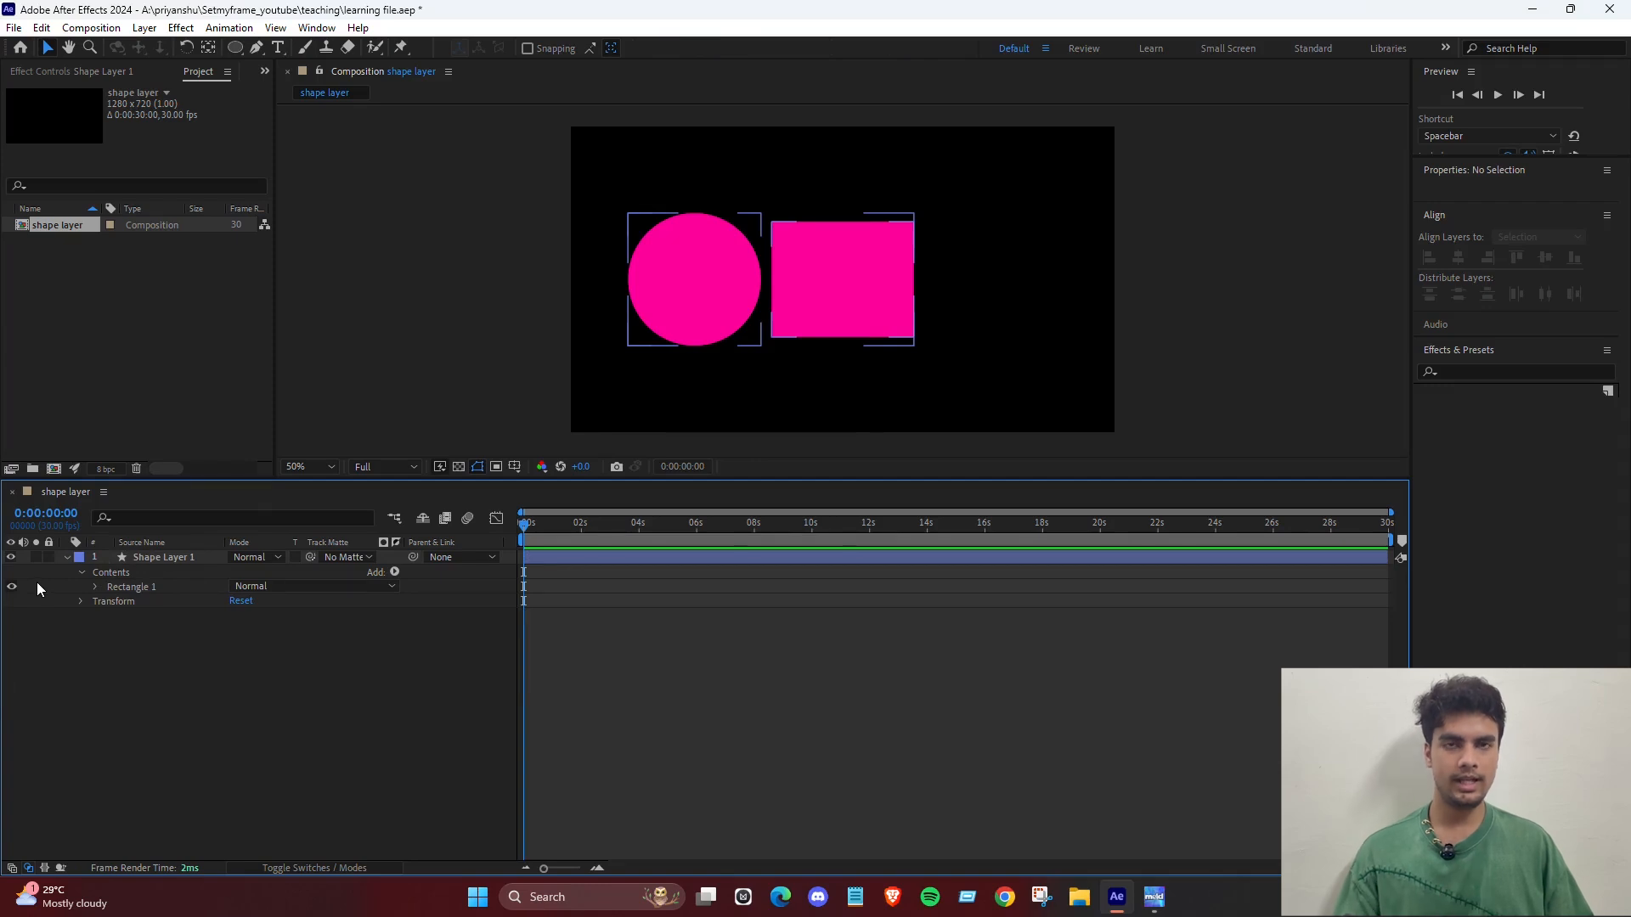
{"action": "left_click", "coordinate": [134, 588]}
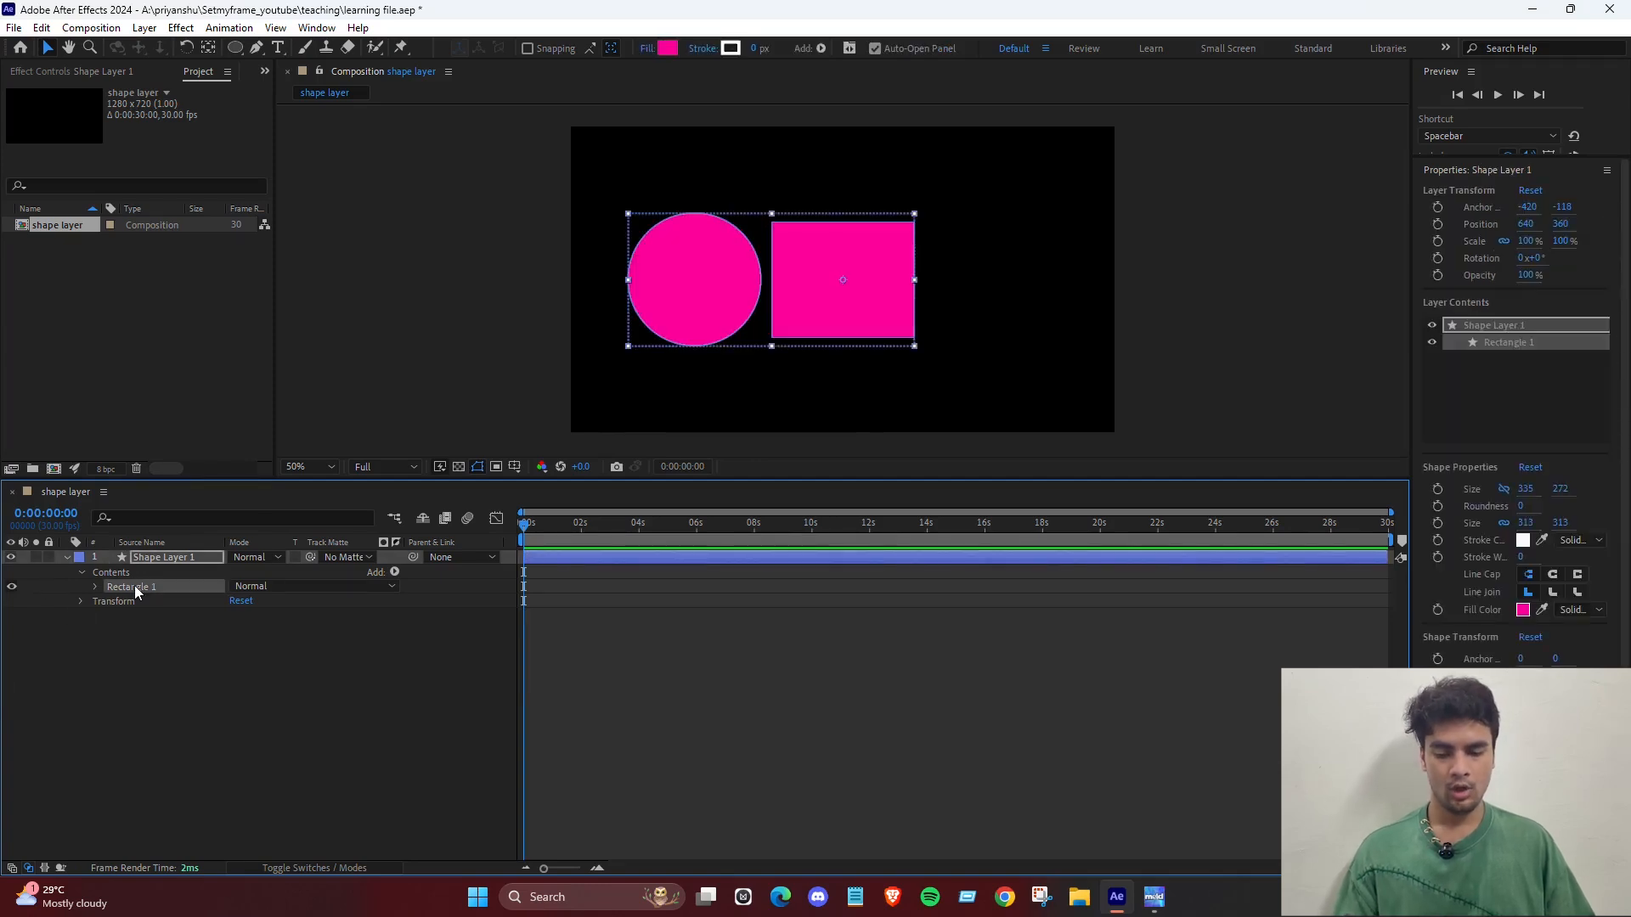
{"action": "left_click", "coordinate": [95, 586]}
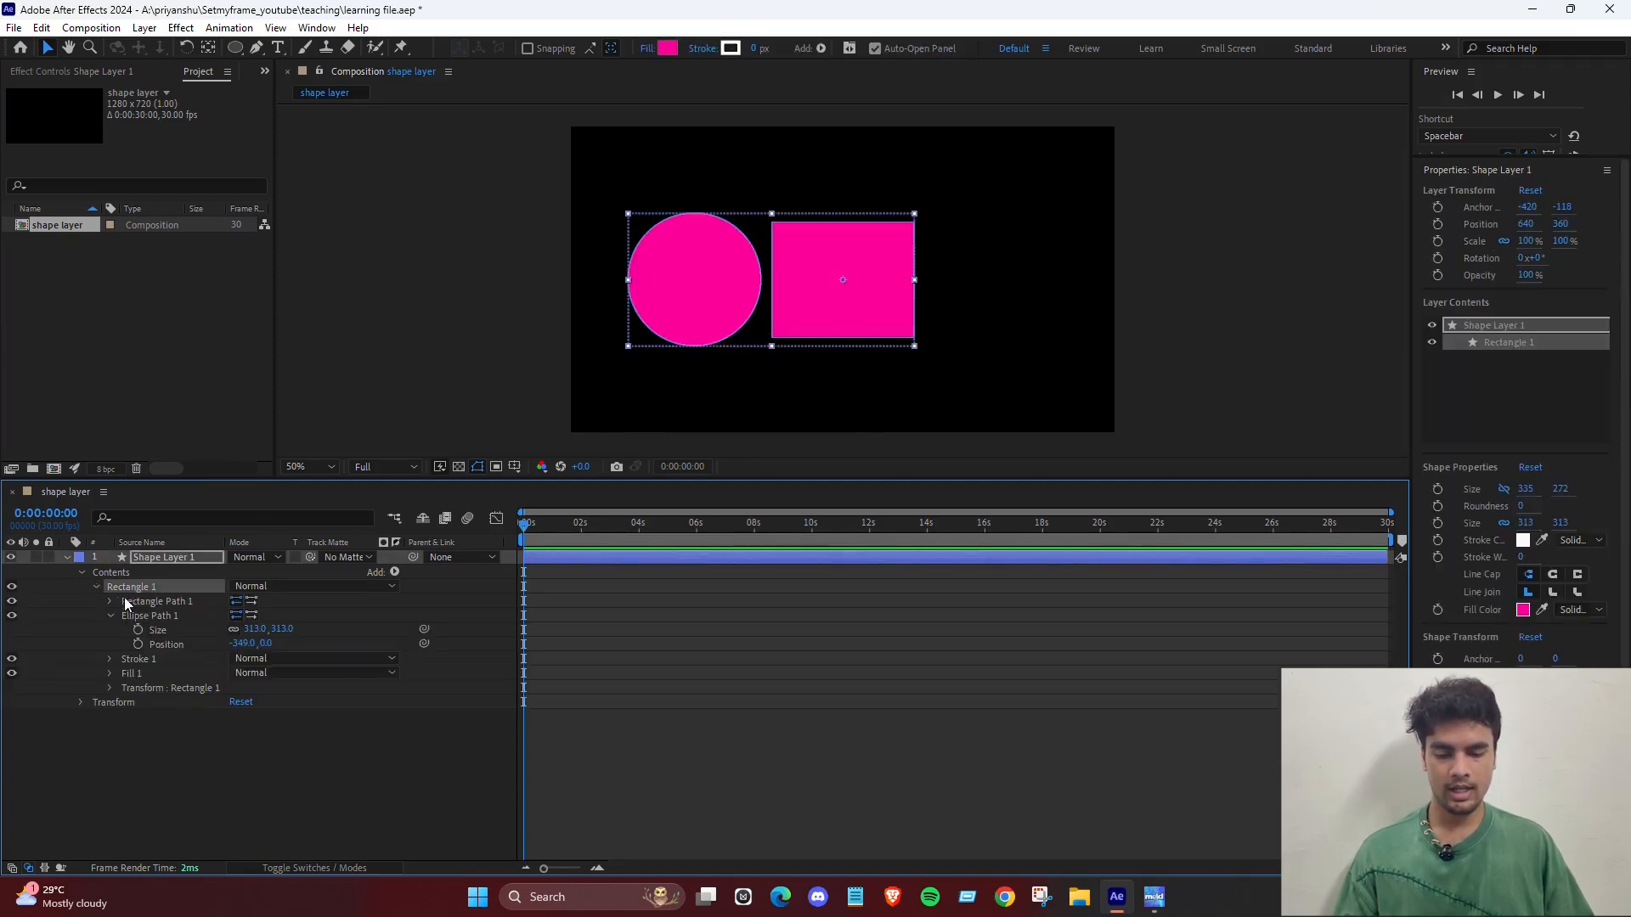
{"action": "left_click", "coordinate": [107, 615]}
{"action": "left_click", "coordinate": [147, 602]}
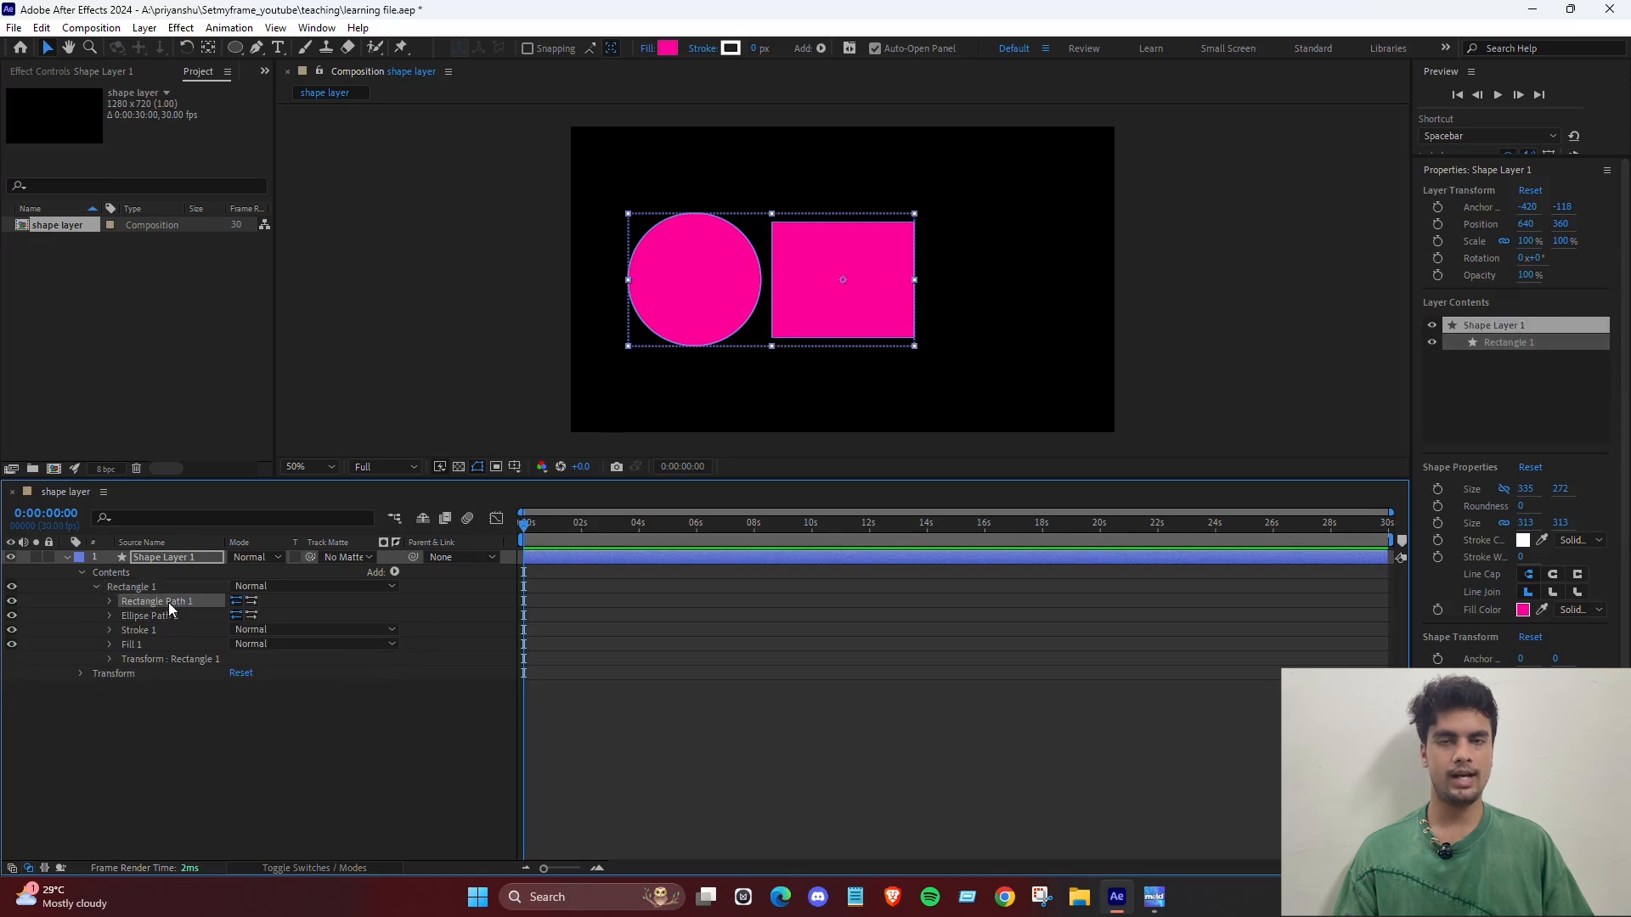
{"action": "left_click", "coordinate": [182, 617]}
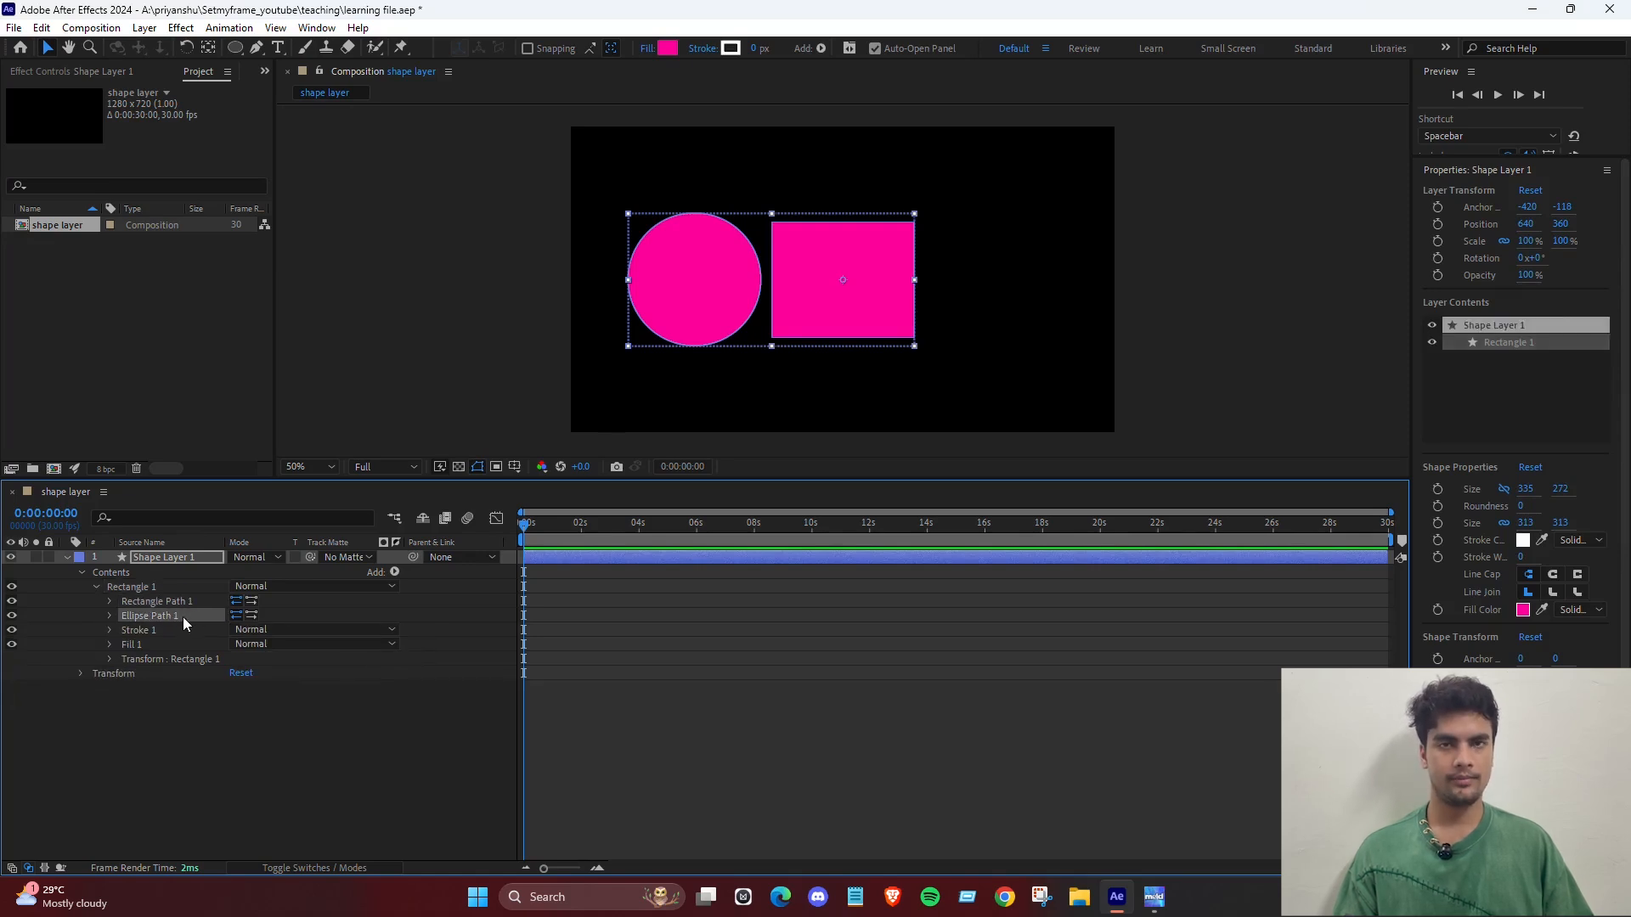
Delete the entire Rectangle 1 group from the contents of Shape Layer 1.
{"action": "left_click", "coordinate": [724, 401]}
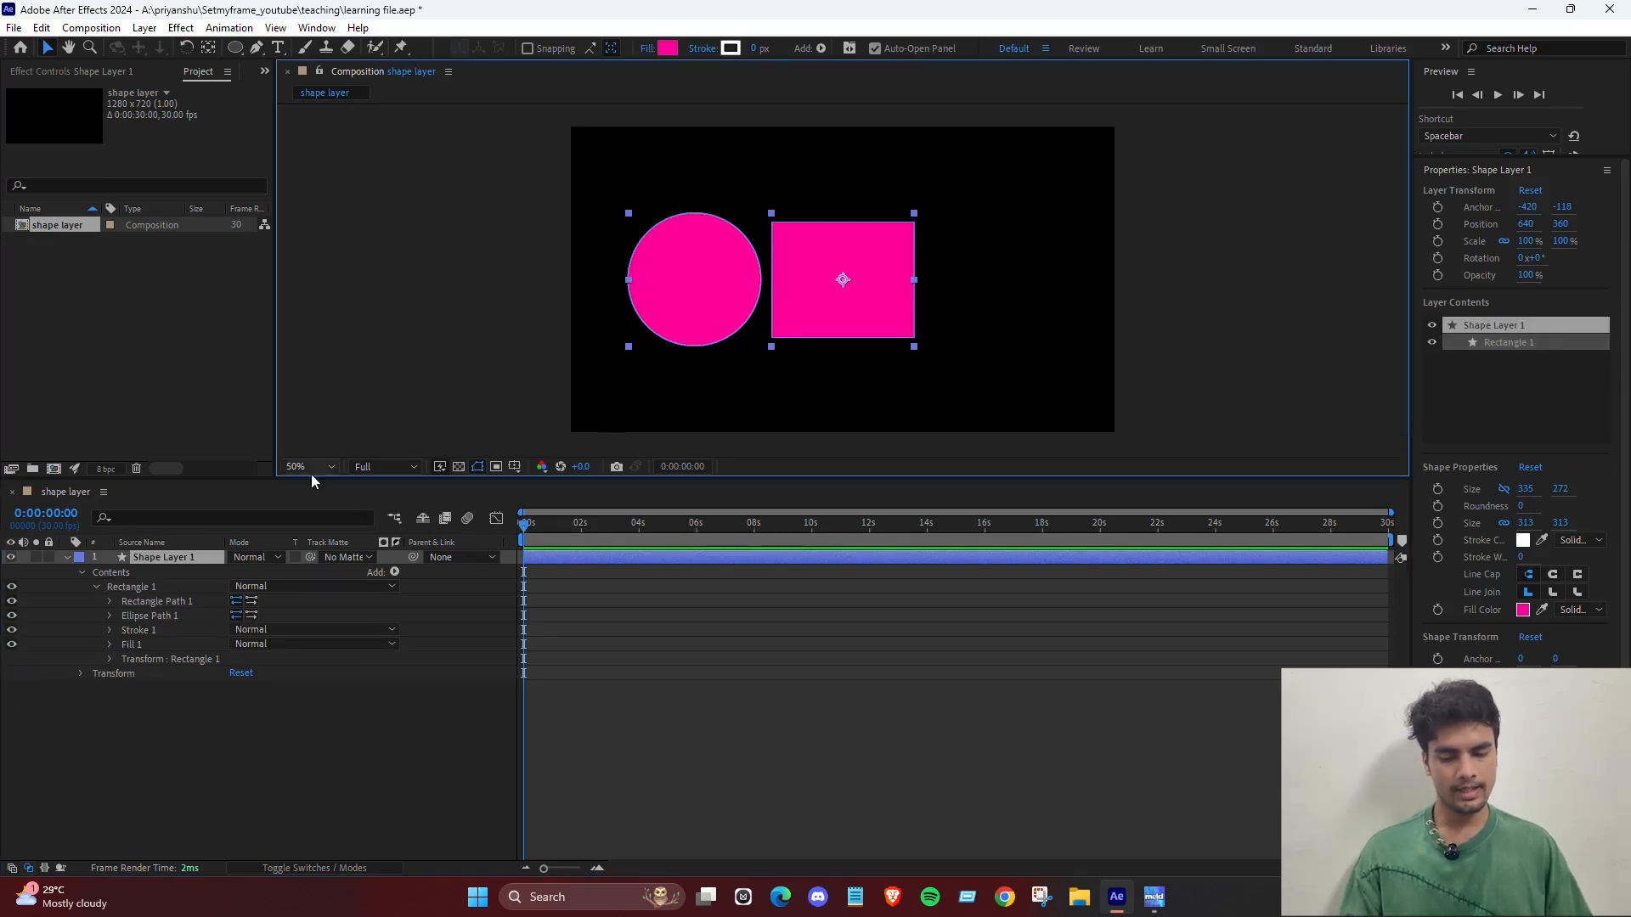
{"action": "left_click", "coordinate": [132, 588]}
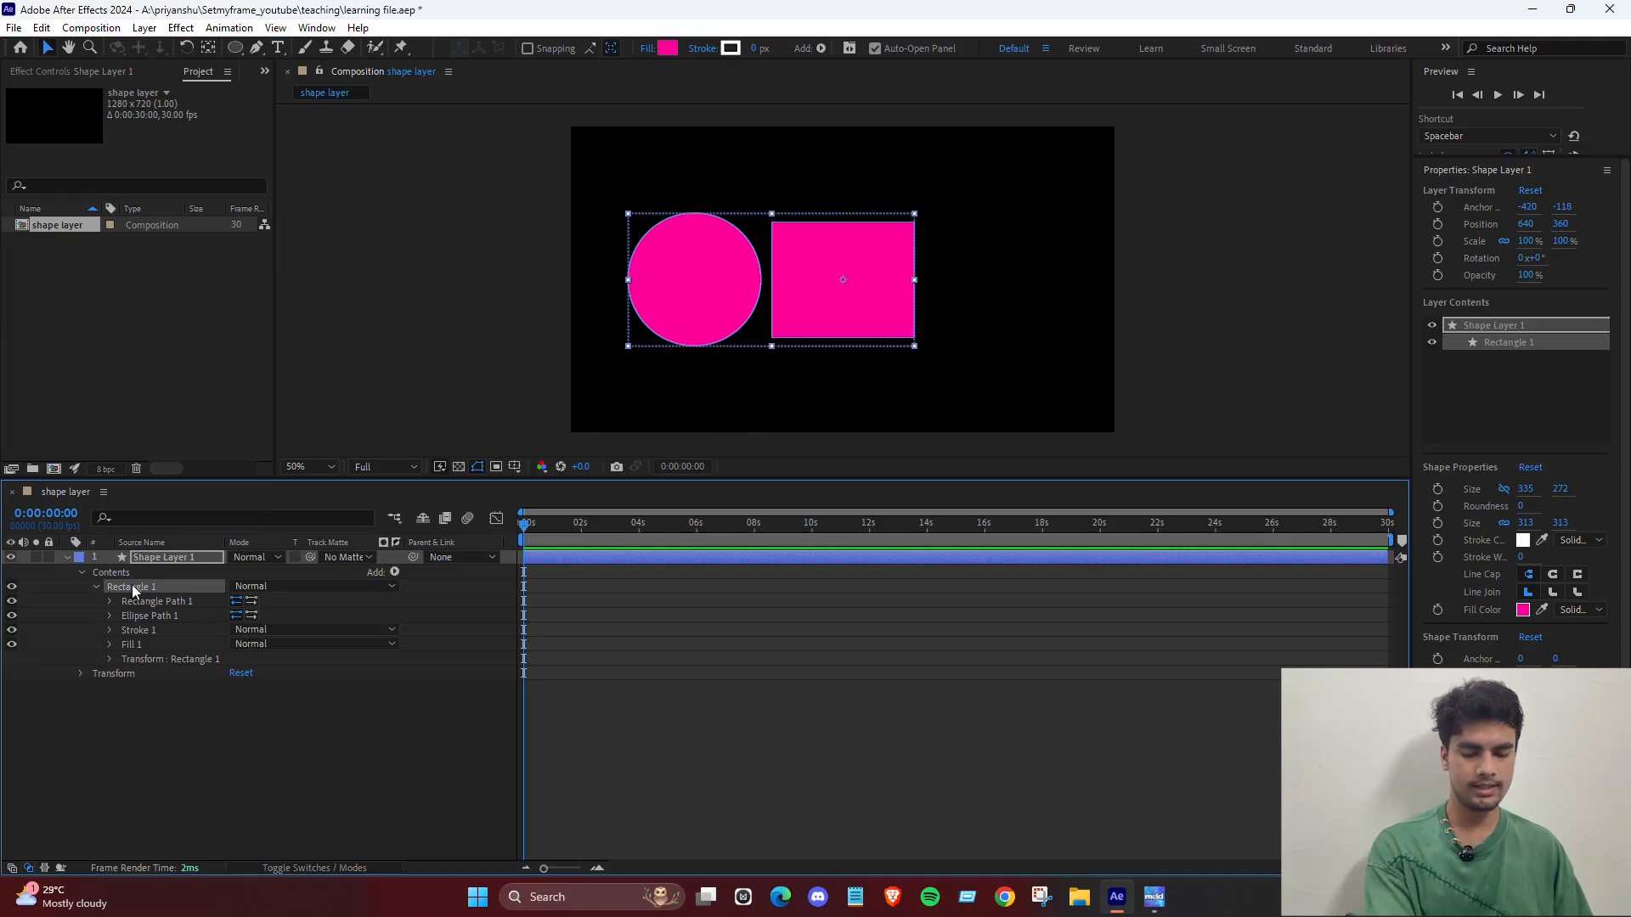
{"action": "key", "text": "Delete"}
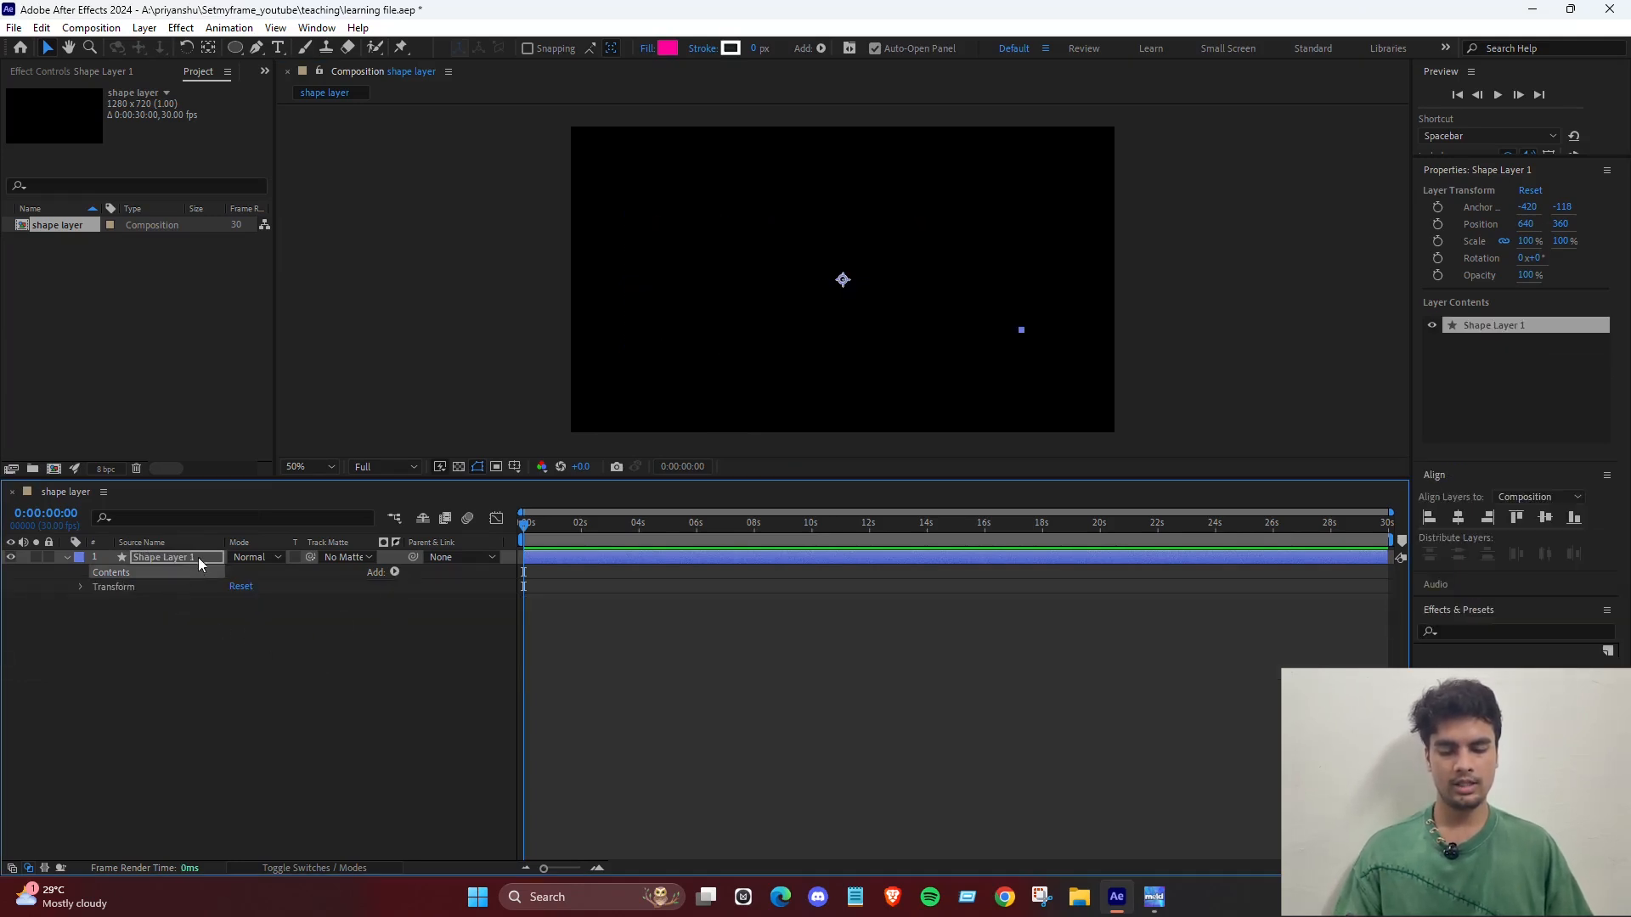
Add an Ellipse path directly to the empty contents of Shape Layer 1, without a shape group.
{"action": "left_click", "coordinate": [334, 701]}
{"action": "left_click", "coordinate": [146, 556]}
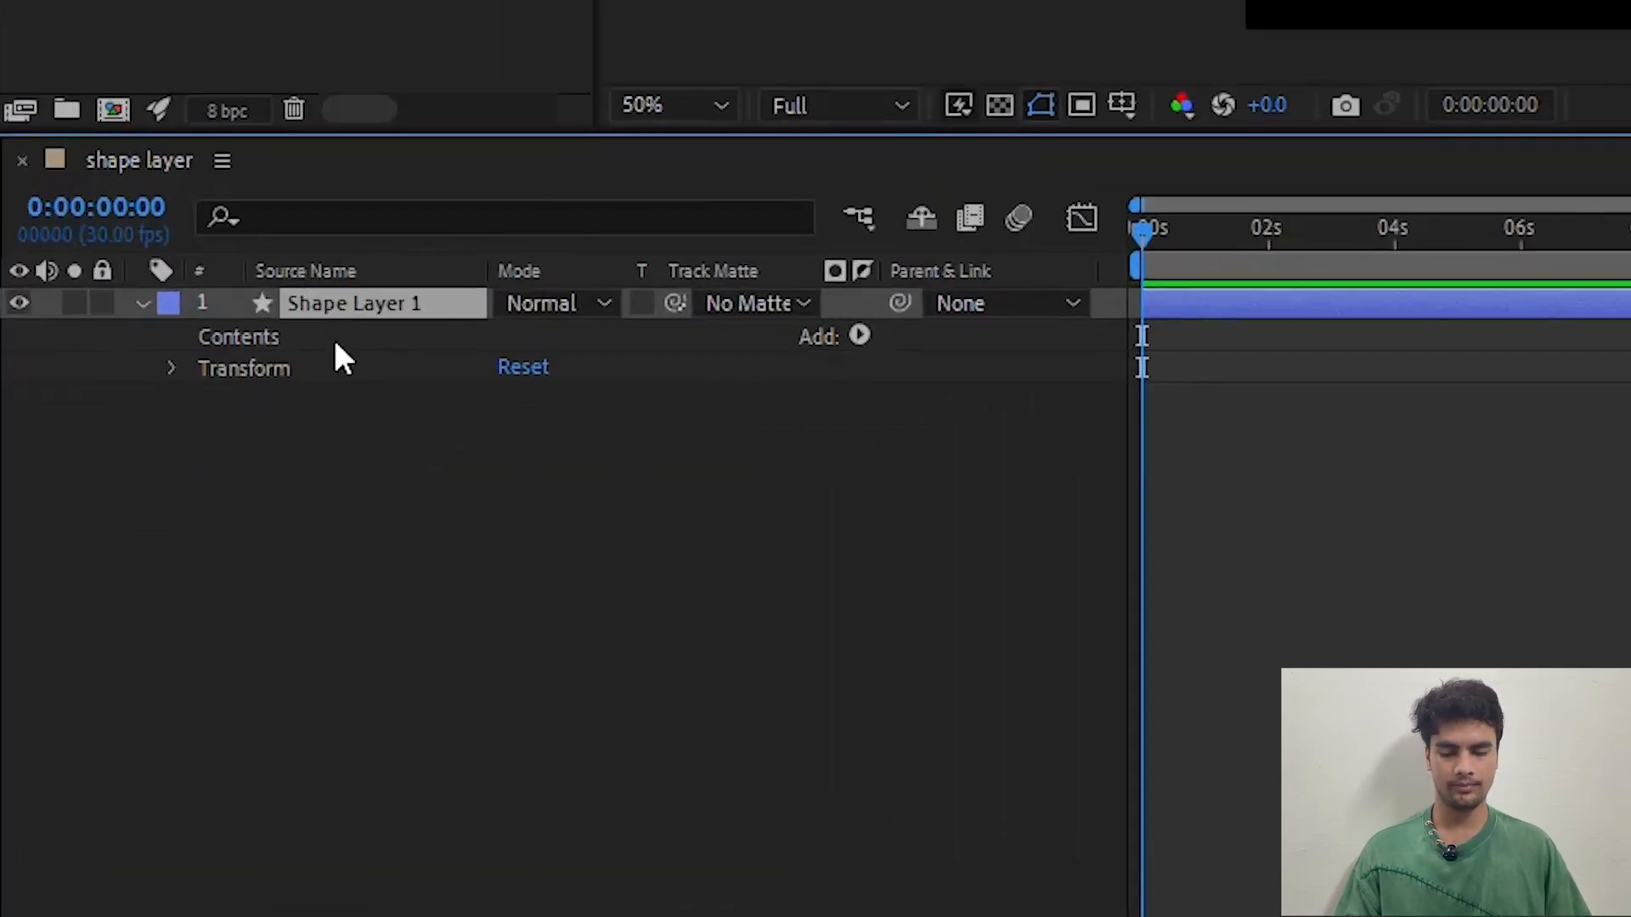
{"action": "left_click", "coordinate": [843, 565]}
{"action": "left_click", "coordinate": [435, 306]}
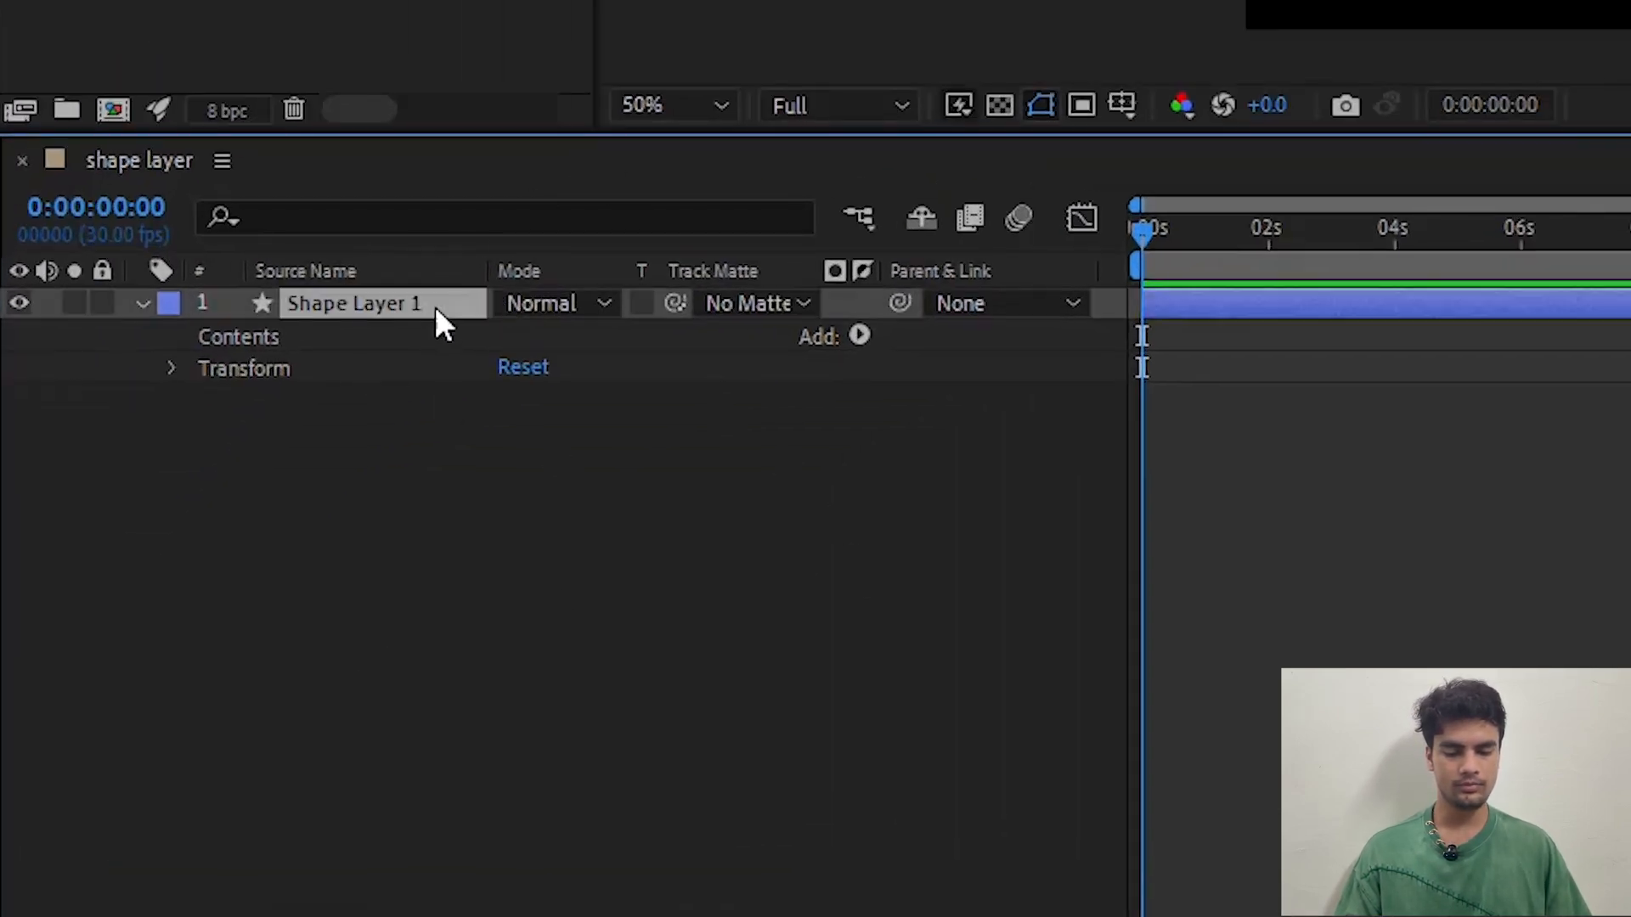
{"action": "left_click", "coordinate": [860, 334]}
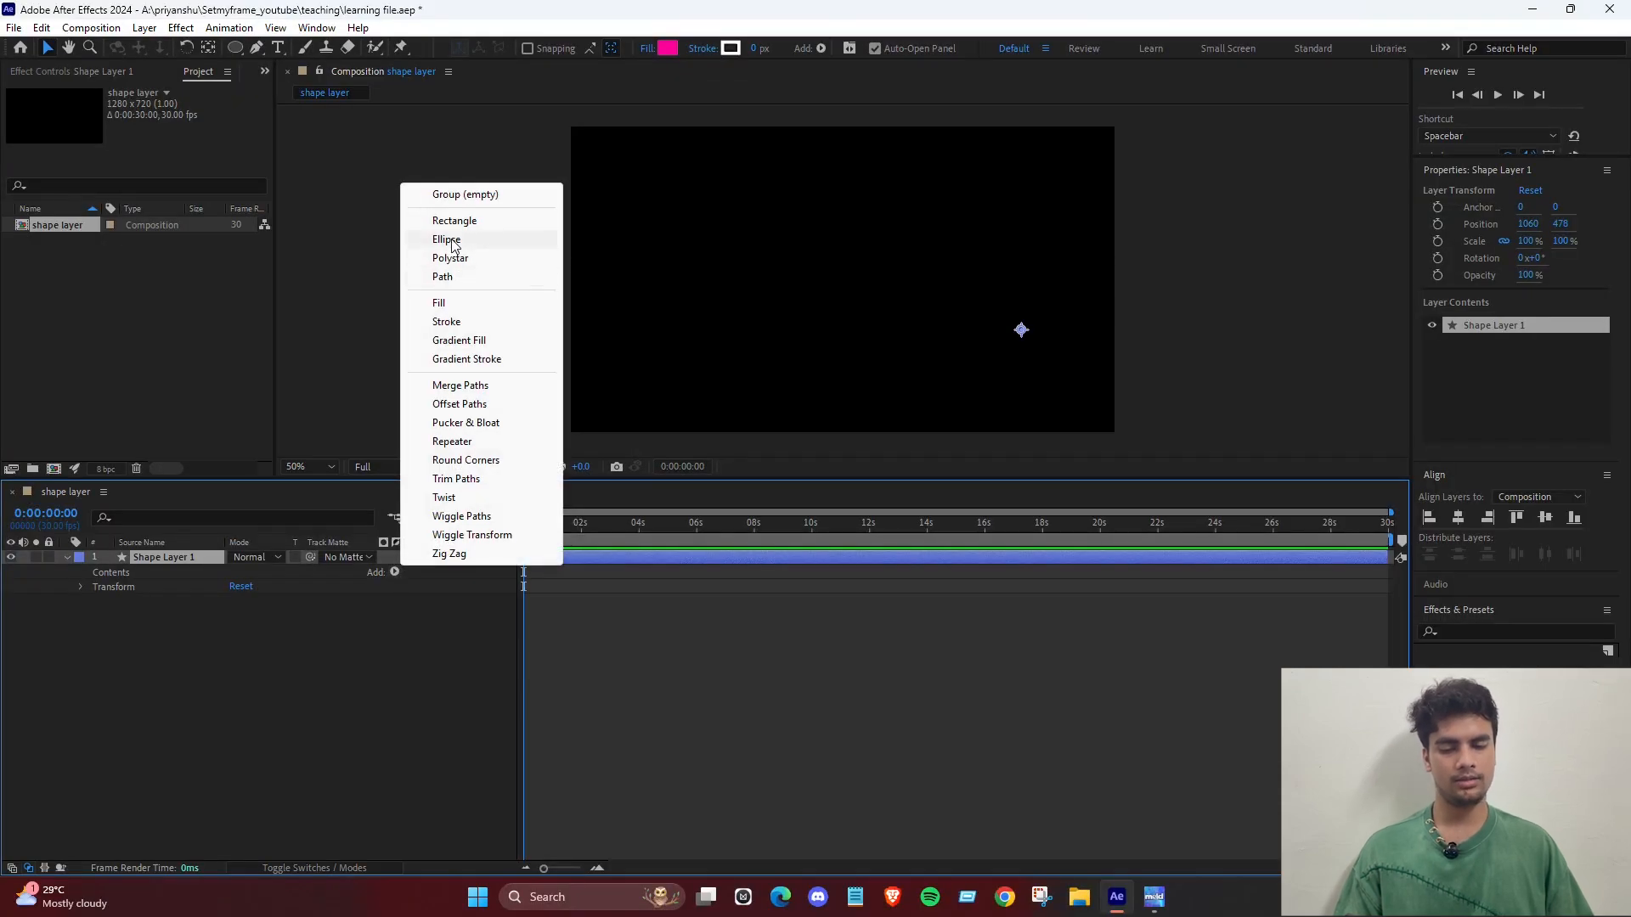
{"action": "left_click", "coordinate": [453, 241]}
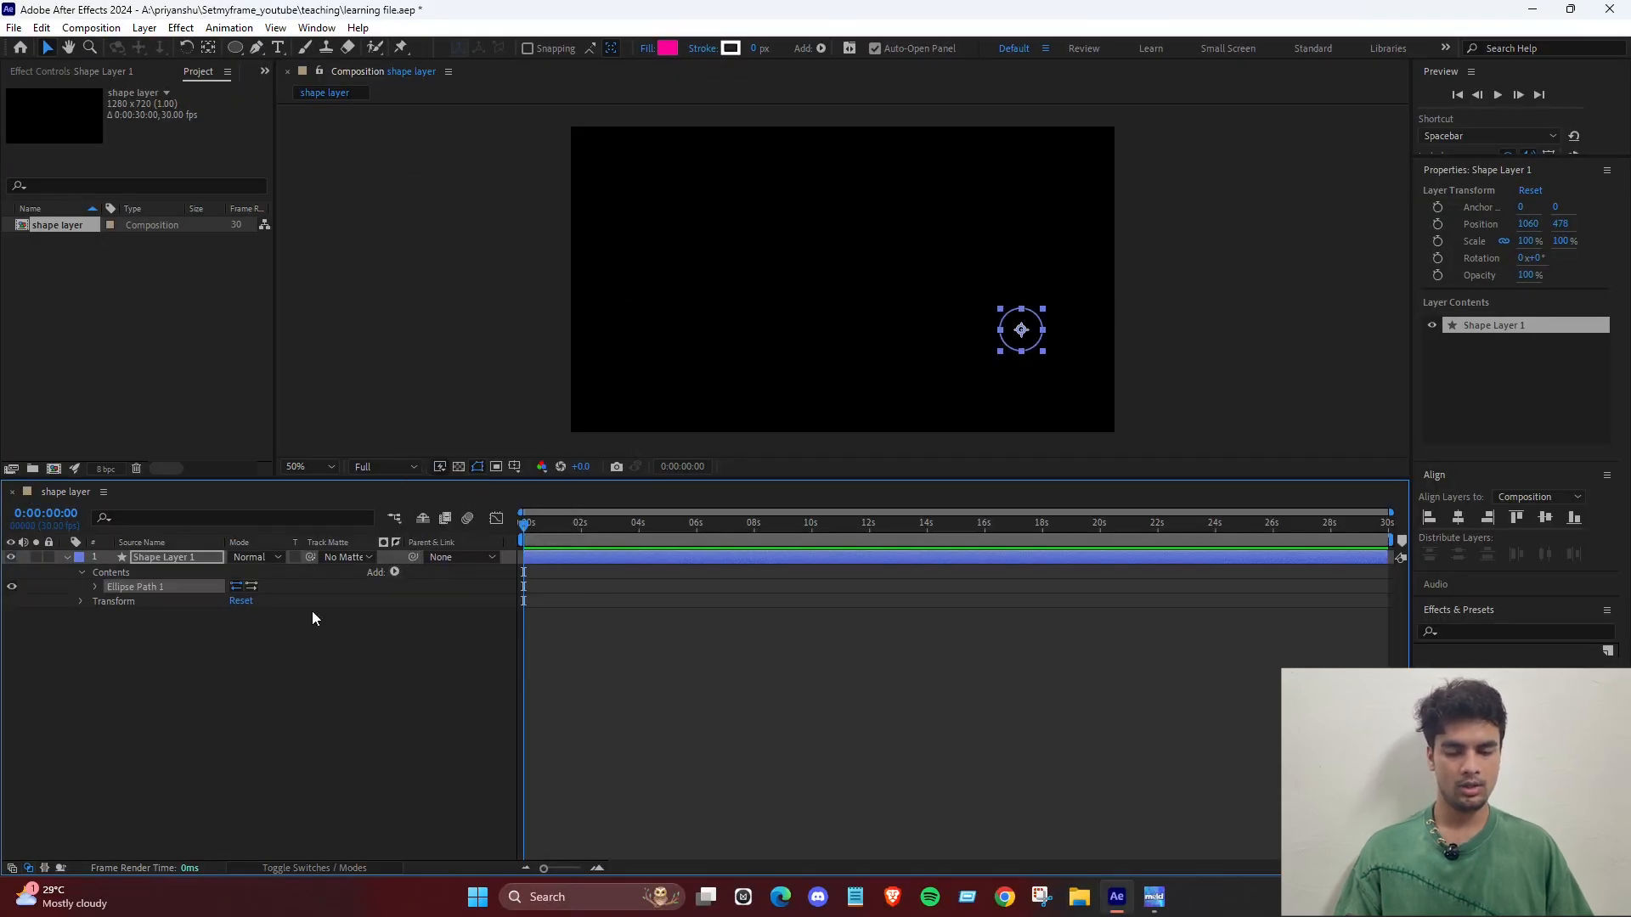
Set Ellipse Path 1 to a size of 243 by 243 and move the layer to about 636, 326.
{"action": "left_click", "coordinate": [255, 616]}
{"action": "left_click", "coordinate": [152, 587]}
{"action": "left_click", "coordinate": [95, 587]}
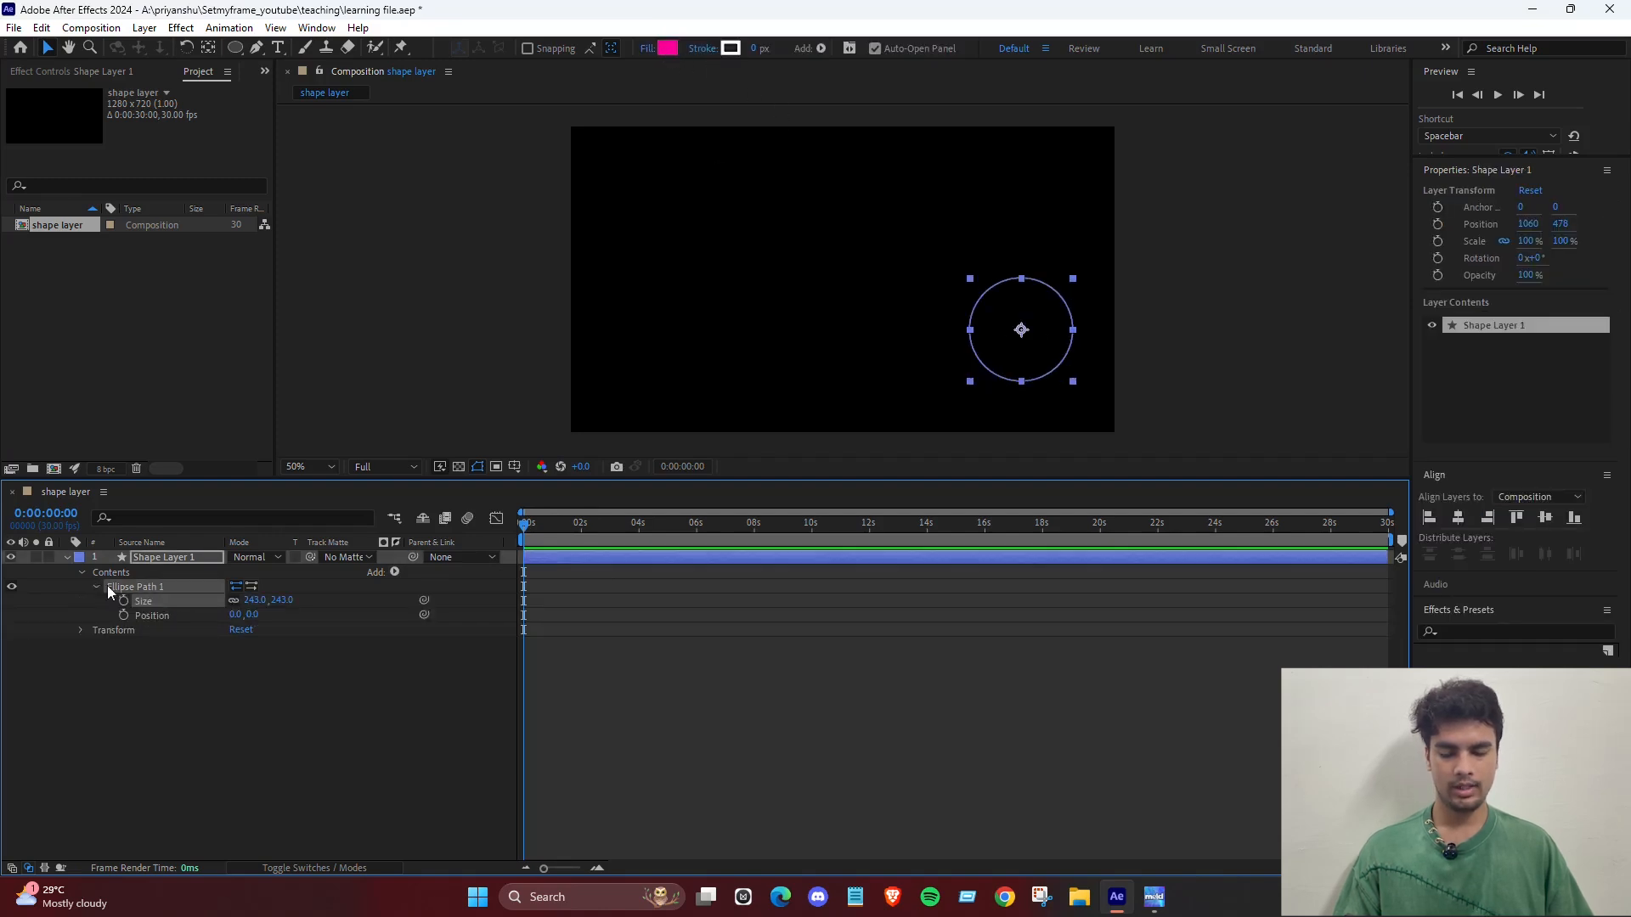
{"action": "left_click", "coordinate": [221, 690]}
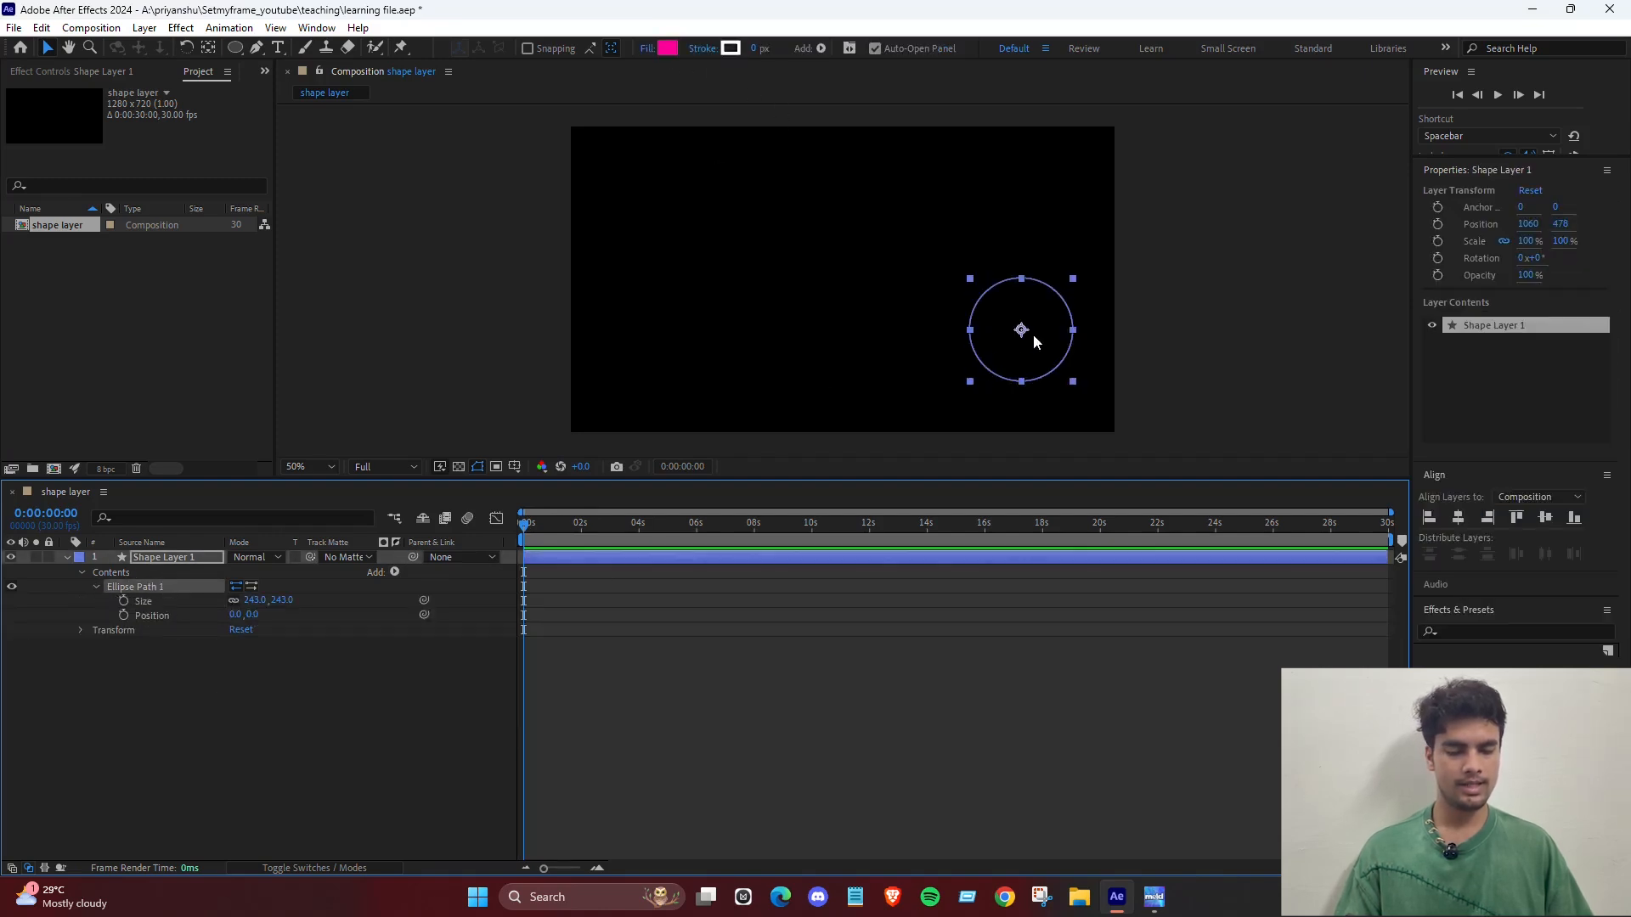
{"action": "left_click_drag", "start_coordinate": [1027, 331], "coordinate": [837, 229]}
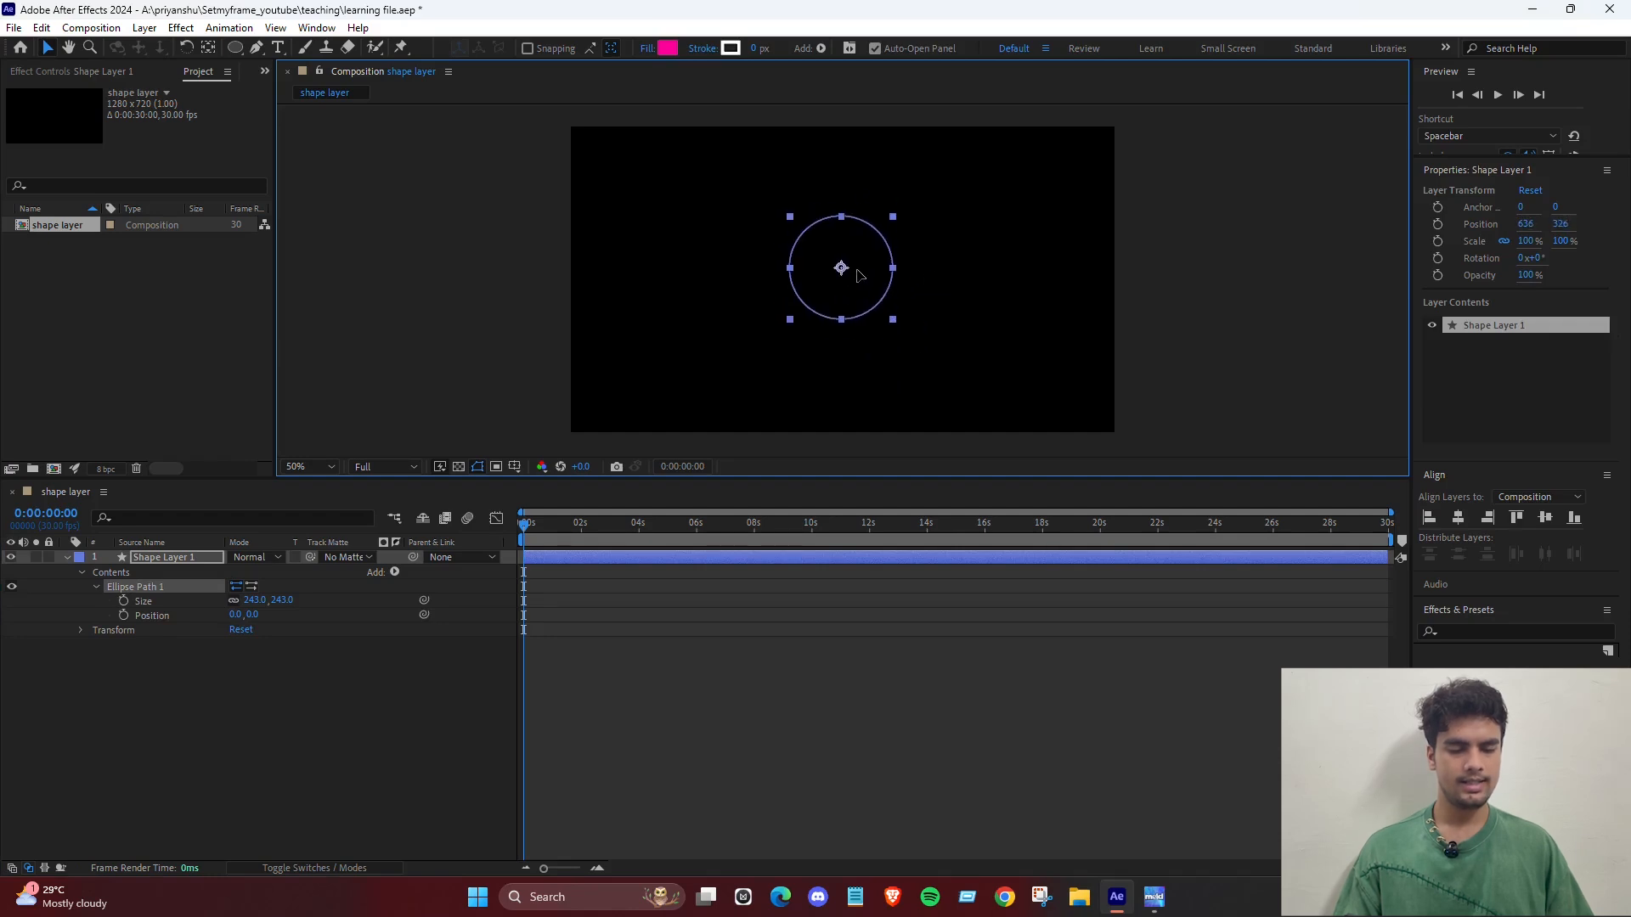
Collapse Ellipse Path 1 and delete it from the contents of Shape Layer 1.
{"action": "left_click", "coordinate": [187, 722]}
{"action": "left_click", "coordinate": [105, 587]}
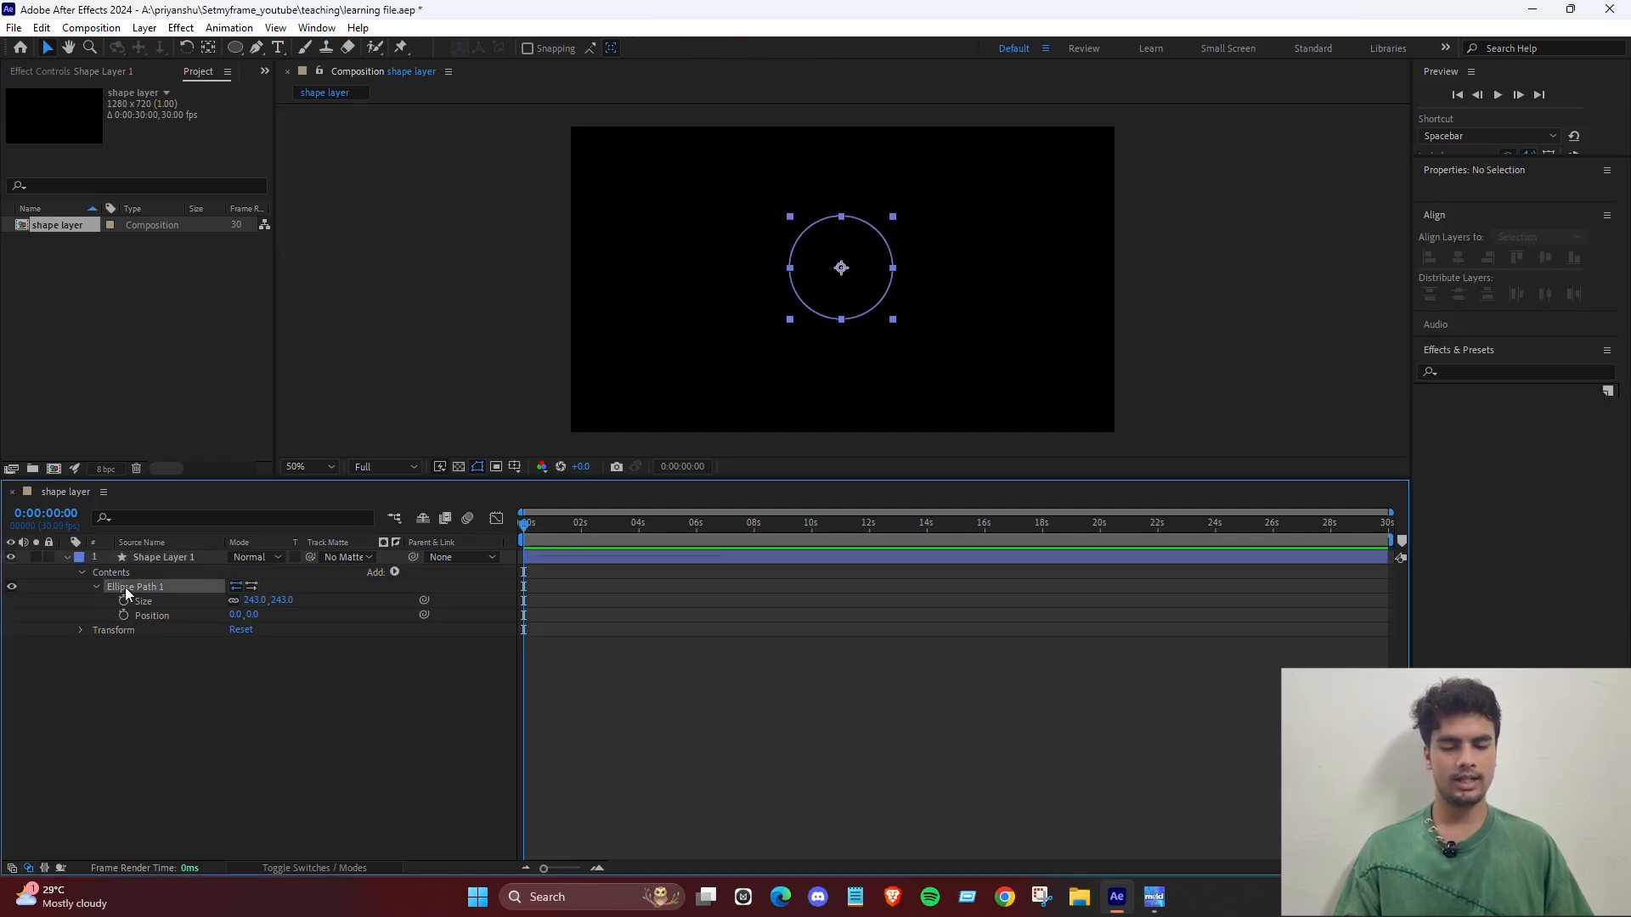
{"action": "left_click", "coordinate": [96, 587]}
{"action": "left_click", "coordinate": [269, 731]}
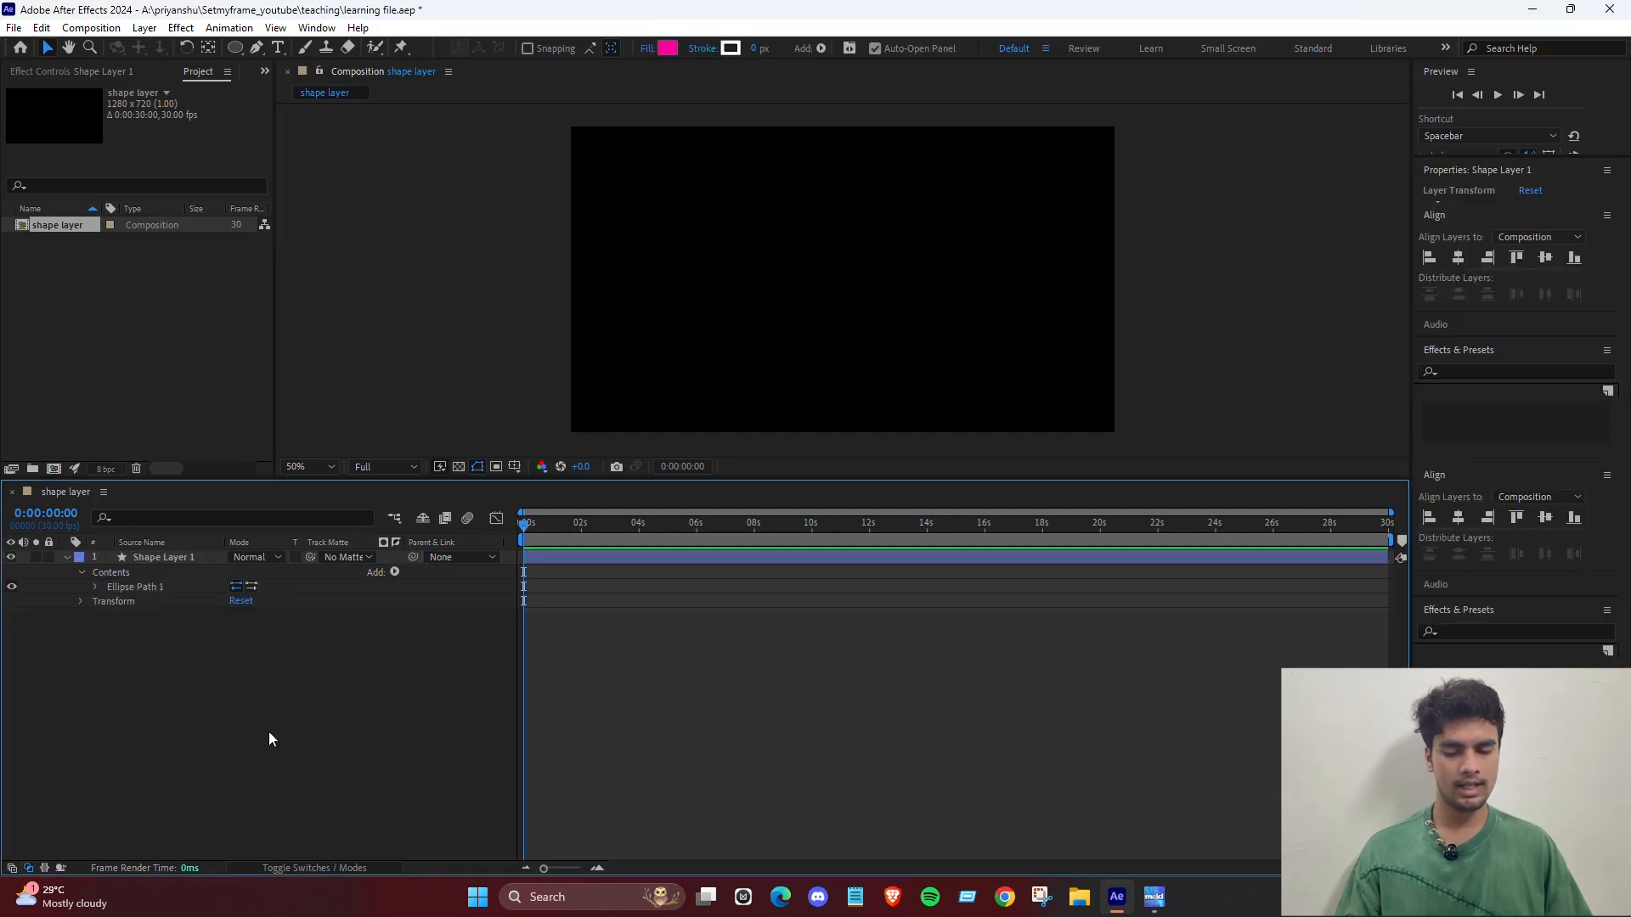
{"action": "left_click", "coordinate": [161, 590]}
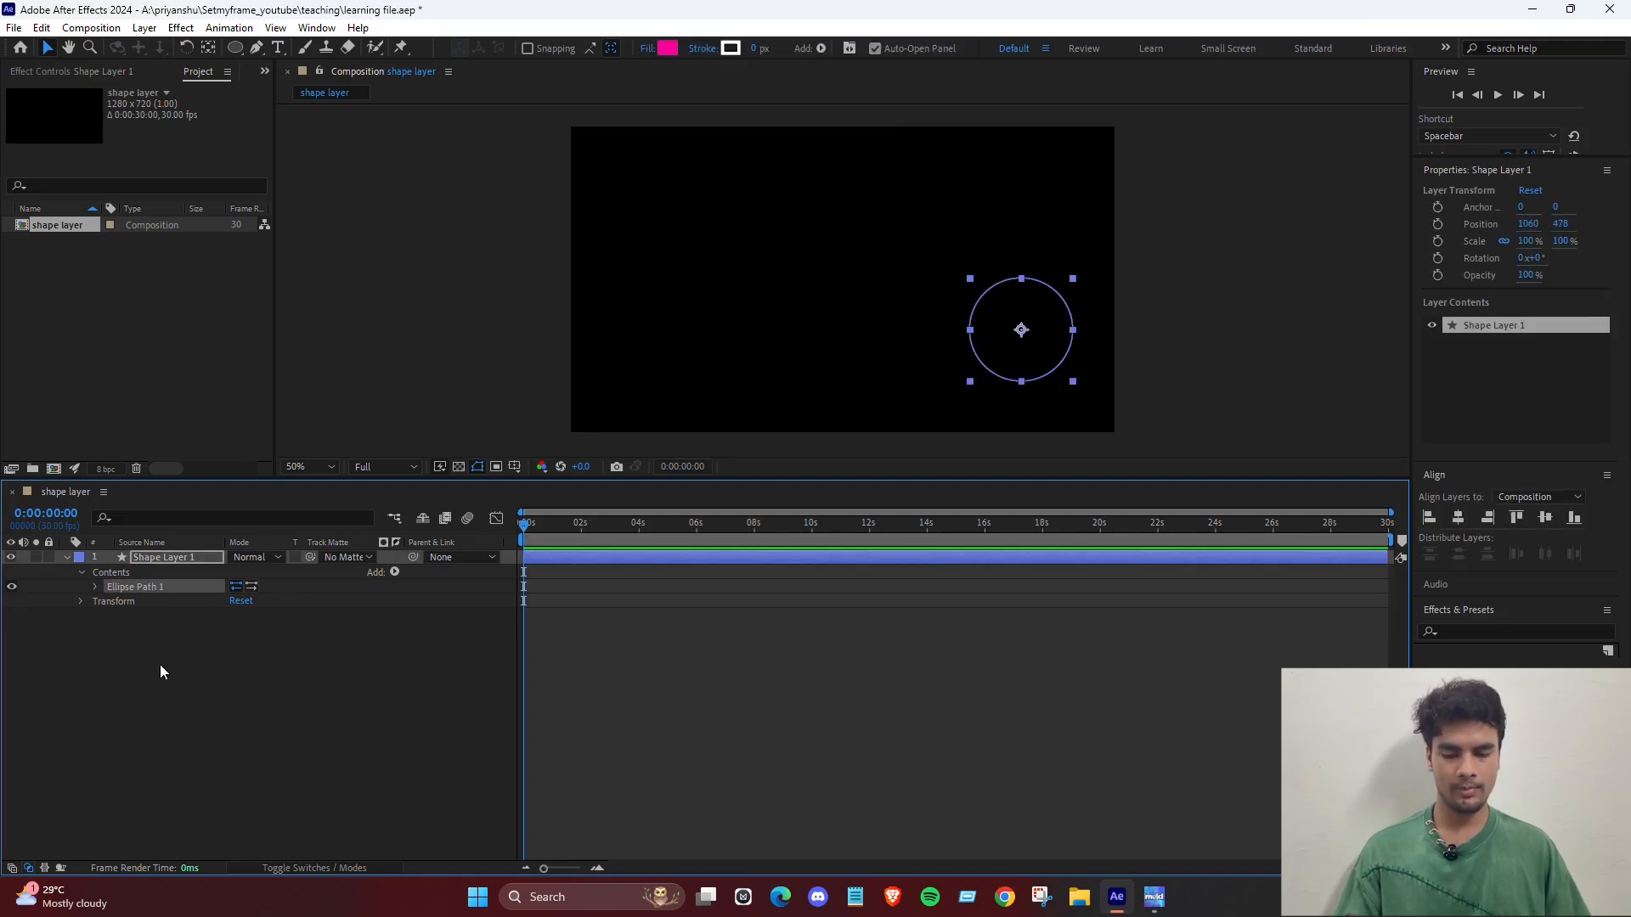
{"action": "key", "text": "Delete"}
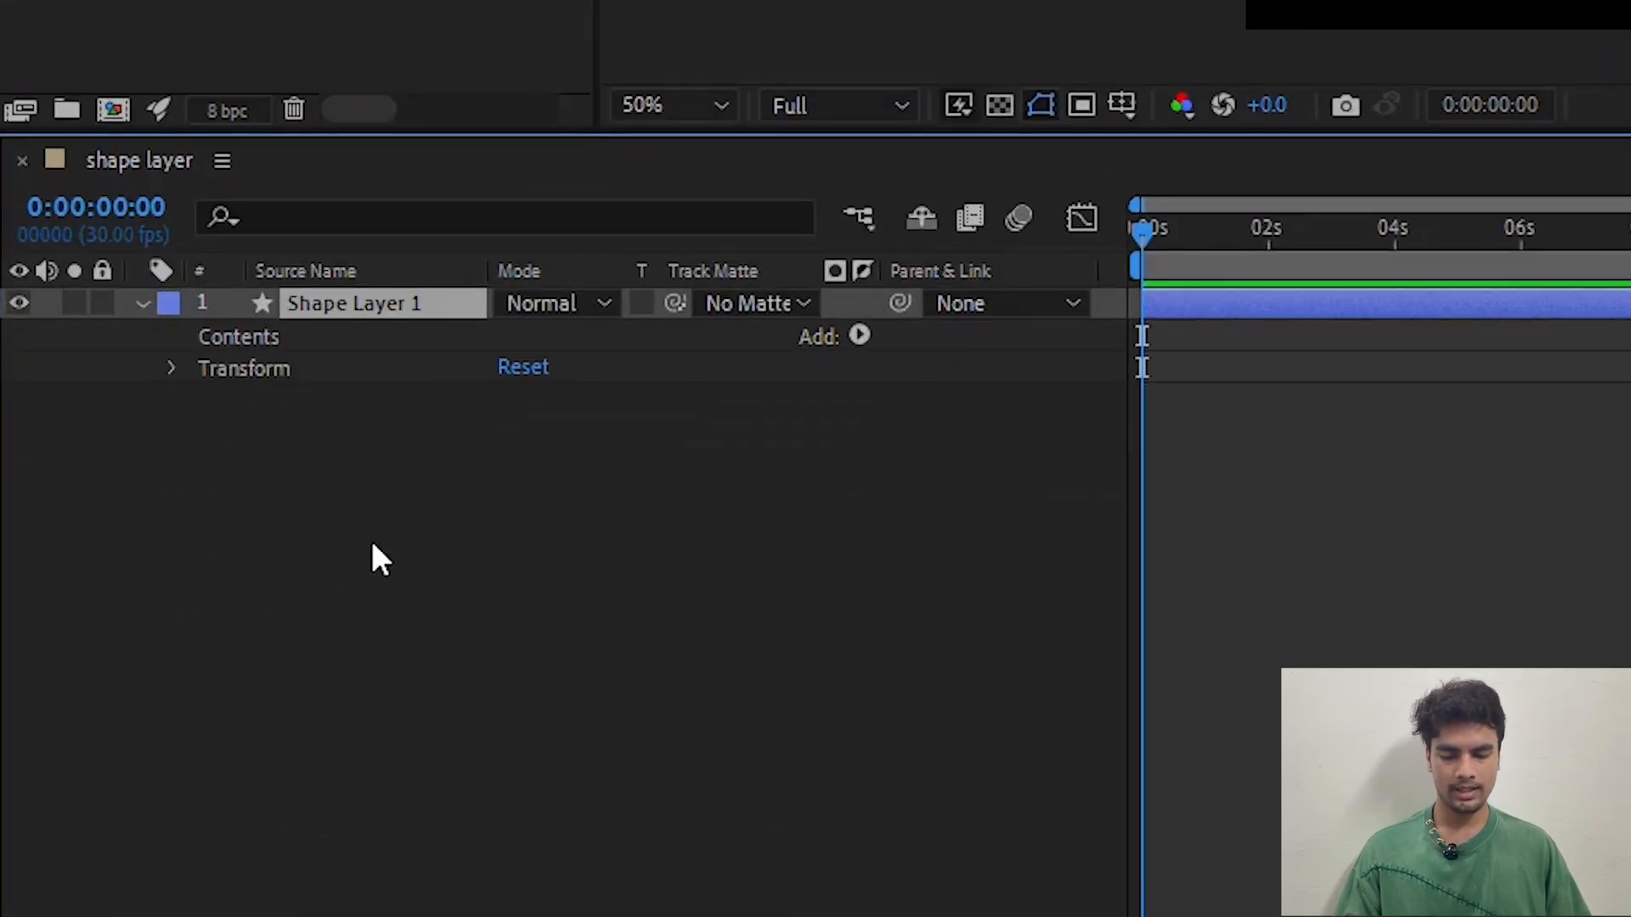
Restore the Rectangle 1 group in the layer and examine its rectangle and ellipse paths with their shared stroke and fill.
{"action": "key", "text": "ctrl+v"}
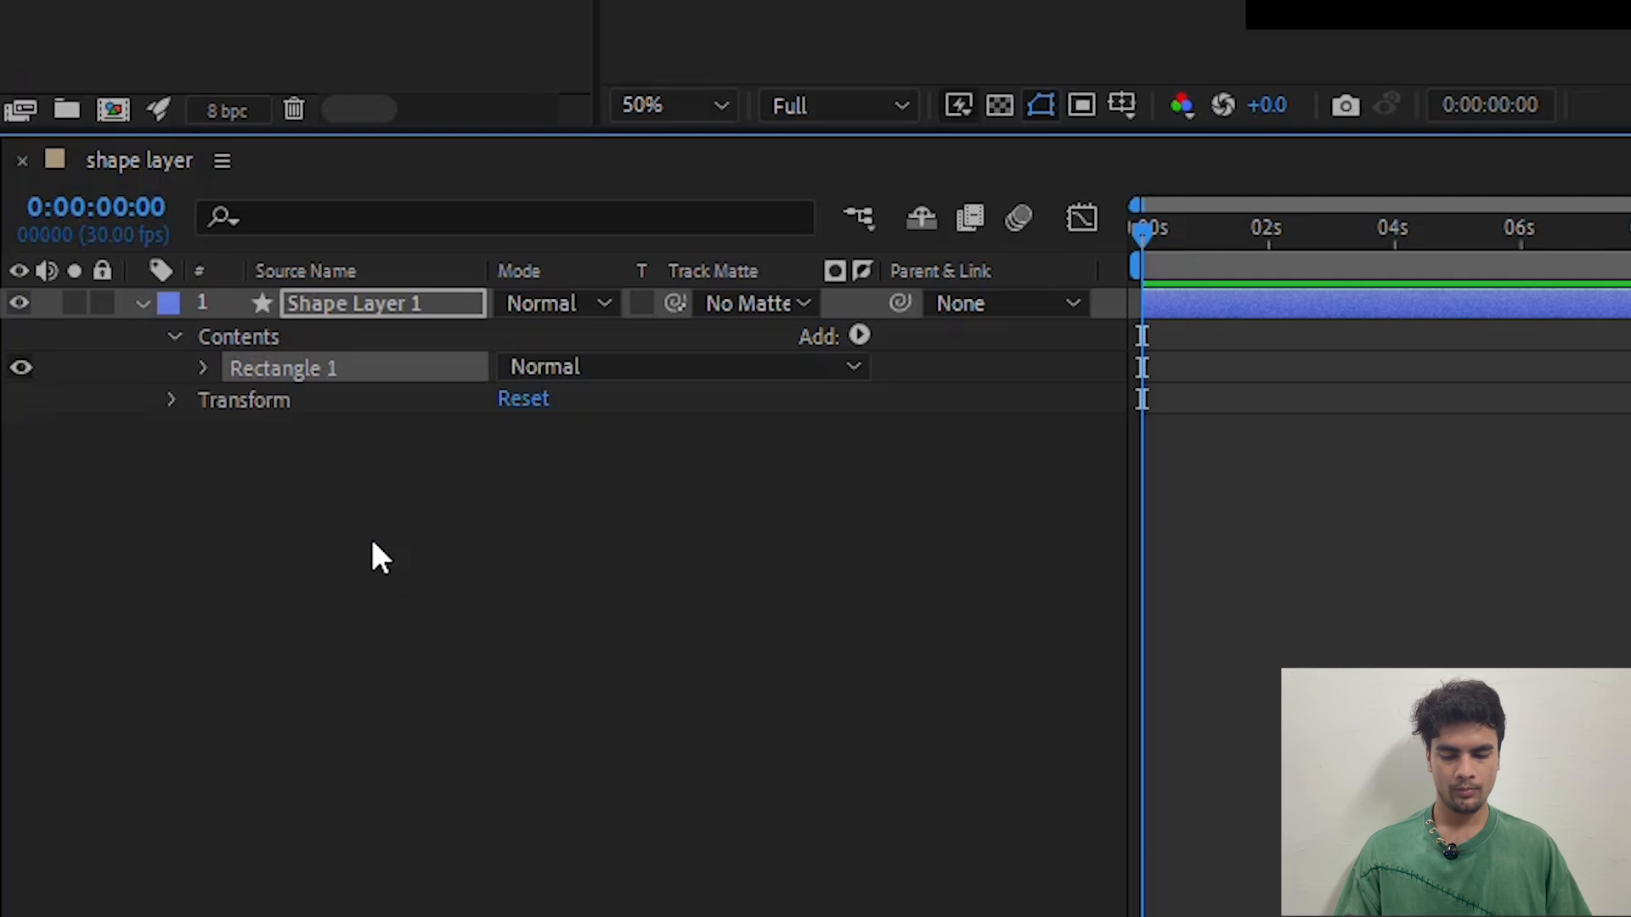
{"action": "left_click", "coordinate": [204, 368]}
{"action": "left_click", "coordinate": [316, 429]}
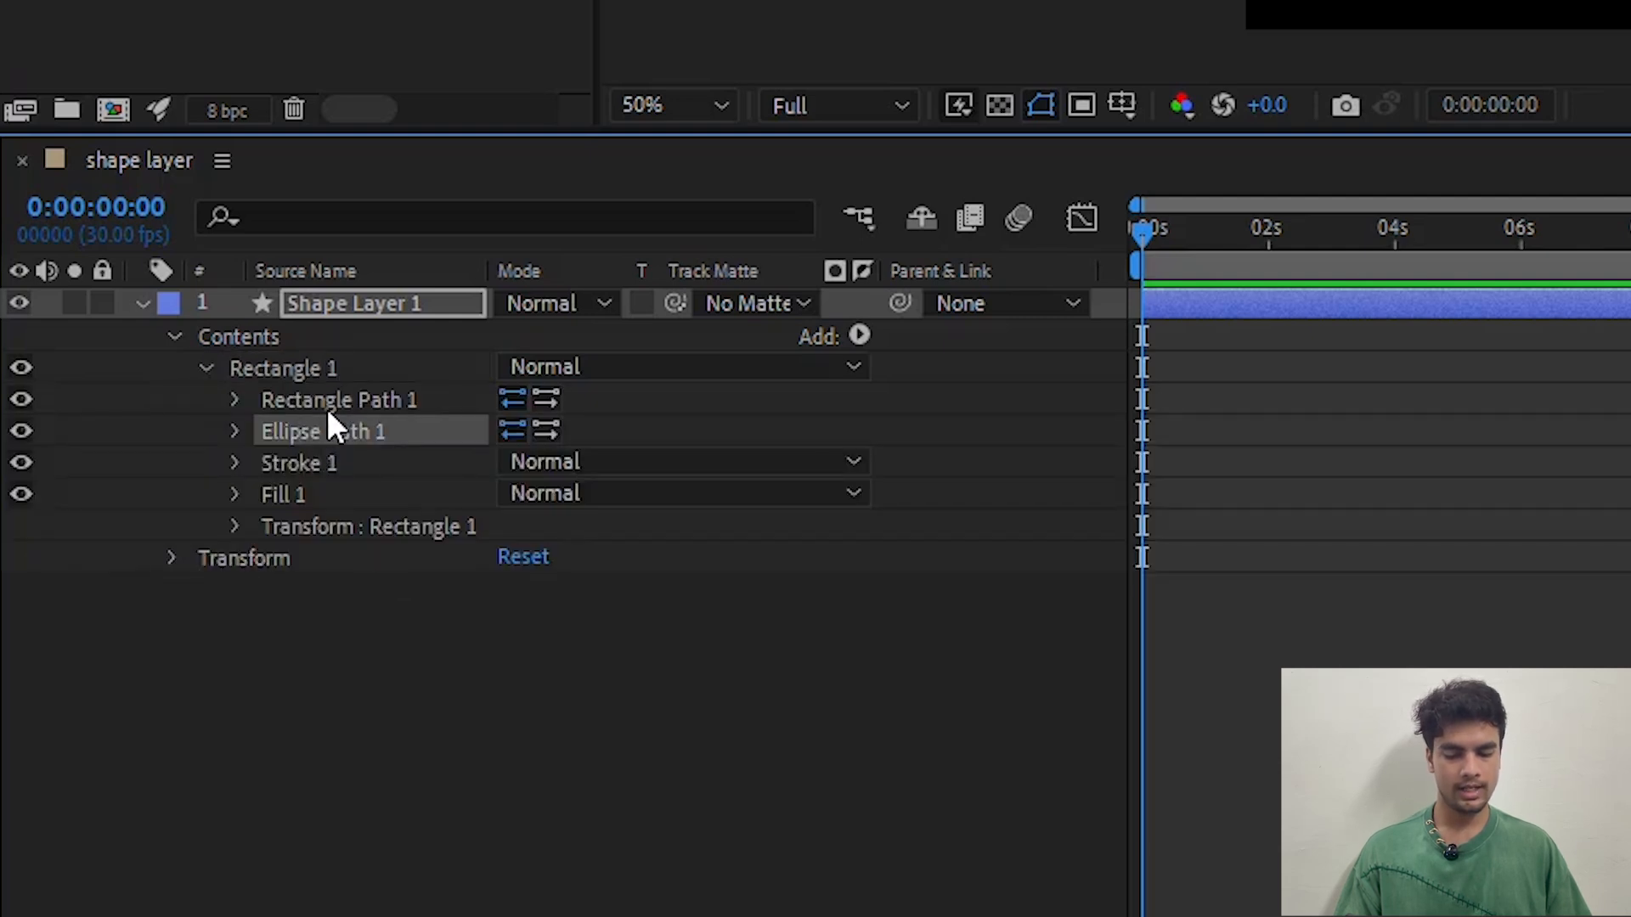
{"action": "left_click", "coordinate": [329, 404]}
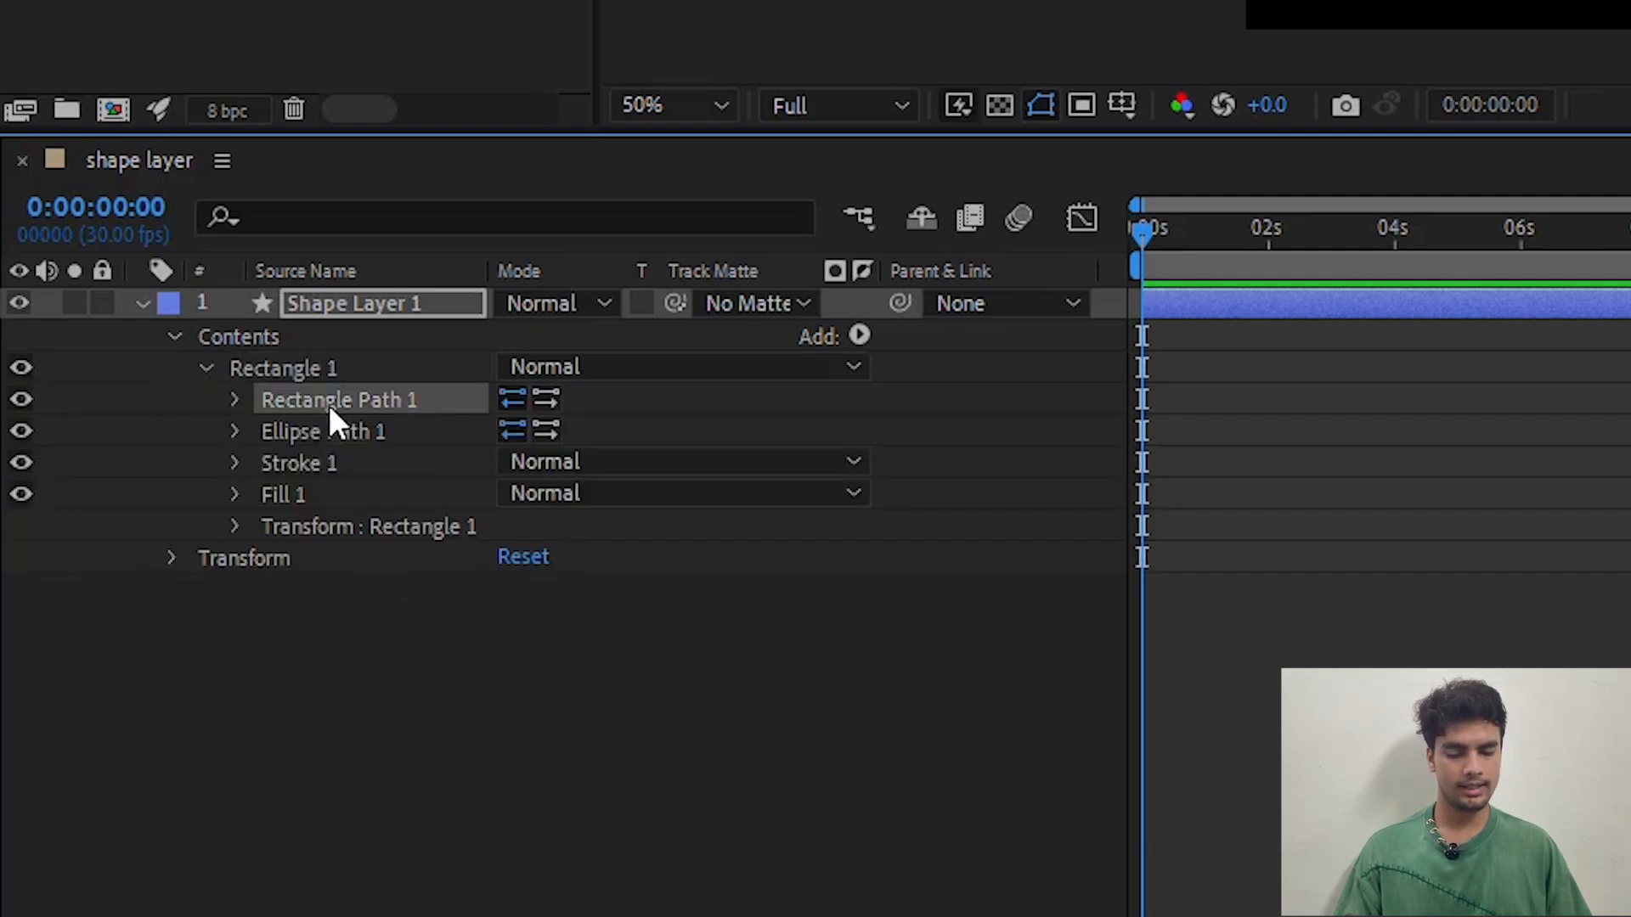
{"action": "left_click", "coordinate": [316, 472]}
{"action": "left_click", "coordinate": [333, 496], "text": "shift"}
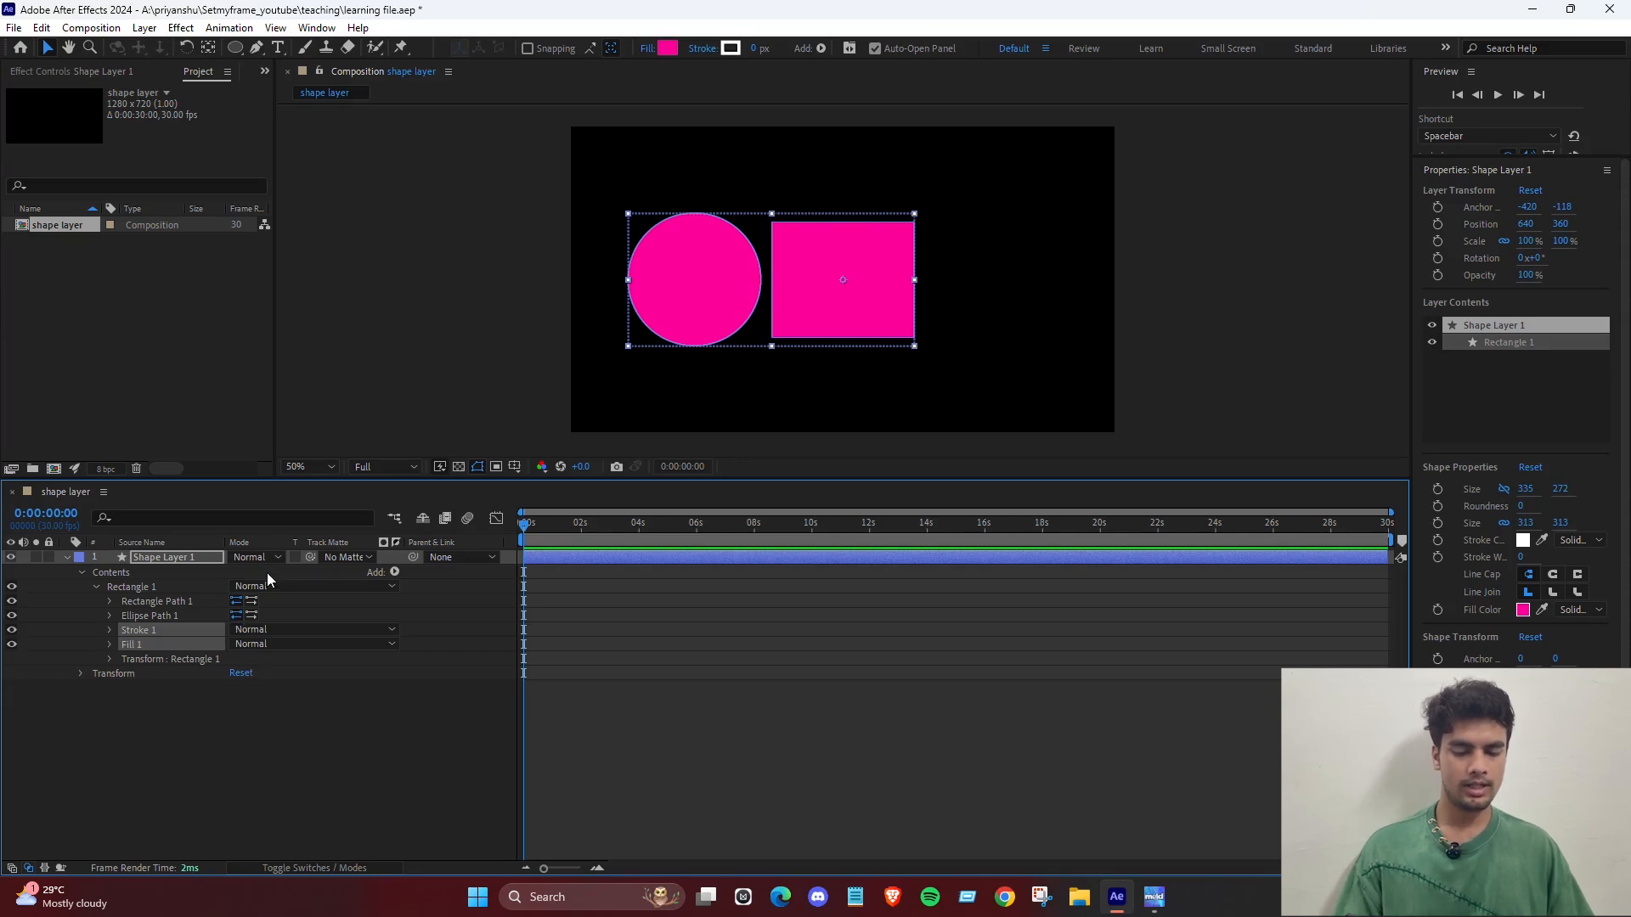
Remove the Rectangle 1 group and add a Fill for the ungrouped ellipse path in Shape Layer 1.
{"action": "left_click", "coordinate": [177, 584]}
{"action": "key", "text": "Delete"}
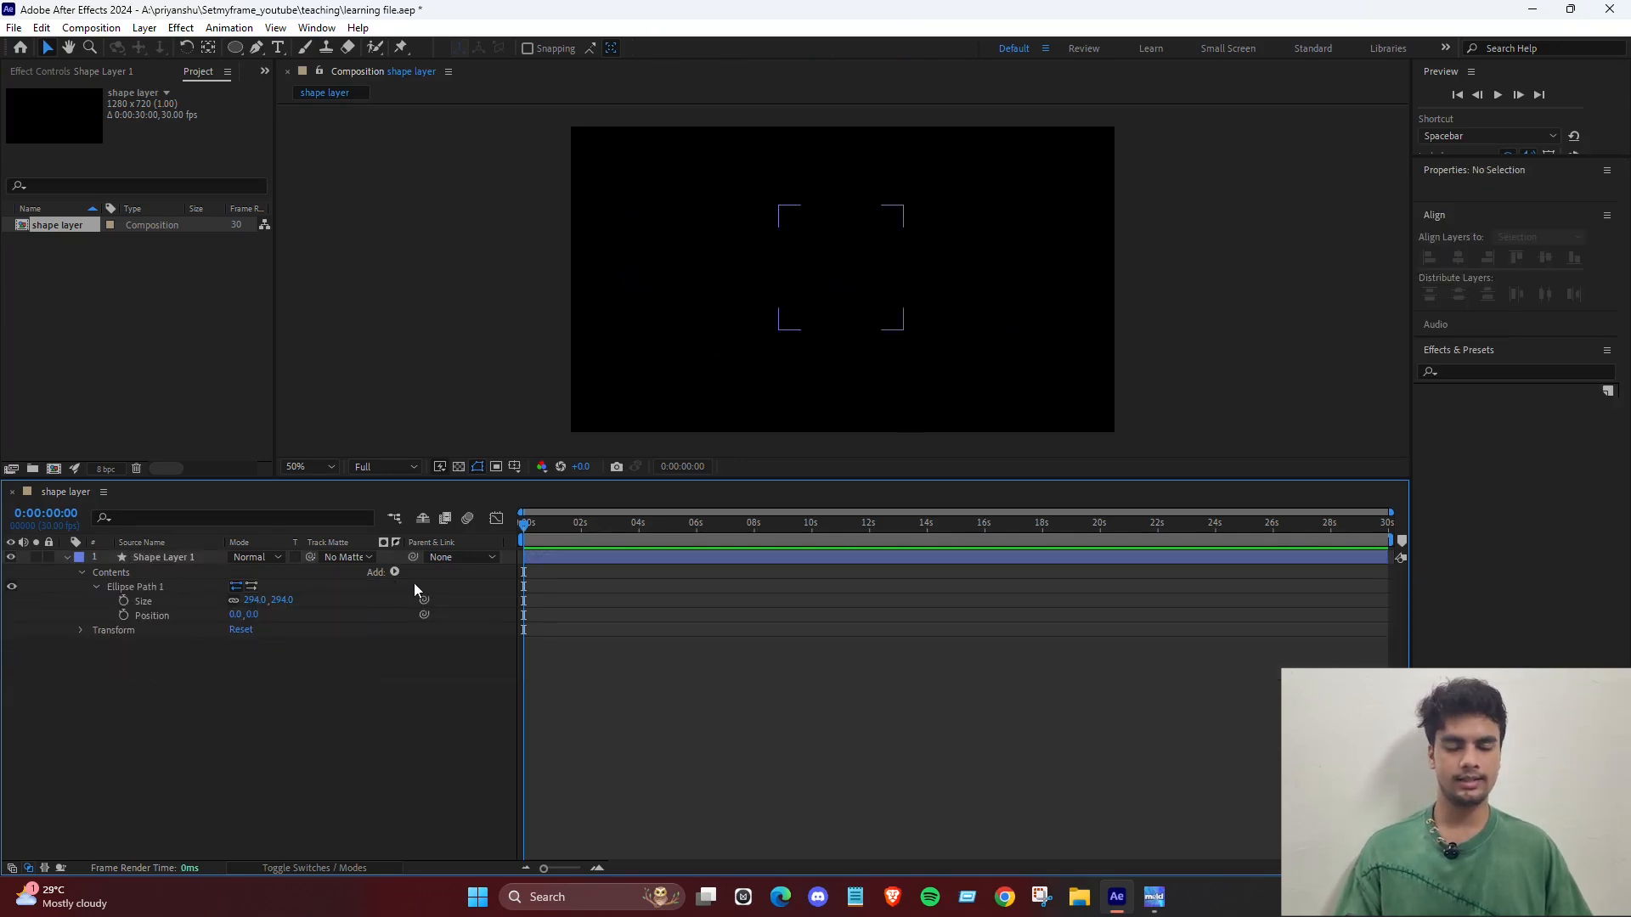
{"action": "left_click", "coordinate": [395, 572]}
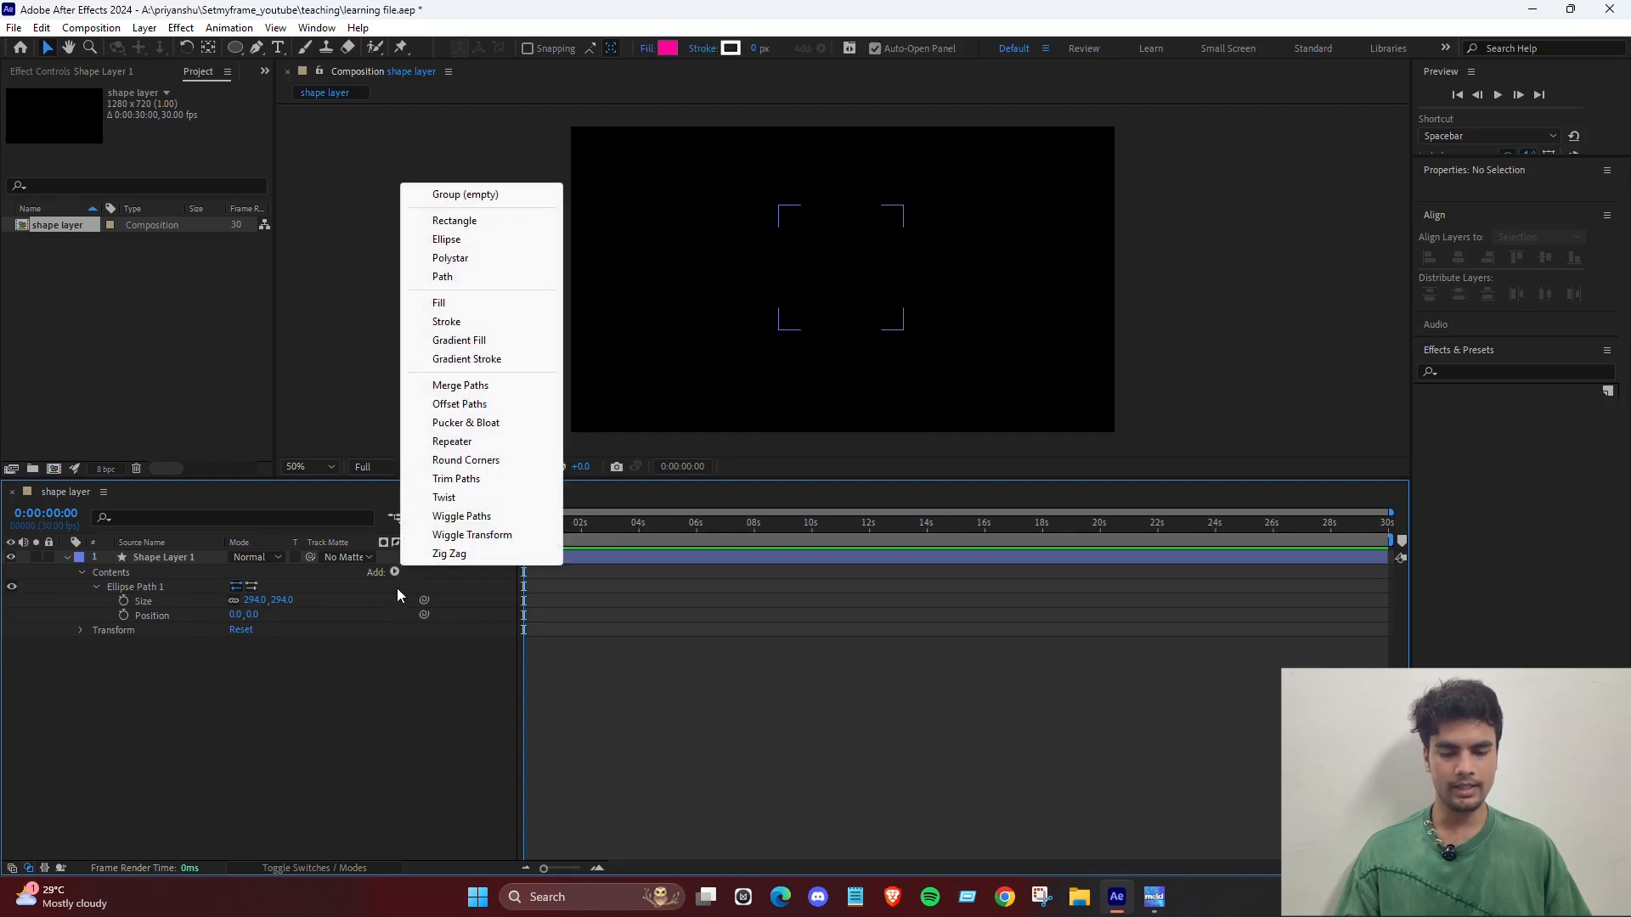
{"action": "left_click", "coordinate": [438, 304]}
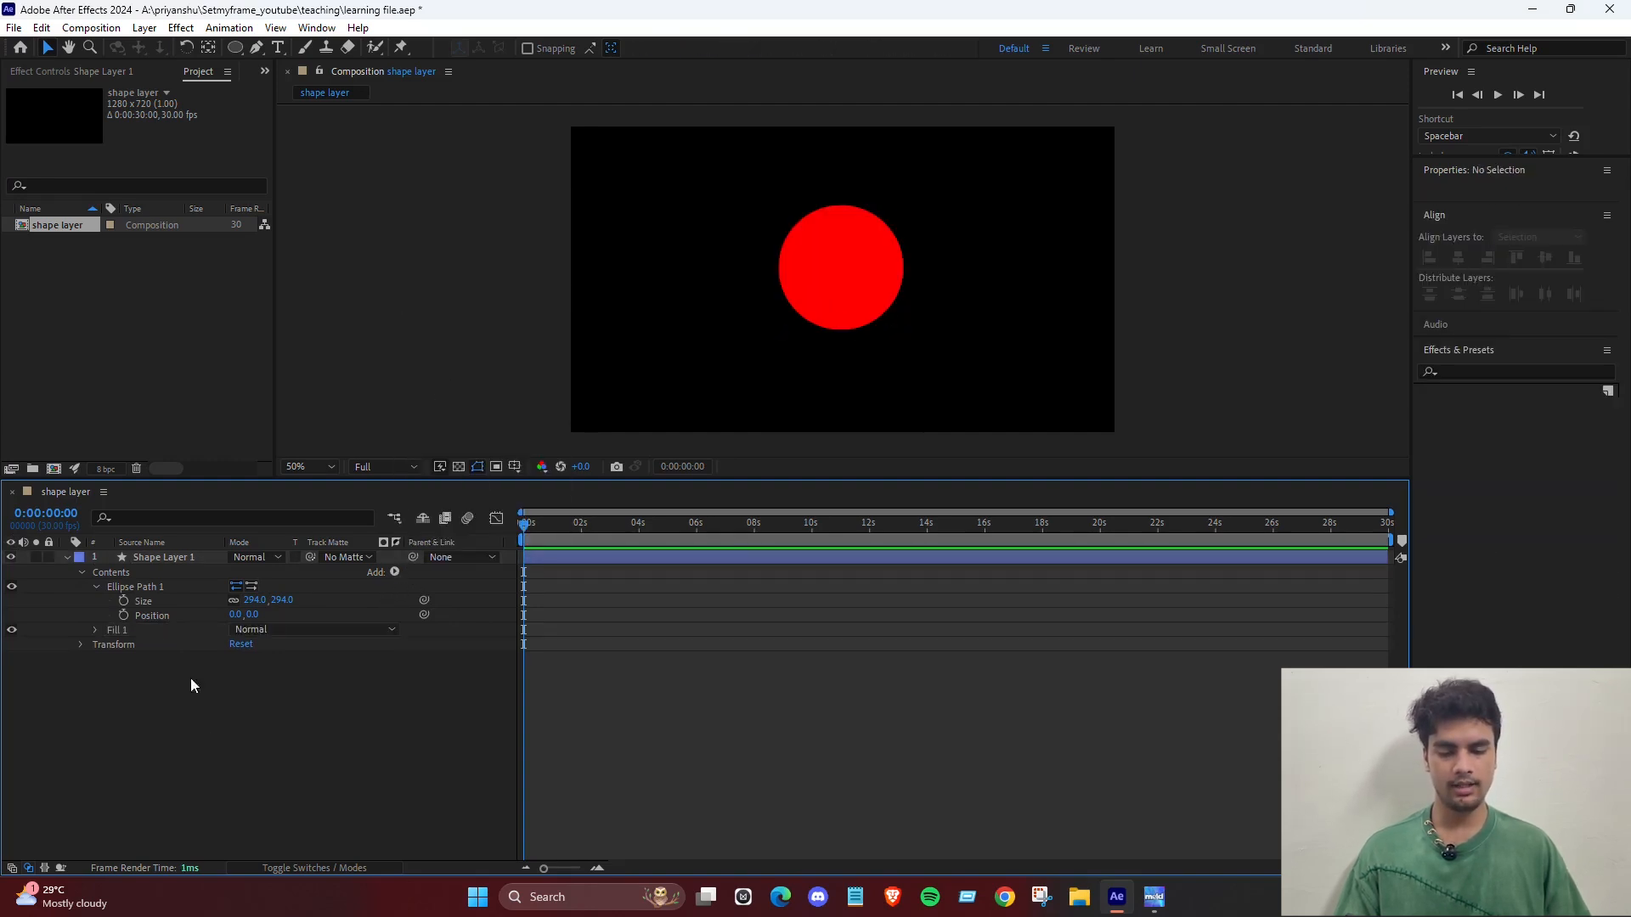
Add a Stroke to the contents of Shape Layer 1 so the ungrouped ellipse is outlined.
{"action": "left_click", "coordinate": [151, 626]}
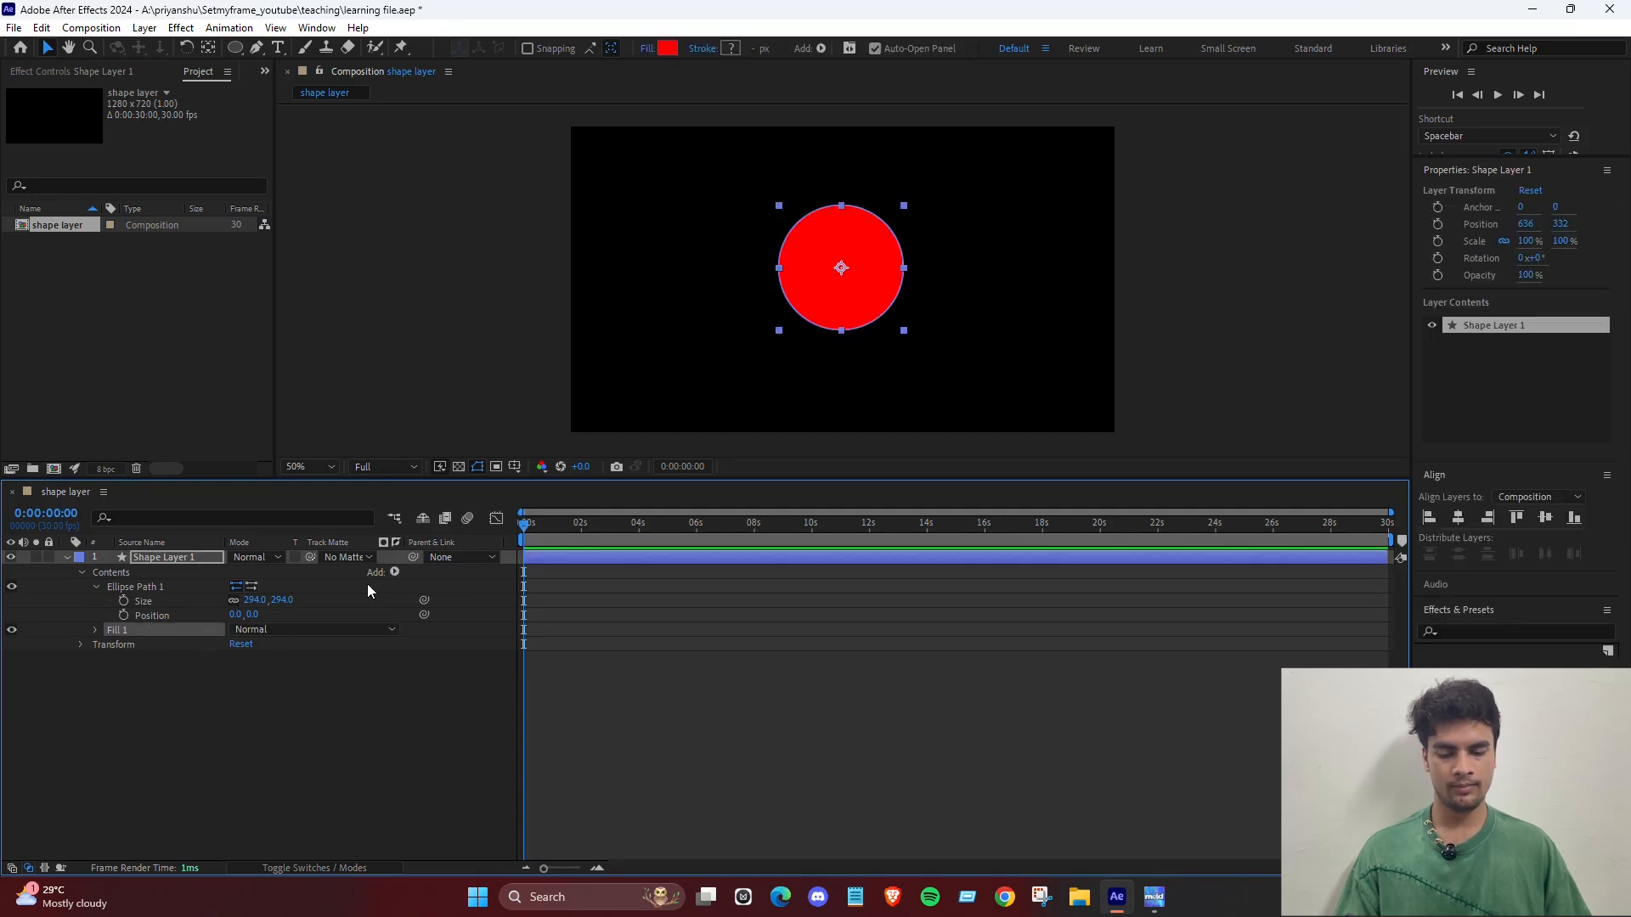
{"action": "left_click", "coordinate": [389, 574]}
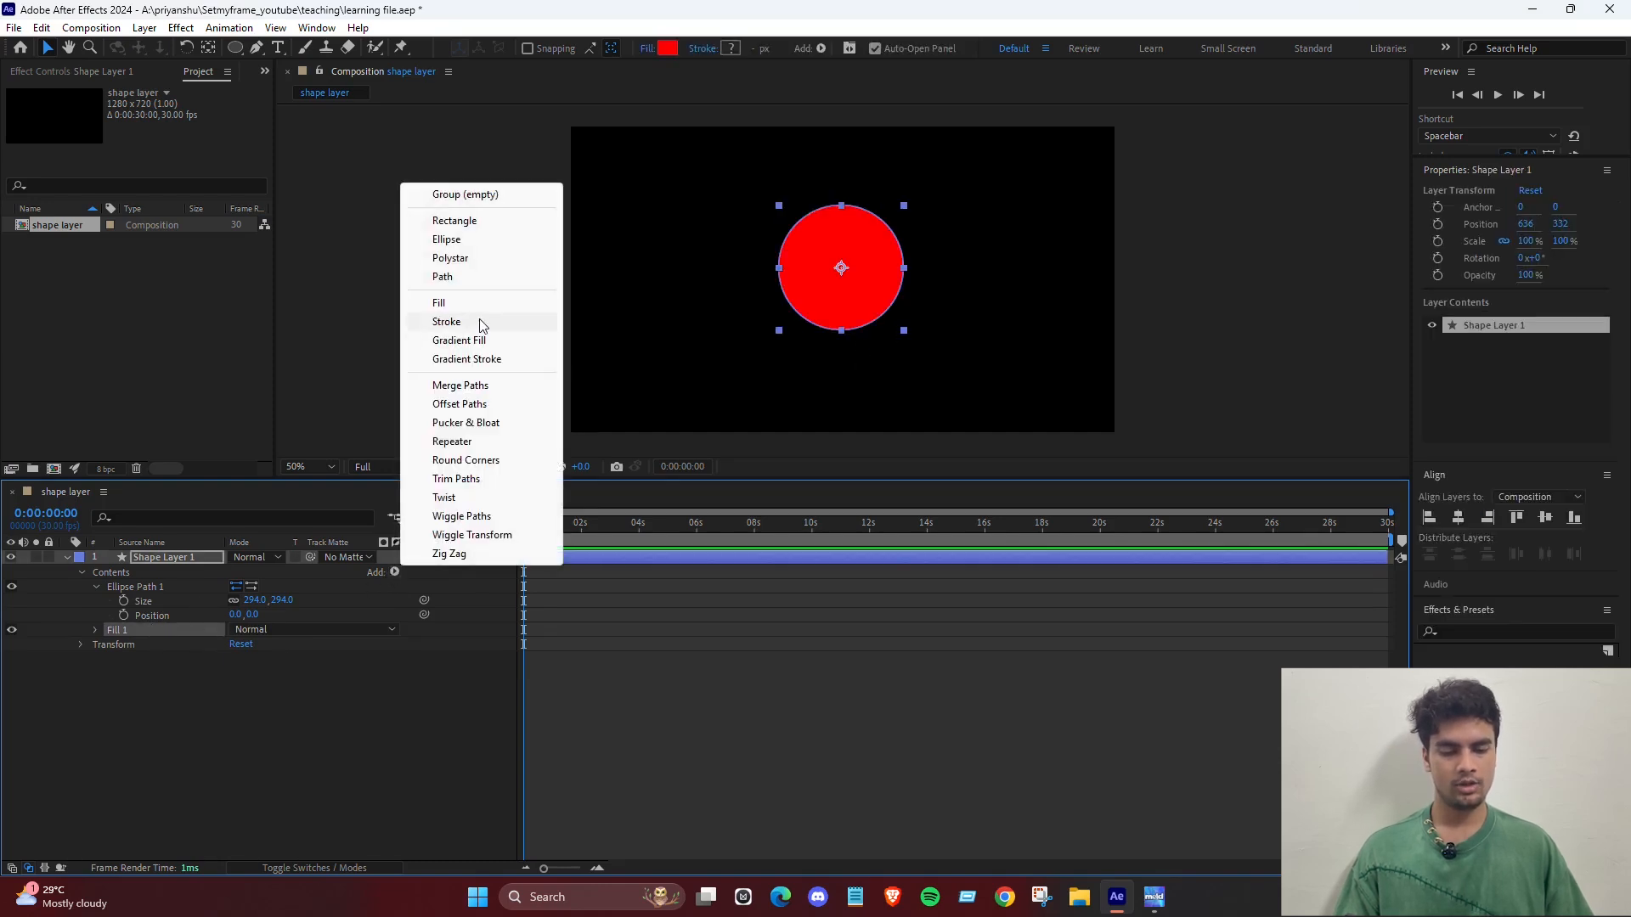
{"action": "left_click", "coordinate": [446, 321]}
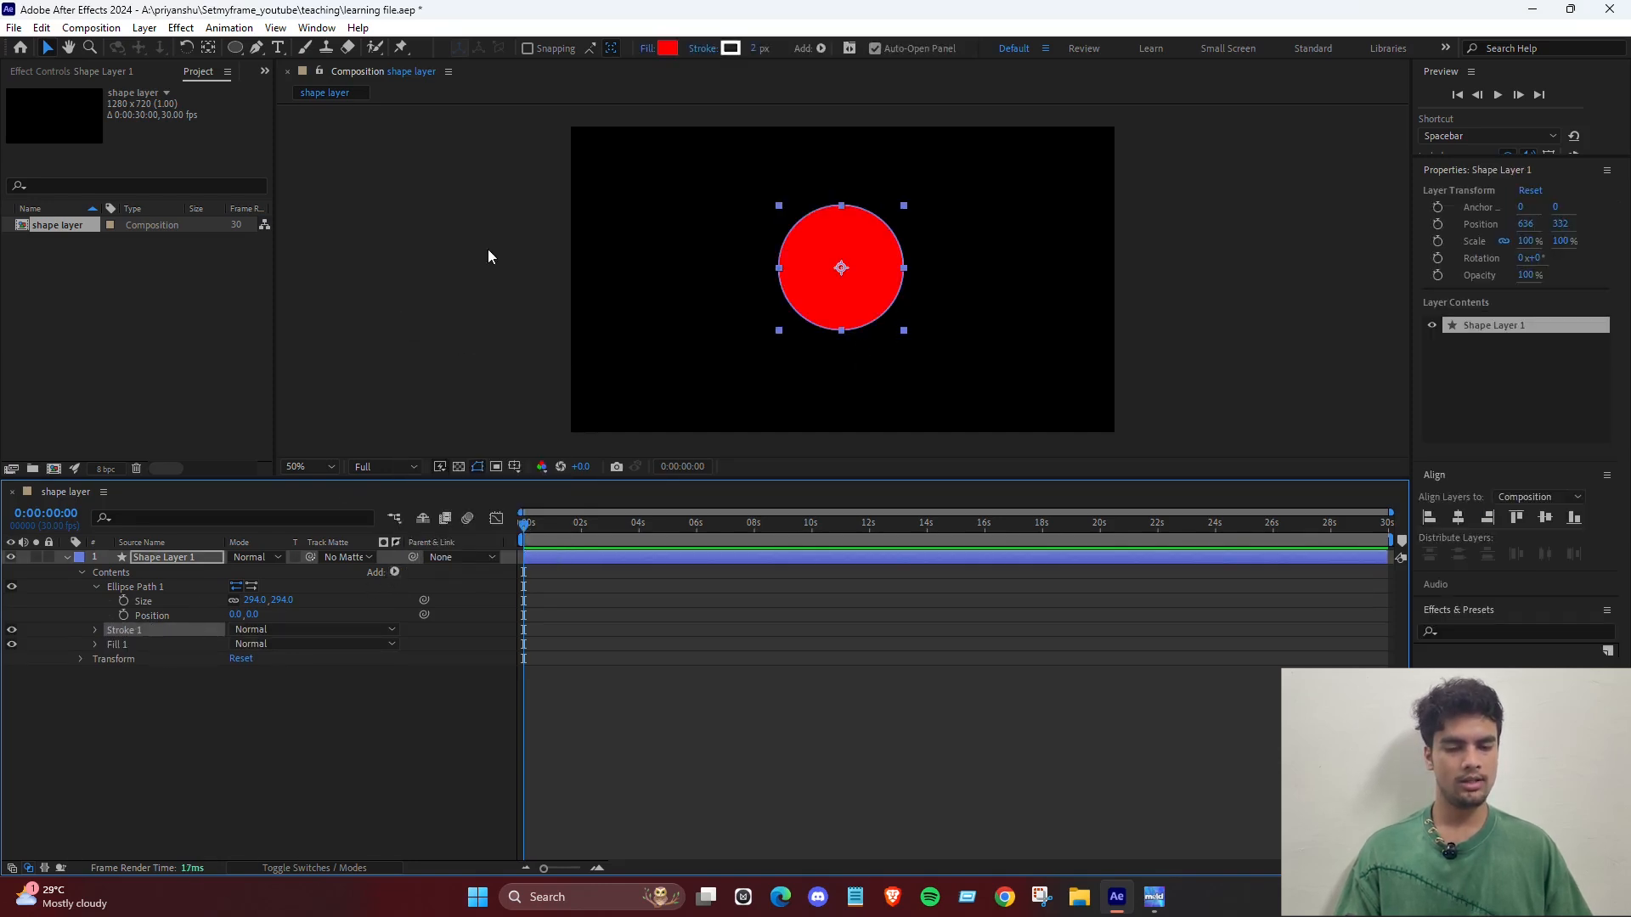
{"action": "left_click", "coordinate": [676, 229]}
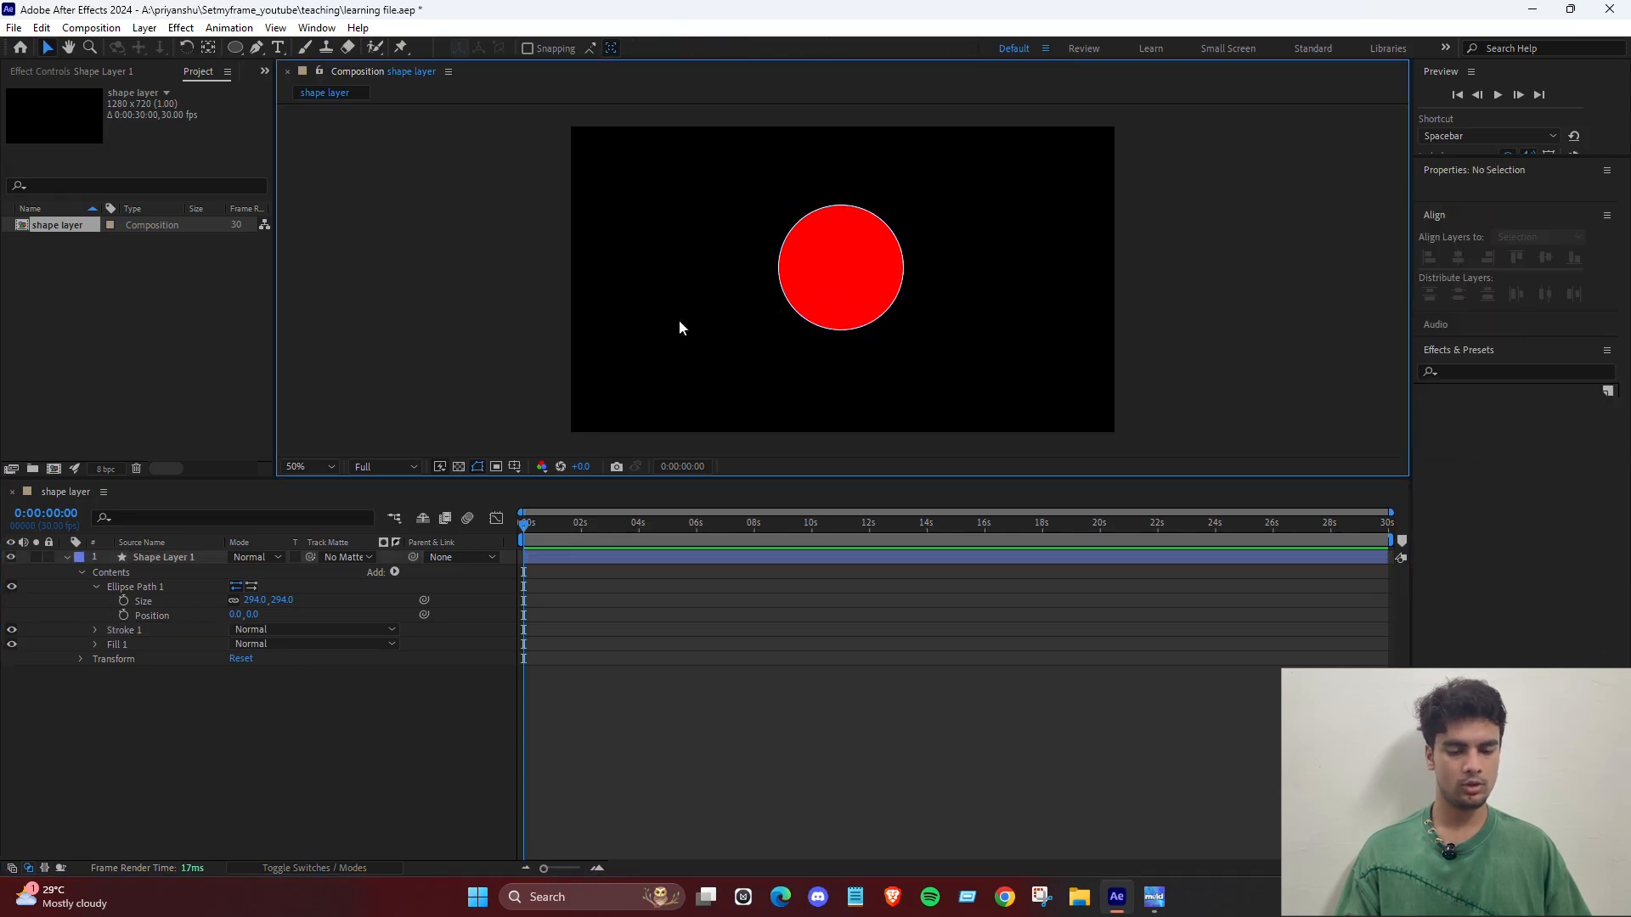
Delete Shape Layer 1 and draw a new orange circle as a Bezier path, centred at about 541, 359.
{"action": "left_click", "coordinate": [139, 624]}
{"action": "key", "text": "Delete"}
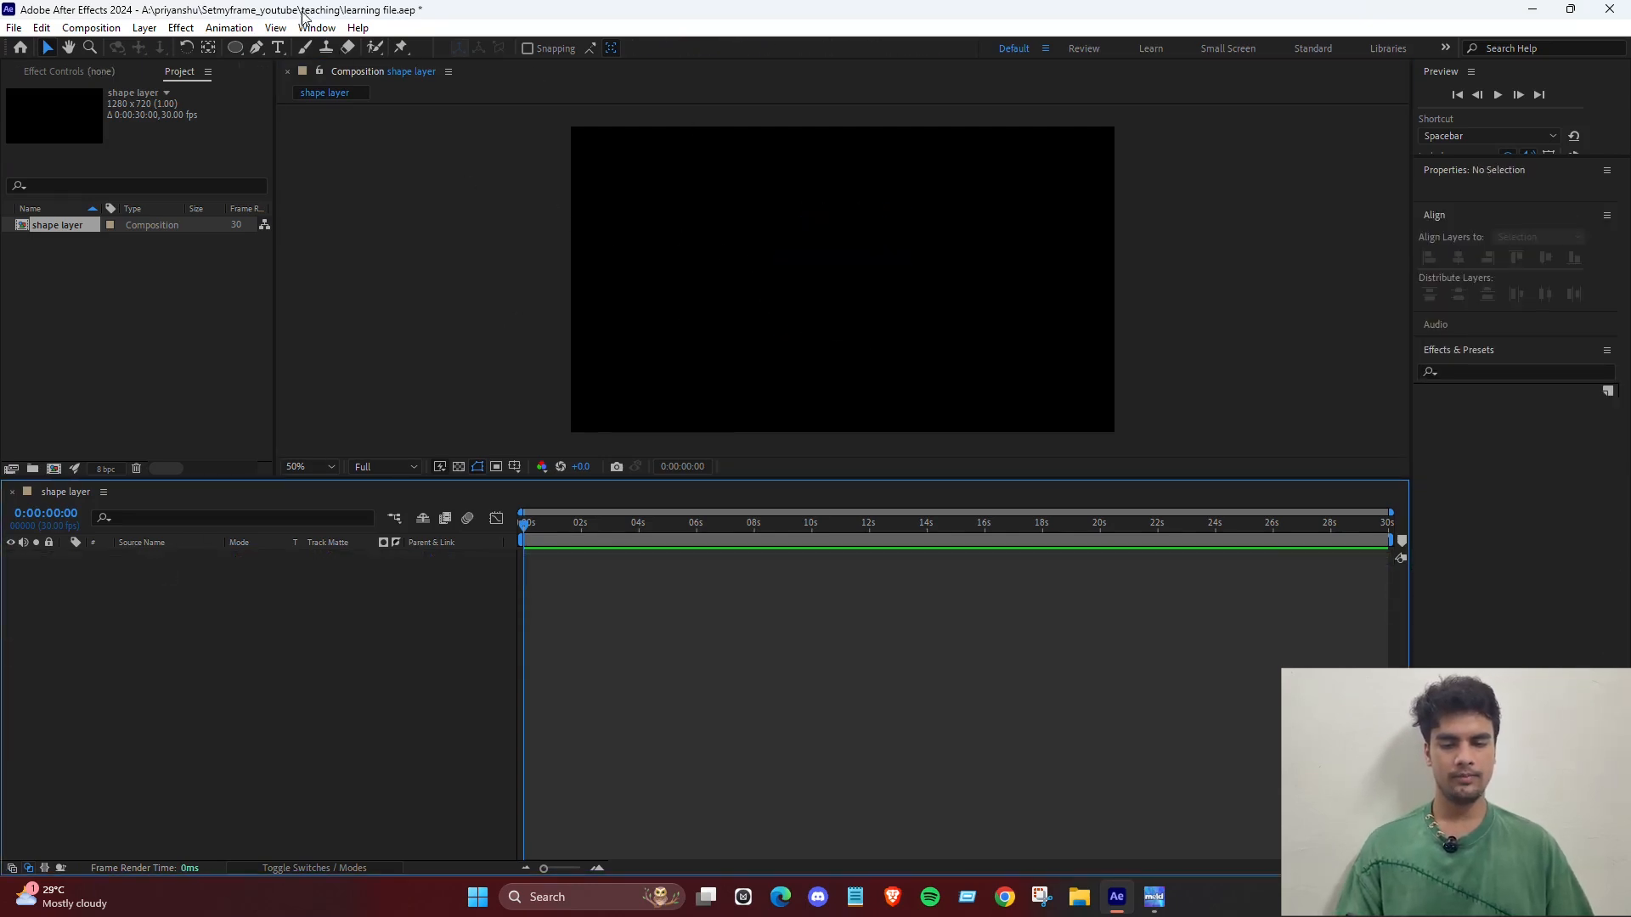
{"action": "left_click", "coordinate": [235, 47]}
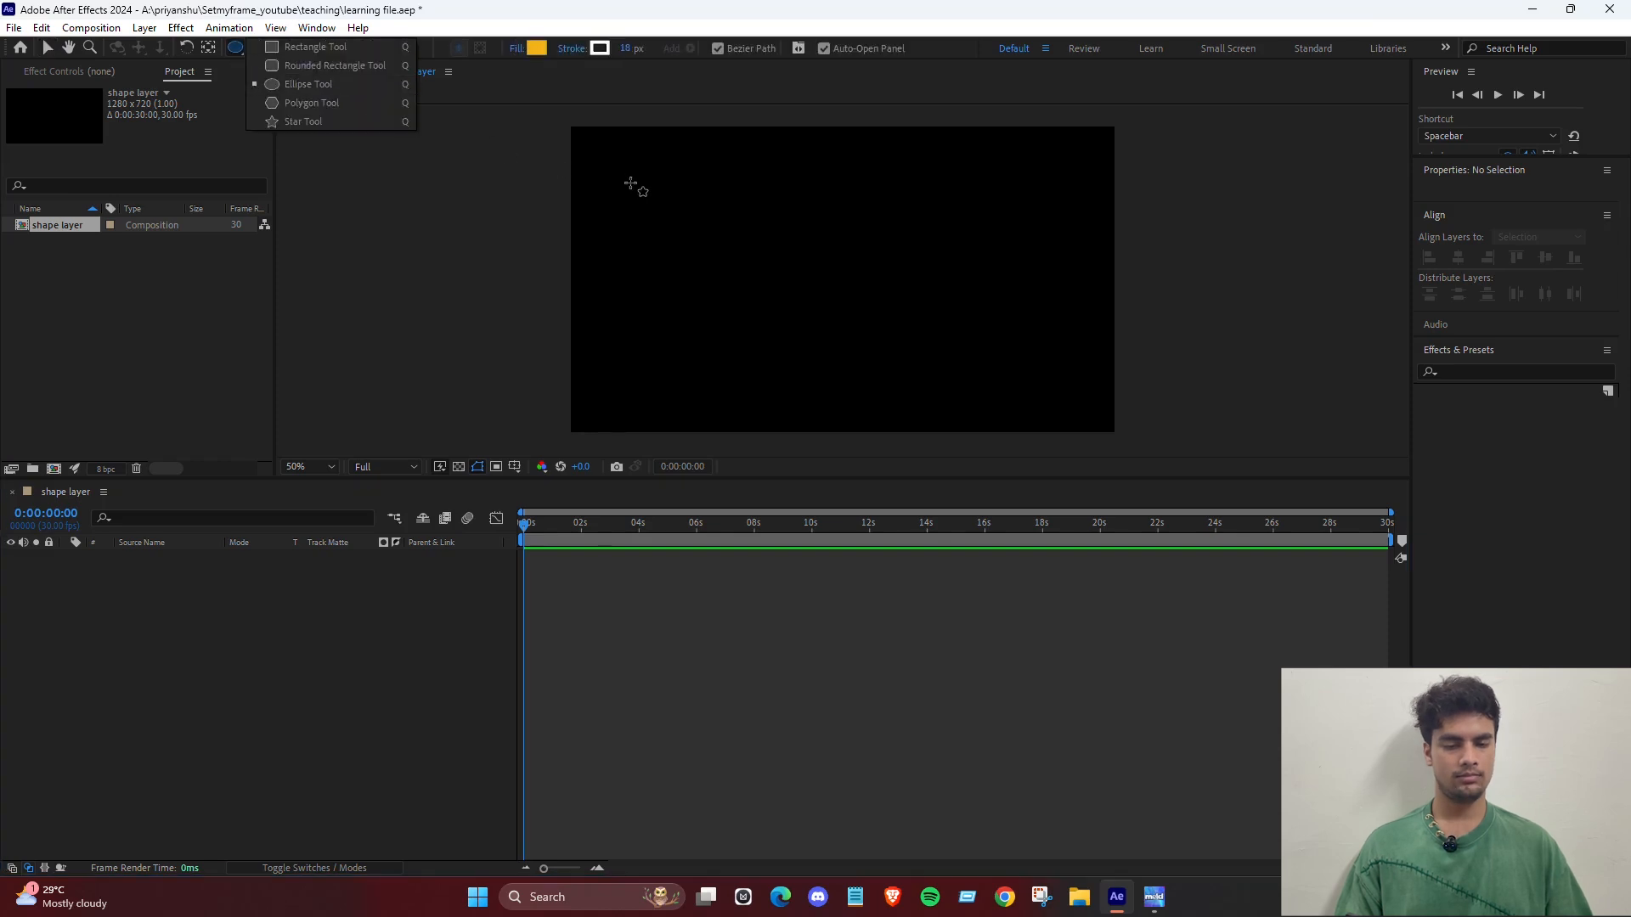
{"action": "left_click_drag", "start_coordinate": [707, 184], "coordinate": [878, 379]}
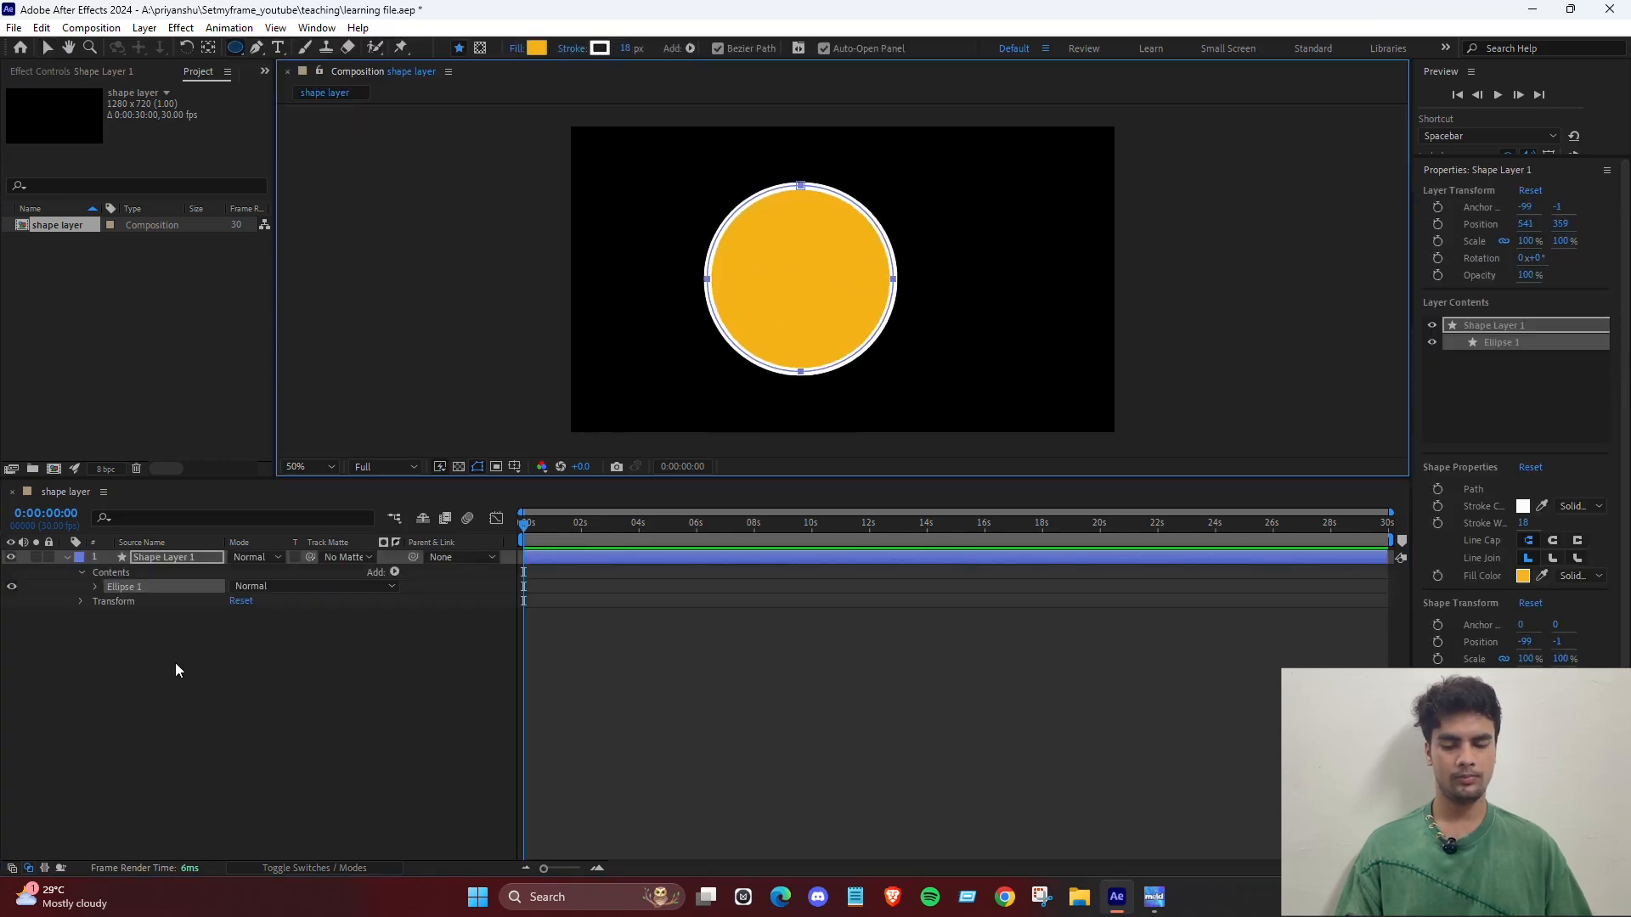
Set the orange circle's stroke width to 1 px and select its shape layer with the Selection tool.
{"action": "left_click_drag", "start_coordinate": [633, 49], "coordinate": [447, 50]}
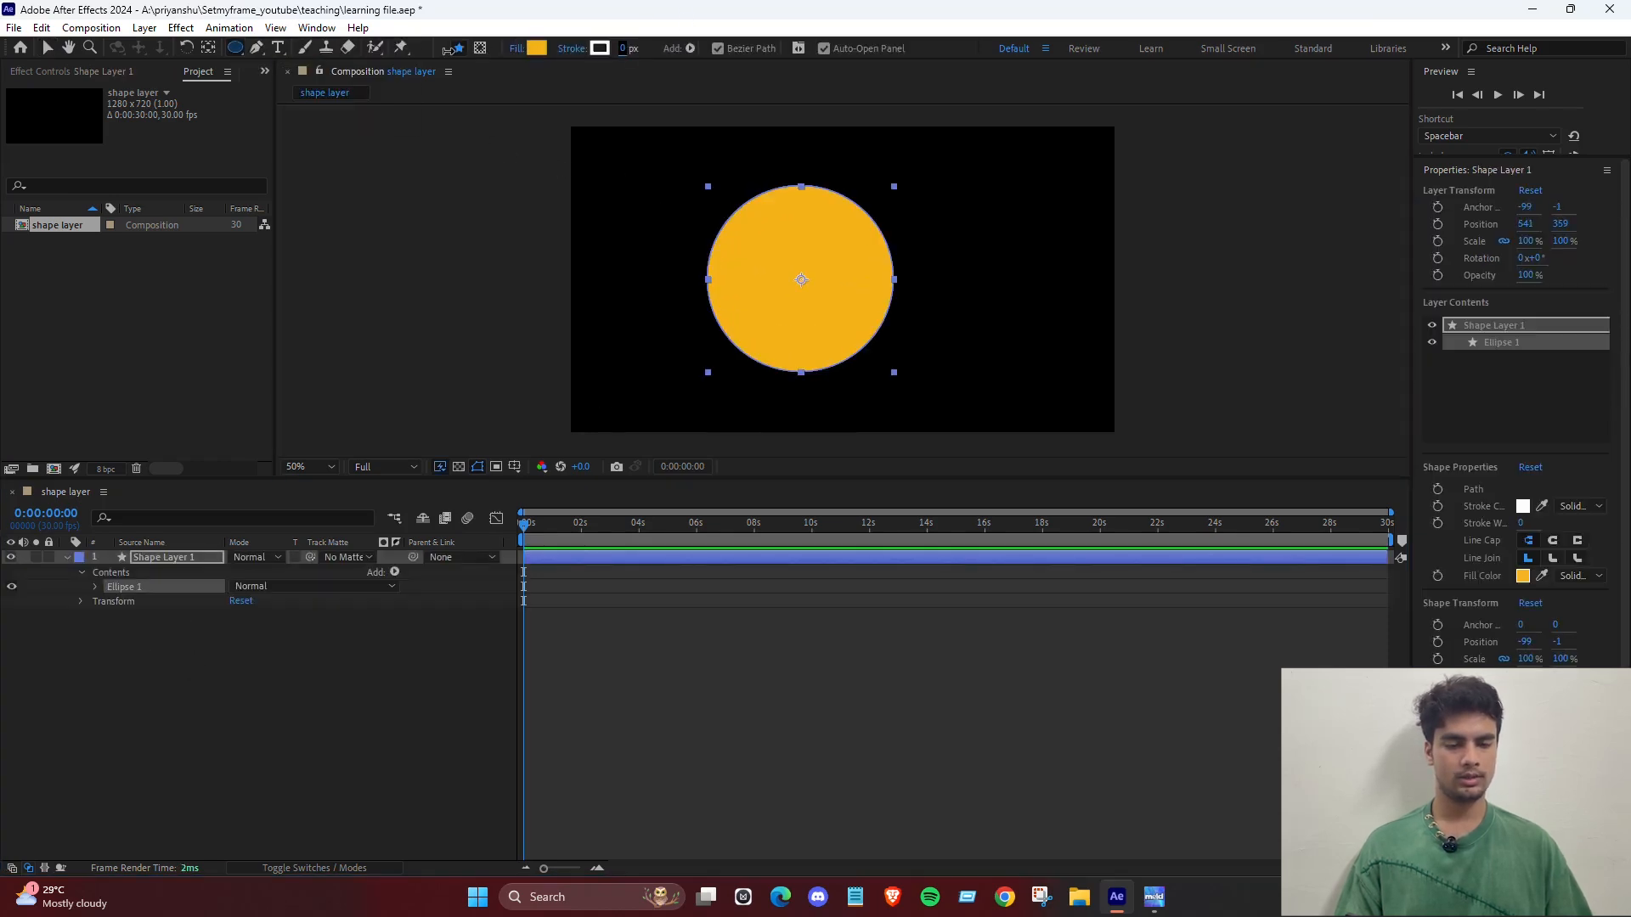
{"action": "key", "text": "v"}
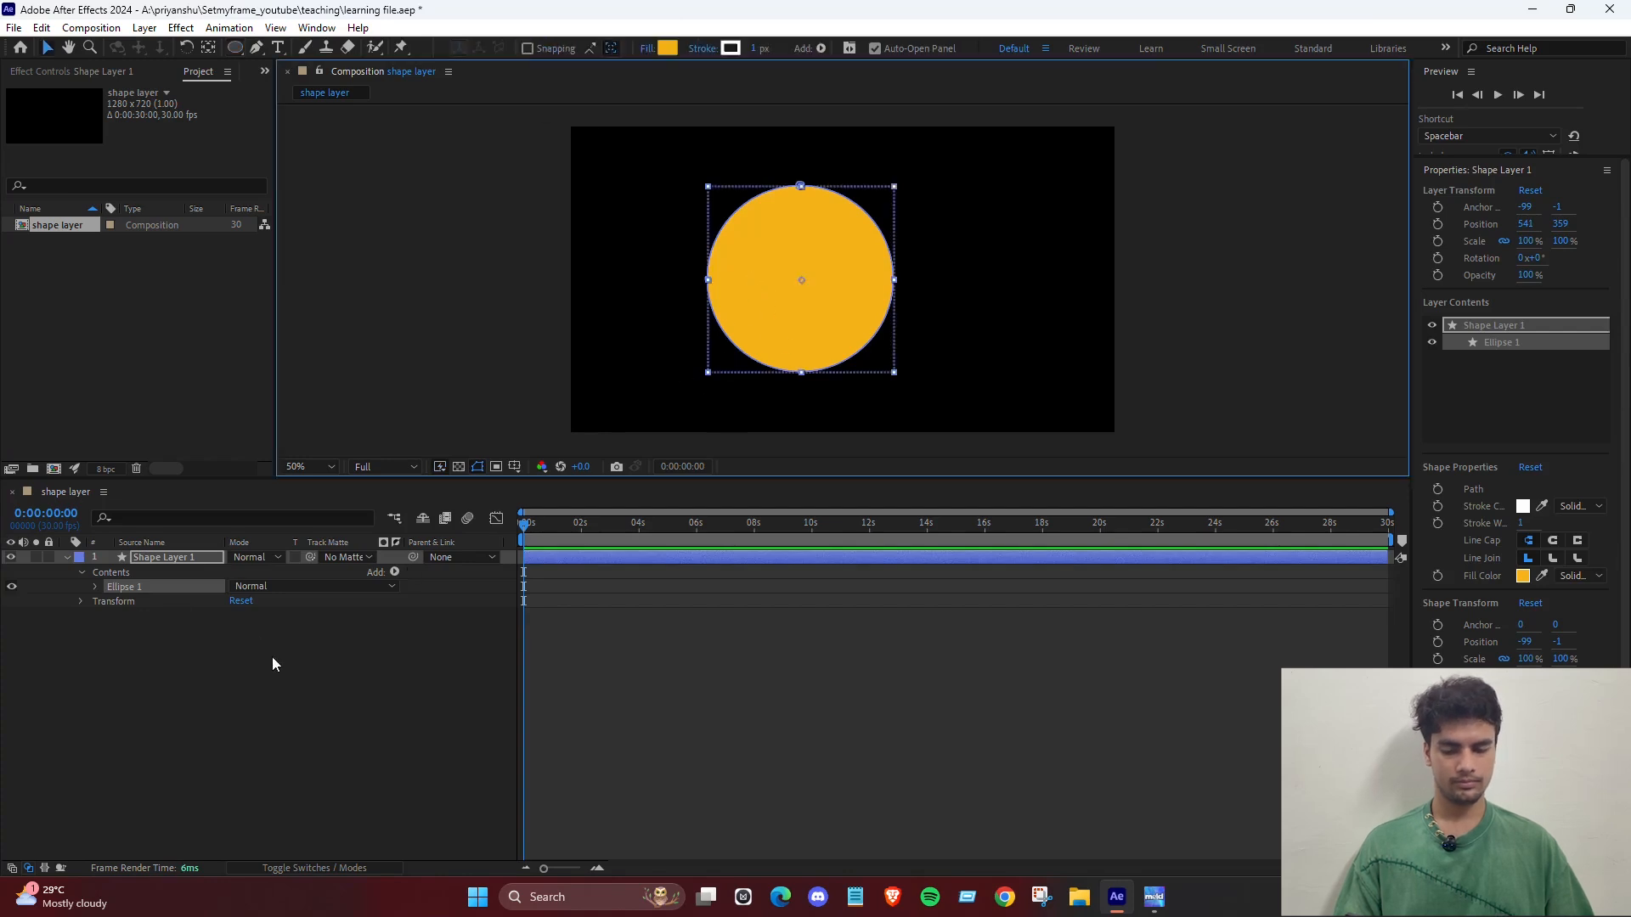
{"action": "left_click", "coordinate": [272, 656]}
{"action": "left_click", "coordinate": [192, 560]}
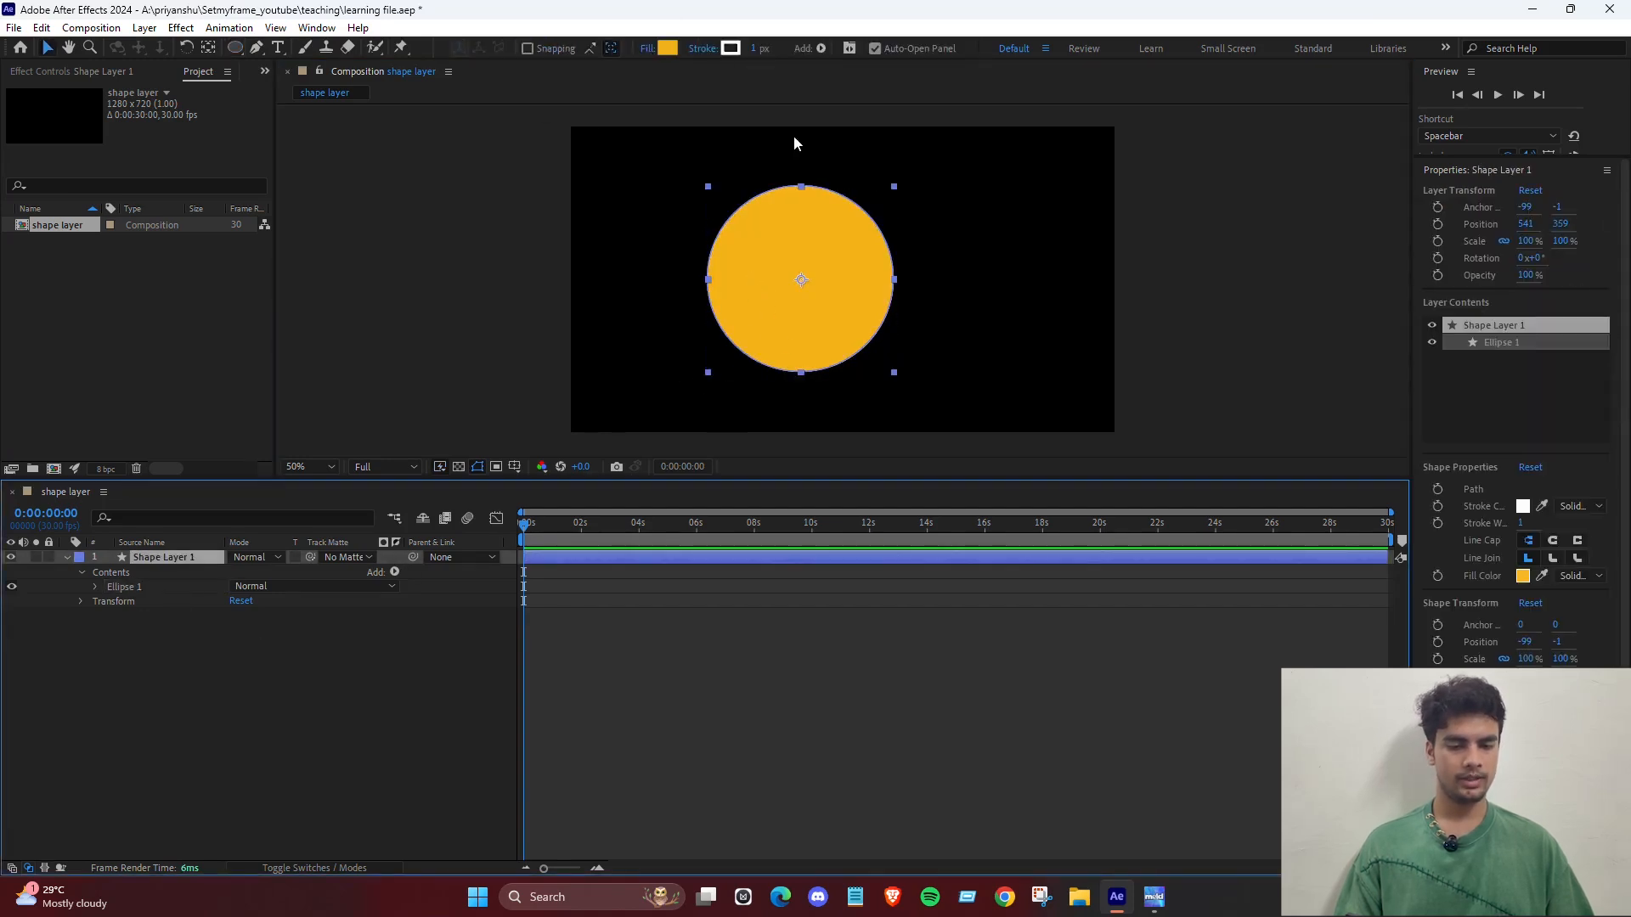
Expand the Ellipse 1 group and Path 1, and select the Path property to show its vertices.
{"action": "left_click", "coordinate": [95, 587]}
{"action": "left_click", "coordinate": [119, 604]}
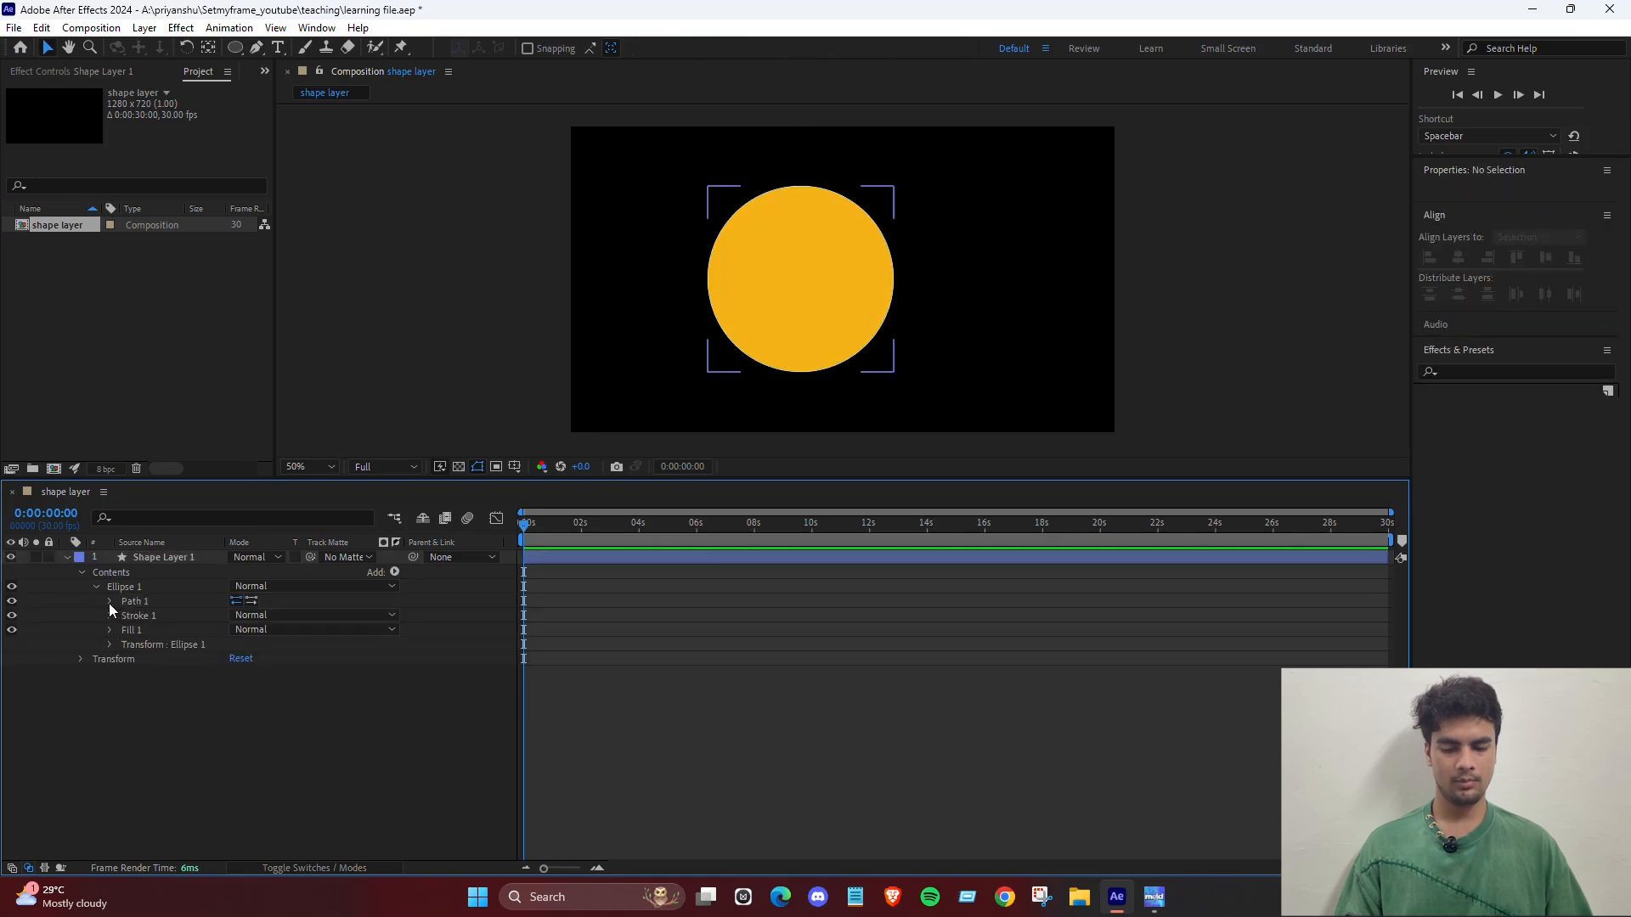
{"action": "left_click", "coordinate": [109, 602]}
{"action": "left_click", "coordinate": [160, 615]}
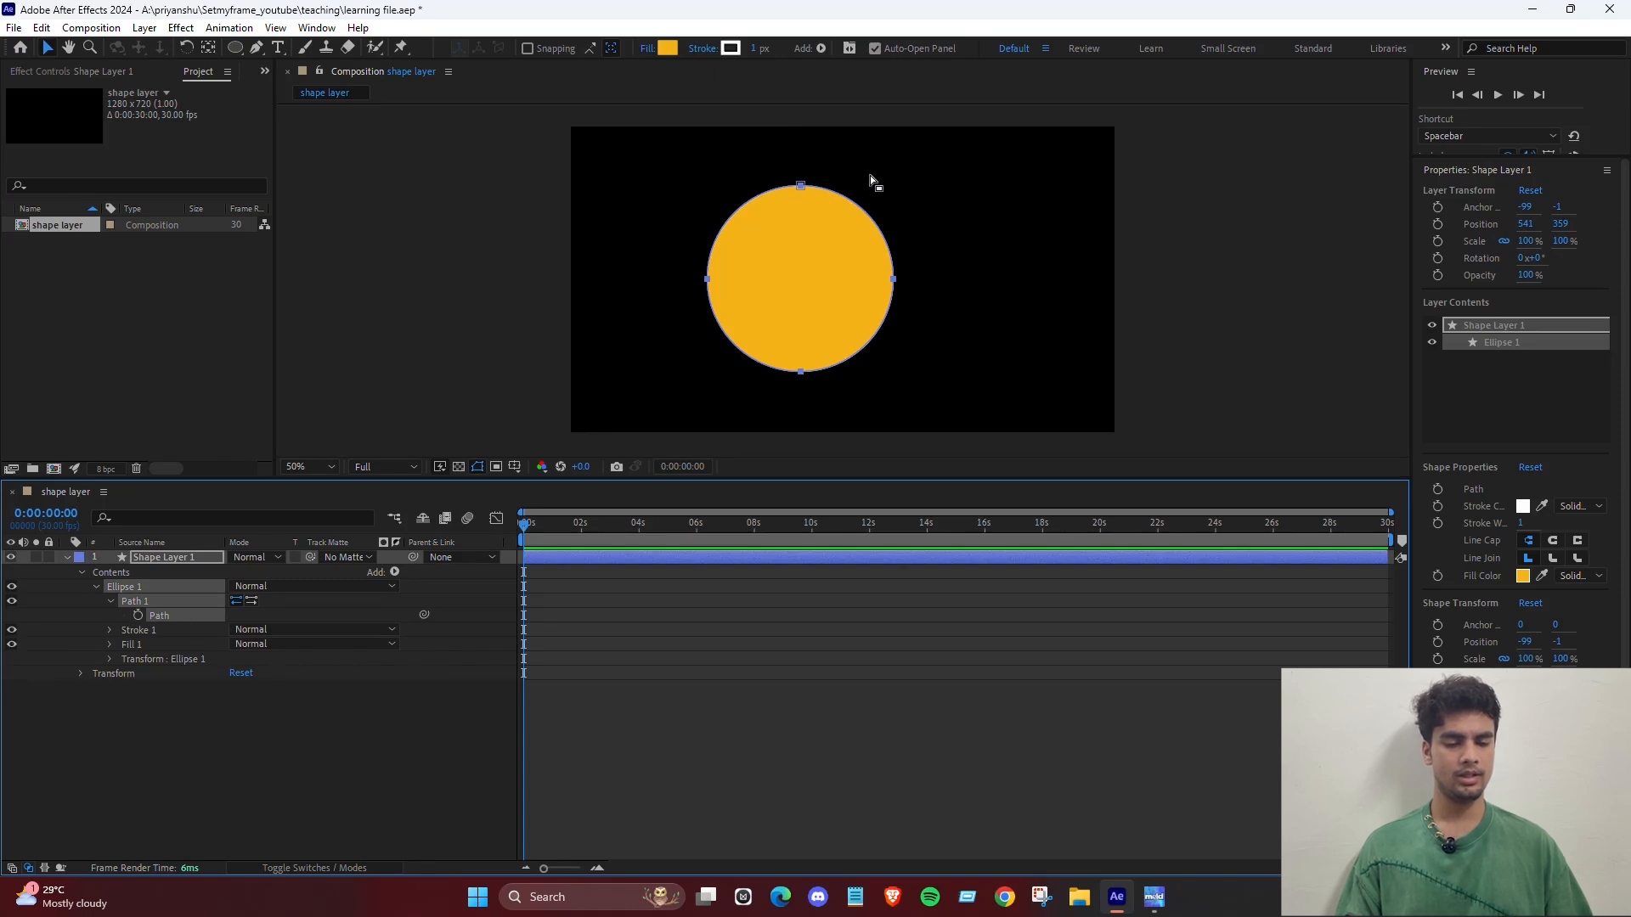
Try reshaping the circle by moving its top vertex below the centre and its left vertex downward, and undo both moves.
{"action": "left_click", "coordinate": [850, 182]}
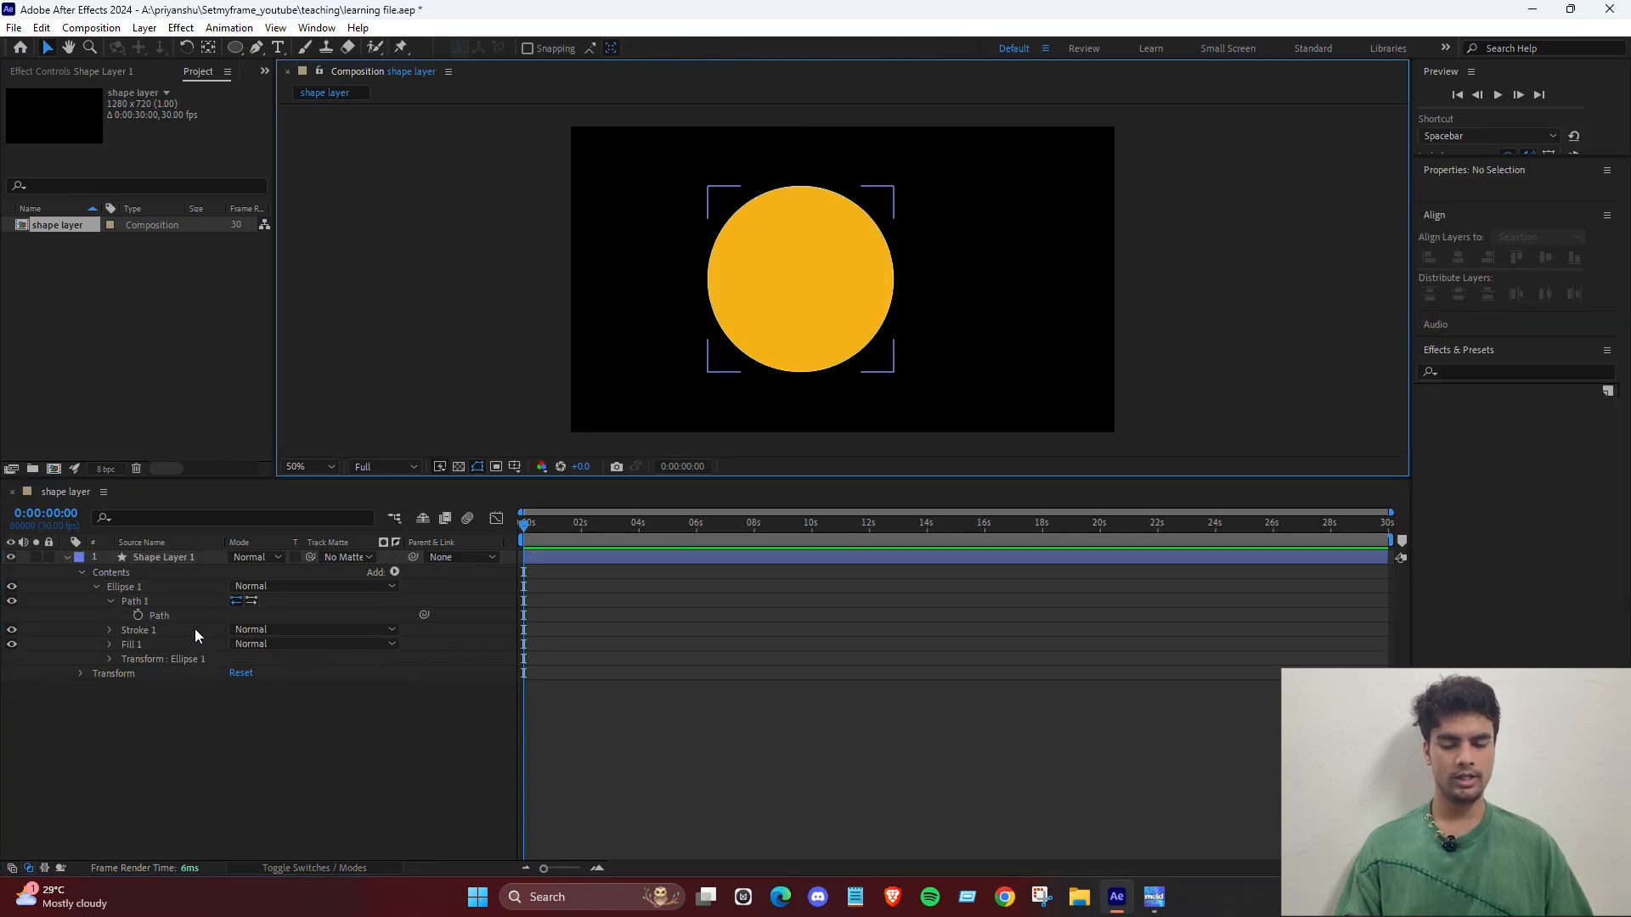
{"action": "double_click", "coordinate": [803, 181]}
{"action": "left_click", "coordinate": [801, 183]}
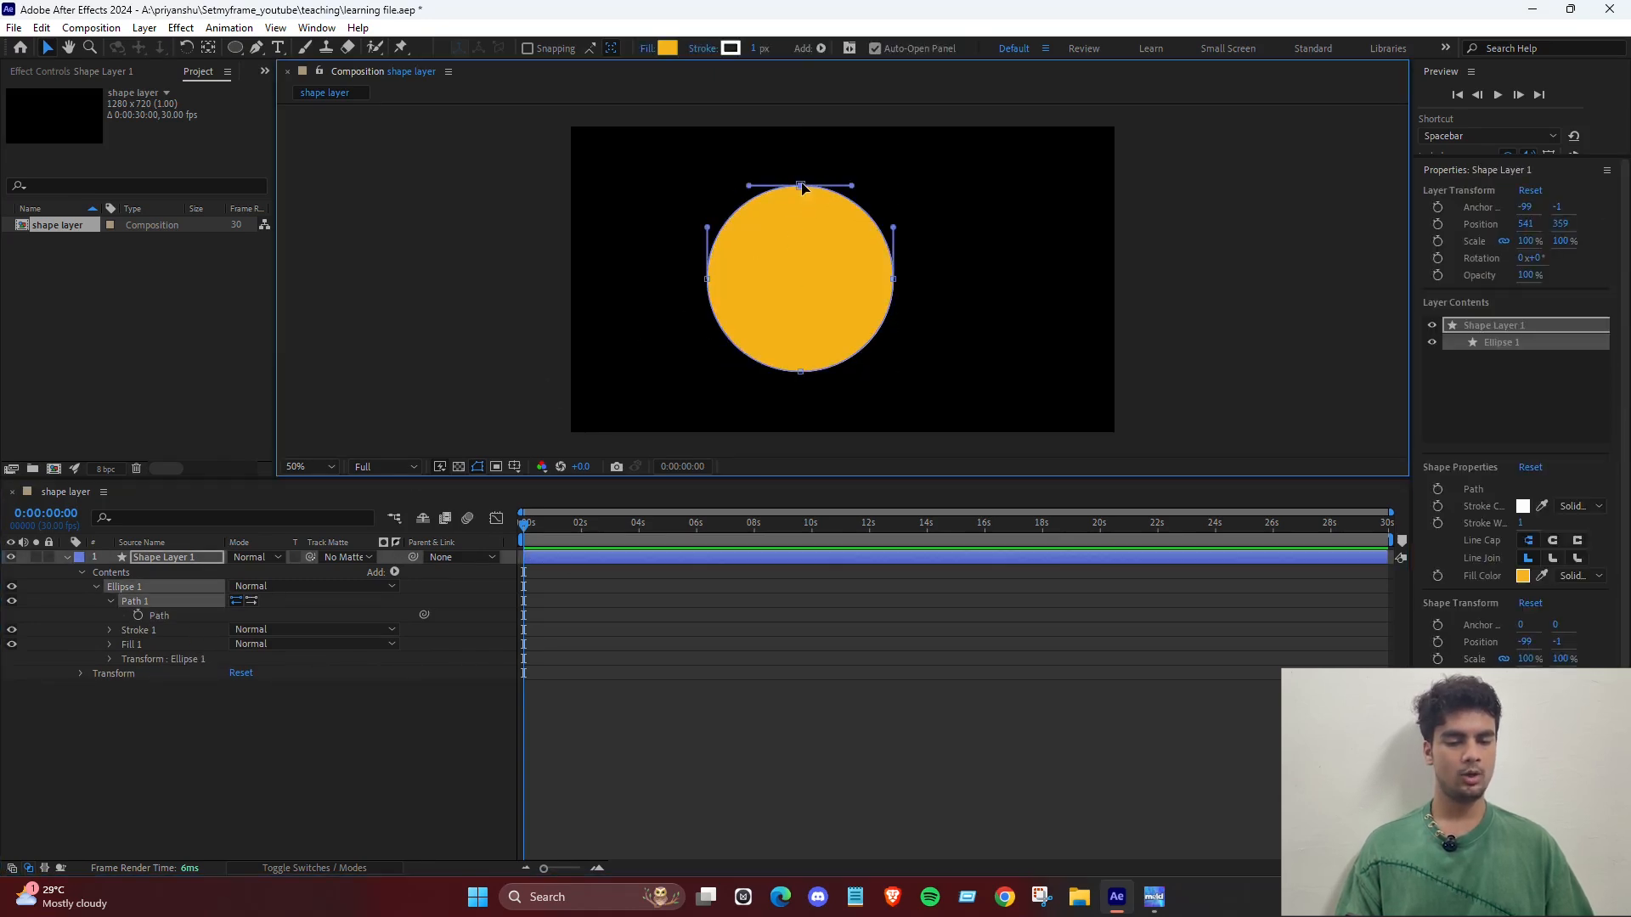
{"action": "left_click_drag", "start_coordinate": [801, 184], "coordinate": [799, 299]}
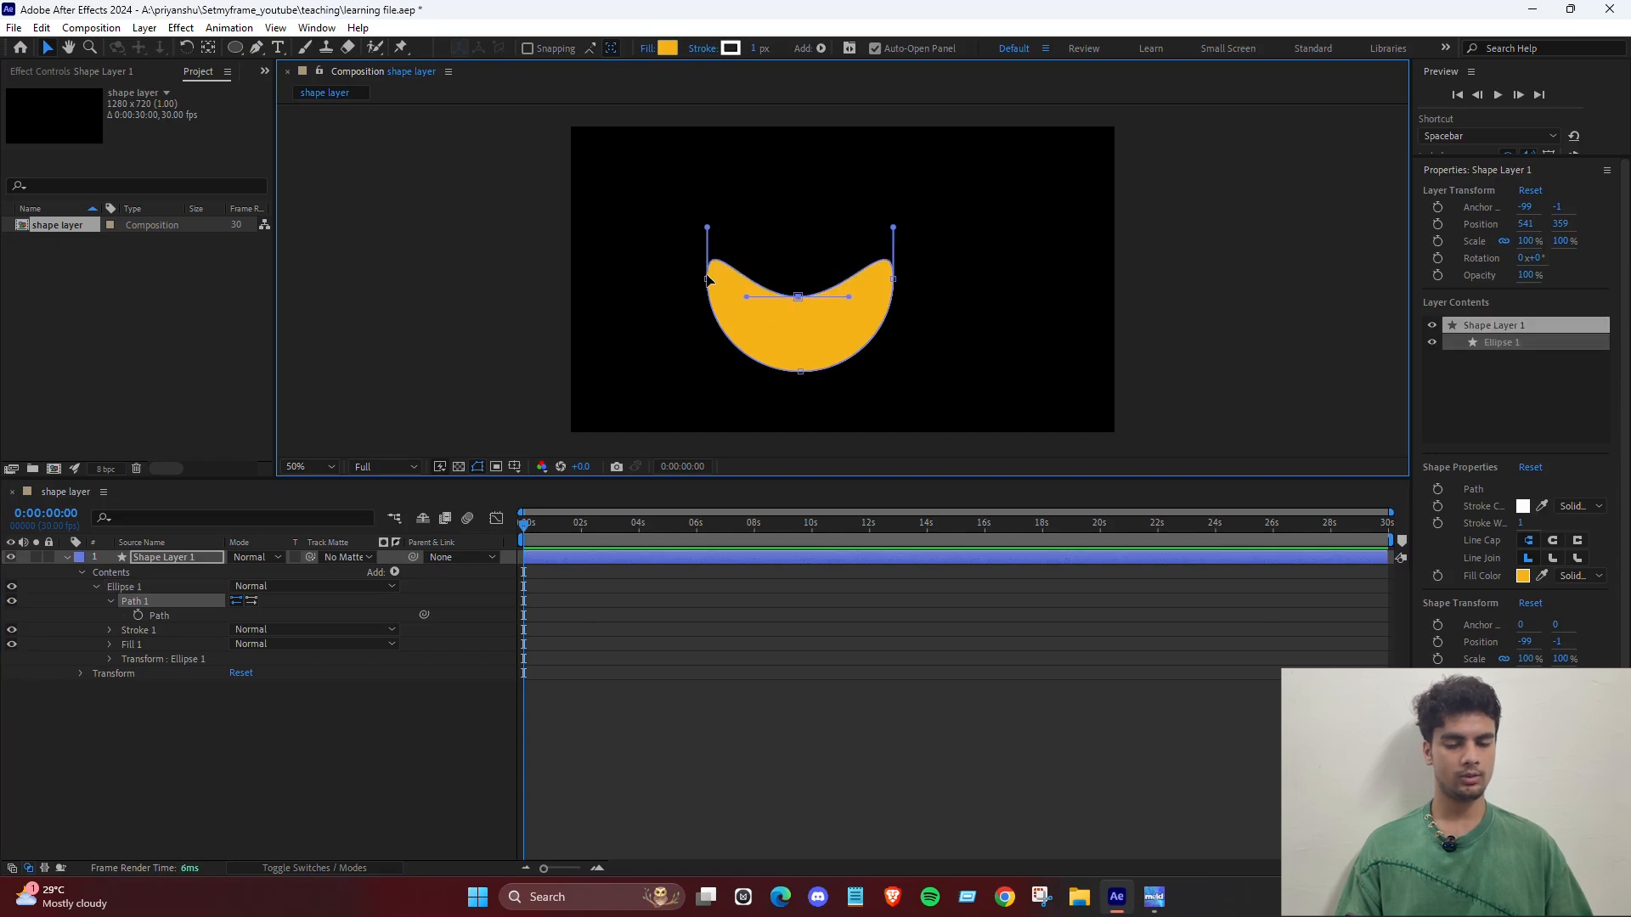
{"action": "left_click_drag", "start_coordinate": [707, 279], "coordinate": [728, 342]}
{"action": "key", "text": "ctrl+z"}
{"action": "key", "text": "ctrl+z"}
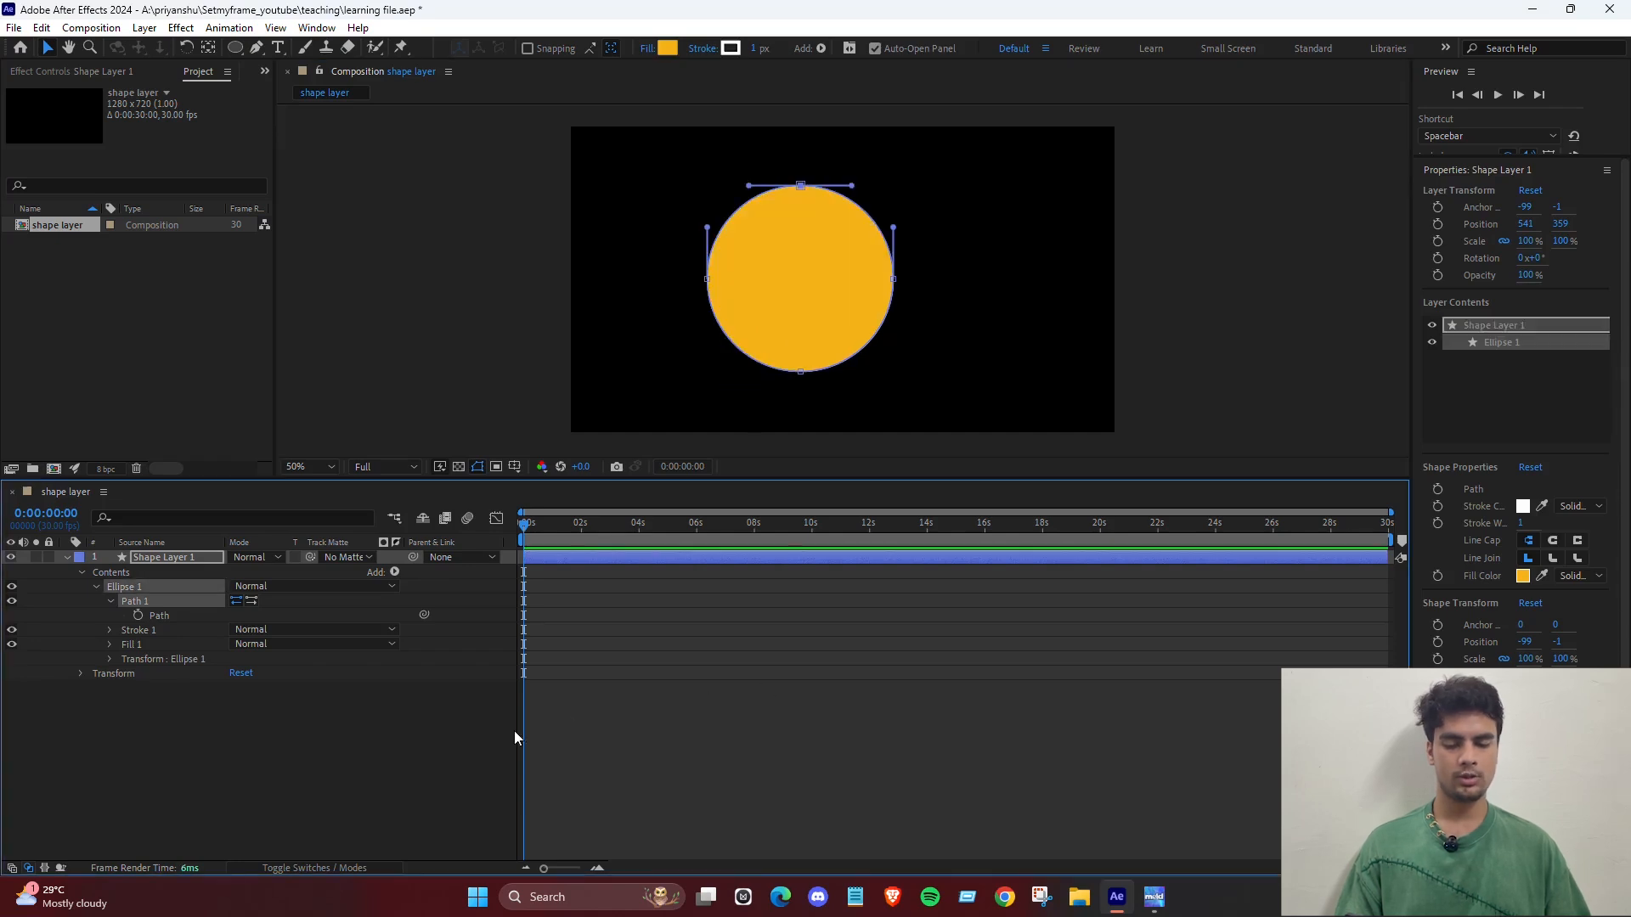
Set a keyframe for the Path property of Path 1 at 0:00:00:00.
{"action": "left_click", "coordinate": [139, 615]}
{"action": "left_click", "coordinate": [739, 756]}
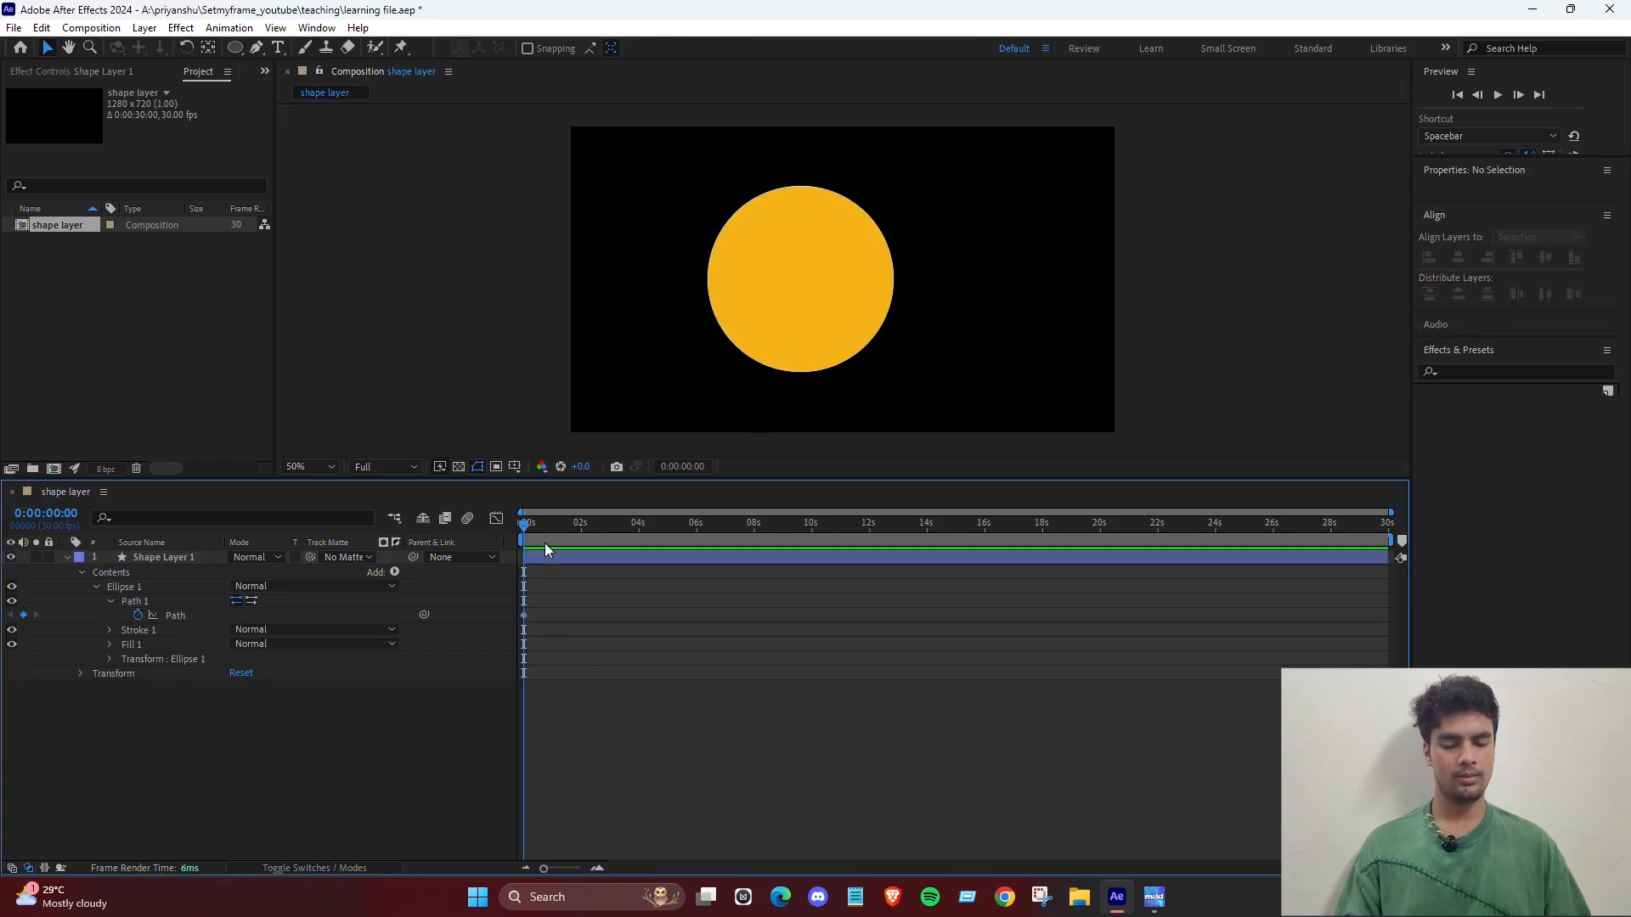
At 0:00:00:10, keyframe the Path with the circle's right vertex moved inward just past the centre to form a crescent.
{"action": "left_click", "coordinate": [831, 263]}
{"action": "mouse_move", "coordinate": [539, 529]}
{"action": "left_mouse_down"}
{"action": "mouse_move", "coordinate": [583, 540]}
{"action": "mouse_move", "coordinate": [549, 533]}
{"action": "left_mouse_up"}
{"action": "scroll", "coordinate": [543, 554], "scroll_direction": "up", "scroll_amount": 3}
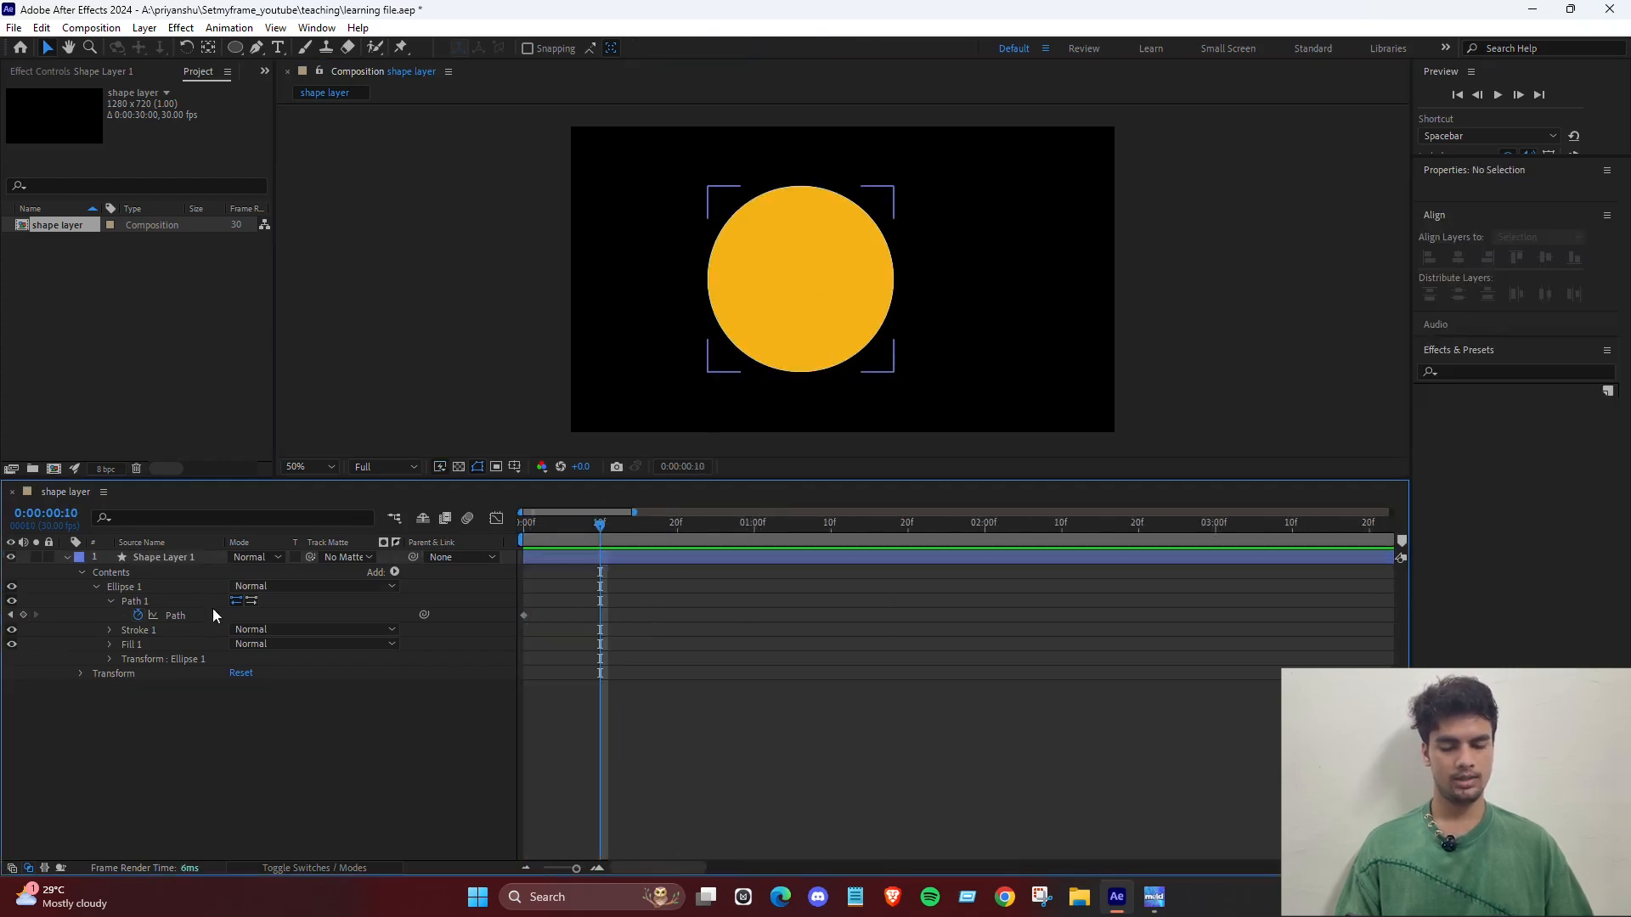
{"action": "left_click", "coordinate": [177, 616]}
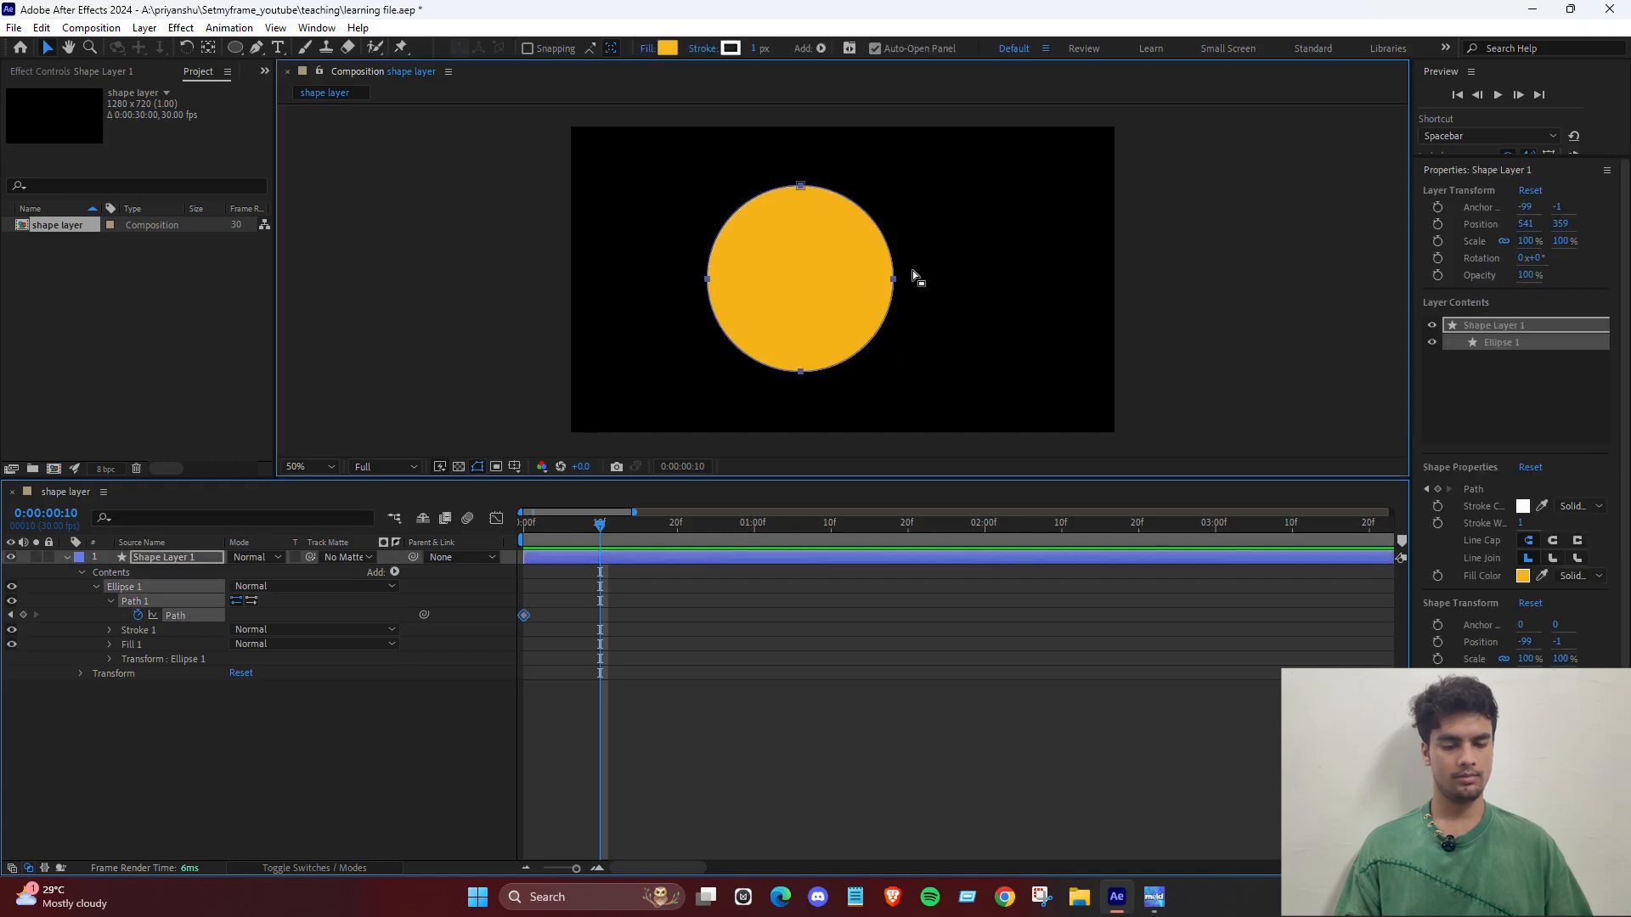
{"action": "left_click", "coordinate": [893, 278]}
{"action": "left_click_drag", "start_coordinate": [892, 278], "coordinate": [775, 276]}
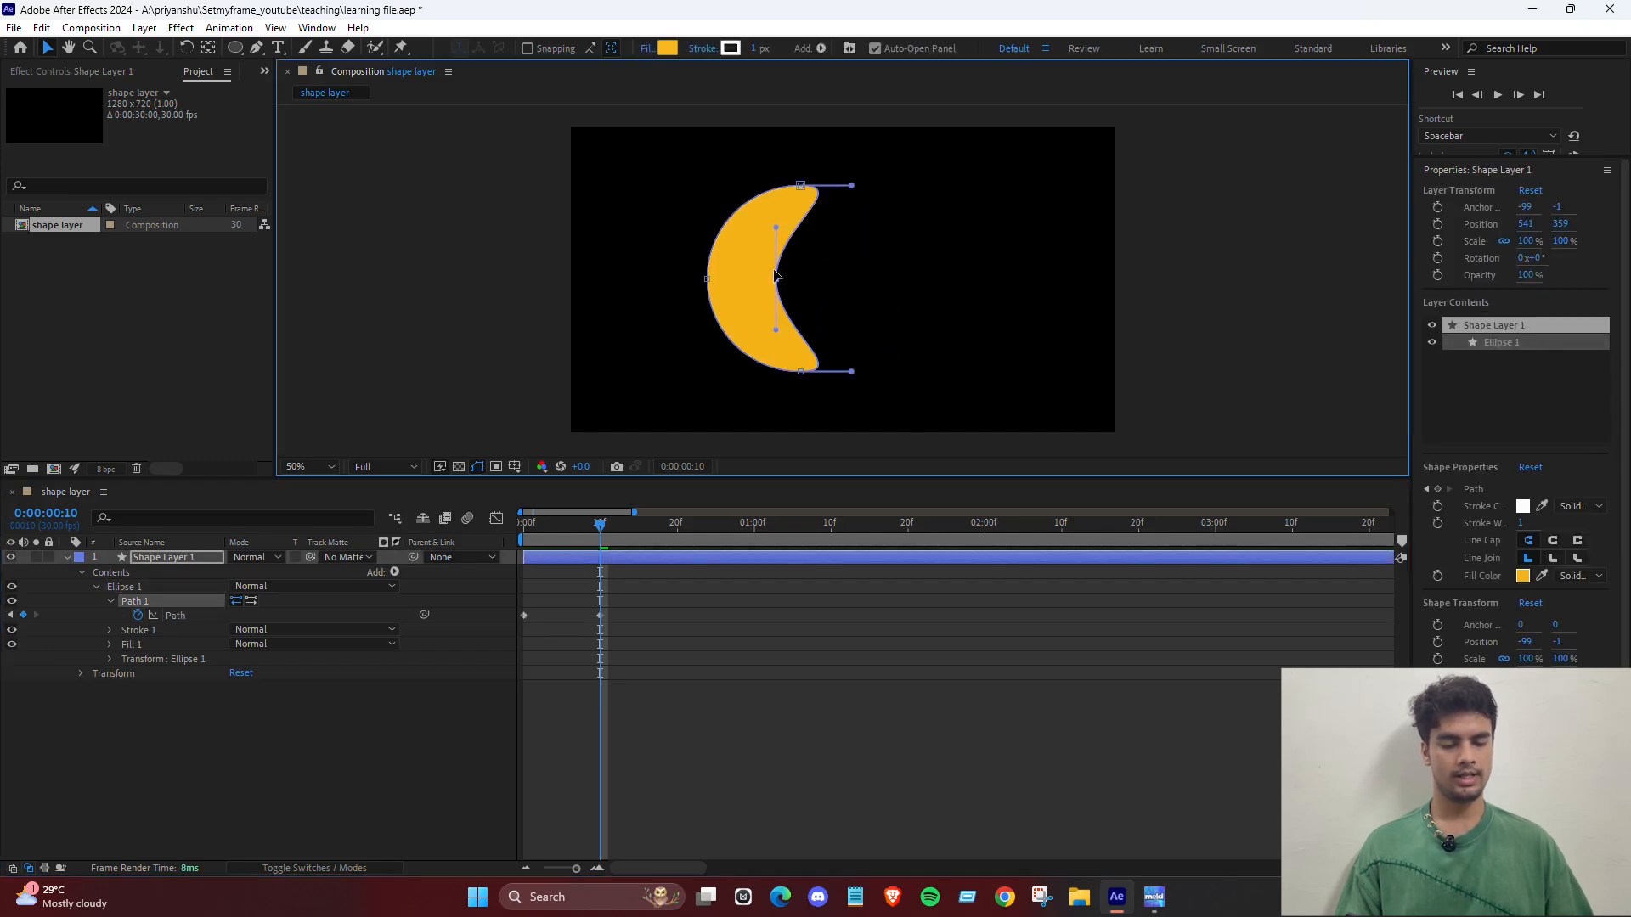
{"action": "left_click", "coordinate": [884, 292]}
At 0:00:00:20, move the path's left vertex inward to meet the right one and shift the top vertex slightly left.
{"action": "left_click", "coordinate": [655, 615]}
{"action": "left_click_drag", "start_coordinate": [654, 531], "coordinate": [675, 534]}
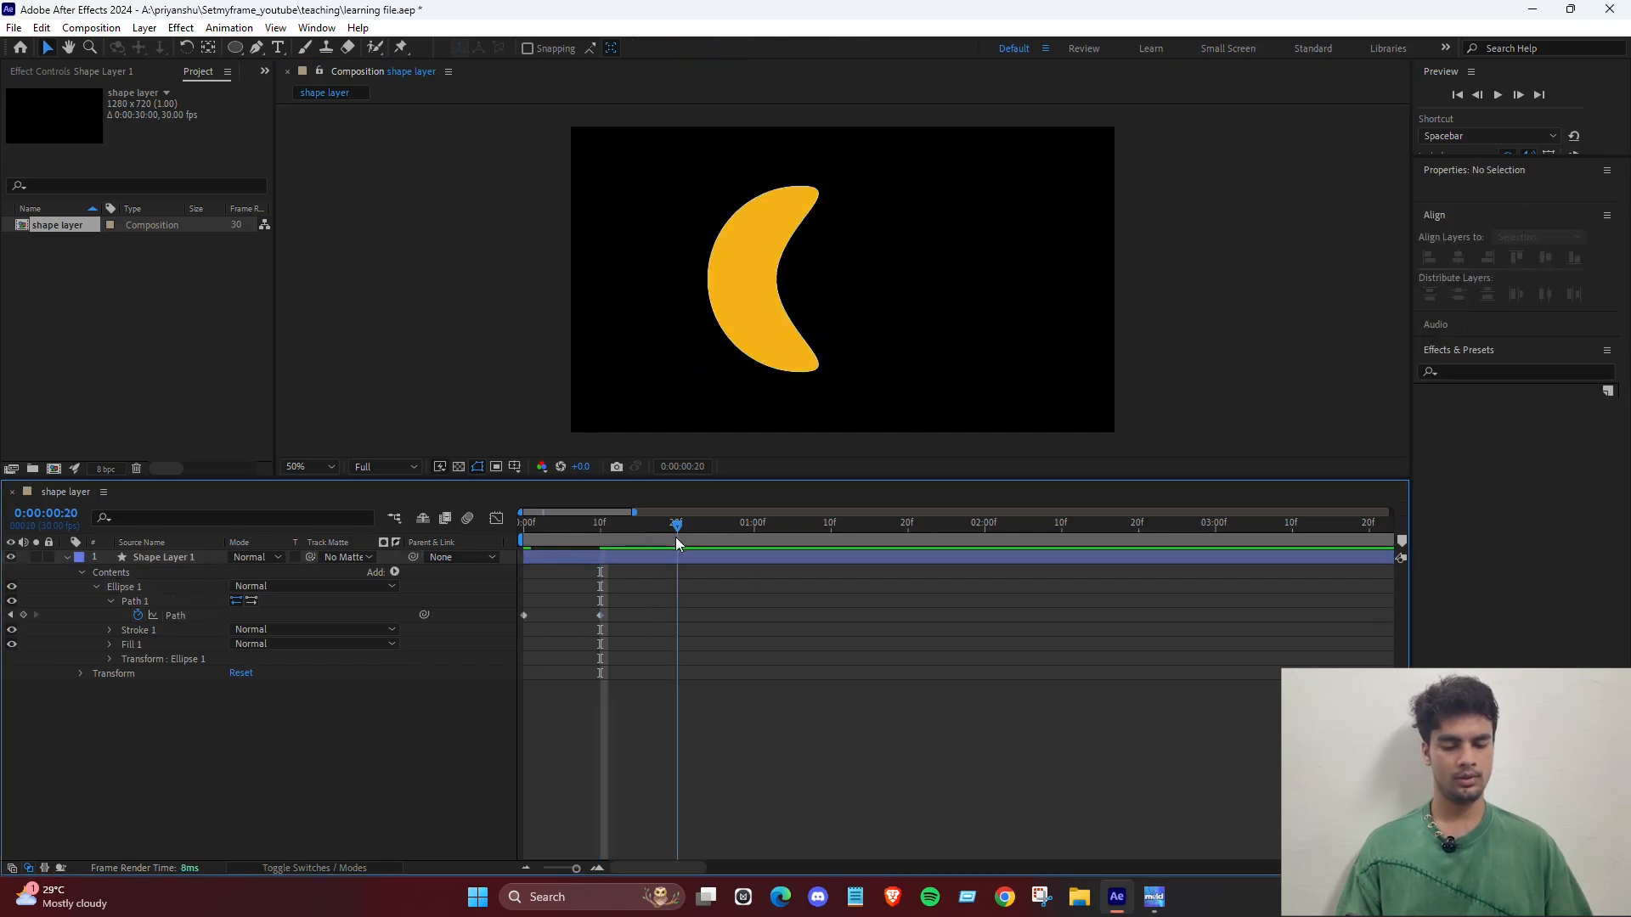
{"action": "left_click", "coordinate": [599, 615]}
{"action": "left_click", "coordinate": [714, 289]}
{"action": "left_click_drag", "start_coordinate": [714, 284], "coordinate": [776, 281]}
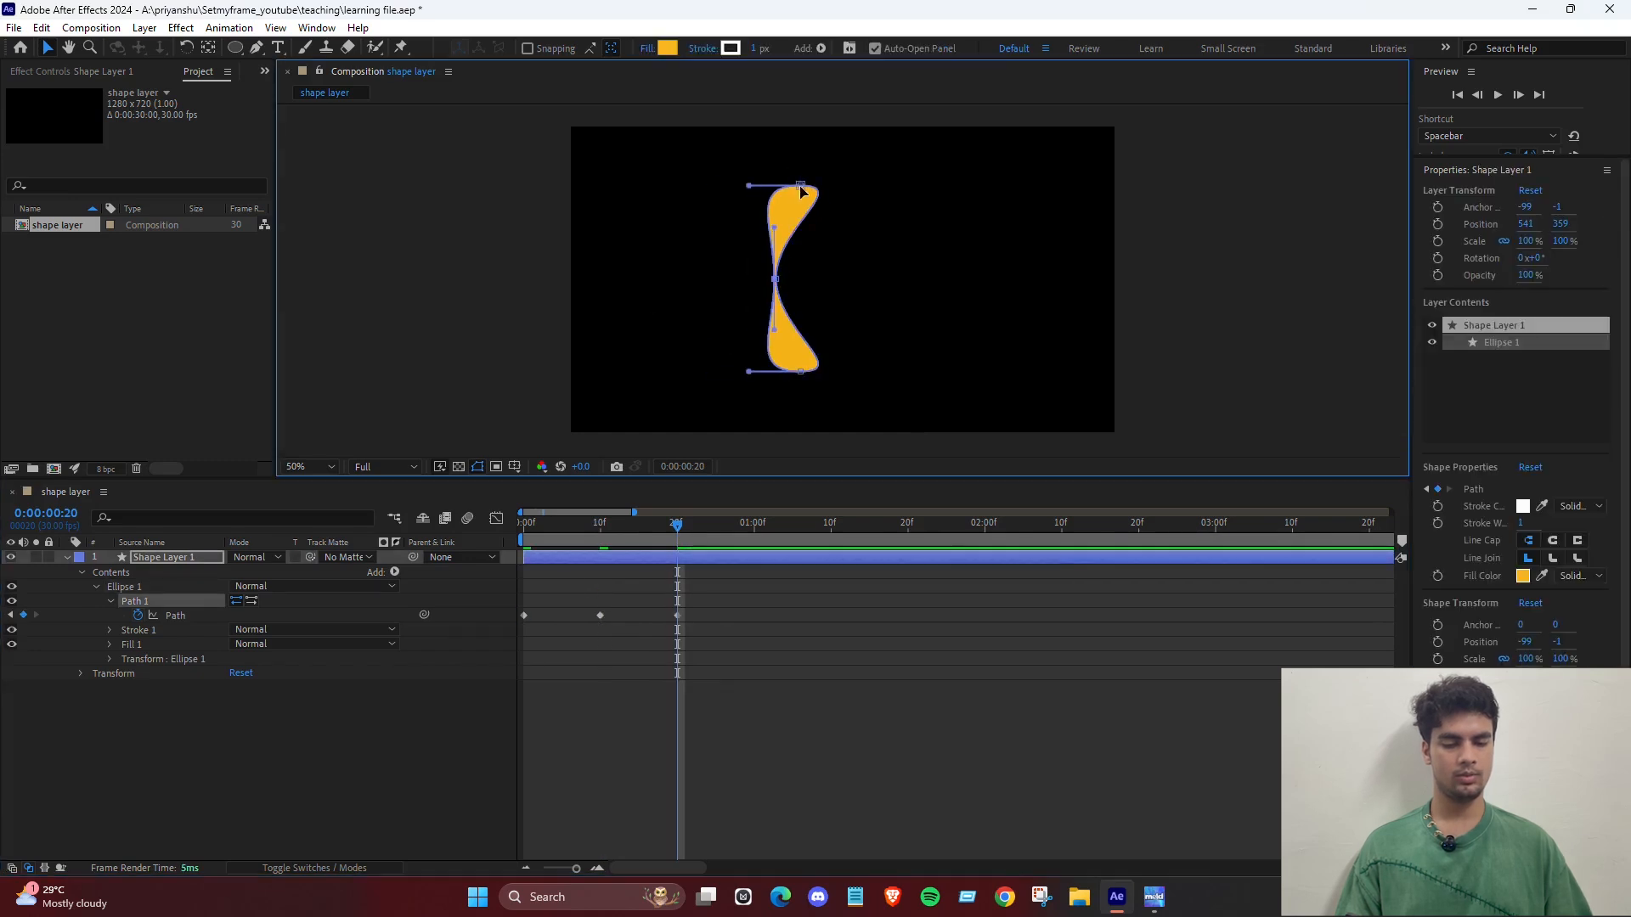
{"action": "left_click_drag", "start_coordinate": [801, 187], "coordinate": [767, 187]}
Copy the first Path keyframe and paste it at 0:00:01:10 so the animation ends on the full circle.
{"action": "left_click_drag", "start_coordinate": [839, 531], "coordinate": [833, 543]}
{"action": "left_click_drag", "start_coordinate": [591, 597], "coordinate": [519, 639]}
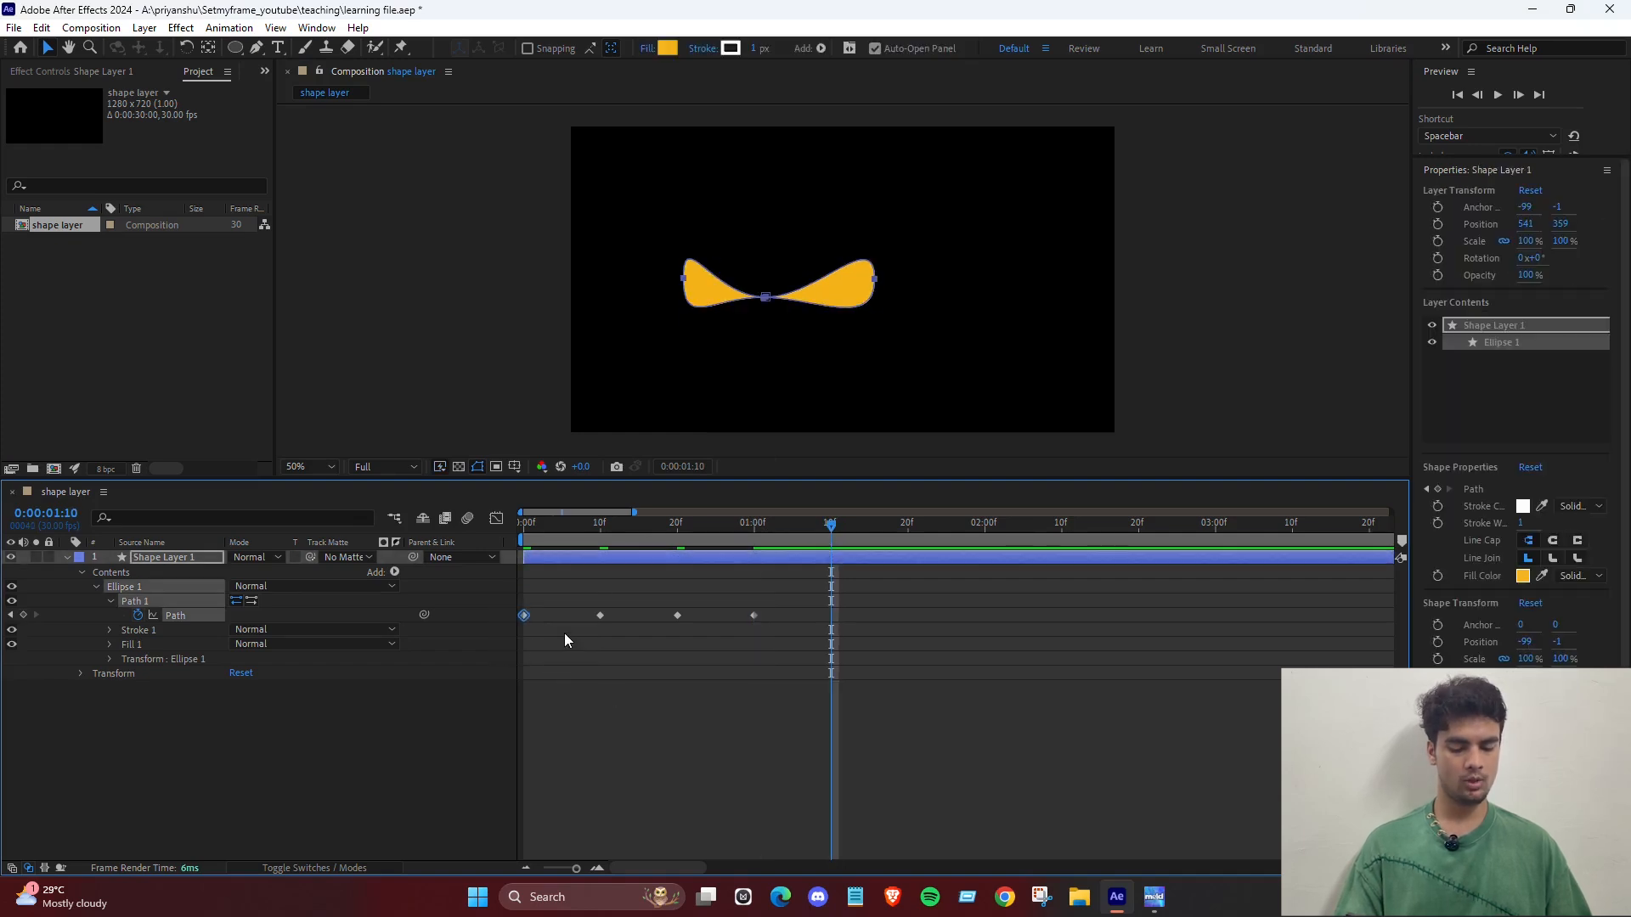
{"action": "key", "text": "ctrl+c"}
{"action": "key", "text": "ctrl+v"}
{"action": "left_click", "coordinate": [963, 748]}
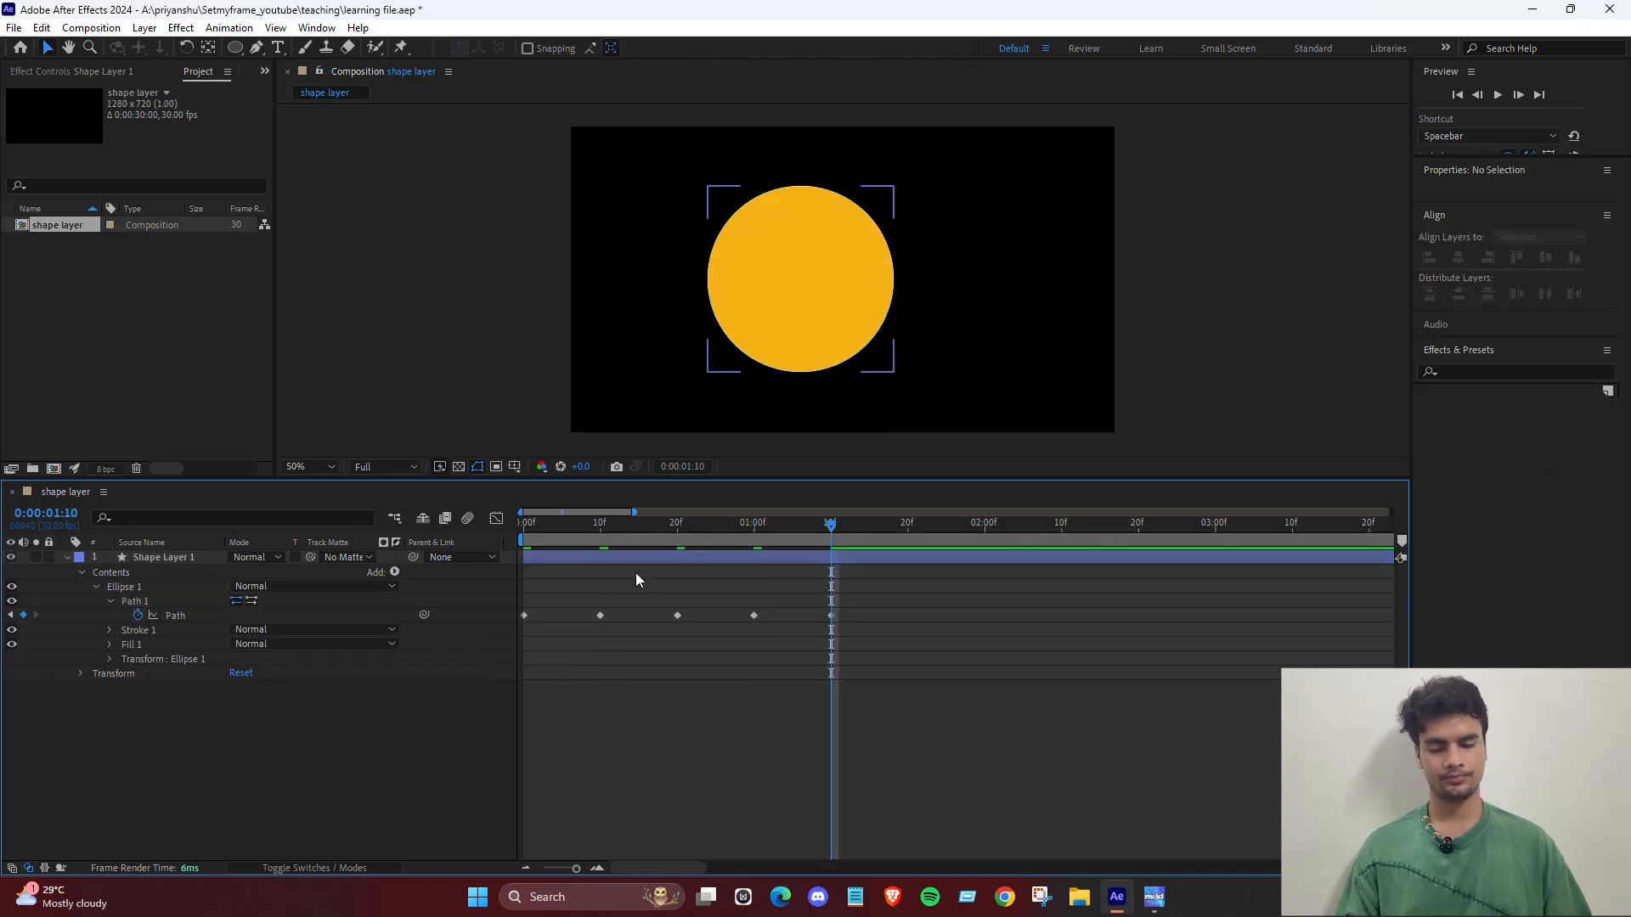
End the work area at 0:00:01:10 and preview the path animation.
{"action": "left_click_drag", "start_coordinate": [656, 528], "coordinate": [523, 527]}
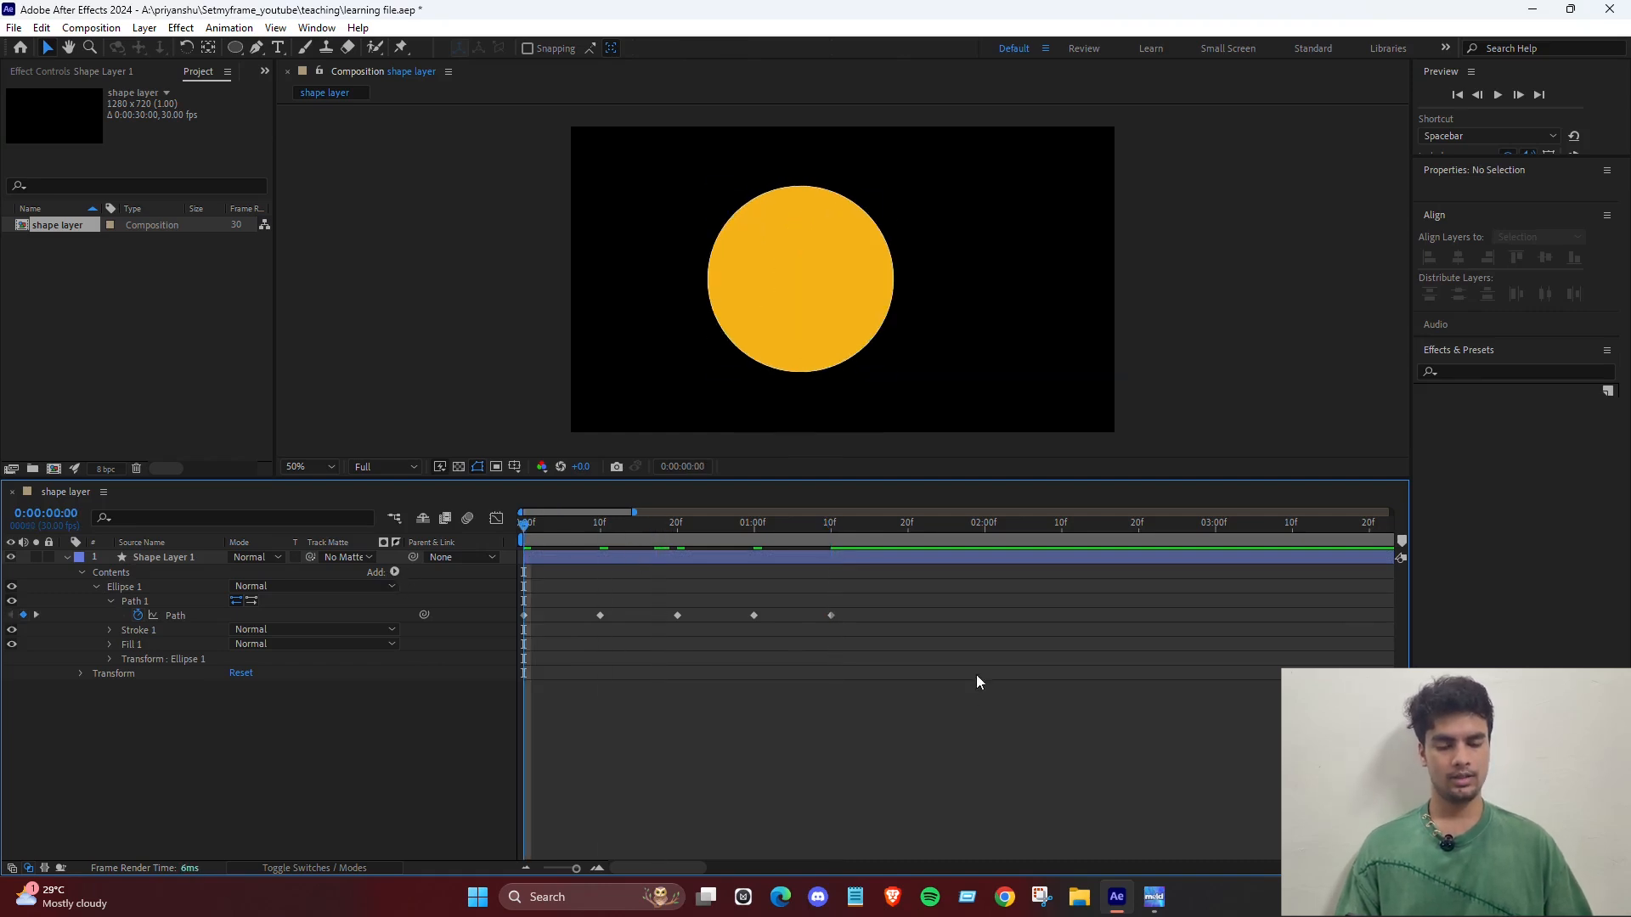
{"action": "left_click", "coordinate": [832, 528]}
{"action": "key", "text": "n"}
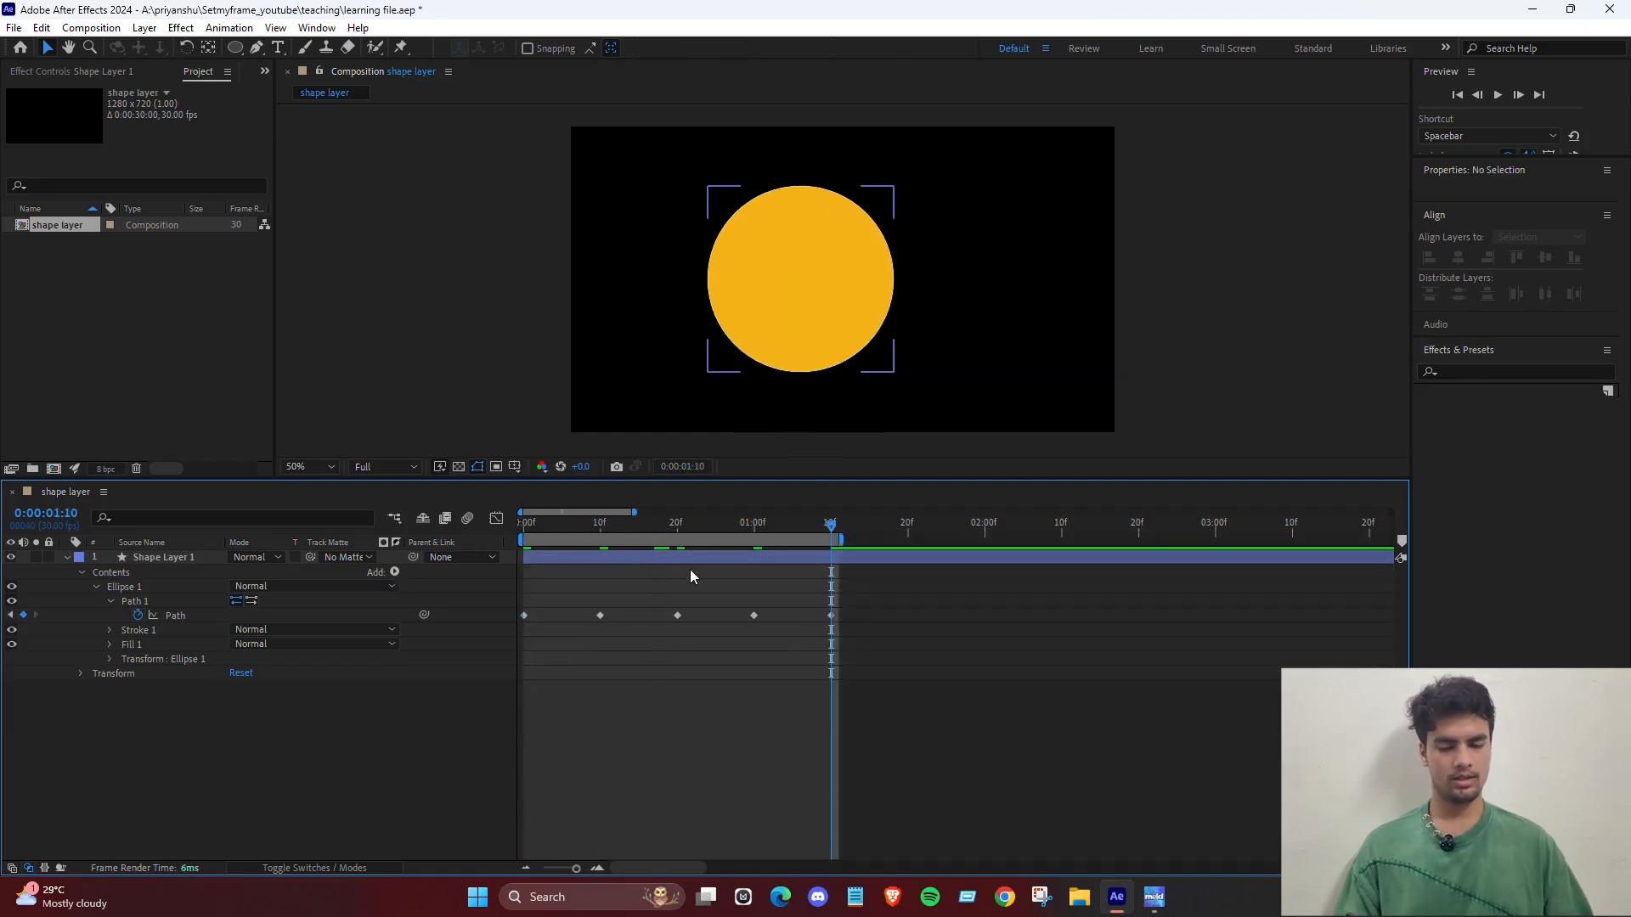
{"action": "key", "text": "space"}
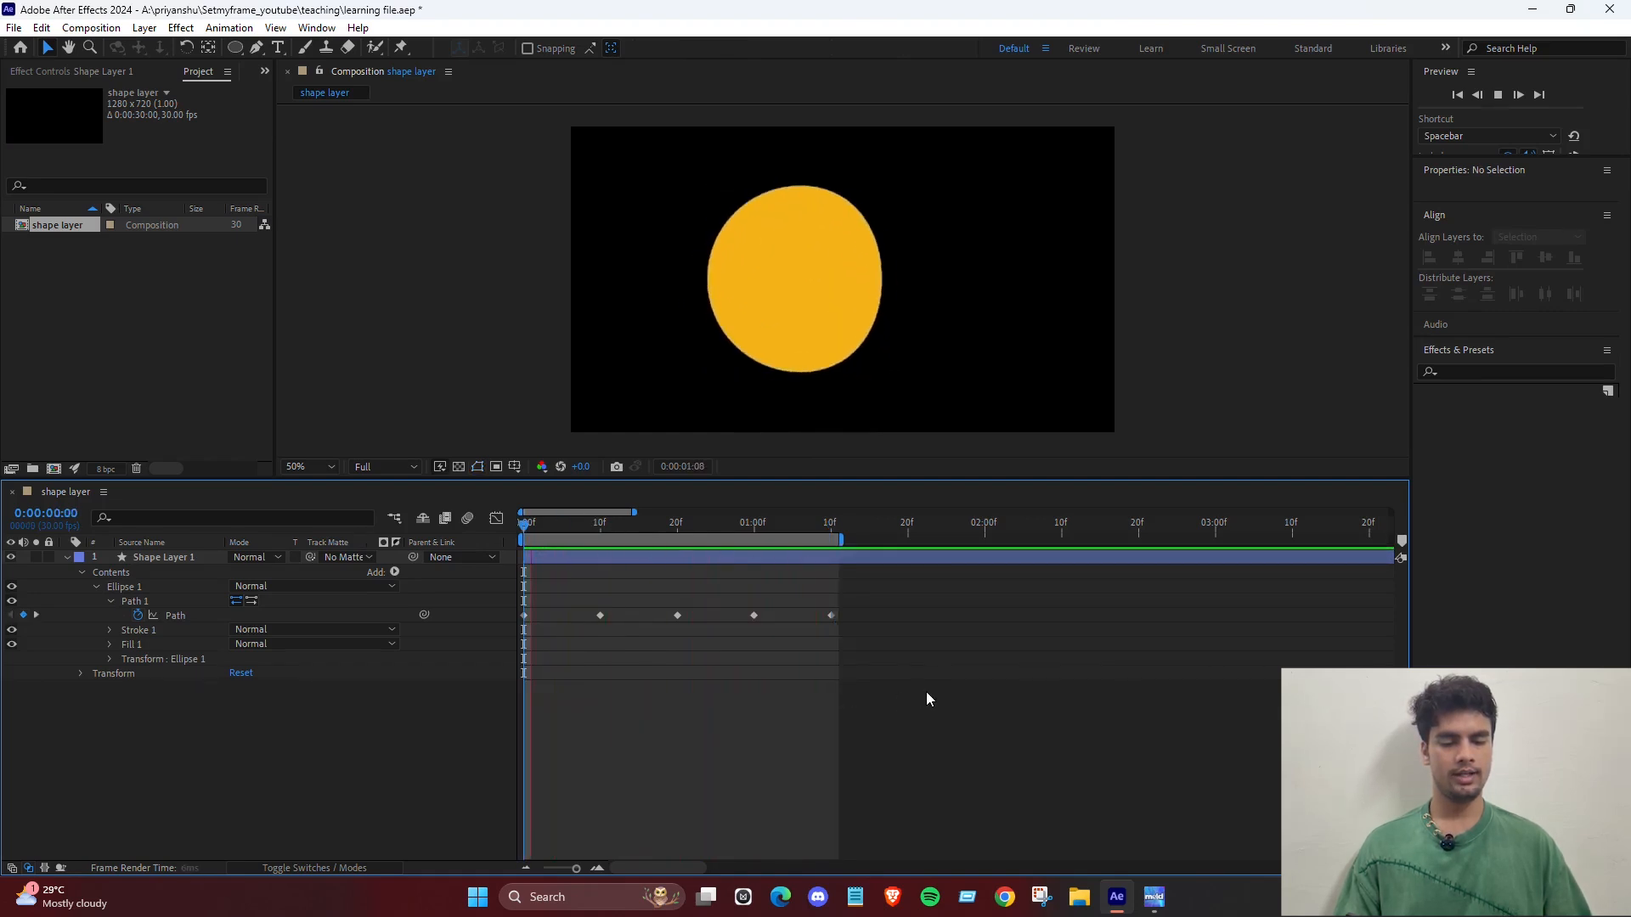
{"action": "key", "text": "space"}
Extend the work area well beyond the keyframes and stretch all five Path keyframes proportionally until the last sits at about 0:00:02:20.
{"action": "scroll", "coordinate": [803, 612], "scroll_direction": "down", "scroll_amount": 3}
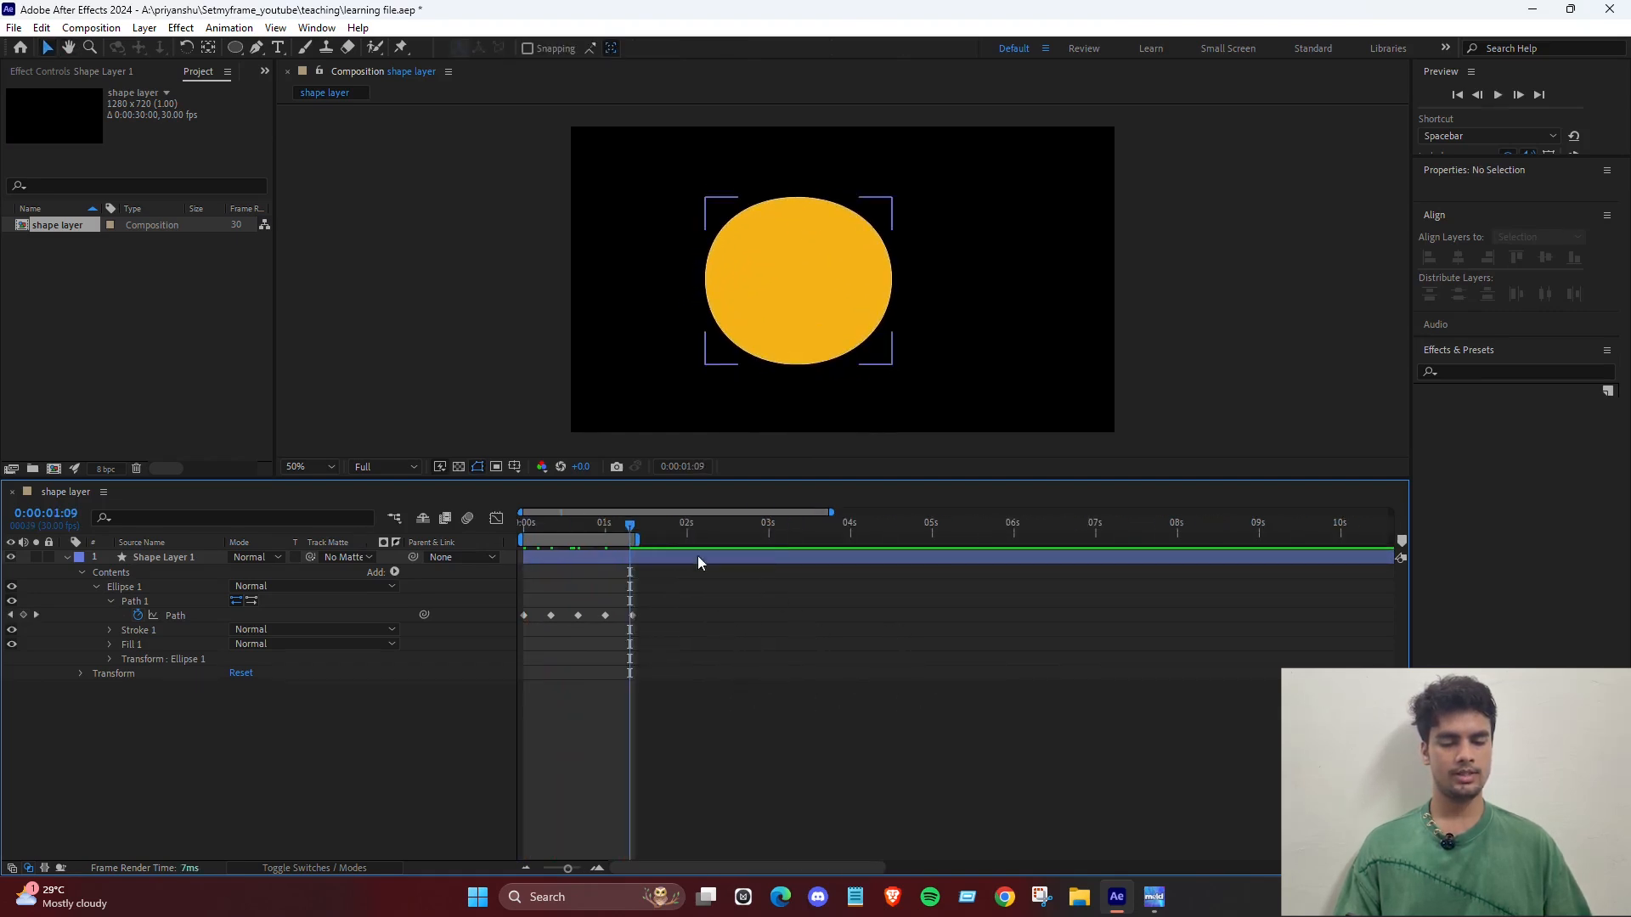
{"action": "left_click_drag", "start_coordinate": [637, 540], "coordinate": [1387, 541]}
{"action": "left_click_drag", "start_coordinate": [667, 596], "coordinate": [510, 684]}
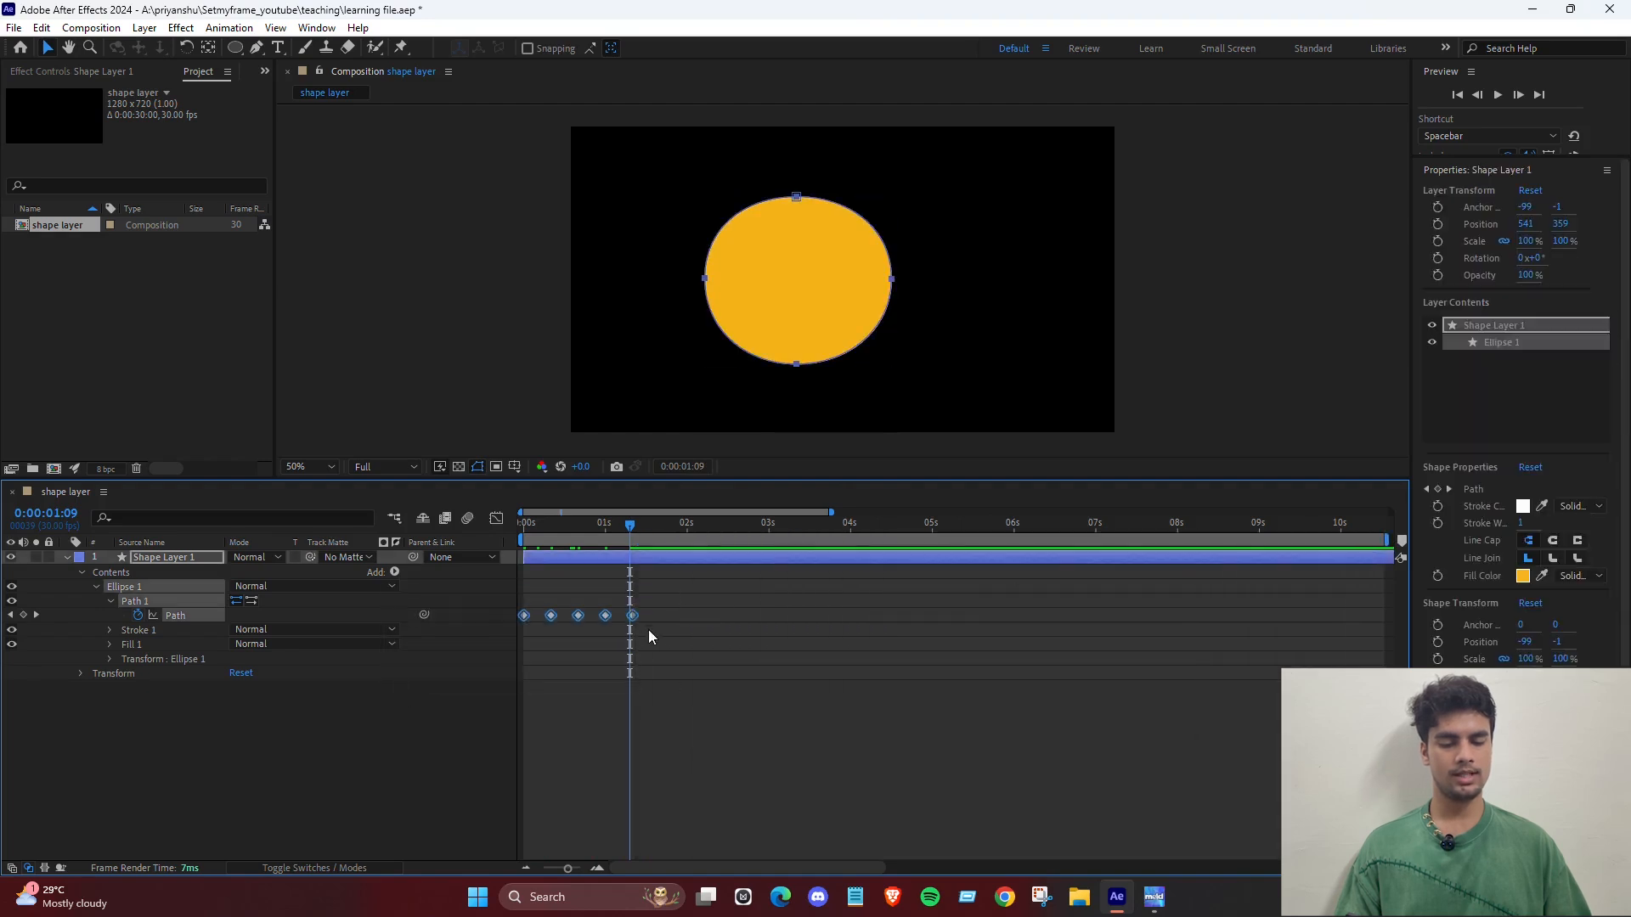
{"action": "left_click_drag", "start_coordinate": [632, 617], "coordinate": [743, 619]}
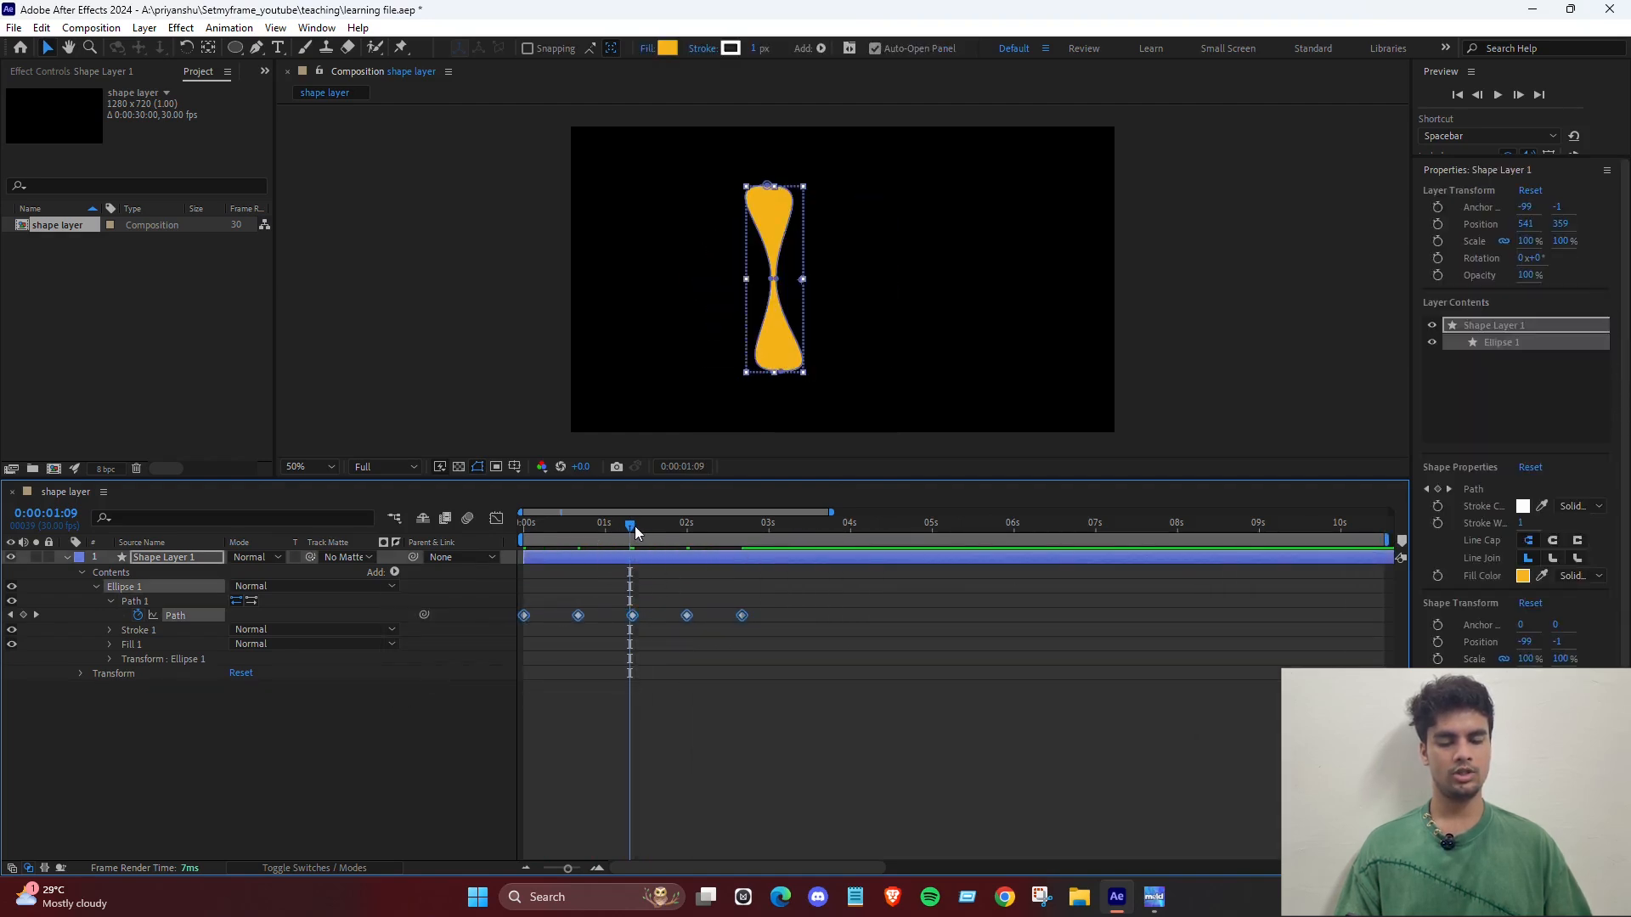
Preview the slowed path animation from the start of the composition.
{"action": "key", "text": "Home"}
{"action": "left_click", "coordinate": [736, 738]}
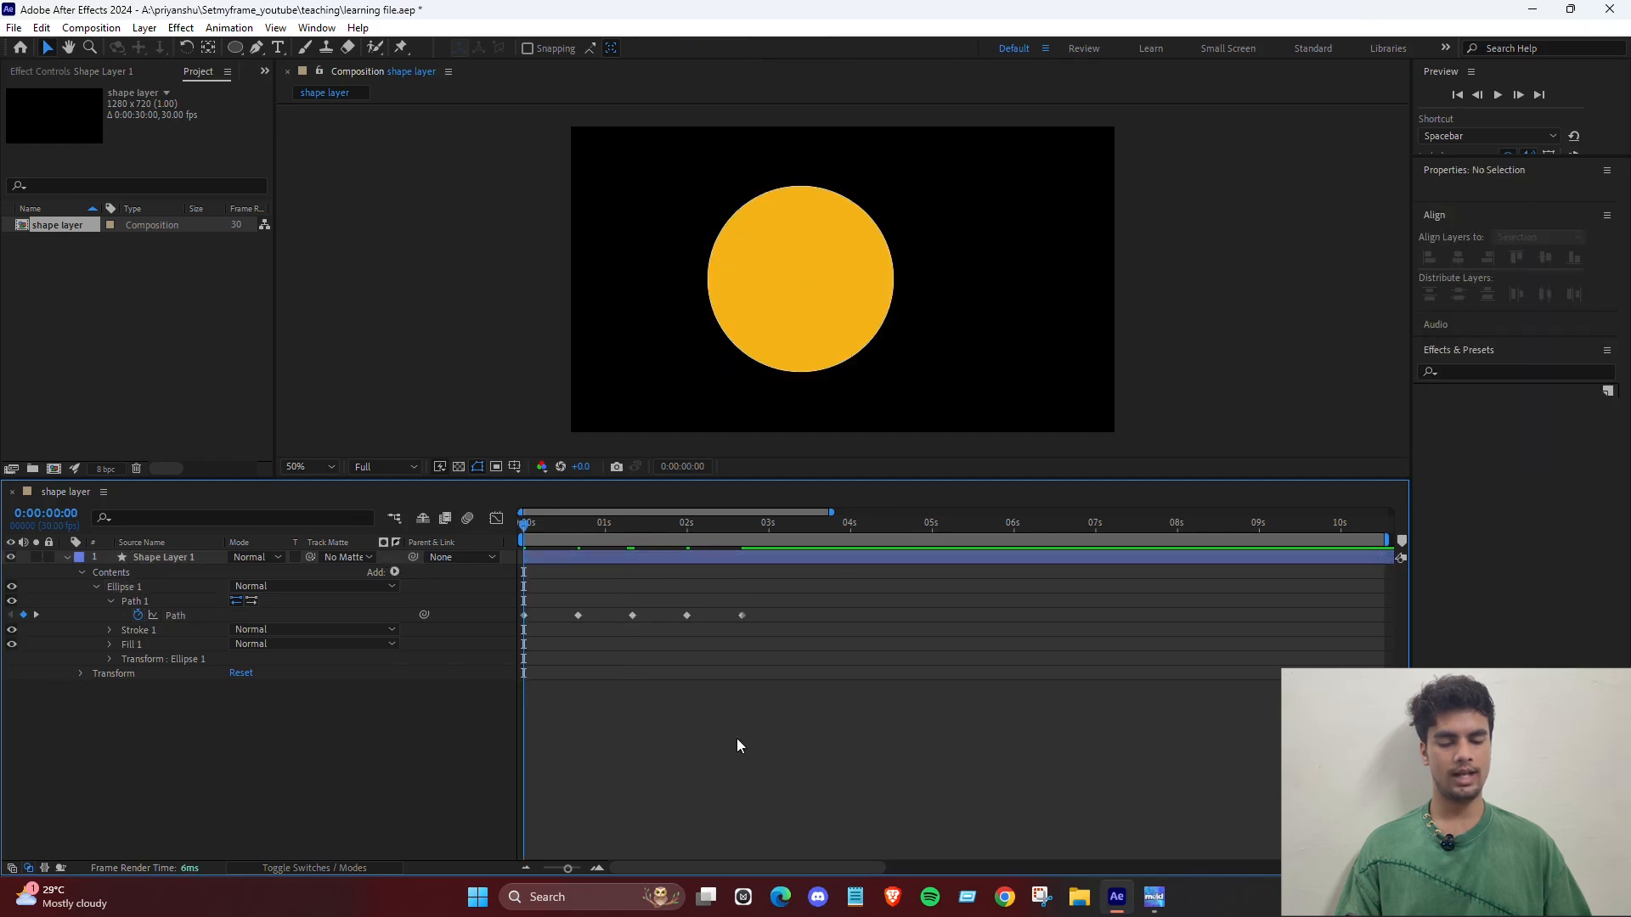
{"action": "key", "text": "space"}
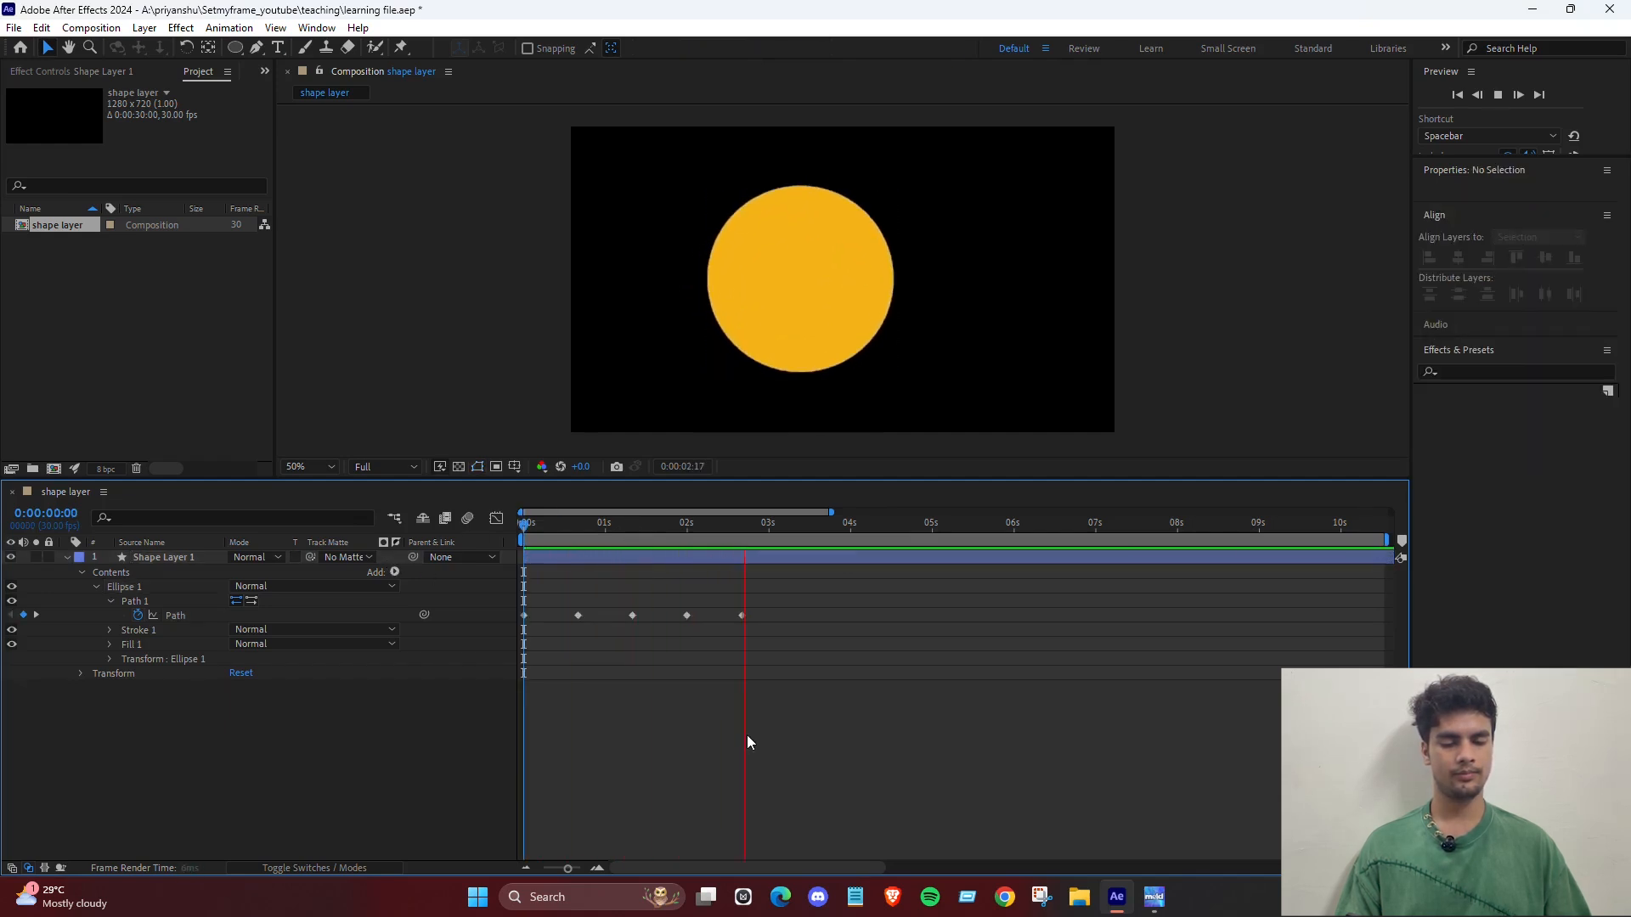
{"action": "key", "text": "space"}
{"action": "key", "text": "space"}
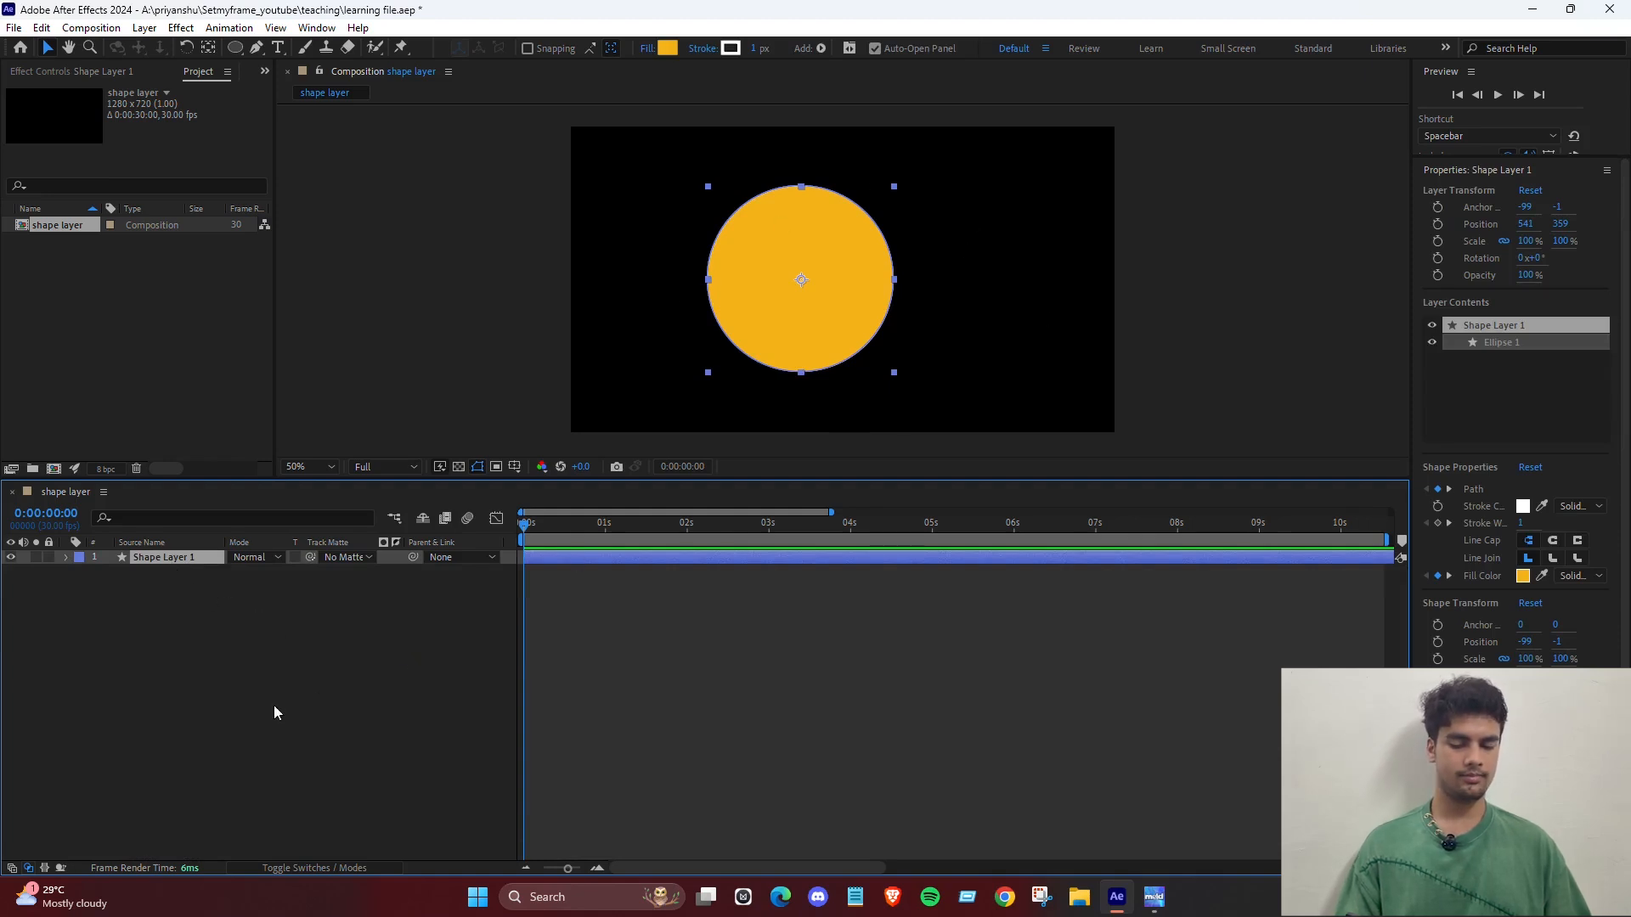
Delete the circle's shape layer and draw an orange square with the Rectangle tool near the middle of the composition.
{"action": "left_click", "coordinate": [181, 556]}
{"action": "key", "text": "Delete"}
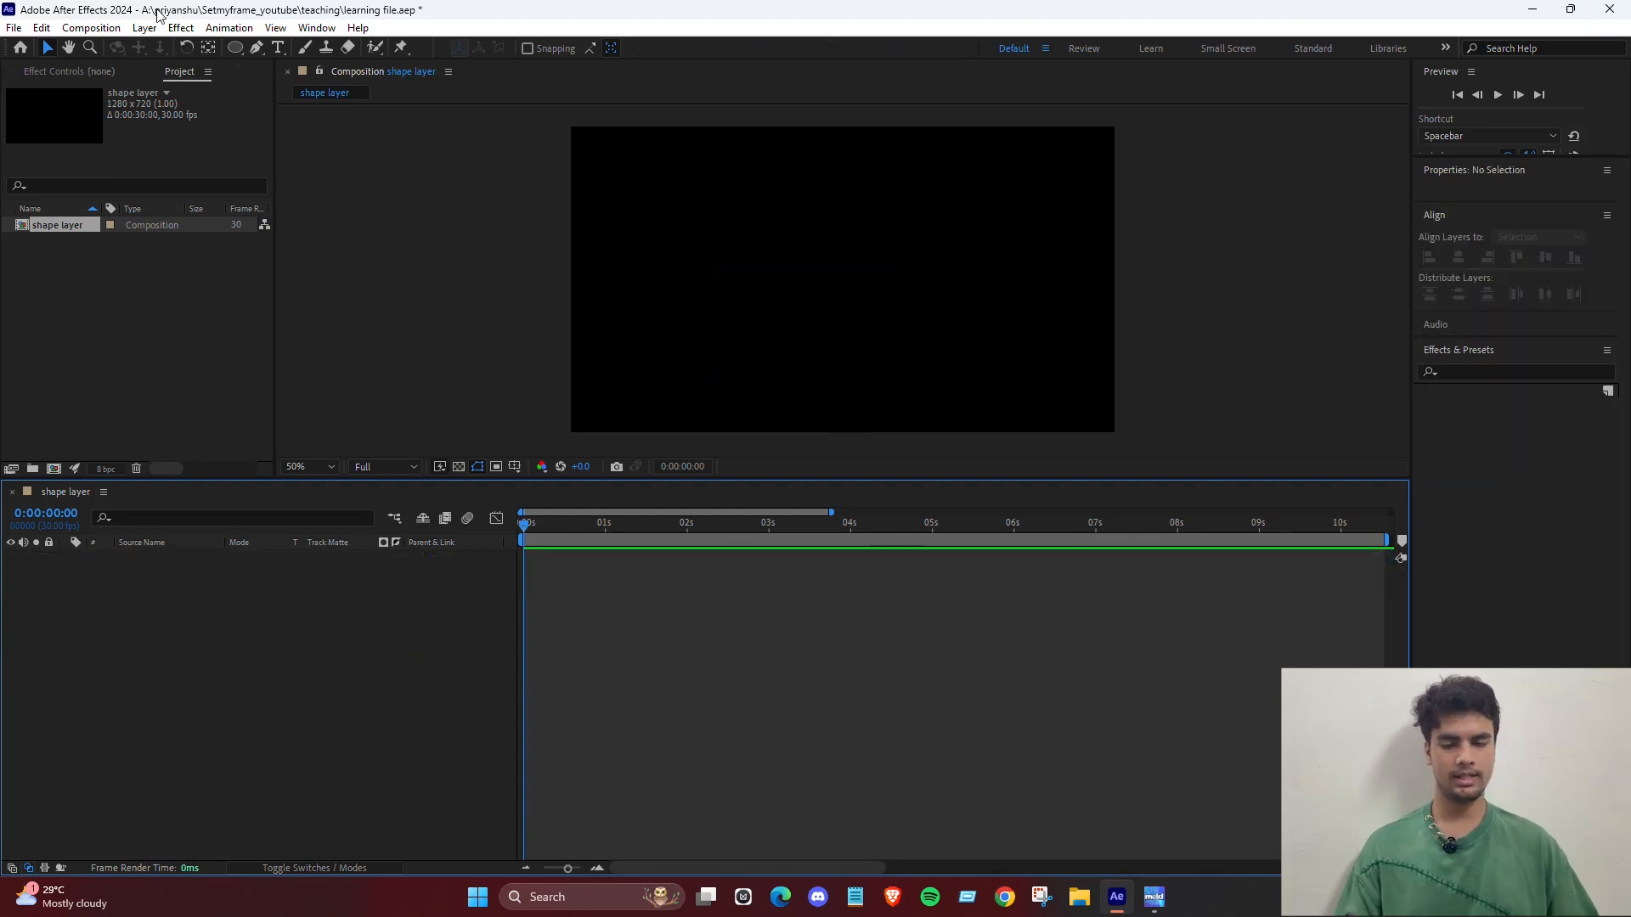
{"action": "left_click", "coordinate": [235, 47]}
{"action": "left_click", "coordinate": [303, 46]}
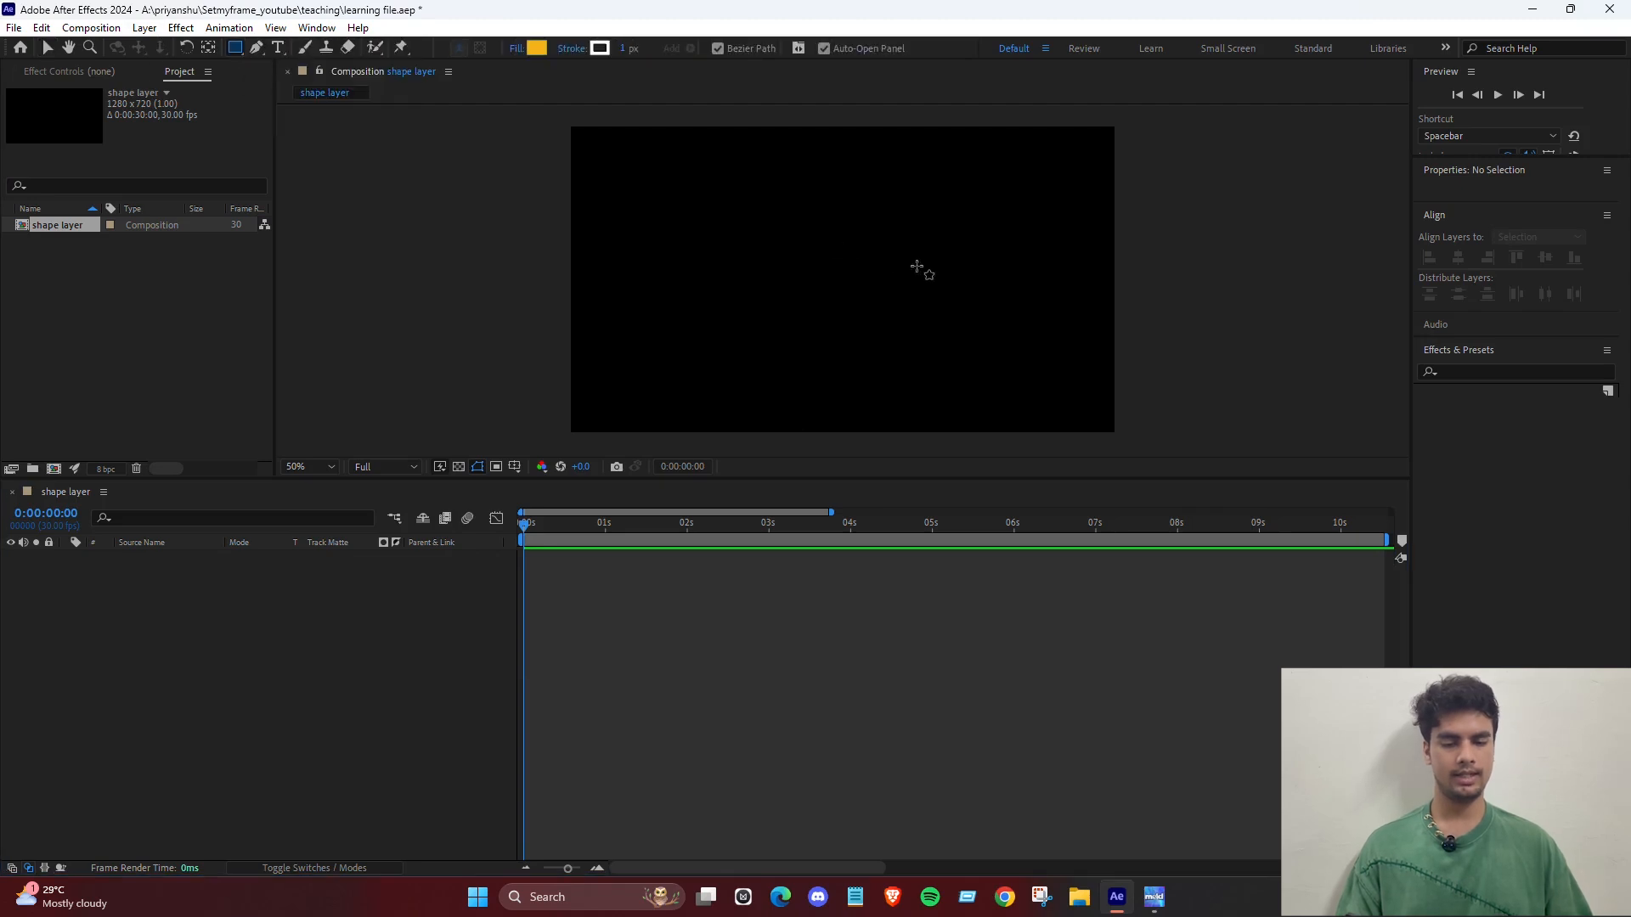
{"action": "left_click_drag", "start_coordinate": [735, 191], "coordinate": [922, 377]}
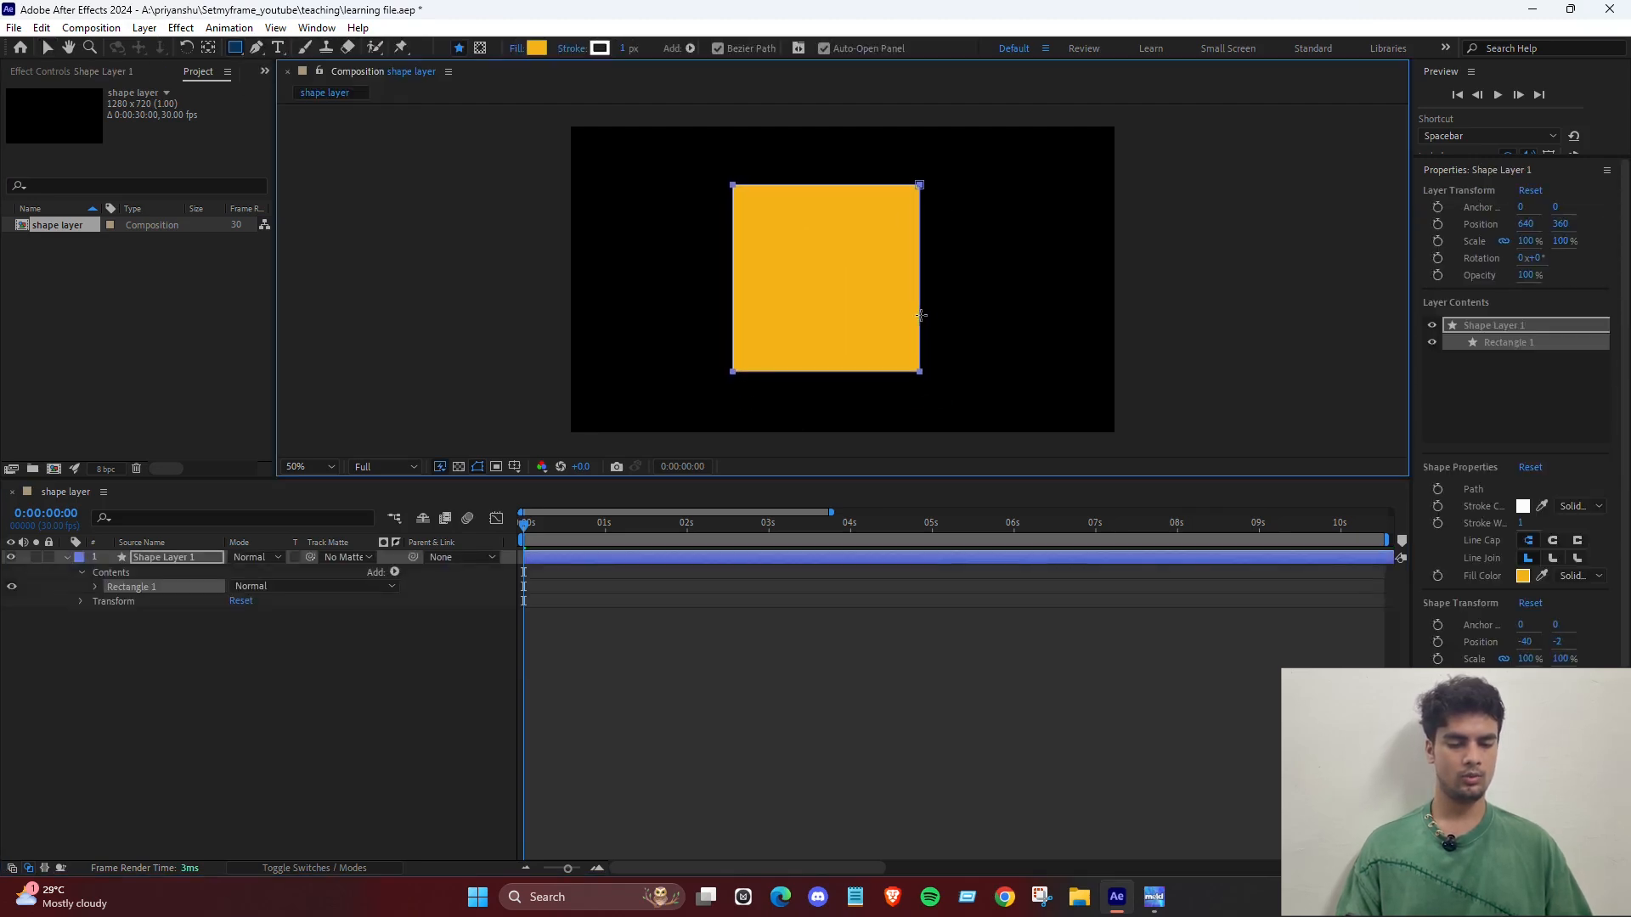
{"action": "key", "text": "space"}
{"action": "left_click", "coordinate": [717, 690]}
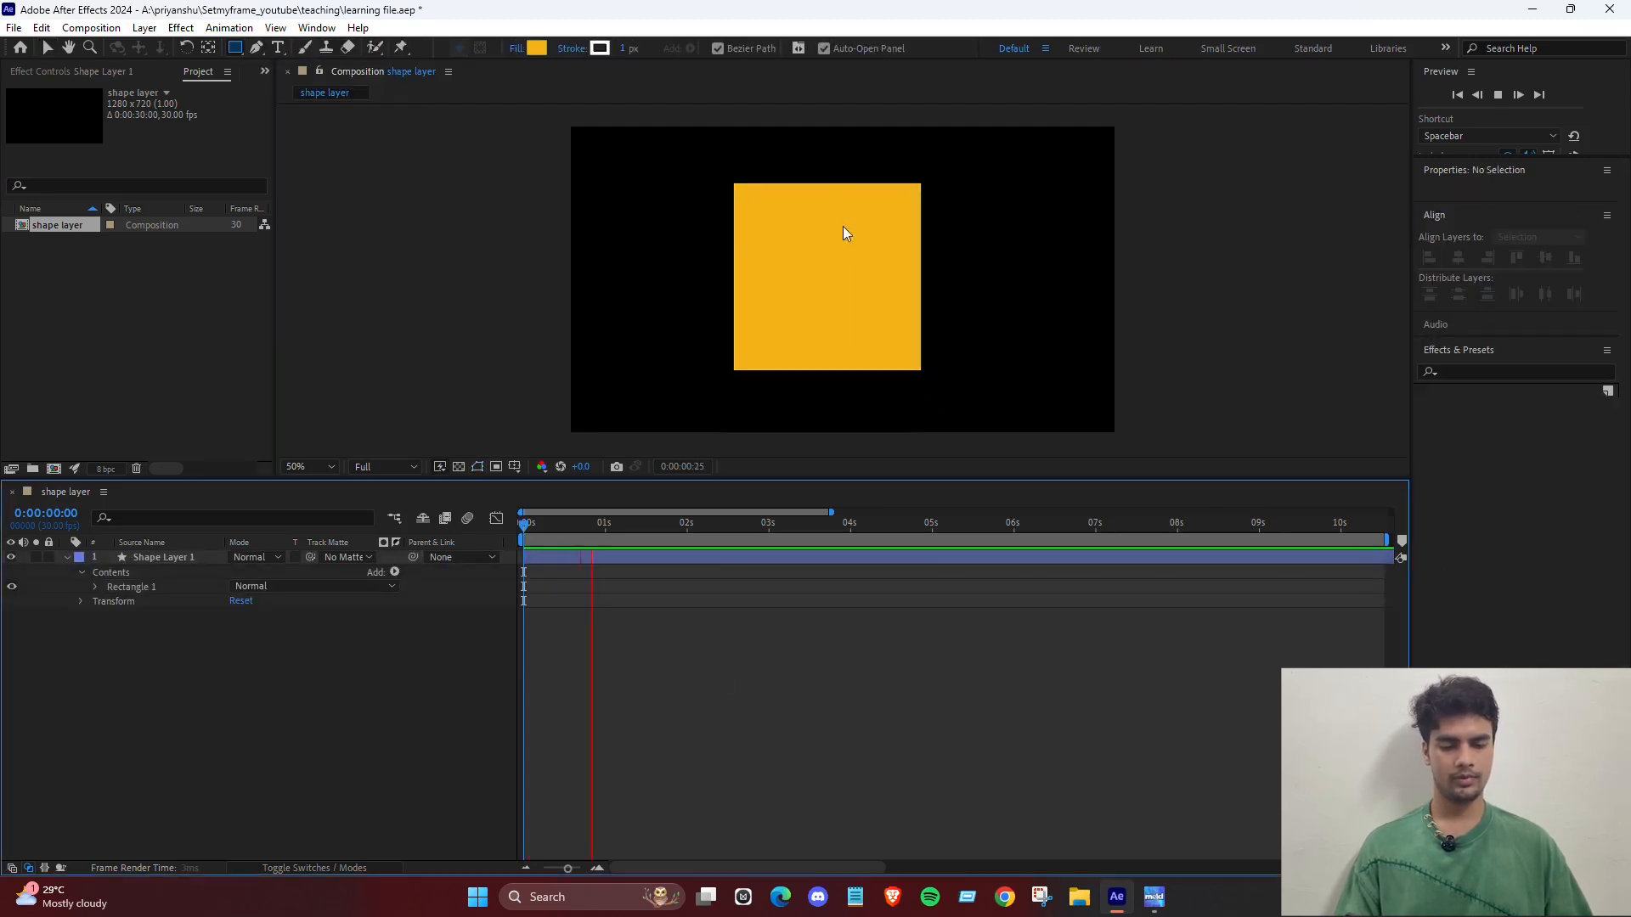
Align the square's layer to the centre of the composition, at position 640, 360.
{"action": "key", "text": "v"}
{"action": "left_click", "coordinate": [856, 282]}
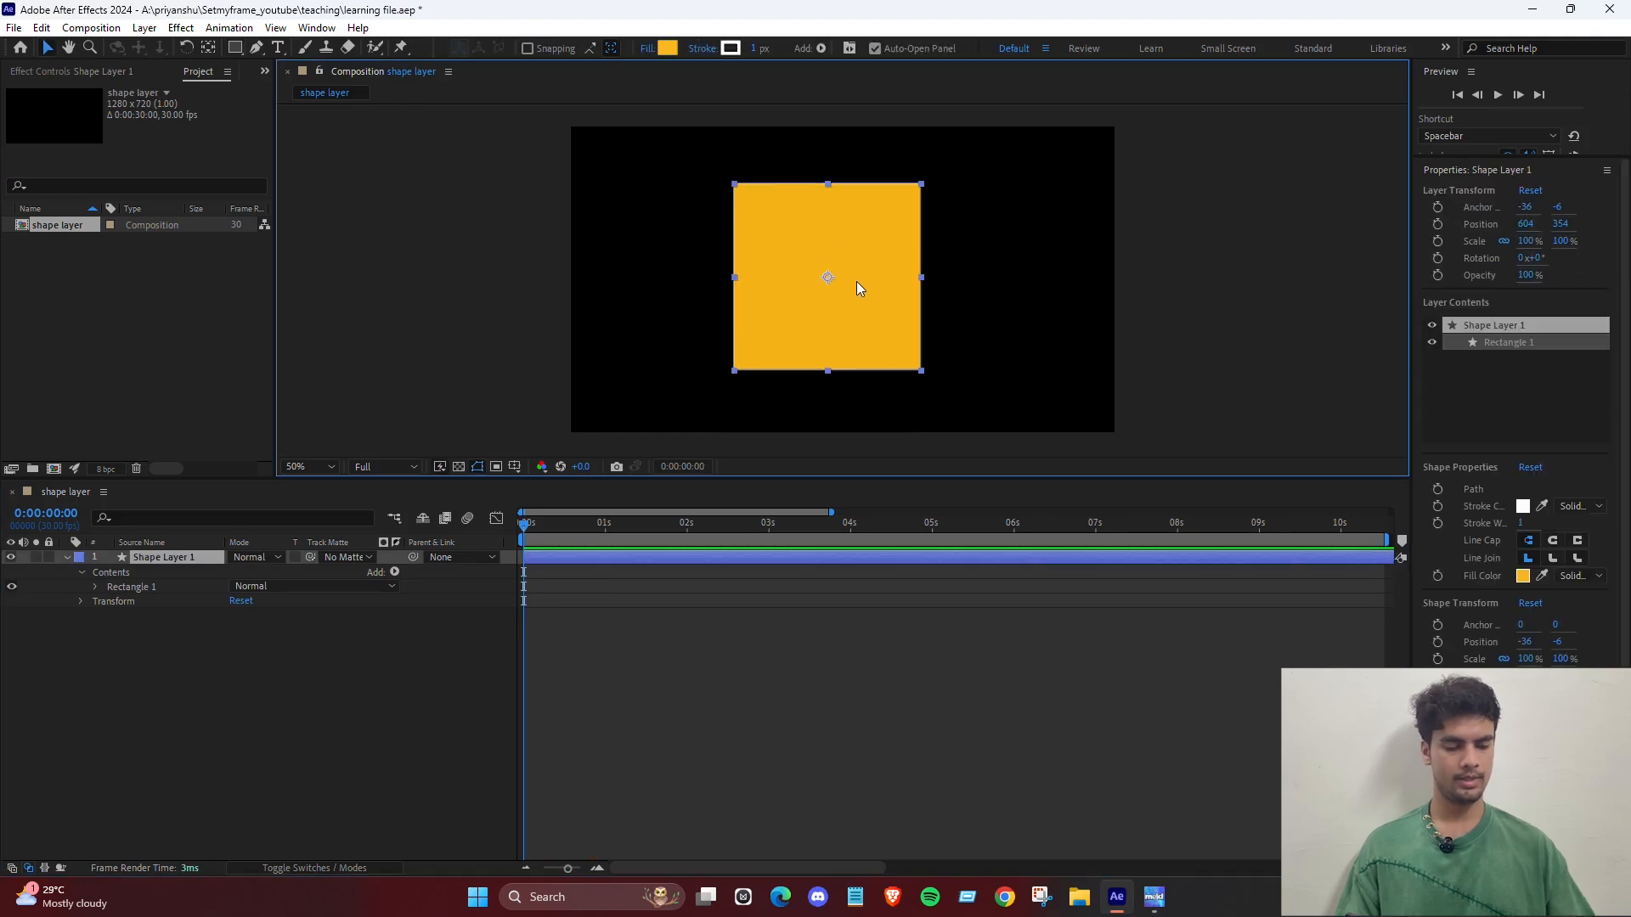
{"action": "left_click", "coordinate": [1463, 765]}
{"action": "left_click", "coordinate": [1545, 764]}
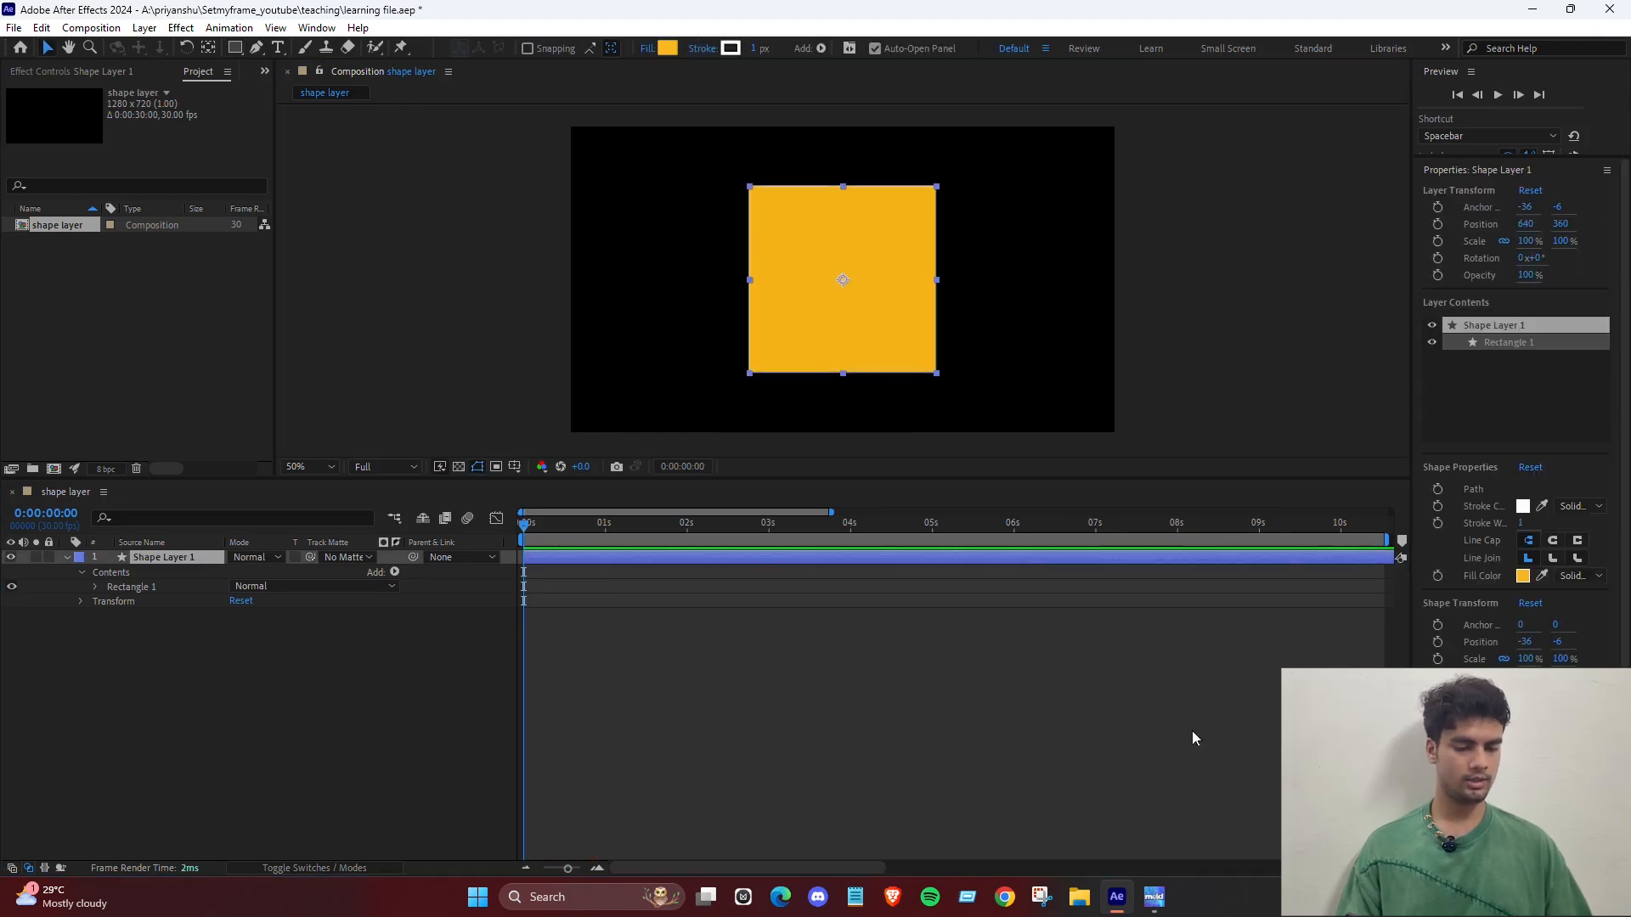
{"action": "left_click", "coordinate": [1191, 731]}
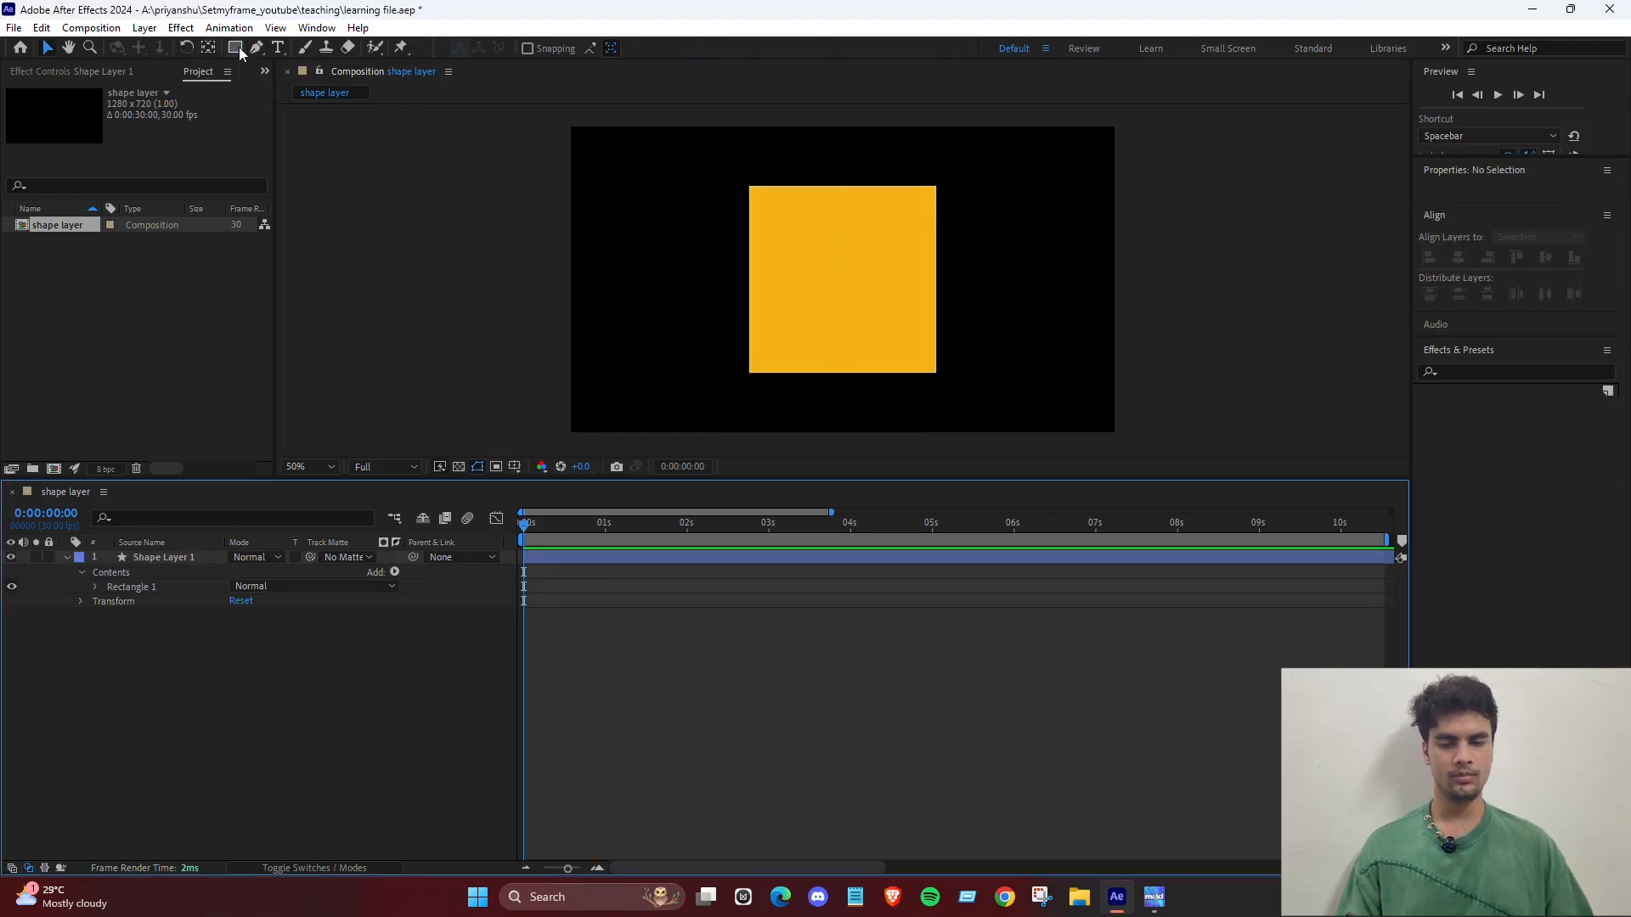
Draw a small circle on its own shape layer over the square's upper-right corner and centre its anchor point.
{"action": "left_click_drag", "start_coordinate": [241, 52], "coordinate": [272, 92]}
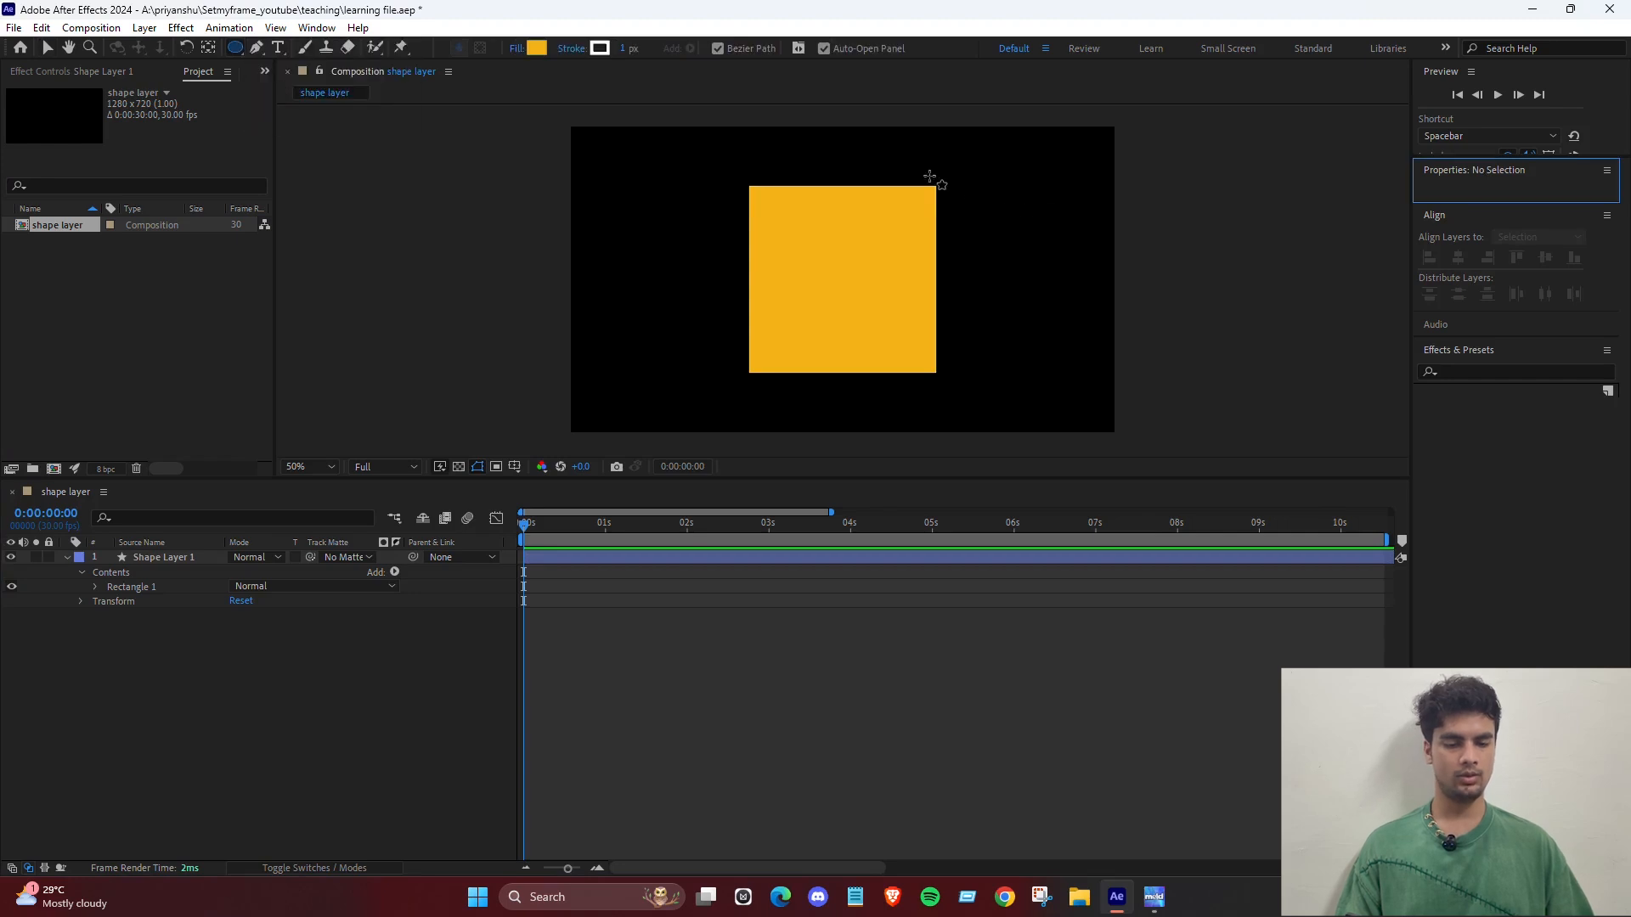
{"action": "mouse_move", "coordinate": [929, 176]}
{"action": "left_mouse_down"}
{"action": "mouse_move", "coordinate": [967, 221]}
{"action": "mouse_move", "coordinate": [957, 209]}
{"action": "left_mouse_up"}
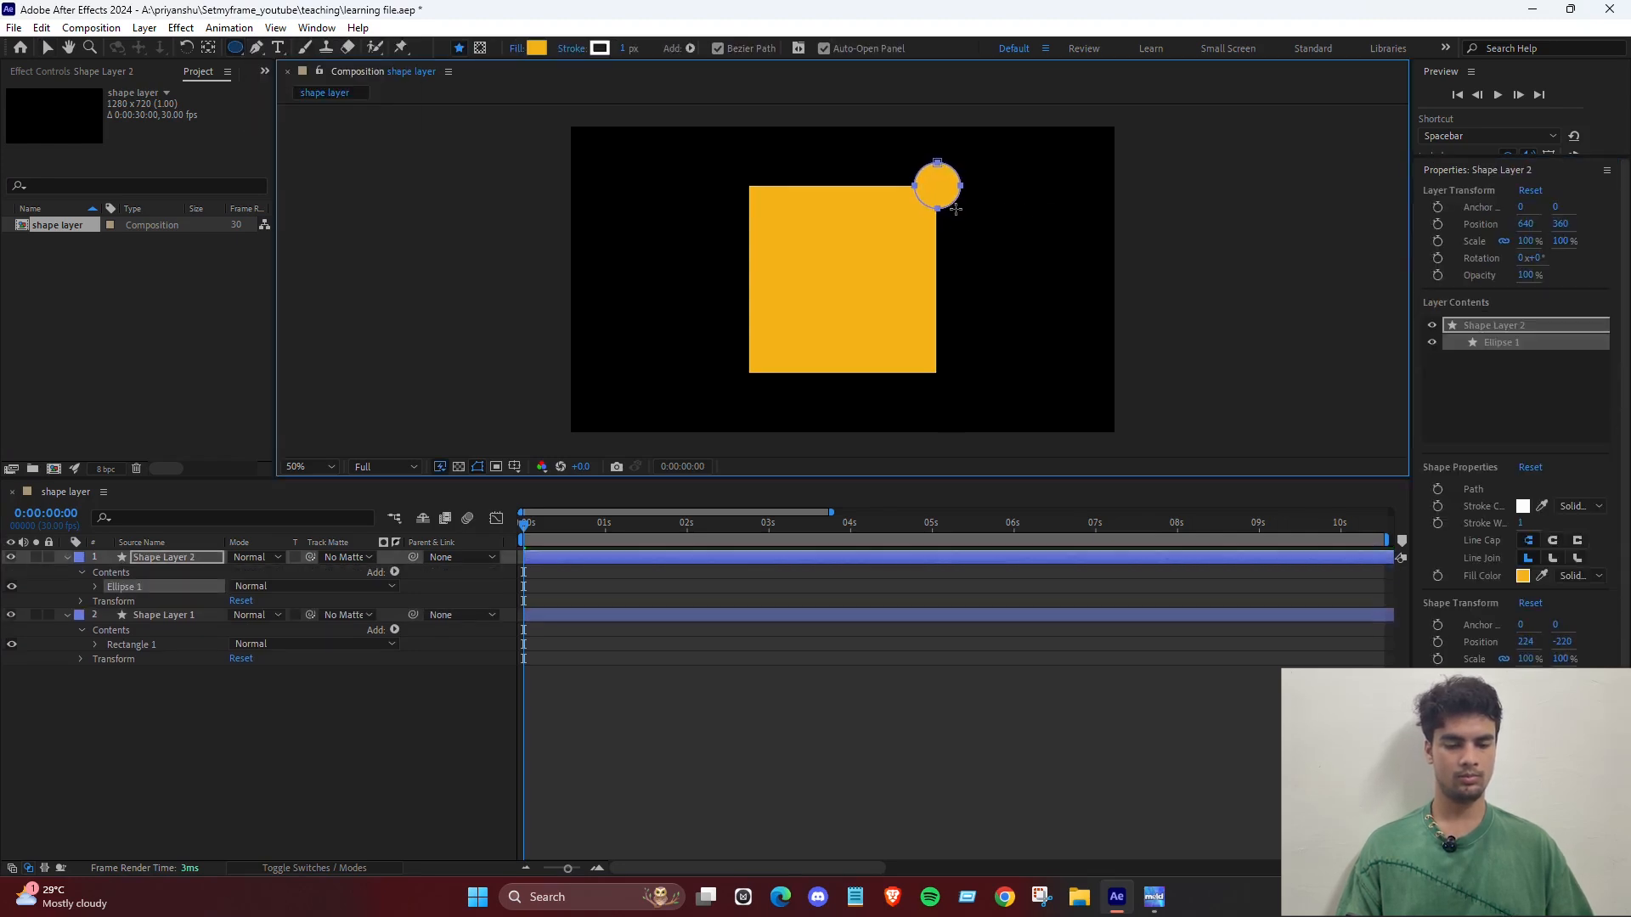
{"action": "key", "text": "ctrl+alt+Home"}
{"action": "left_click", "coordinate": [595, 525]}
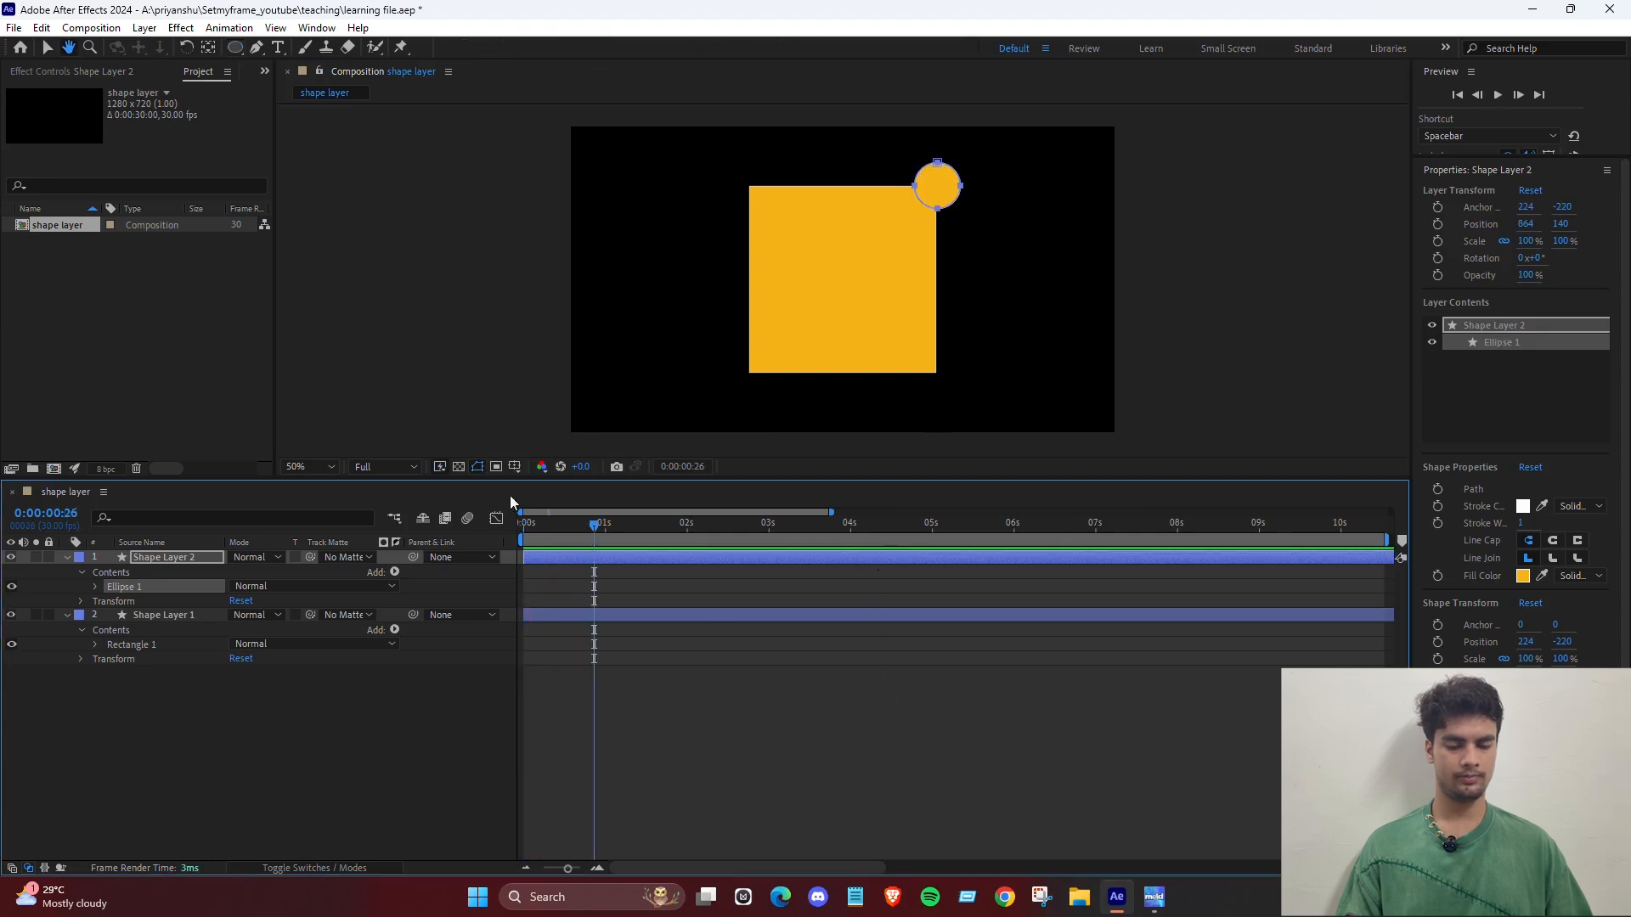
{"action": "key", "text": "Home"}
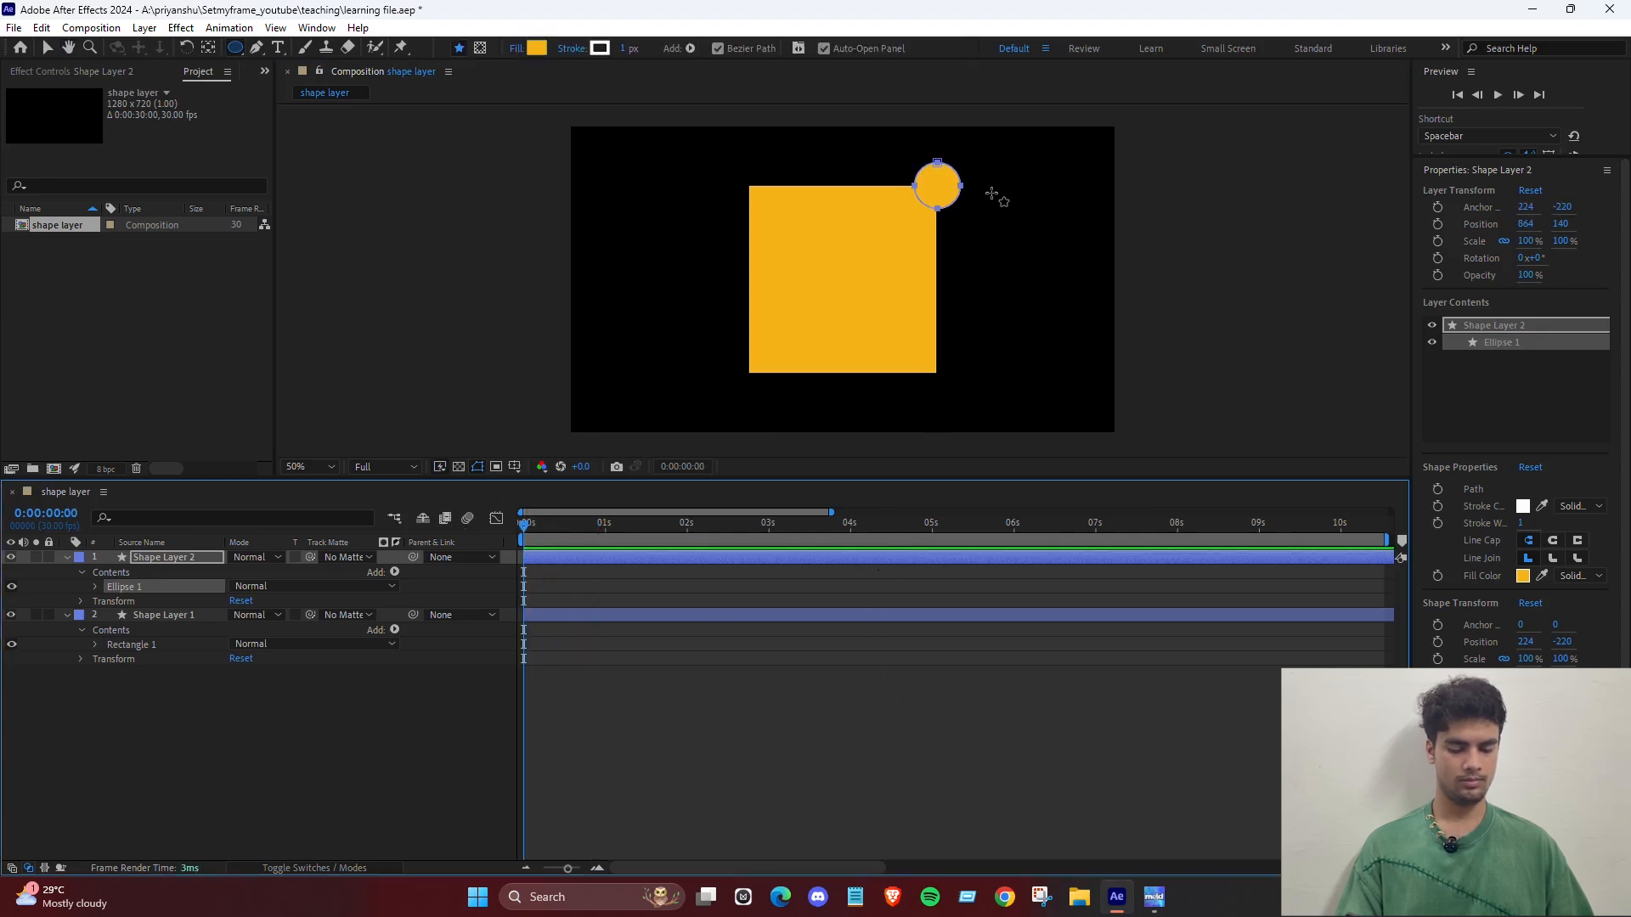
Reveal the small circle layer's Position property and change the circle's fill colour to white (FFFFFF).
{"action": "key", "text": "p"}
{"action": "left_click", "coordinate": [246, 765]}
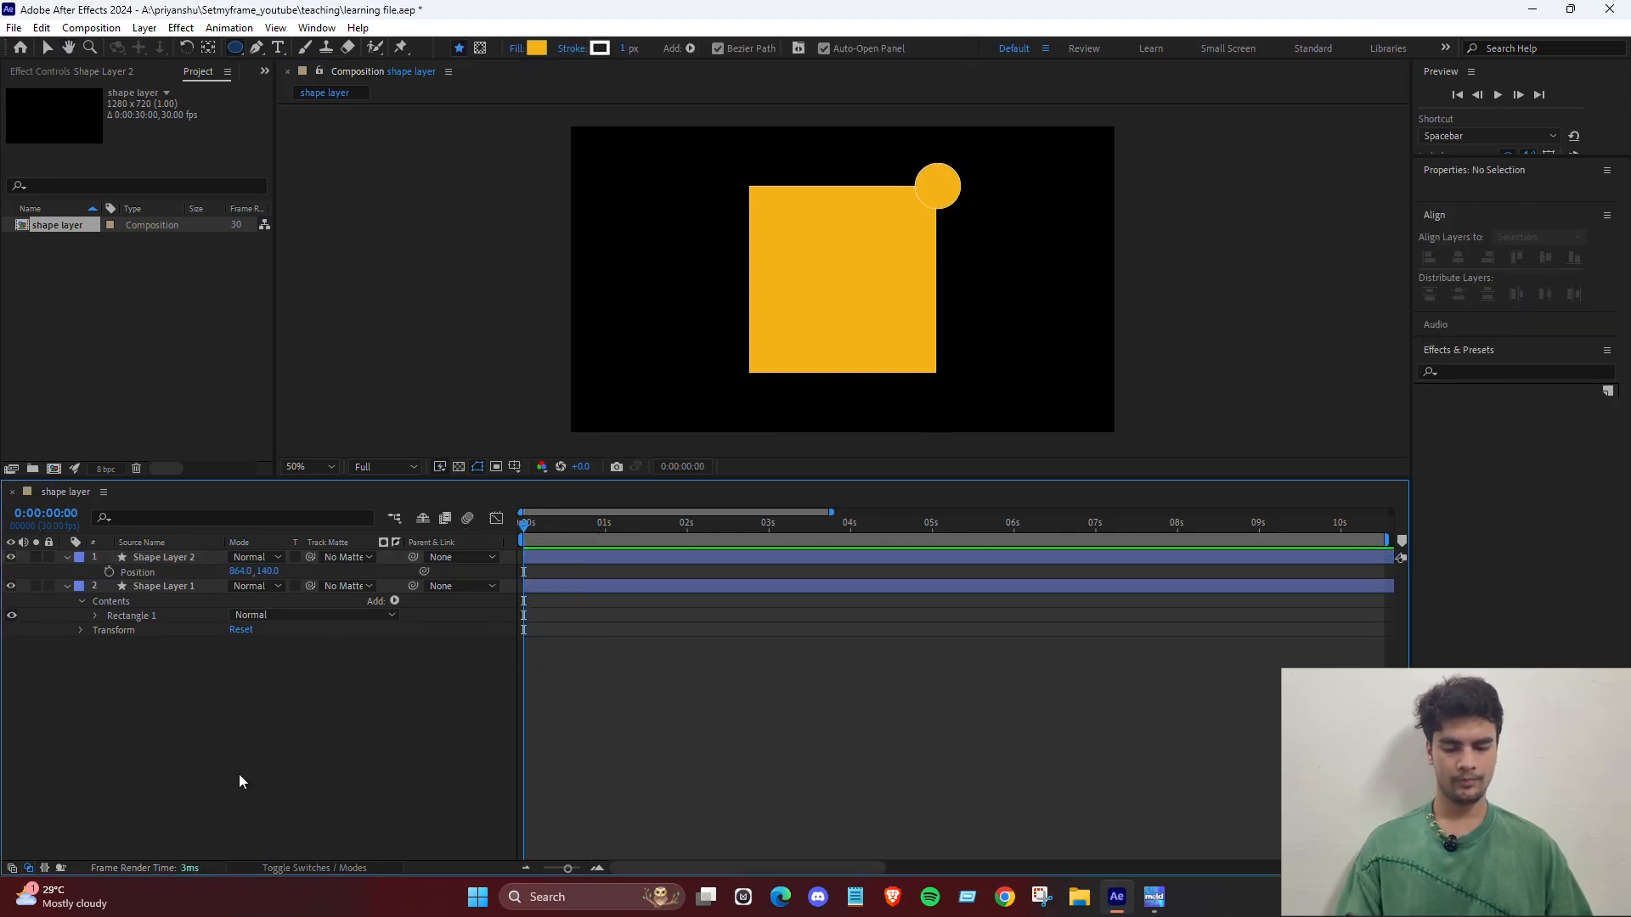
{"action": "left_click", "coordinate": [164, 558]}
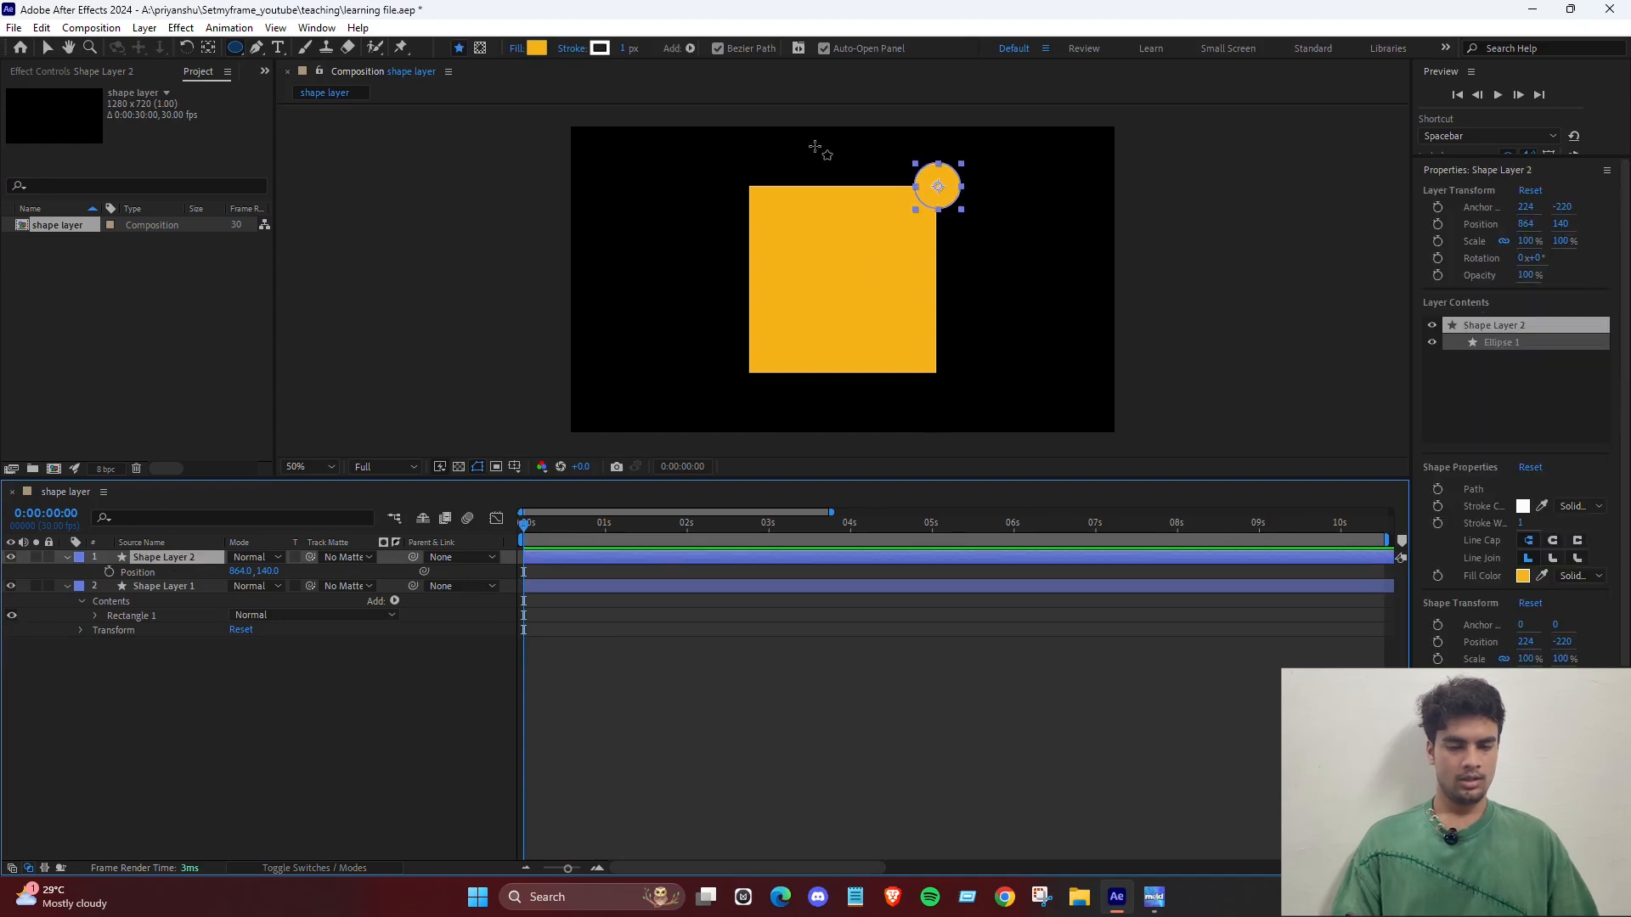
{"action": "key", "text": "v"}
{"action": "scroll", "coordinate": [942, 187], "scroll_direction": "up", "scroll_amount": 2}
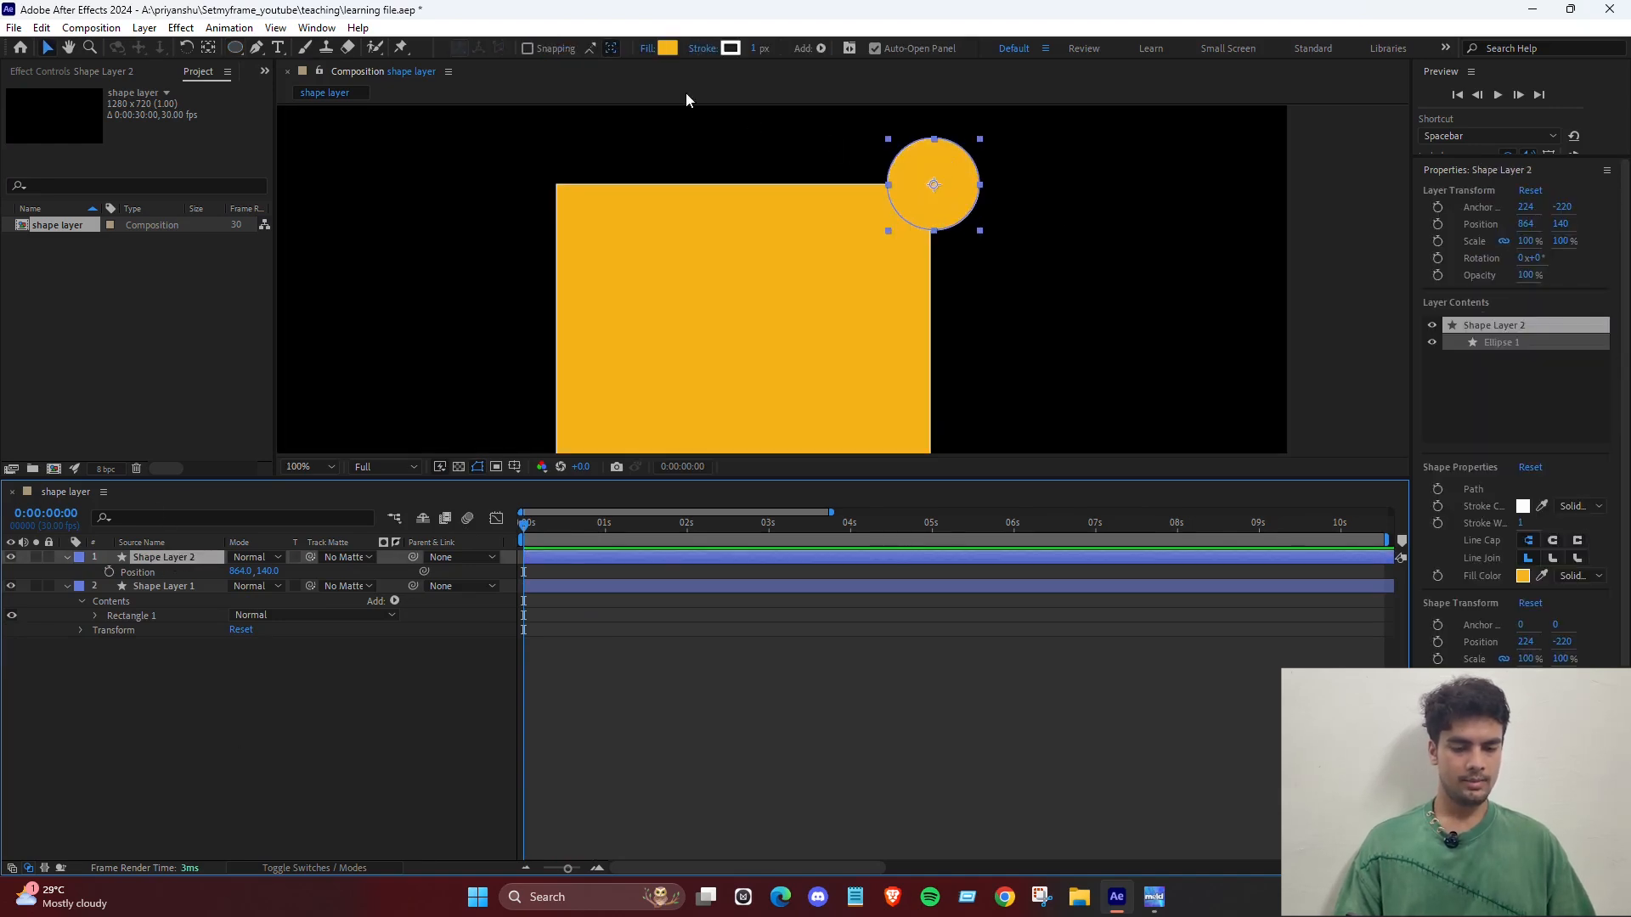
{"action": "left_click", "coordinate": [667, 48]}
{"action": "left_click_drag", "start_coordinate": [735, 360], "coordinate": [350, 254]}
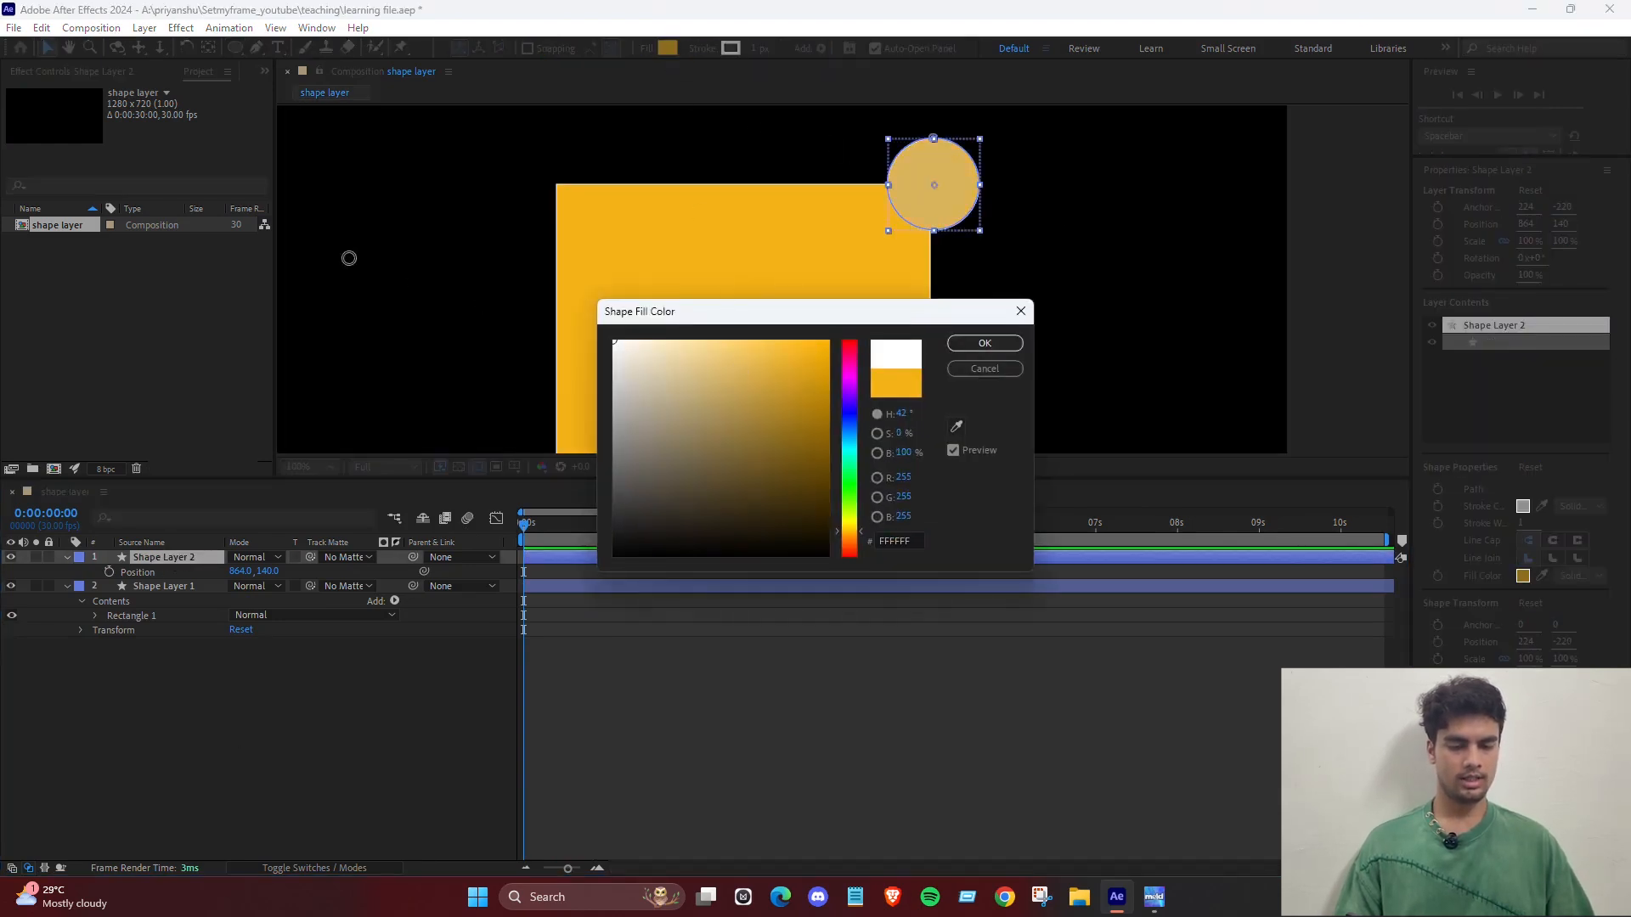
{"action": "left_click", "coordinate": [984, 343]}
{"action": "scroll", "coordinate": [836, 256], "scroll_direction": "down", "scroll_amount": 2}
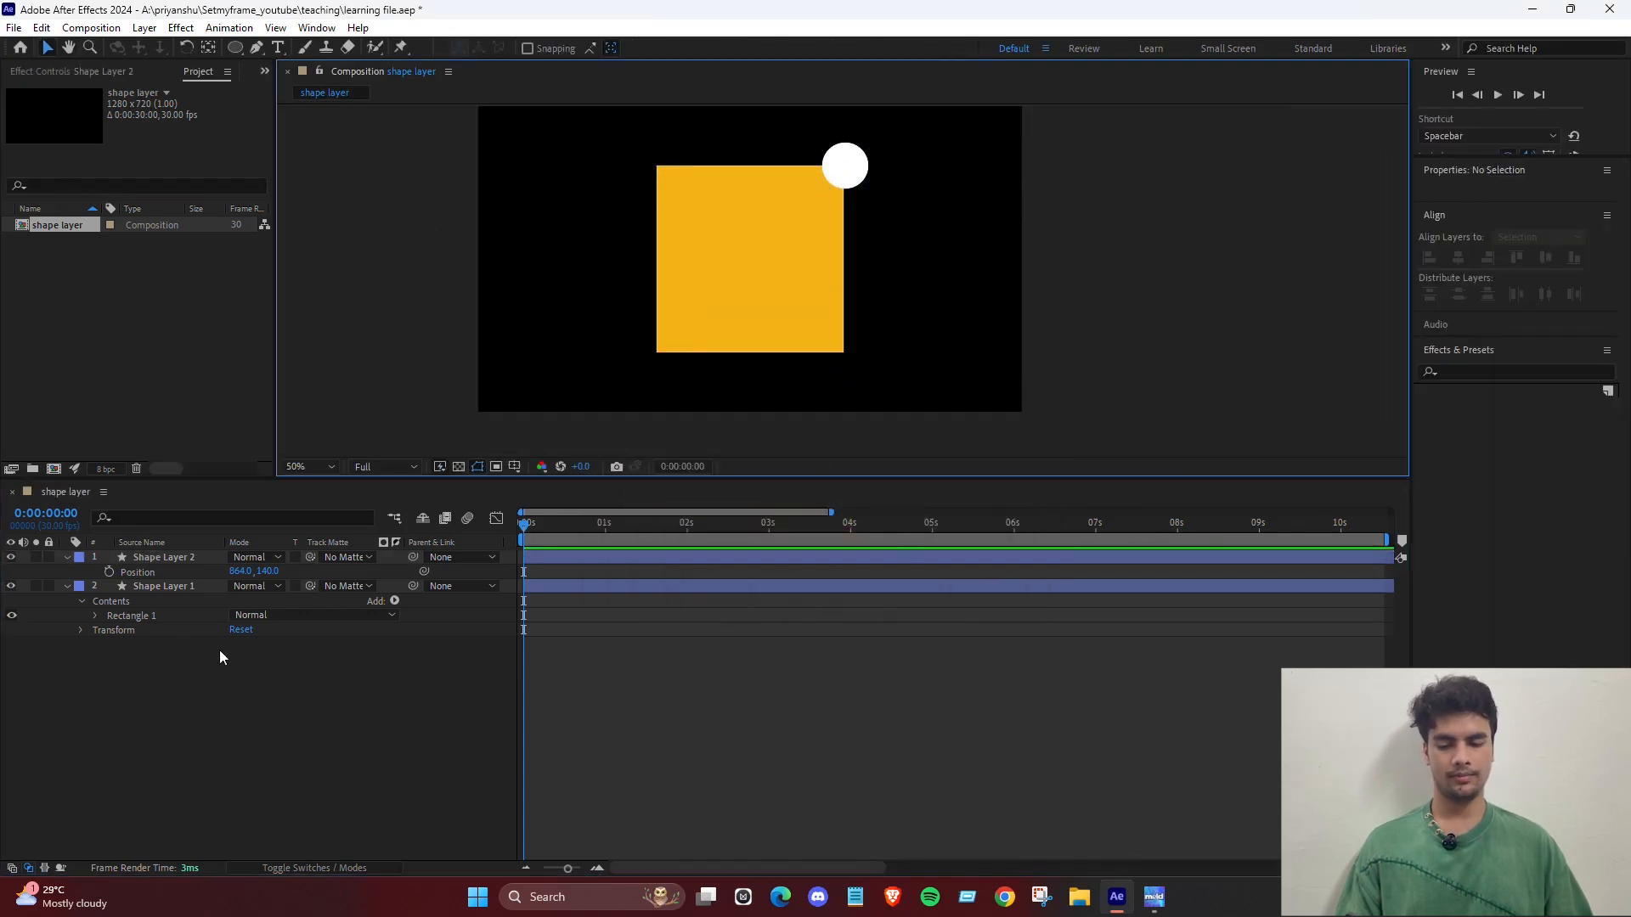
Expand the square layer's Rectangle 1 group and Path 1 to reveal the Path property.
{"action": "left_click", "coordinate": [92, 616]}
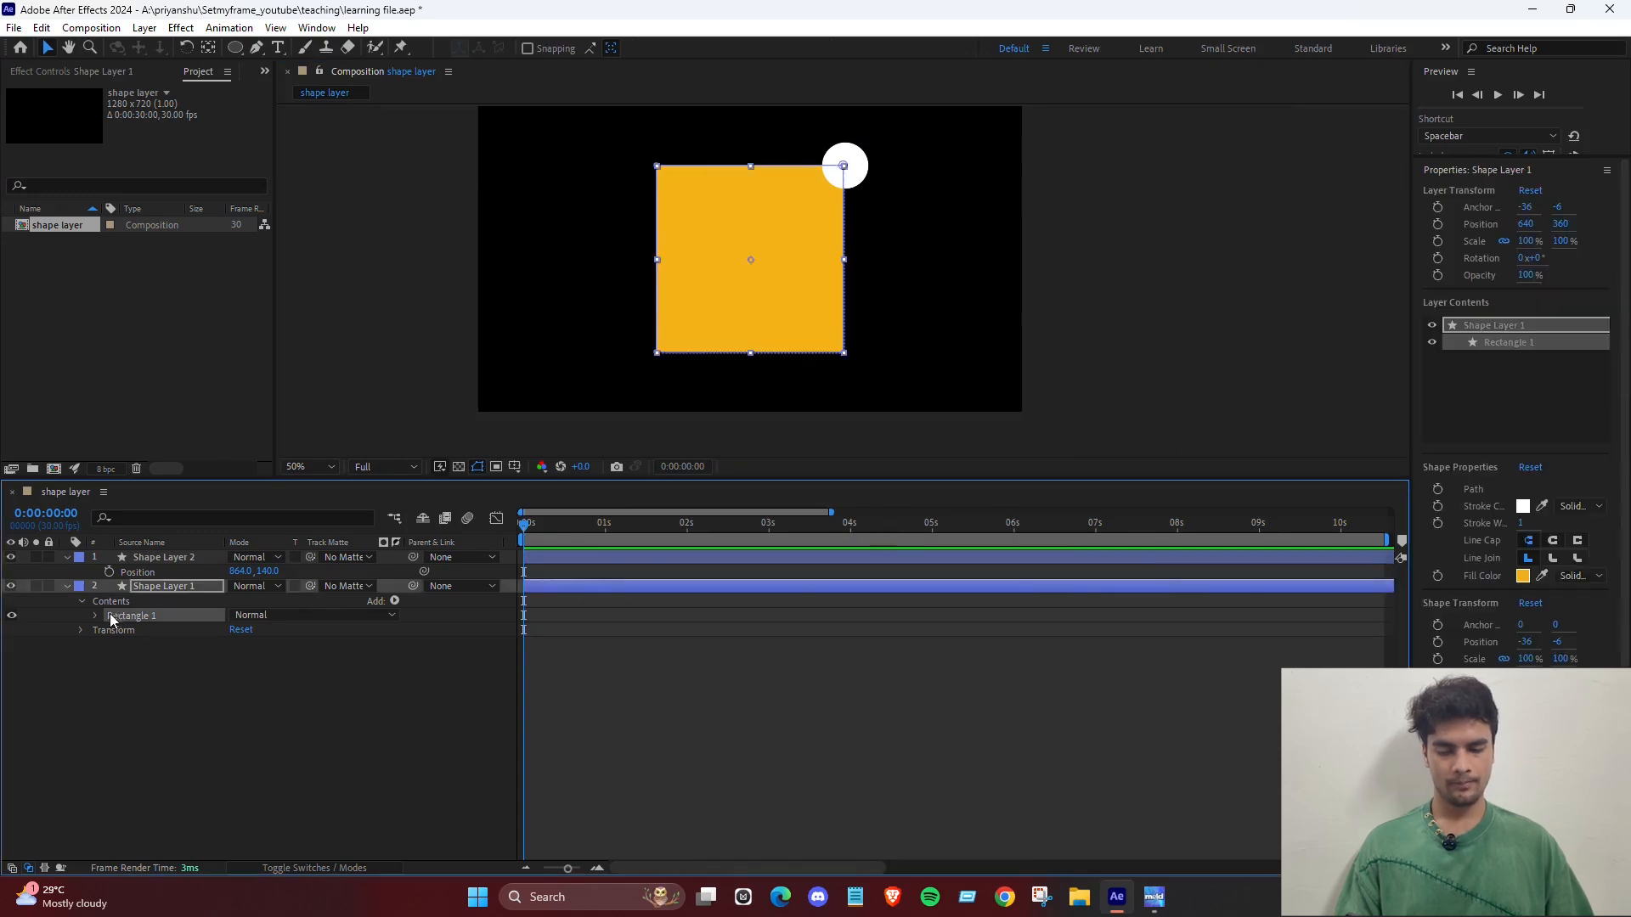
{"action": "left_click", "coordinate": [144, 594]}
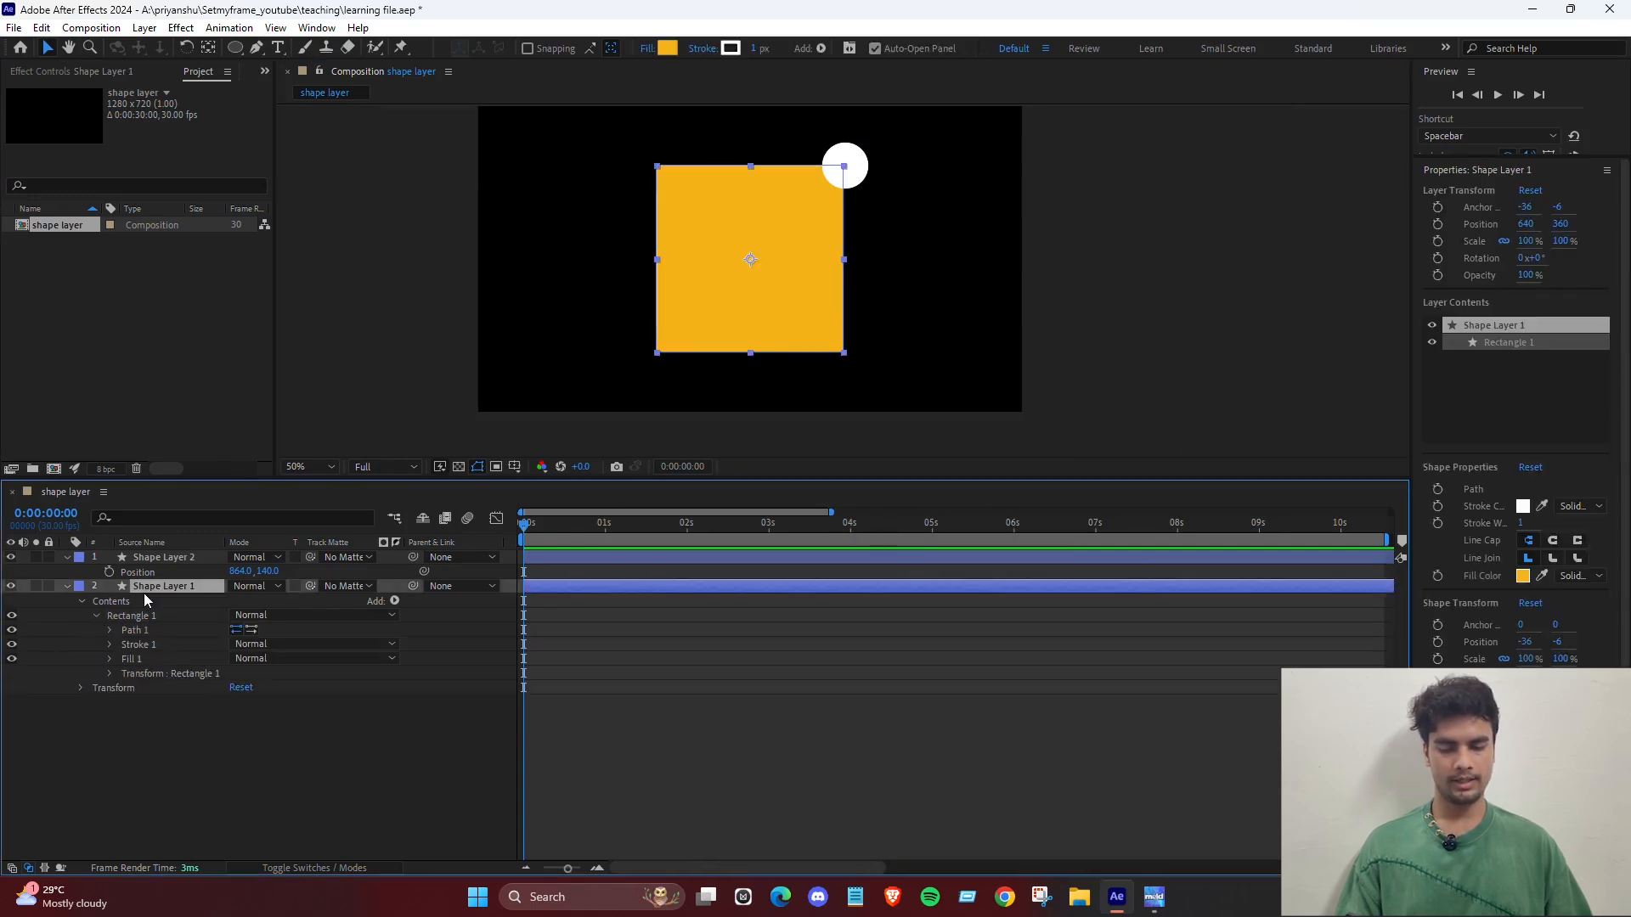
{"action": "left_click", "coordinate": [111, 630]}
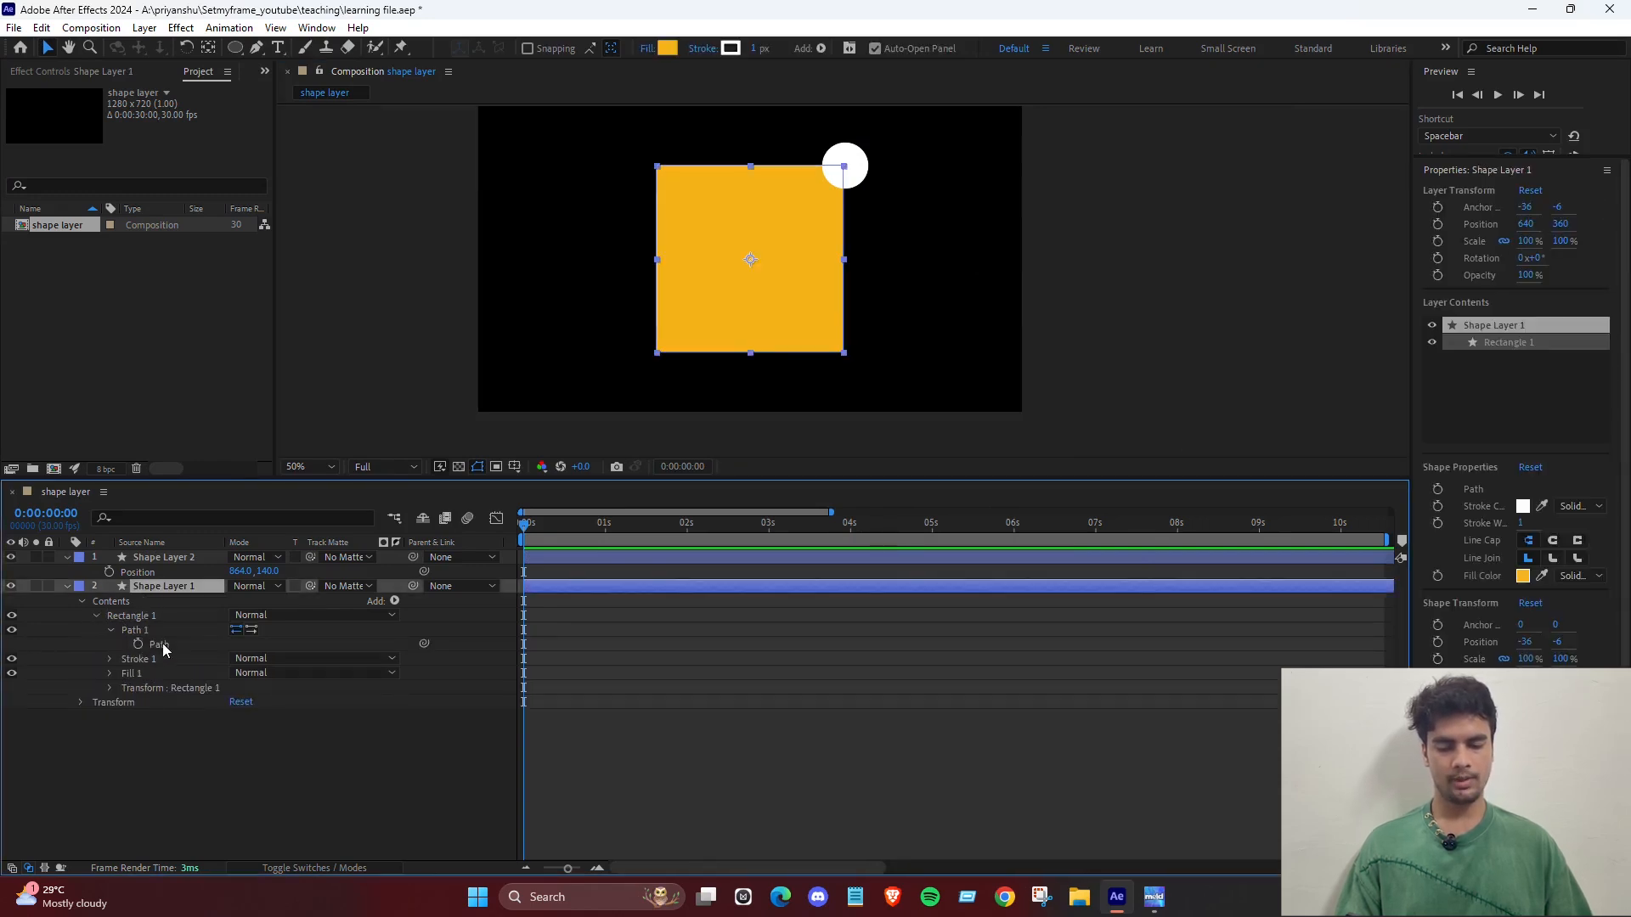
Copy the square's Path and paste it into the small circle layer's Position as keyframes.
{"action": "left_click", "coordinate": [168, 647]}
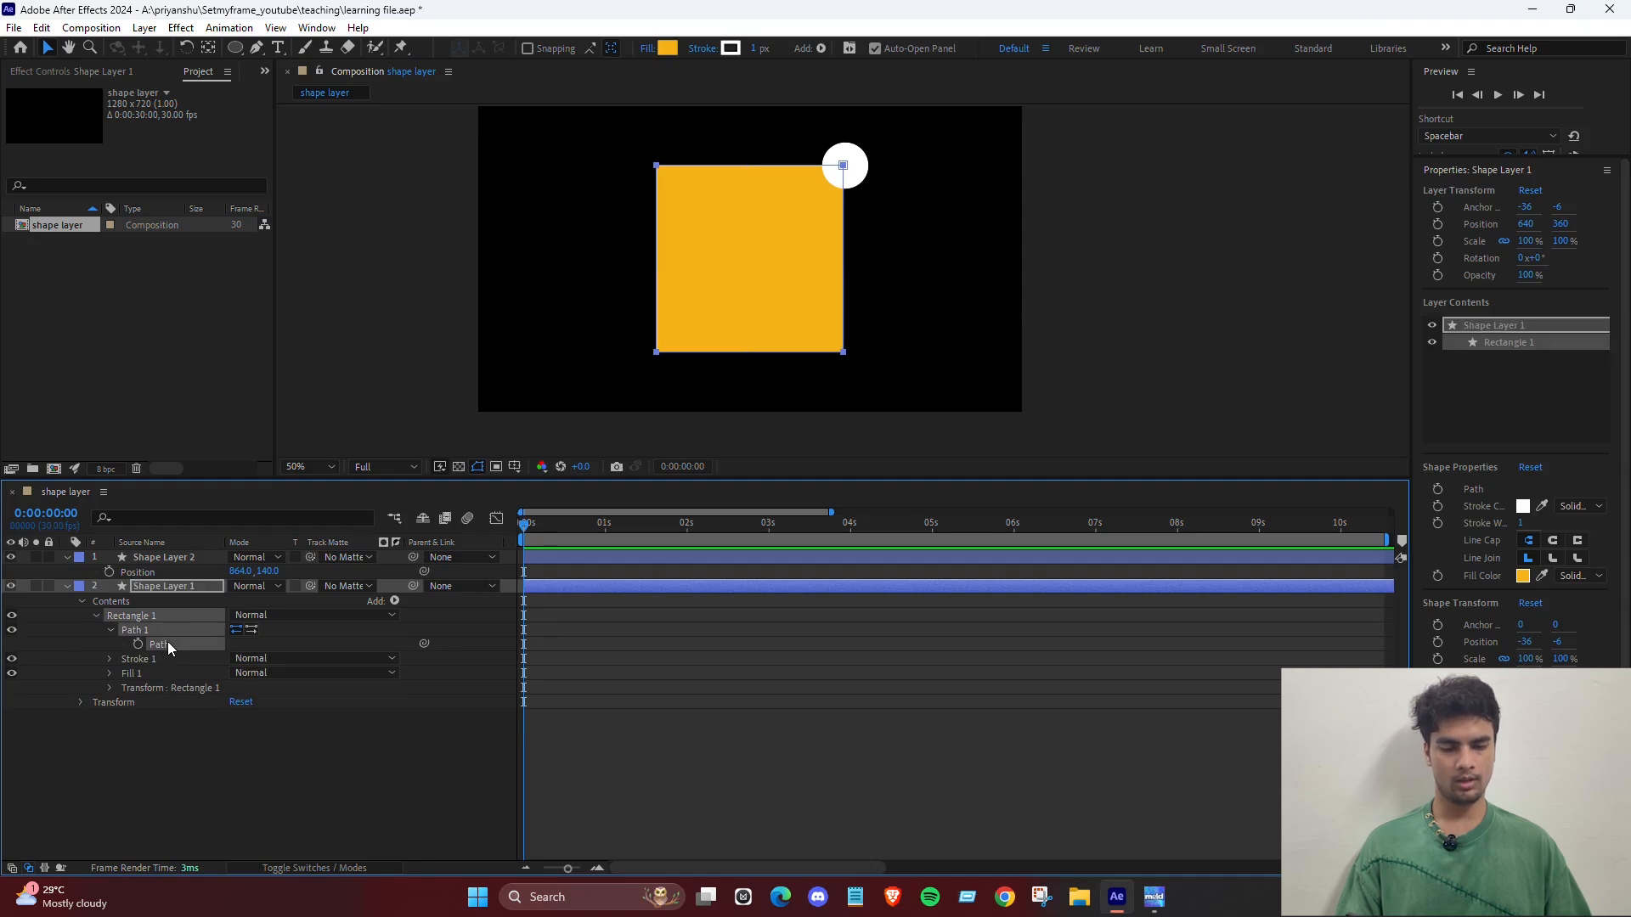
{"action": "left_click", "coordinate": [164, 559]}
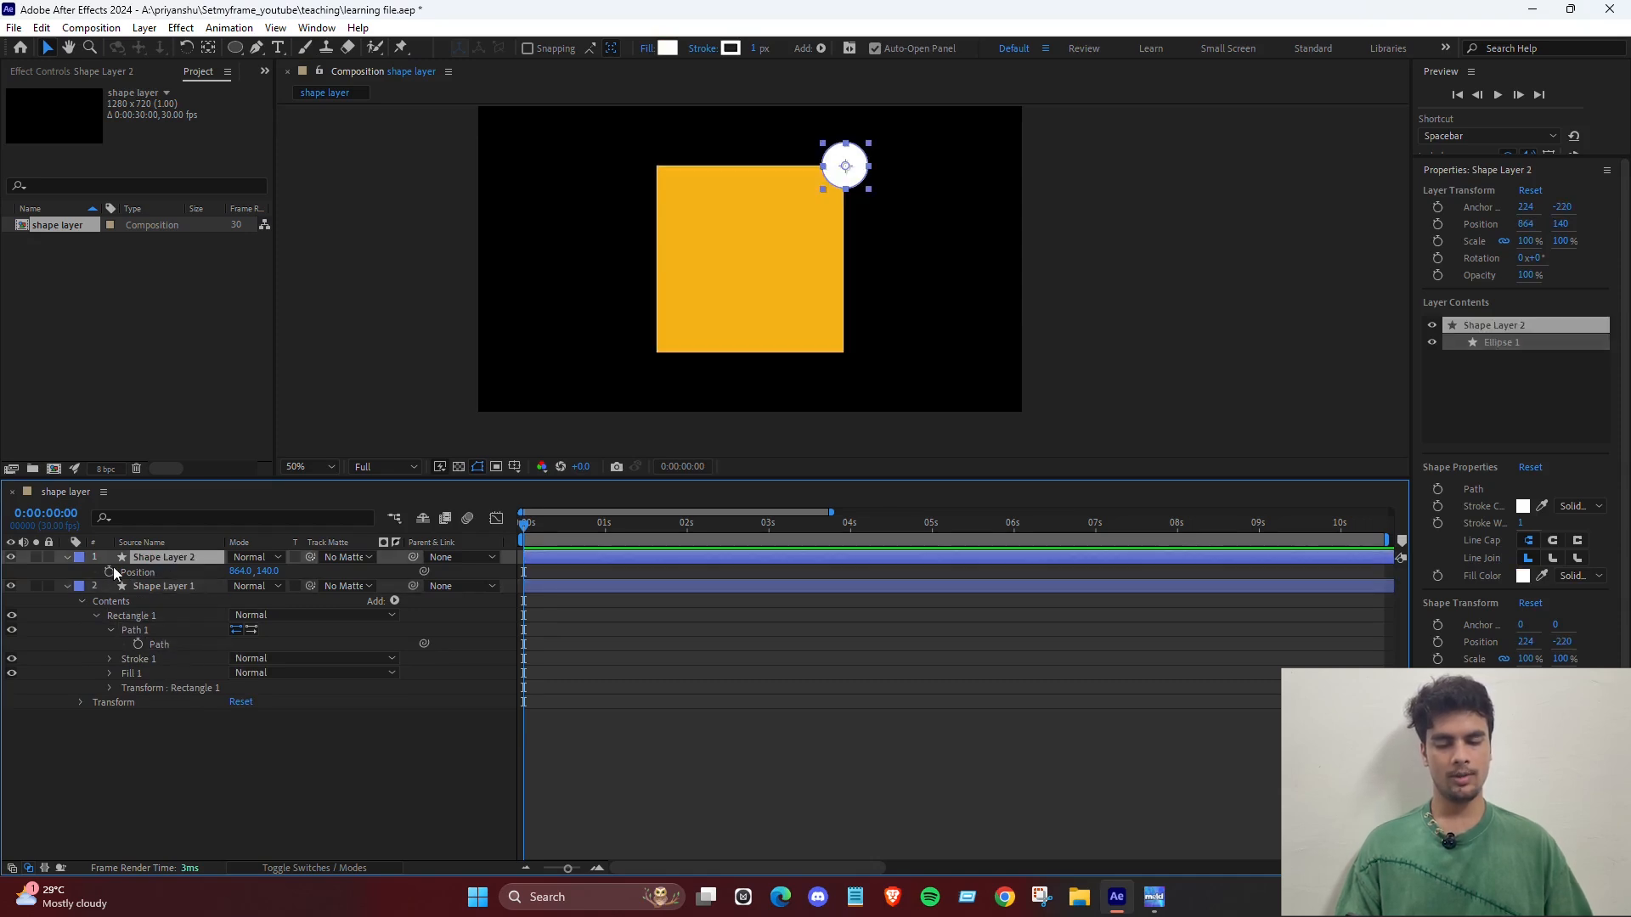
{"action": "left_click", "coordinate": [66, 587]}
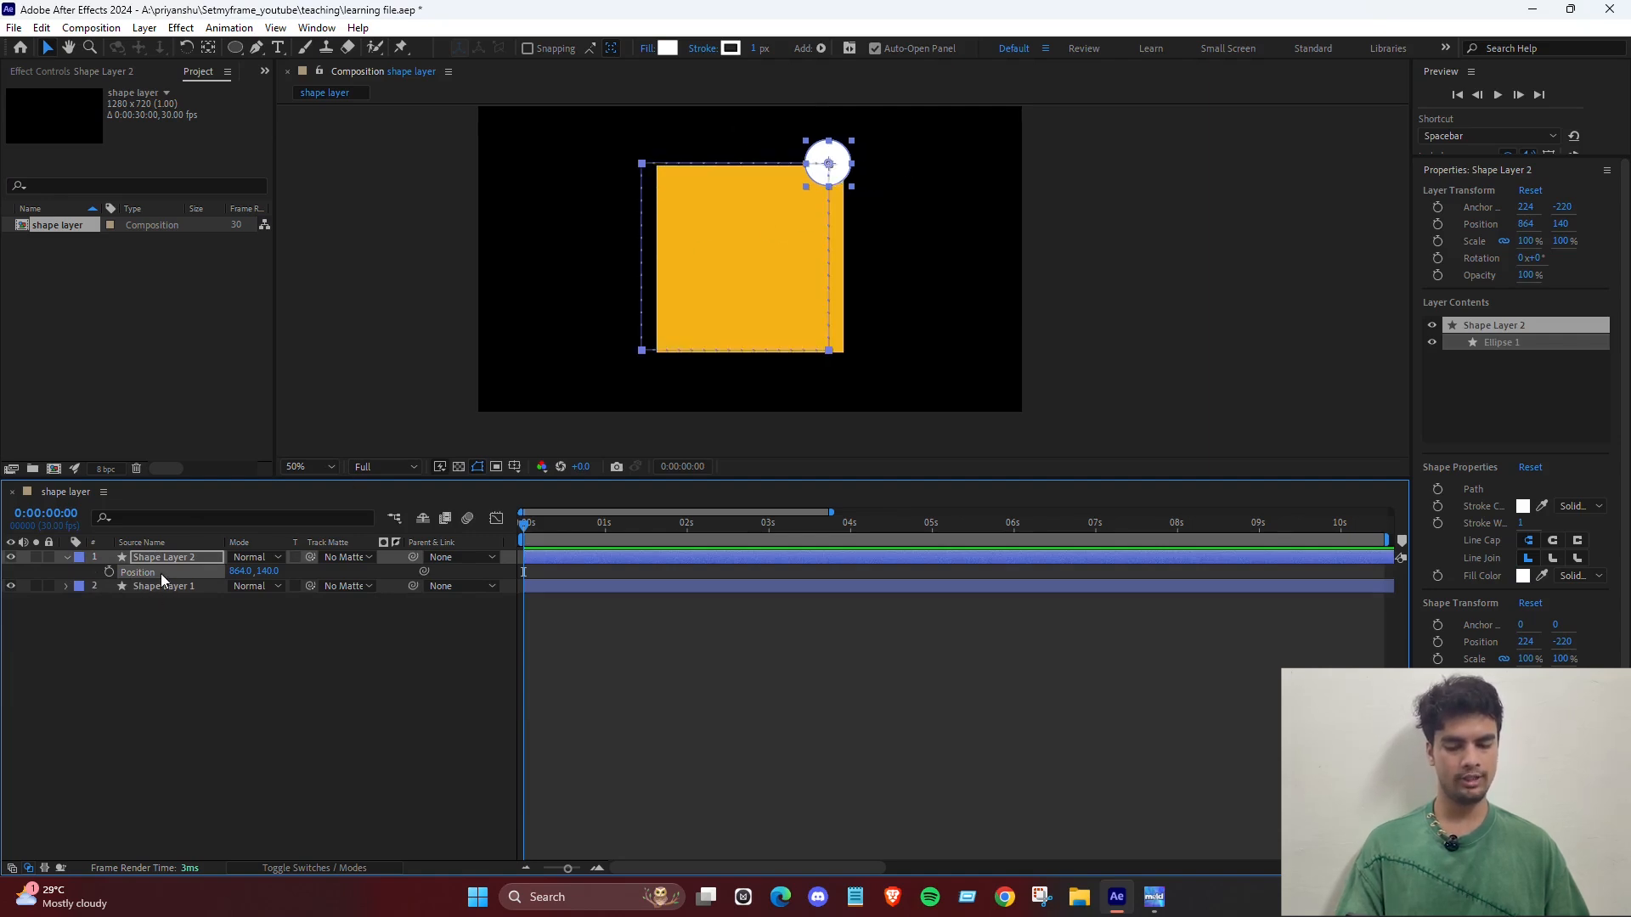
{"action": "key", "text": "ctrl+v"}
{"action": "left_click", "coordinate": [722, 660]}
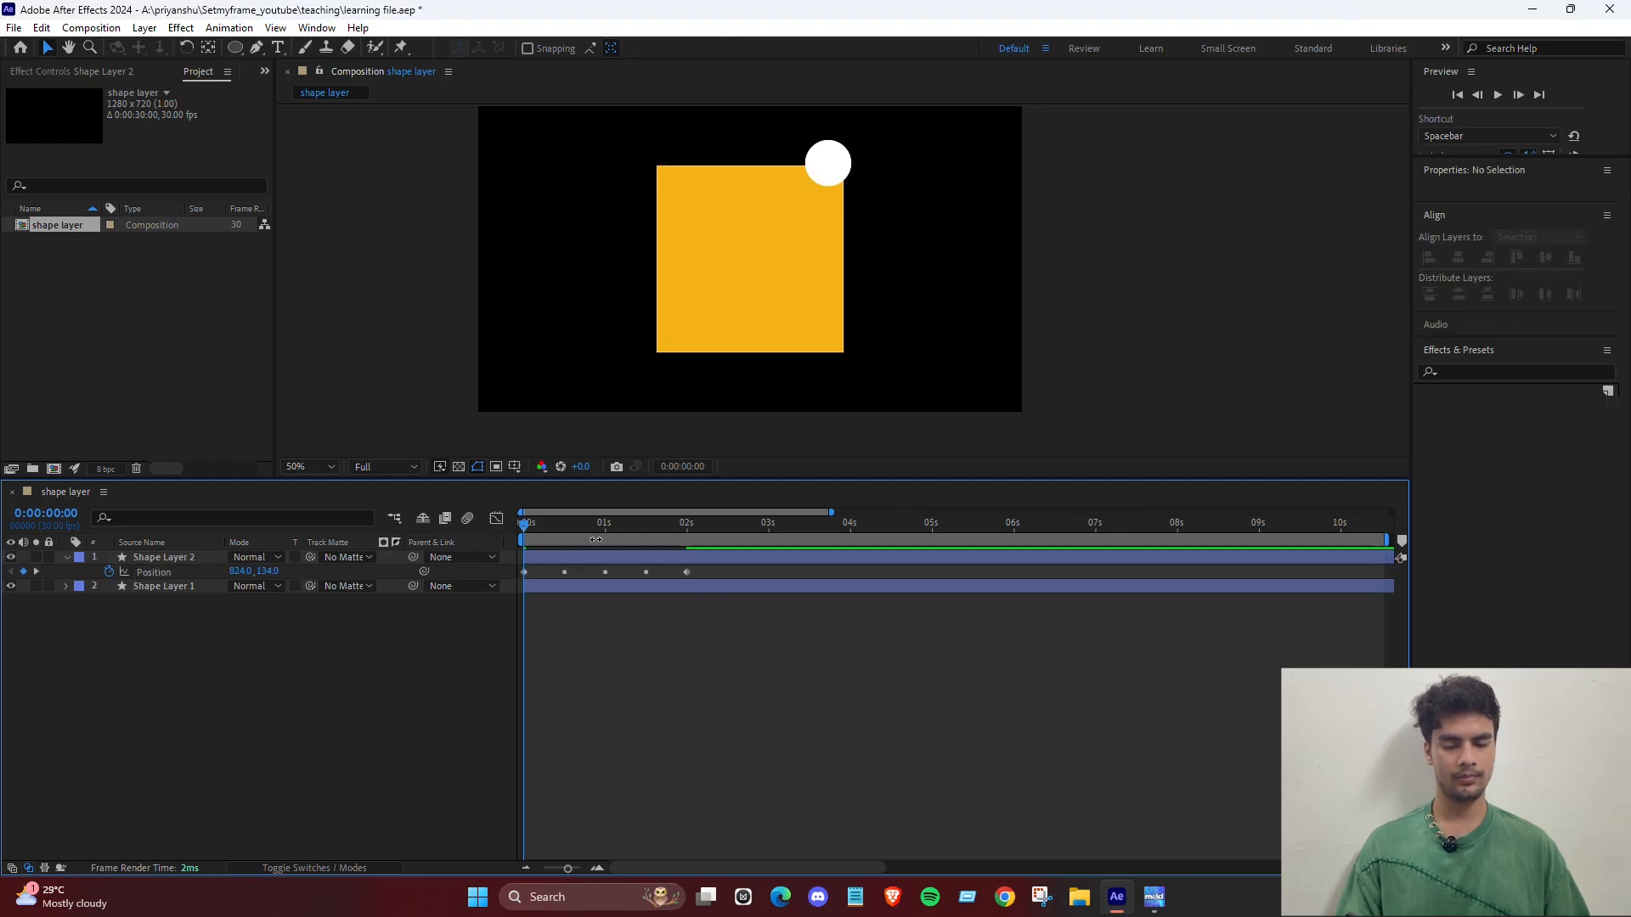
Move the small circle's whole motion path onto the square's outline, with all Position keyframes selected, starting at about 860, 139.
{"action": "mouse_move", "coordinate": [531, 525]}
{"action": "left_mouse_down"}
{"action": "mouse_move", "coordinate": [656, 533]}
{"action": "mouse_move", "coordinate": [513, 539]}
{"action": "left_mouse_up"}
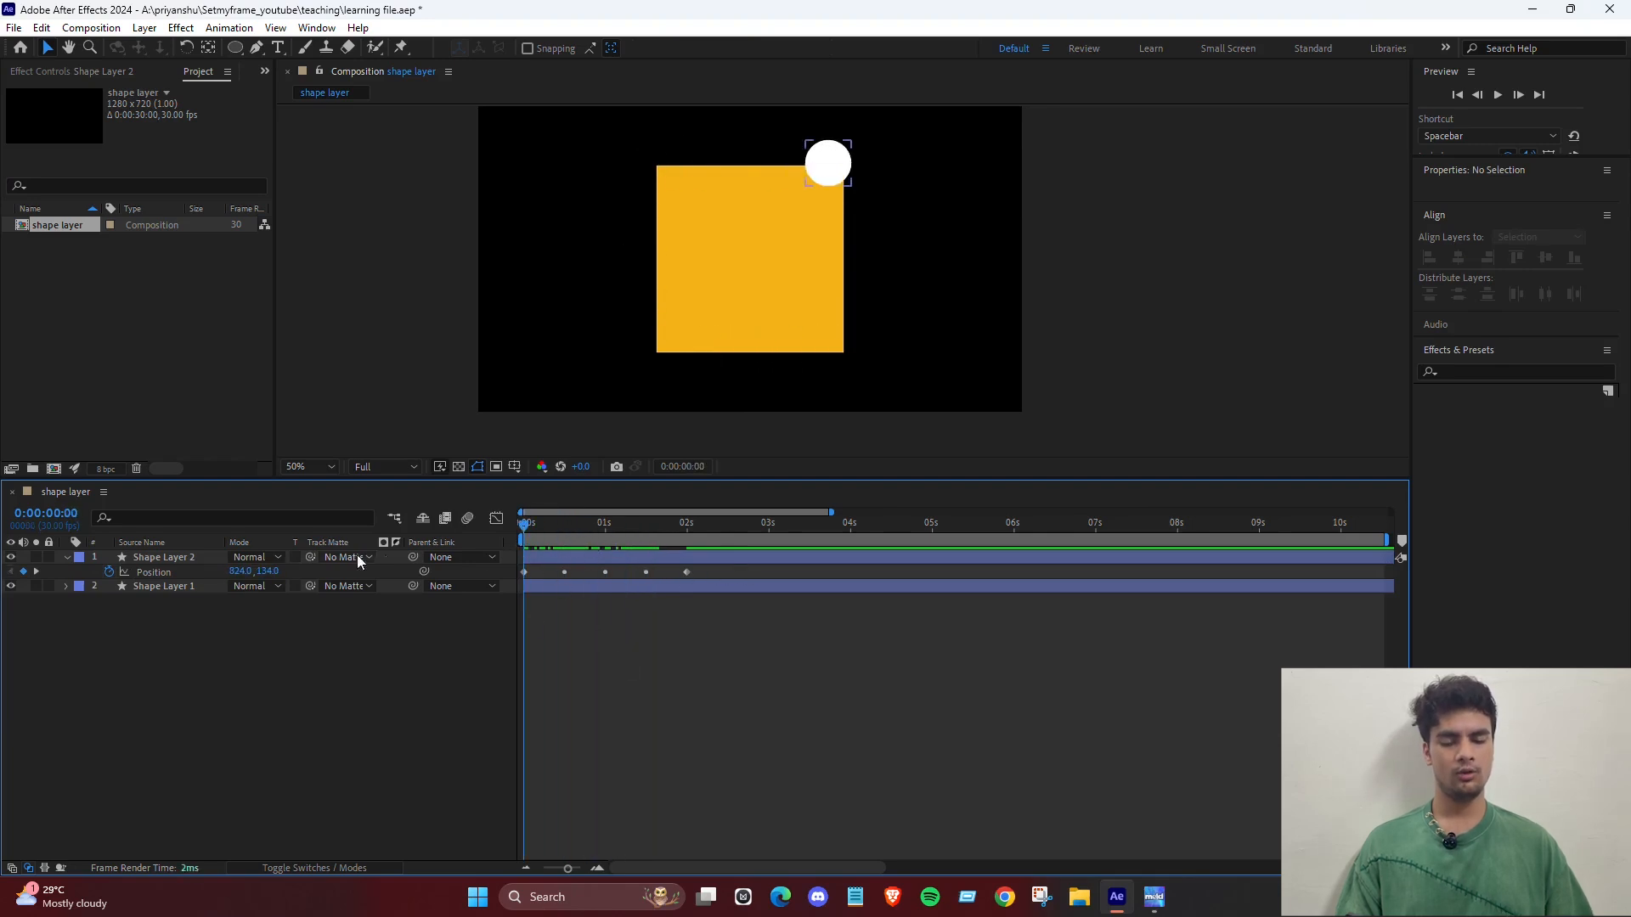
{"action": "left_click", "coordinate": [188, 573]}
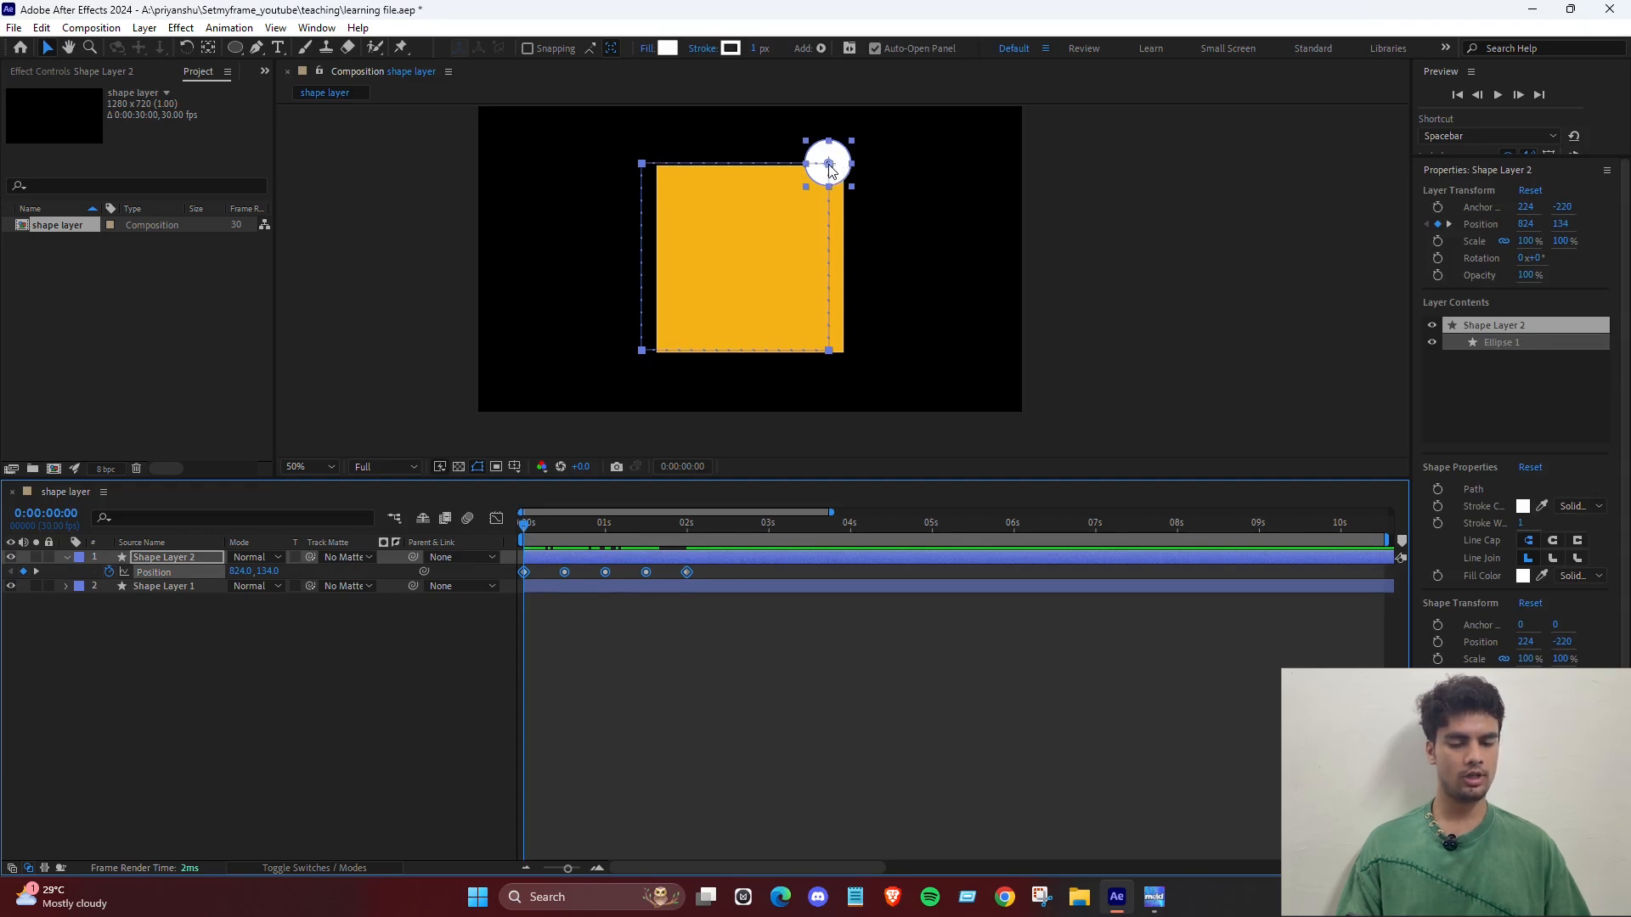
{"action": "left_click_drag", "start_coordinate": [830, 170], "coordinate": [845, 175]}
{"action": "scroll", "coordinate": [964, 212], "scroll_direction": "down", "scroll_amount": 2}
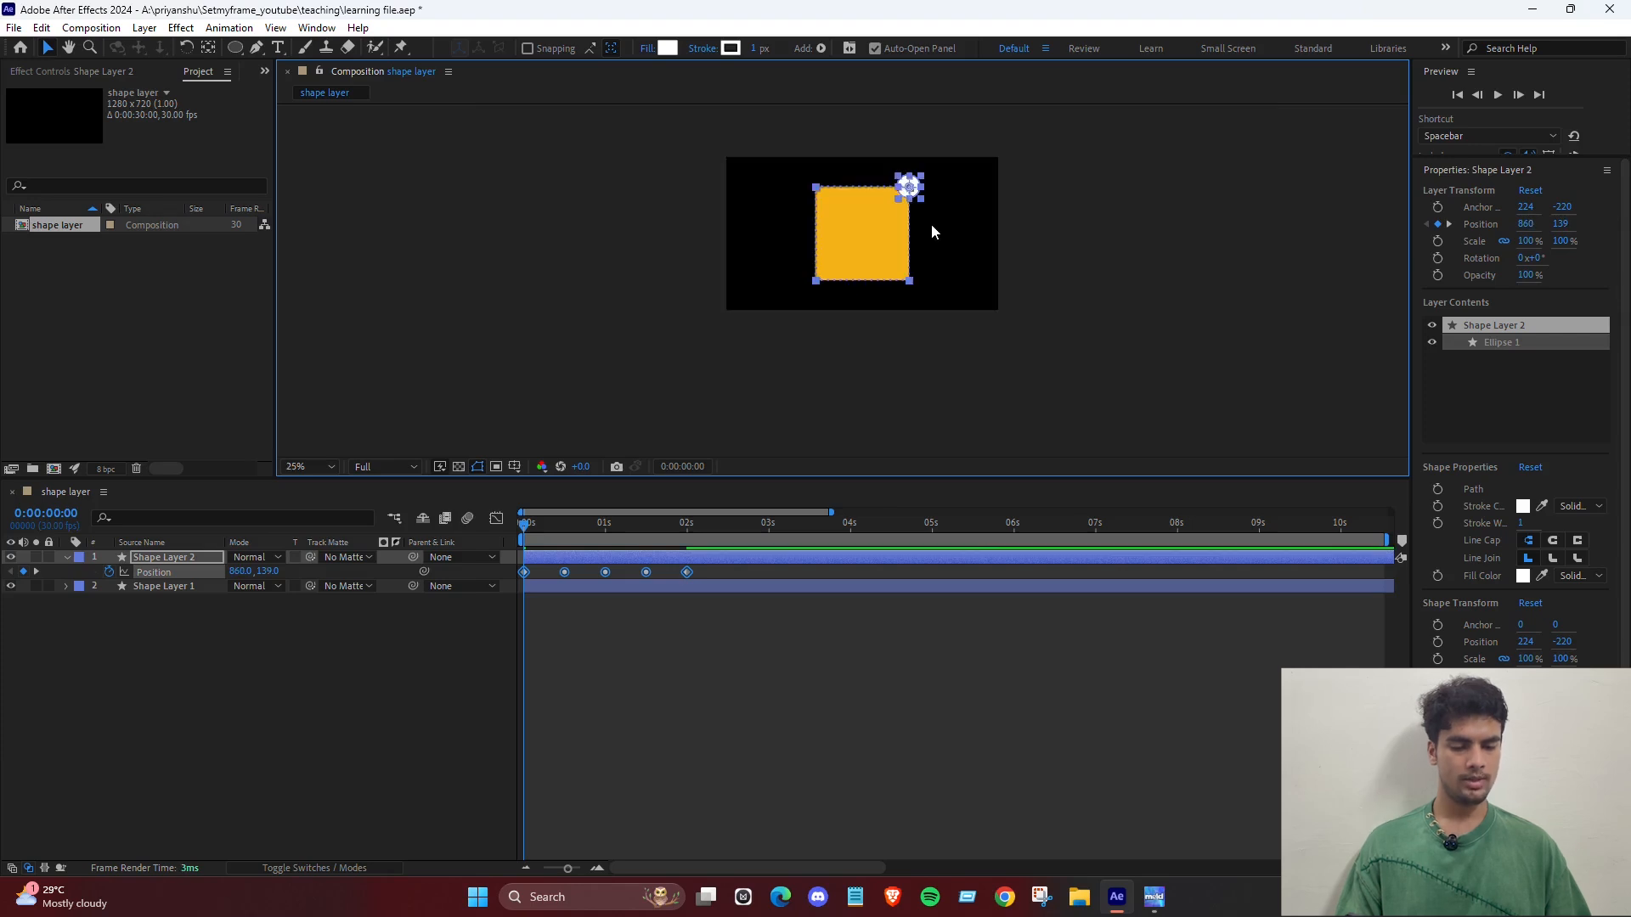
{"action": "scroll", "coordinate": [933, 224], "scroll_direction": "up", "scroll_amount": 2}
{"action": "left_click", "coordinate": [967, 235]}
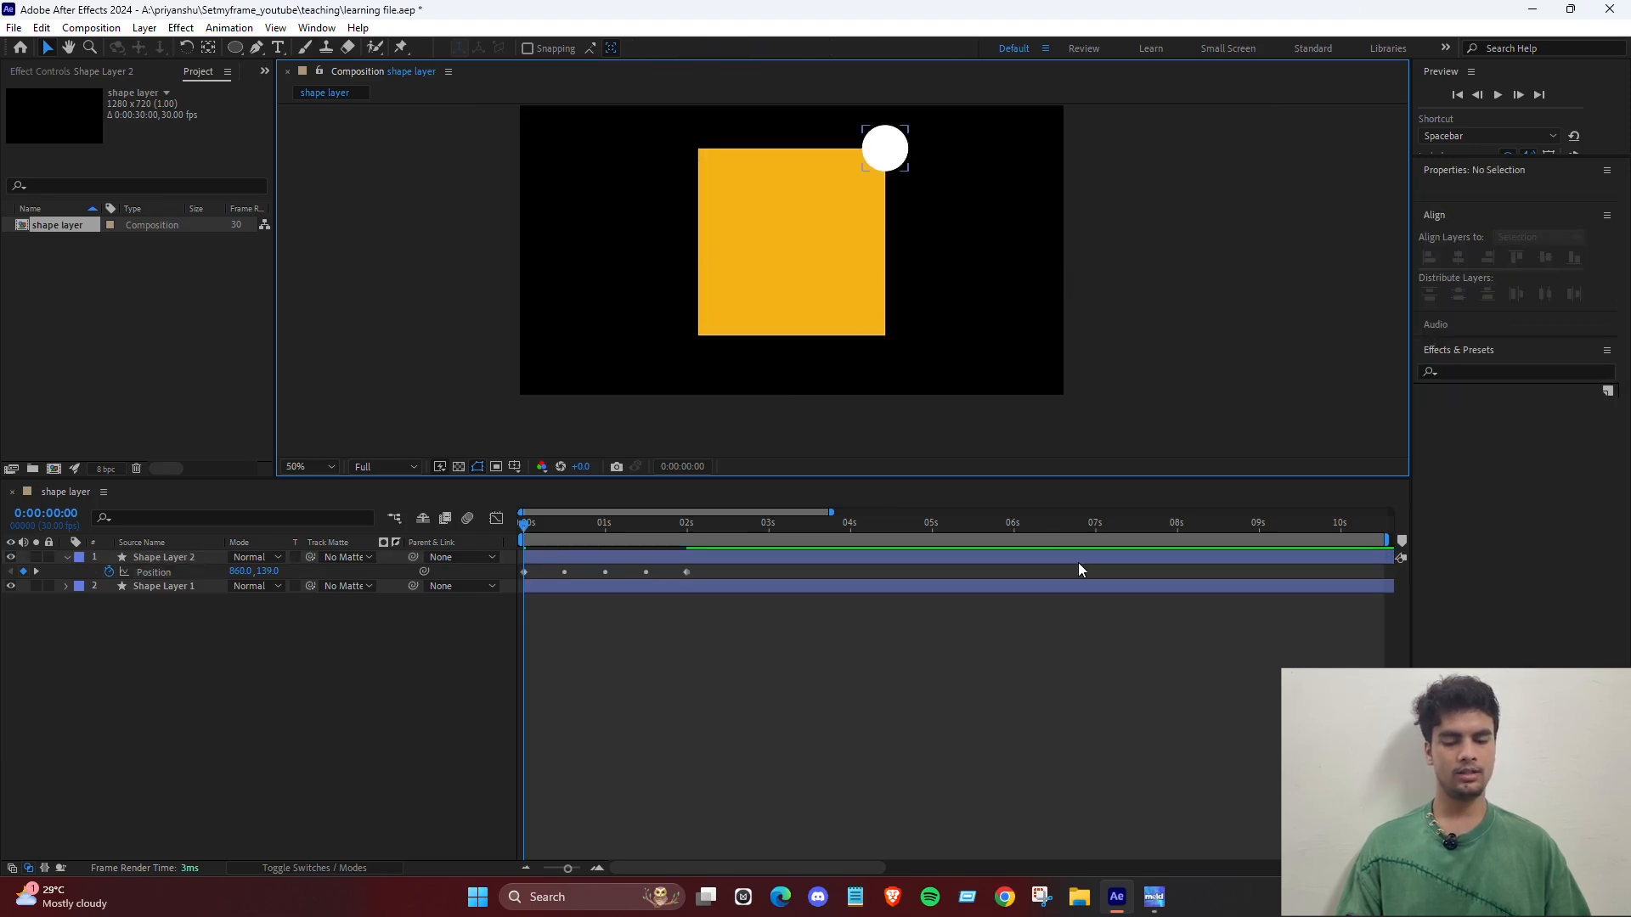
Preview the circle travelling around the square and return to frame 3 to view its keyframes.
{"action": "key", "text": "space"}
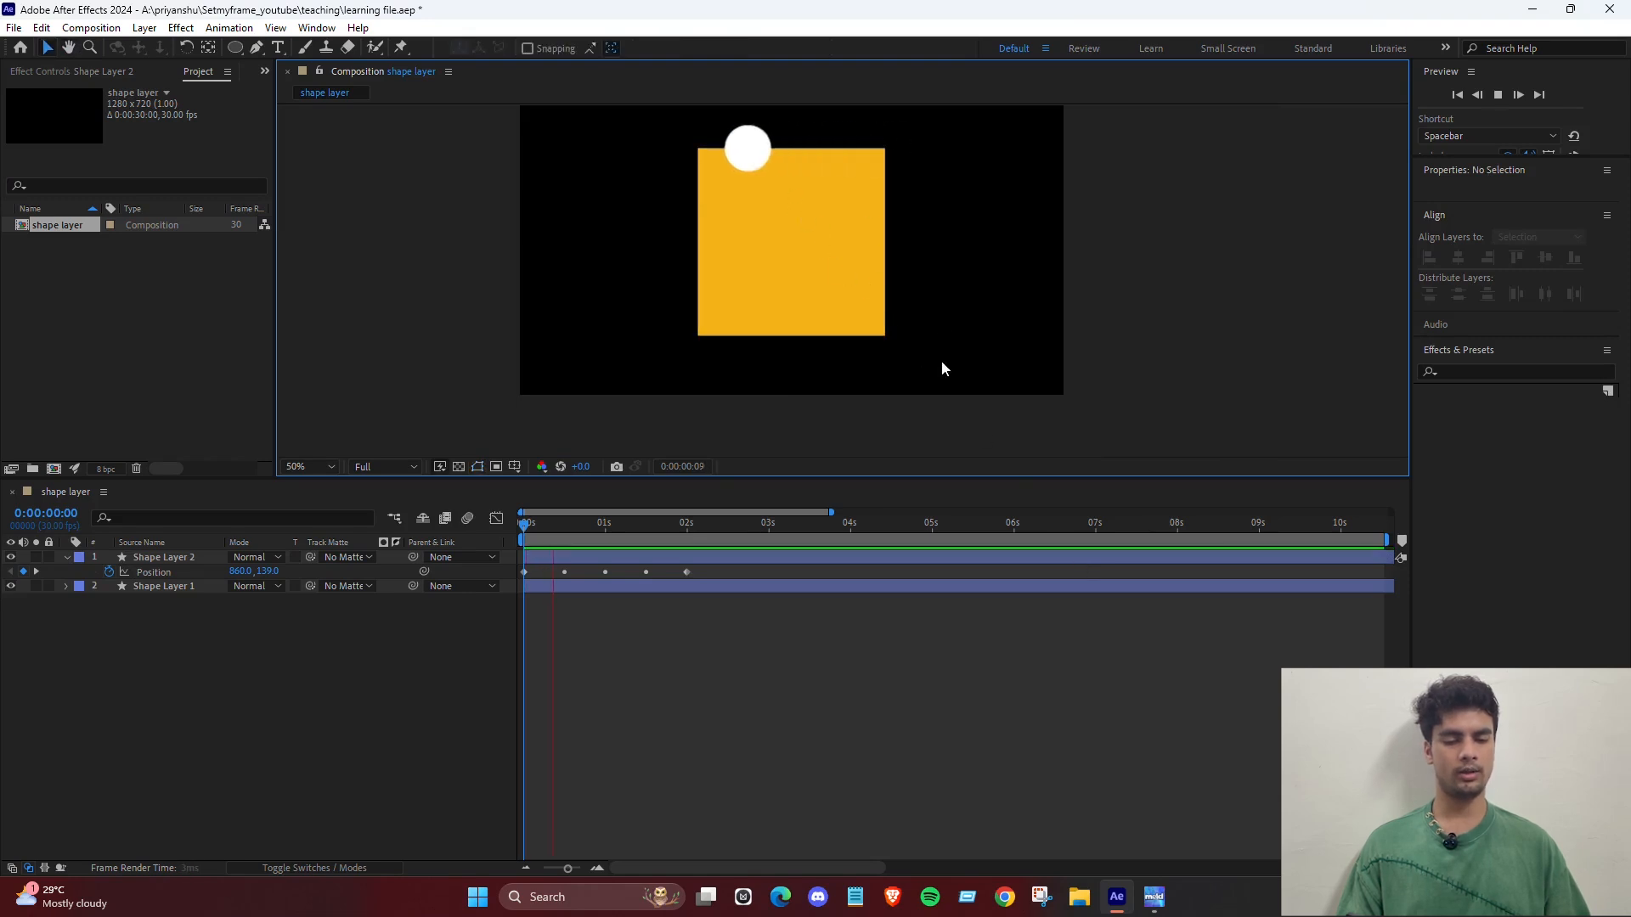
{"action": "scroll", "coordinate": [613, 598], "scroll_direction": "up", "scroll_amount": 2}
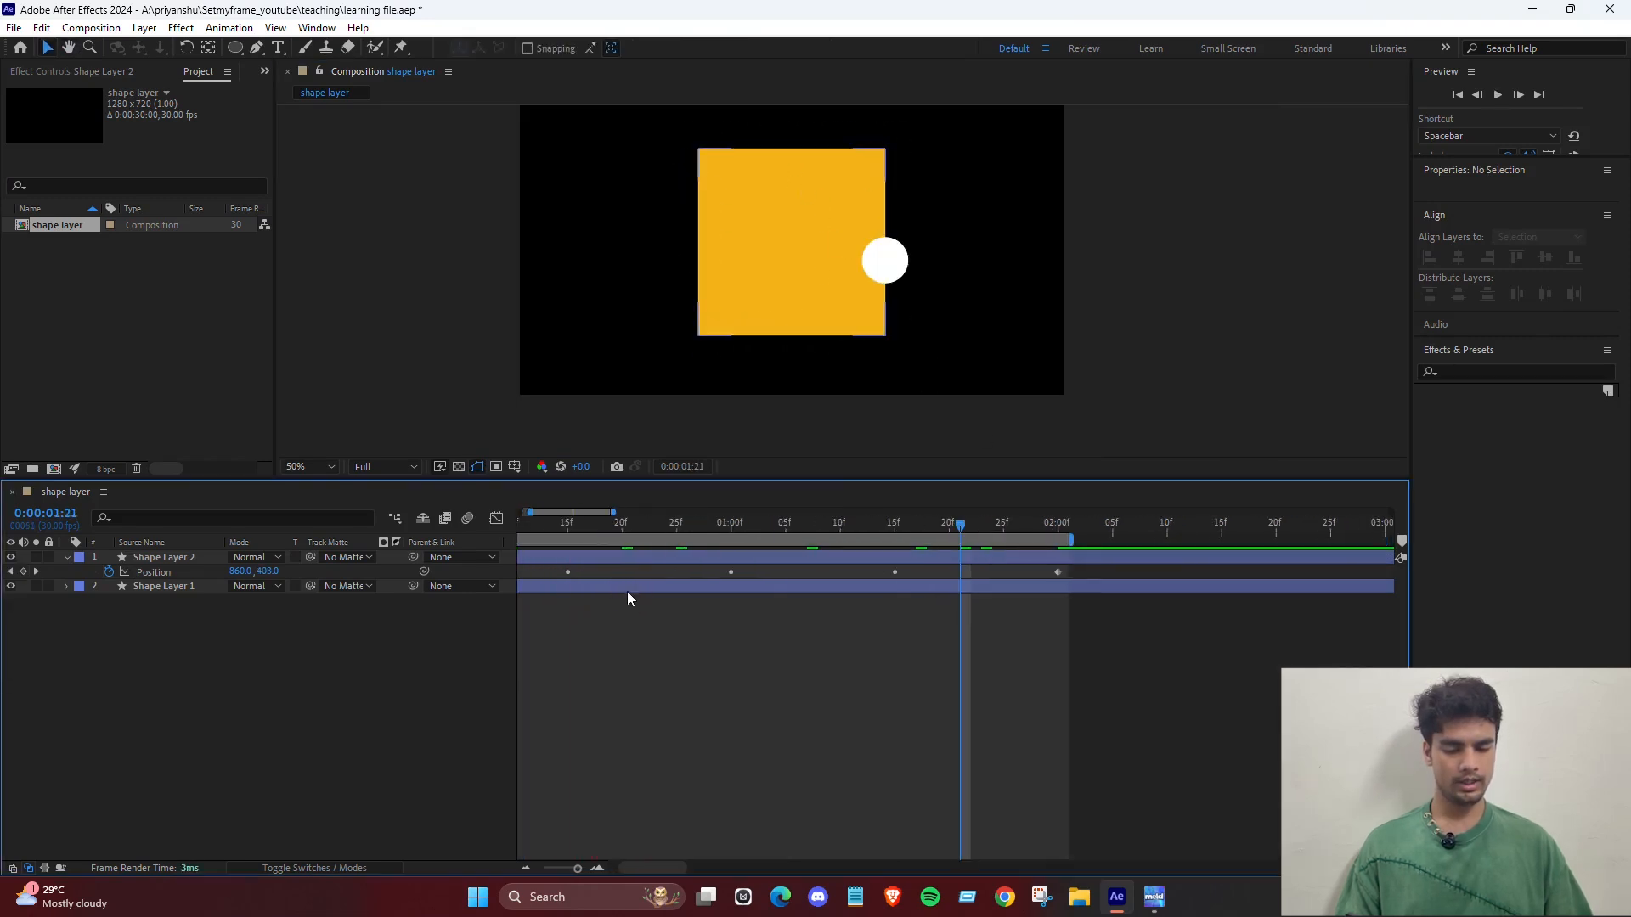
{"action": "left_click_drag", "start_coordinate": [710, 522], "coordinate": [556, 530]}
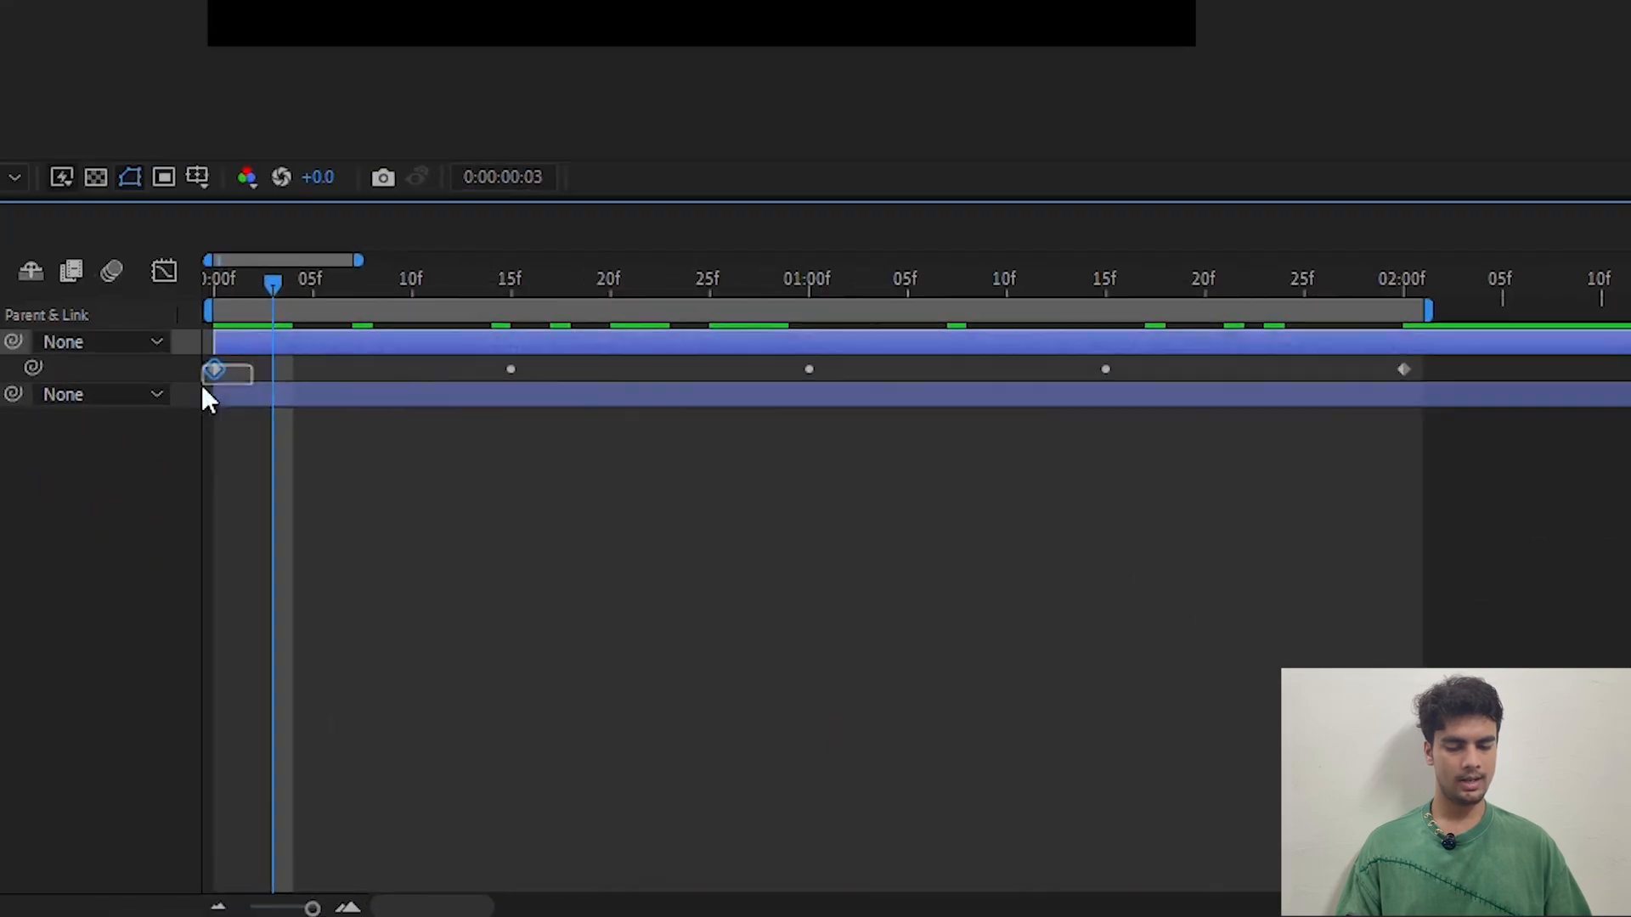
Examine the circle's end and middle Position keyframes, including the Rove Across Time option on the middle ones.
{"action": "left_click_drag", "start_coordinate": [1504, 408], "coordinate": [1376, 360]}
{"action": "left_click", "coordinate": [1552, 426]}
{"action": "left_click", "coordinate": [1266, 365]}
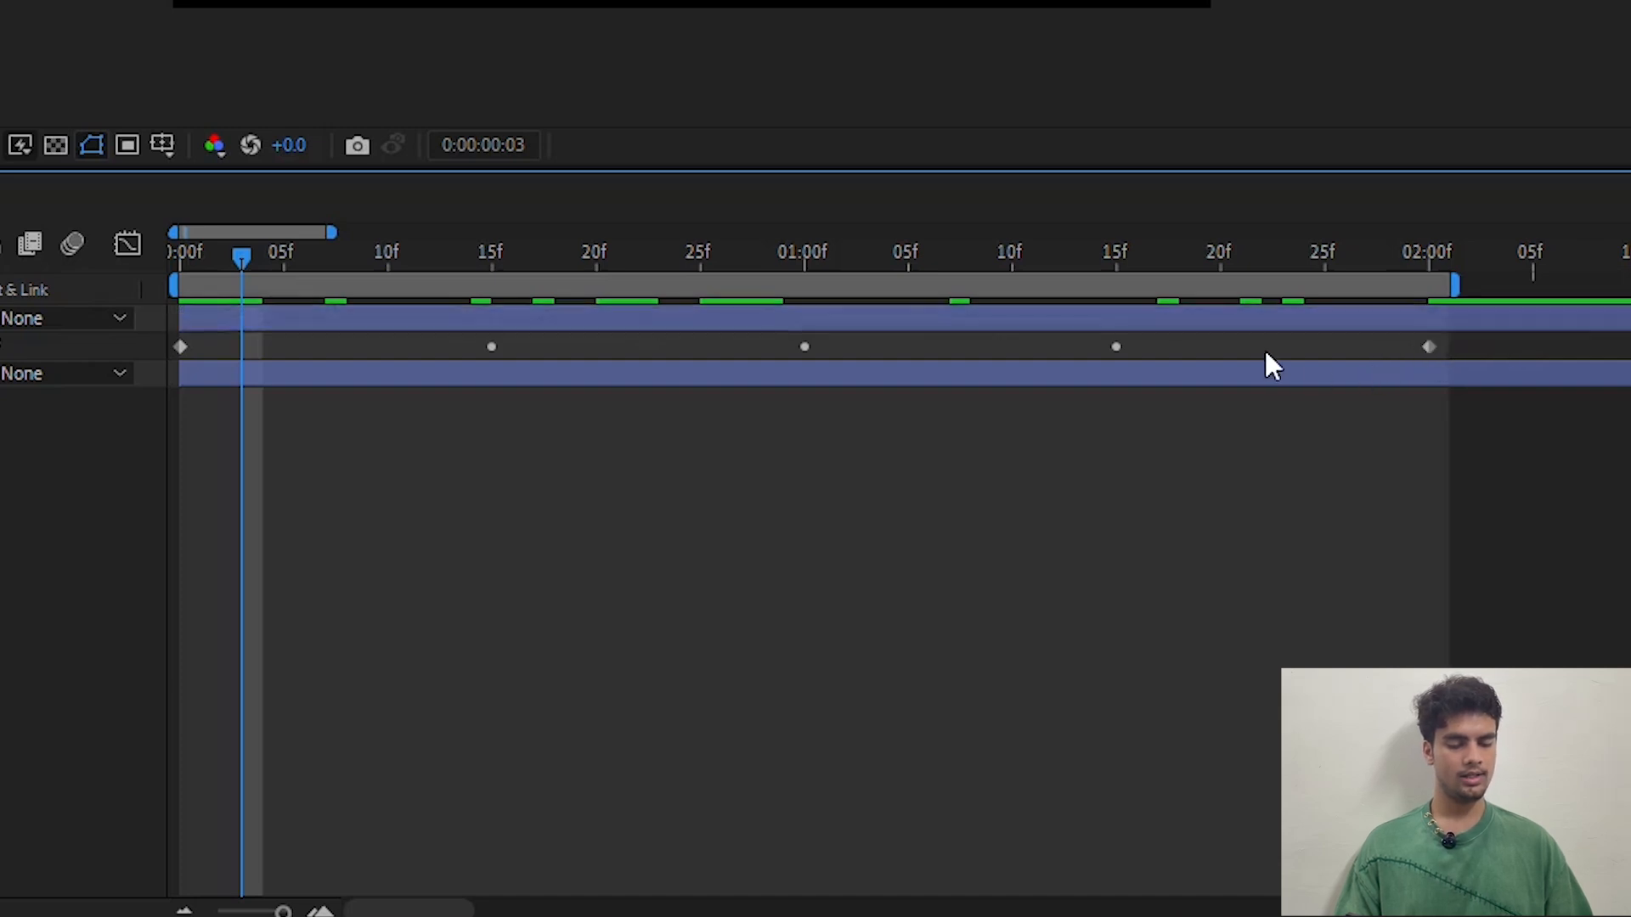
{"action": "left_click_drag", "start_coordinate": [1272, 349], "coordinate": [417, 376]}
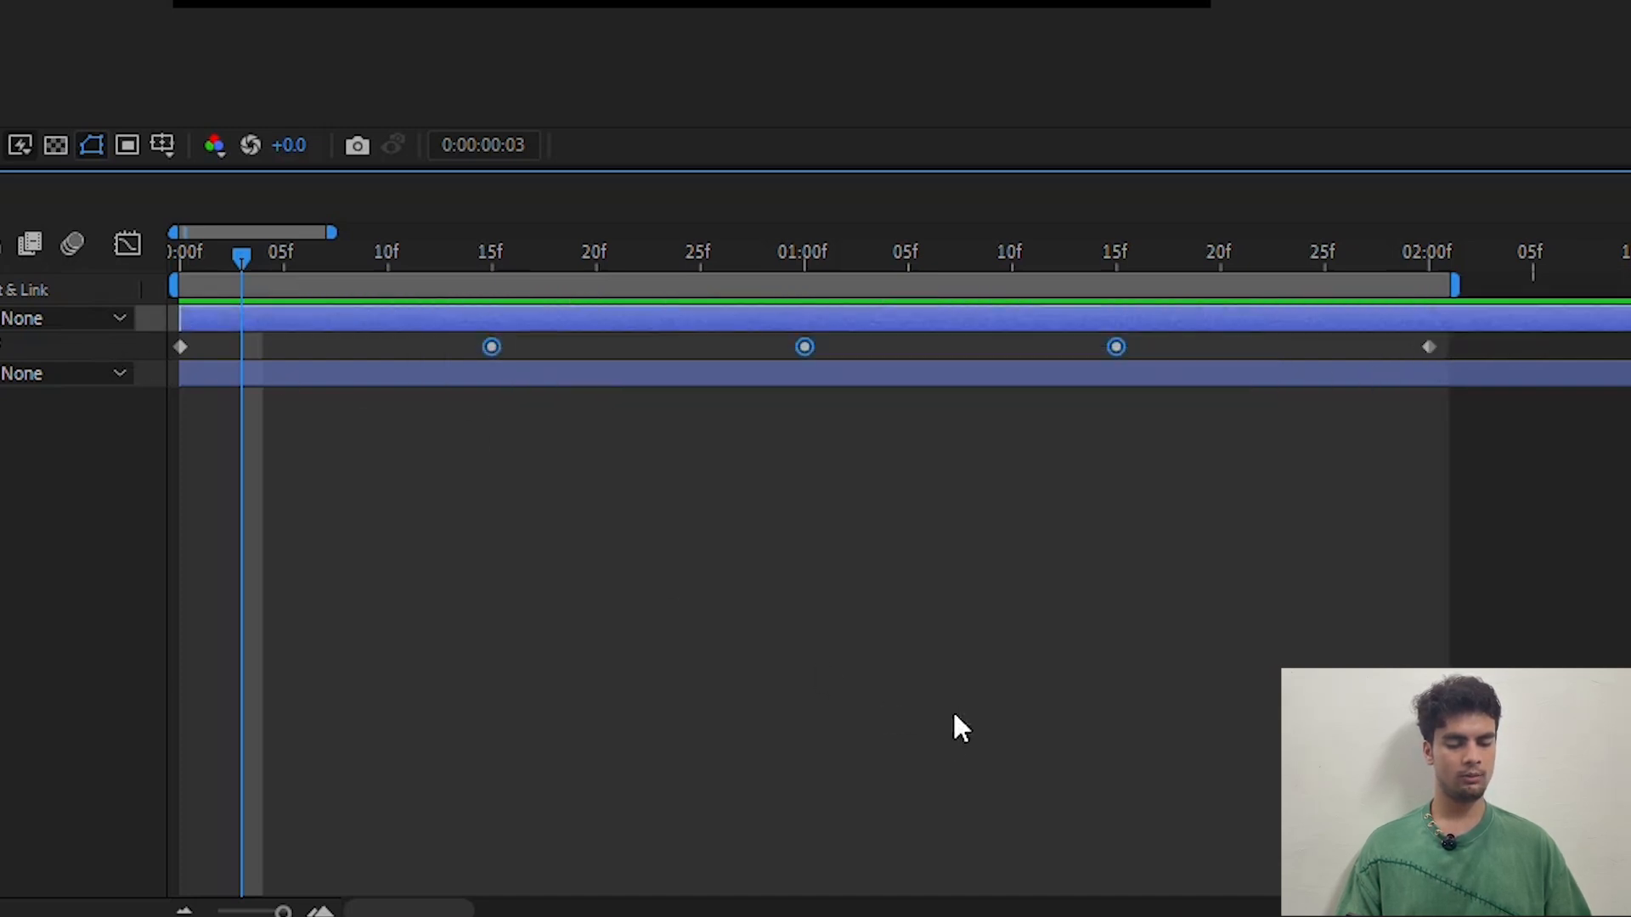
{"action": "left_click", "coordinate": [1215, 353]}
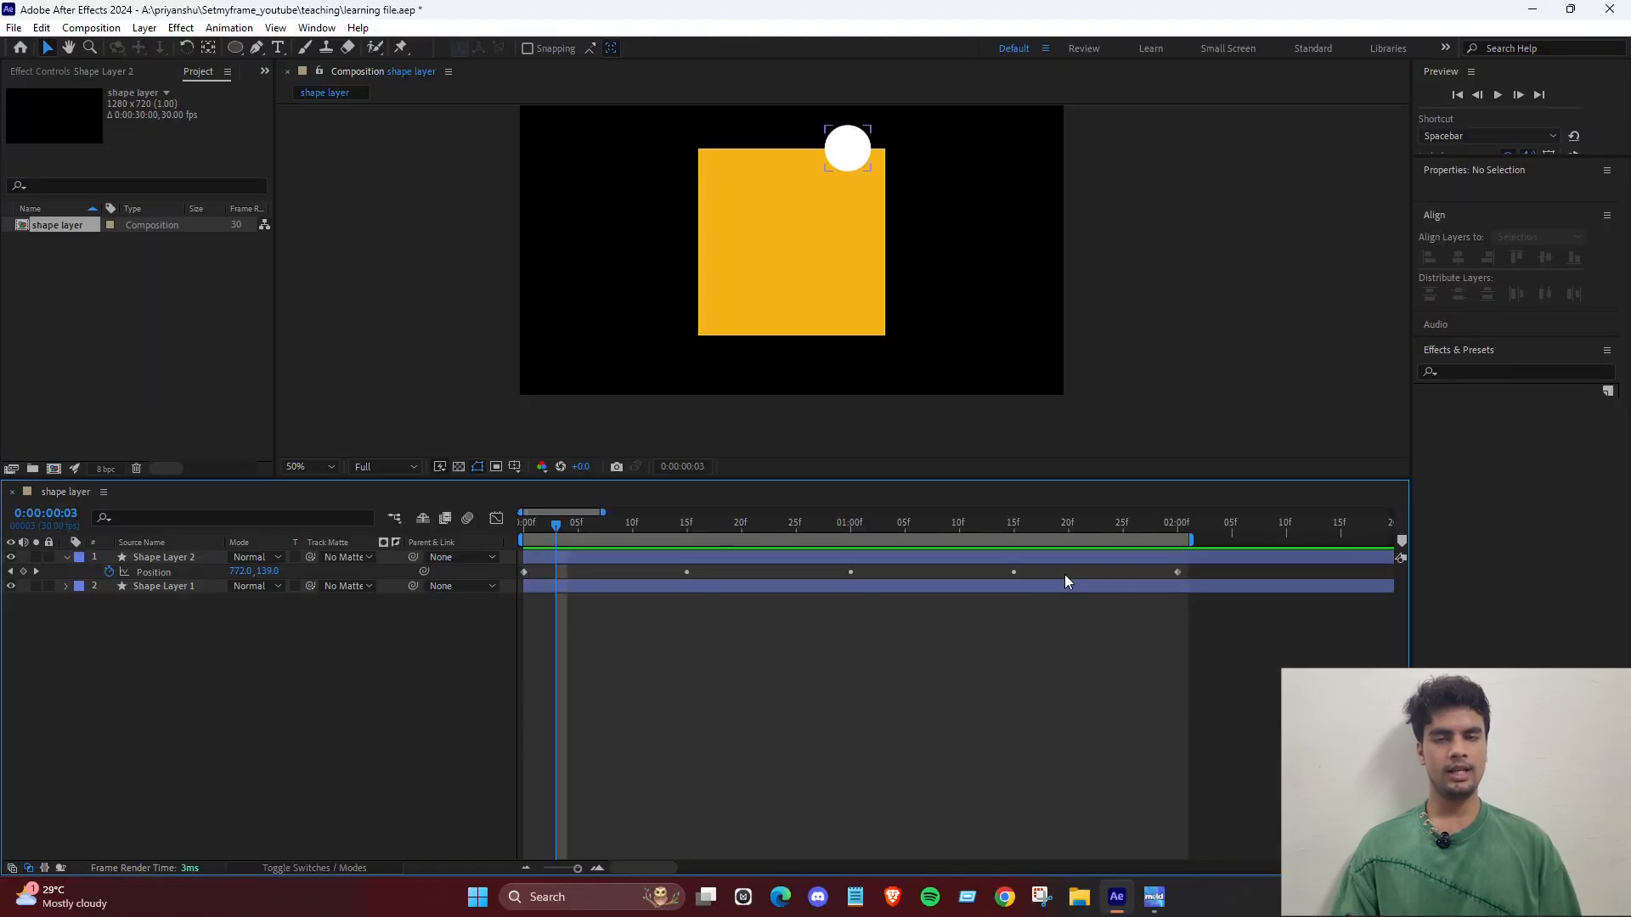
{"action": "left_click_drag", "start_coordinate": [1064, 578], "coordinate": [676, 568]}
{"action": "right_click", "coordinate": [687, 572]}
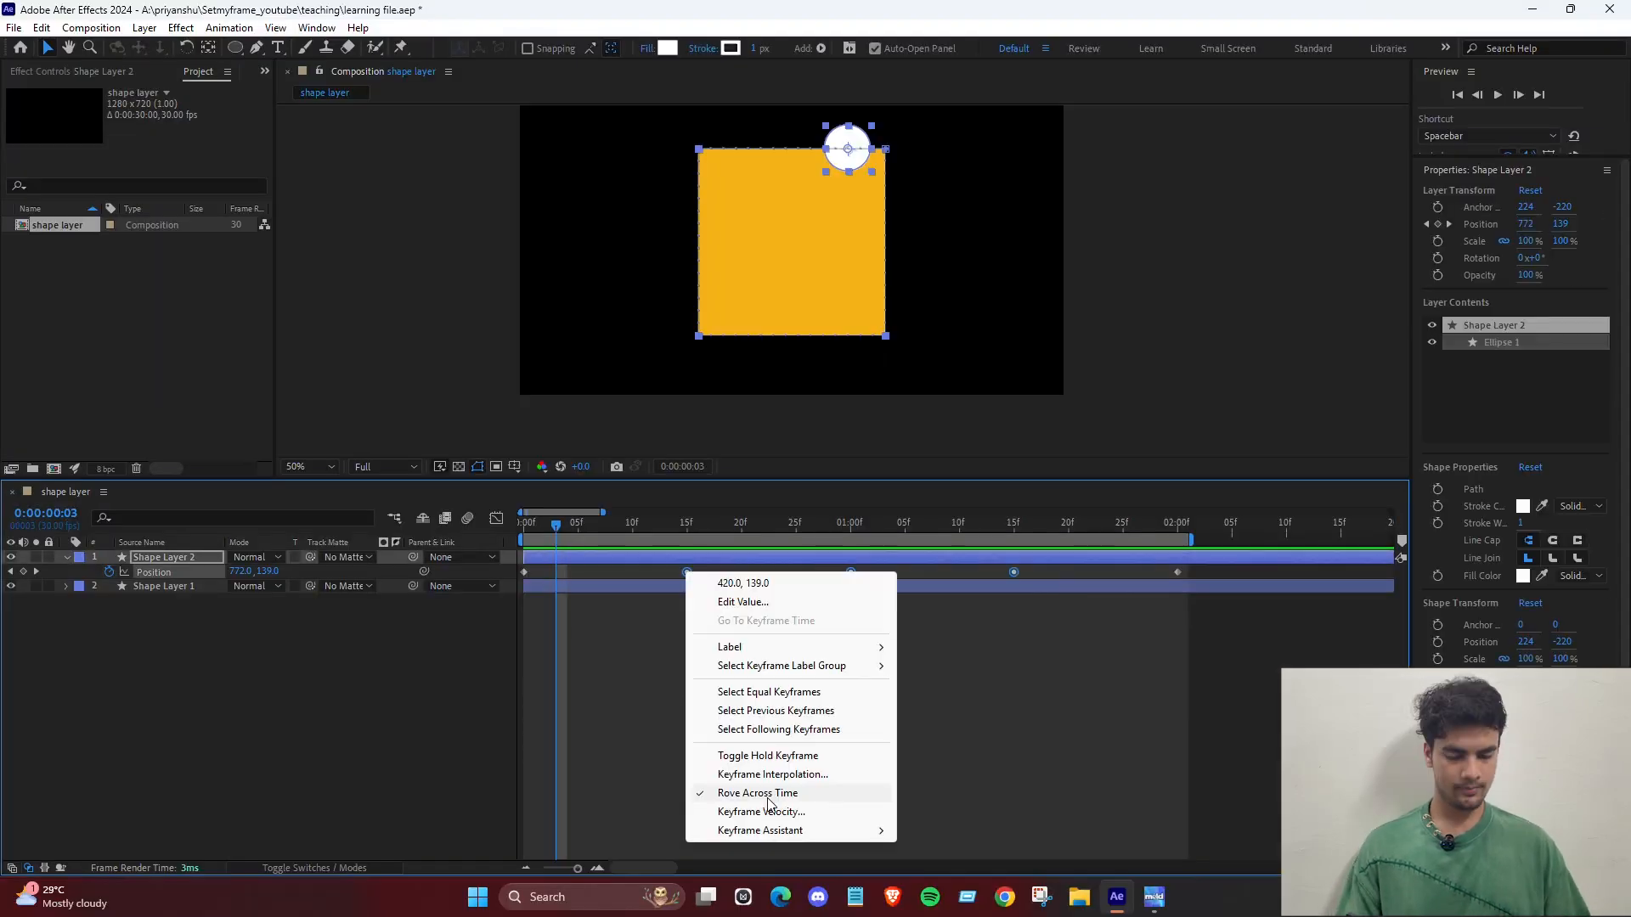
{"action": "left_click", "coordinate": [527, 571]}
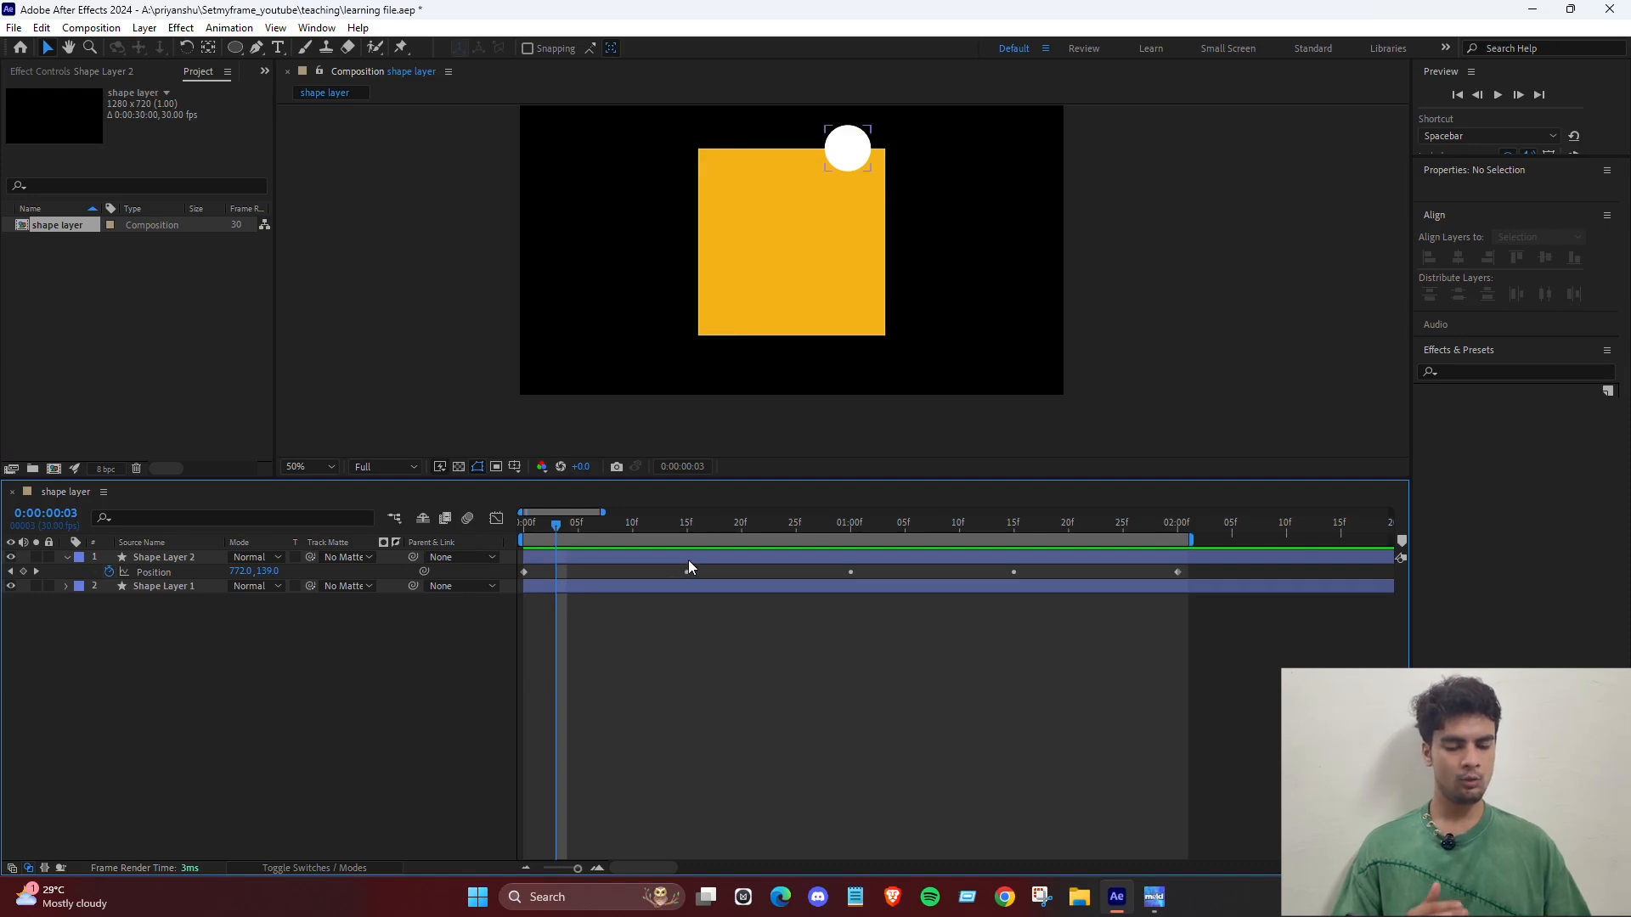
{"action": "mouse_move", "coordinate": [562, 525]}
{"action": "left_mouse_down"}
{"action": "mouse_move", "coordinate": [501, 527]}
{"action": "mouse_move", "coordinate": [683, 547]}
{"action": "mouse_move", "coordinate": [875, 451]}
{"action": "mouse_move", "coordinate": [507, 527]}
{"action": "mouse_move", "coordinate": [857, 557]}
{"action": "mouse_move", "coordinate": [732, 538]}
{"action": "mouse_move", "coordinate": [863, 537]}
{"action": "mouse_move", "coordinate": [533, 518]}
{"action": "left_mouse_up"}
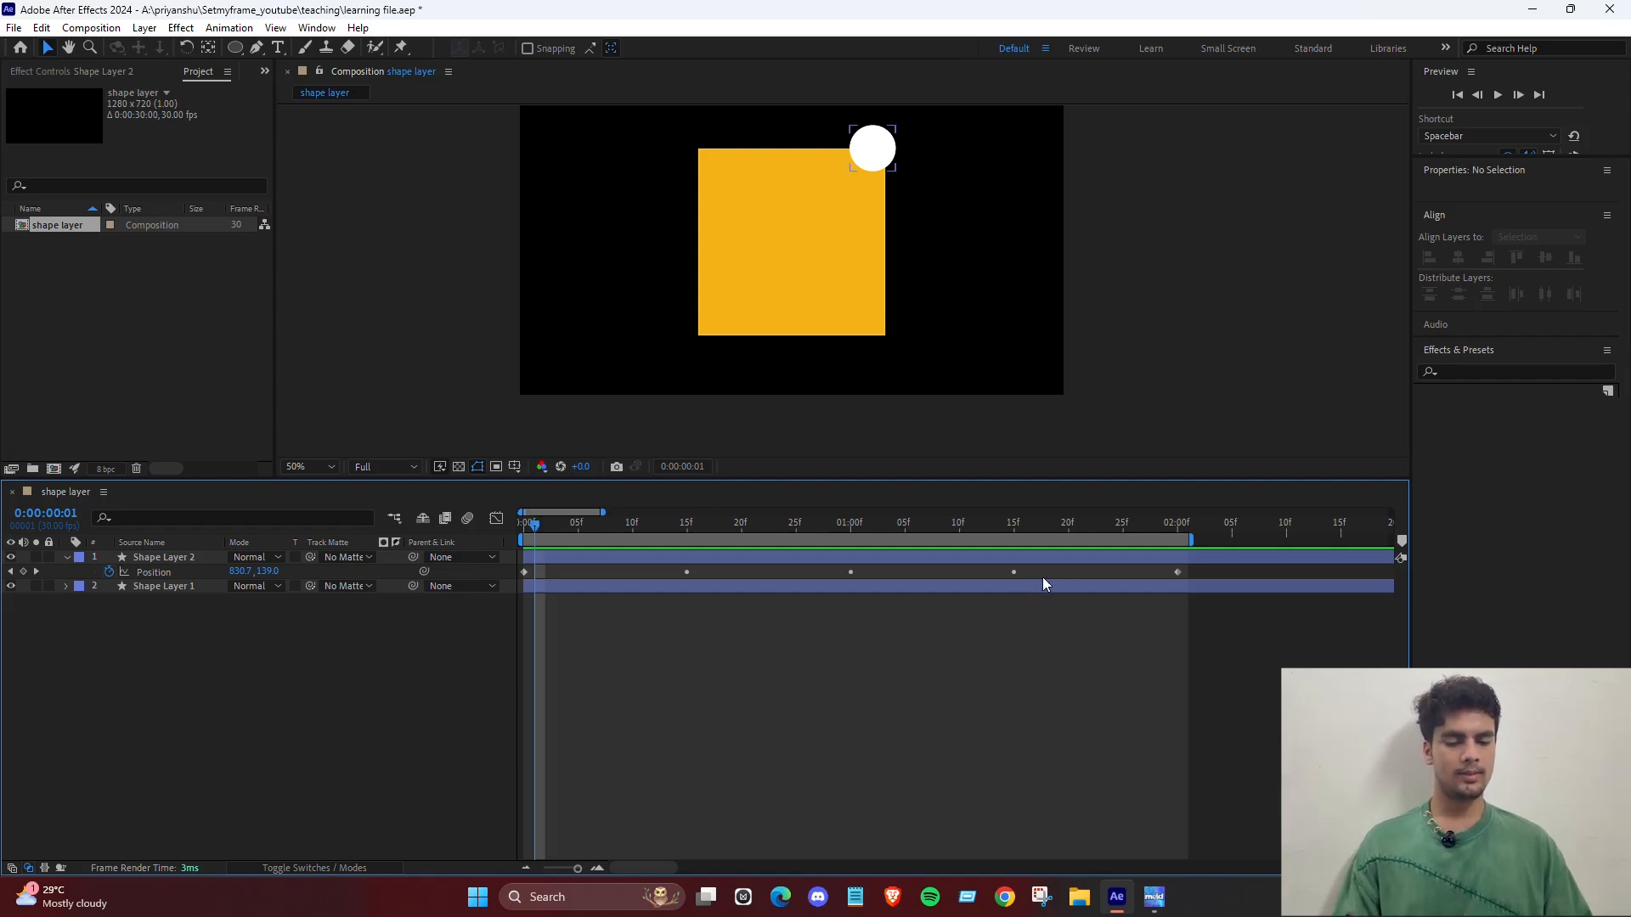
Change the Roving setting of the circle's three middle Position keyframes to Lock To Time.
{"action": "left_click_drag", "start_coordinate": [1050, 570], "coordinate": [701, 586]}
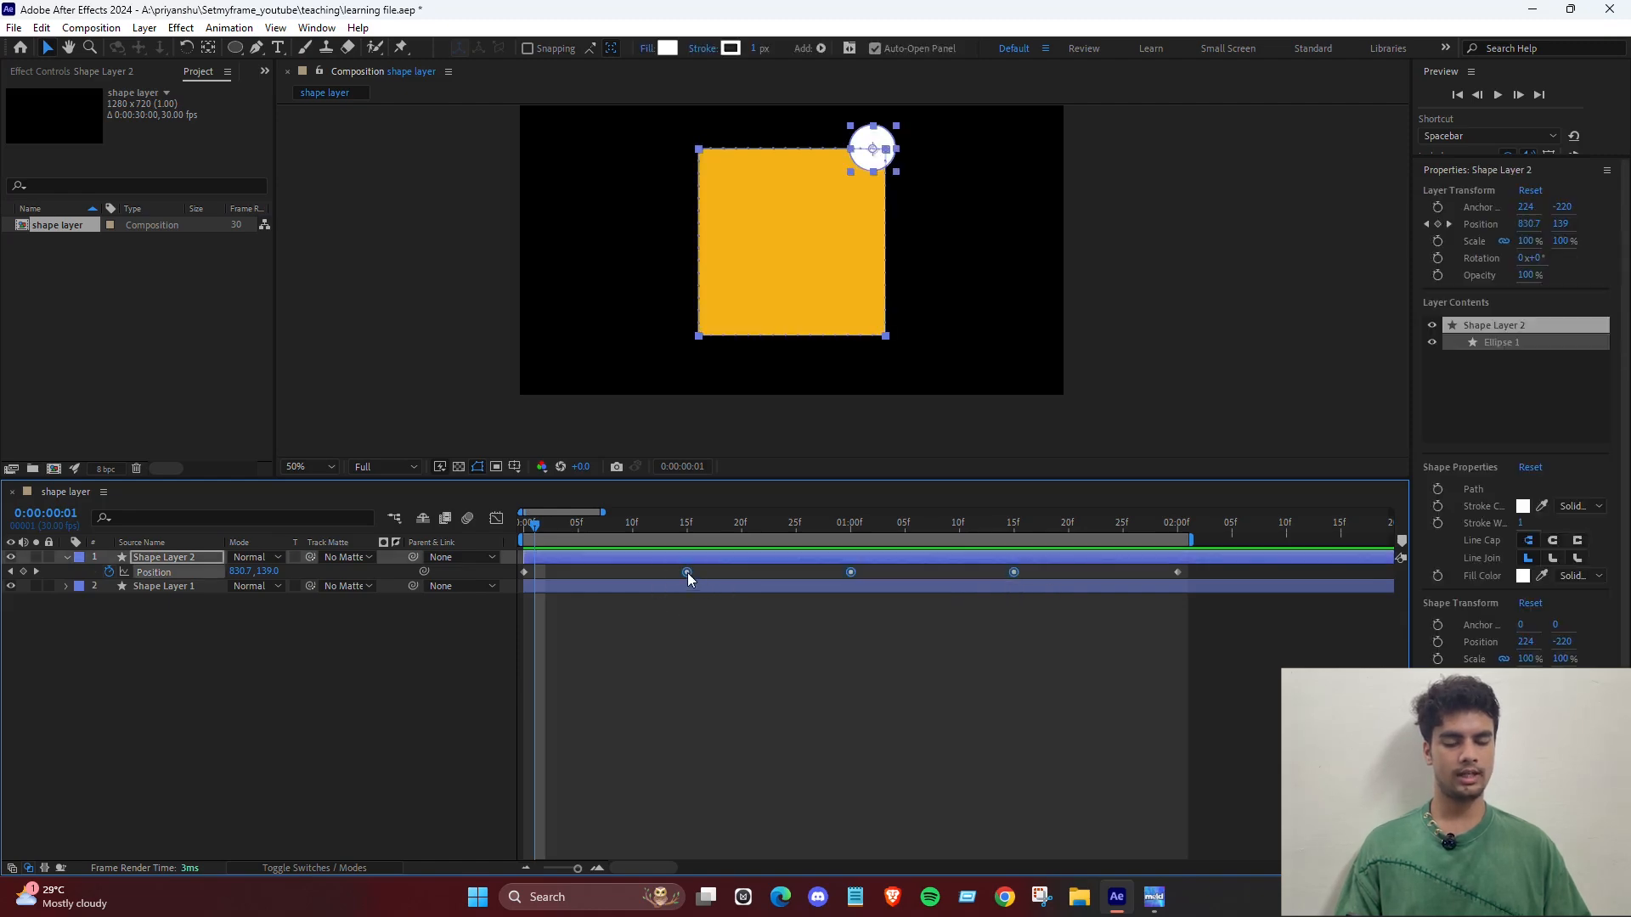
{"action": "right_click", "coordinate": [686, 572]}
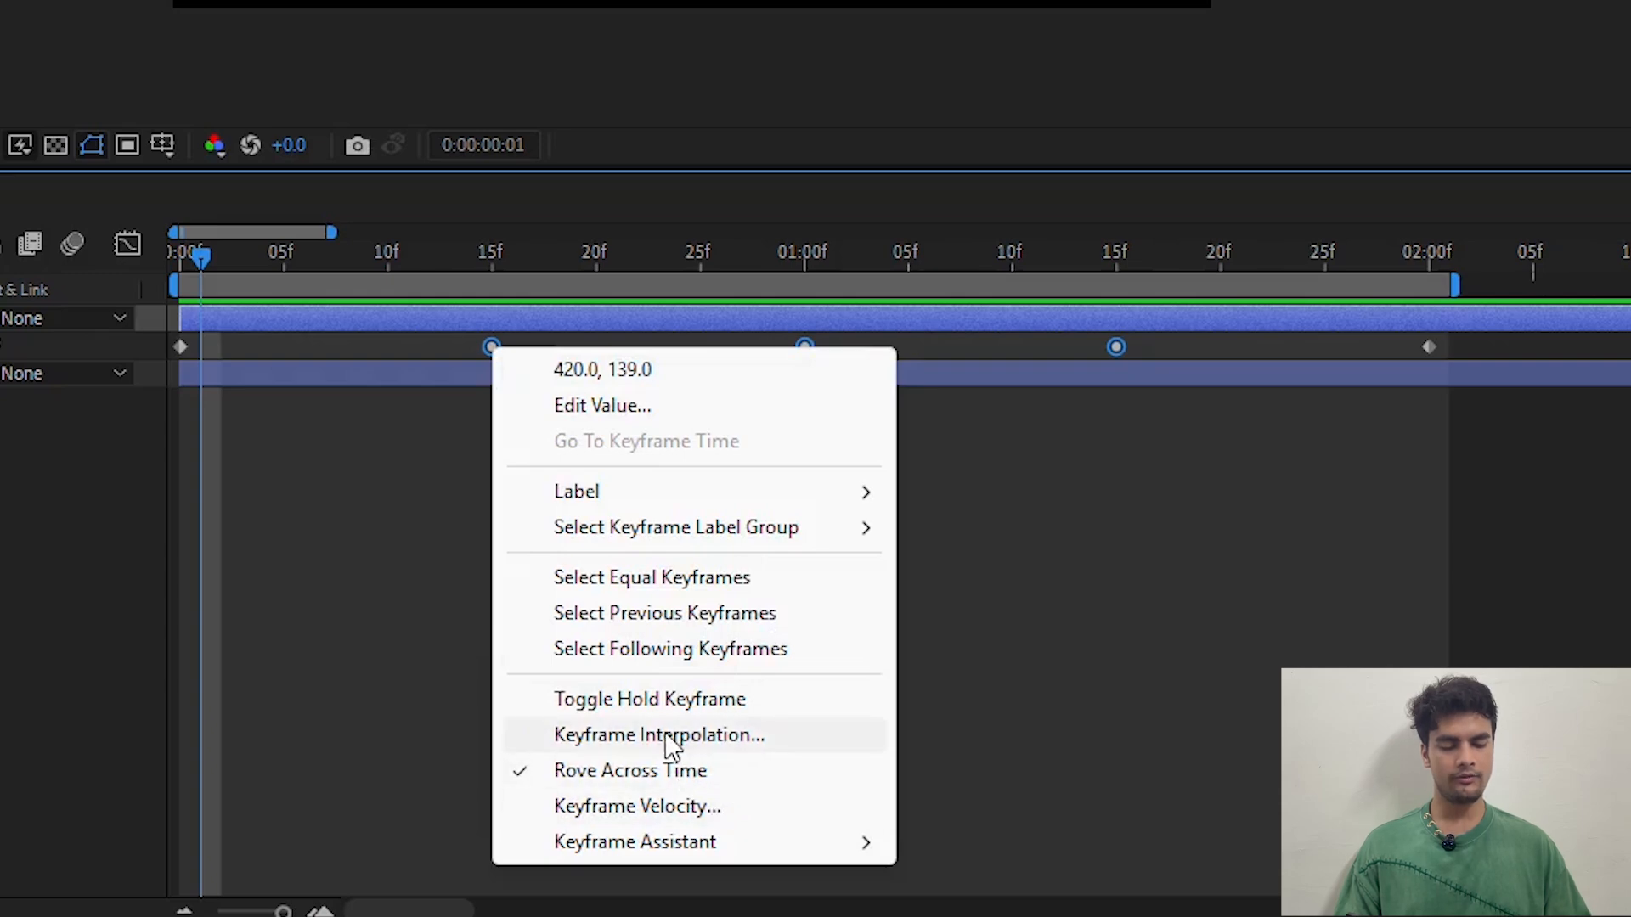
{"action": "left_click", "coordinate": [730, 735]}
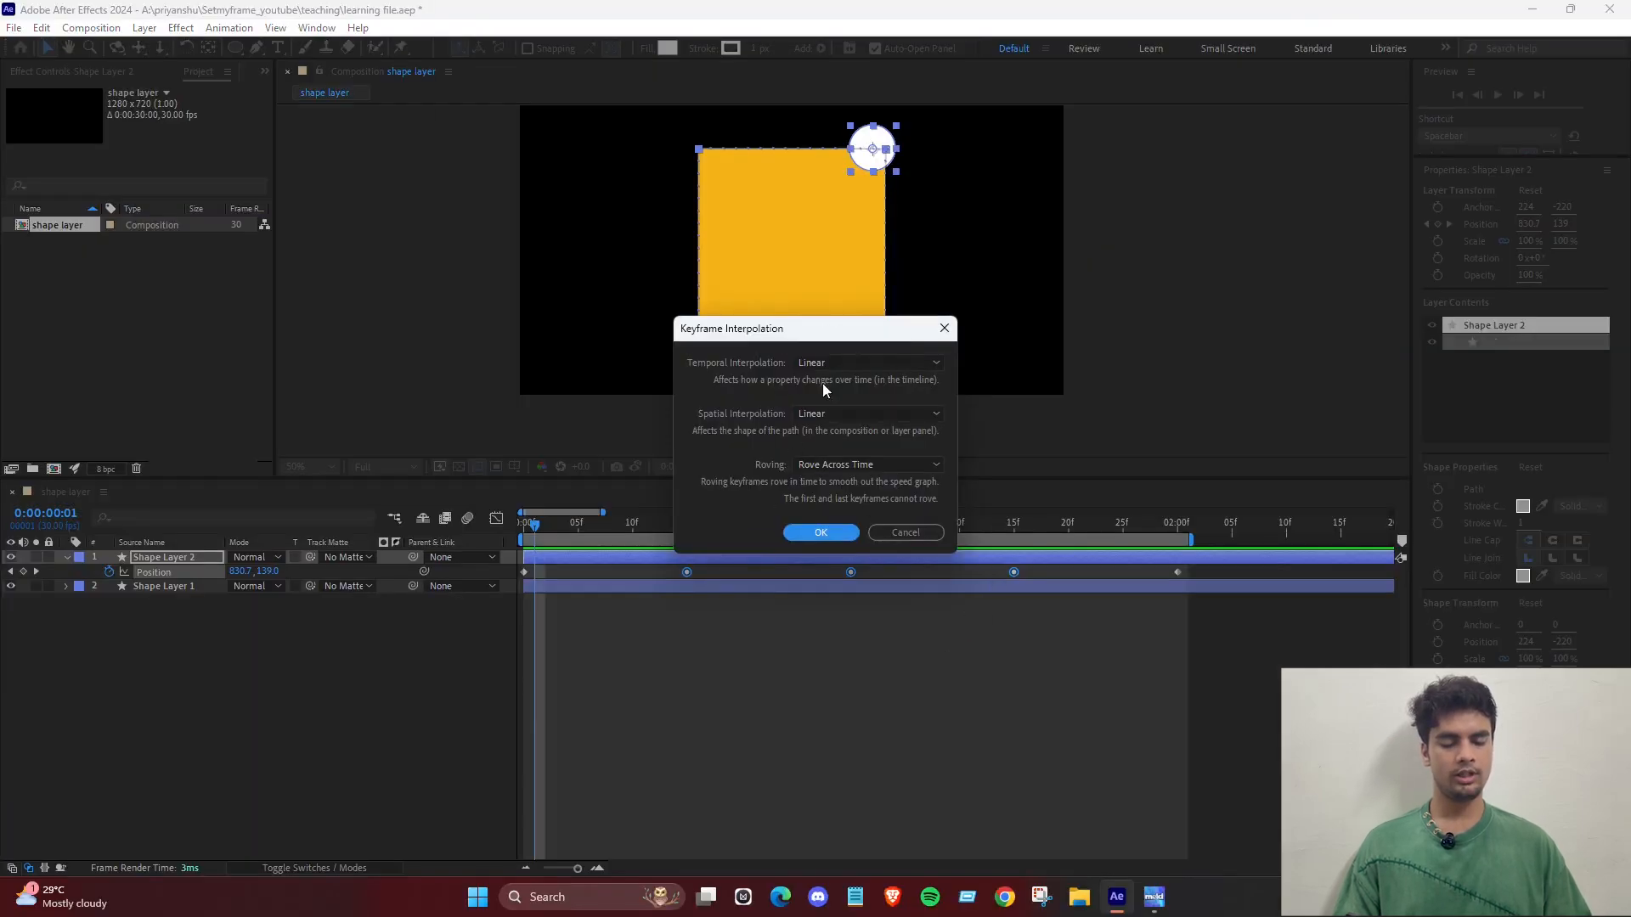
{"action": "left_click", "coordinate": [831, 467]}
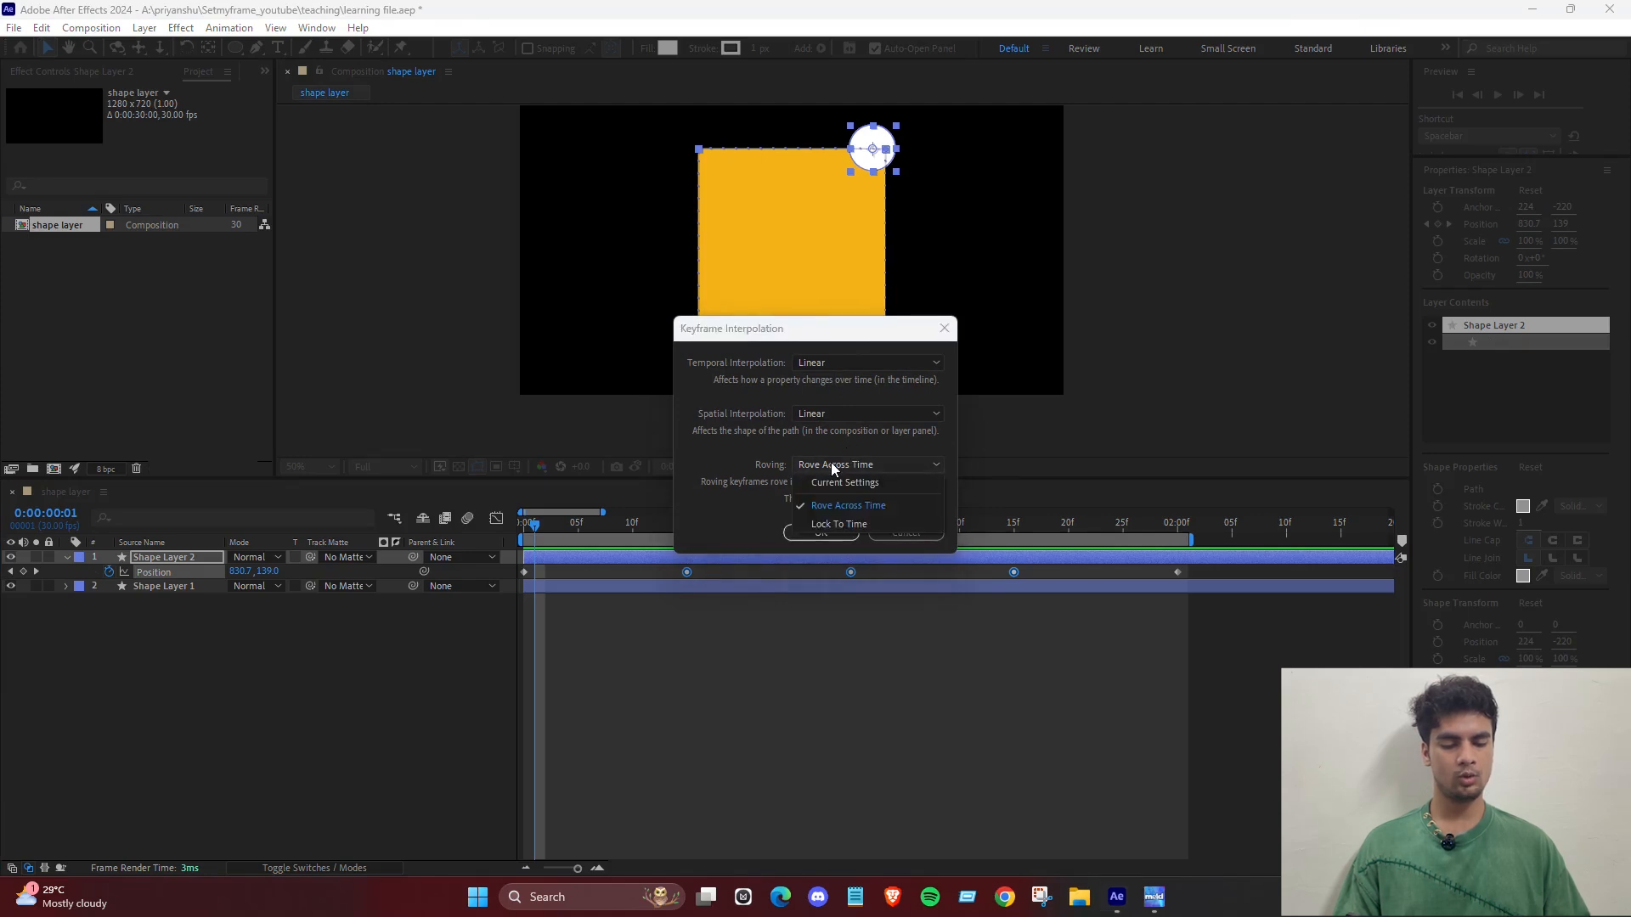
{"action": "left_click", "coordinate": [855, 528]}
{"action": "left_click", "coordinate": [821, 533]}
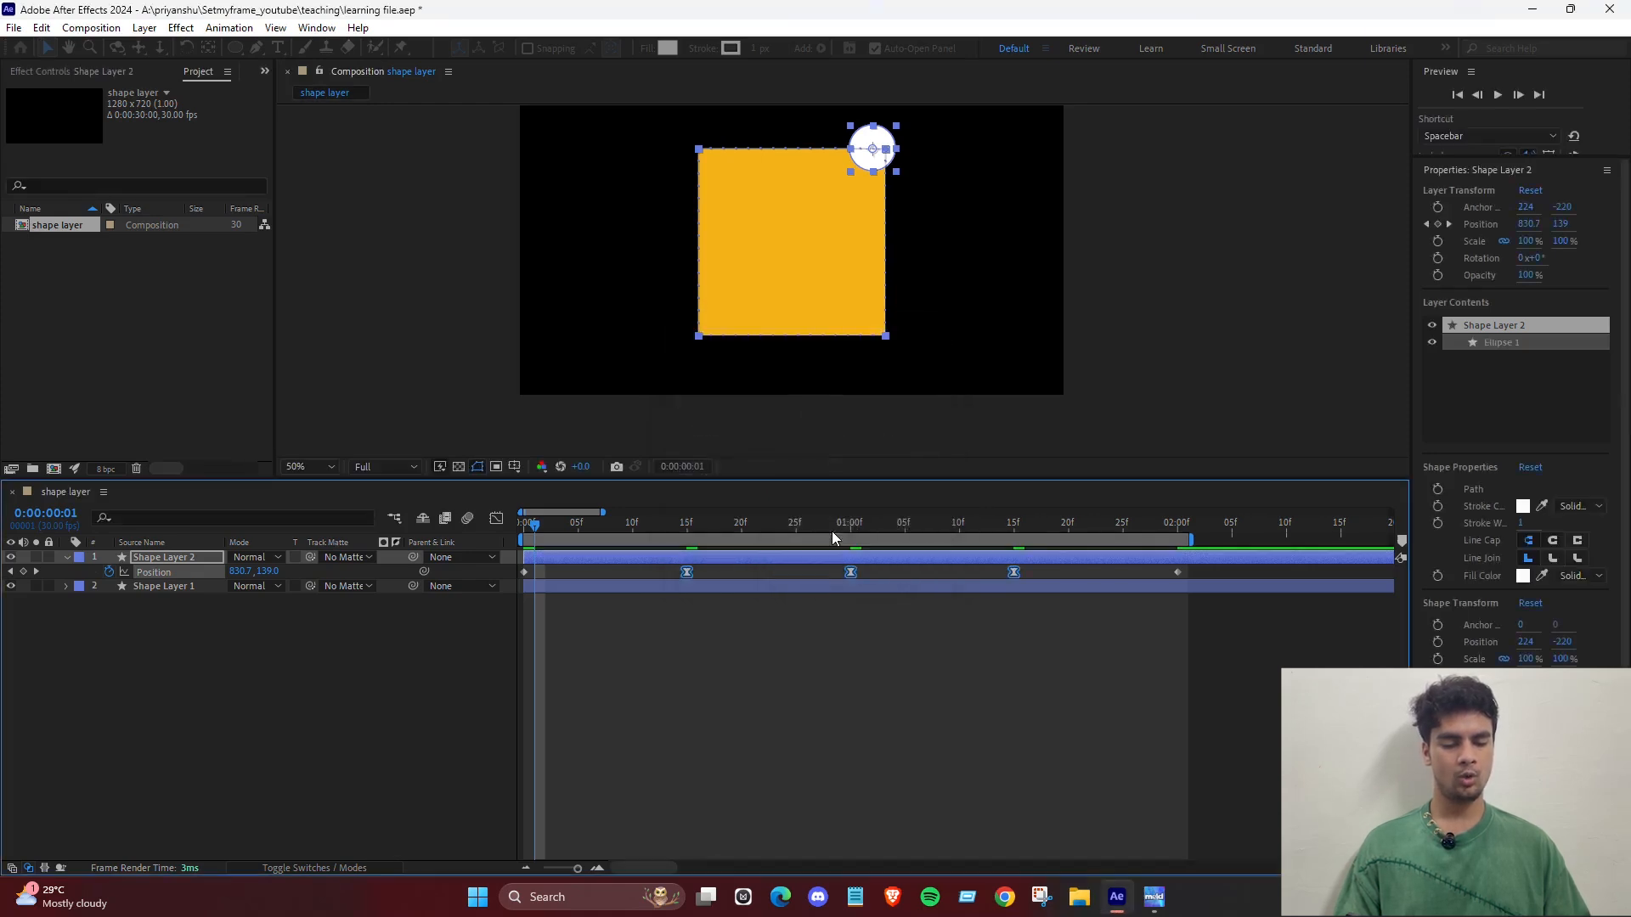
Check the three locked keyframes and preview the circle's motion around the square.
{"action": "left_click", "coordinate": [900, 681]}
{"action": "left_click_drag", "start_coordinate": [1079, 640], "coordinate": [636, 578]}
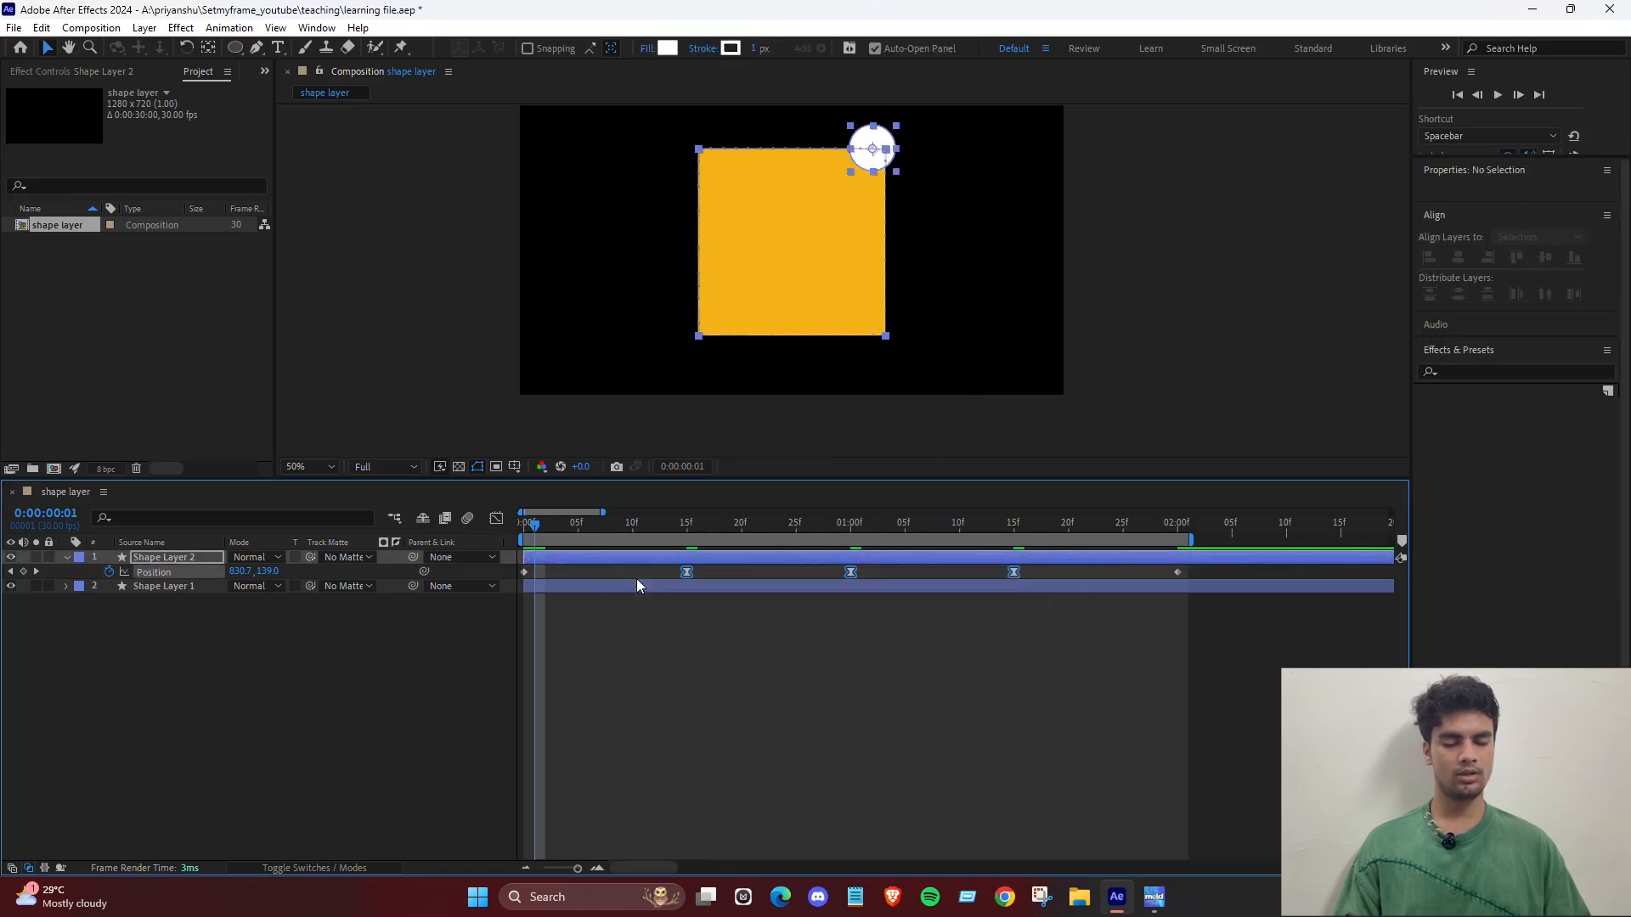
{"action": "left_click", "coordinate": [710, 634]}
{"action": "key", "text": "space"}
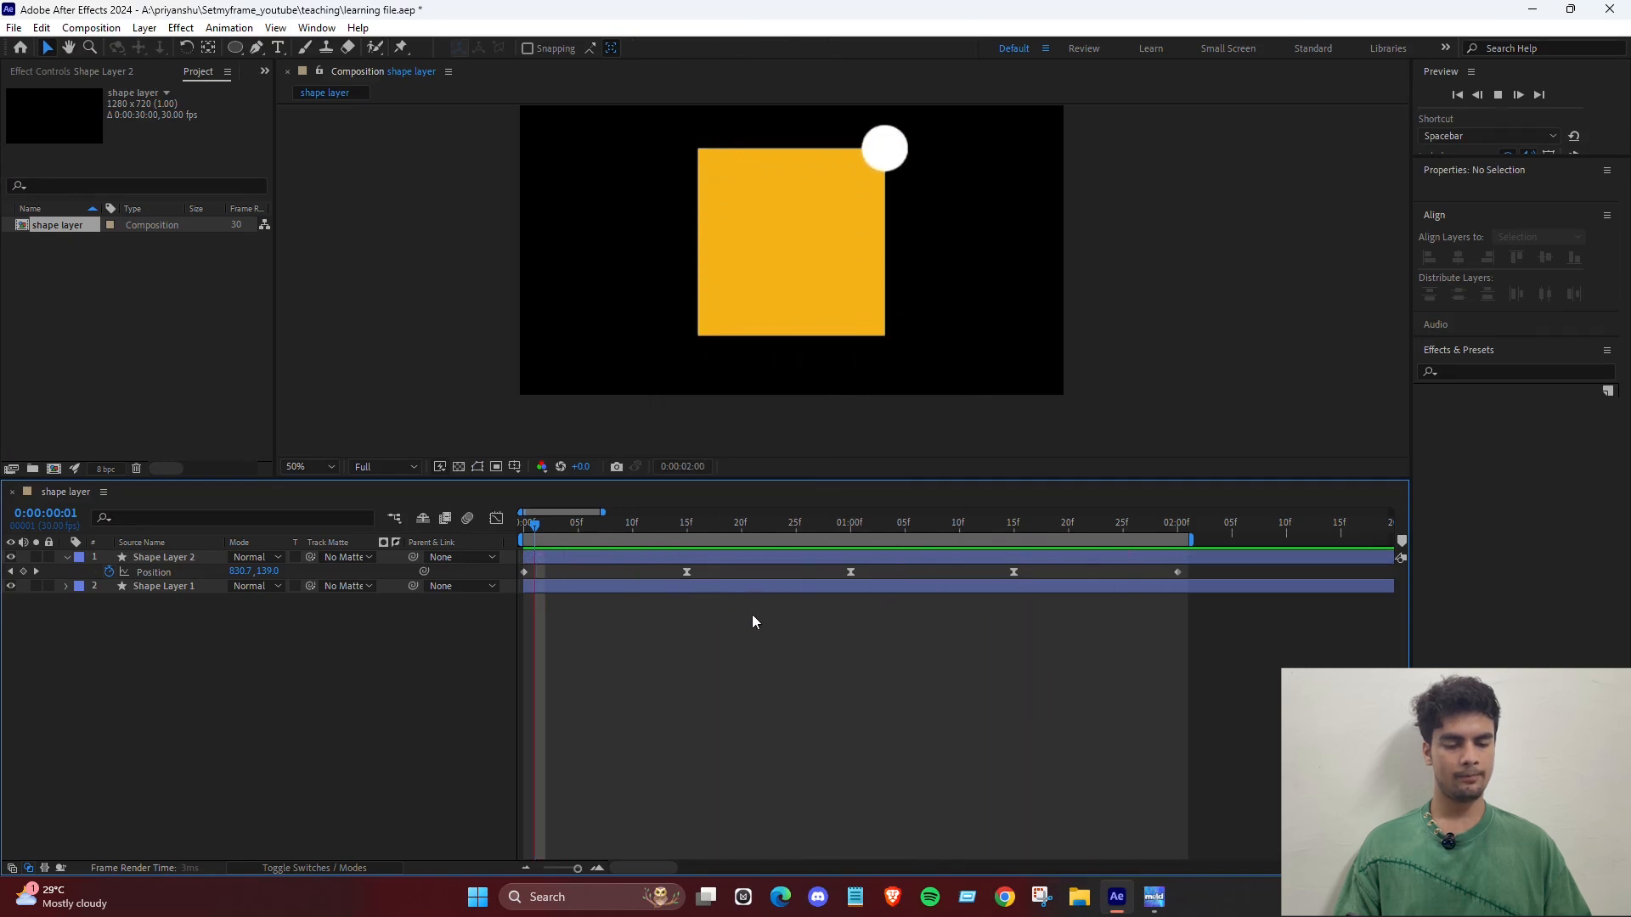
{"action": "key", "text": "space"}
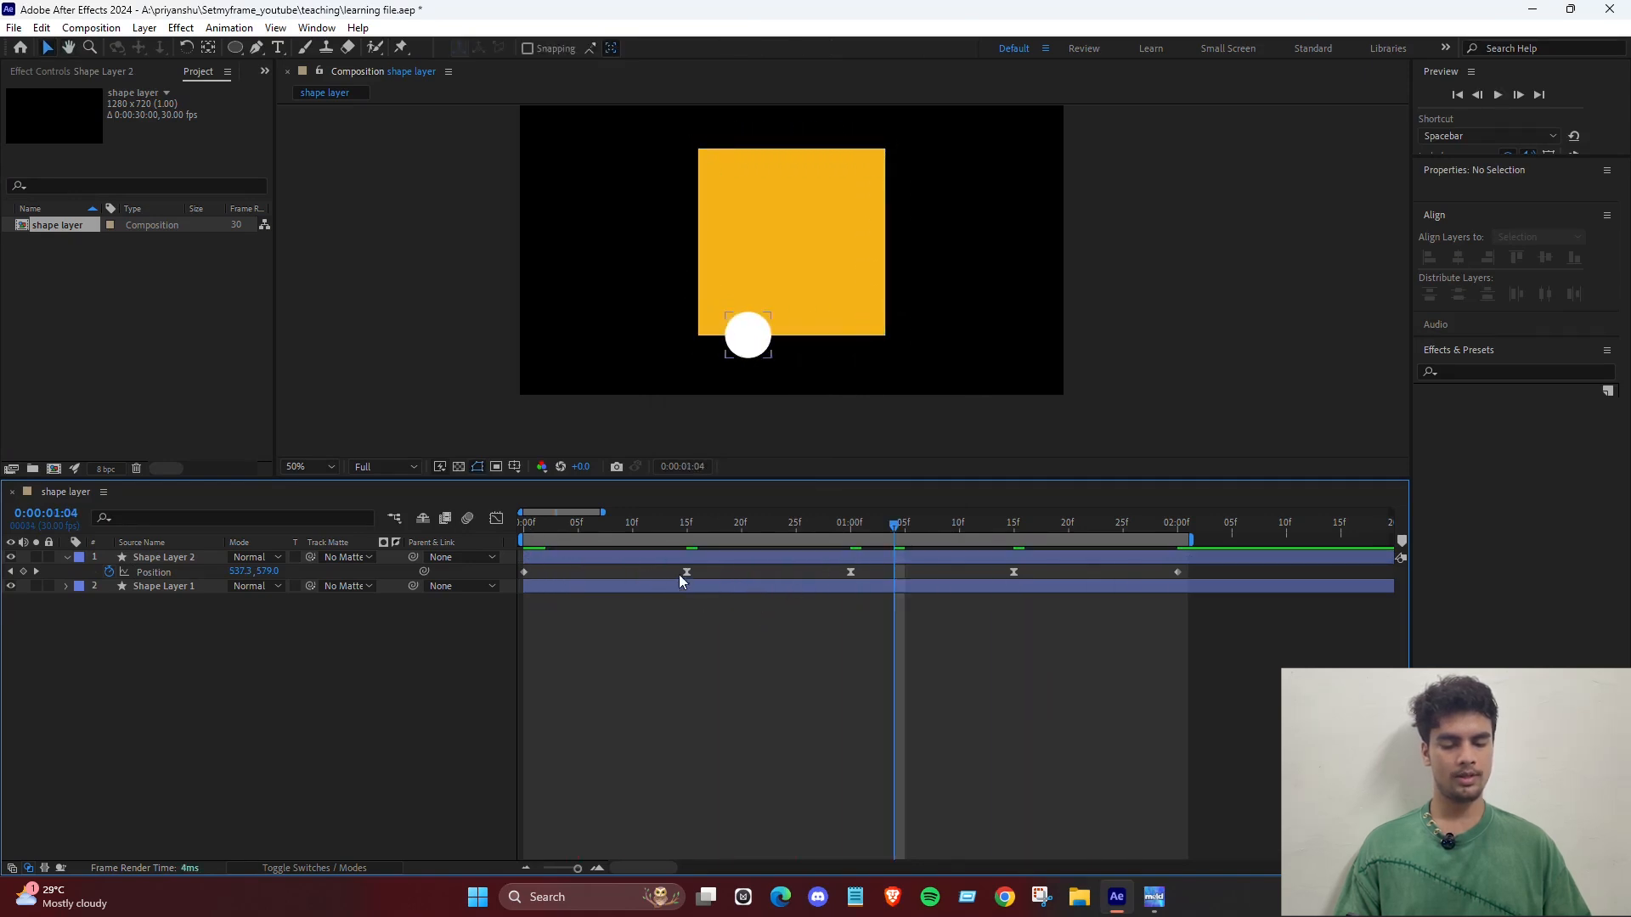
Retime the circle's second Position keyframe to about frame 9 and the fourth to about 0:00:01:23, and scrub through the motion.
{"action": "left_click", "coordinate": [643, 571]}
{"action": "mouse_move", "coordinate": [635, 579]}
{"action": "left_mouse_down"}
{"action": "mouse_move", "coordinate": [562, 575]}
{"action": "mouse_move", "coordinate": [625, 578]}
{"action": "left_mouse_up"}
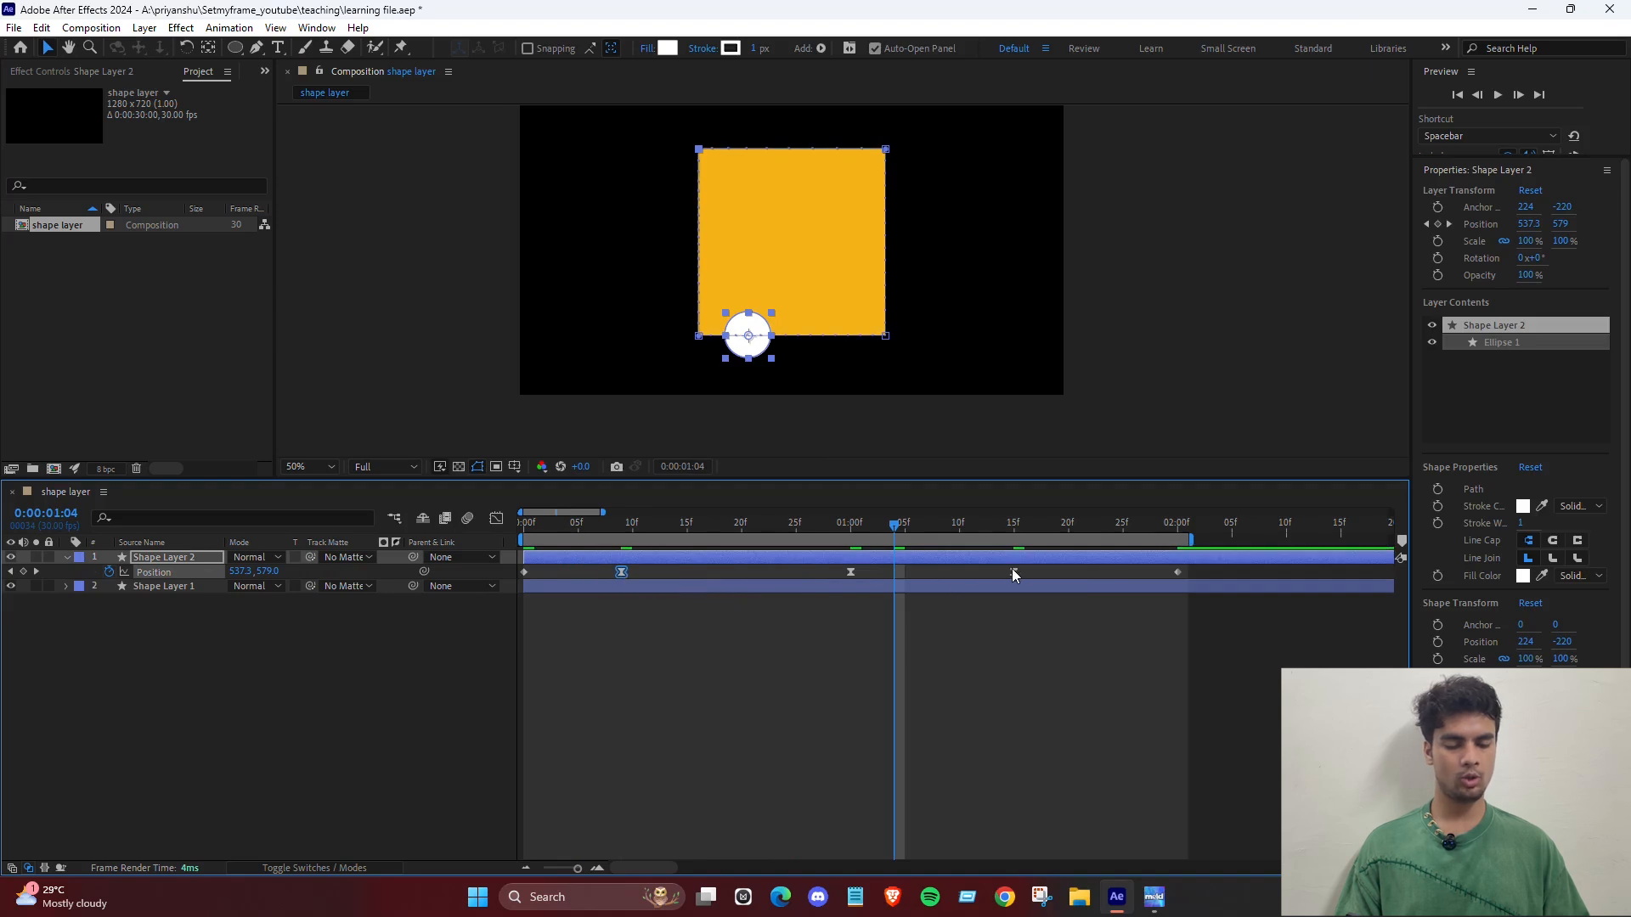
{"action": "left_click_drag", "start_coordinate": [1012, 570], "coordinate": [1101, 574]}
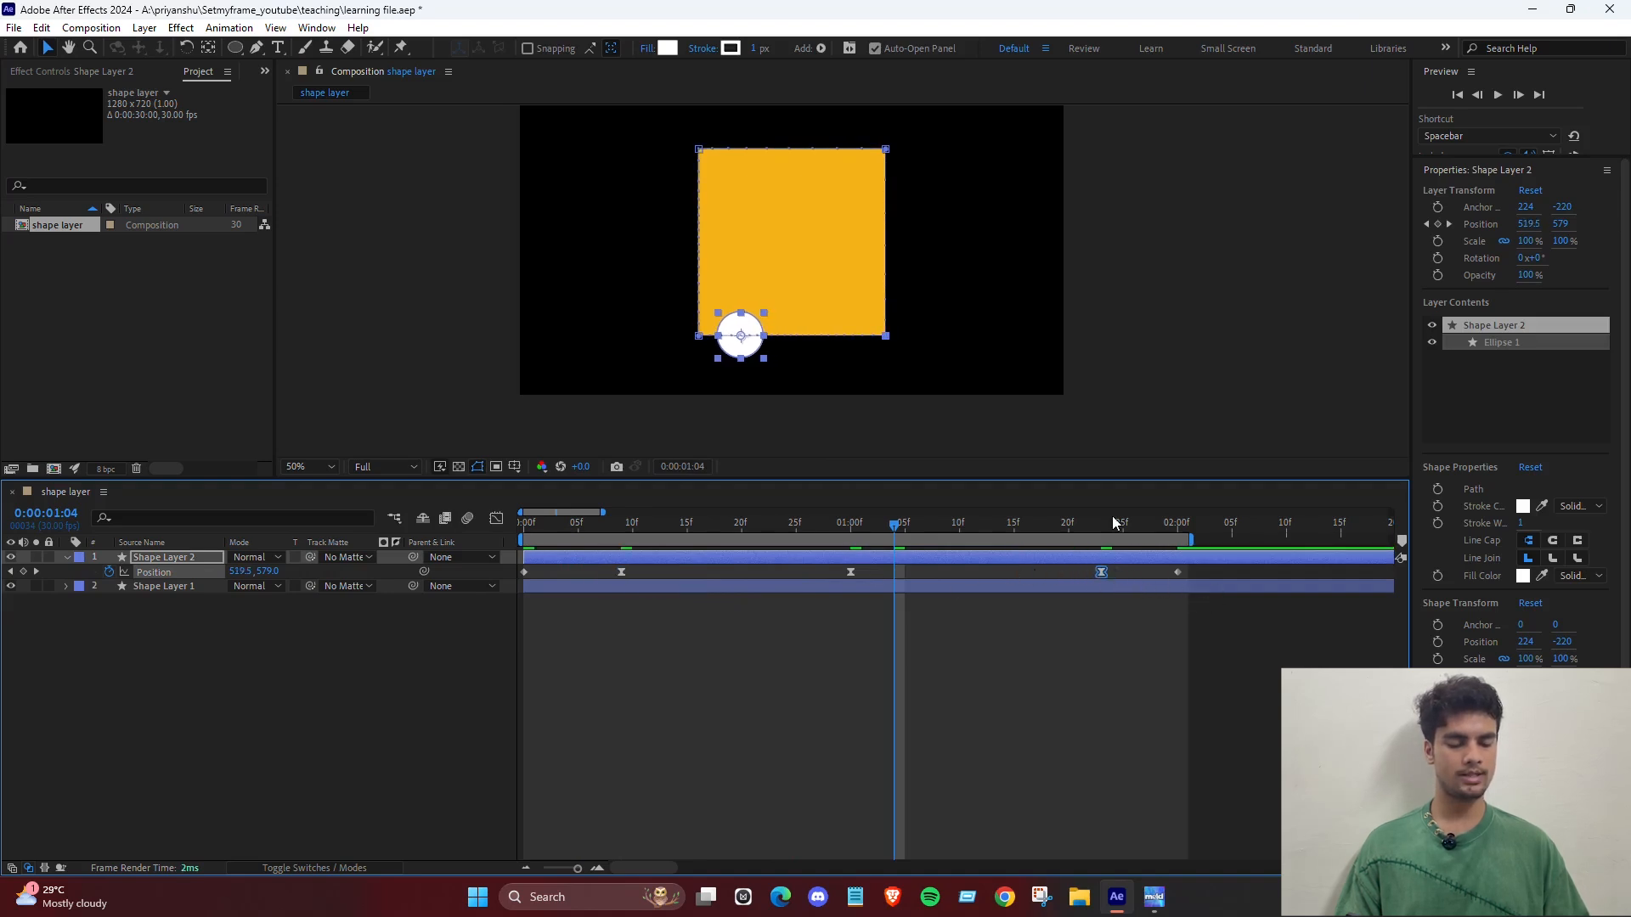
{"action": "left_click_drag", "start_coordinate": [1107, 521], "coordinate": [1058, 522]}
{"action": "mouse_move", "coordinate": [711, 533]}
{"action": "left_mouse_down"}
{"action": "mouse_move", "coordinate": [528, 527]}
{"action": "mouse_move", "coordinate": [639, 553]}
{"action": "mouse_move", "coordinate": [1069, 548]}
{"action": "mouse_move", "coordinate": [680, 548]}
{"action": "mouse_move", "coordinate": [612, 543]}
{"action": "mouse_move", "coordinate": [671, 543]}
{"action": "mouse_move", "coordinate": [612, 528]}
{"action": "mouse_move", "coordinate": [1103, 544]}
{"action": "mouse_move", "coordinate": [710, 544]}
{"action": "left_mouse_up"}
{"action": "left_click", "coordinate": [619, 648]}
{"action": "left_click", "coordinate": [645, 554]}
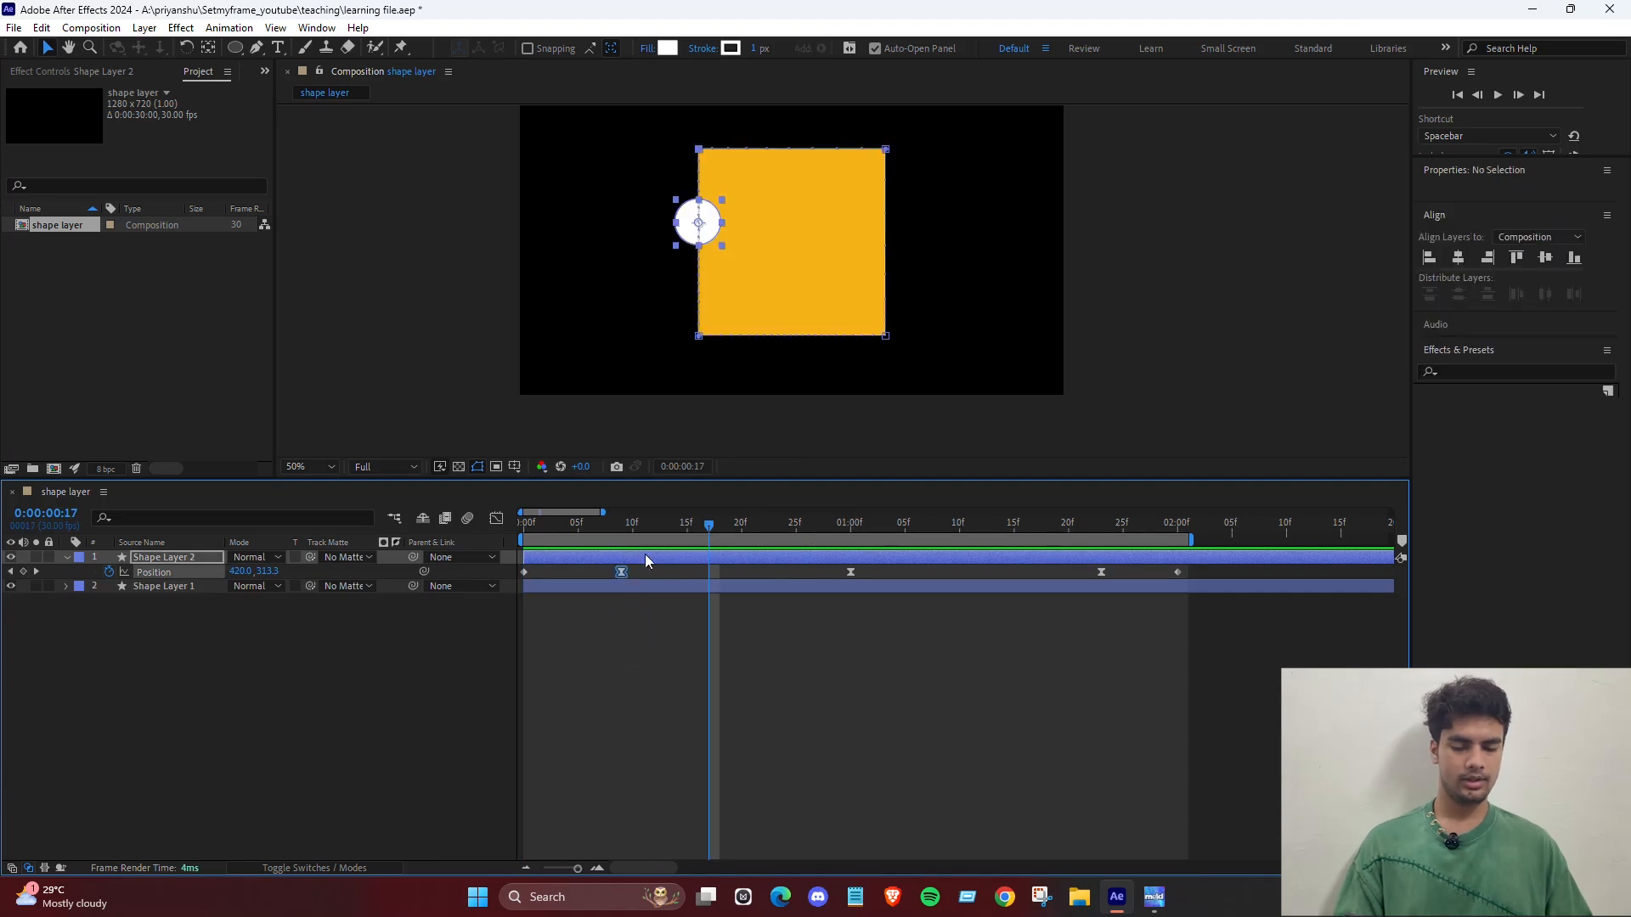
Delete both the small circle and square shape layers.
{"action": "left_click", "coordinate": [150, 569]}
{"action": "left_click", "coordinate": [147, 561]}
{"action": "left_click", "coordinate": [160, 588], "text": "shift"}
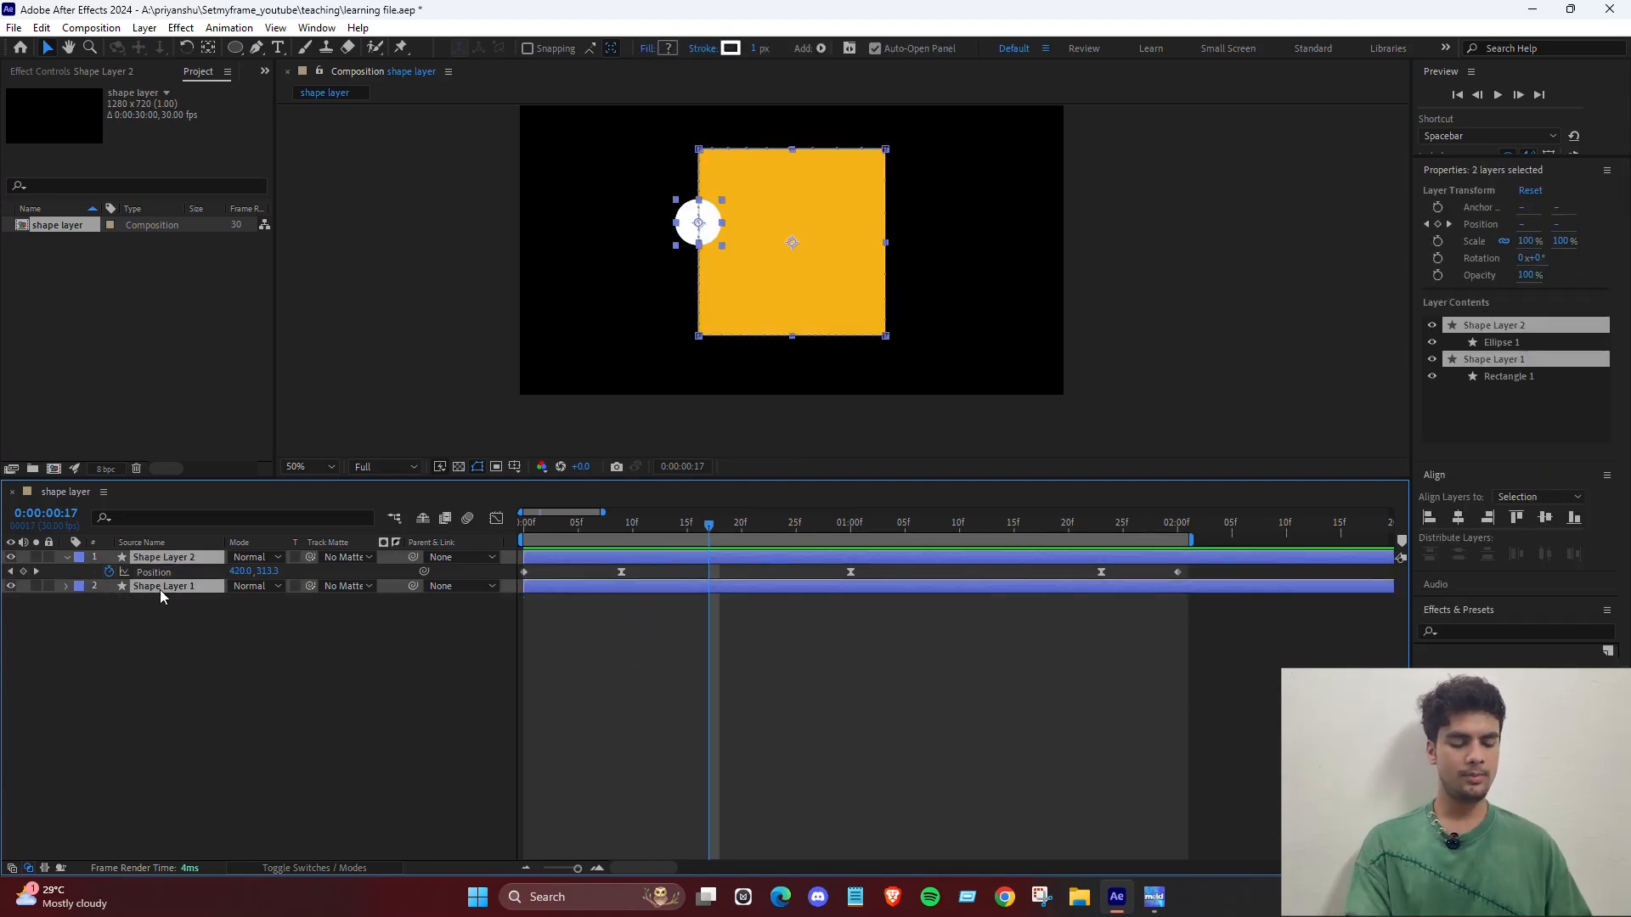
{"action": "key", "text": "Delete"}
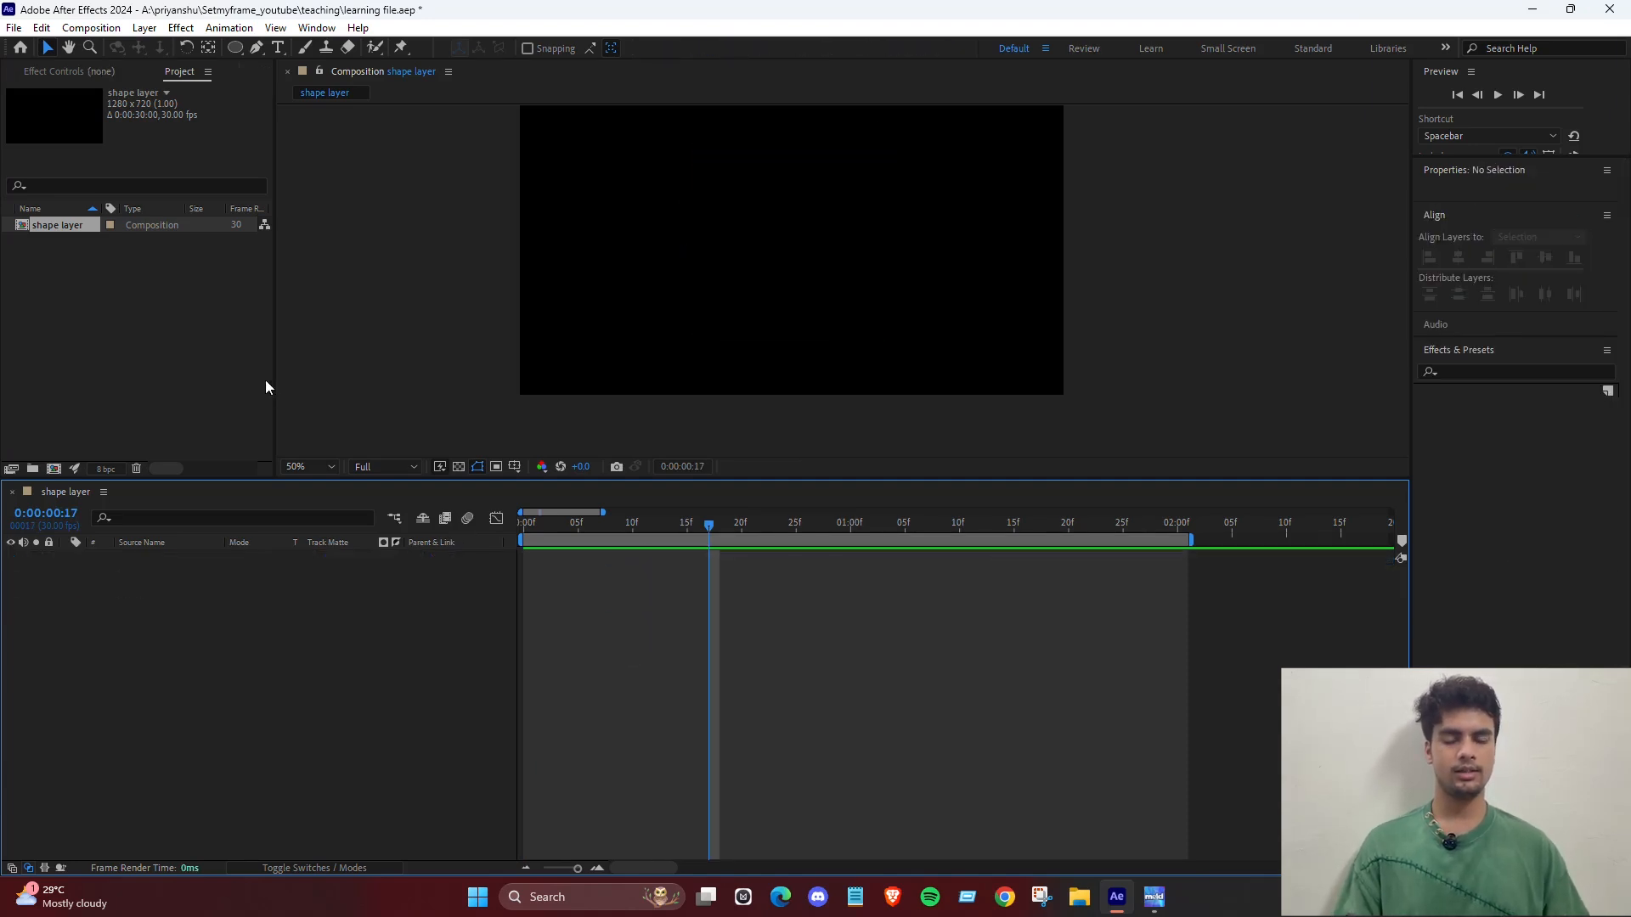
Draw a large white circle in the left half of the composition on a new shape layer.
{"action": "left_click", "coordinate": [234, 49]}
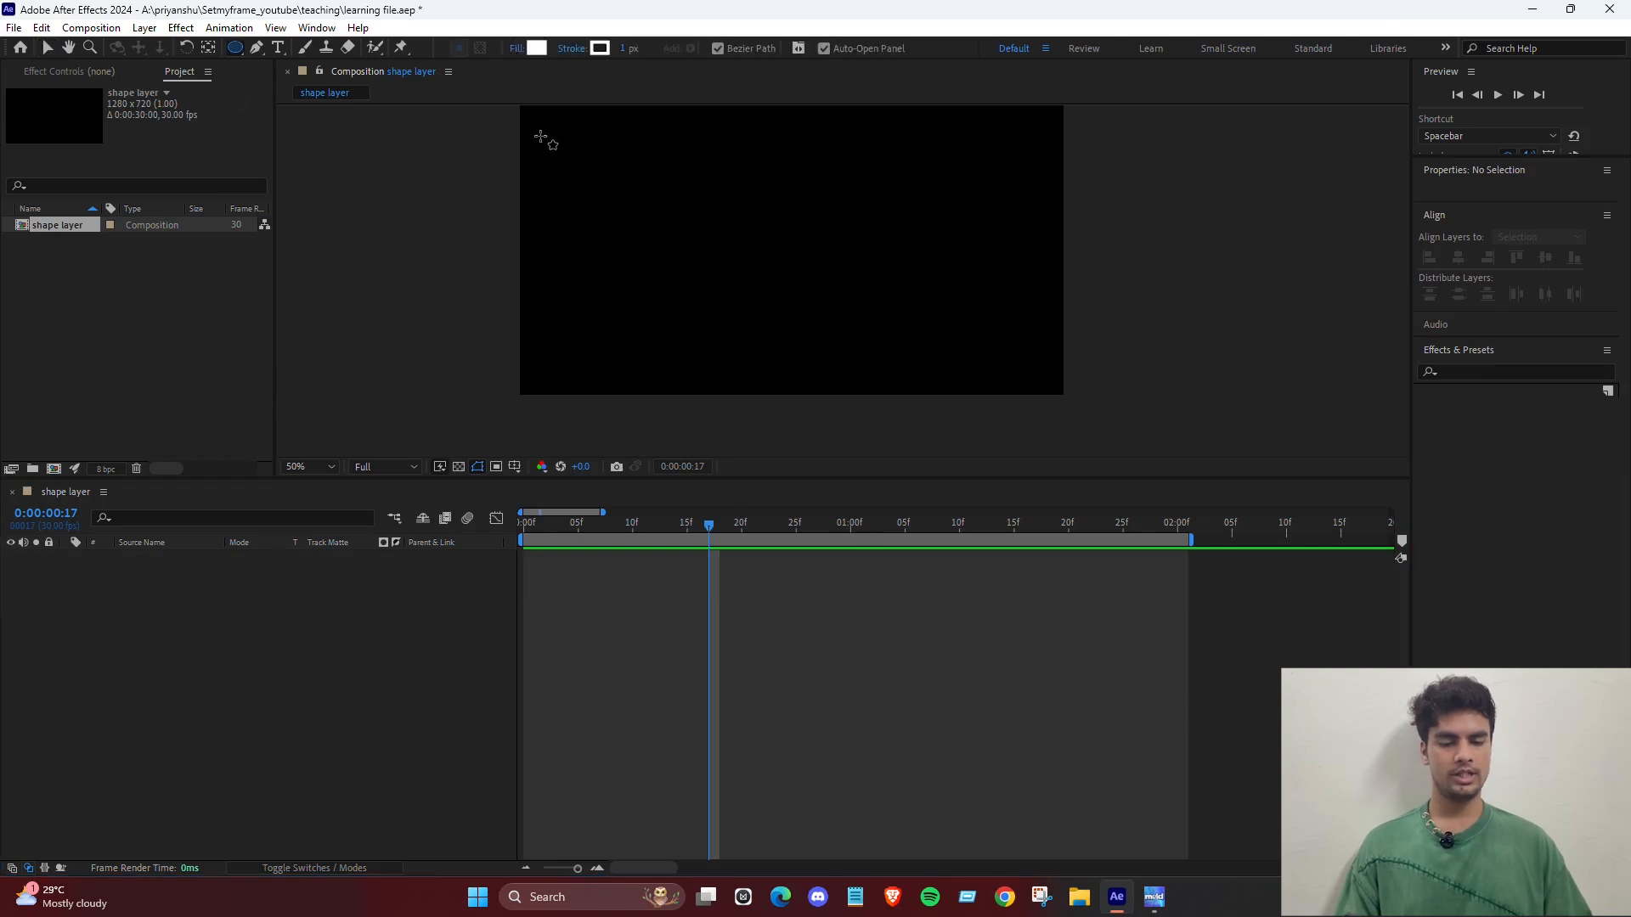
{"action": "left_click_drag", "start_coordinate": [538, 134], "coordinate": [699, 331]}
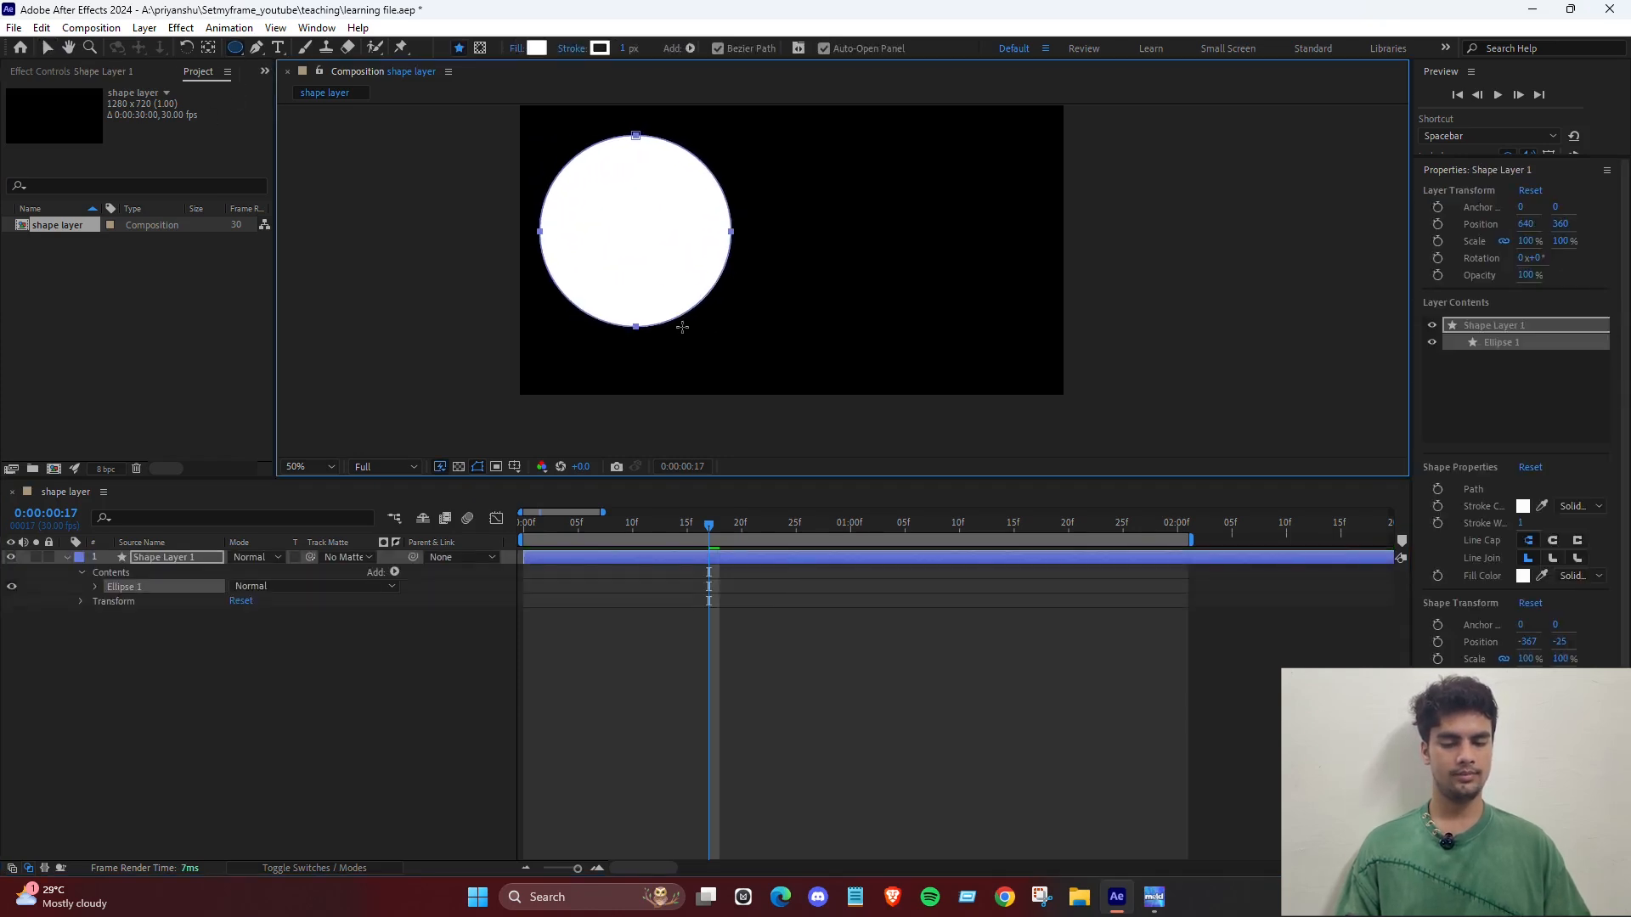
{"action": "left_click", "coordinate": [376, 668]}
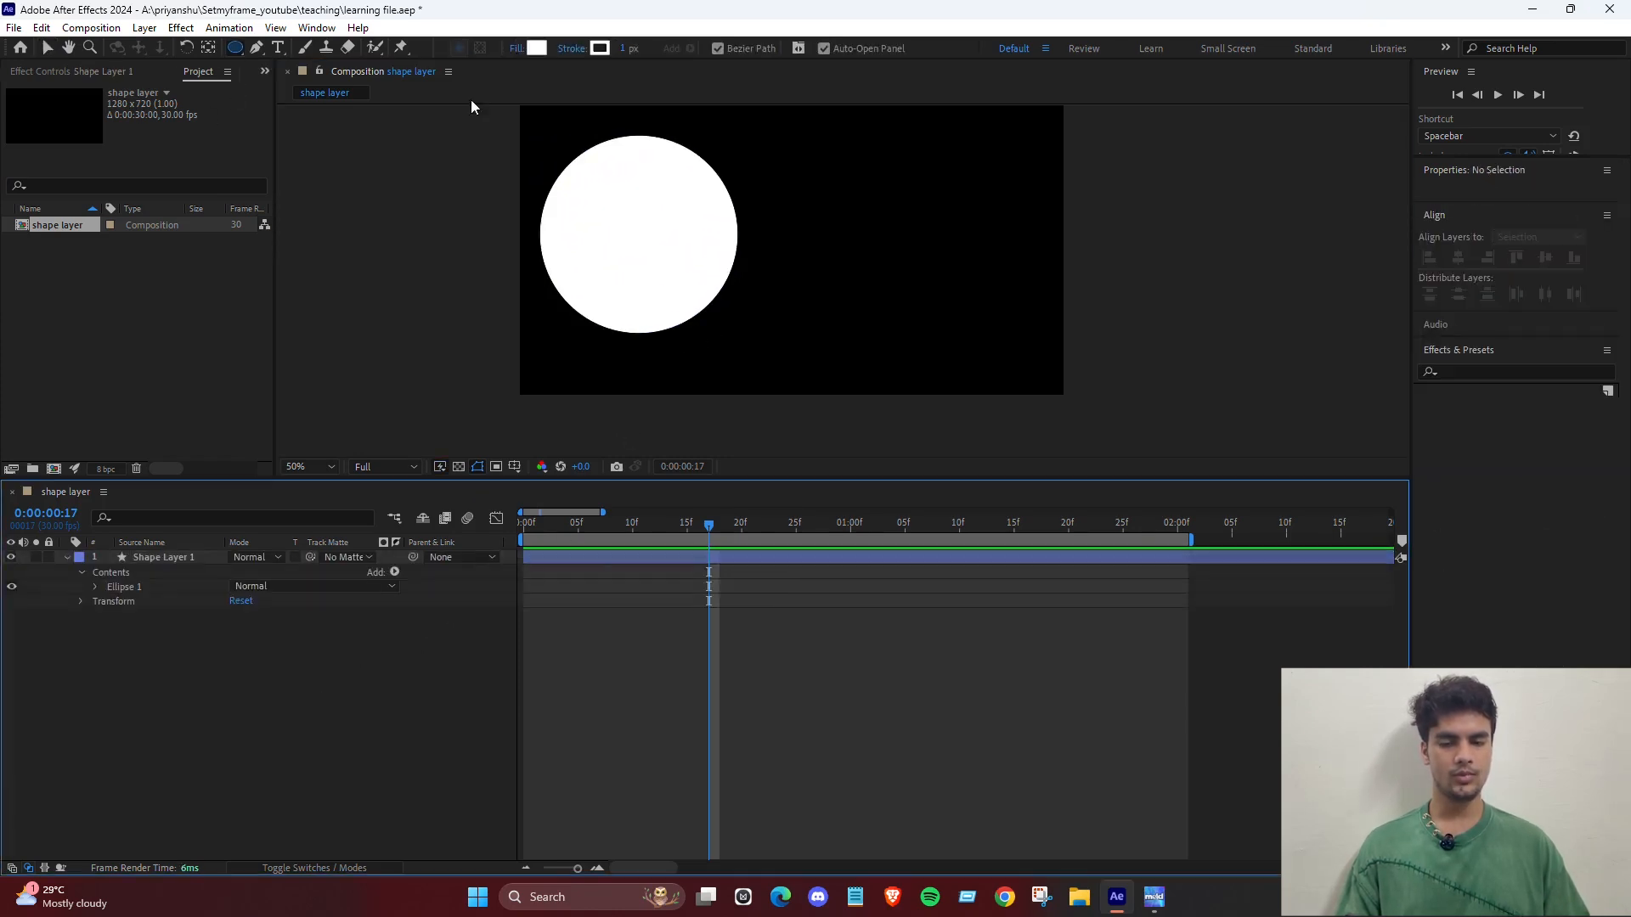
Draw a tall, narrow white rectangle near the composition's right side on its own shape layer and return to time 0.
{"action": "left_click", "coordinate": [232, 49]}
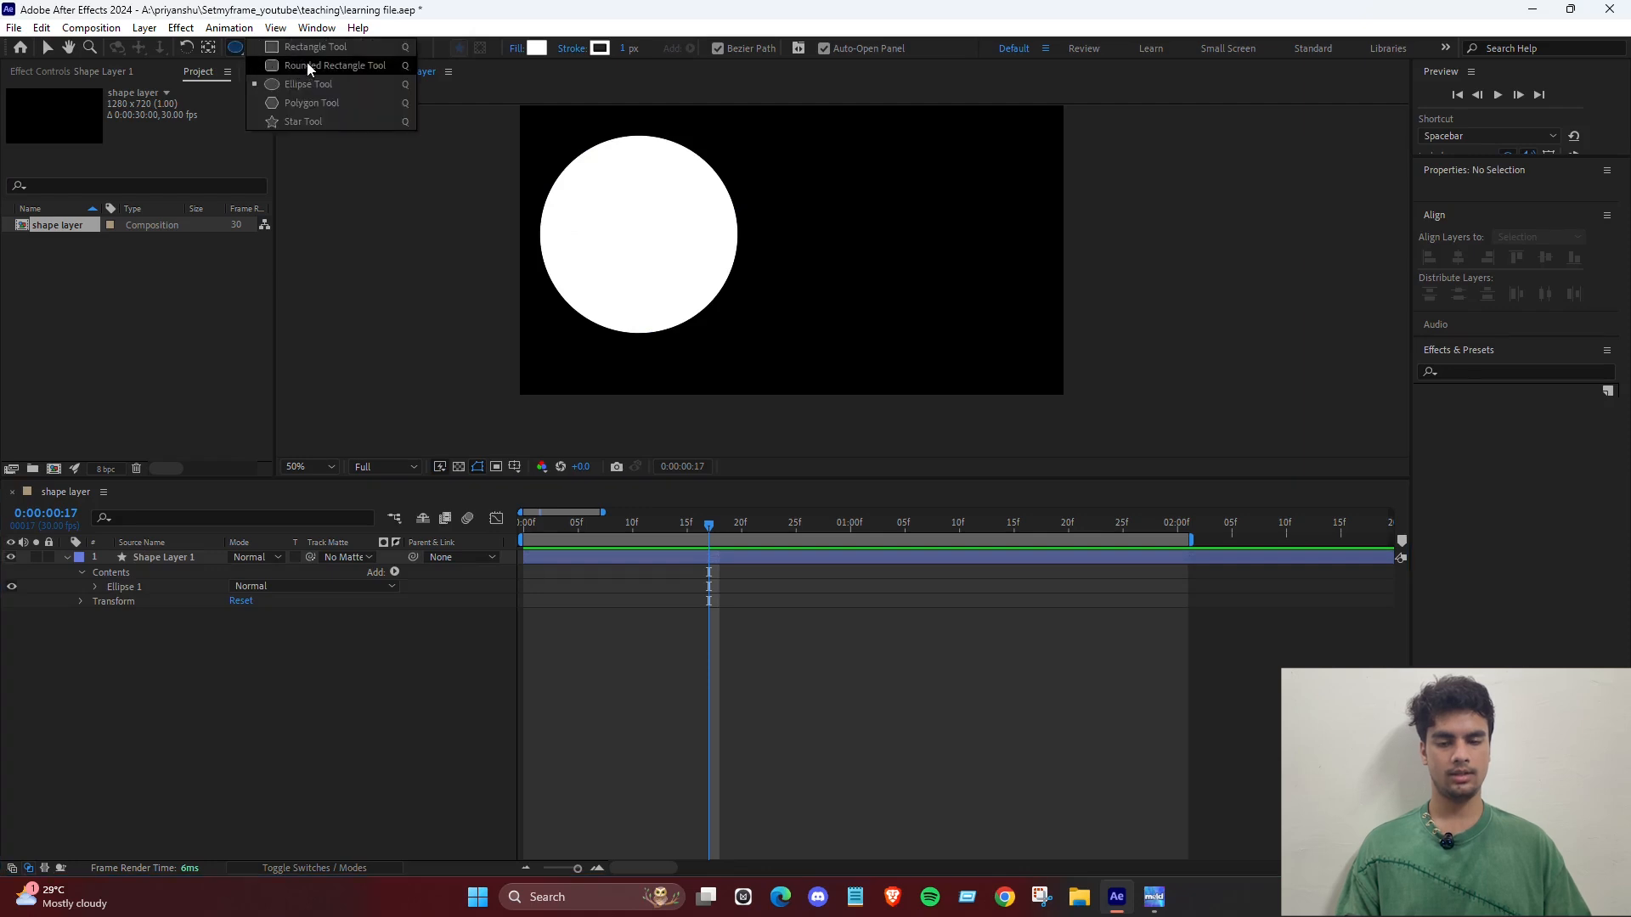
{"action": "left_click", "coordinate": [307, 54]}
{"action": "mouse_move", "coordinate": [946, 136]}
{"action": "left_mouse_down"}
{"action": "mouse_move", "coordinate": [984, 326]}
{"action": "mouse_move", "coordinate": [1030, 377]}
{"action": "mouse_move", "coordinate": [1022, 364]}
{"action": "left_mouse_up"}
{"action": "left_click_drag", "start_coordinate": [518, 528], "coordinate": [574, 527]}
{"action": "key", "text": "Home"}
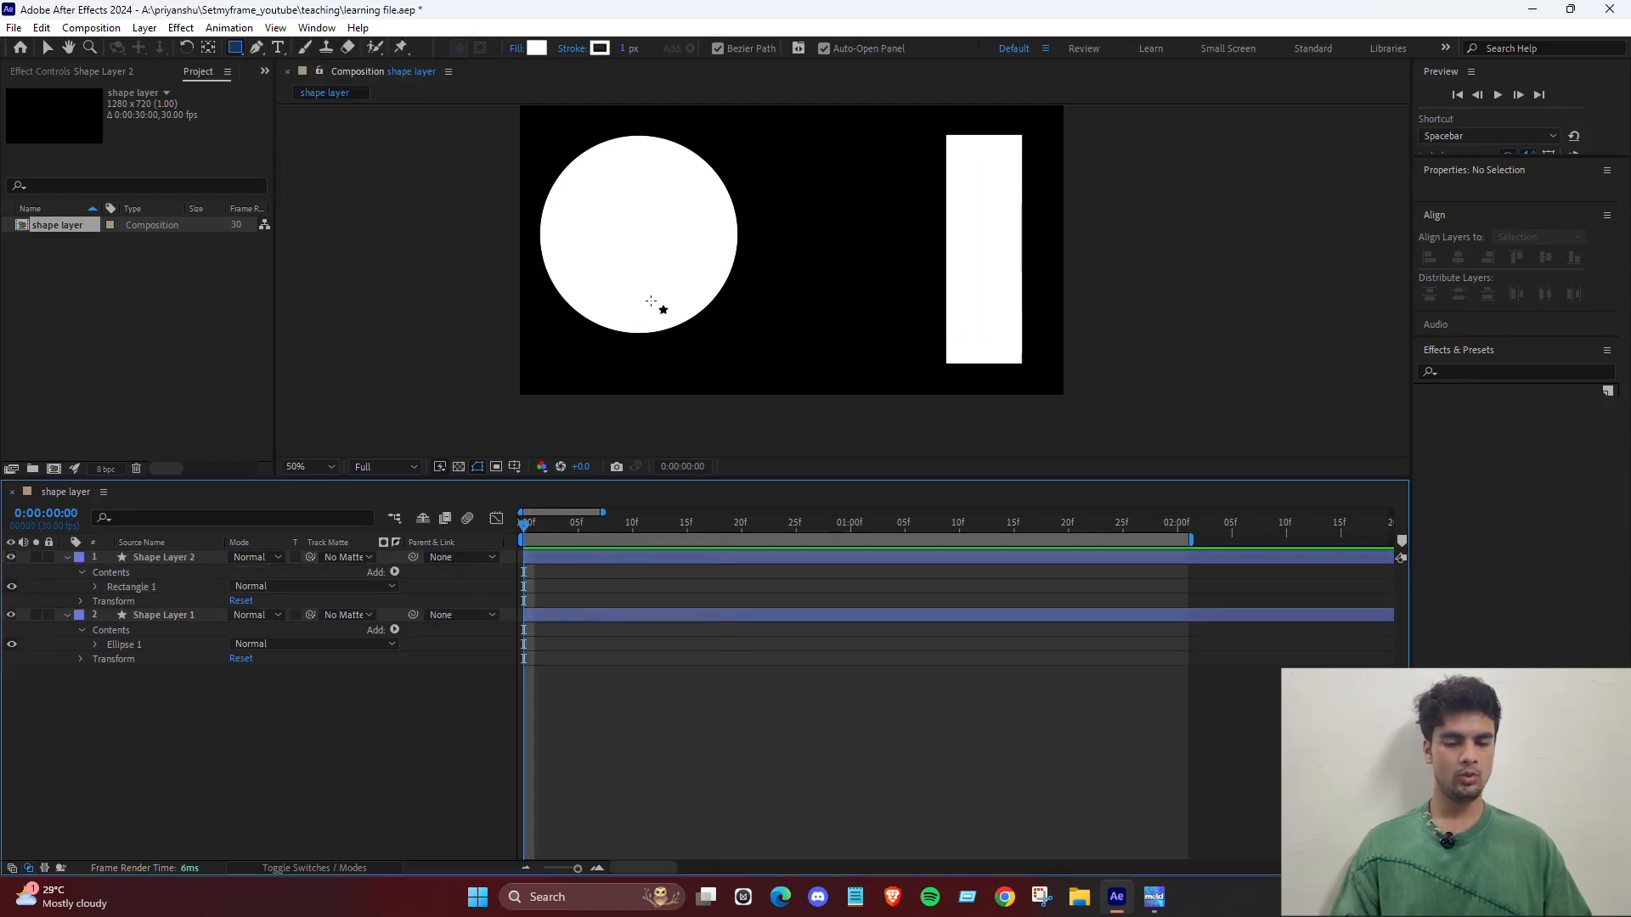
Move the circle slightly lower in the composition and add a keyframe for its ellipse Path at time 0.
{"action": "key", "text": "v"}
{"action": "left_click", "coordinate": [645, 255]}
{"action": "left_click_drag", "start_coordinate": [645, 255], "coordinate": [671, 270]}
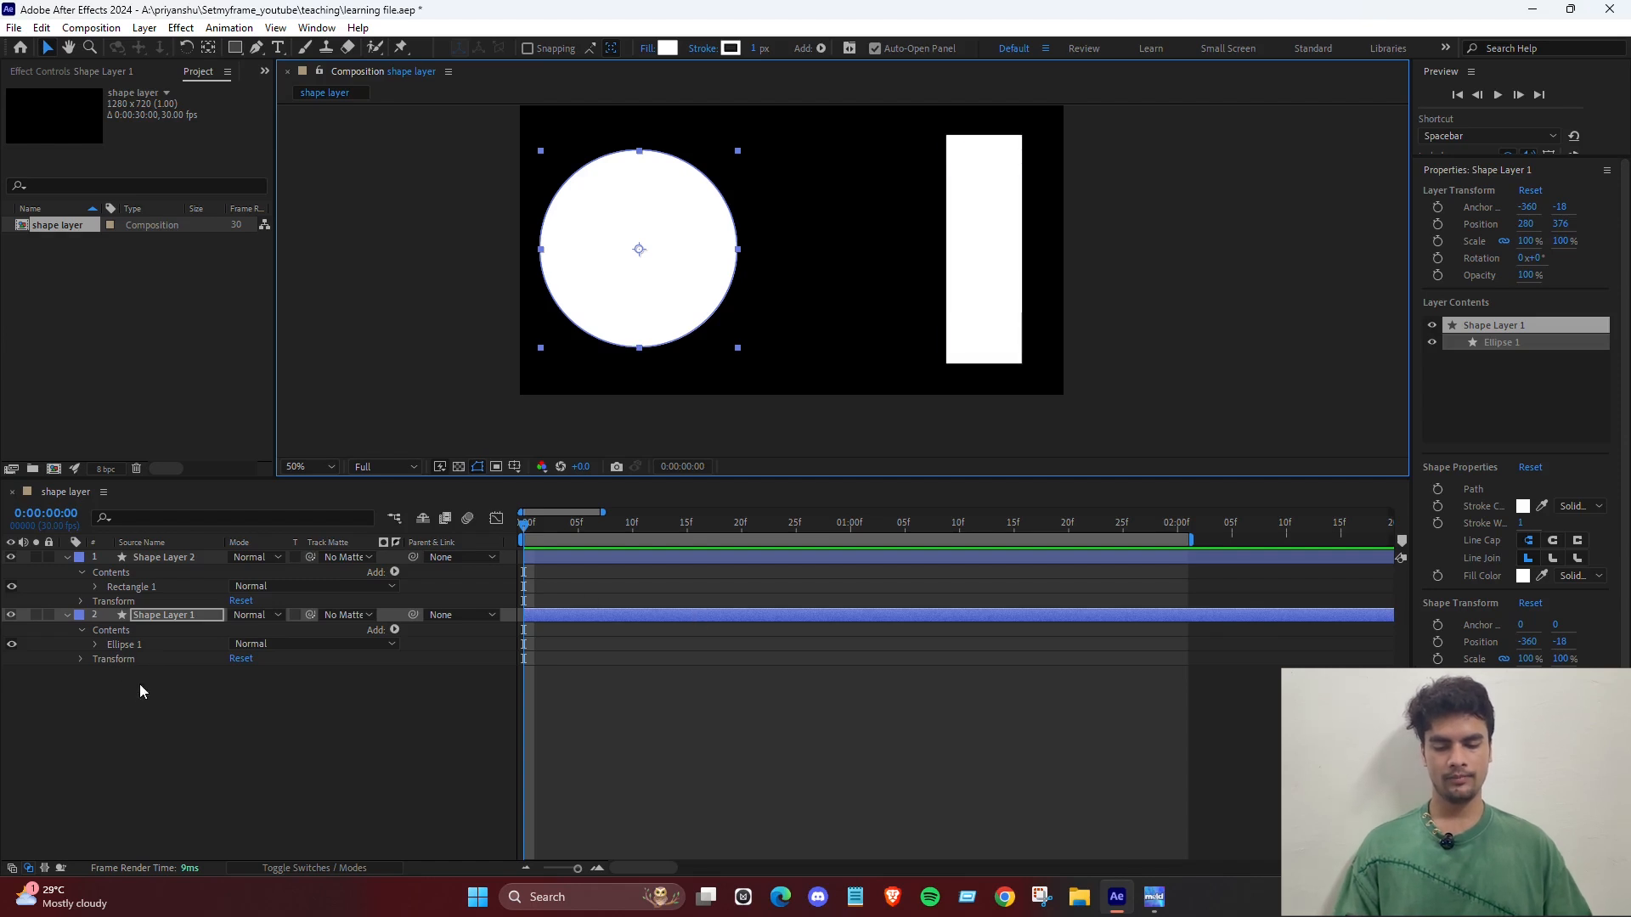
{"action": "left_click", "coordinate": [94, 644]}
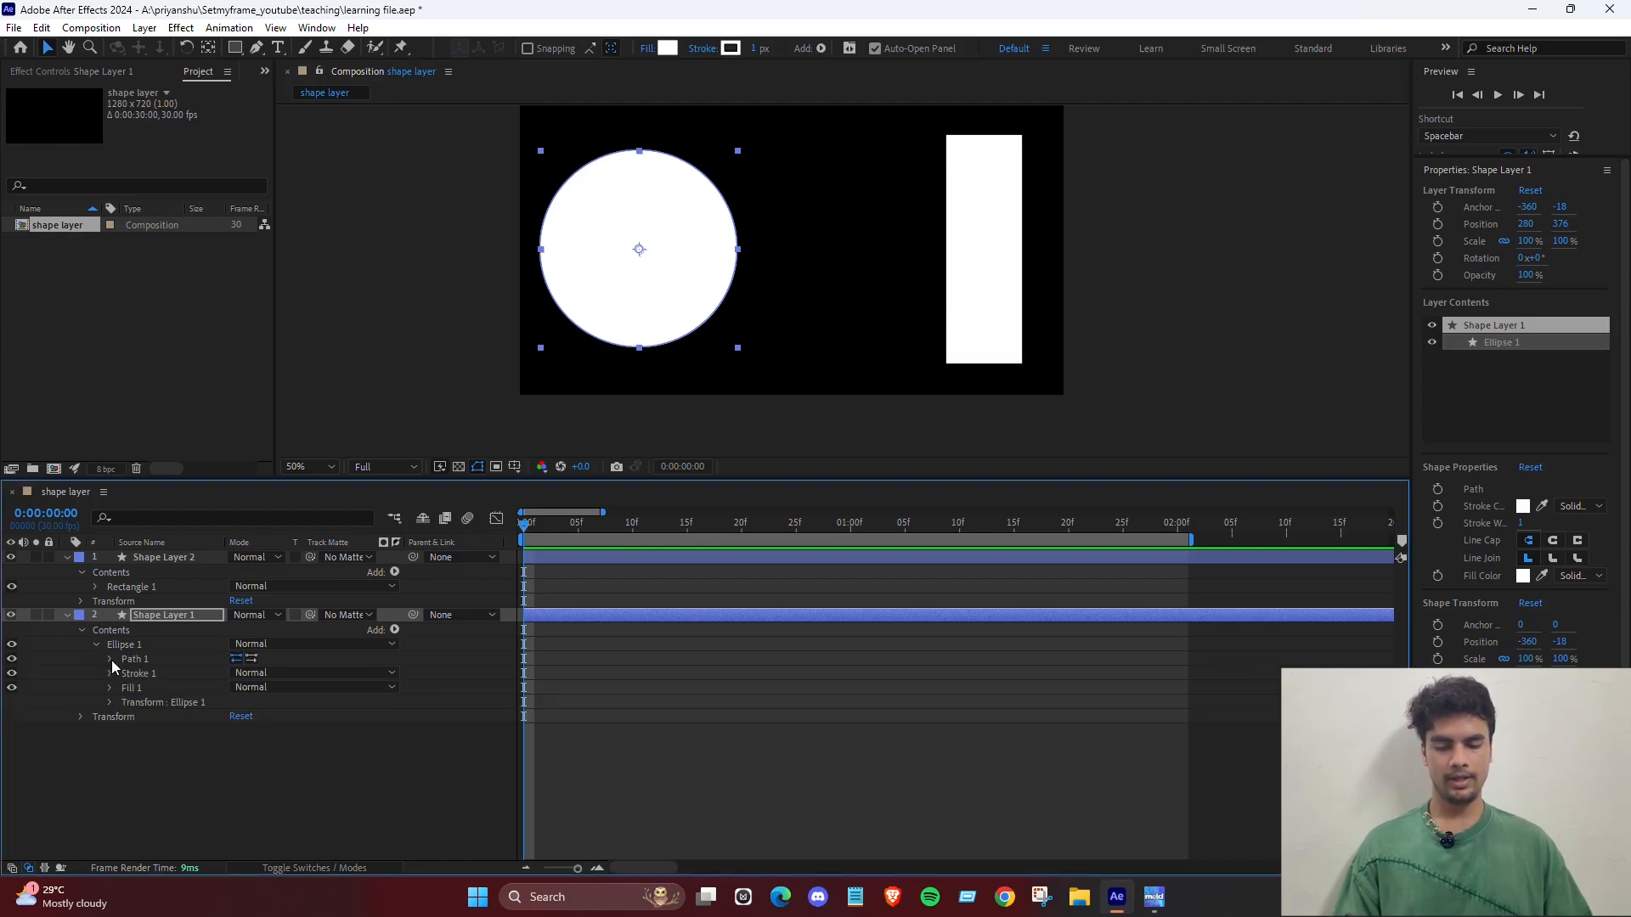
{"action": "left_click", "coordinate": [109, 660]}
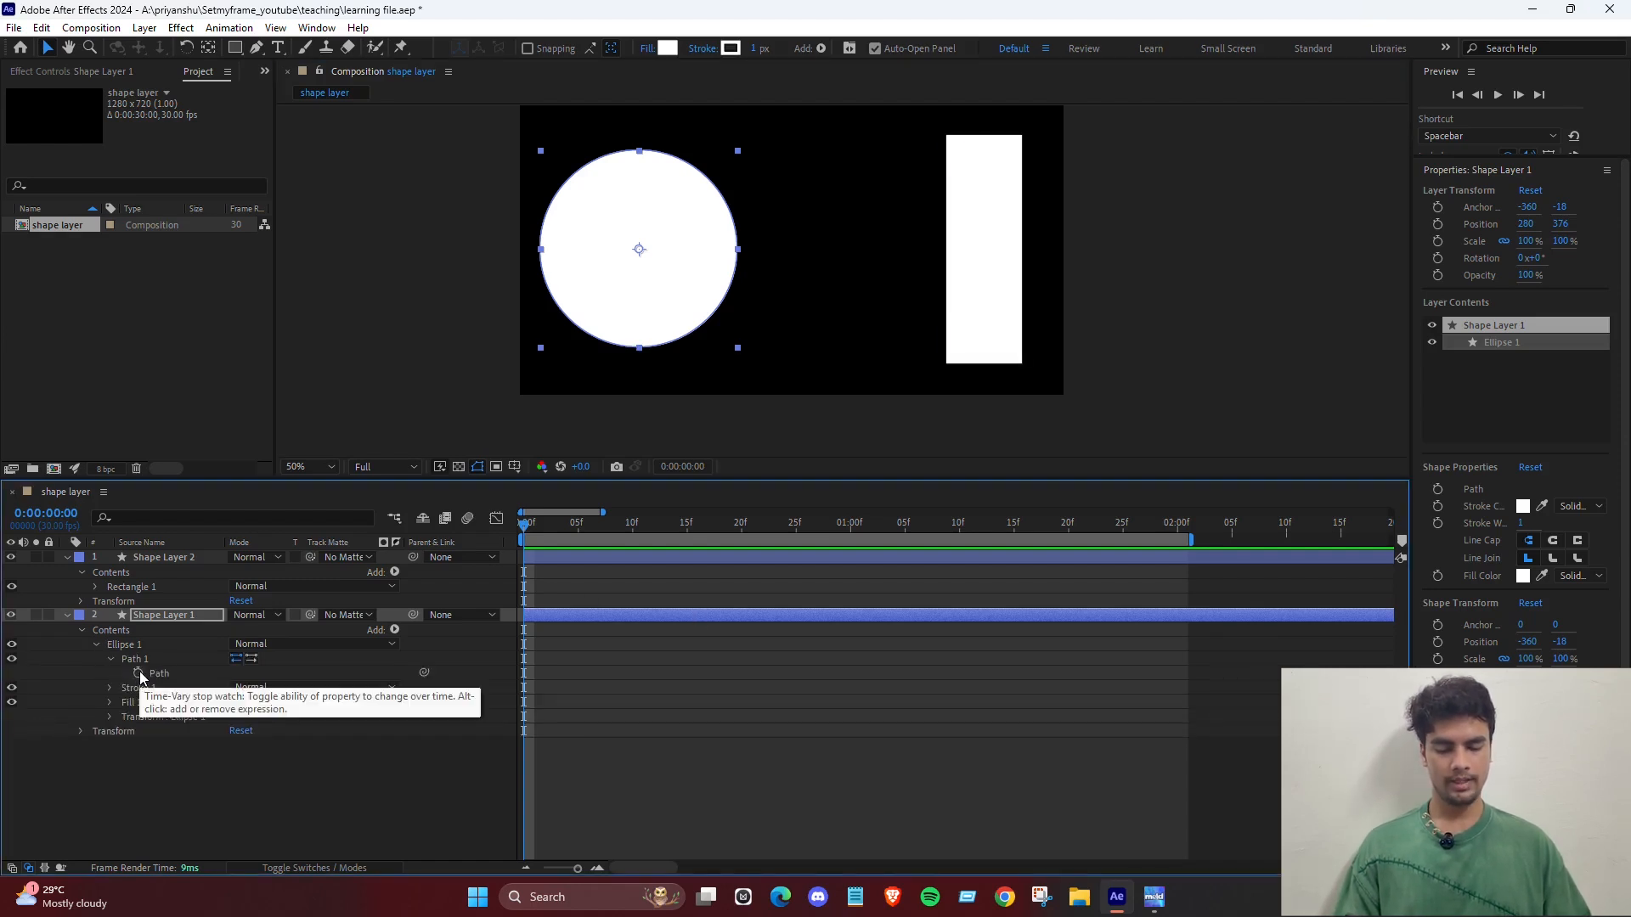
{"action": "left_click", "coordinate": [137, 673]}
{"action": "left_click", "coordinate": [673, 663]}
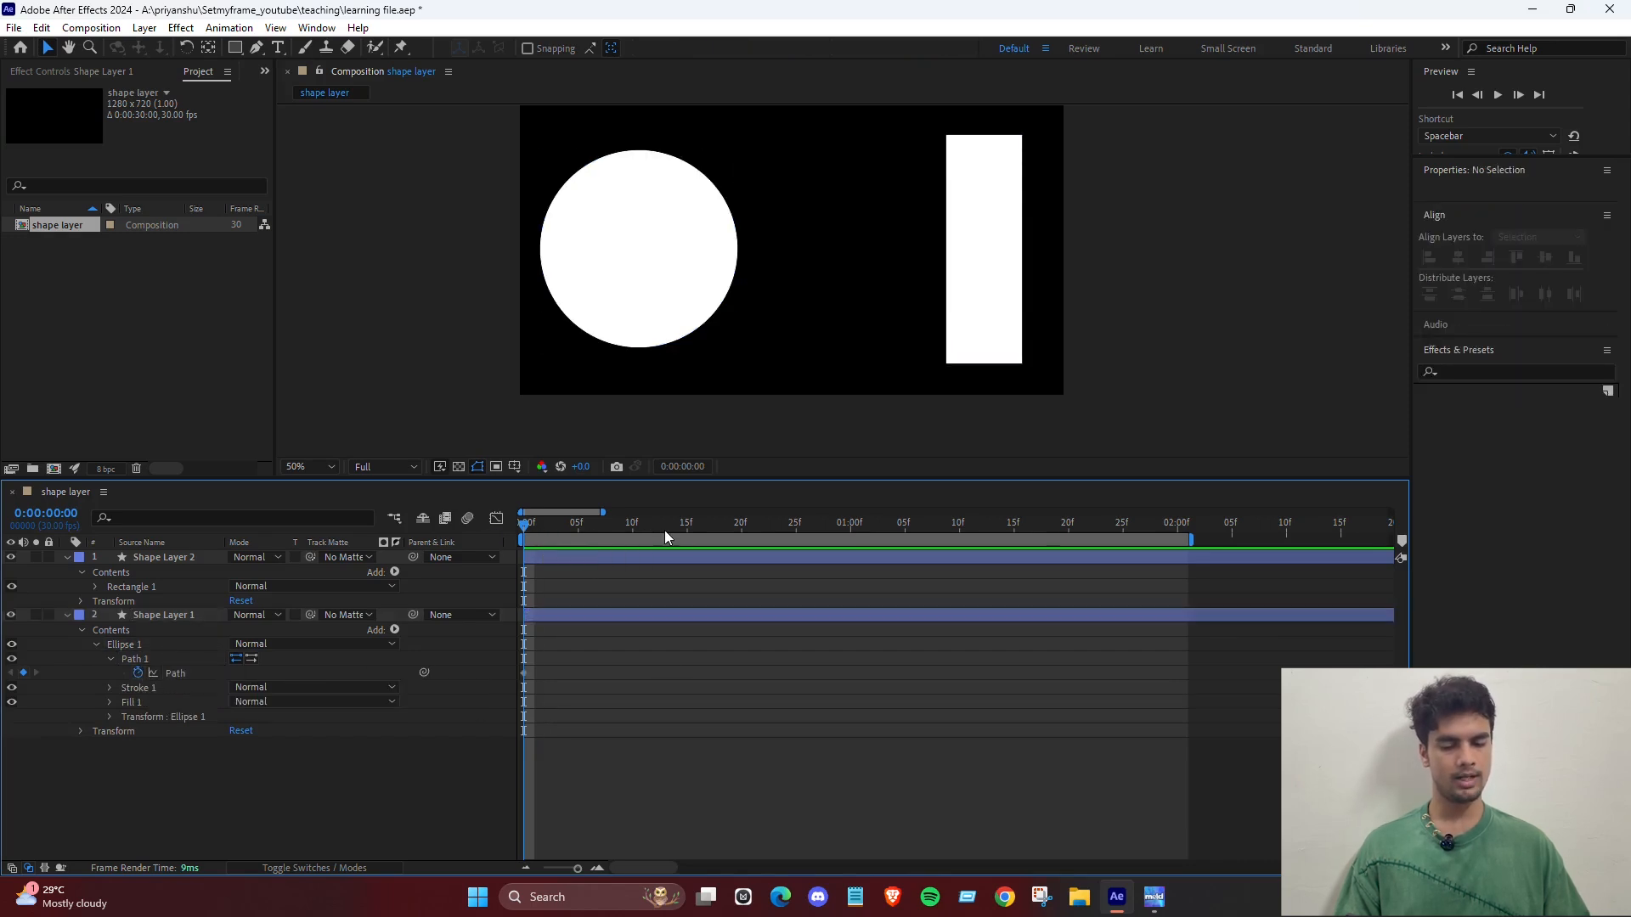
Go to frame 20, copy the Path of the rectangle on Shape Layer 2, and hide that layer.
{"action": "left_click_drag", "start_coordinate": [656, 527], "coordinate": [739, 541]}
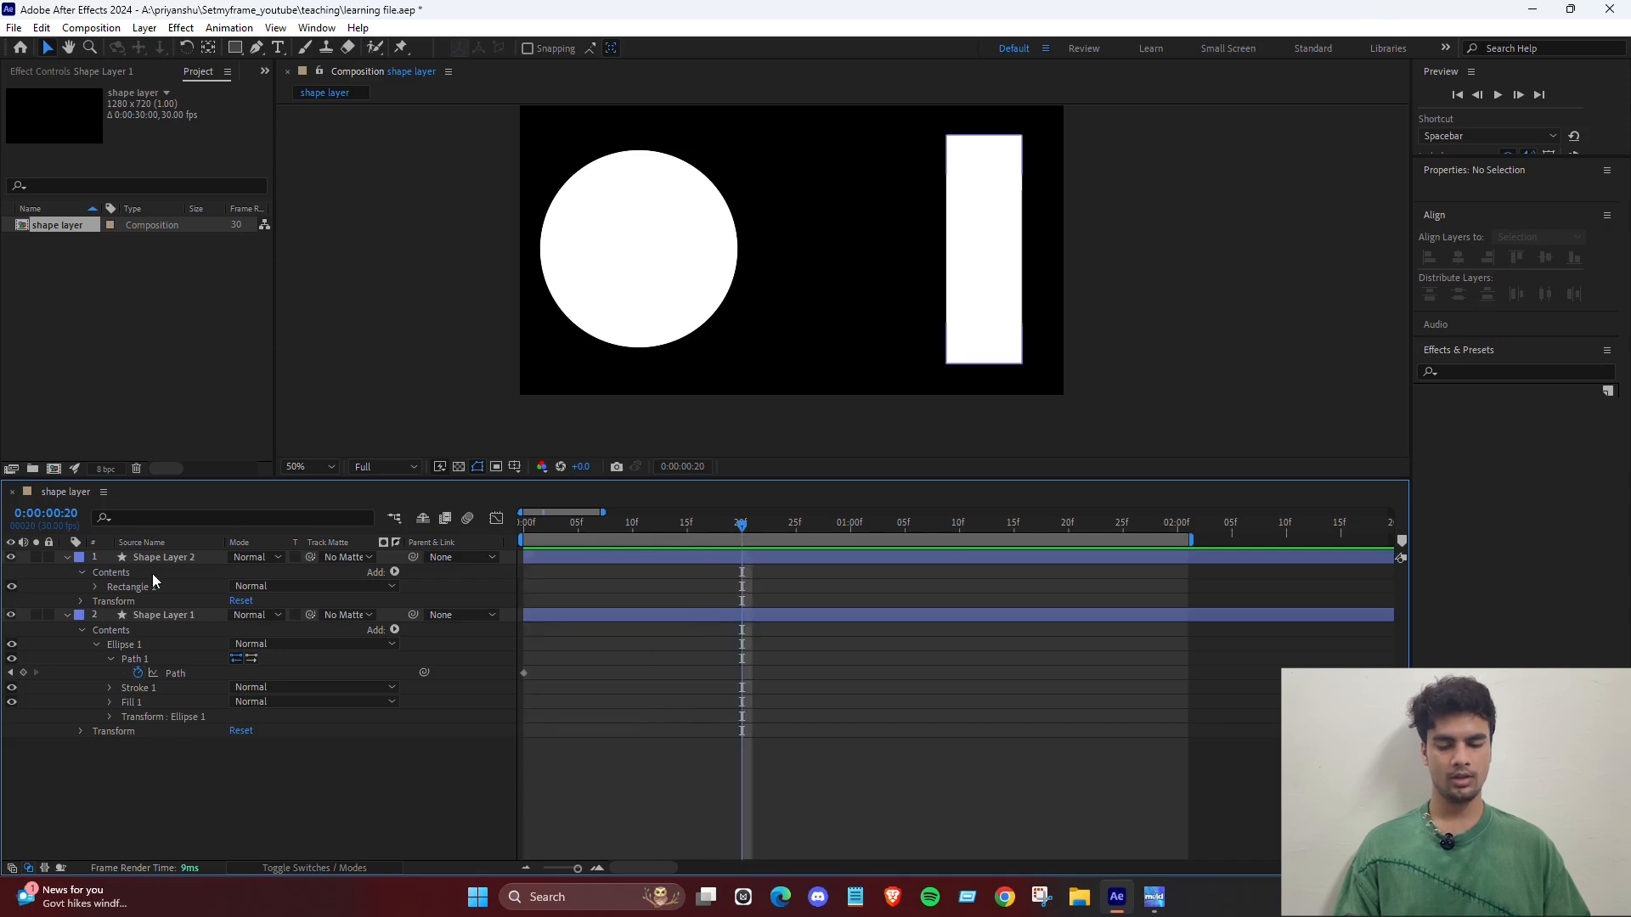
{"action": "left_click", "coordinate": [169, 559]}
{"action": "left_click", "coordinate": [98, 586]}
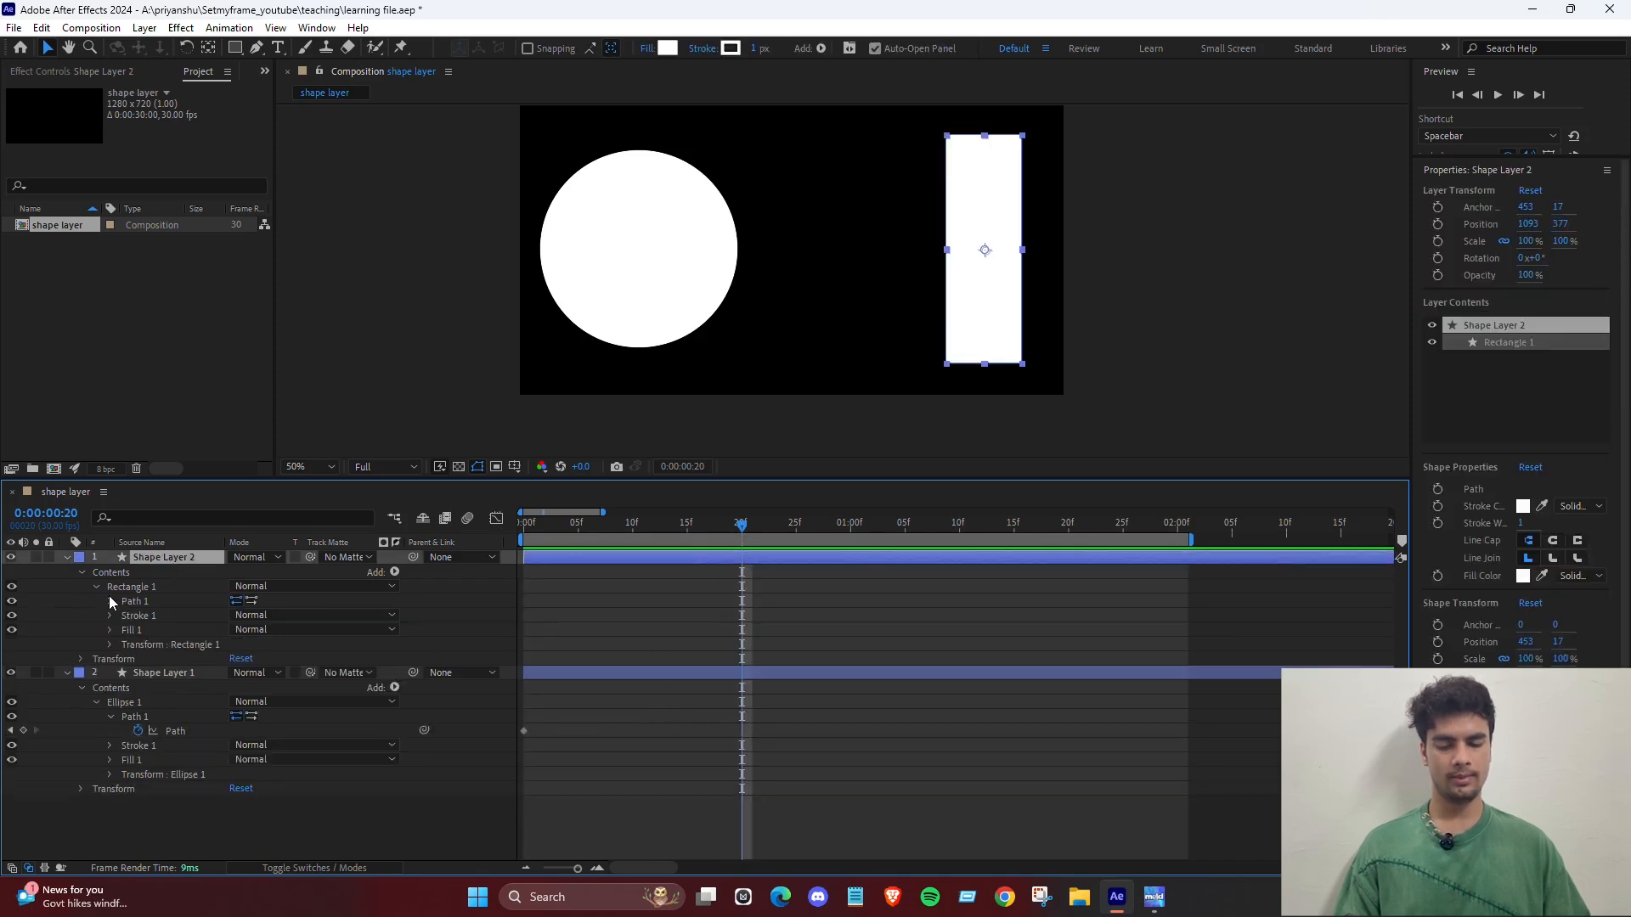
{"action": "left_click", "coordinate": [110, 601]}
{"action": "left_click", "coordinate": [161, 615]}
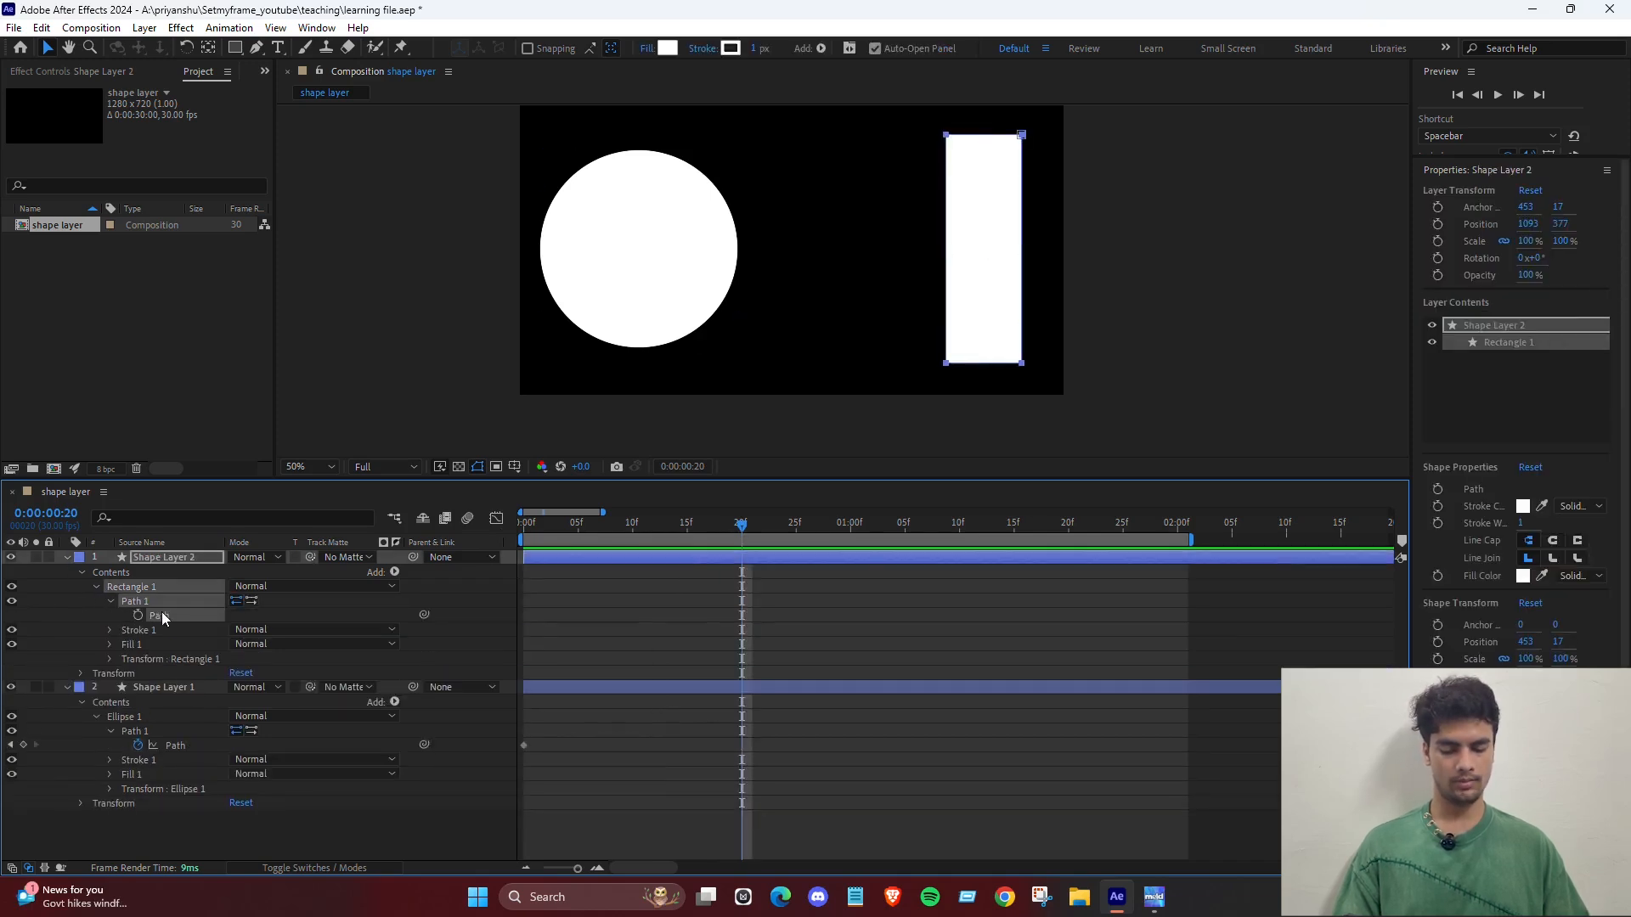
{"action": "left_click", "coordinate": [66, 557]}
{"action": "left_click", "coordinate": [11, 557]}
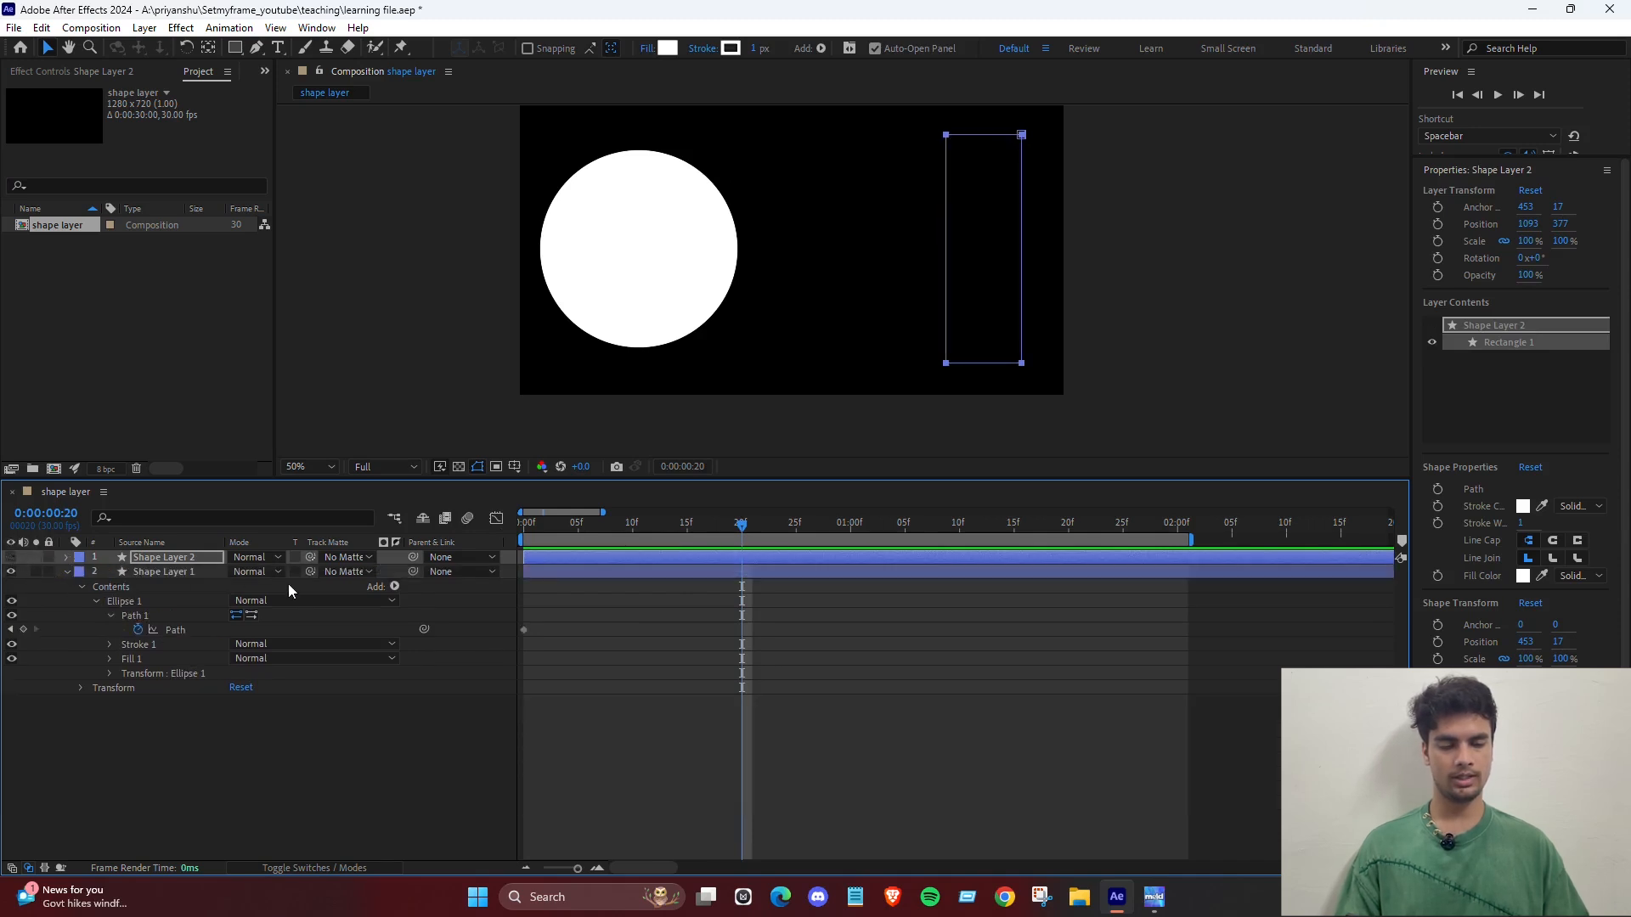
{"action": "left_click", "coordinate": [732, 726]}
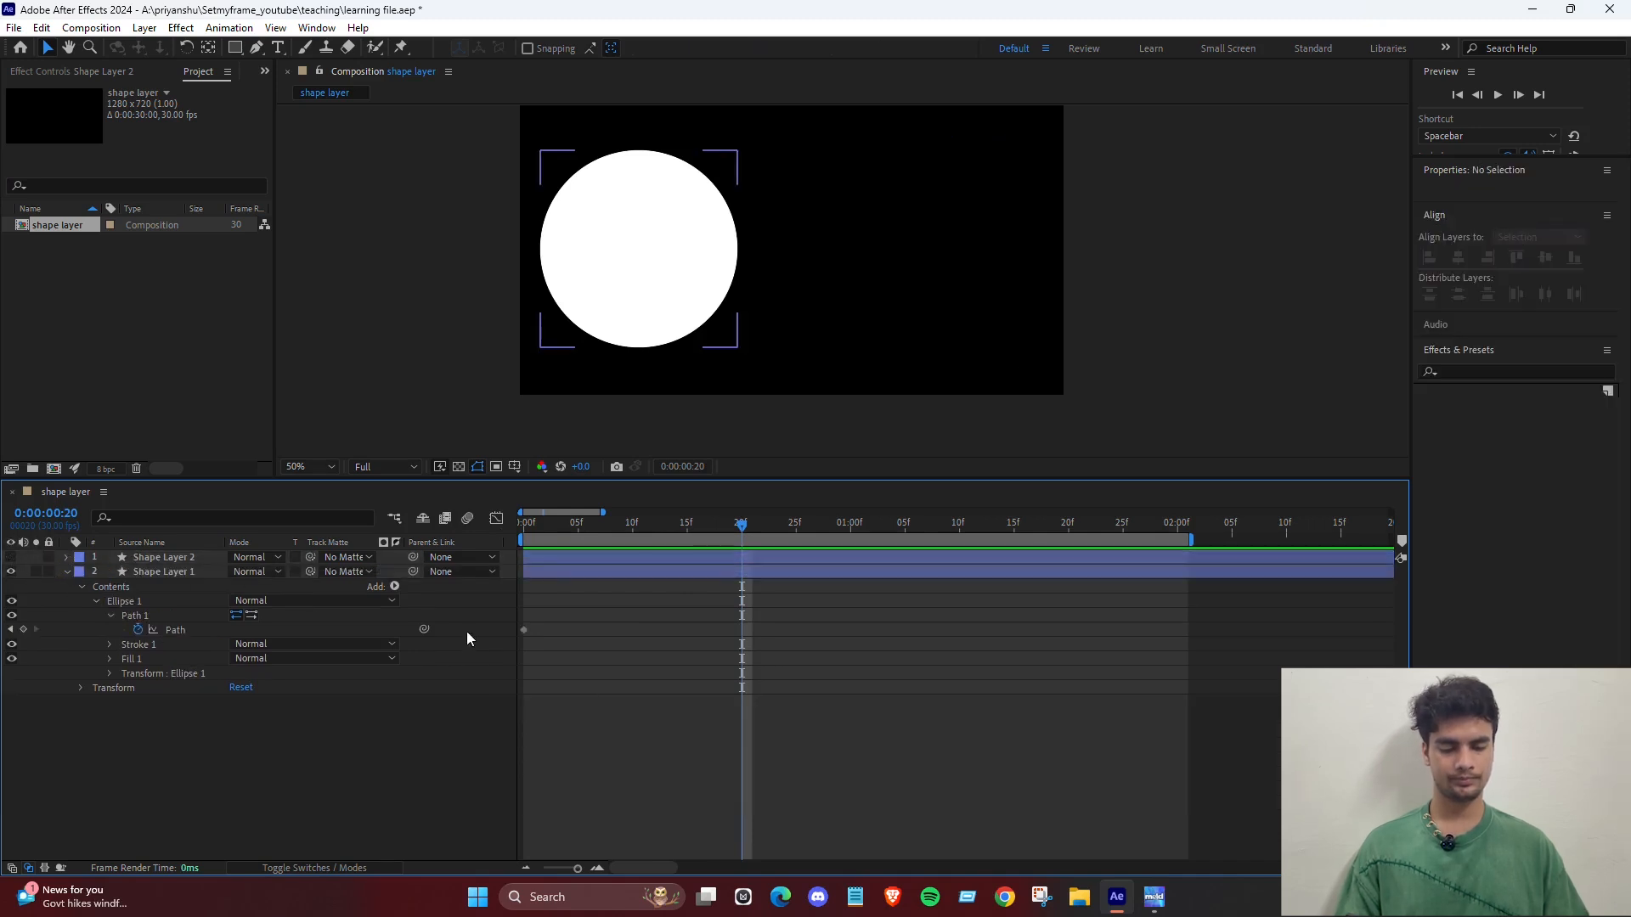
Paste the copied rectangle path into the circle's ellipse Path as a keyframe at frame 20.
{"action": "left_click", "coordinate": [177, 631]}
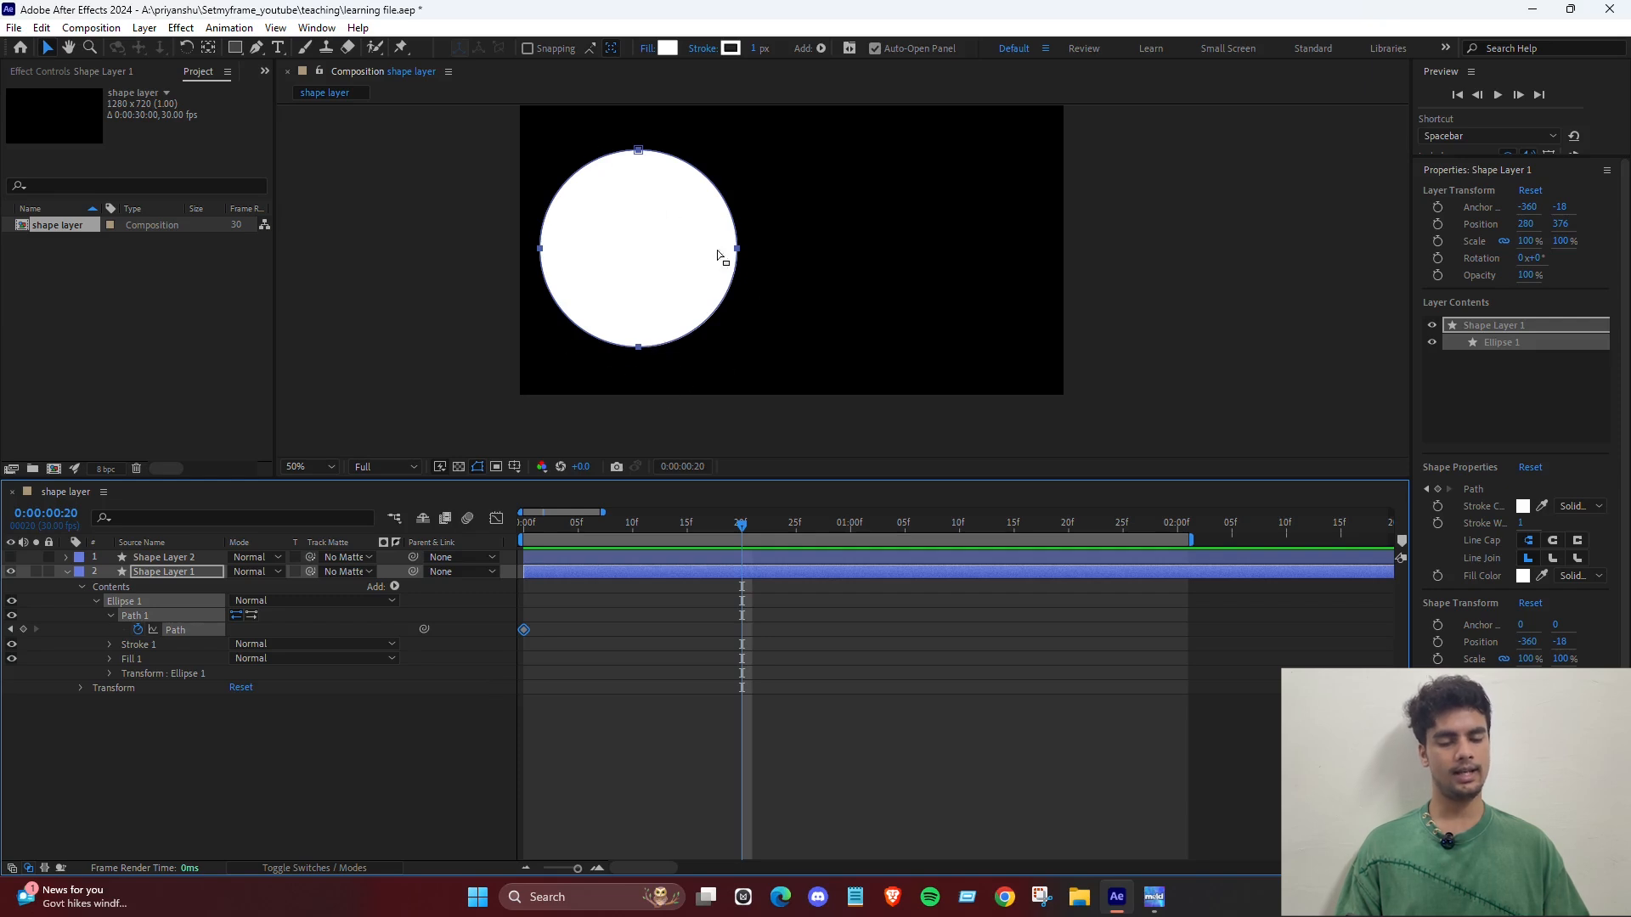
{"action": "left_click", "coordinate": [657, 653]}
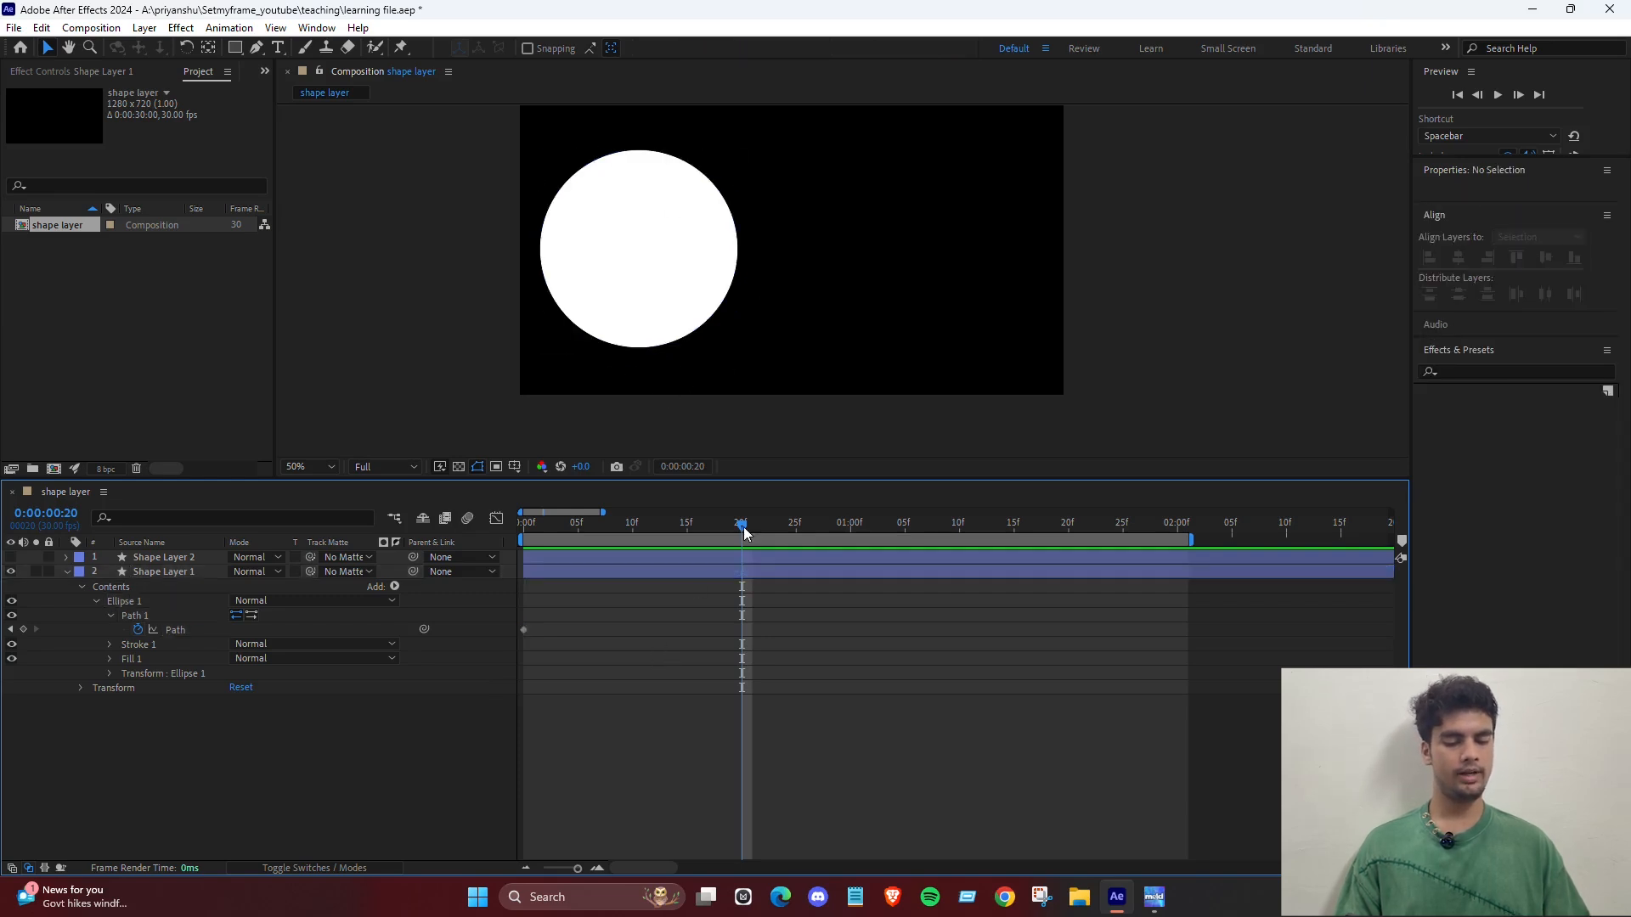
{"action": "left_click", "coordinate": [734, 574]}
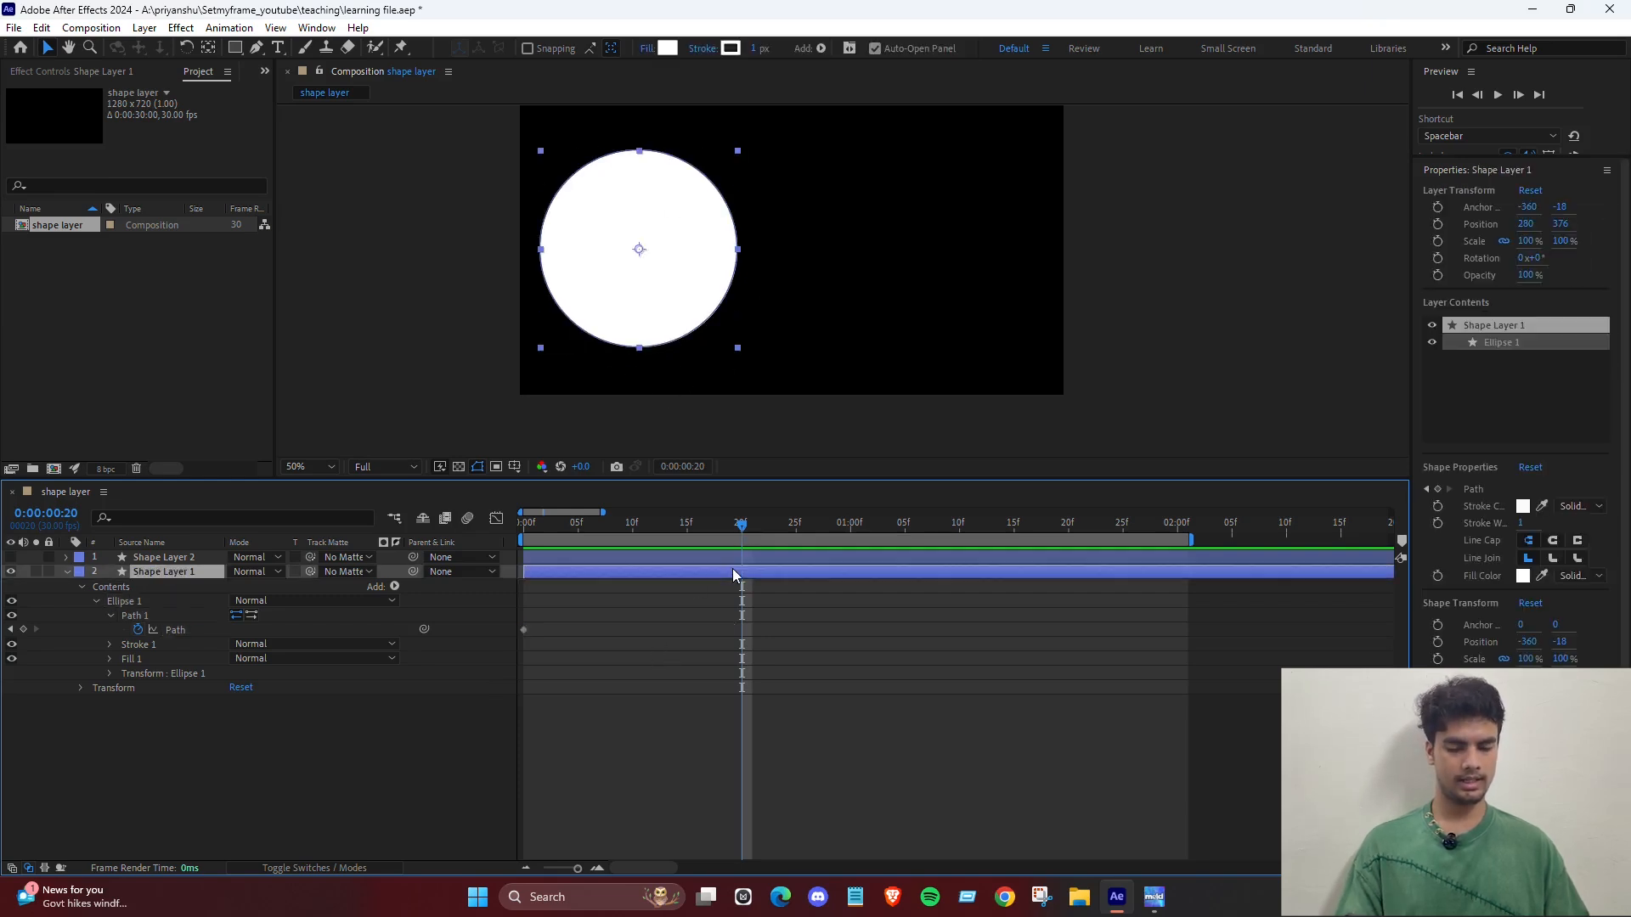
{"action": "key", "text": "ctrl+v"}
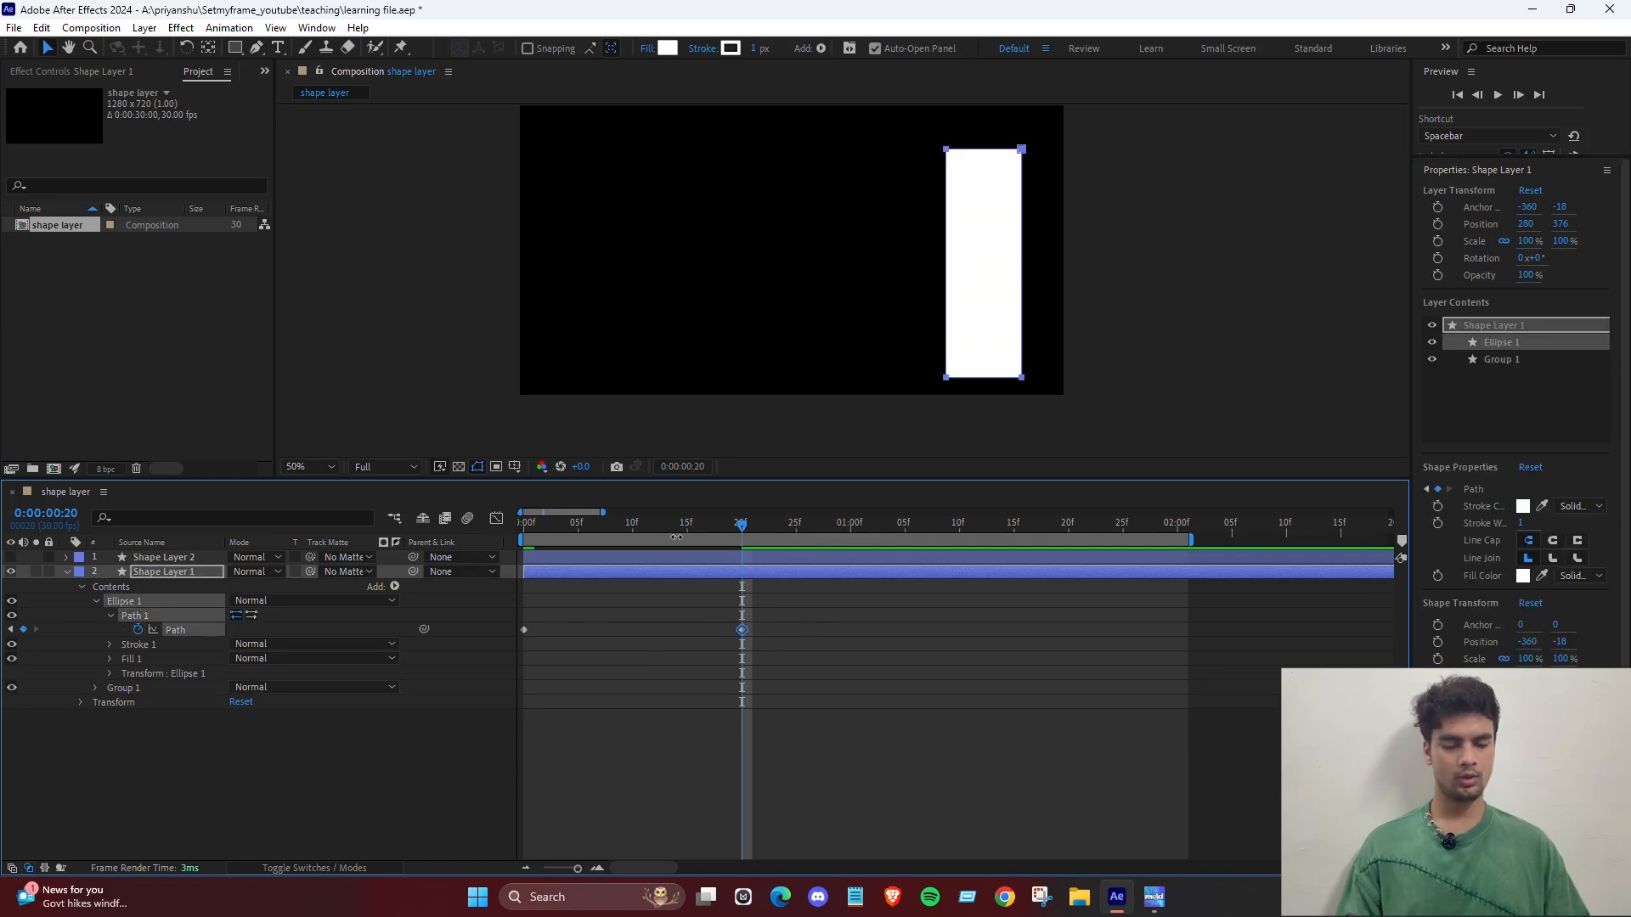
Scrub and play back the circle-to-rectangle morph from time 0, and return to the start.
{"action": "left_click_drag", "start_coordinate": [711, 521], "coordinate": [525, 522]}
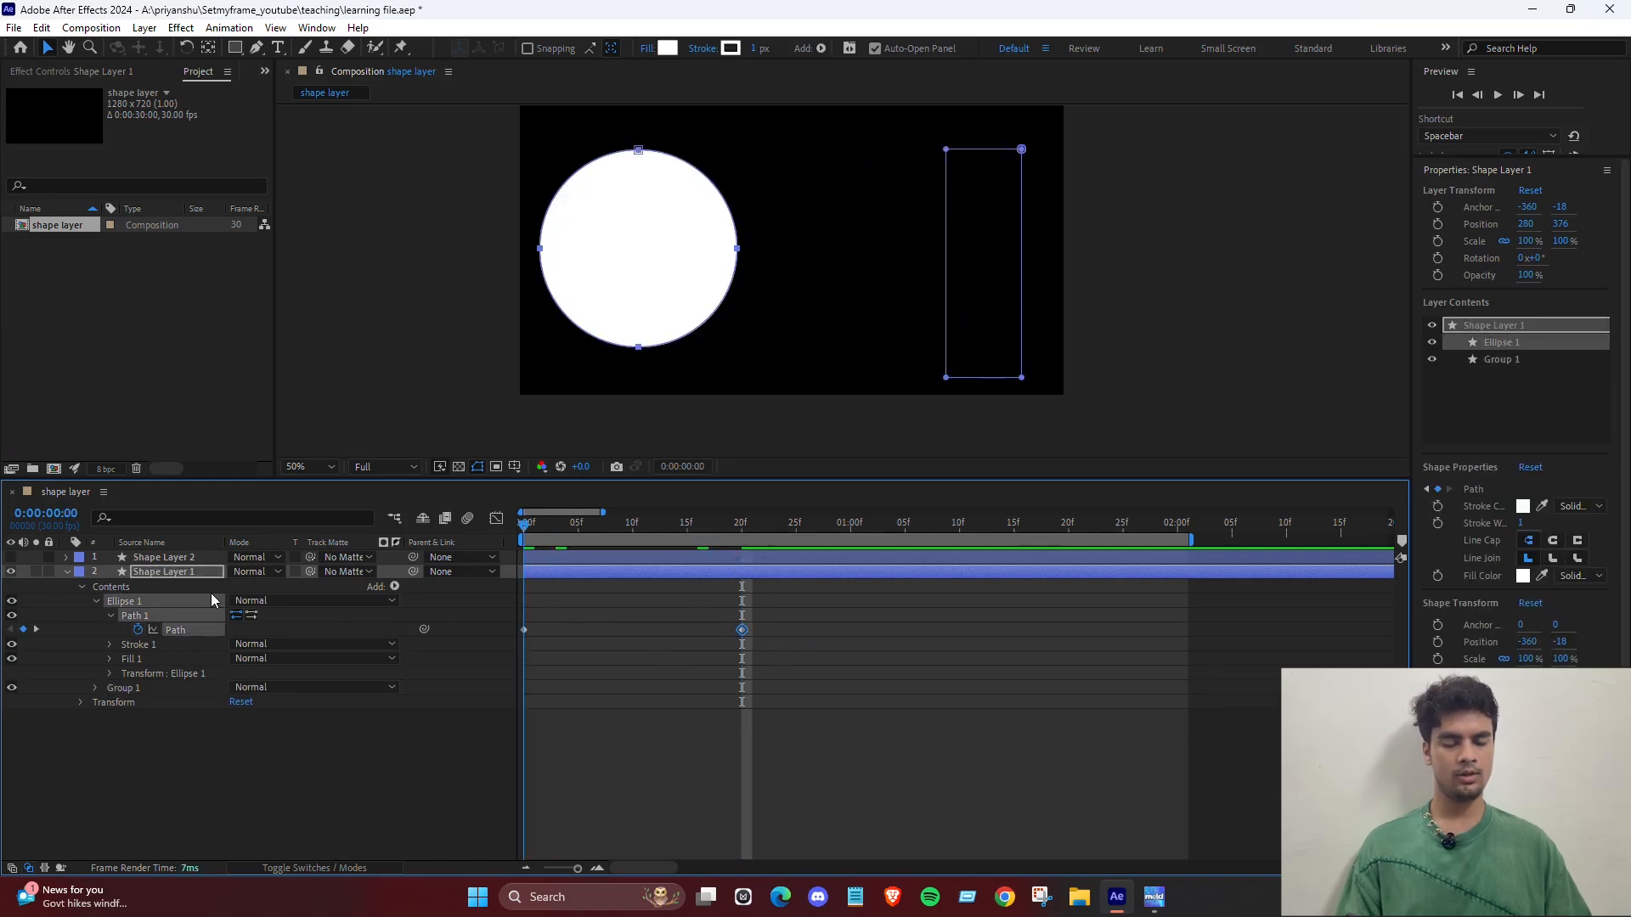
{"action": "left_click", "coordinate": [762, 695]}
{"action": "key", "text": "space"}
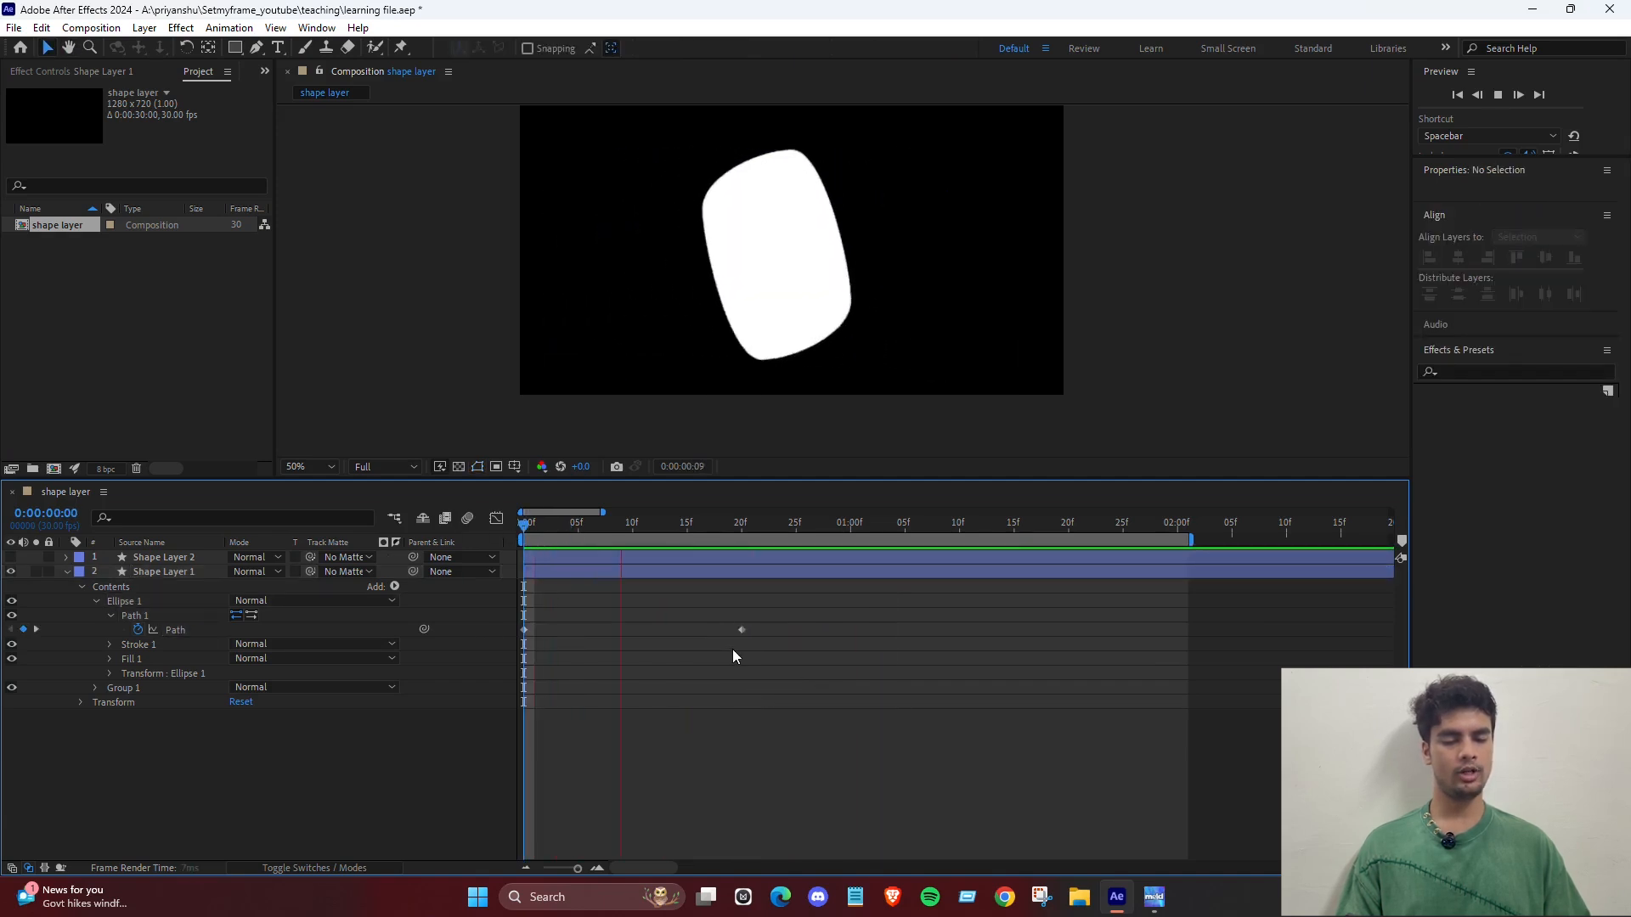
{"action": "key", "text": "space"}
{"action": "left_click_drag", "start_coordinate": [590, 528], "coordinate": [335, 635]}
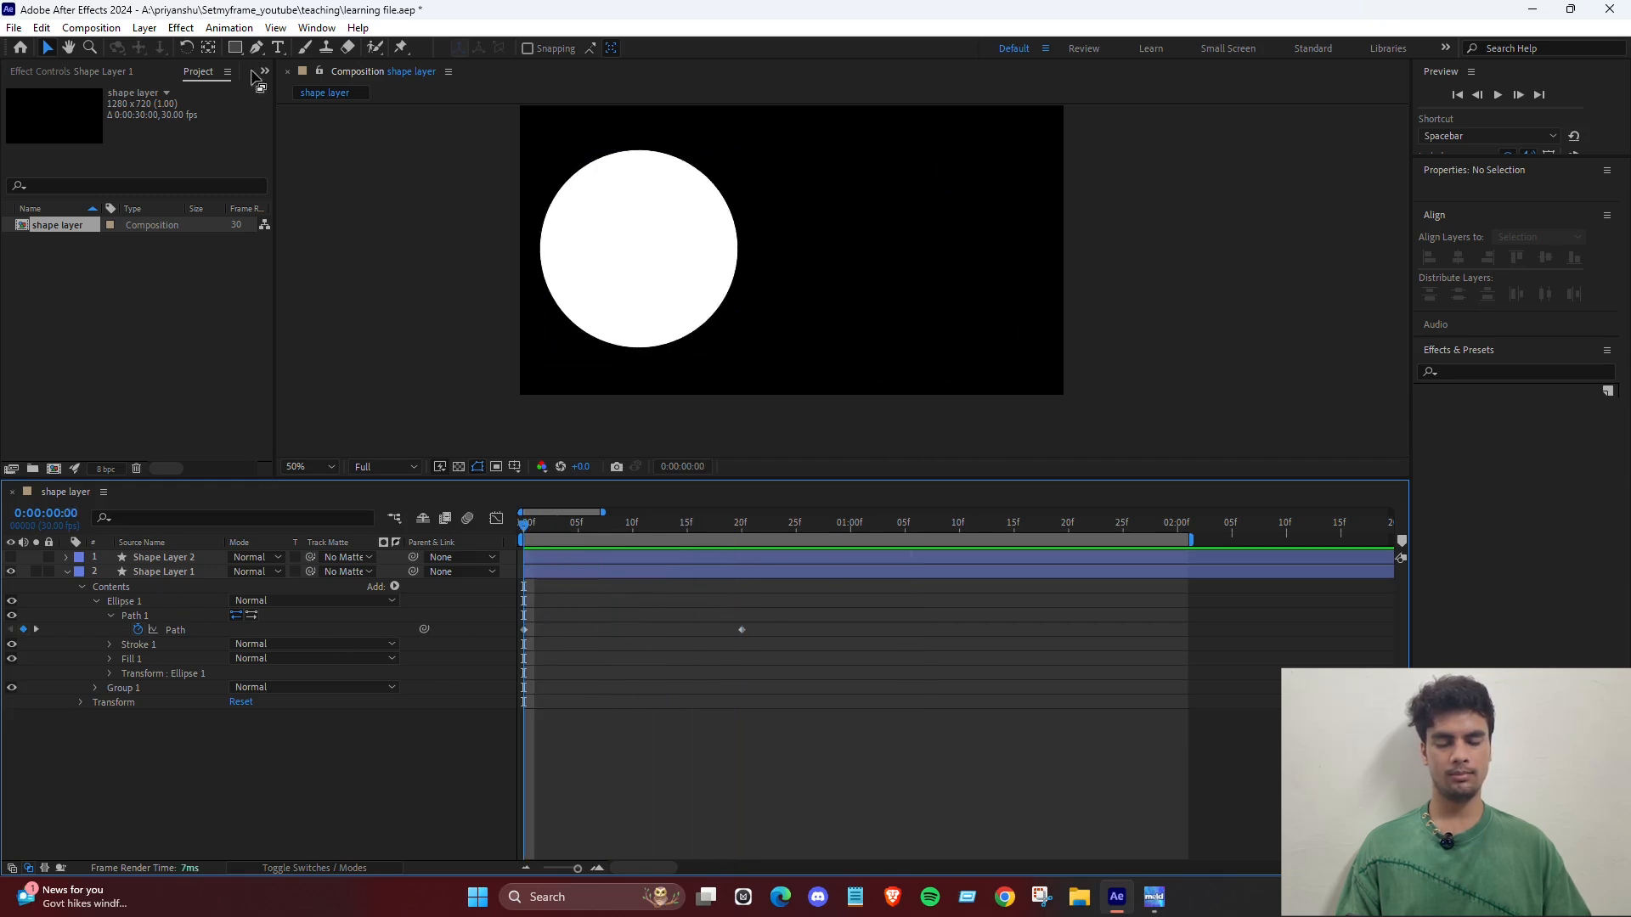
Draw a star on its own hidden layer and replace the circle's frame 20 Path keyframe with the star's path.
{"action": "left_click_drag", "start_coordinate": [235, 47], "coordinate": [328, 126]}
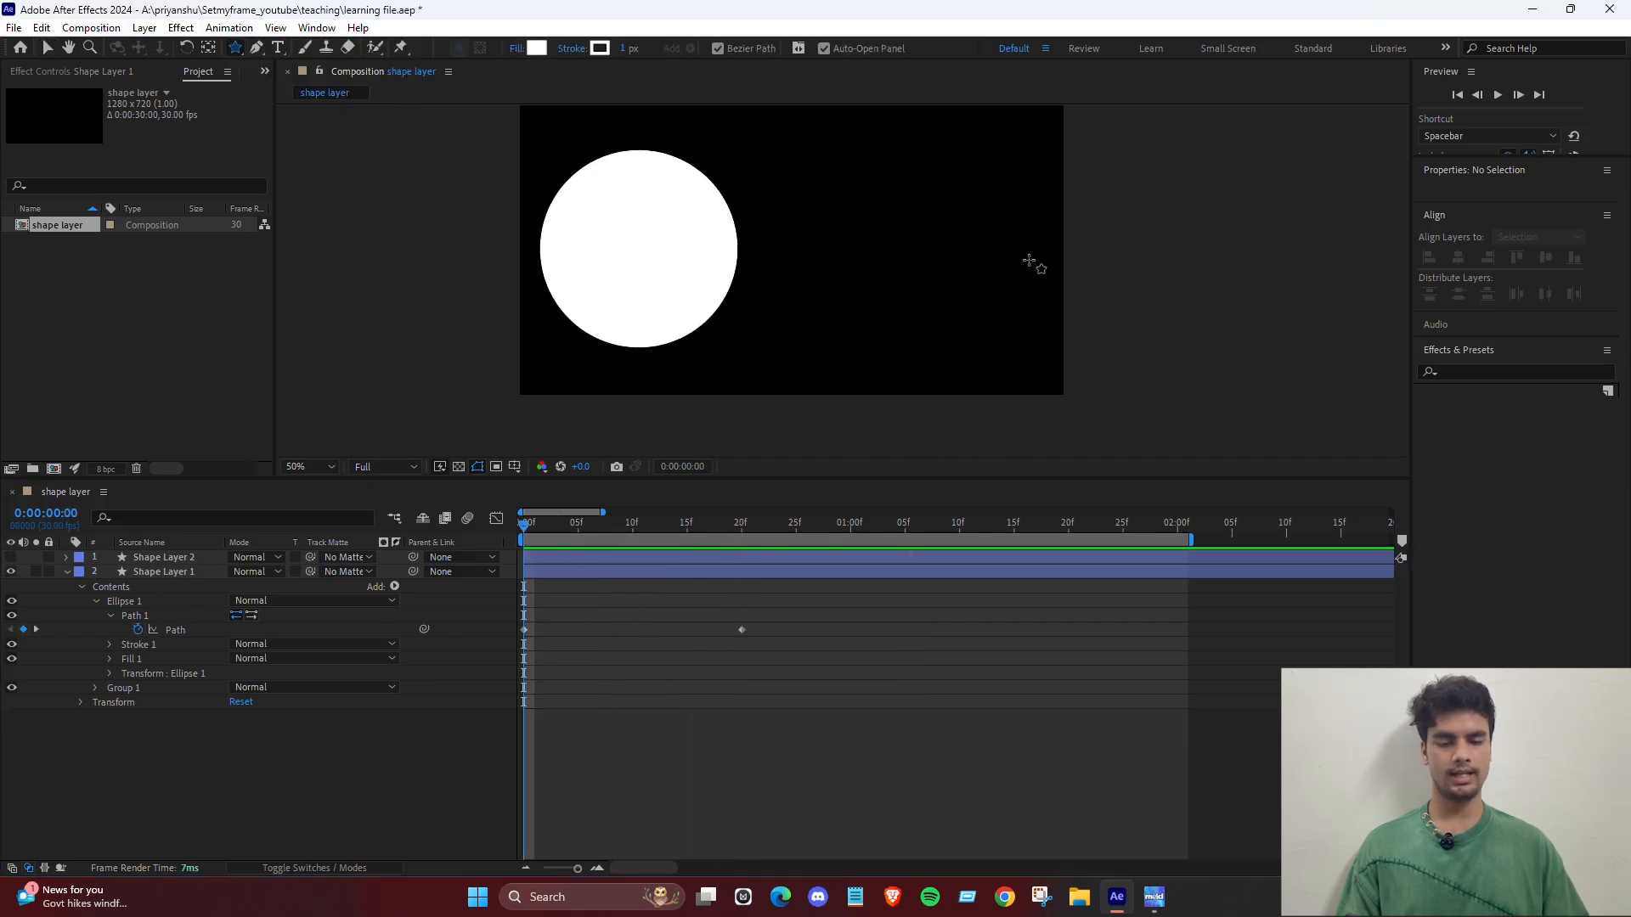
{"action": "left_click", "coordinate": [979, 196]}
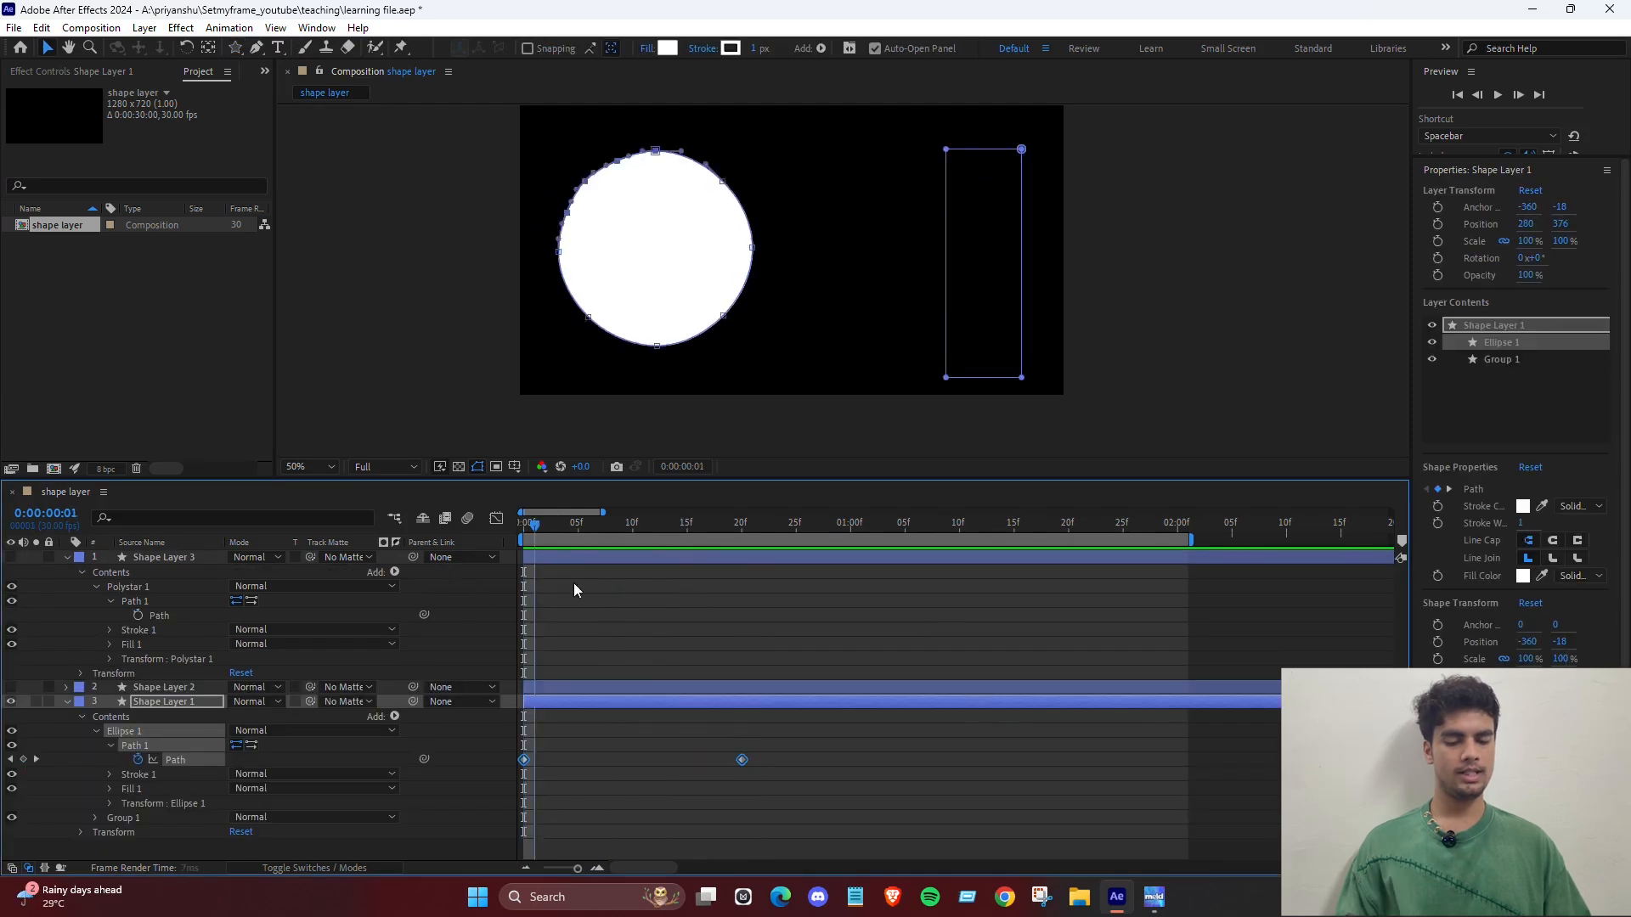
{"action": "left_click_drag", "start_coordinate": [574, 583], "coordinate": [471, 602]}
{"action": "left_click", "coordinate": [674, 608]}
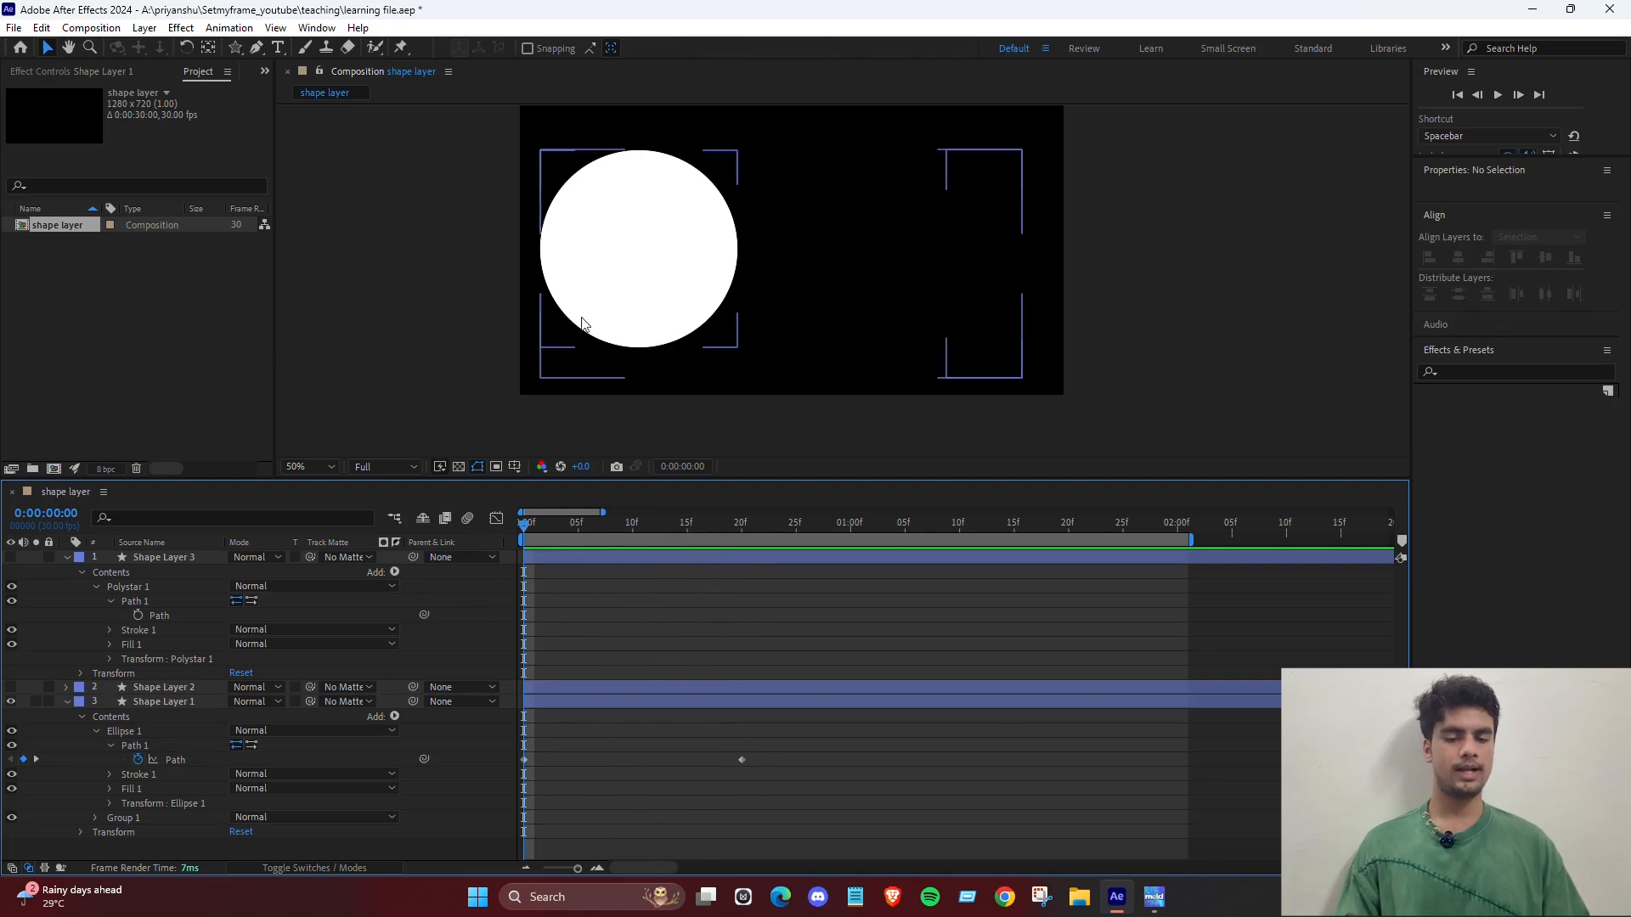
Delete both the hidden star layer and the hidden rectangle layer.
{"action": "left_click", "coordinate": [188, 561]}
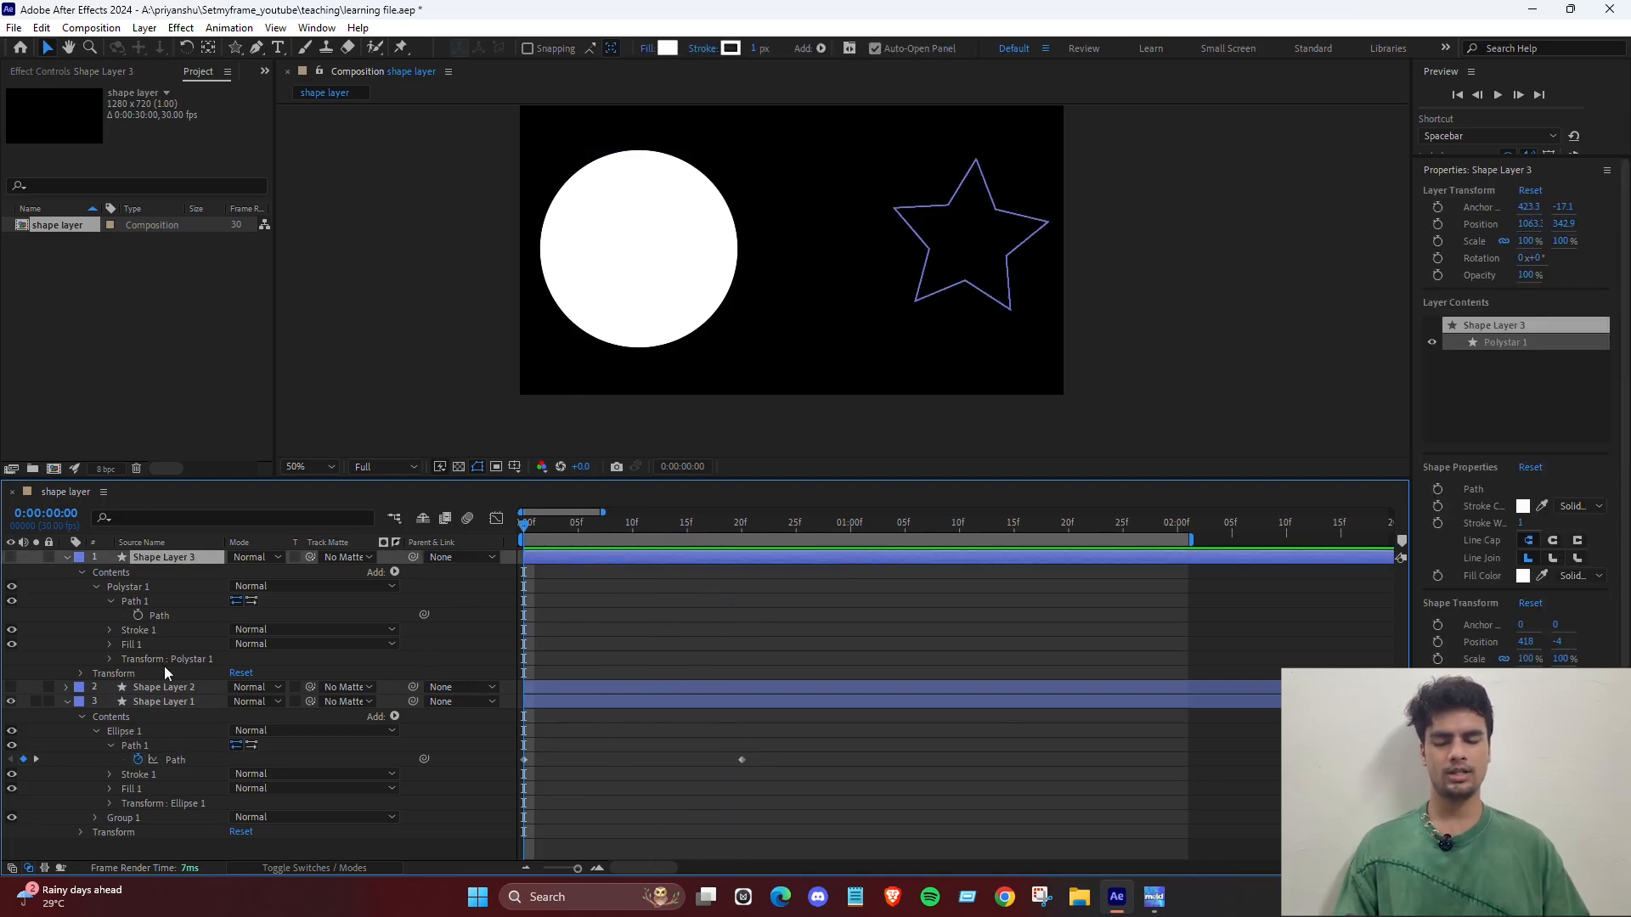
{"action": "left_click", "coordinate": [178, 688], "text": "shift"}
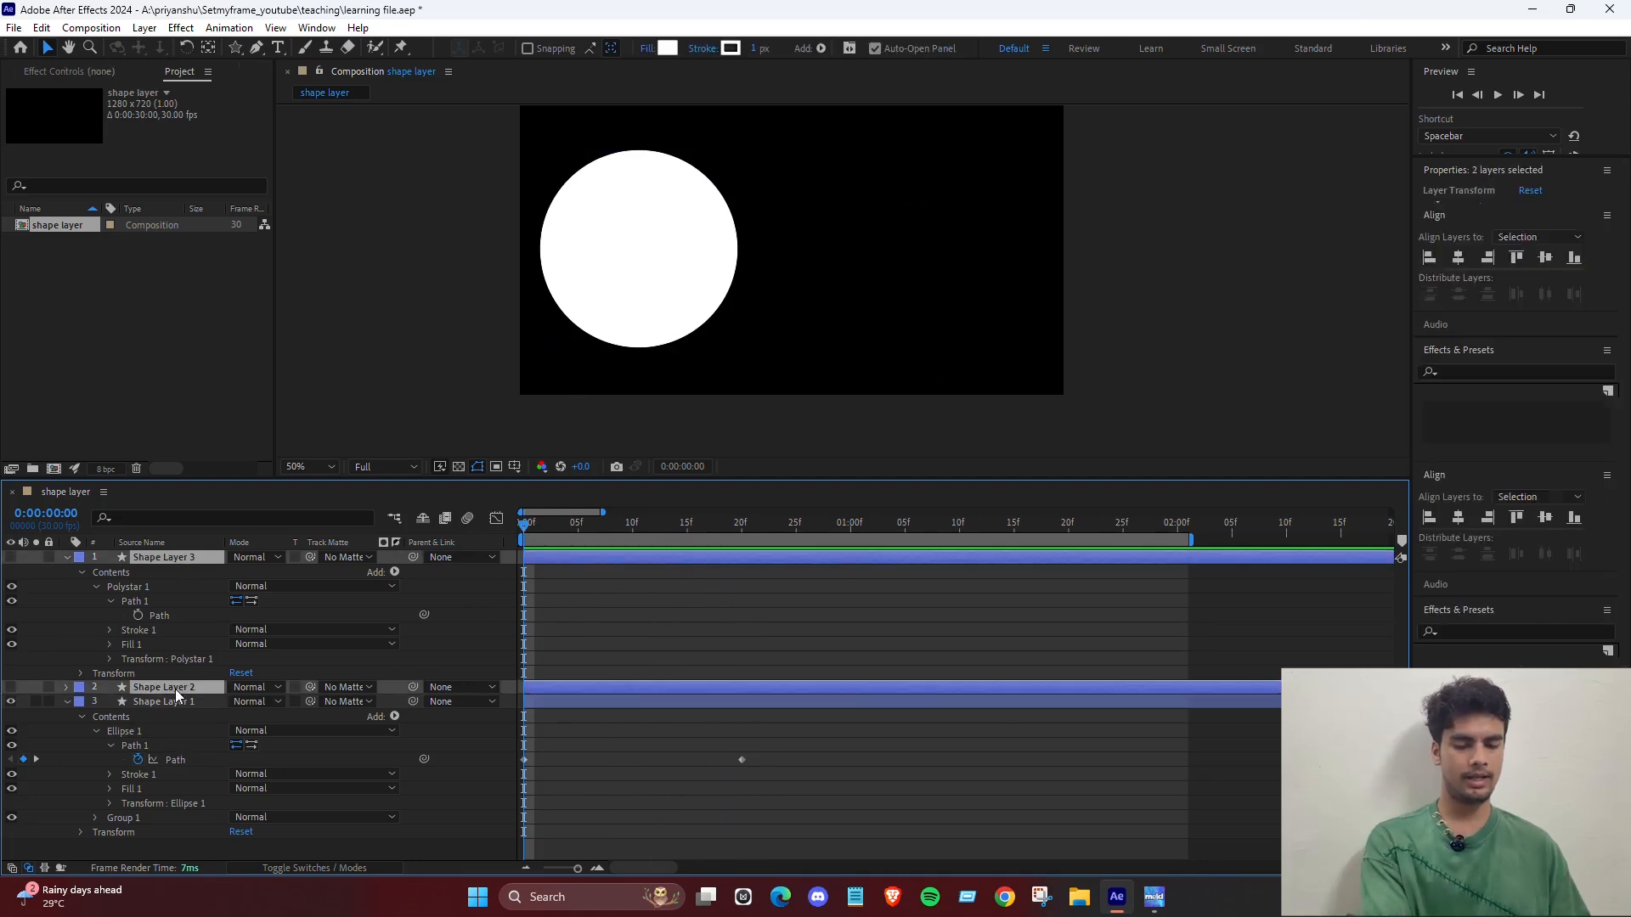
{"action": "key", "text": "Delete"}
Draw a closed, irregular curved shape with the Pen tool in the right half of the composition on a new layer.
{"action": "left_click", "coordinate": [256, 47]}
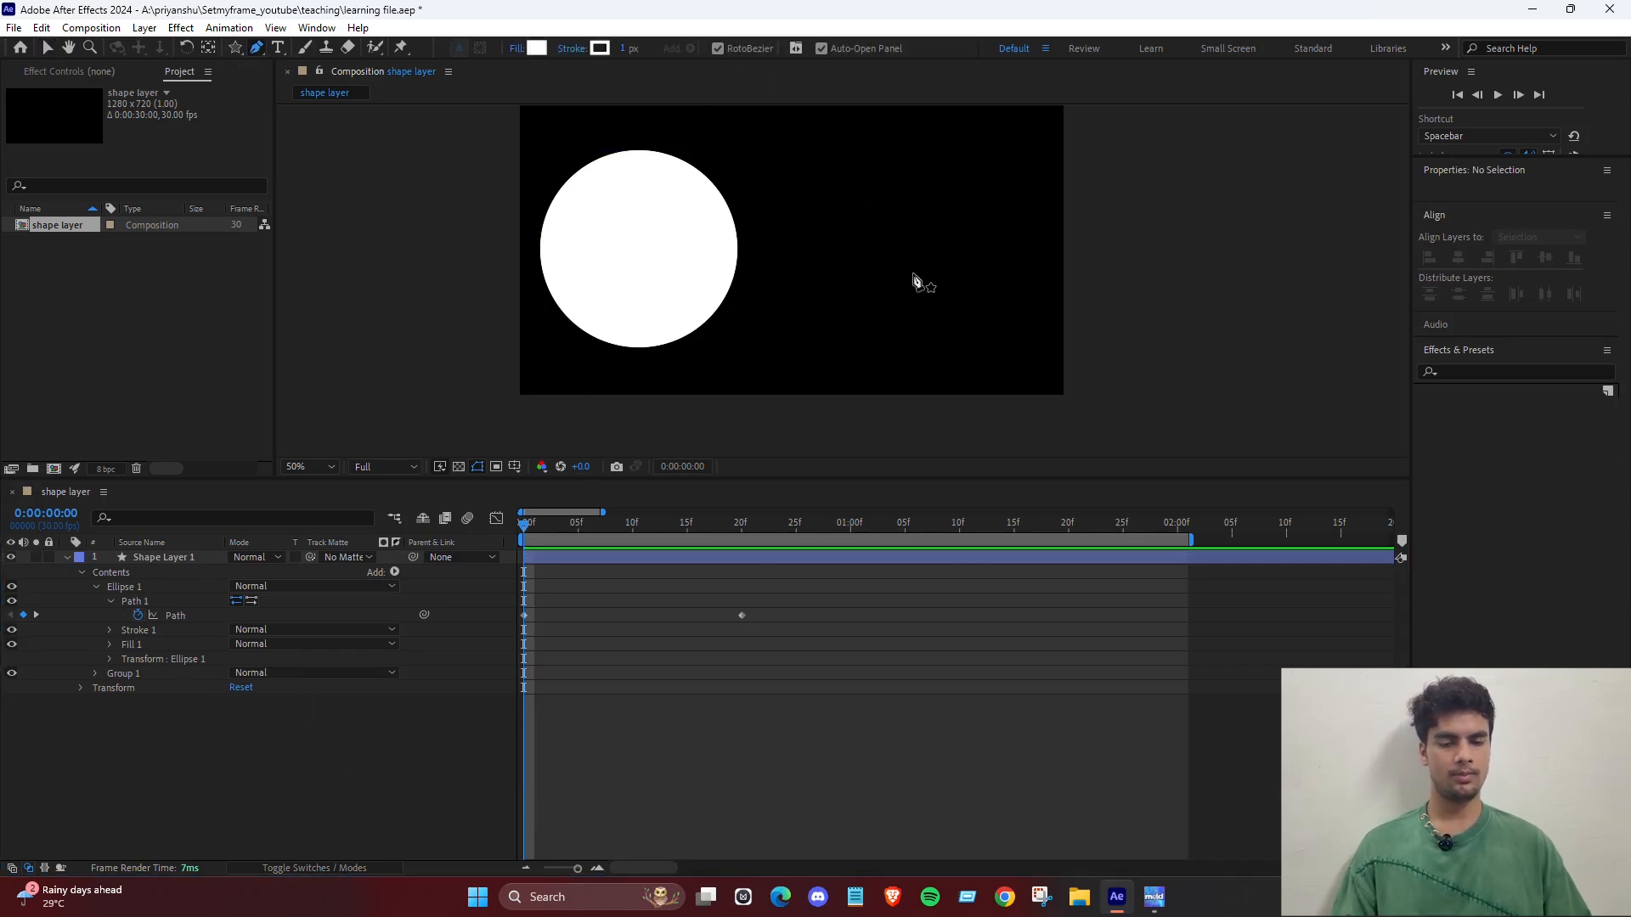
{"action": "left_click", "coordinate": [976, 164]}
{"action": "left_click", "coordinate": [825, 191]}
{"action": "left_click", "coordinate": [875, 284]}
{"action": "left_click", "coordinate": [895, 304]}
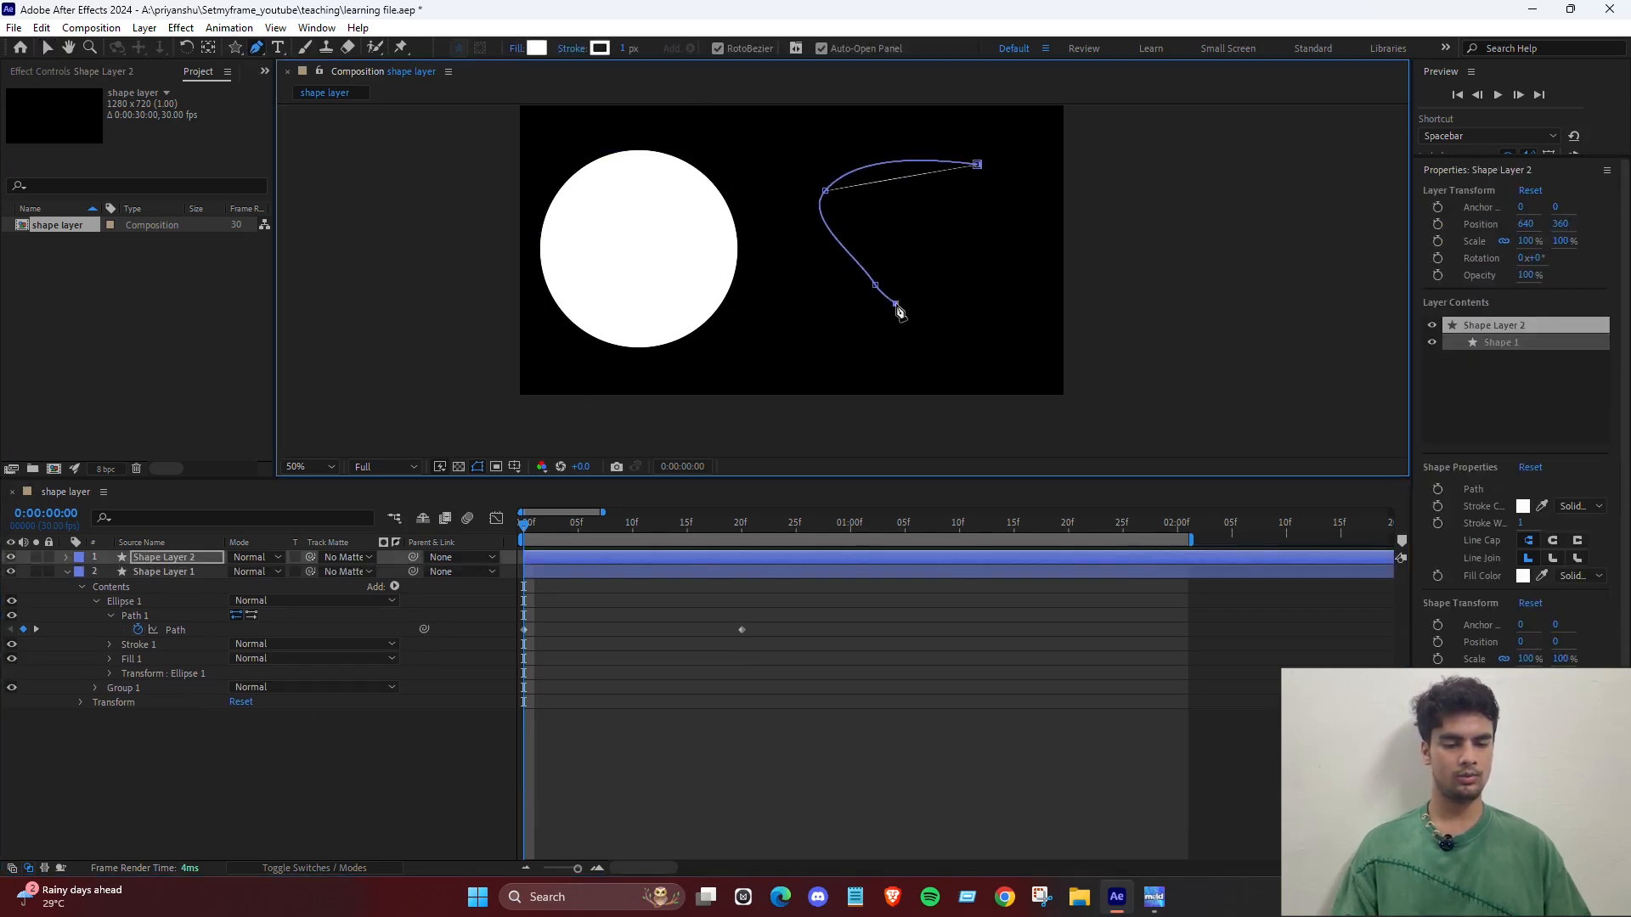
{"action": "left_click", "coordinate": [979, 289]}
{"action": "left_click", "coordinate": [1014, 215]}
{"action": "left_click", "coordinate": [1052, 213]}
{"action": "left_click", "coordinate": [1024, 364]}
{"action": "left_click", "coordinate": [984, 380]}
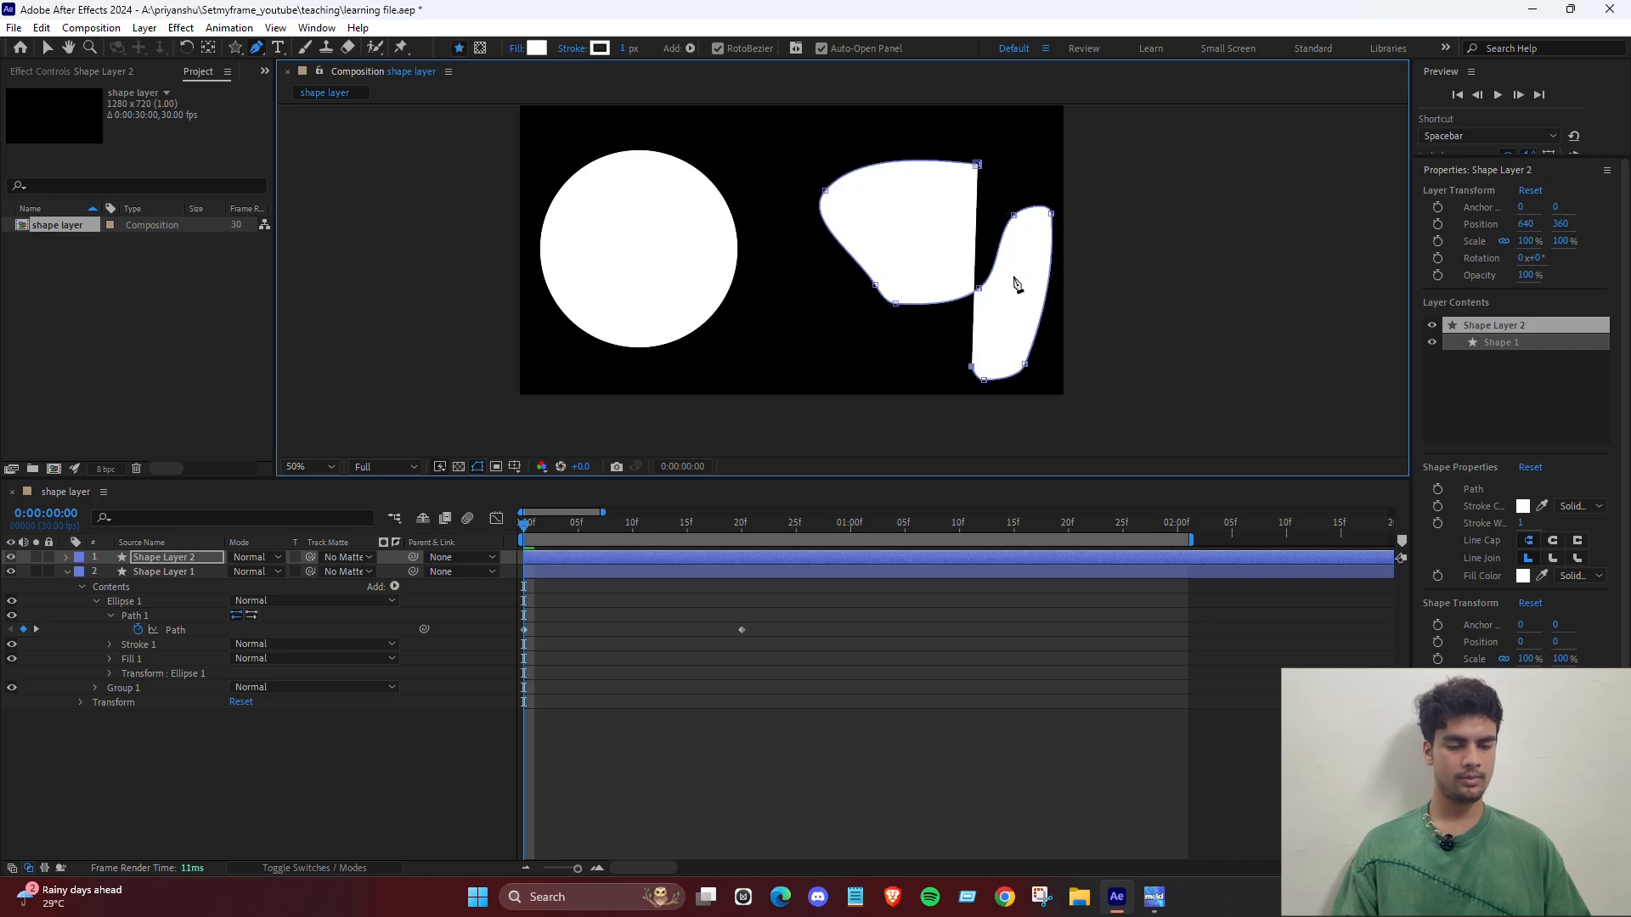
{"action": "left_click", "coordinate": [993, 313]}
{"action": "left_click", "coordinate": [1038, 172]}
{"action": "left_click", "coordinate": [1003, 172]}
{"action": "left_click", "coordinate": [977, 165]}
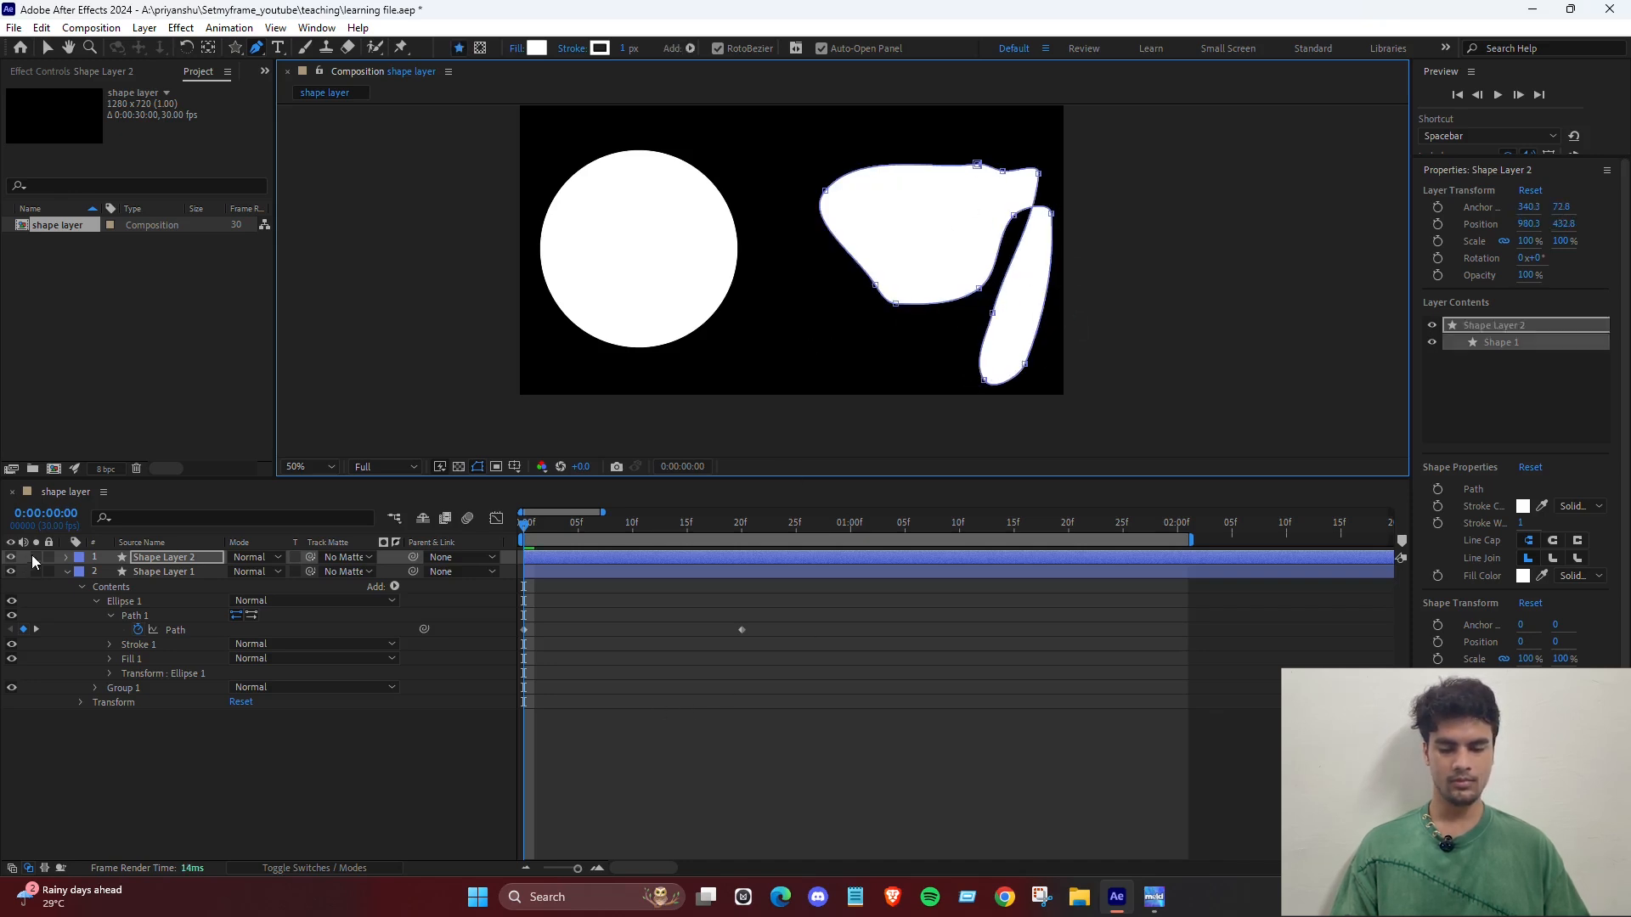
Copy the Path of the irregular pen-drawn shape, and collapse and hide its layer.
{"action": "left_click", "coordinate": [67, 557]}
{"action": "left_click", "coordinate": [82, 573]}
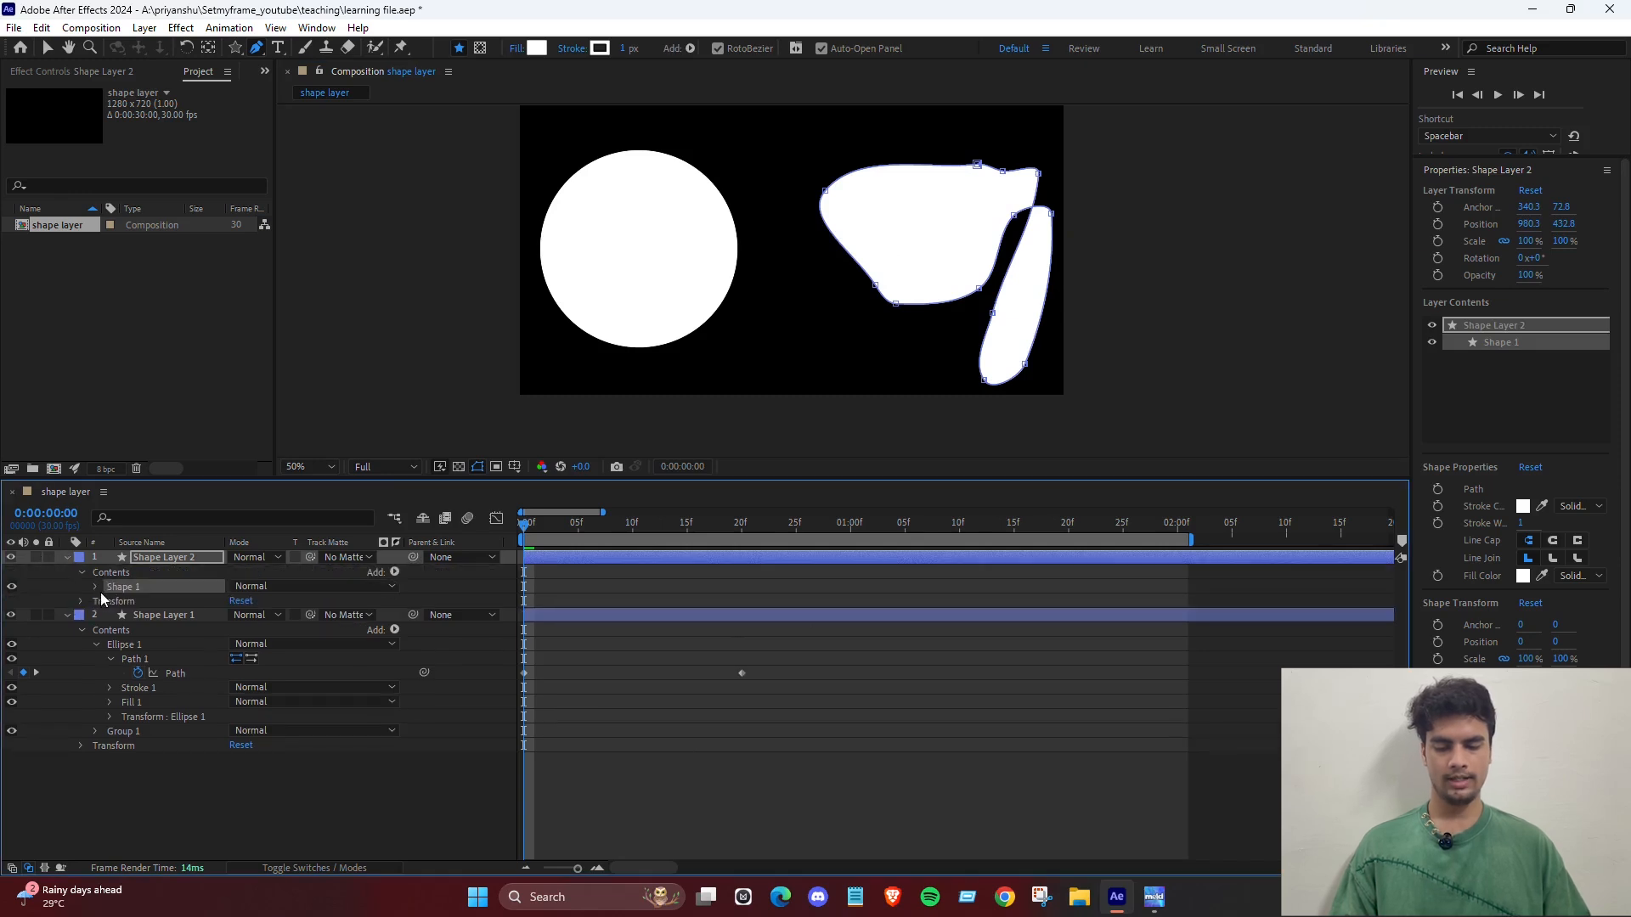
{"action": "left_click", "coordinate": [97, 588]}
{"action": "left_click", "coordinate": [111, 601]}
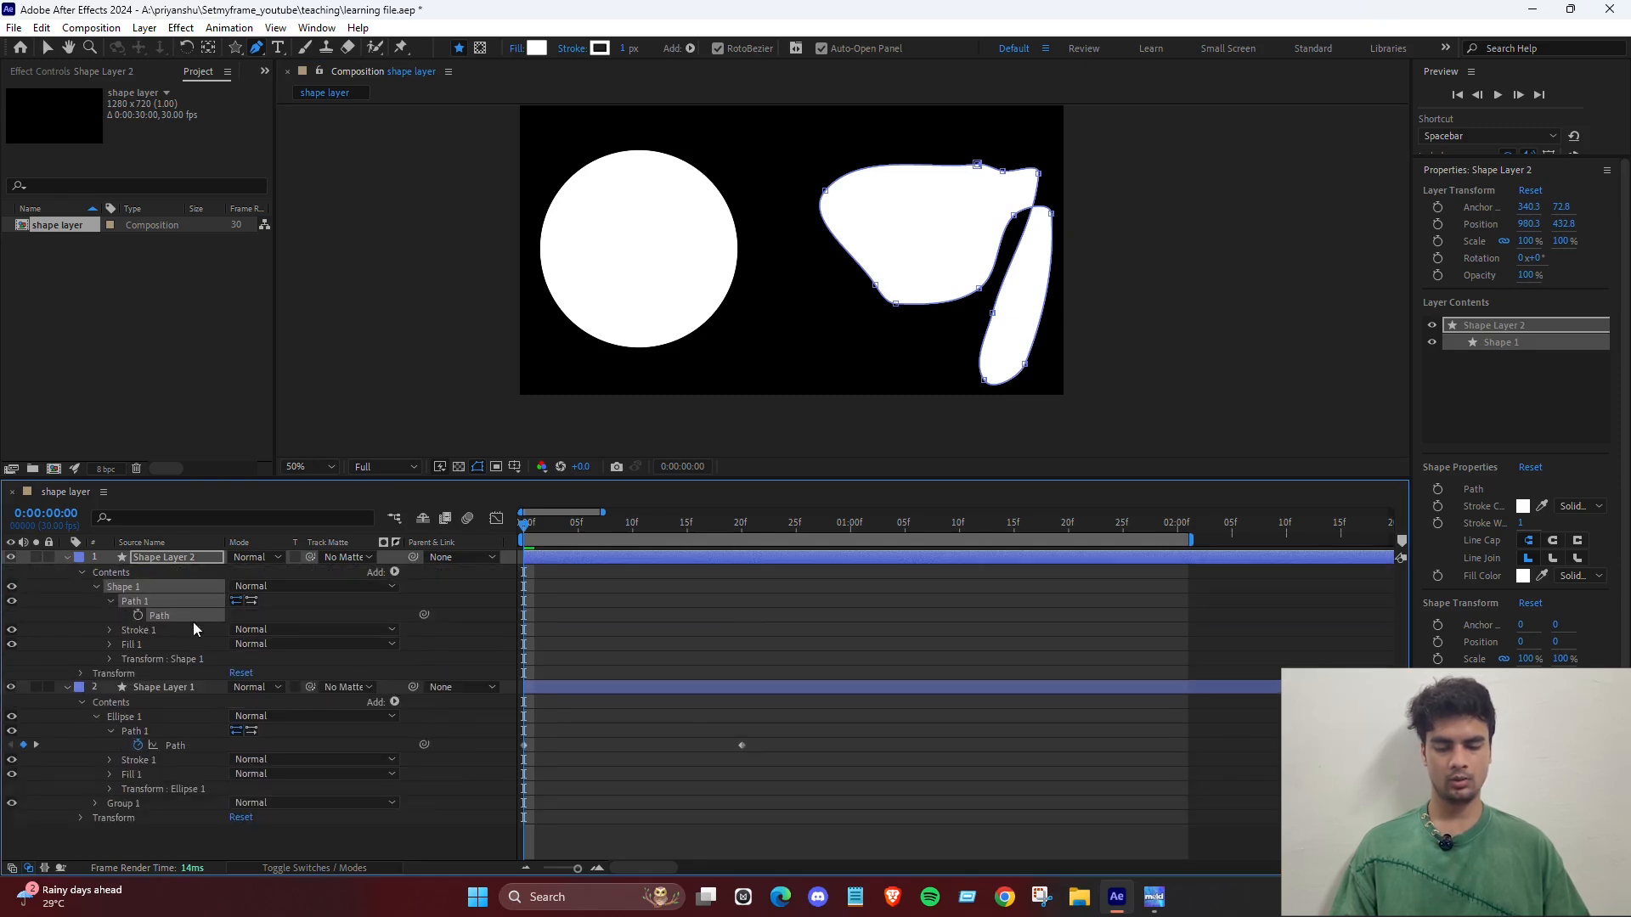
{"action": "left_click", "coordinate": [285, 620]}
{"action": "left_click", "coordinate": [159, 614]}
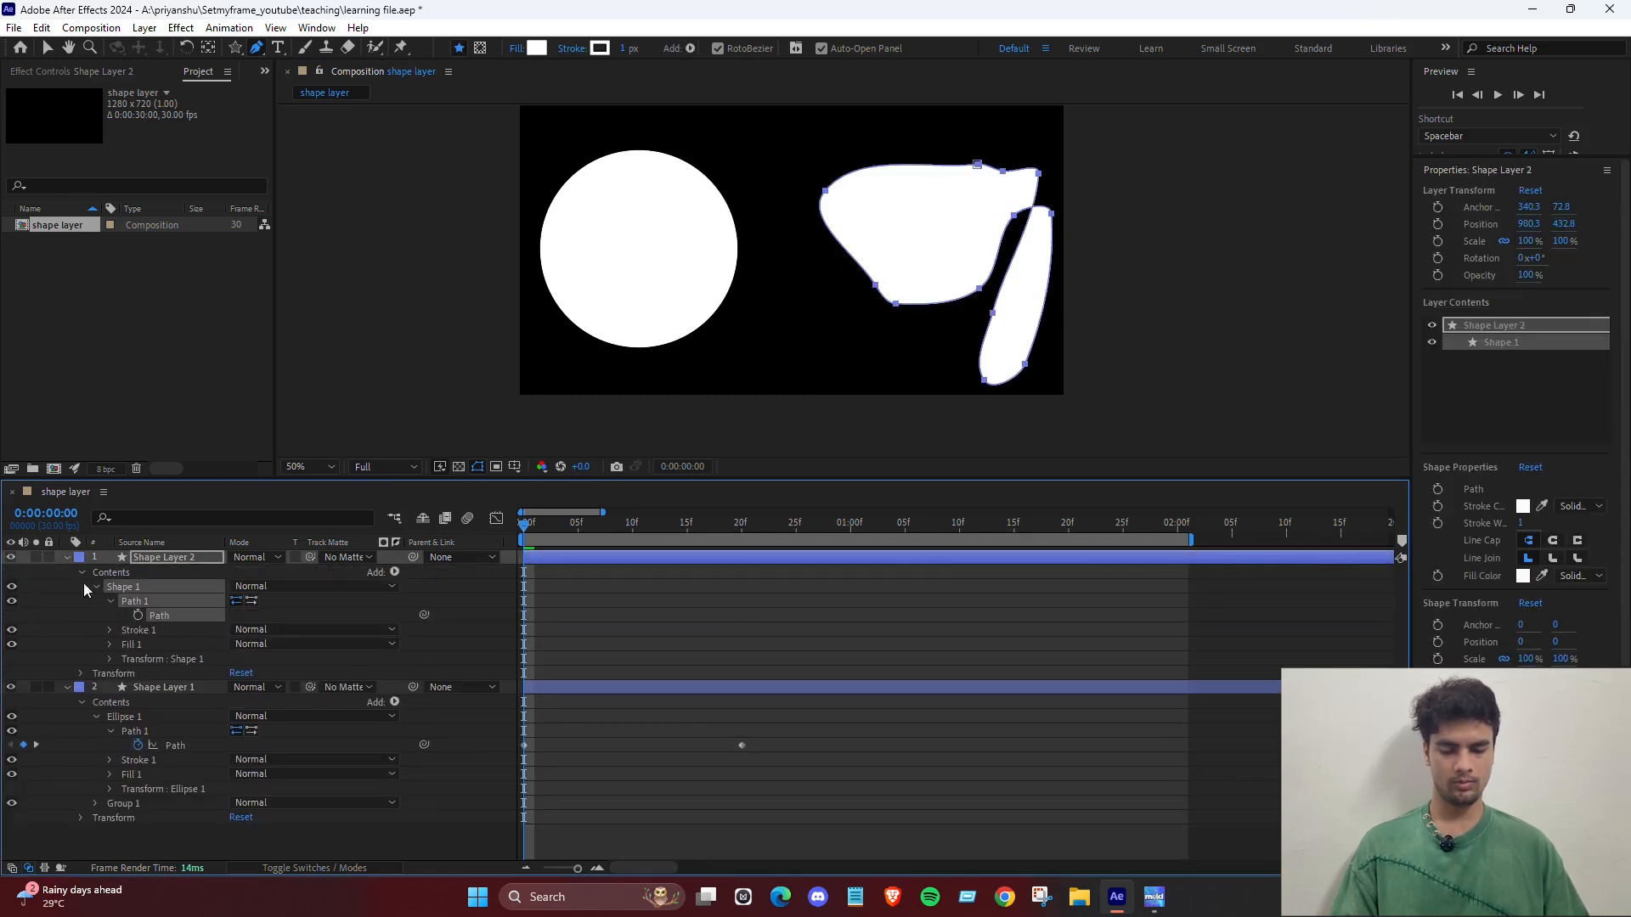
{"action": "left_click", "coordinate": [44, 562]}
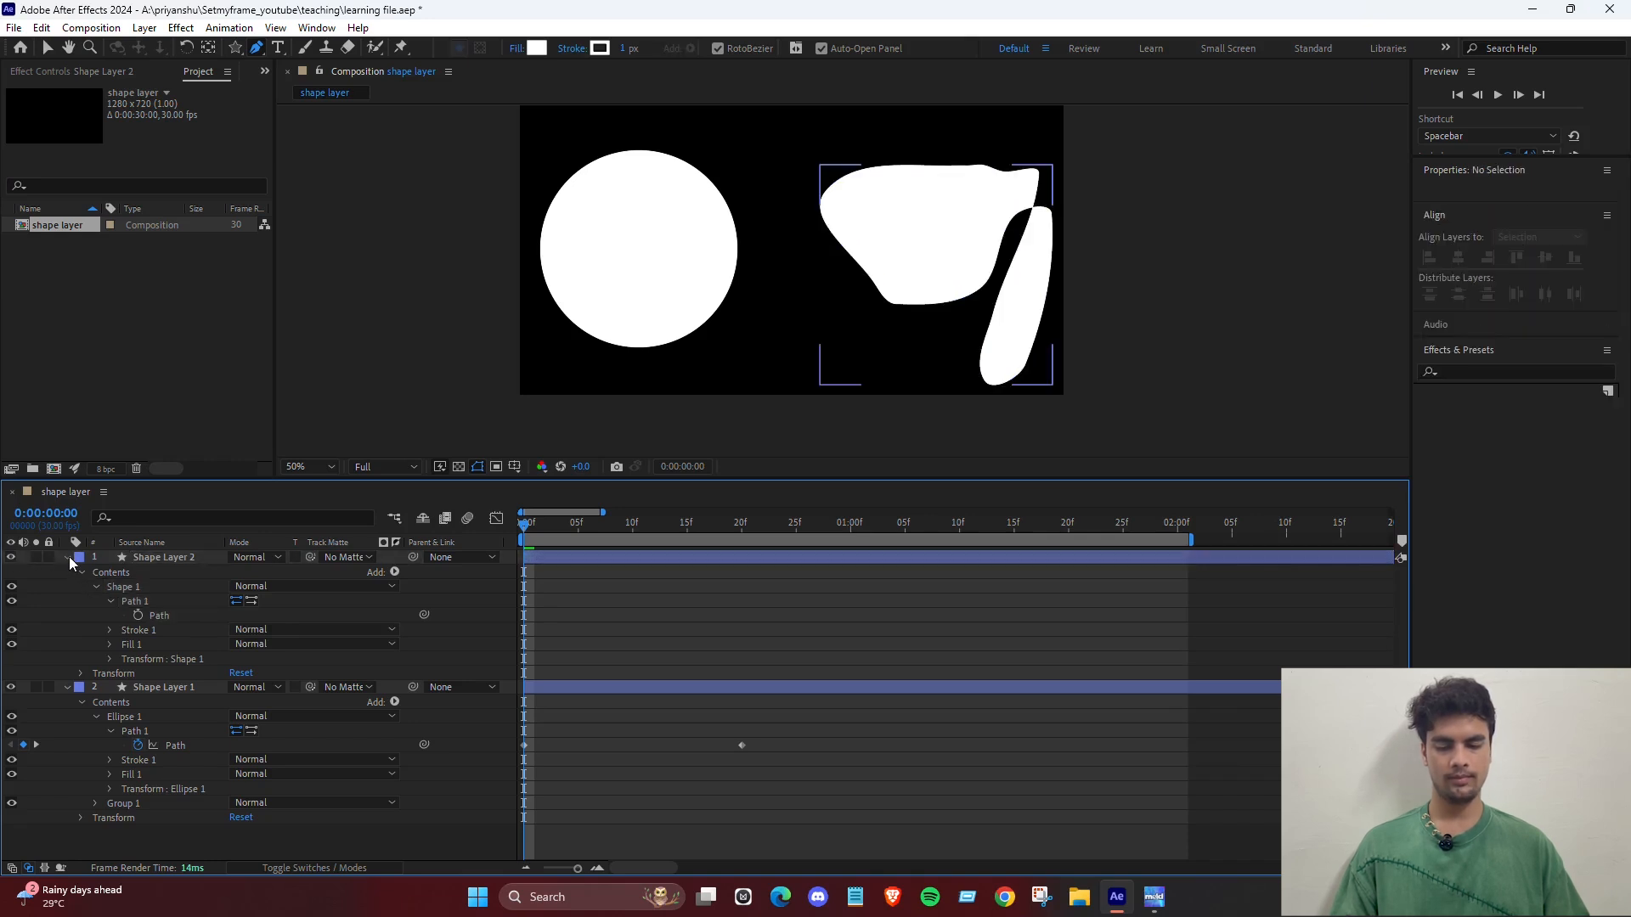
{"action": "left_click", "coordinate": [68, 557]}
{"action": "left_click", "coordinate": [11, 557]}
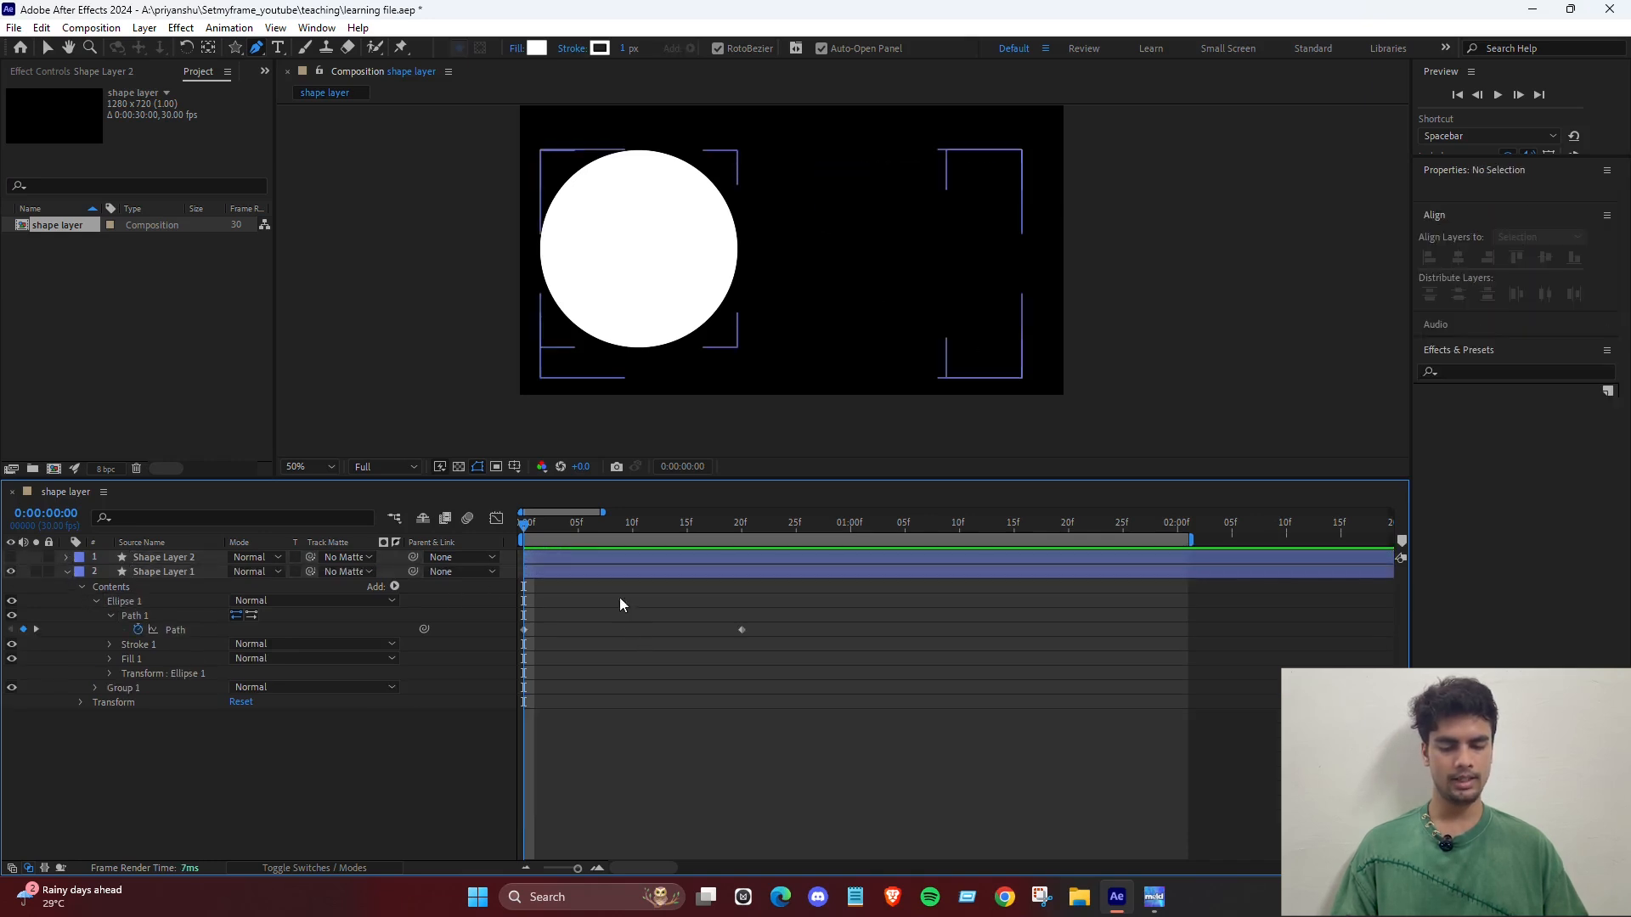
Paste the irregular shape's path over the circle's Path keyframe at frame 20 and select the ellipse's Path keyframes.
{"action": "left_click_drag", "start_coordinate": [663, 530], "coordinate": [742, 527]}
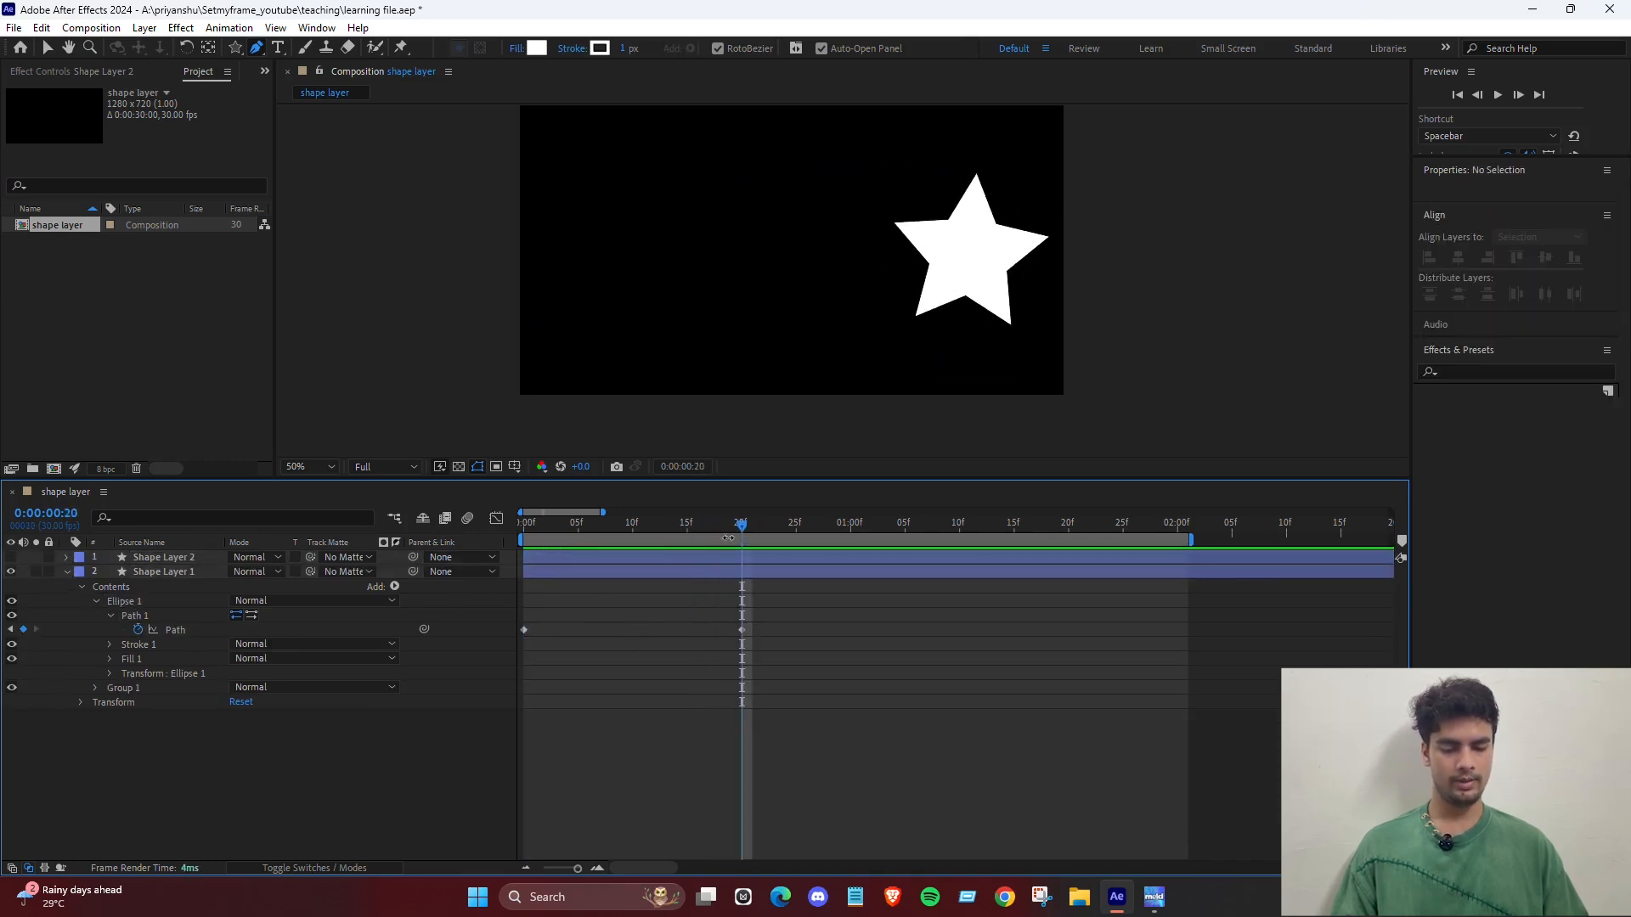
{"action": "left_click", "coordinate": [179, 630]}
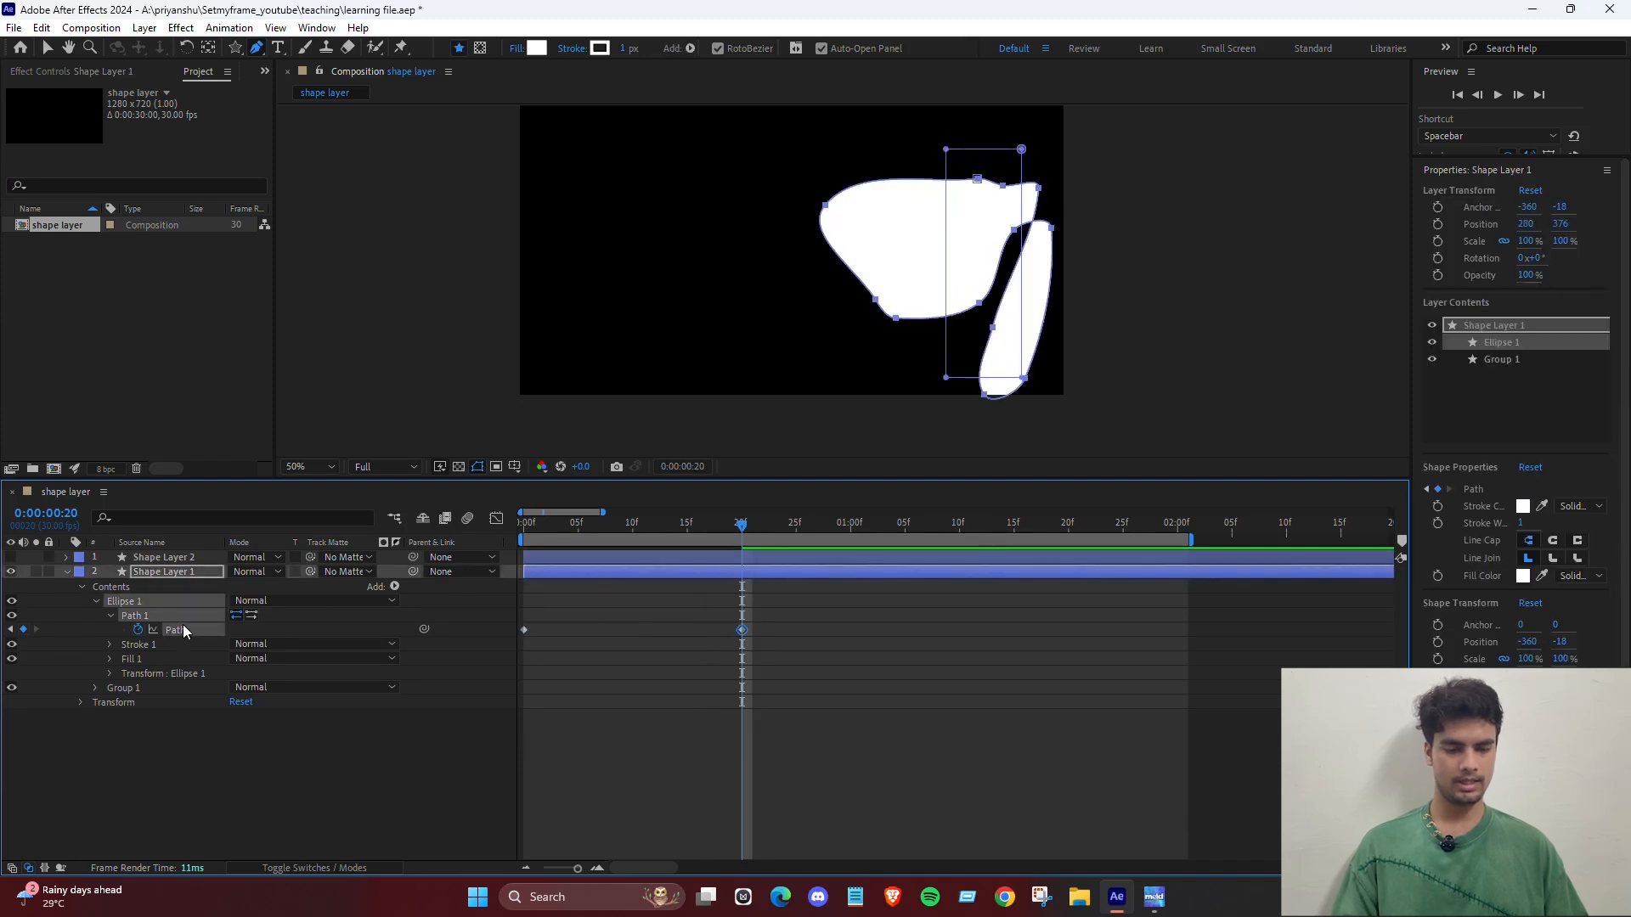
{"action": "left_click", "coordinate": [632, 767]}
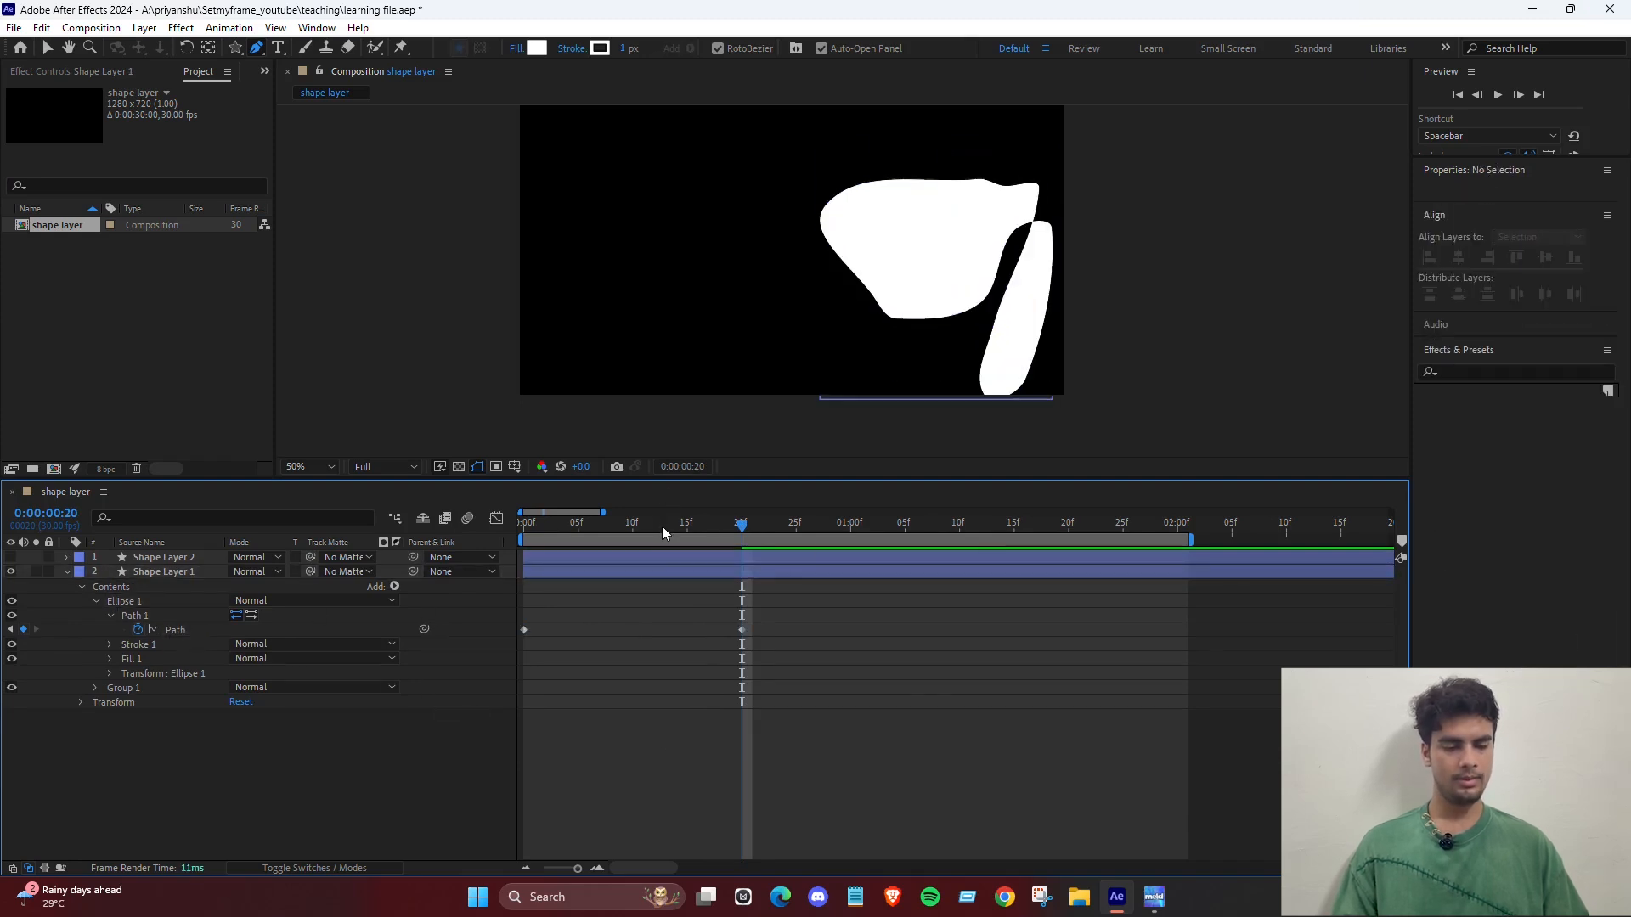
{"action": "key", "text": "v"}
{"action": "left_click", "coordinate": [994, 239]}
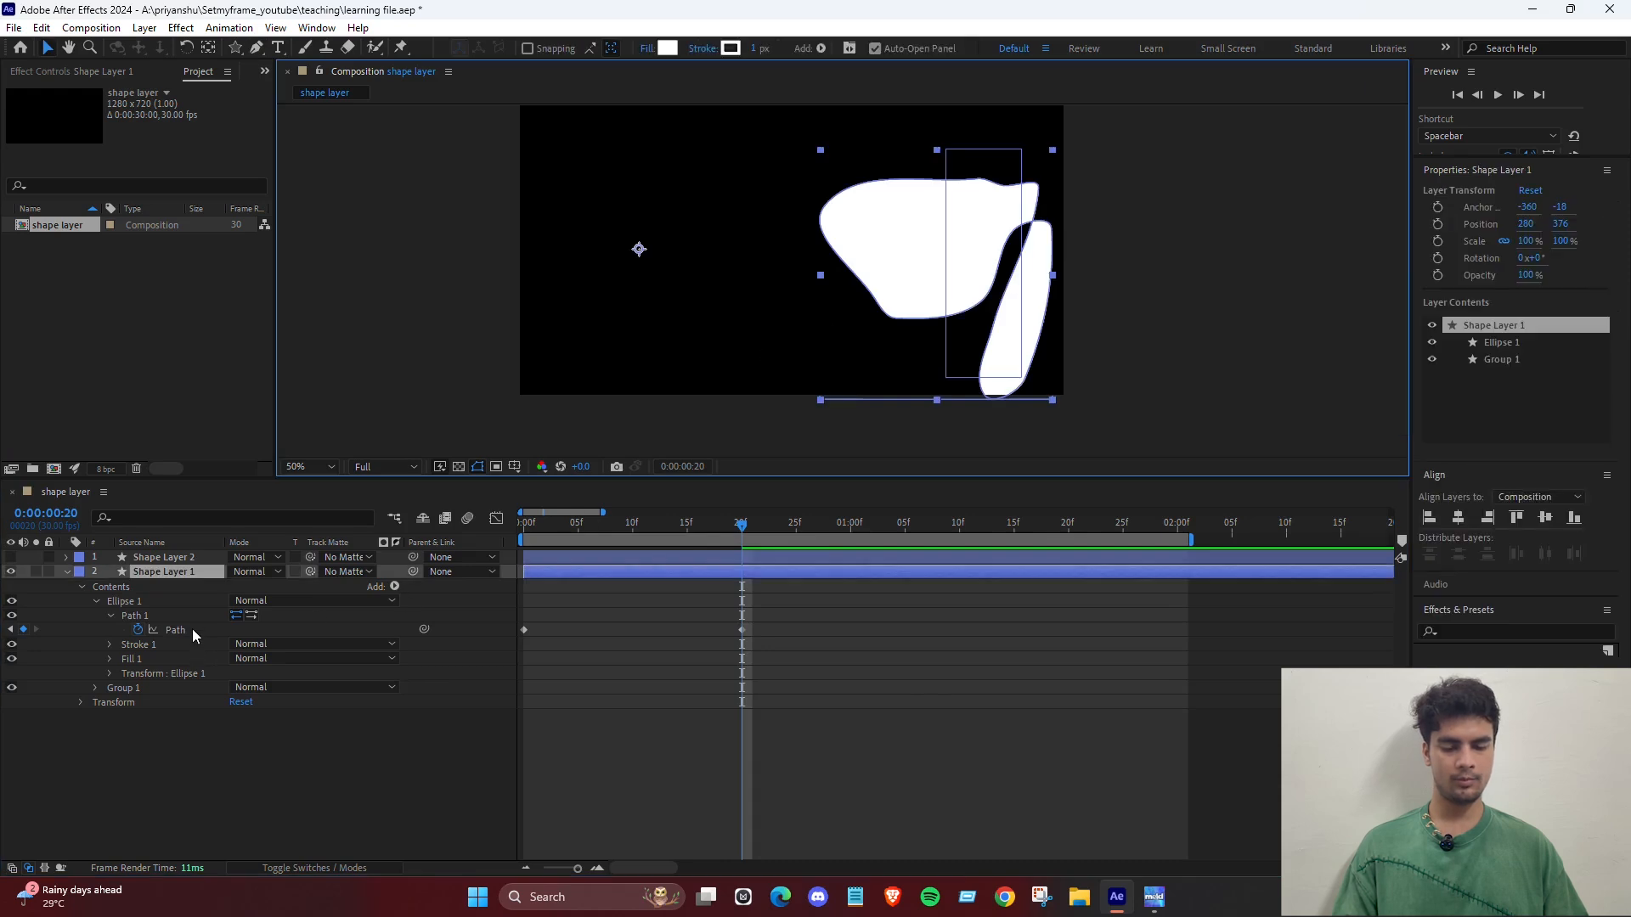
{"action": "left_click", "coordinate": [192, 629]}
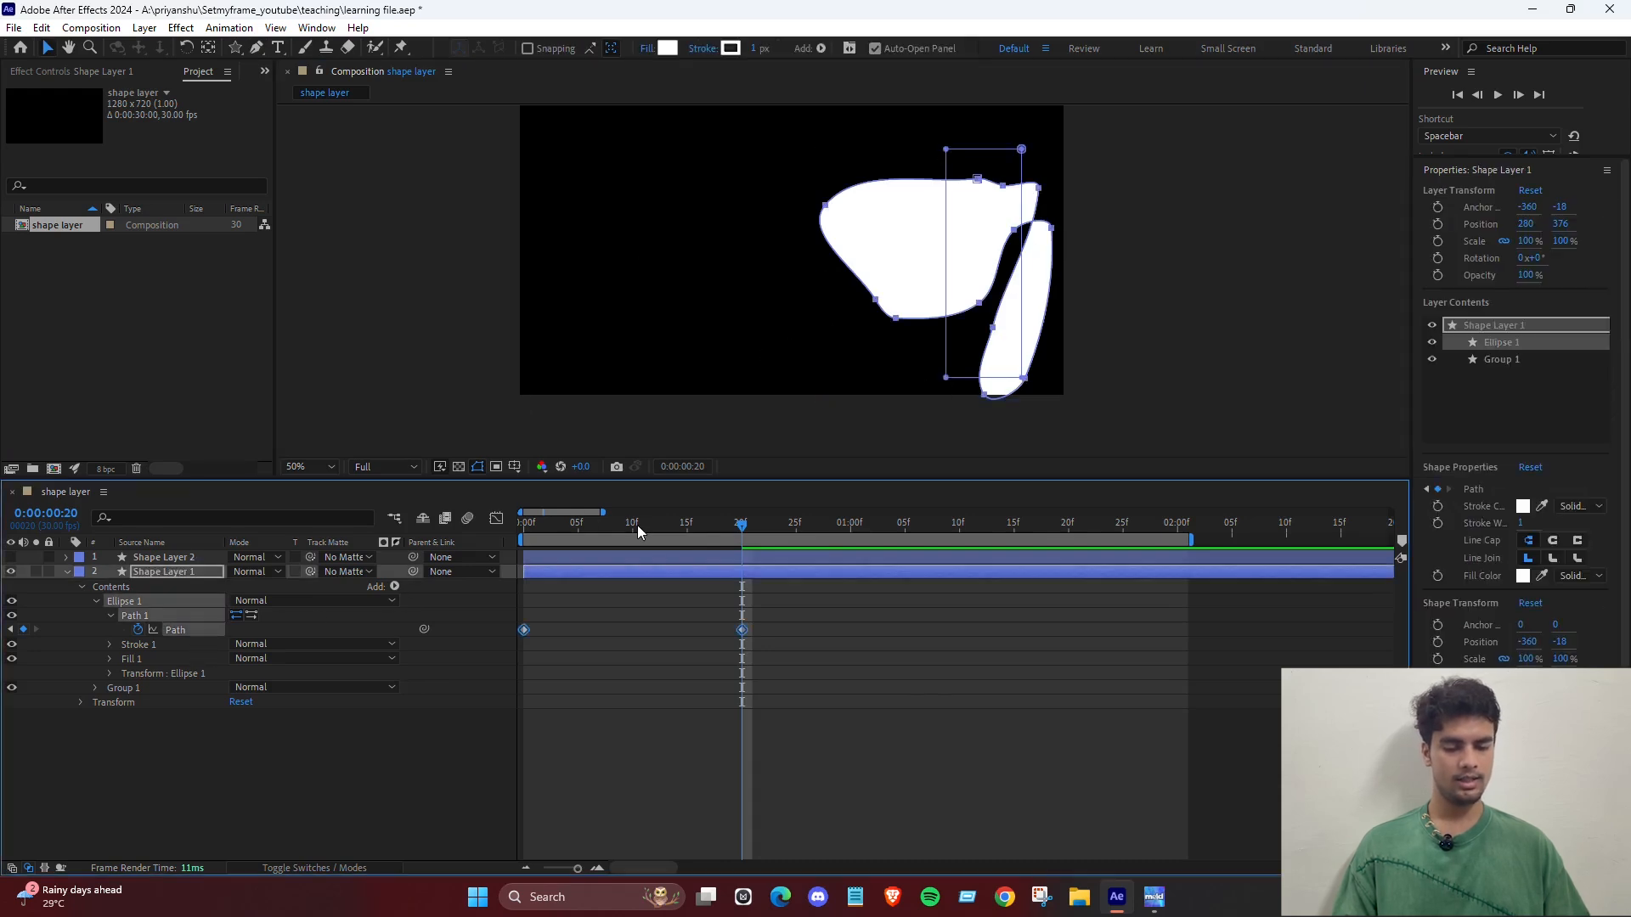
Scrub the start of the circle's morph and examine the points of its Path keyframe at frame 0.
{"action": "key", "text": "Home"}
{"action": "left_click", "coordinate": [845, 748]}
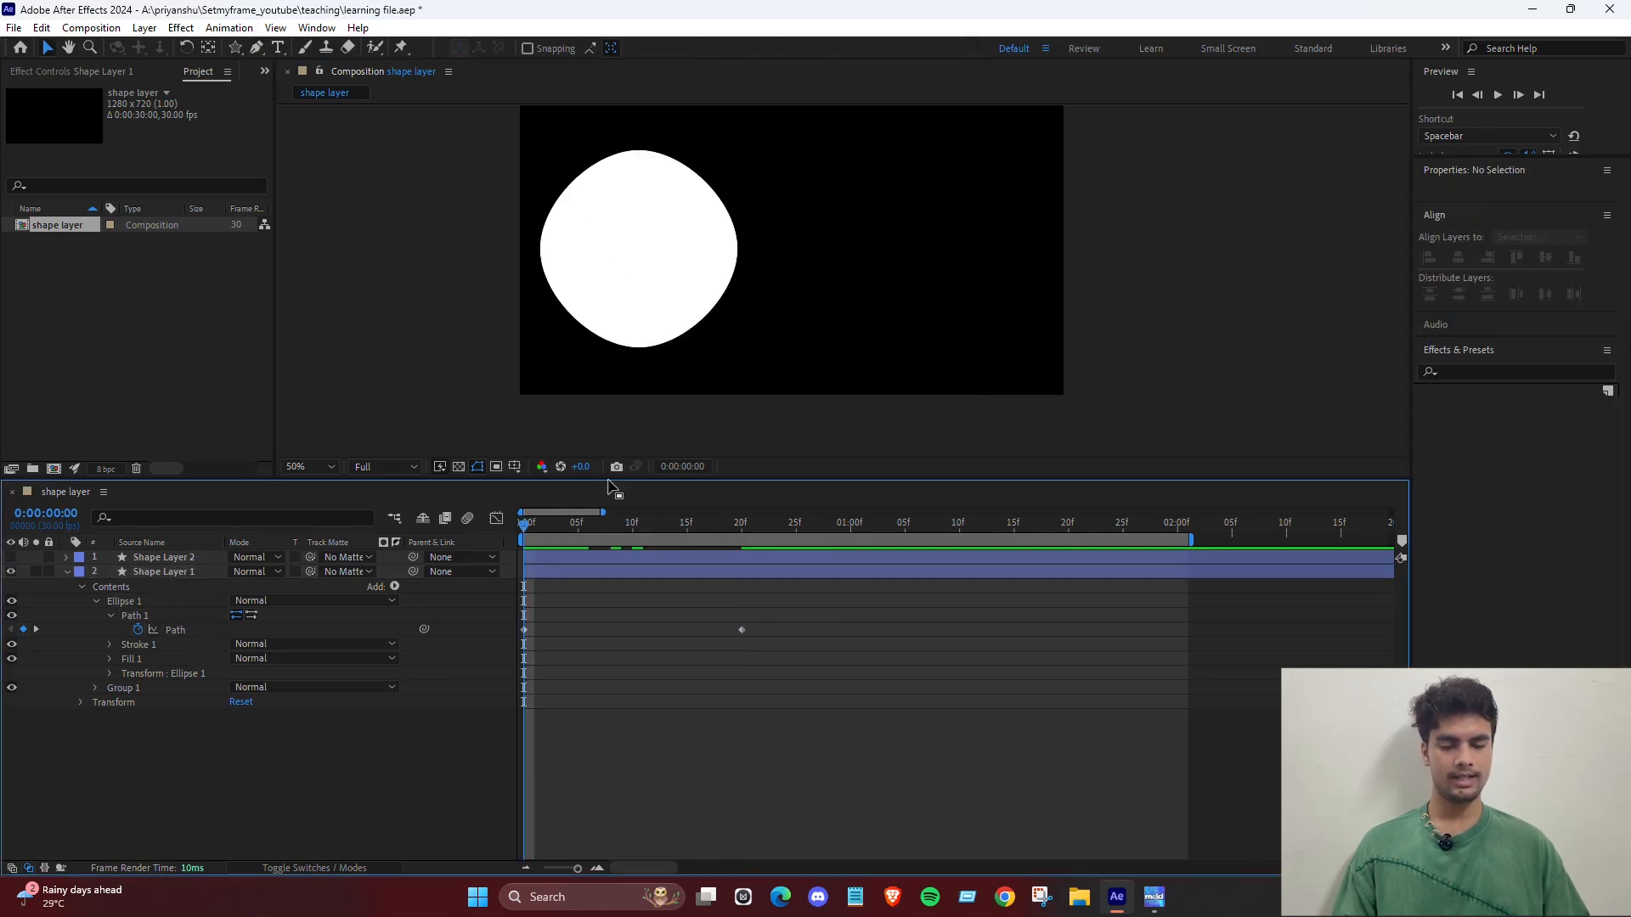
{"action": "left_click_drag", "start_coordinate": [537, 533], "coordinate": [382, 567]}
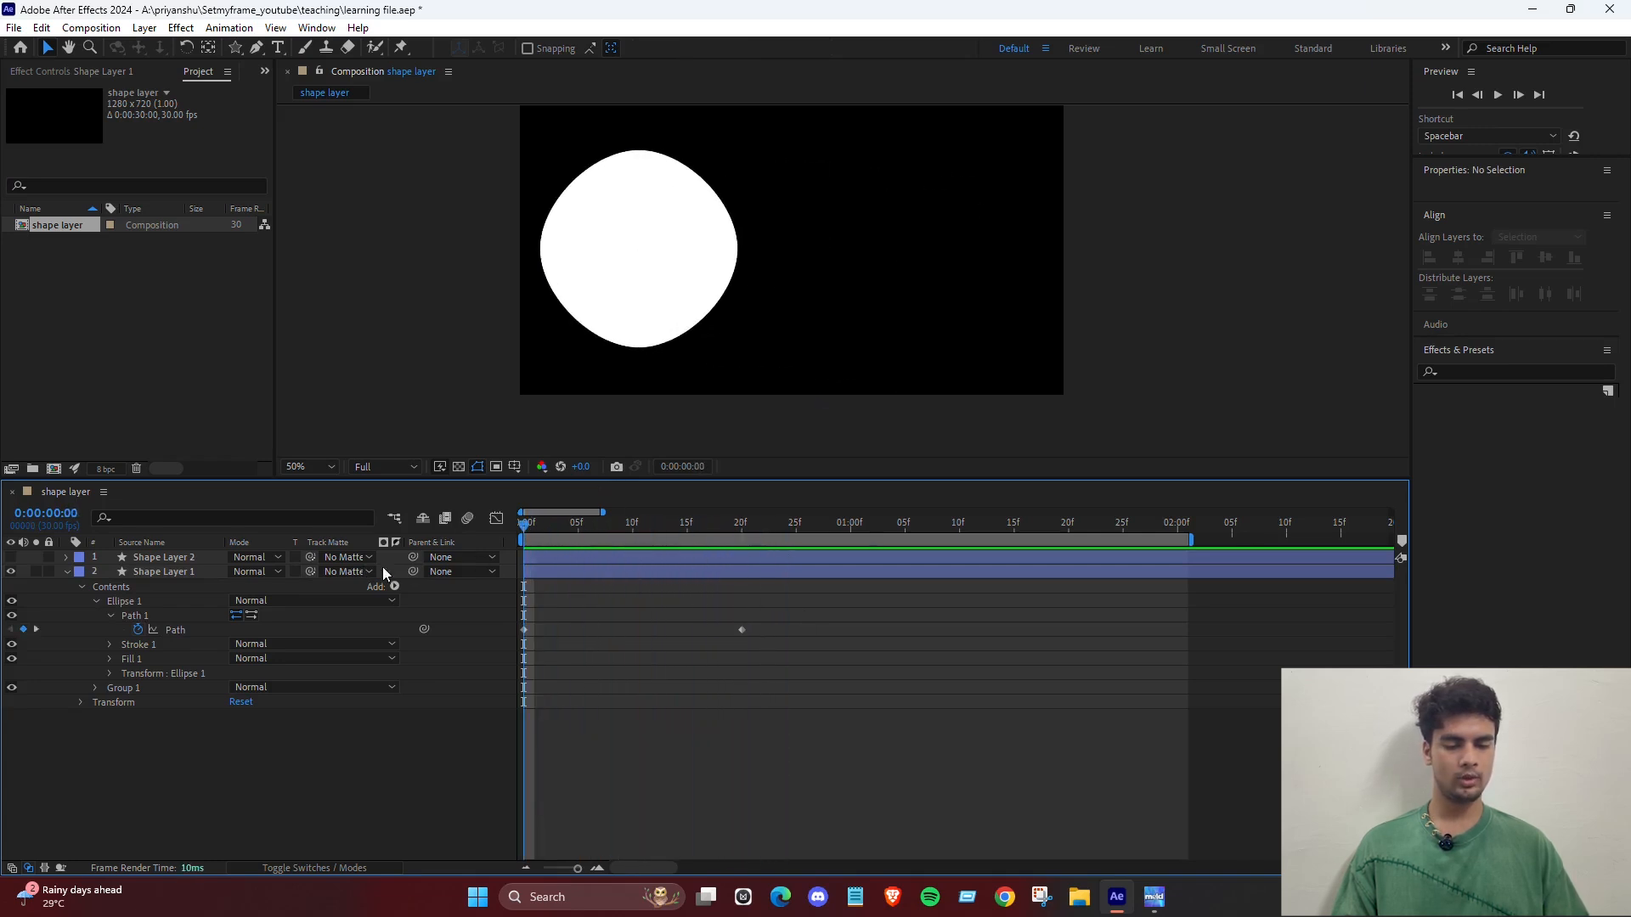
{"action": "left_click", "coordinate": [524, 630]}
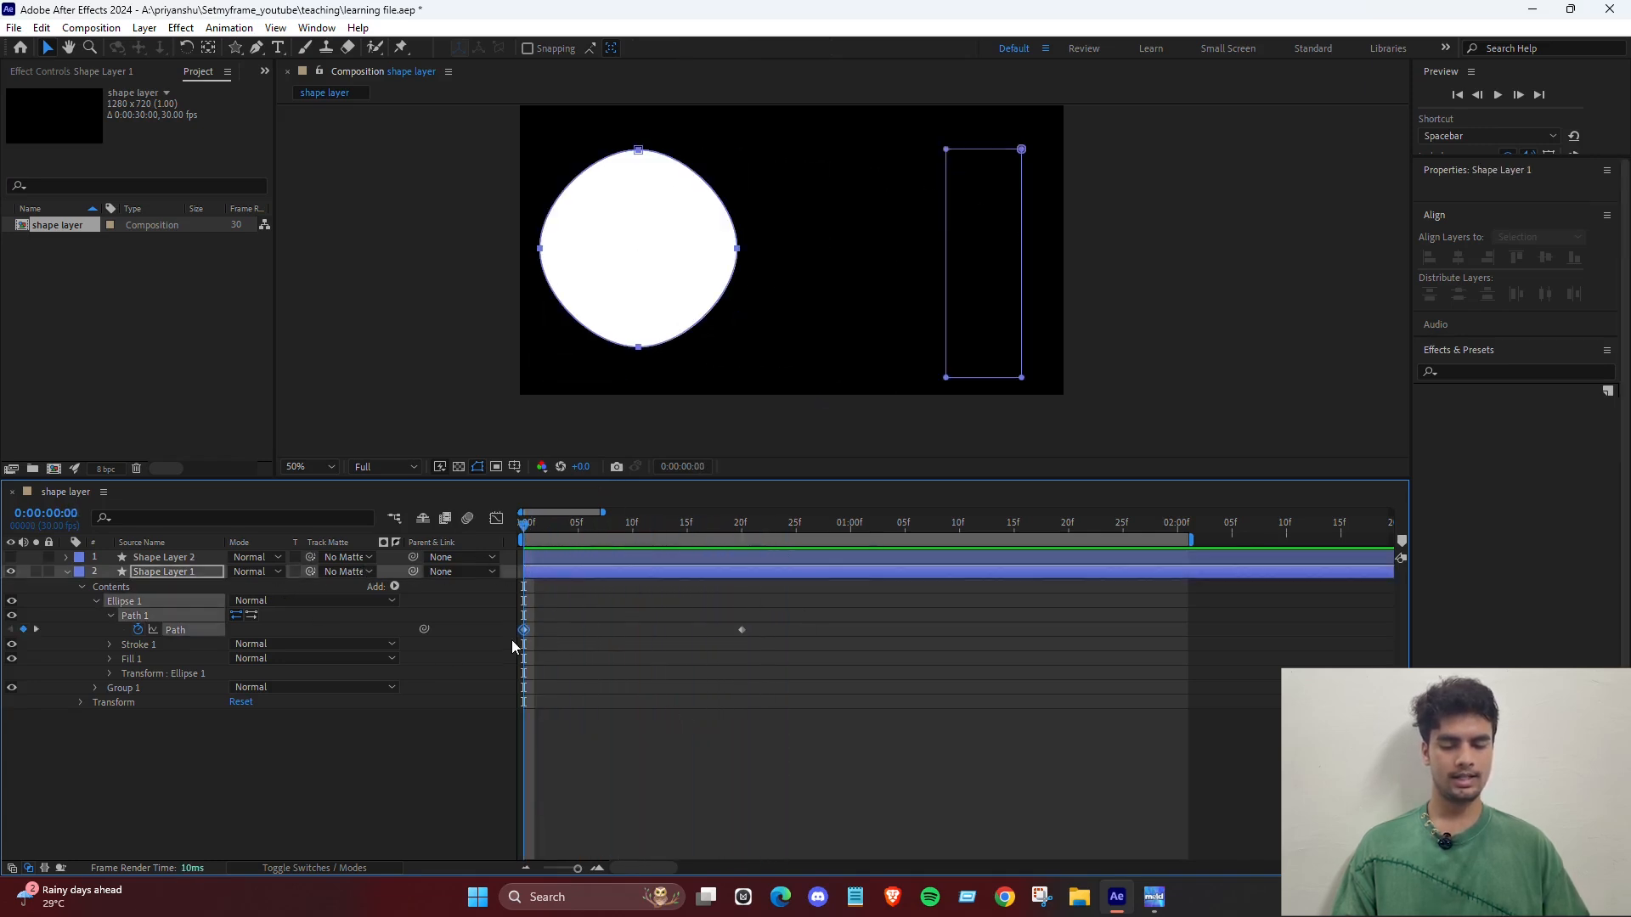
{"action": "scroll", "coordinate": [589, 324], "scroll_direction": "up", "scroll_amount": 2}
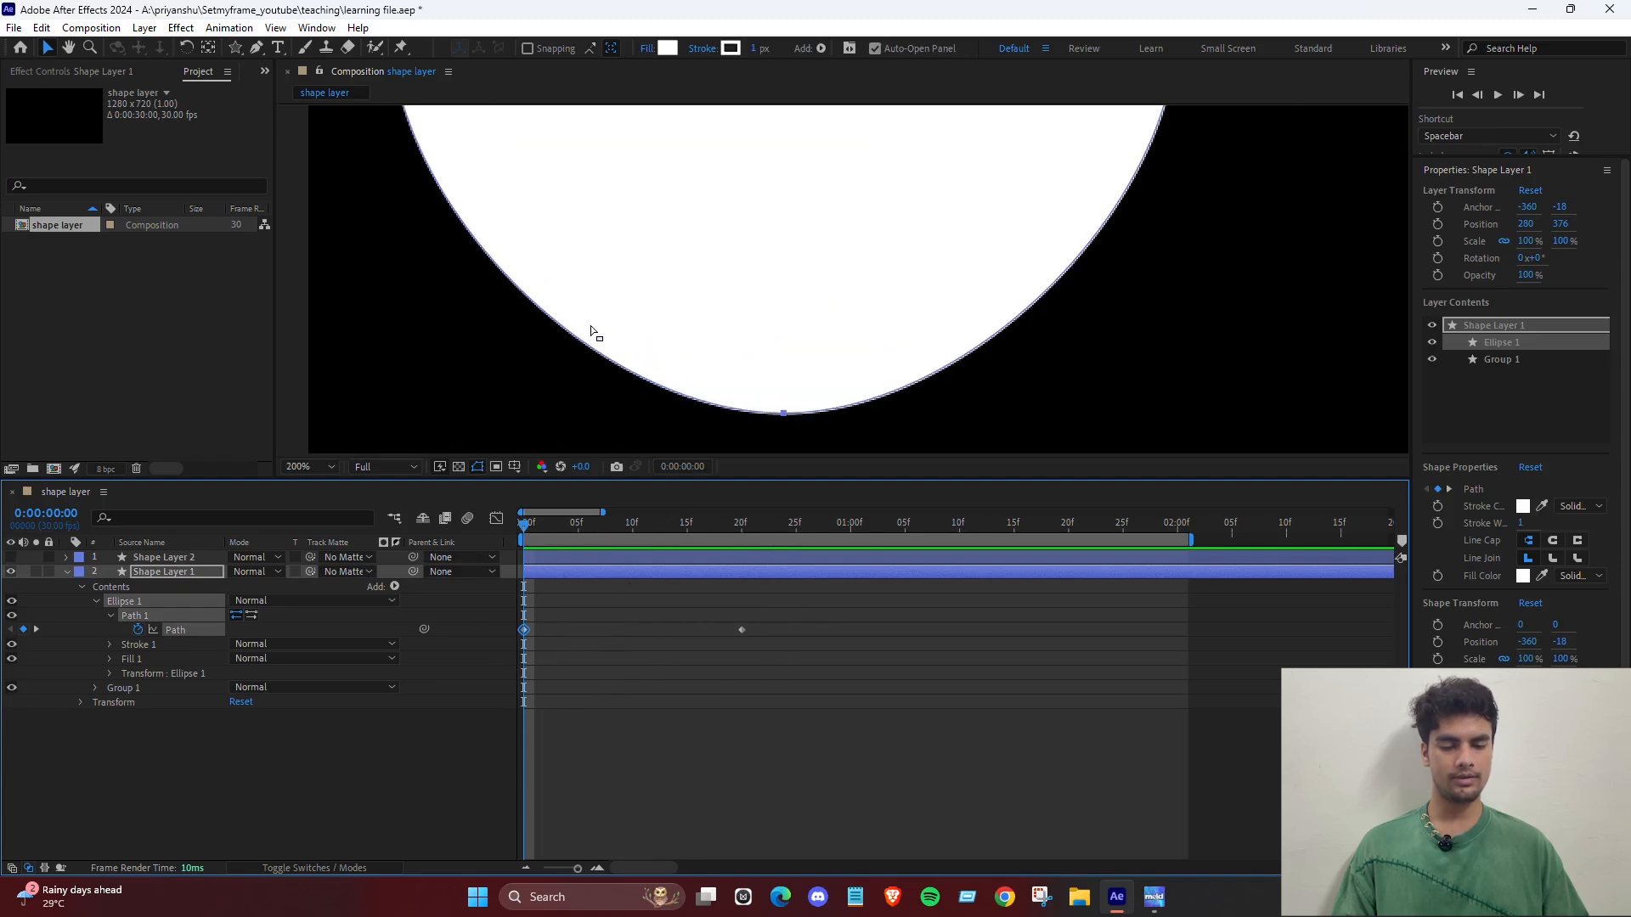
{"action": "scroll", "coordinate": [794, 217], "scroll_direction": "down", "scroll_amount": 2}
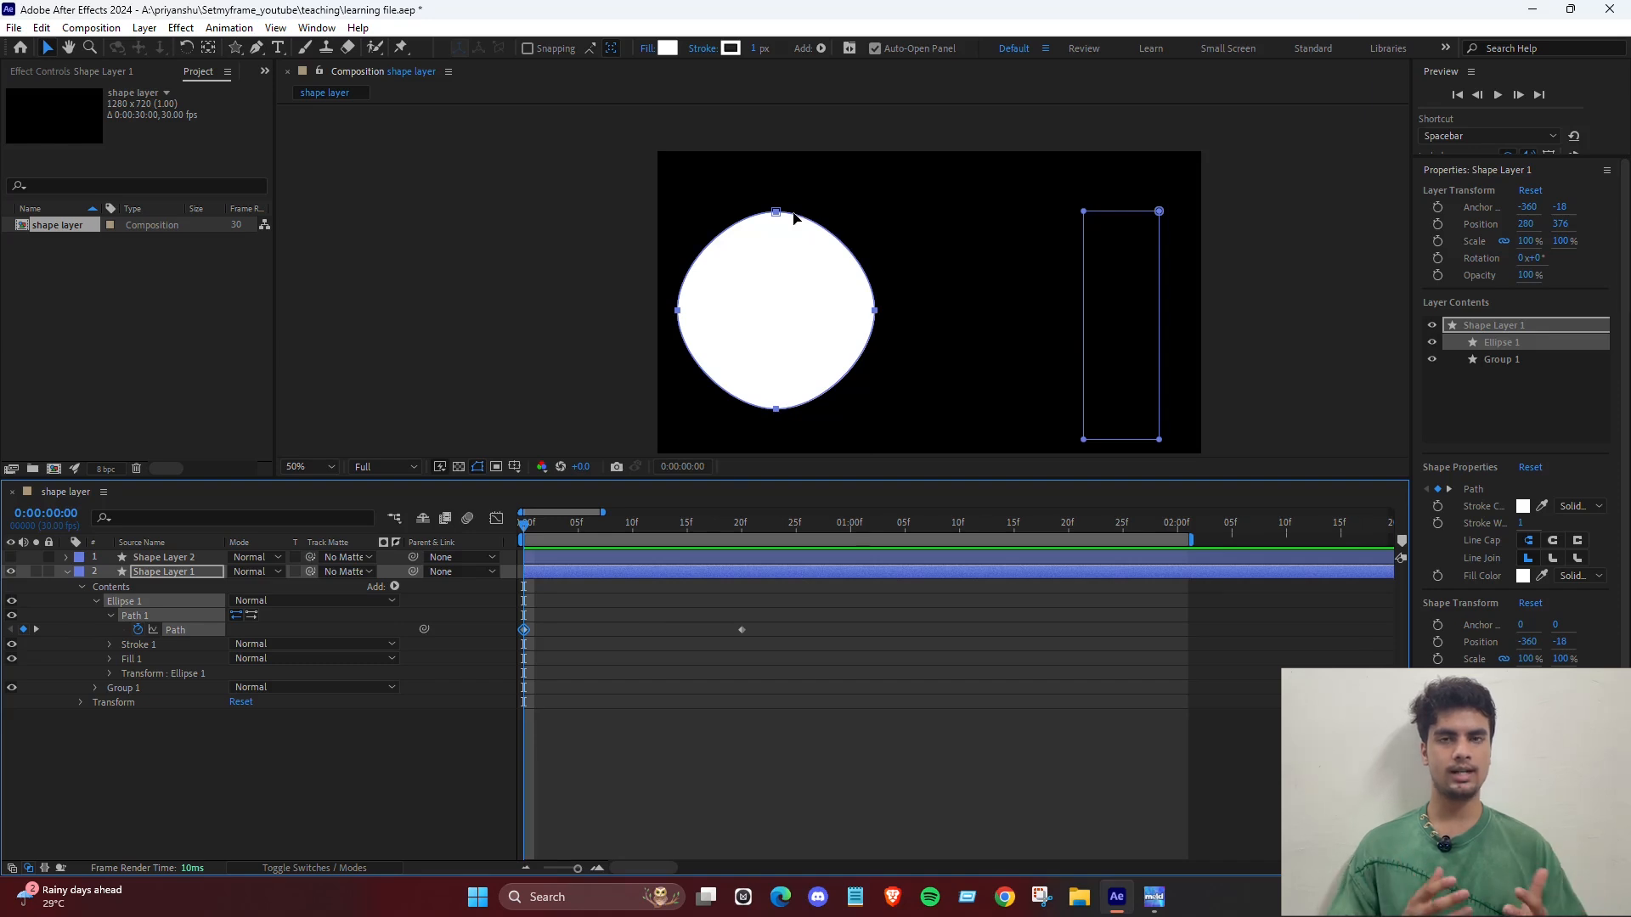
{"action": "left_click", "coordinate": [594, 665]}
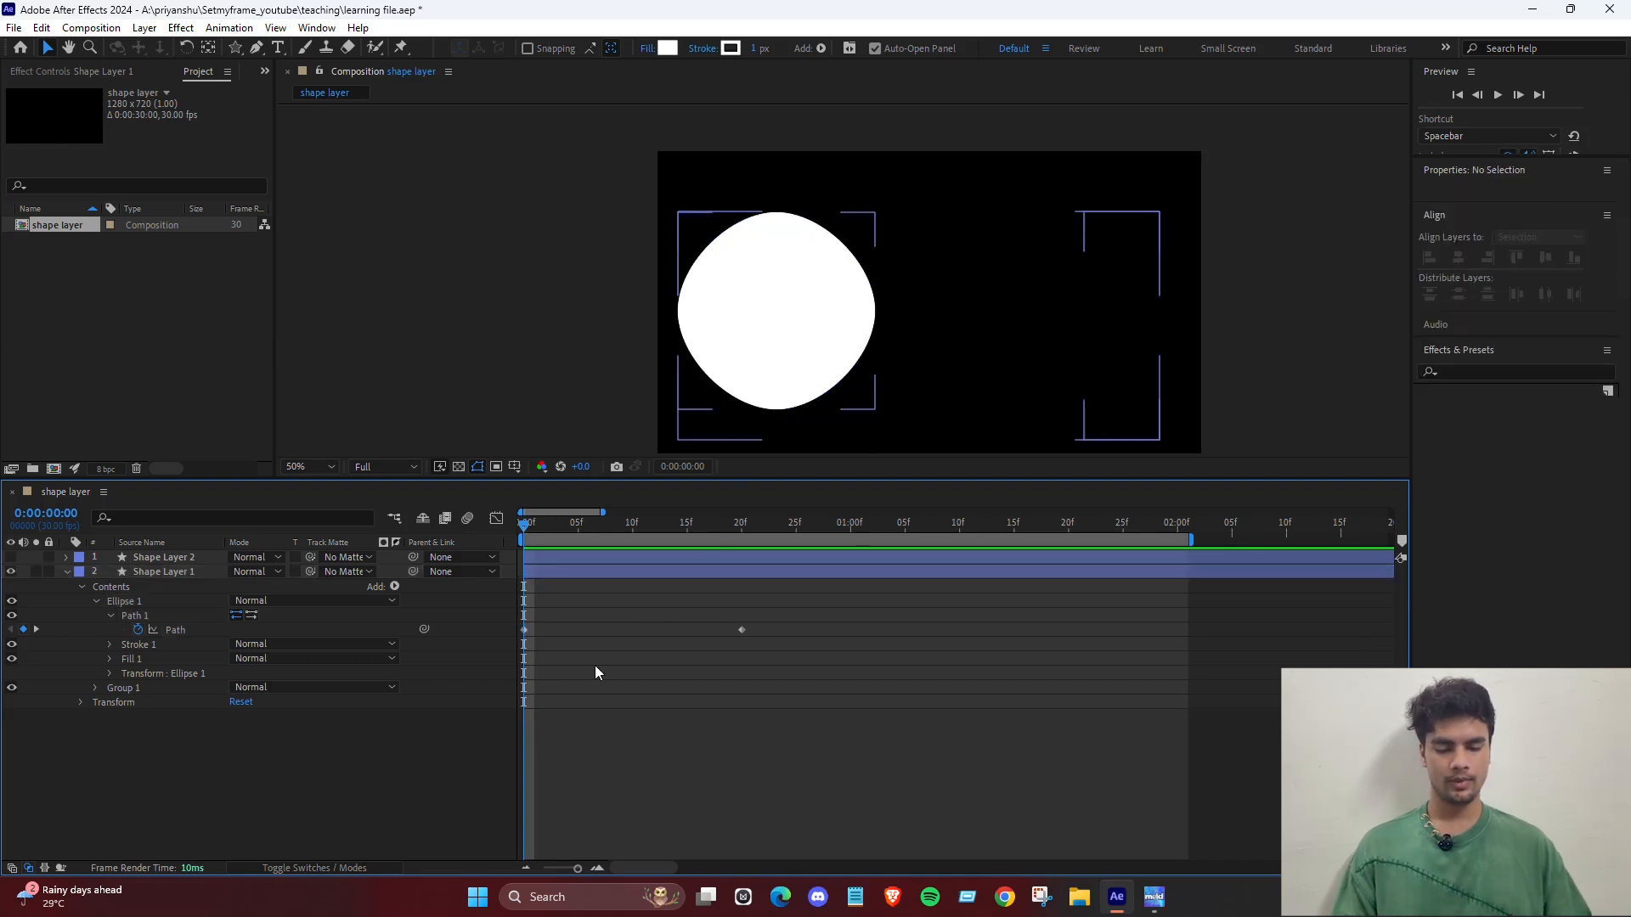
Scrub between frames 0 and 21 to examine the top ellipse layer's morph into the irregular shape.
{"action": "left_click_drag", "start_coordinate": [526, 528], "coordinate": [752, 541]}
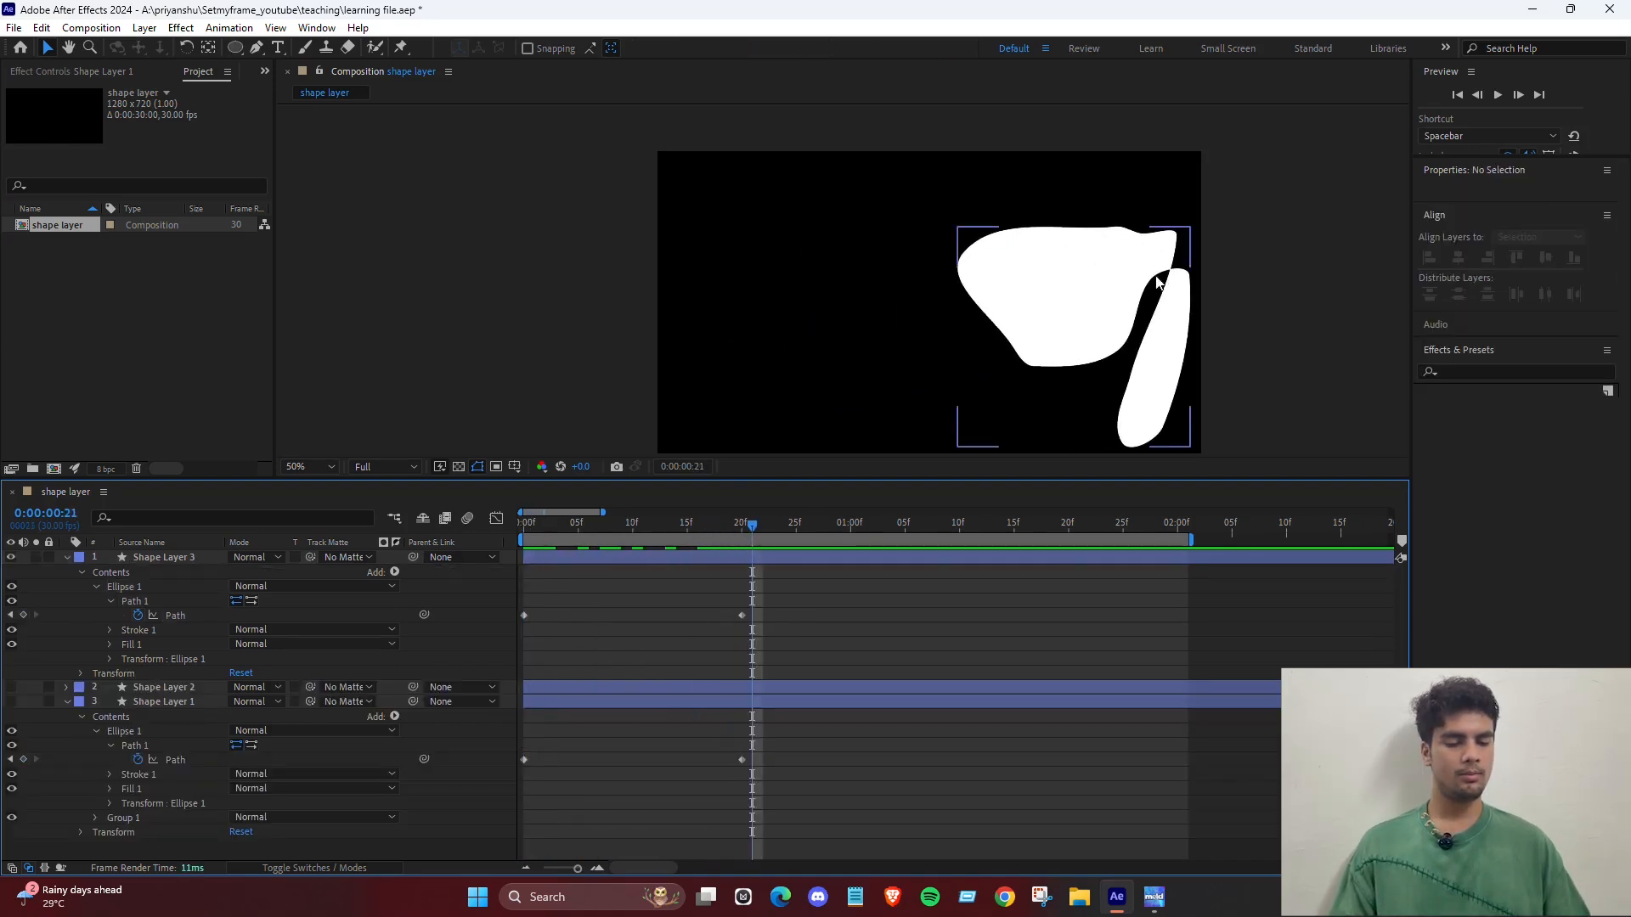
{"action": "left_click", "coordinate": [1162, 299]}
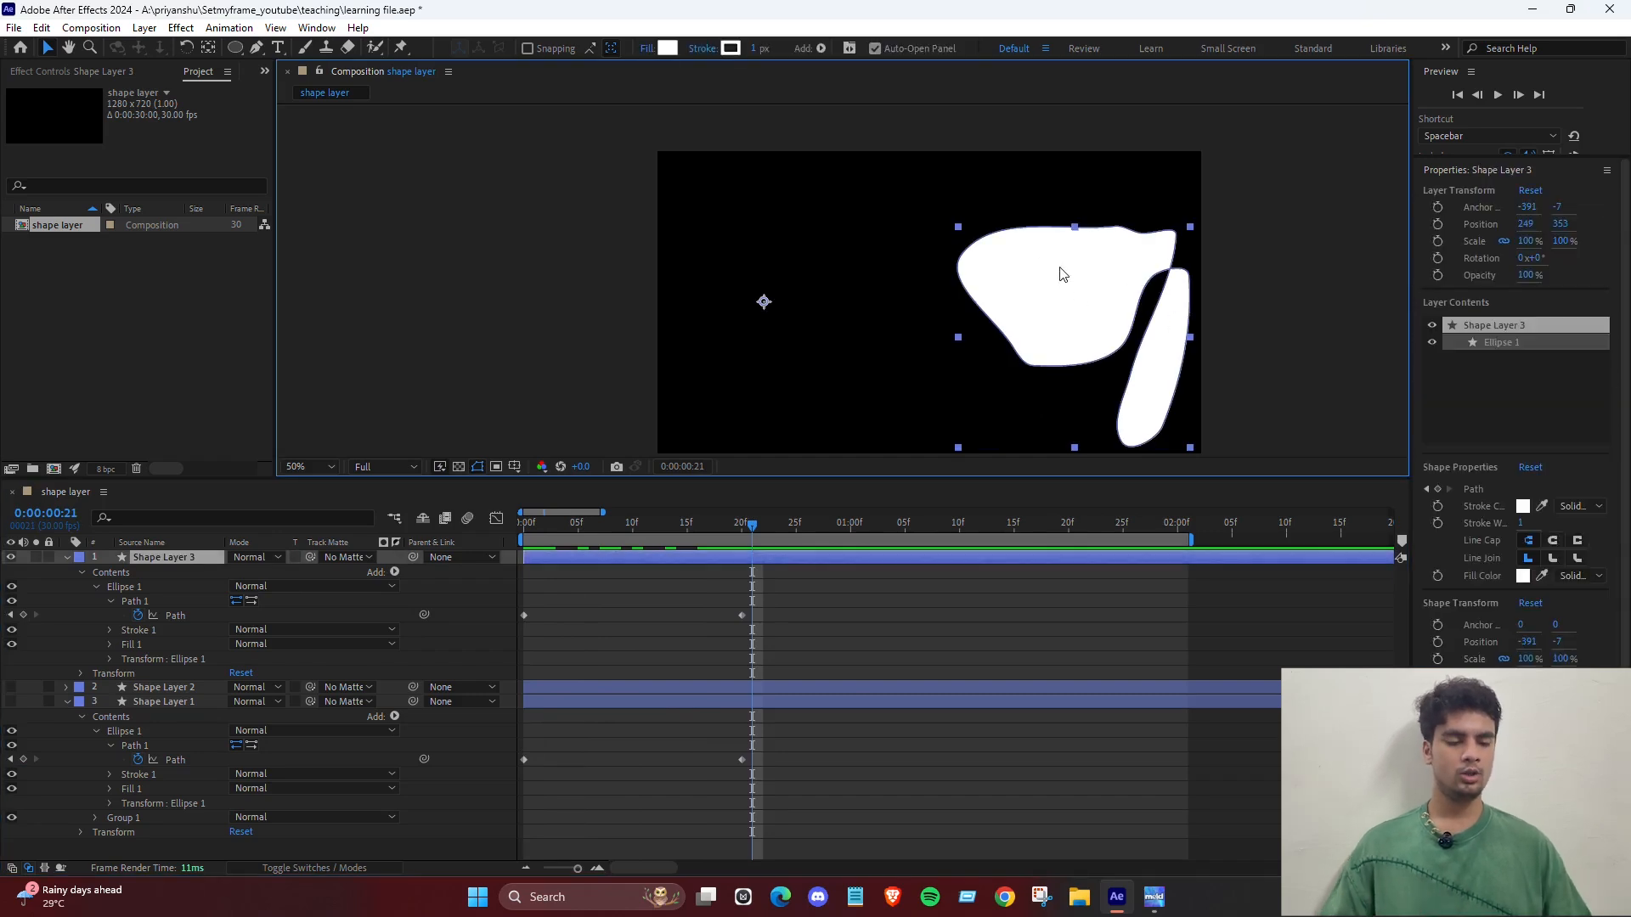
{"action": "left_click_drag", "start_coordinate": [590, 528], "coordinate": [485, 522]}
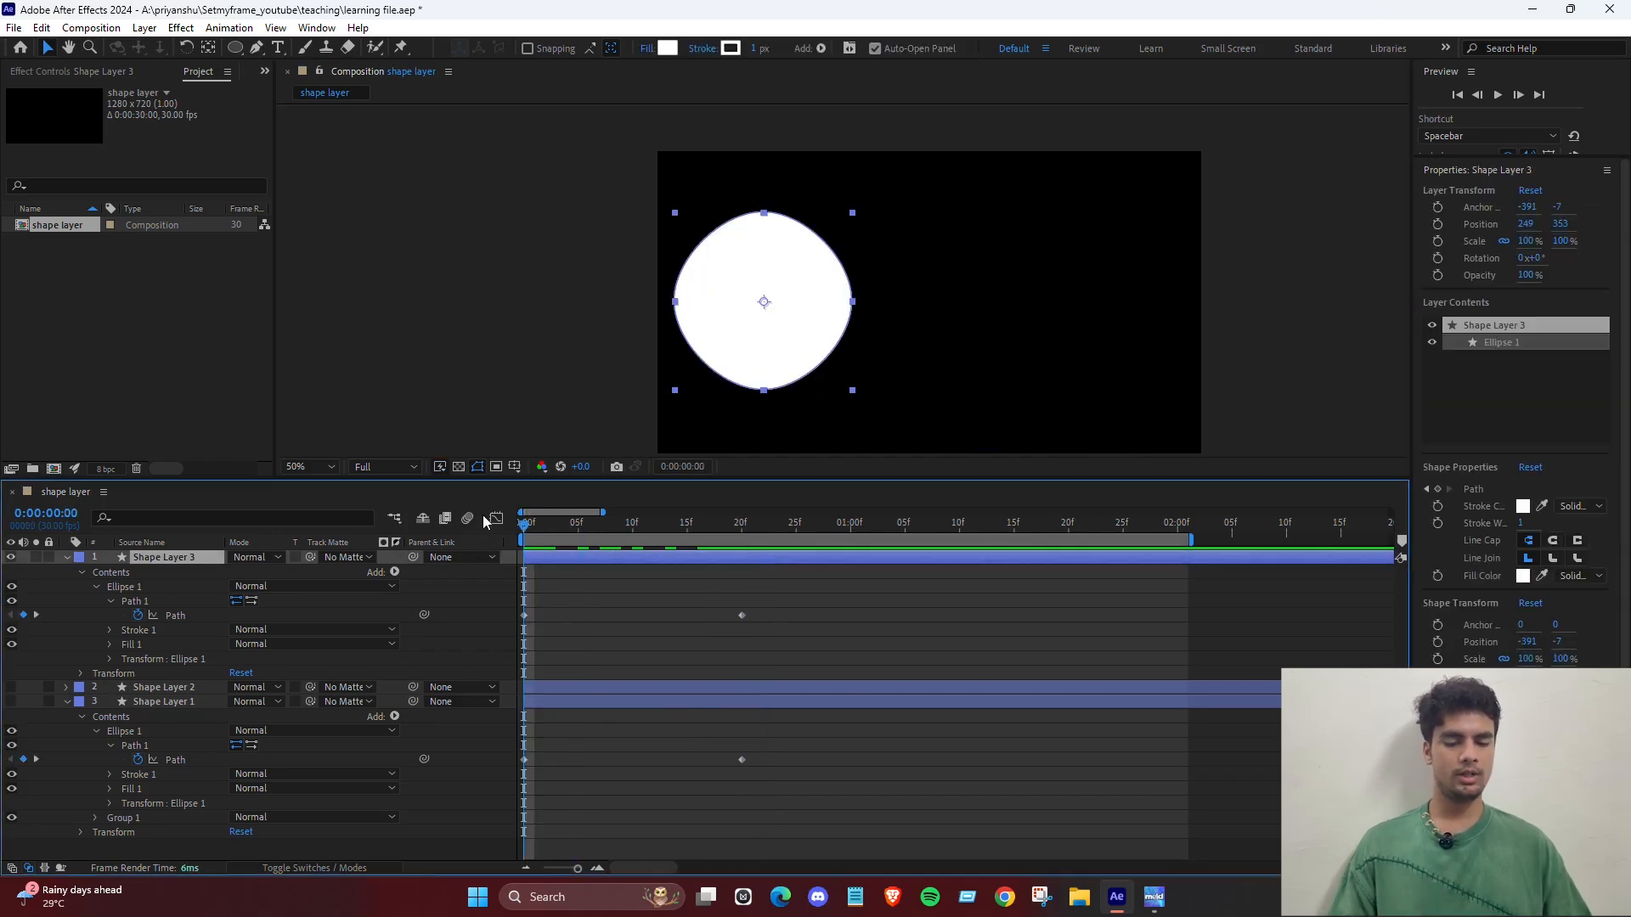
Delete all the shape layers so the composition is empty.
{"action": "scroll", "coordinate": [761, 247], "scroll_direction": "up", "scroll_amount": 4}
{"action": "scroll", "coordinate": [761, 257], "scroll_direction": "down", "scroll_amount": 4}
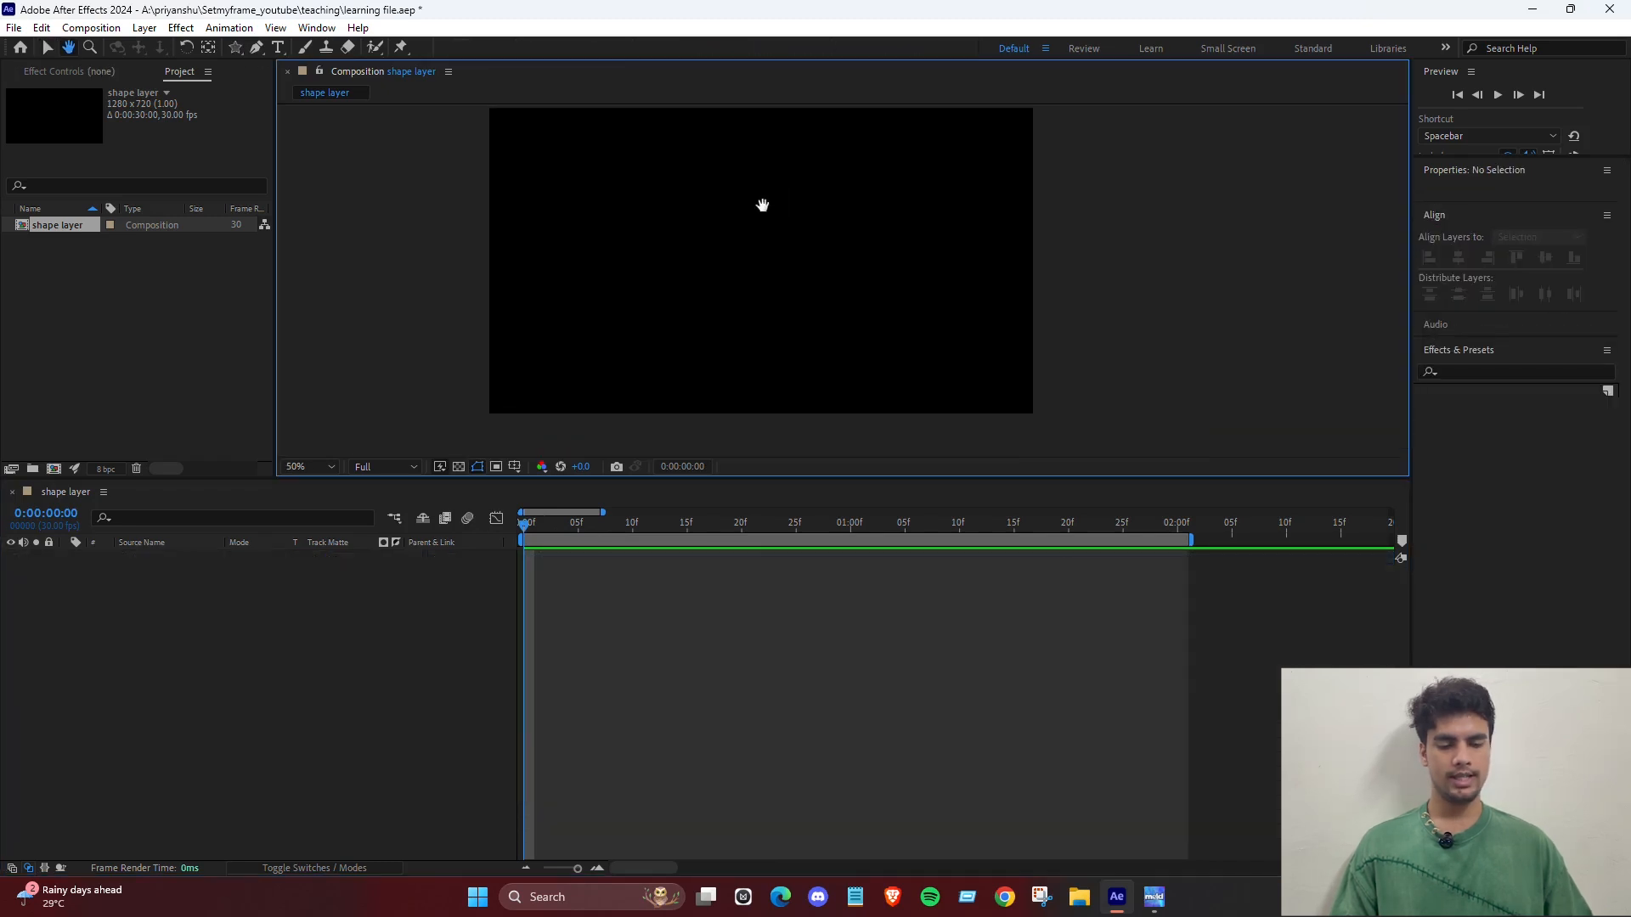
{"action": "left_click_drag", "start_coordinate": [762, 203], "coordinate": [680, 226]}
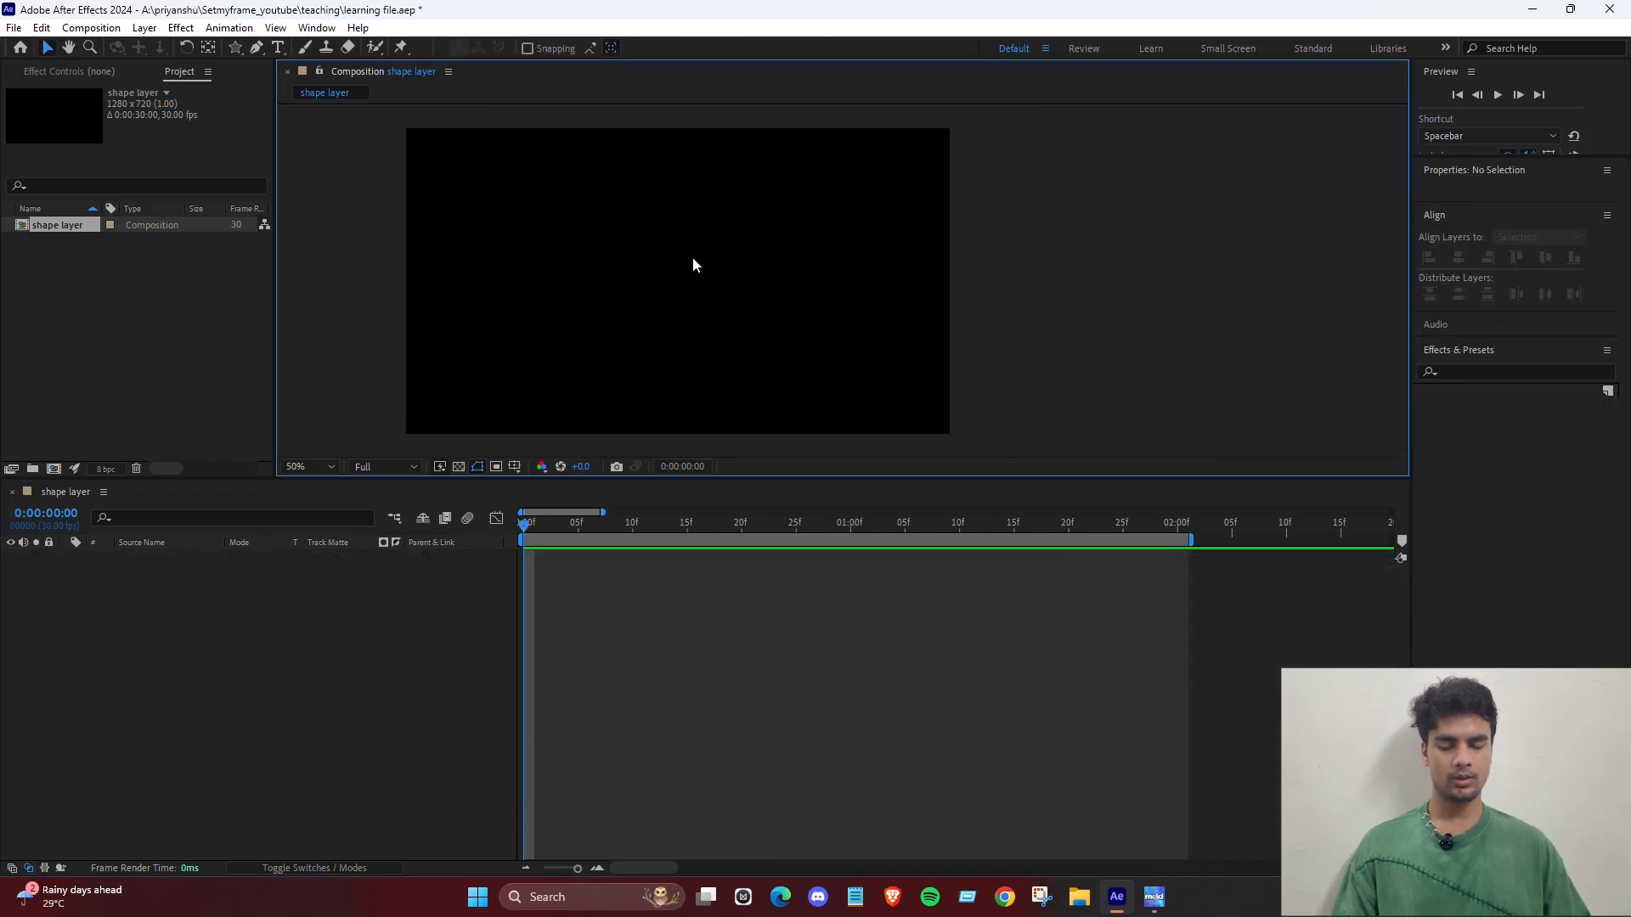
{"action": "left_click", "coordinate": [255, 689]}
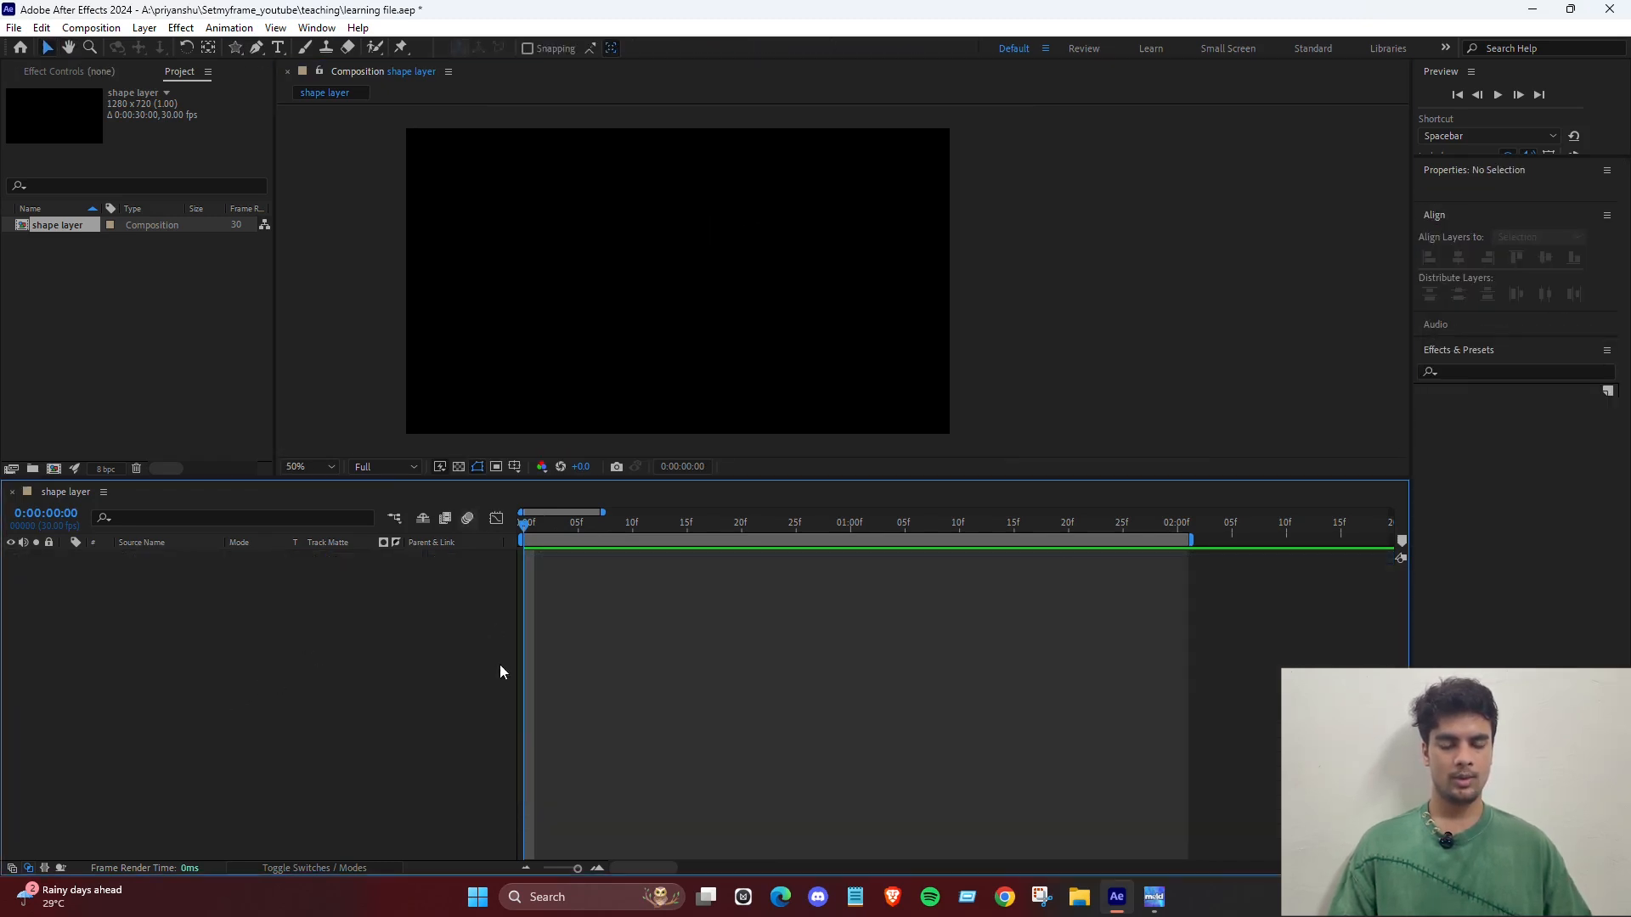
Draw a roughly square shape in the middle of the composition with the Rectangle tool and select its layer.
{"action": "left_click_drag", "start_coordinate": [245, 49], "coordinate": [286, 58]}
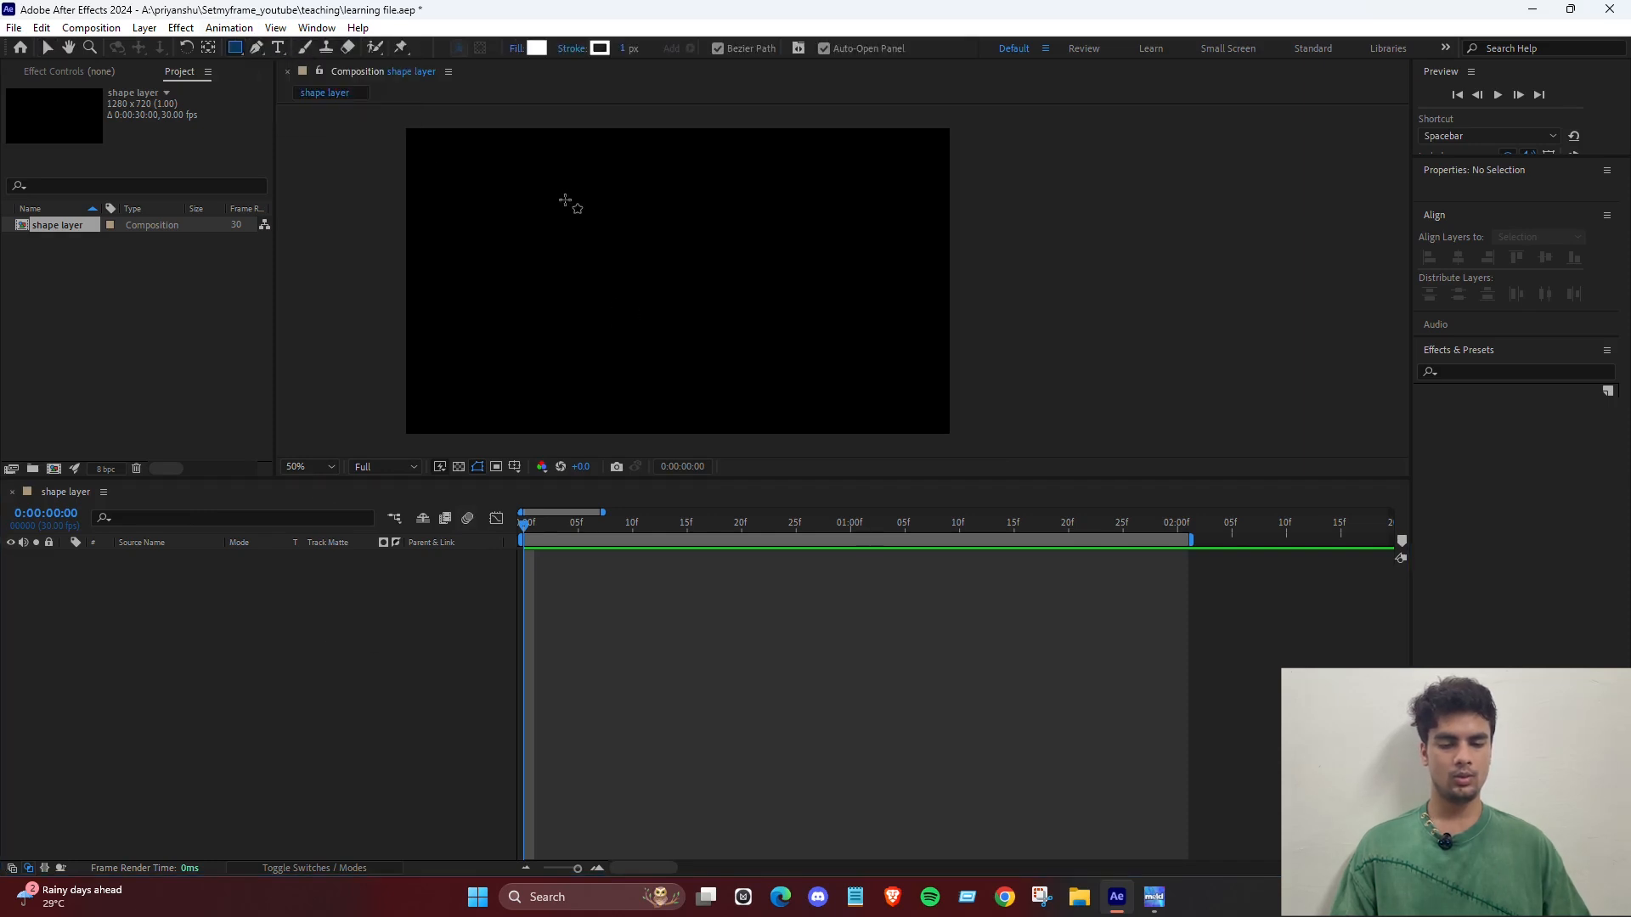
{"action": "left_click_drag", "start_coordinate": [546, 164], "coordinate": [778, 376]}
{"action": "left_click", "coordinate": [233, 647]}
{"action": "left_click", "coordinate": [188, 557]}
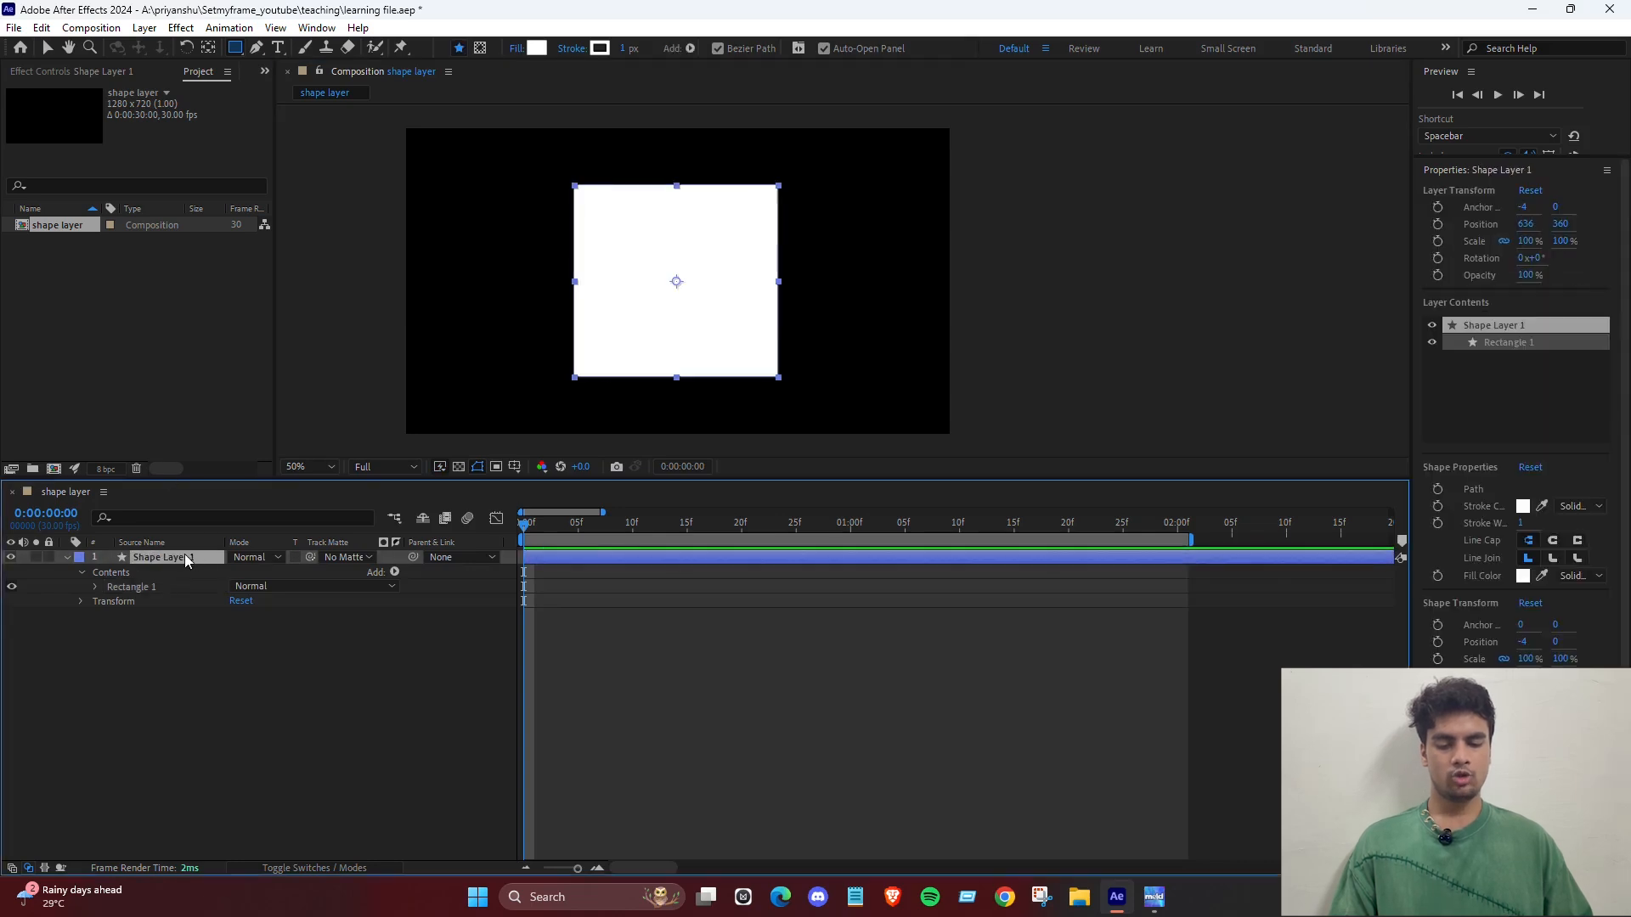
Set the square's stroke width to 21 px and its fill to None, and return to the Selection tool.
{"action": "left_click_drag", "start_coordinate": [629, 51], "coordinate": [645, 49]}
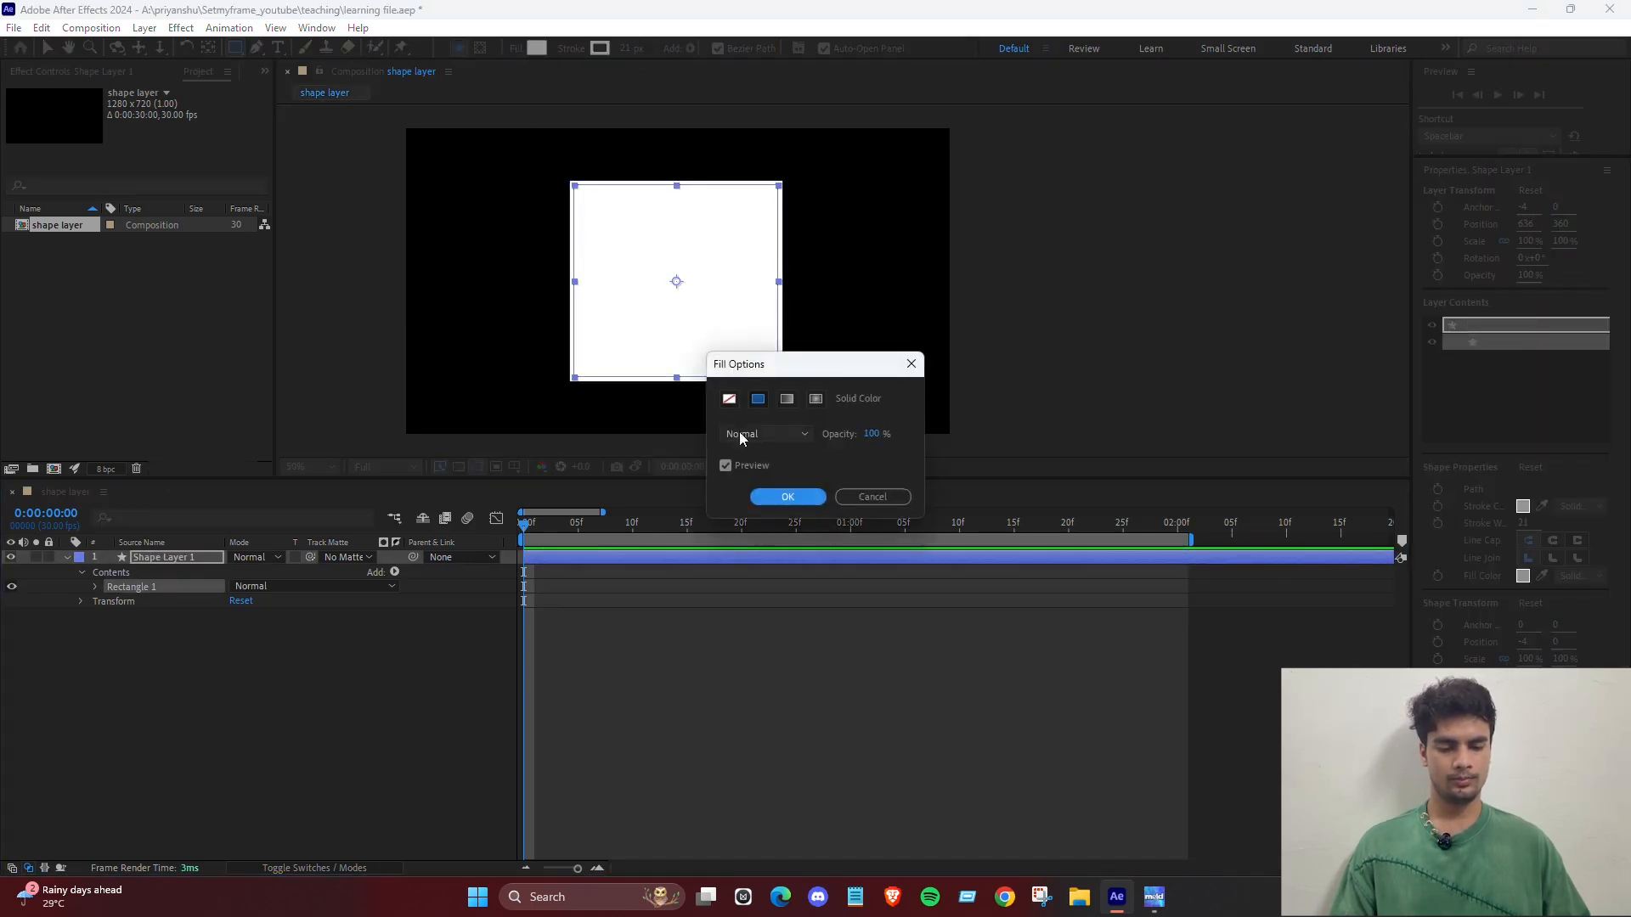
{"action": "left_click", "coordinate": [728, 398]}
{"action": "left_click", "coordinate": [787, 496]}
{"action": "left_click", "coordinate": [507, 679]}
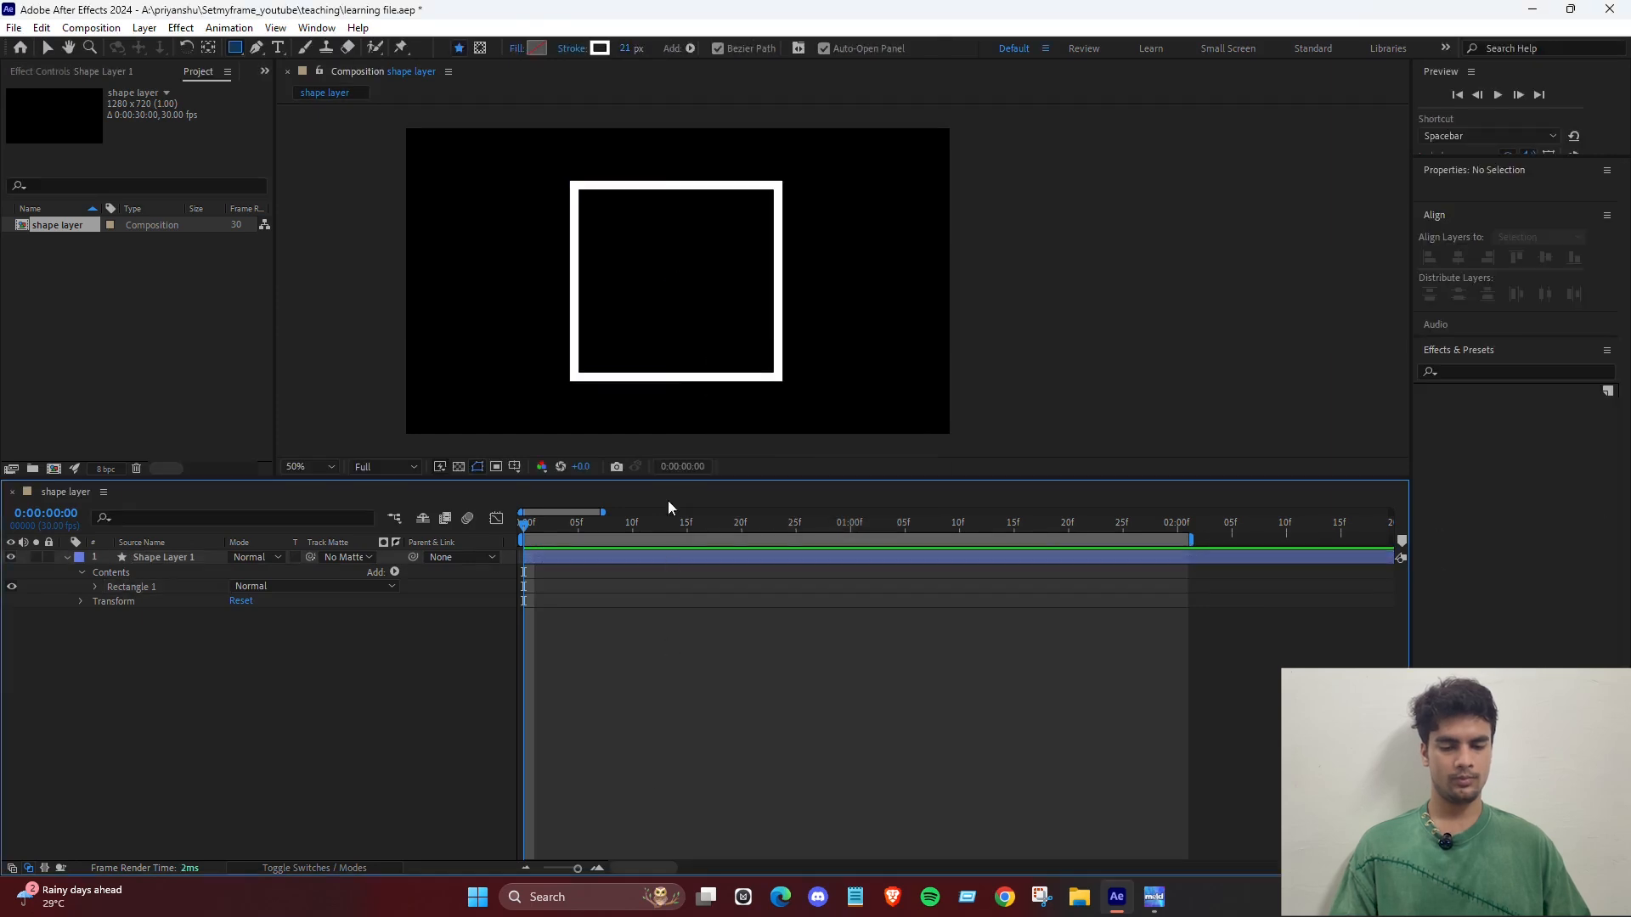
{"action": "key", "text": "v"}
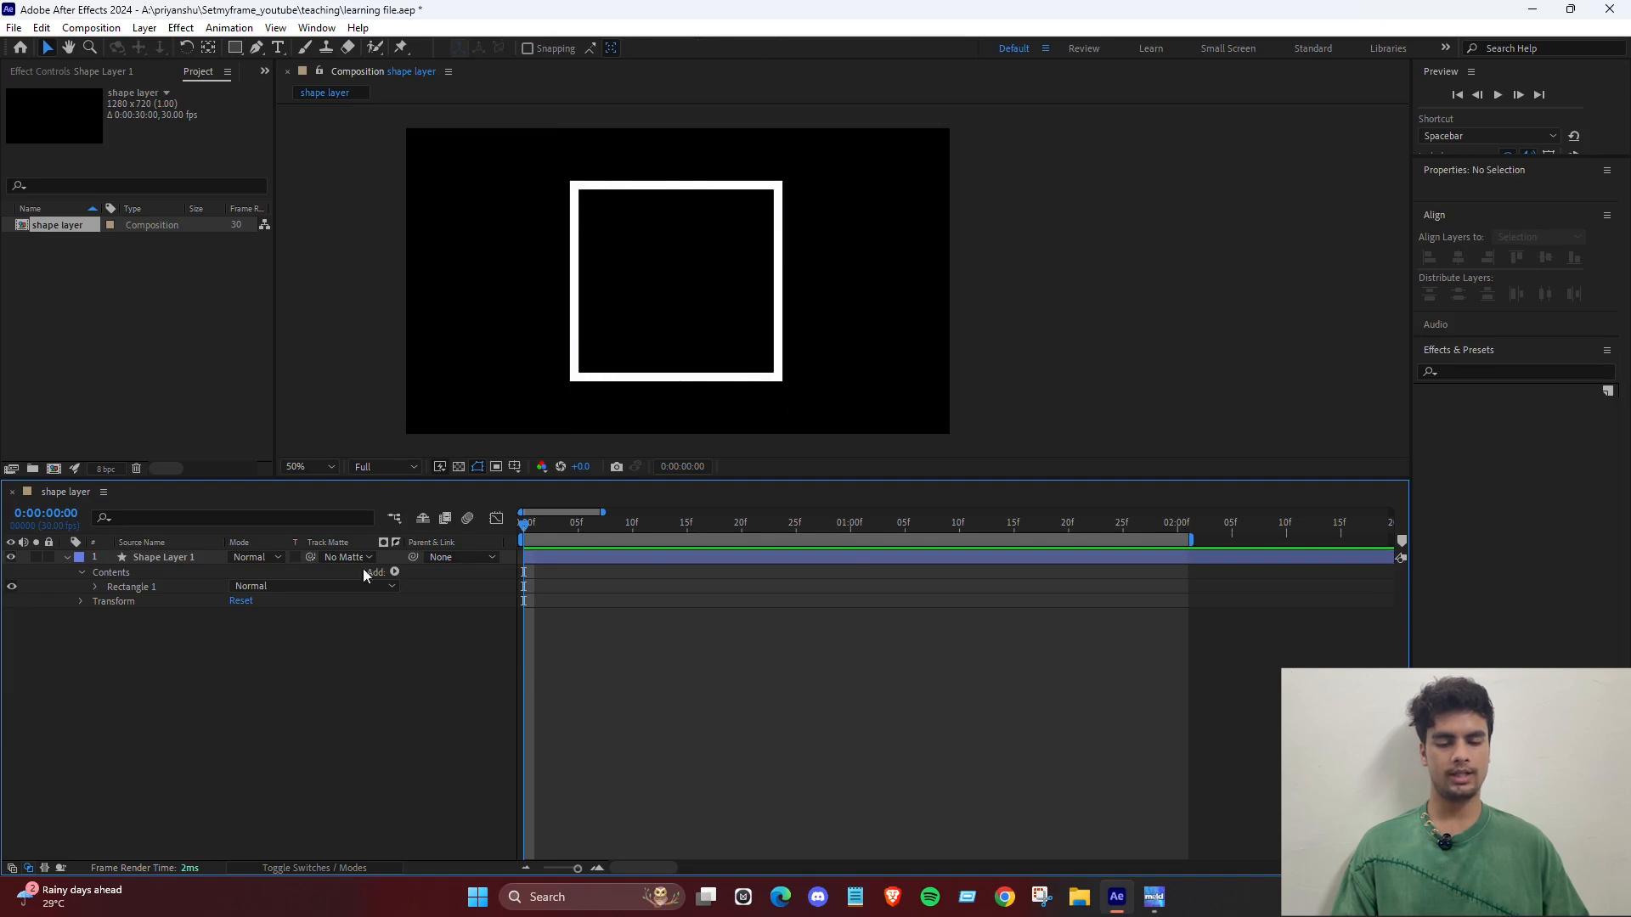
Expand the square's Rectangle 1 group and add Trim Paths to the shape layer.
{"action": "left_click", "coordinate": [94, 587]}
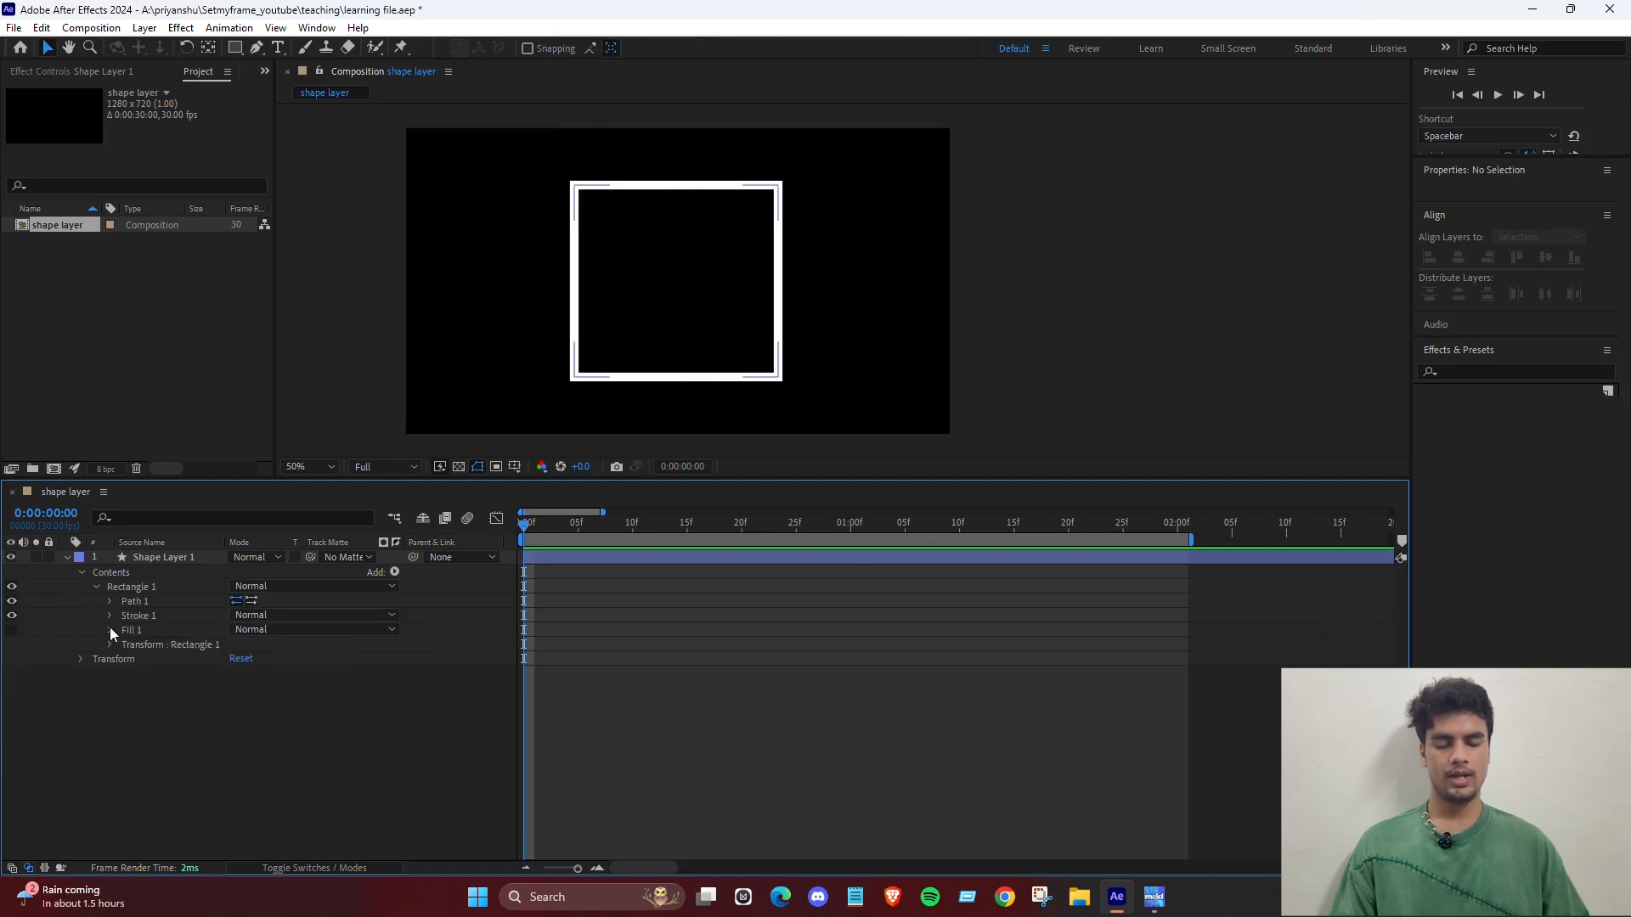
{"action": "left_click", "coordinate": [395, 571]}
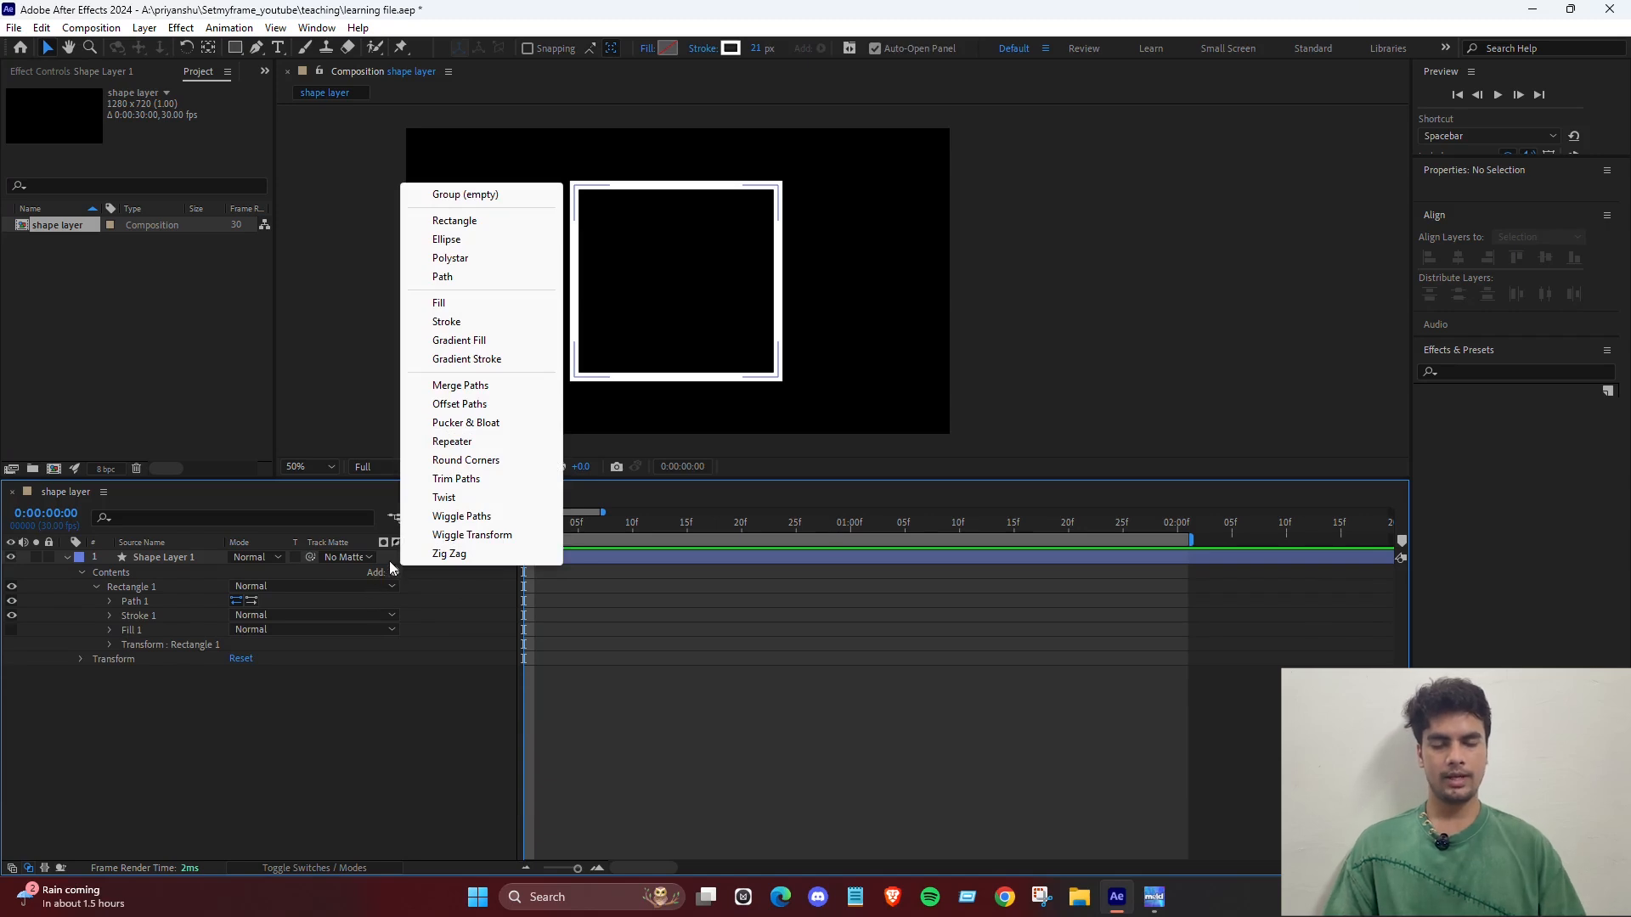
{"action": "left_click", "coordinate": [476, 478]}
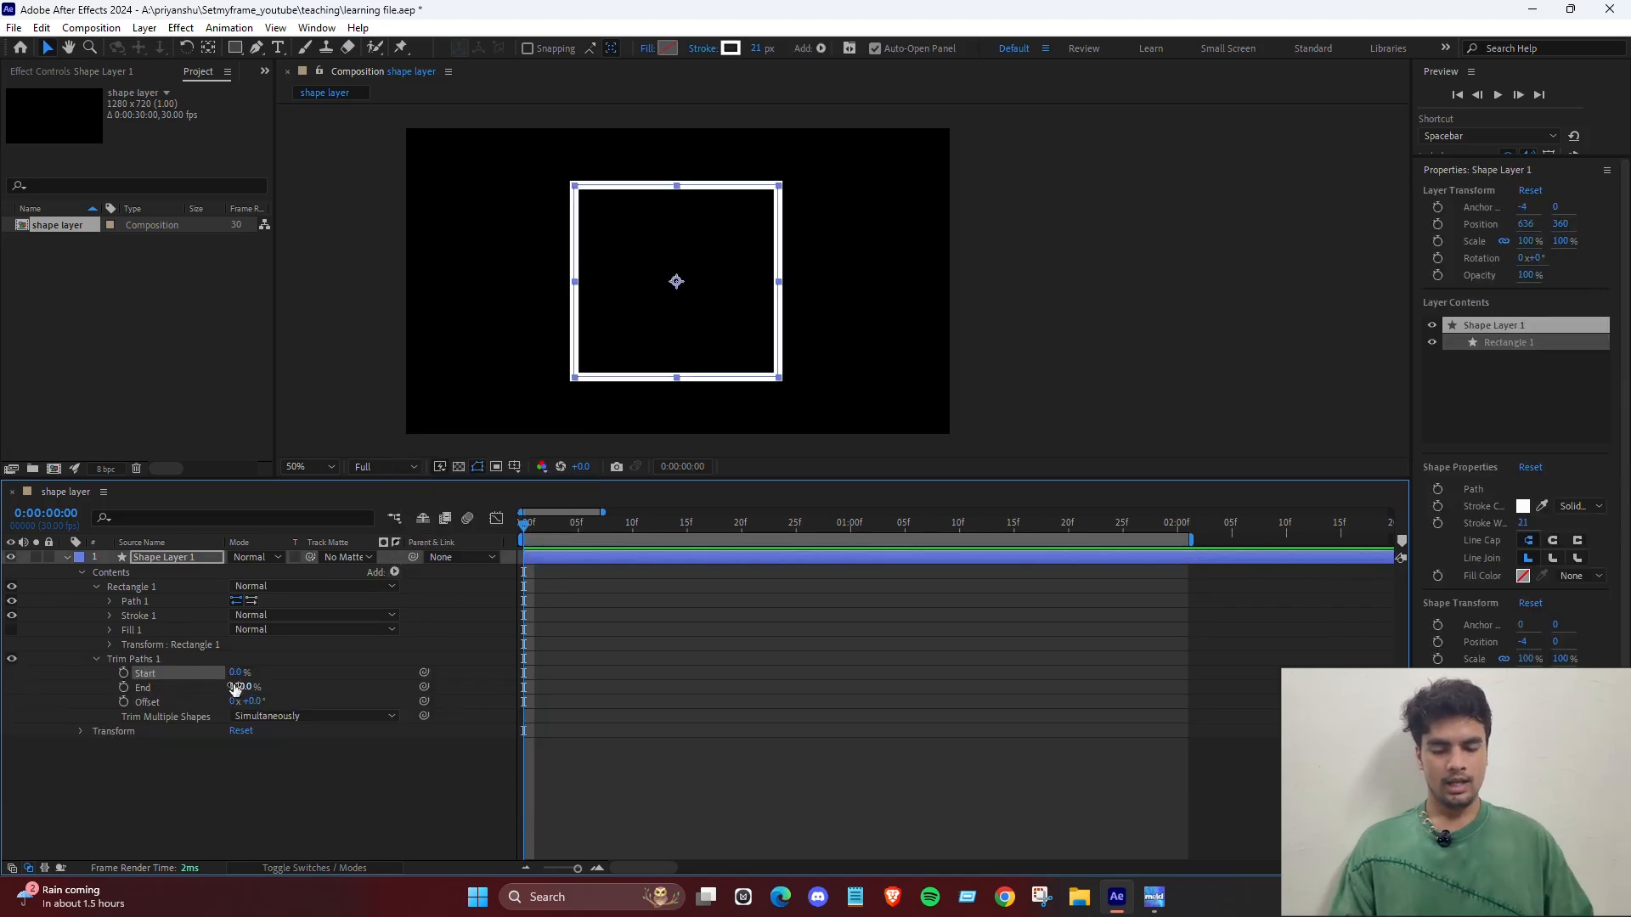
Keyframe the Trim Paths End from 100% at frame 0 to 0% at frame 15.
{"action": "left_click", "coordinate": [125, 687]}
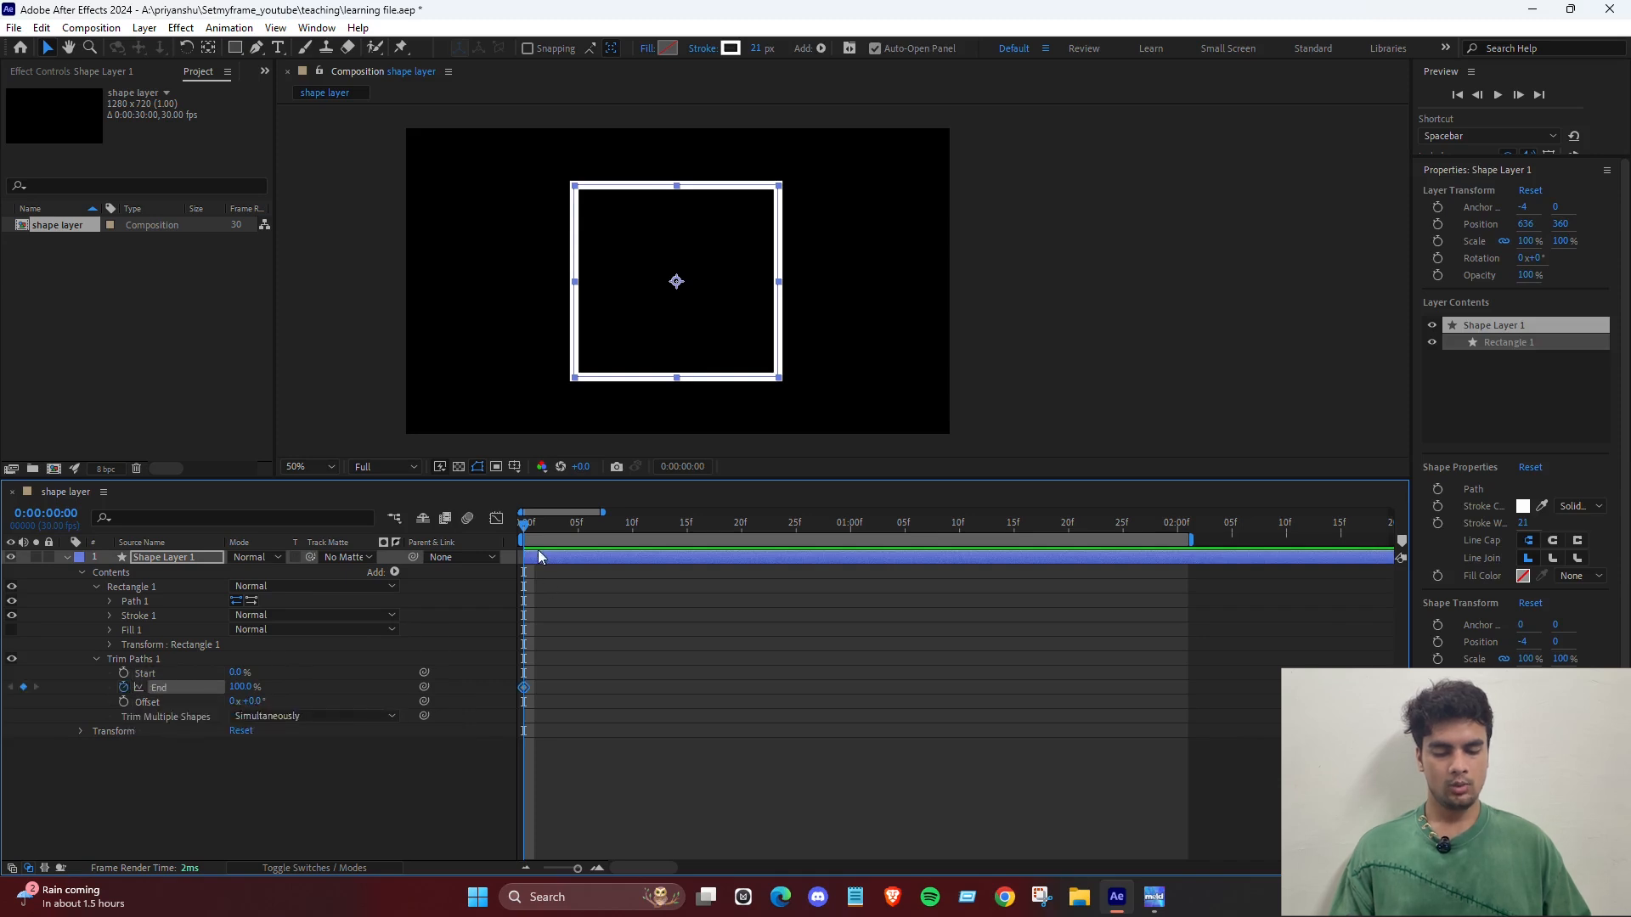
{"action": "mouse_move", "coordinate": [240, 687]}
{"action": "left_mouse_down"}
{"action": "mouse_move", "coordinate": [213, 689]}
{"action": "mouse_move", "coordinate": [266, 689]}
{"action": "left_mouse_up"}
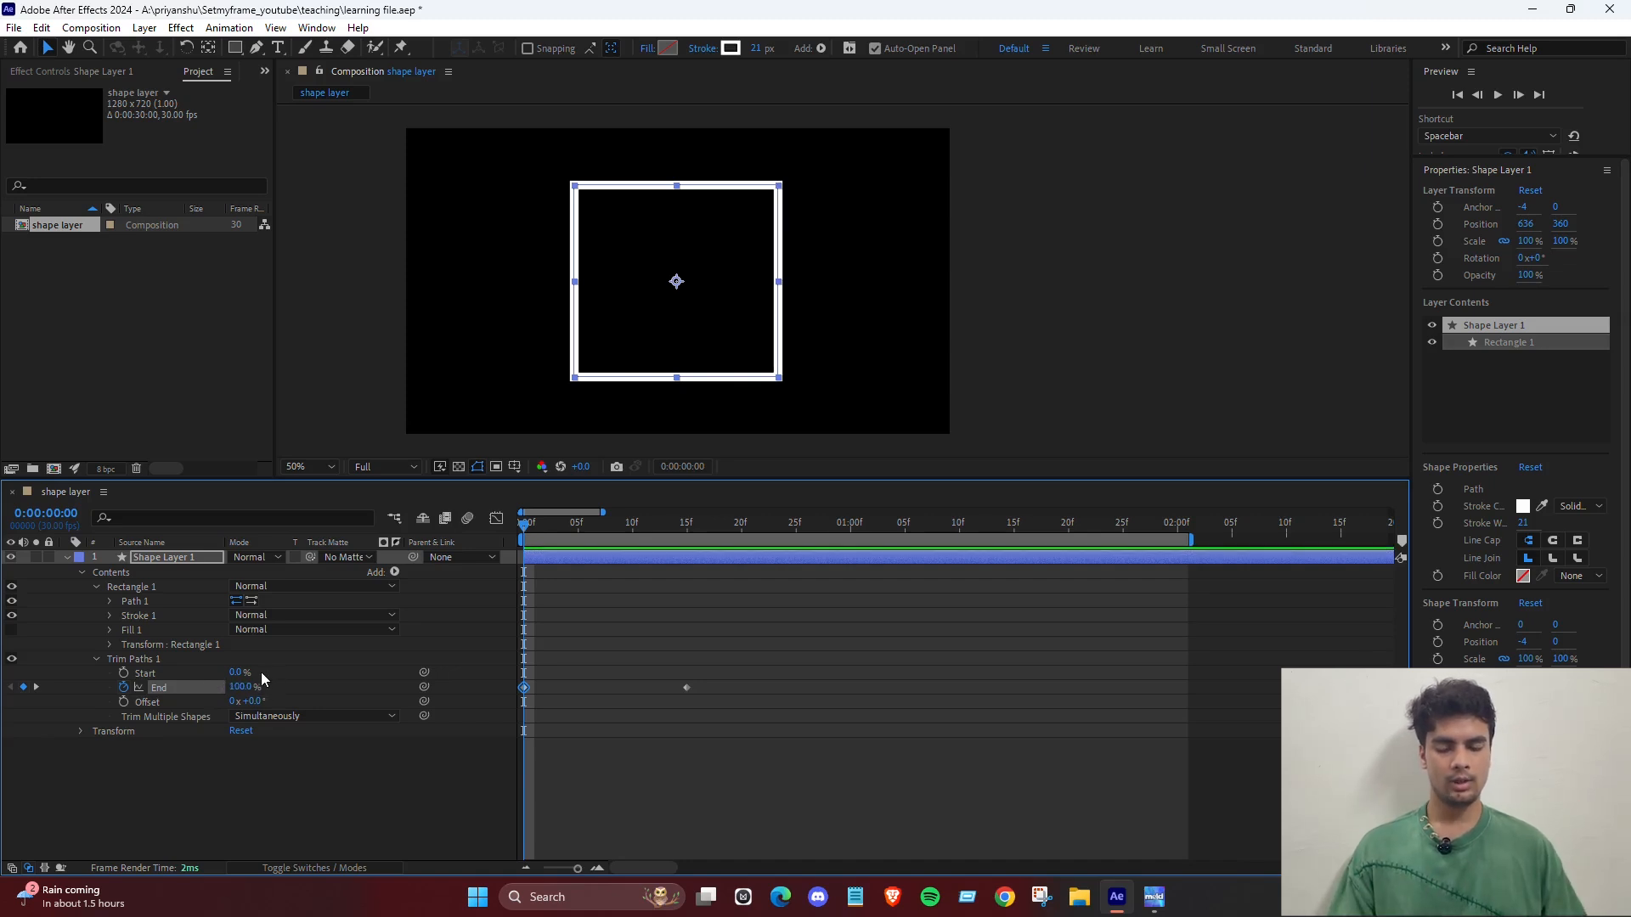
Try out different Trim Paths End and Start values on the square at frame 0.
{"action": "mouse_move", "coordinate": [255, 687]}
{"action": "left_mouse_down"}
{"action": "mouse_move", "coordinate": [109, 686]}
{"action": "mouse_move", "coordinate": [231, 690]}
{"action": "left_mouse_up"}
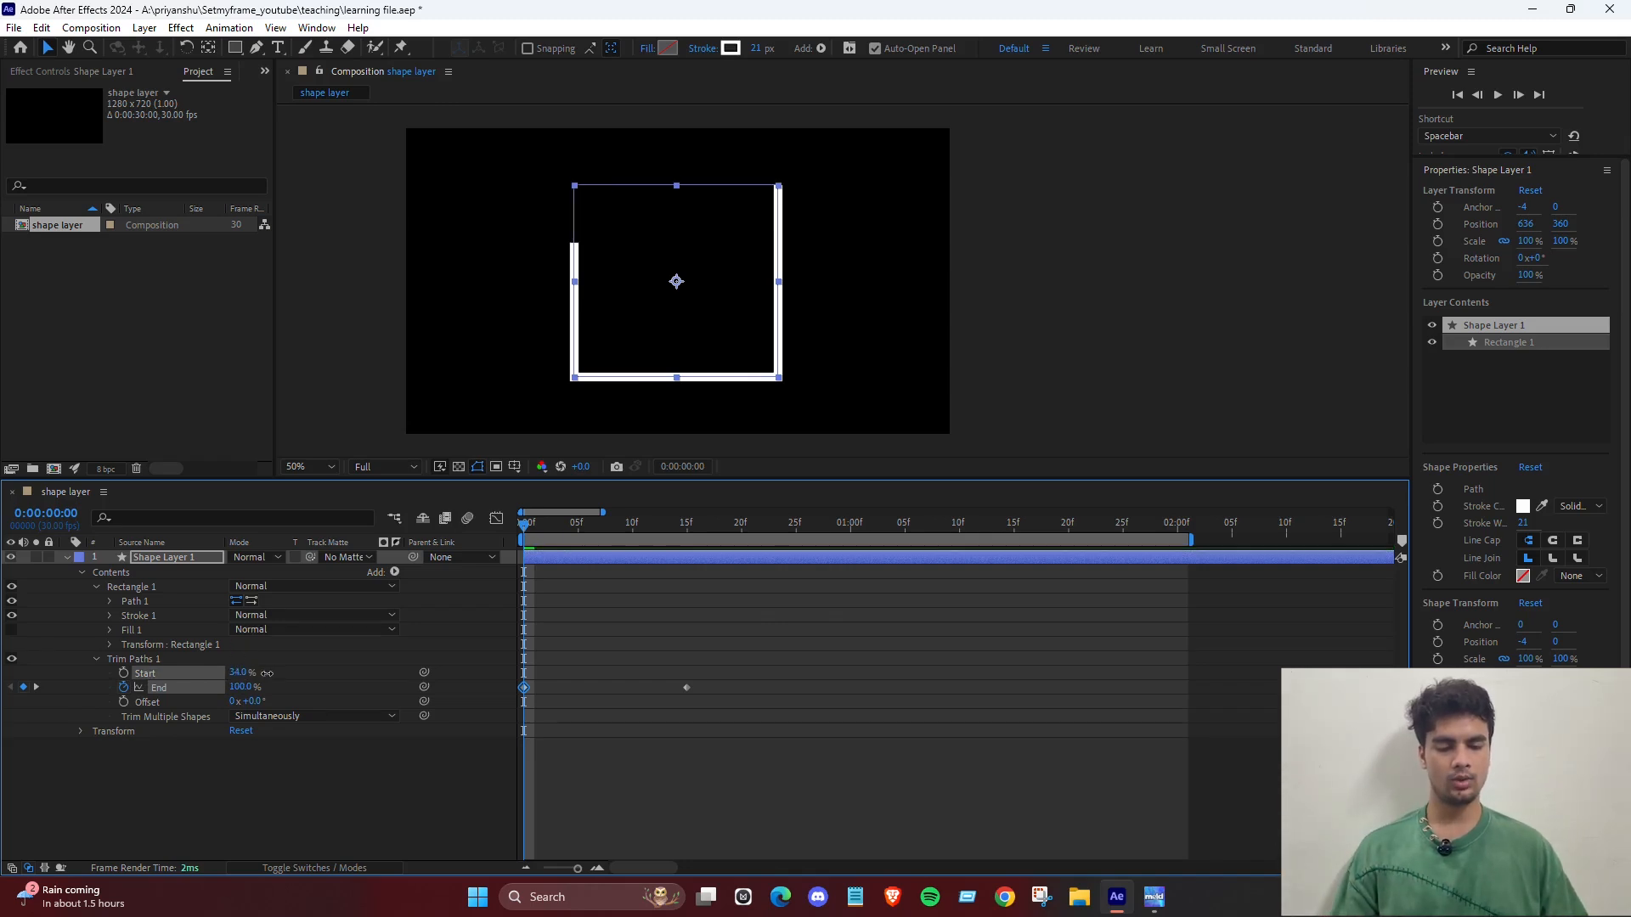
{"action": "mouse_move", "coordinate": [240, 673]}
{"action": "left_mouse_down"}
{"action": "mouse_move", "coordinate": [350, 688]}
{"action": "mouse_move", "coordinate": [258, 685]}
{"action": "left_mouse_up"}
Preview the square's trim animation and step through its first frames.
{"action": "left_click_drag", "start_coordinate": [546, 566], "coordinate": [532, 565]}
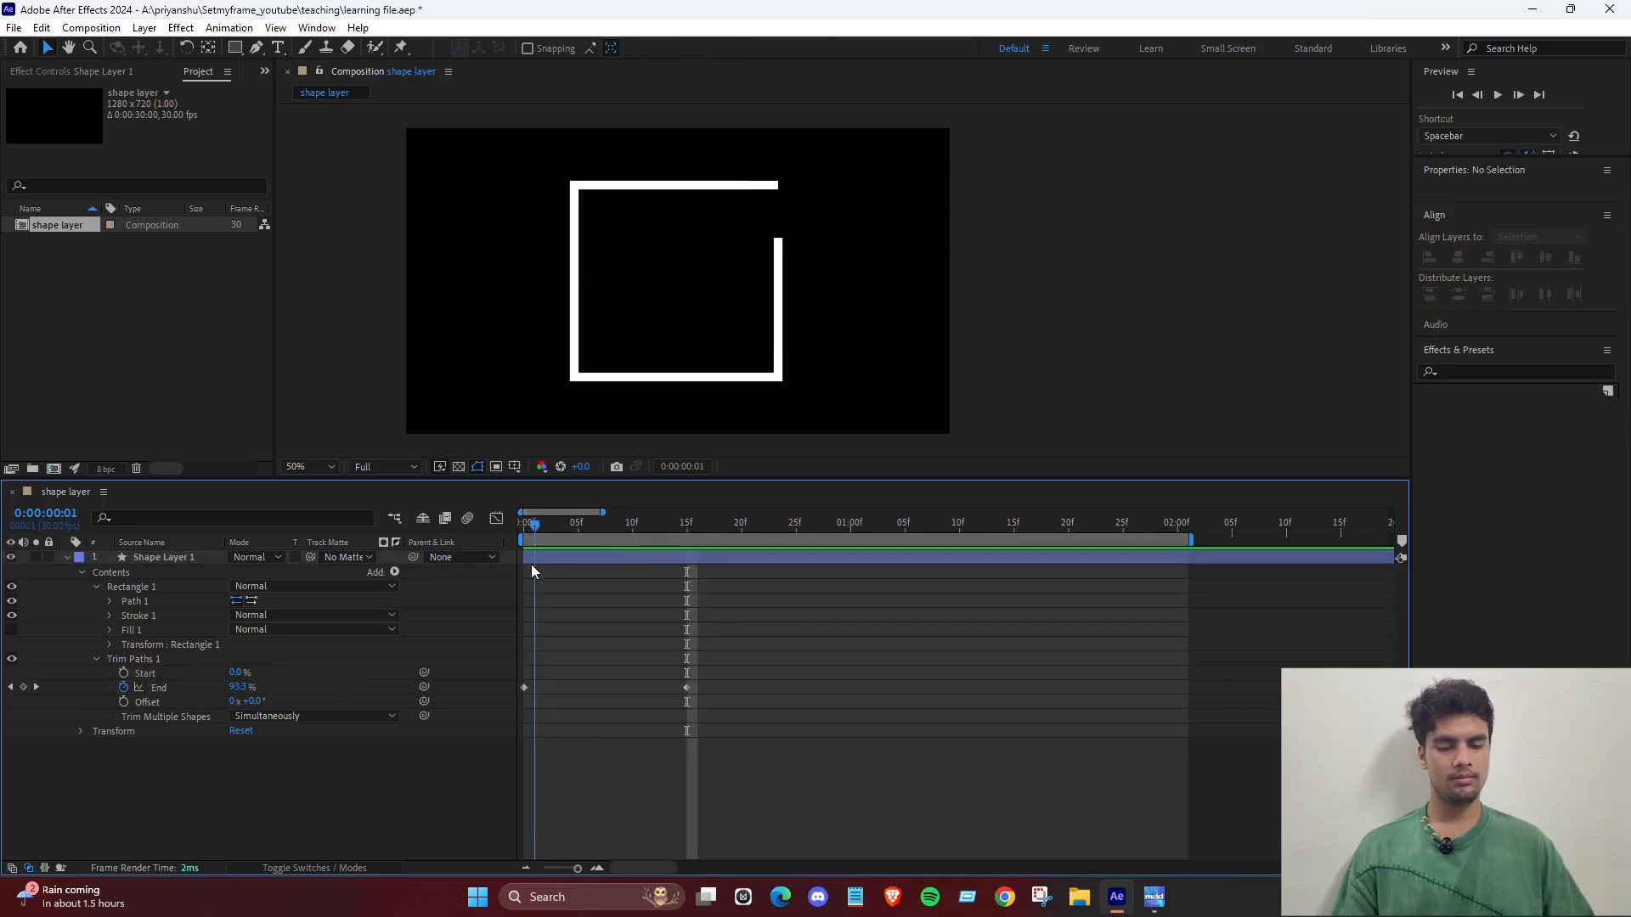
{"action": "key", "text": "space"}
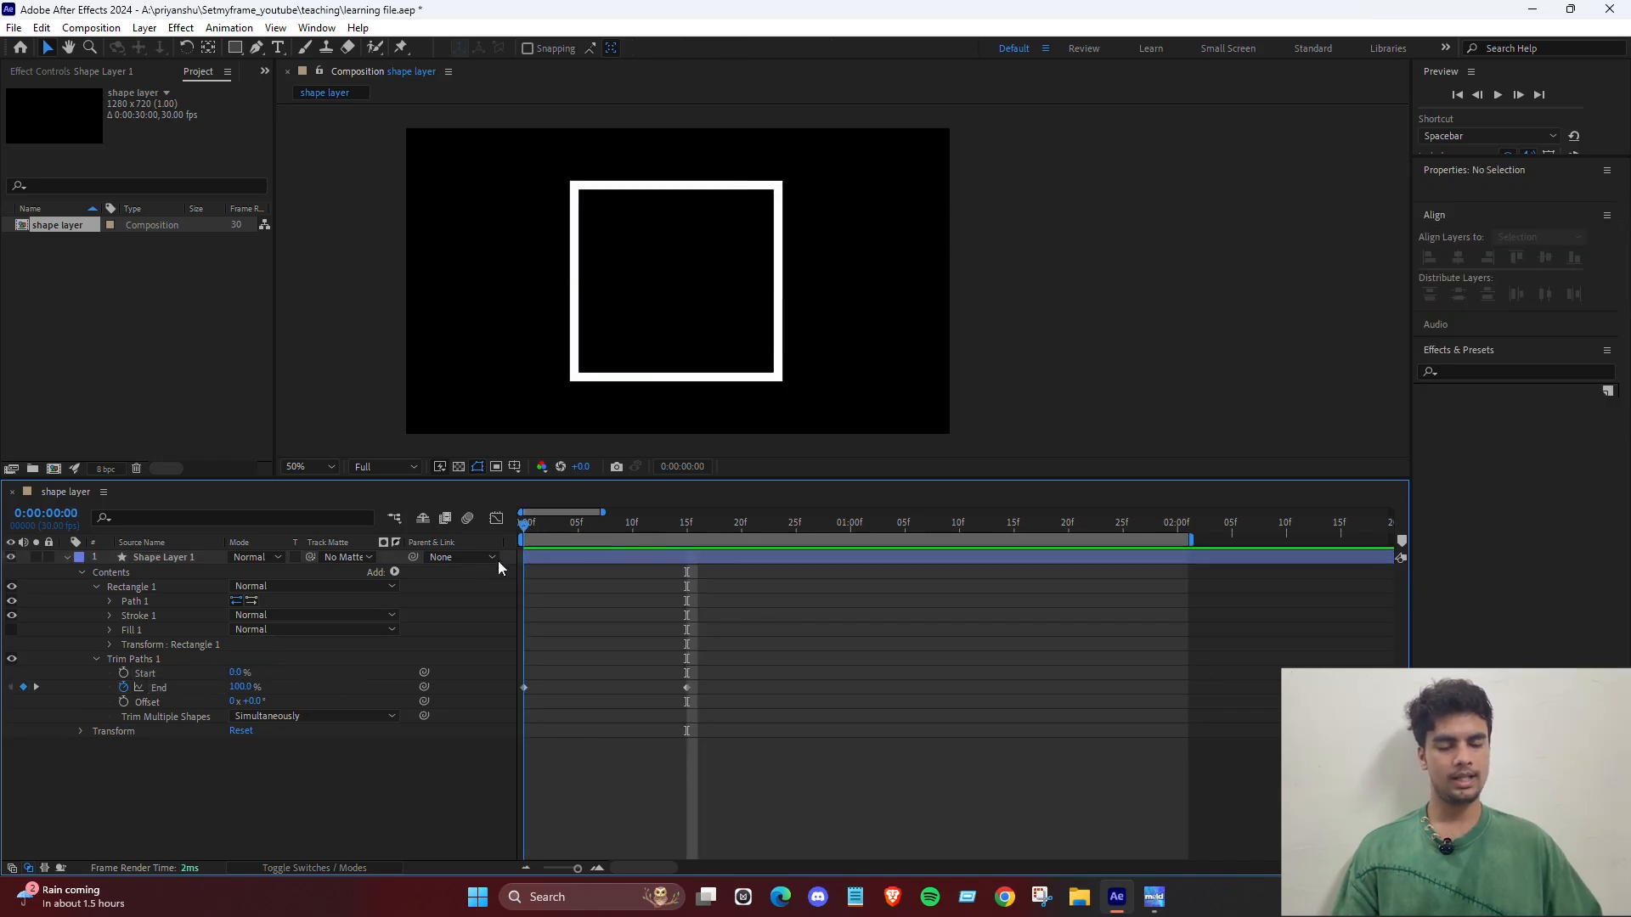
{"action": "key", "text": "space"}
{"action": "key", "text": "Page_Down"}
{"action": "key", "text": "Page_Down"}
{"action": "key", "text": "Page_Down"}
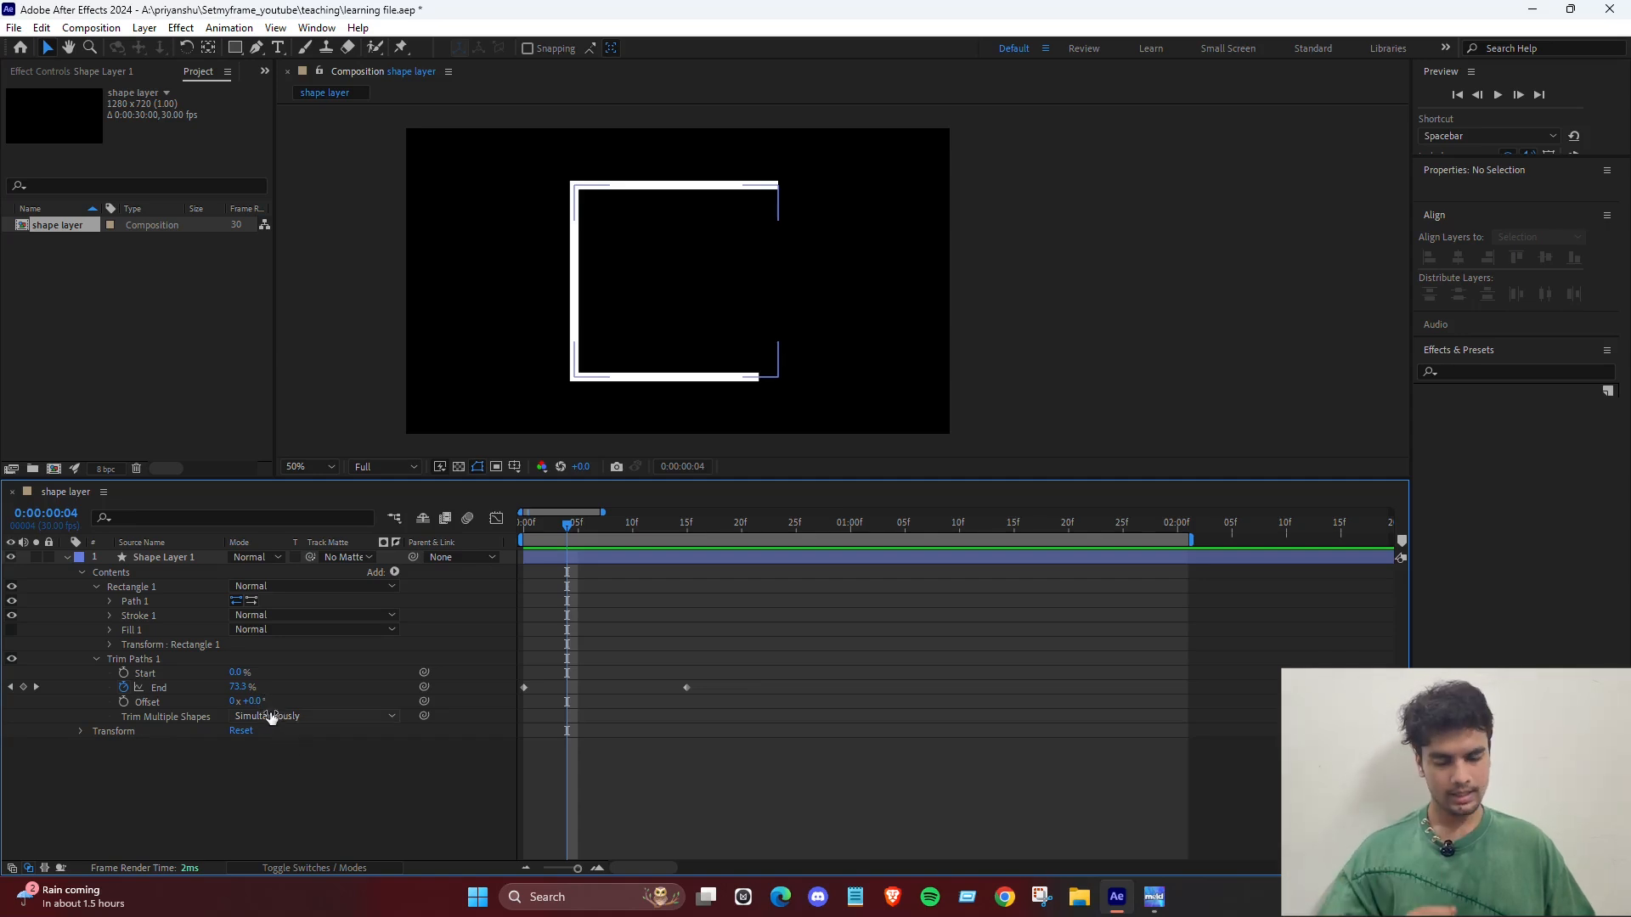
Try a Trim Paths Offset of 162° while scrubbing the first frames, and reset it to 0°.
{"action": "mouse_move", "coordinate": [261, 702]}
{"action": "left_mouse_down"}
{"action": "mouse_move", "coordinate": [540, 544]}
{"action": "mouse_move", "coordinate": [497, 543]}
{"action": "left_mouse_up"}
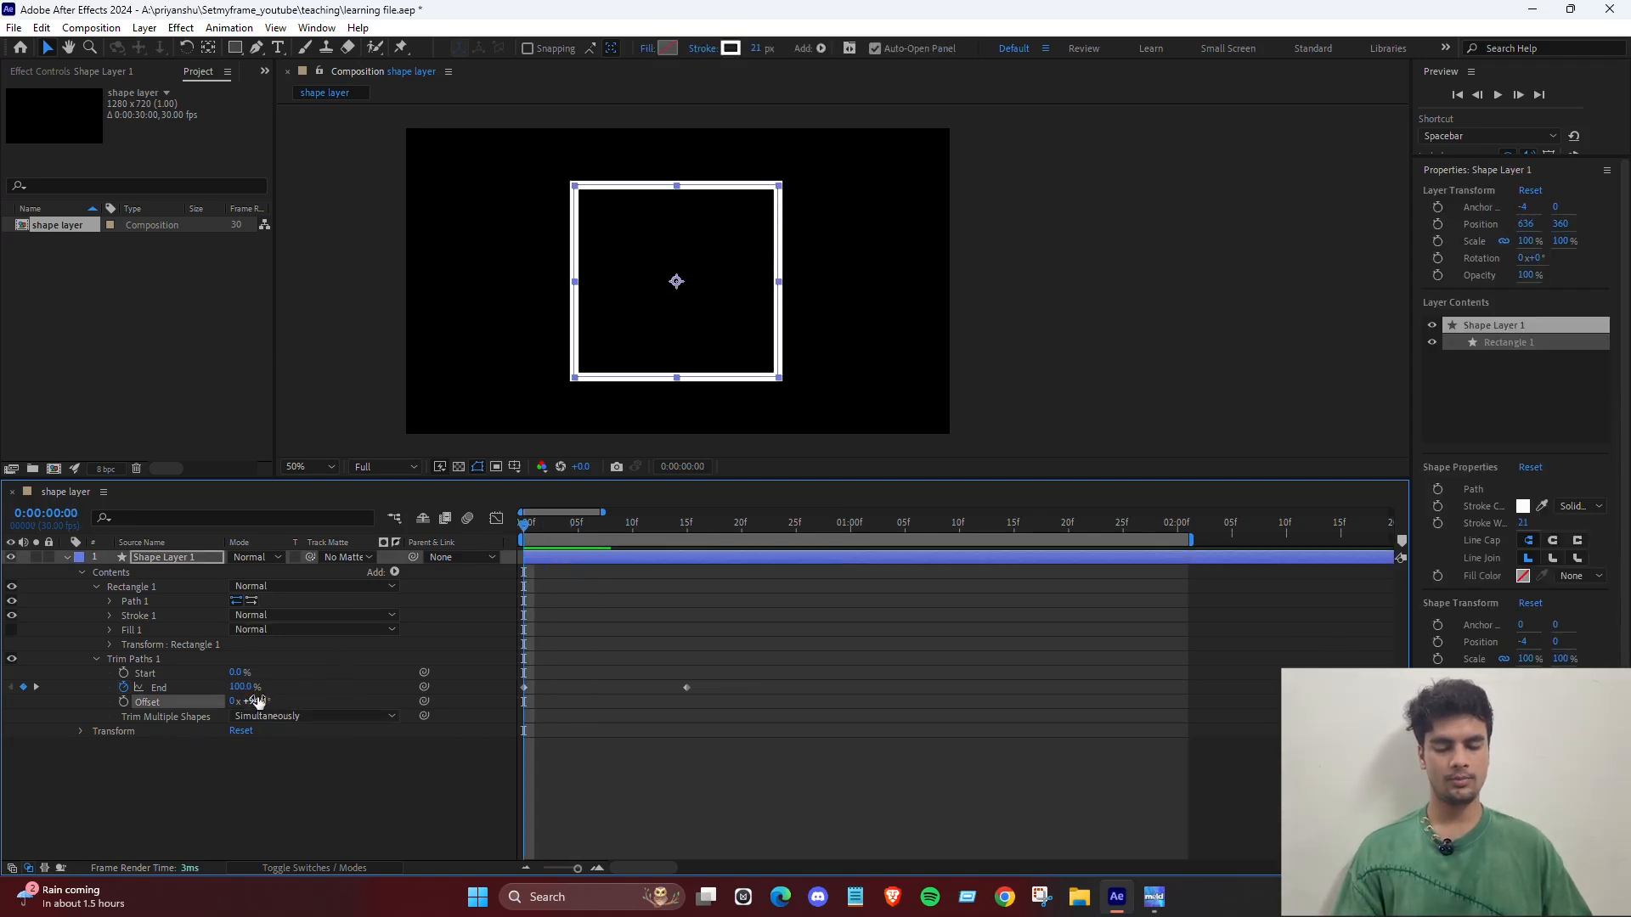
{"action": "left_click_drag", "start_coordinate": [255, 702], "coordinate": [314, 701]}
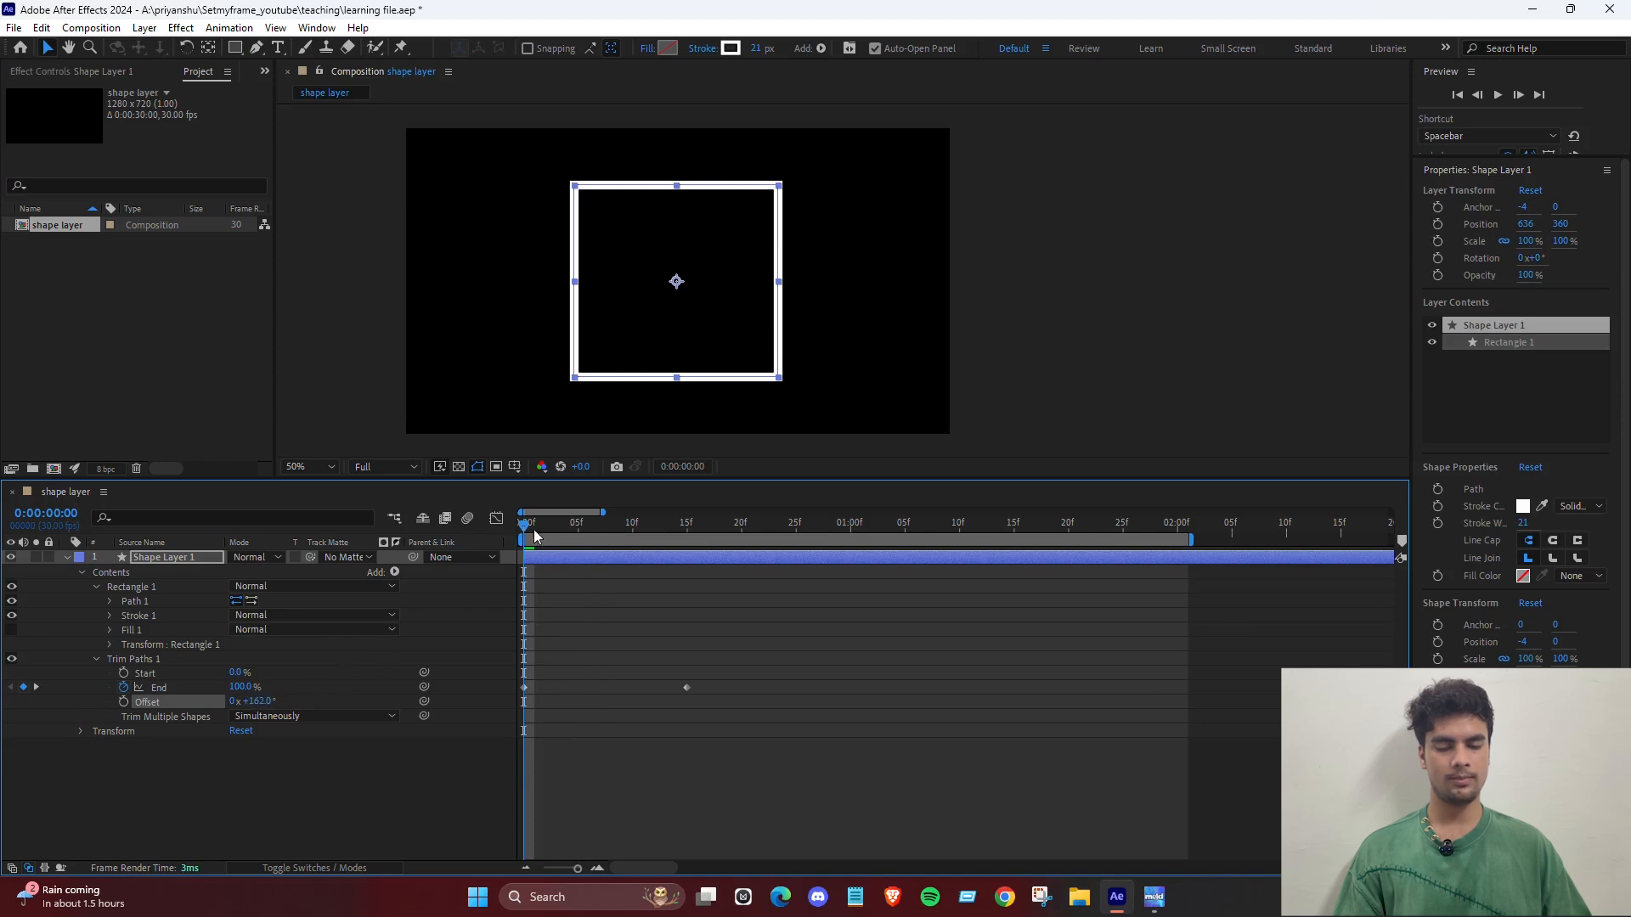
{"action": "mouse_move", "coordinate": [540, 537]}
{"action": "left_mouse_down"}
{"action": "mouse_move", "coordinate": [558, 534]}
{"action": "mouse_move", "coordinate": [534, 533]}
{"action": "left_mouse_up"}
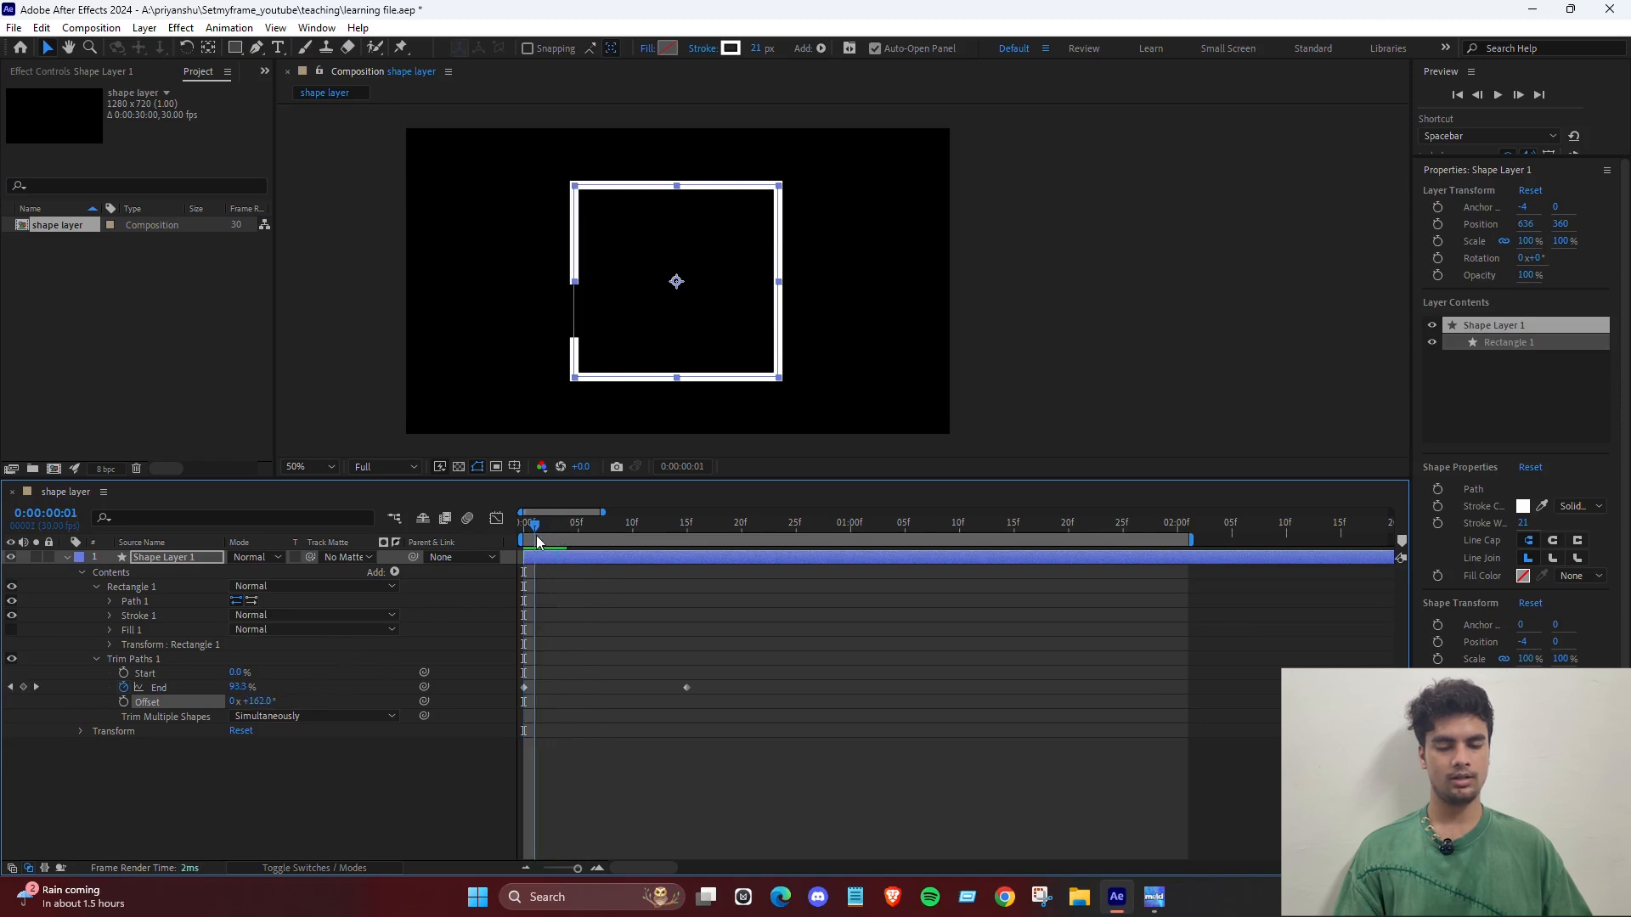
{"action": "left_click_drag", "start_coordinate": [263, 702], "coordinate": [277, 701]}
{"action": "key", "text": "Home"}
{"action": "left_click", "coordinate": [276, 702]}
{"action": "type", "text": "0"}
{"action": "key", "text": "Return"}
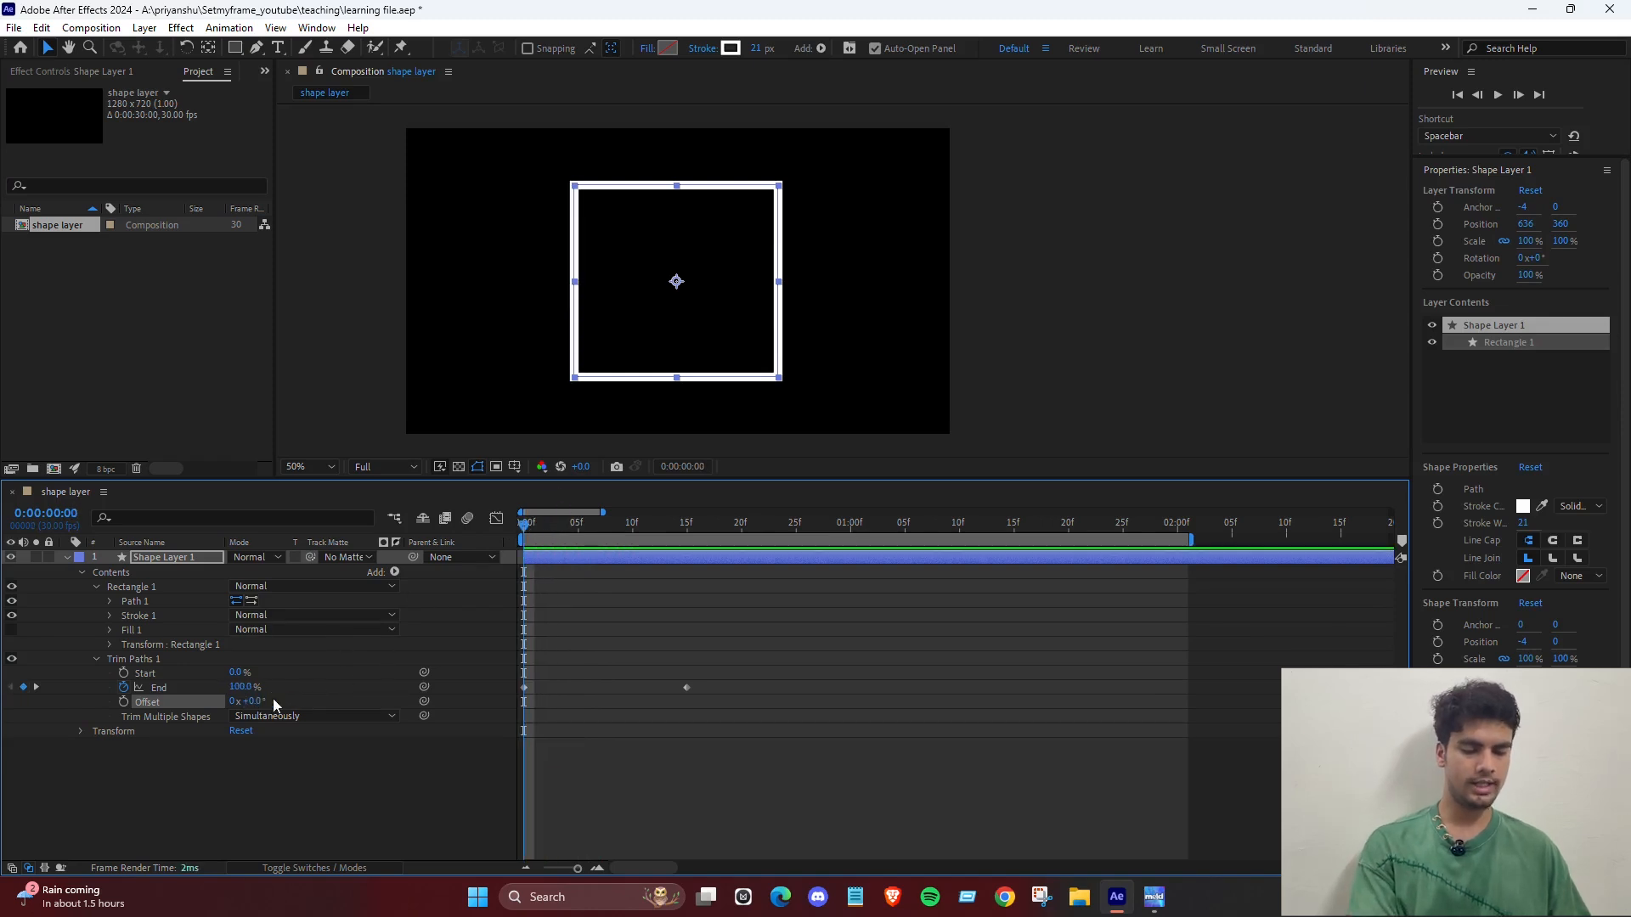
{"action": "mouse_move", "coordinate": [538, 525]}
{"action": "left_mouse_down"}
{"action": "mouse_move", "coordinate": [592, 540]}
{"action": "mouse_move", "coordinate": [491, 544]}
{"action": "left_mouse_up"}
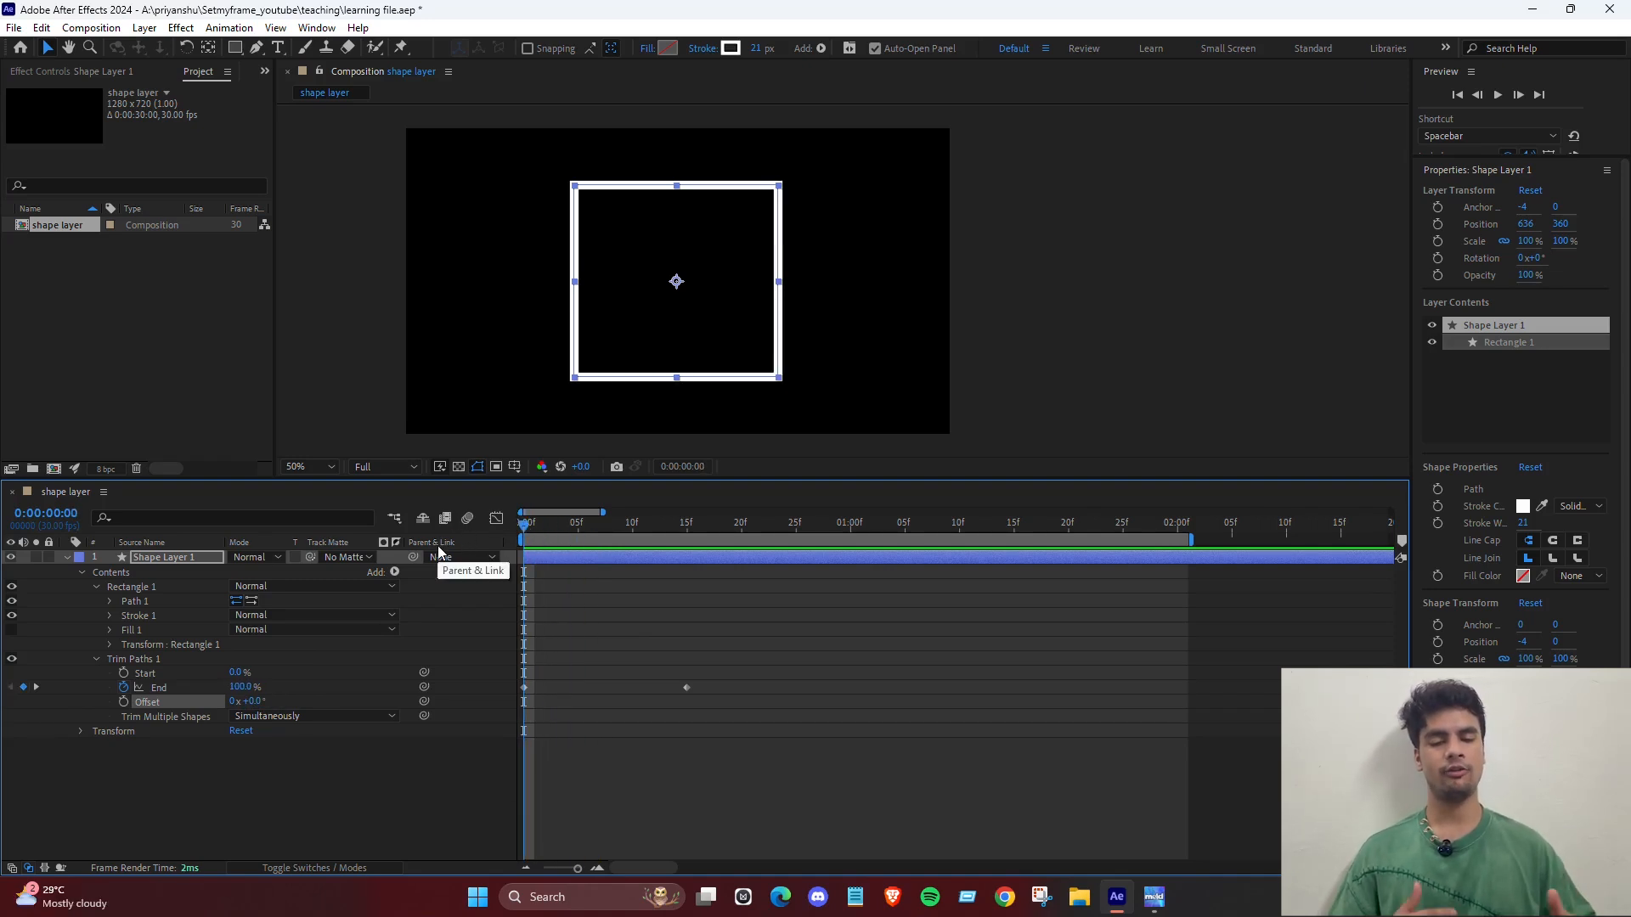
Set the upper-left corner of the square's path as its first vertex at frame 0 and scrub the trim animation.
{"action": "left_click", "coordinate": [139, 798]}
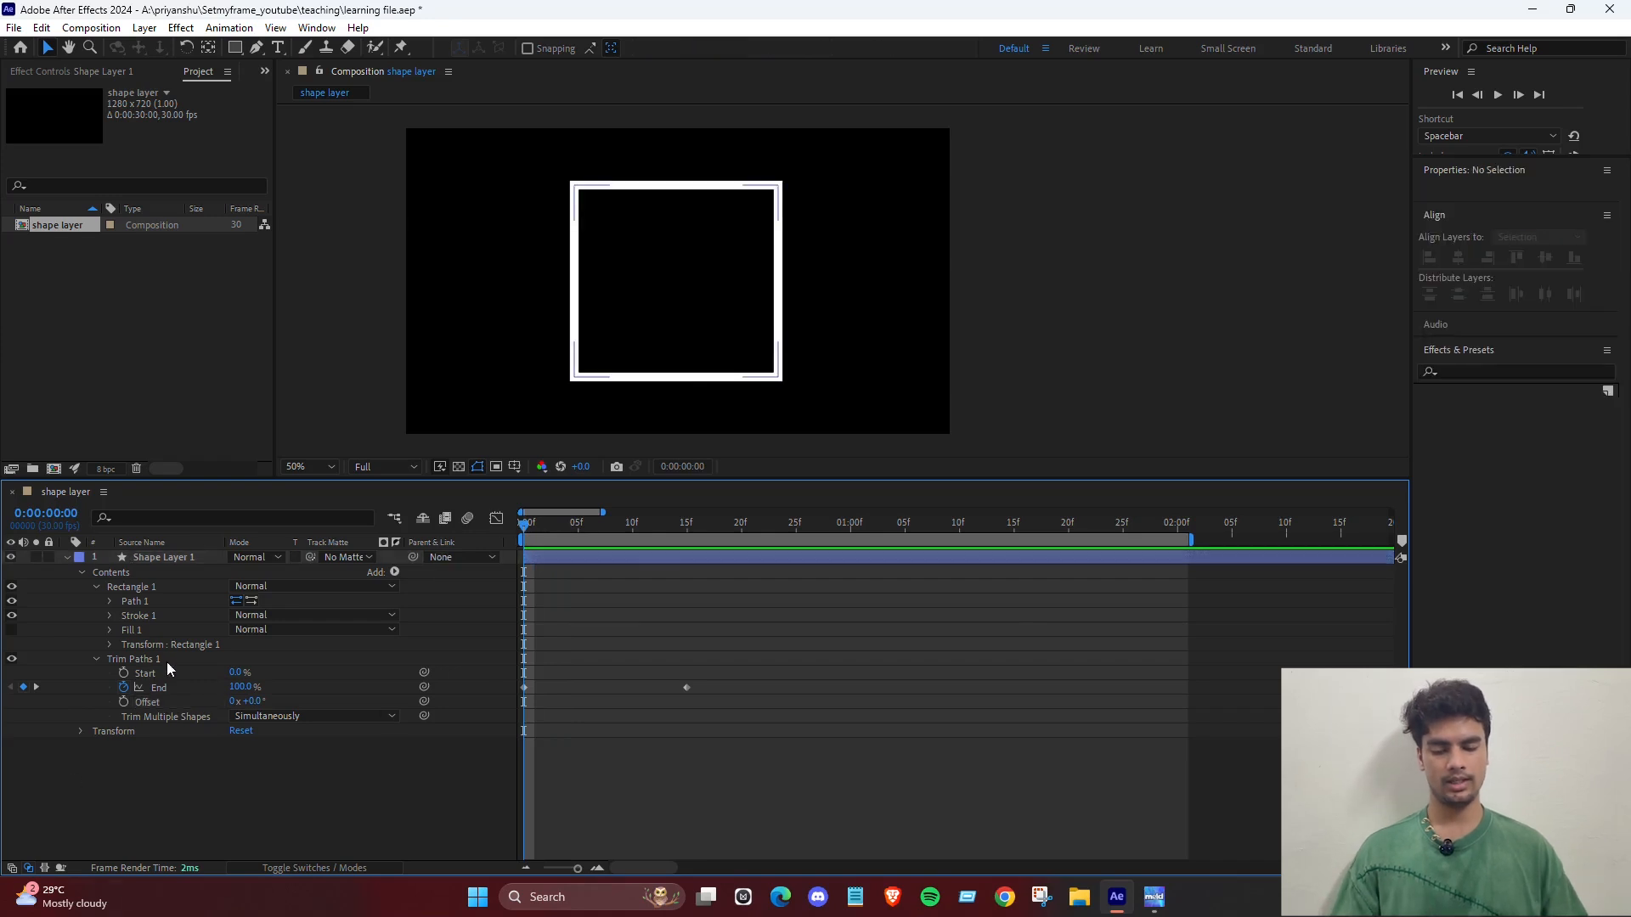
{"action": "left_click", "coordinate": [106, 600]}
{"action": "left_click", "coordinate": [124, 602]}
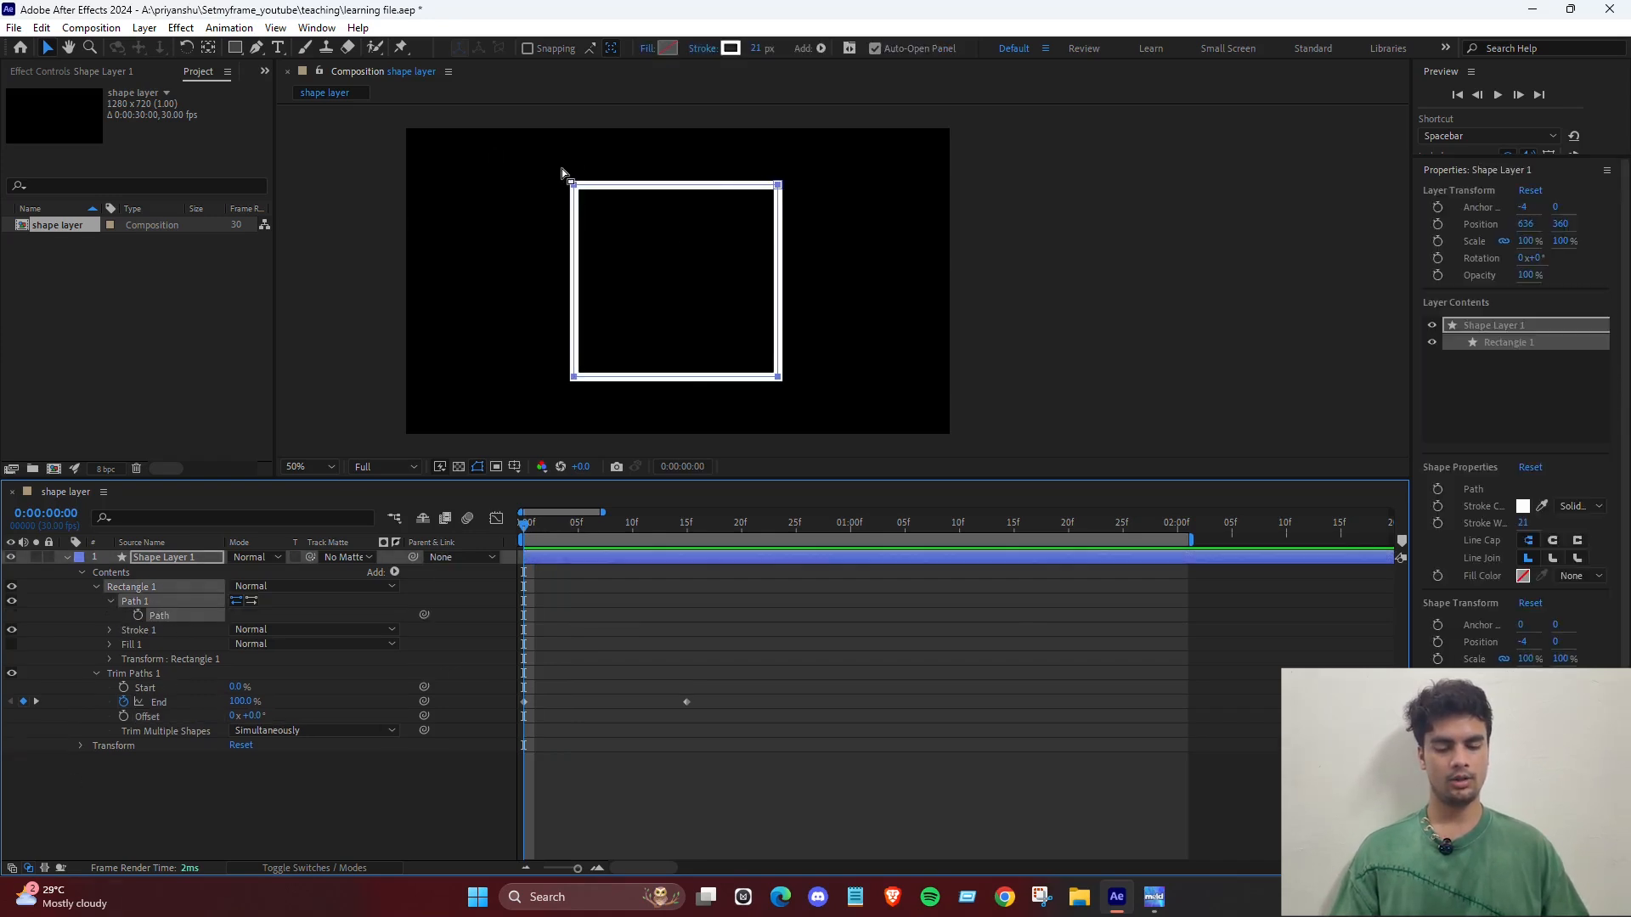
{"action": "left_click_drag", "start_coordinate": [551, 158], "coordinate": [590, 212]}
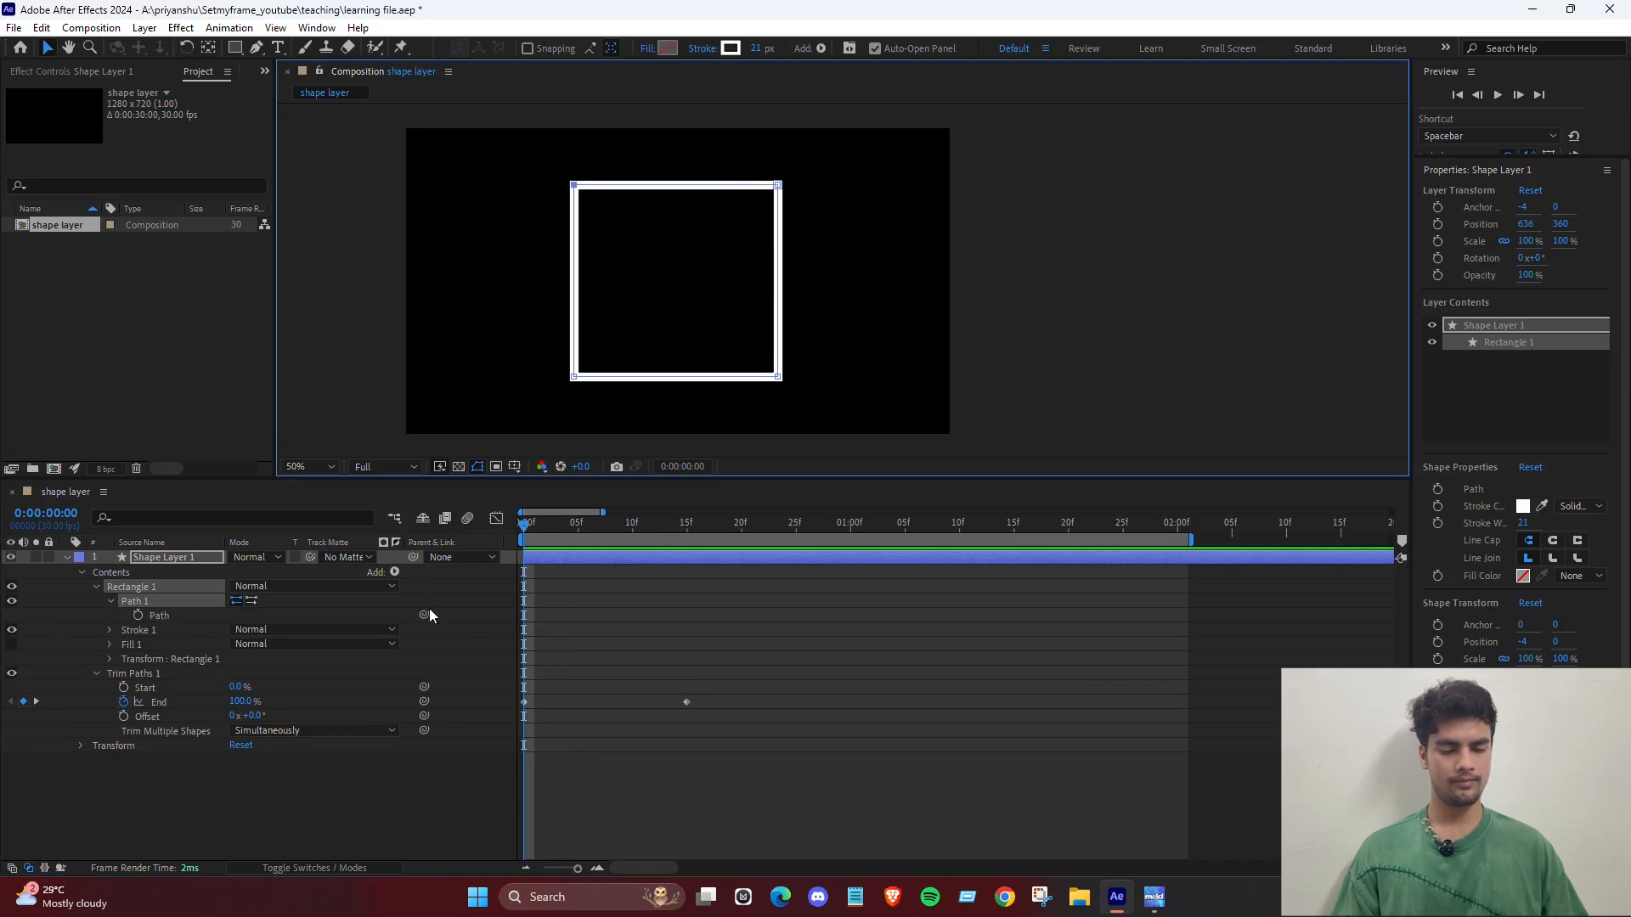
{"action": "left_click_drag", "start_coordinate": [524, 527], "coordinate": [535, 529]}
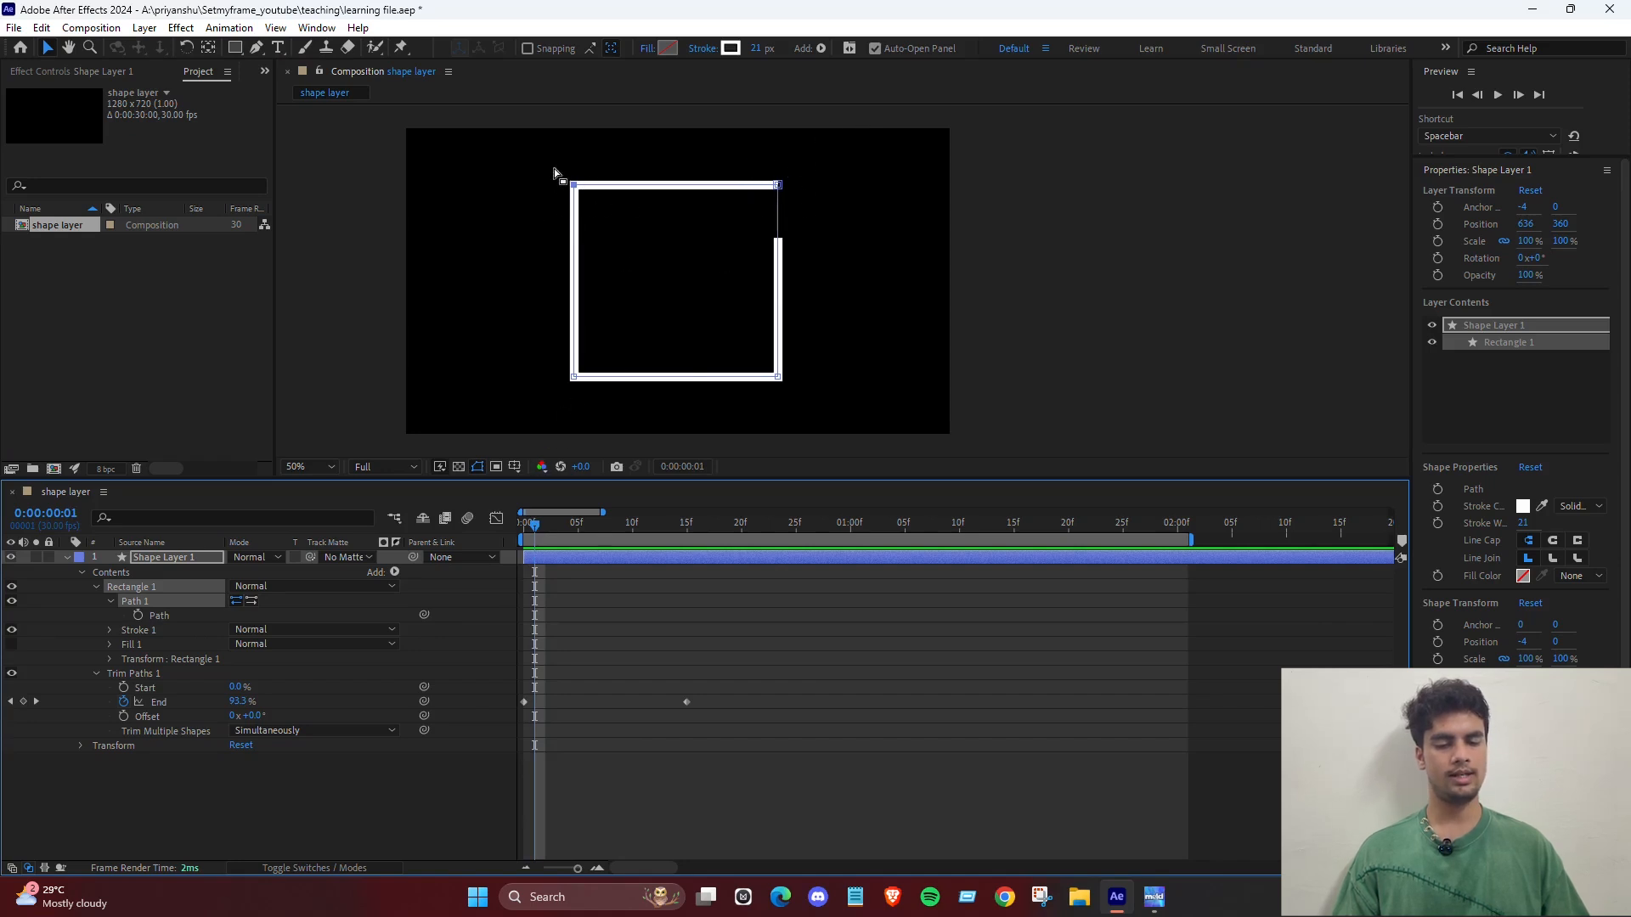
{"action": "left_click_drag", "start_coordinate": [583, 172], "coordinate": [557, 221]}
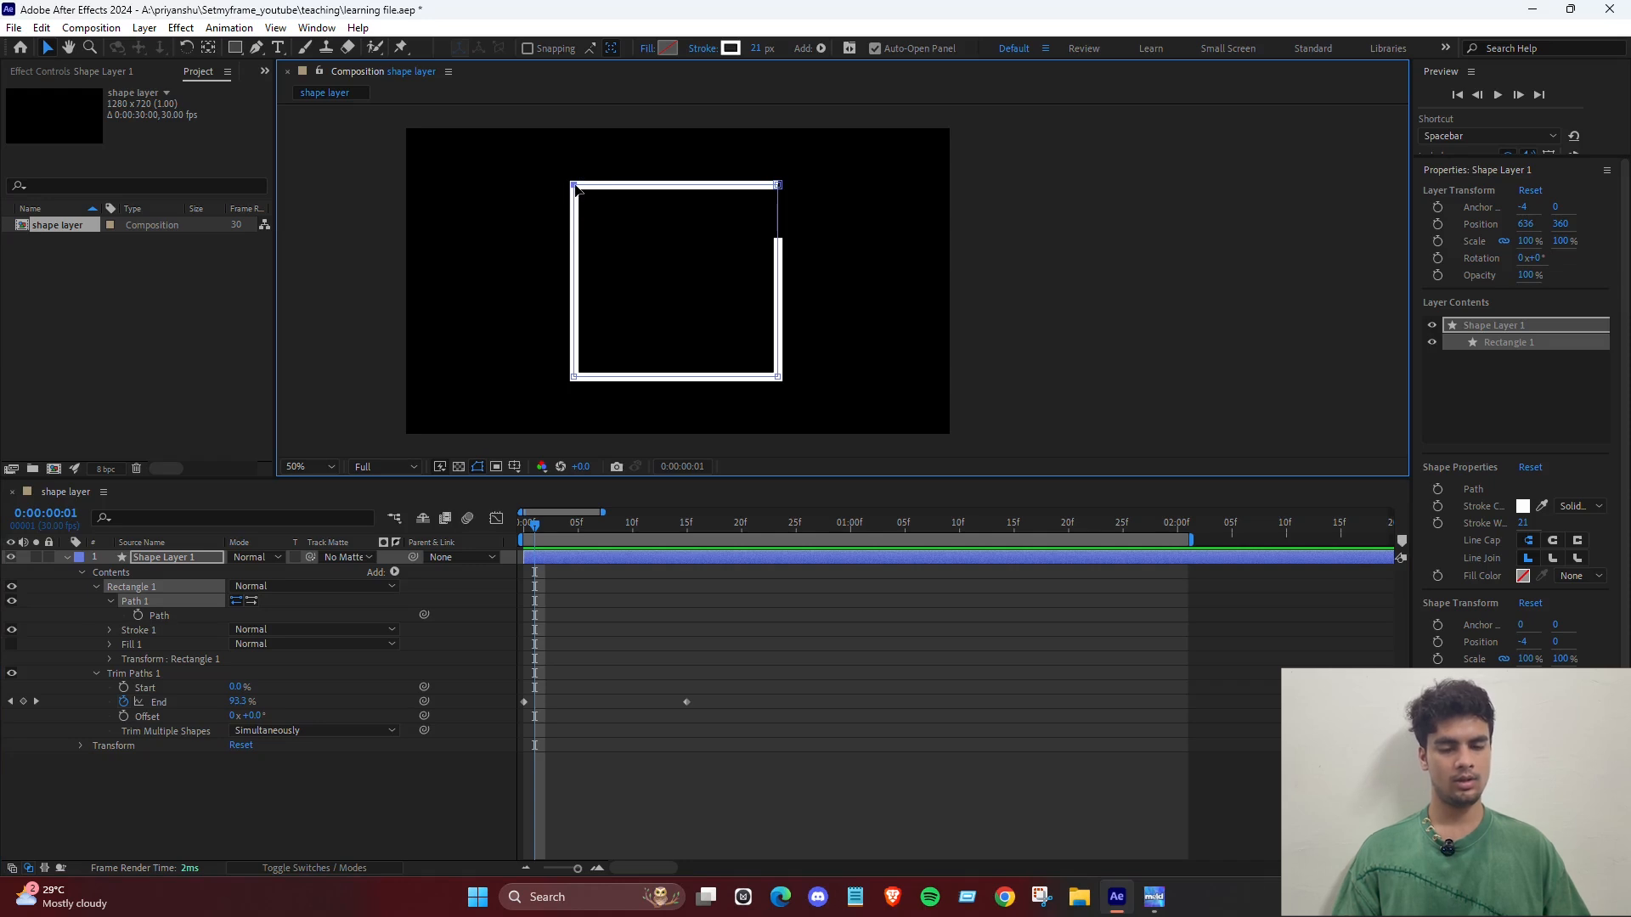
{"action": "key", "text": "Home"}
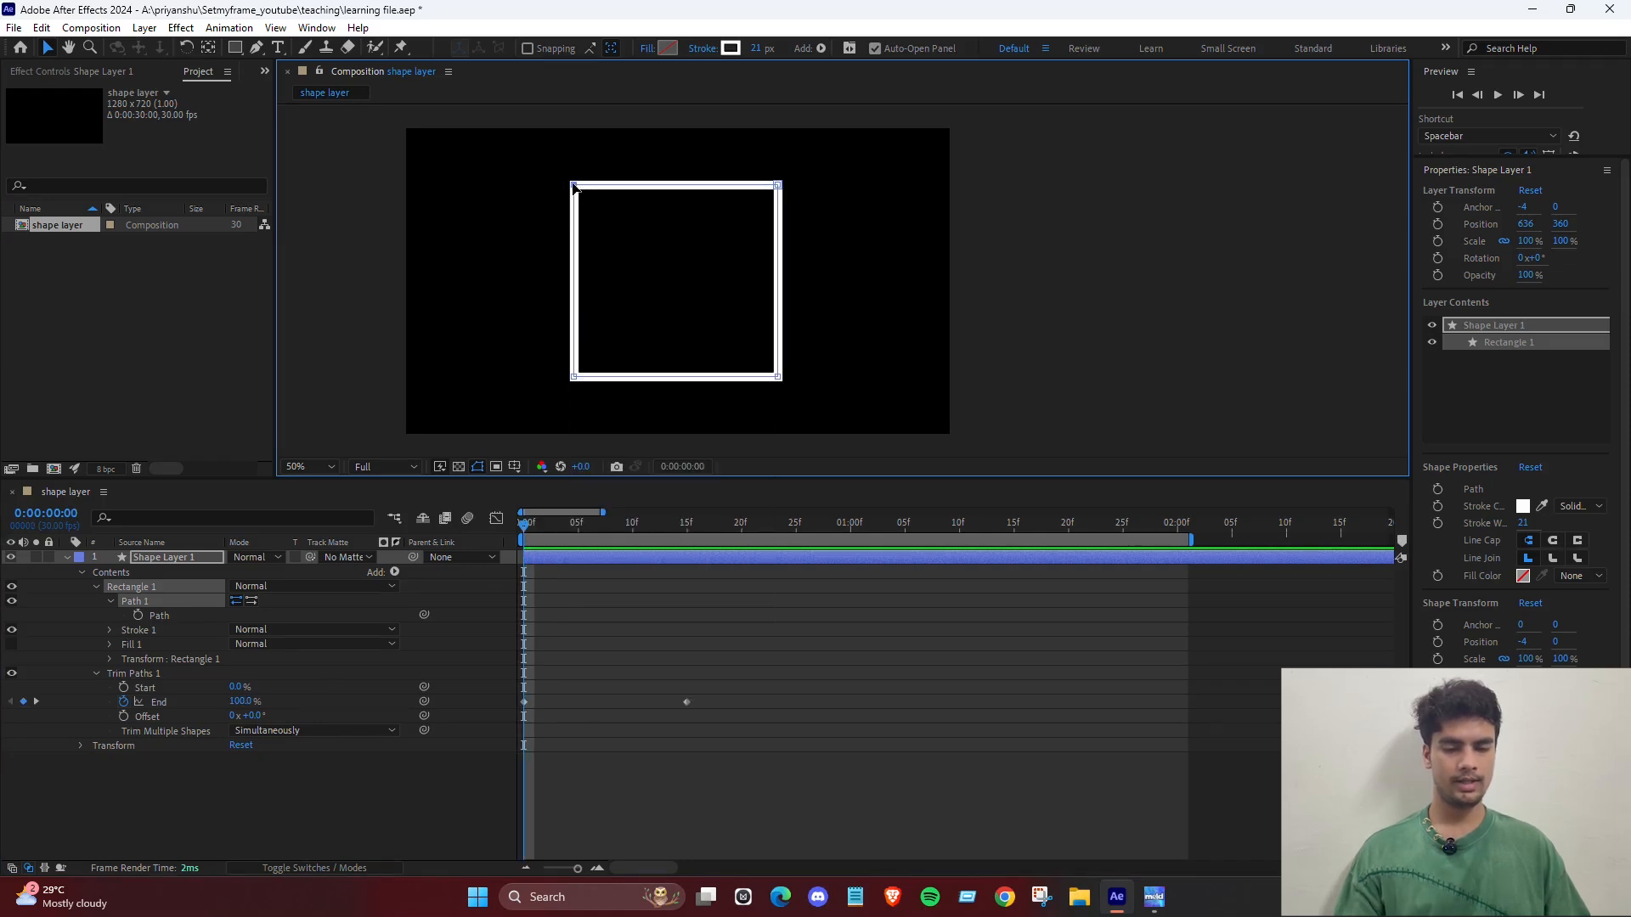
{"action": "right_click", "coordinate": [574, 188]}
{"action": "mouse_move", "coordinate": [633, 219]}
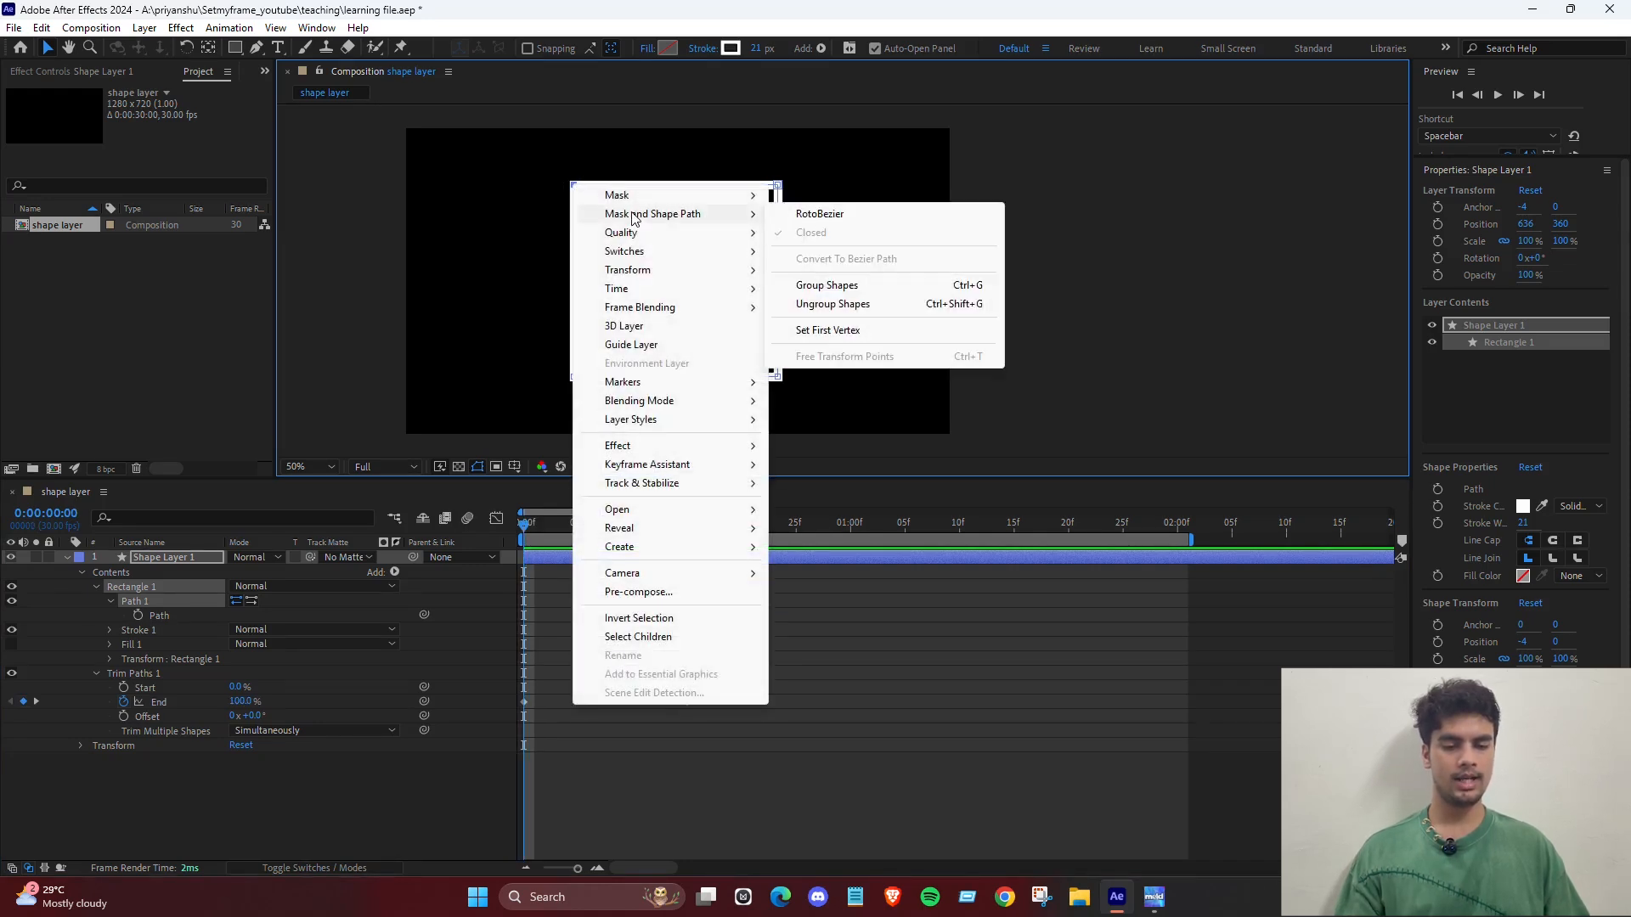
{"action": "left_click", "coordinate": [839, 338]}
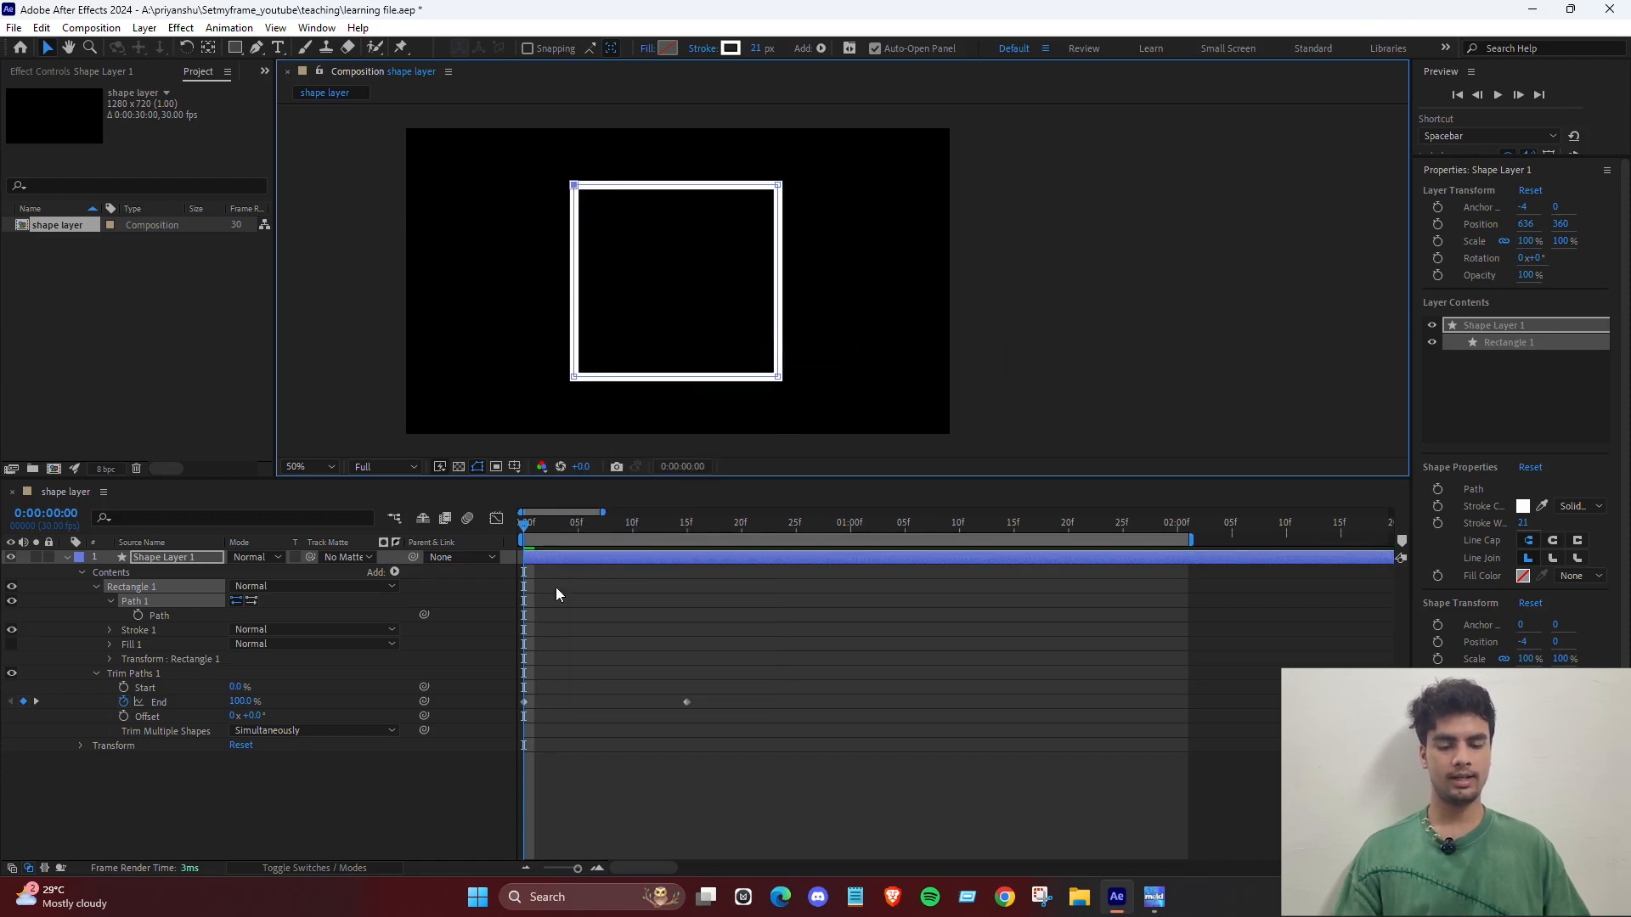
{"action": "mouse_move", "coordinate": [528, 532]}
{"action": "left_mouse_down"}
{"action": "mouse_move", "coordinate": [557, 534]}
{"action": "mouse_move", "coordinate": [513, 522]}
{"action": "mouse_move", "coordinate": [694, 524]}
{"action": "mouse_move", "coordinate": [566, 524]}
{"action": "mouse_move", "coordinate": [666, 536]}
{"action": "mouse_move", "coordinate": [401, 578]}
{"action": "left_mouse_up"}
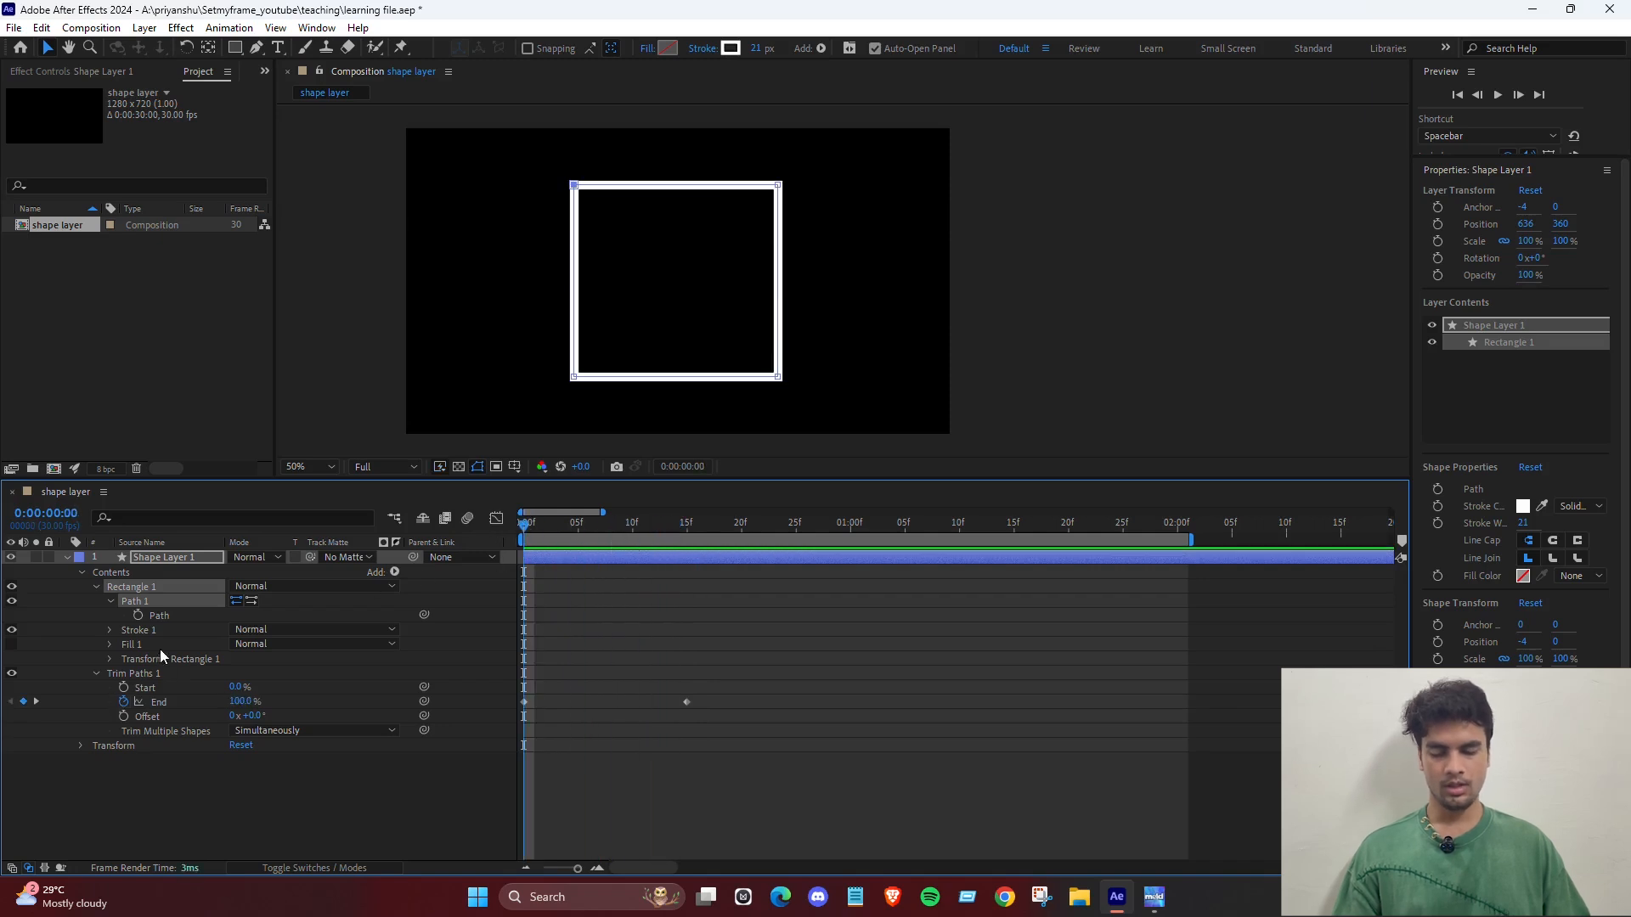
Add dashes to the square's stroke and set the Dash length to 114.
{"action": "left_click", "coordinate": [110, 630]}
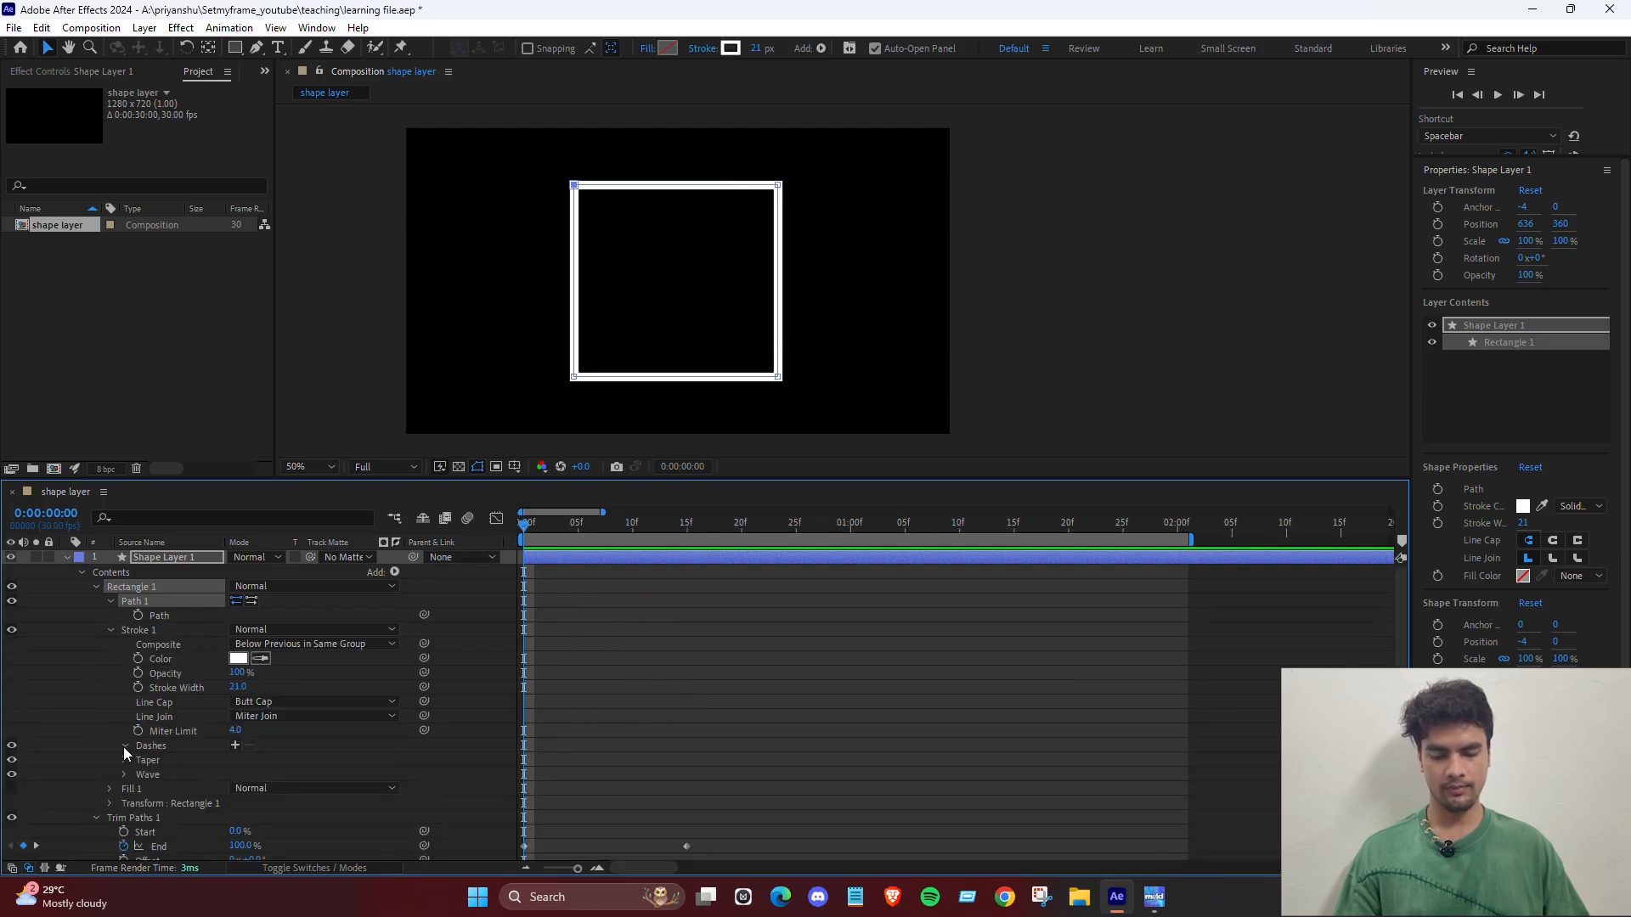
{"action": "left_click", "coordinate": [234, 745]}
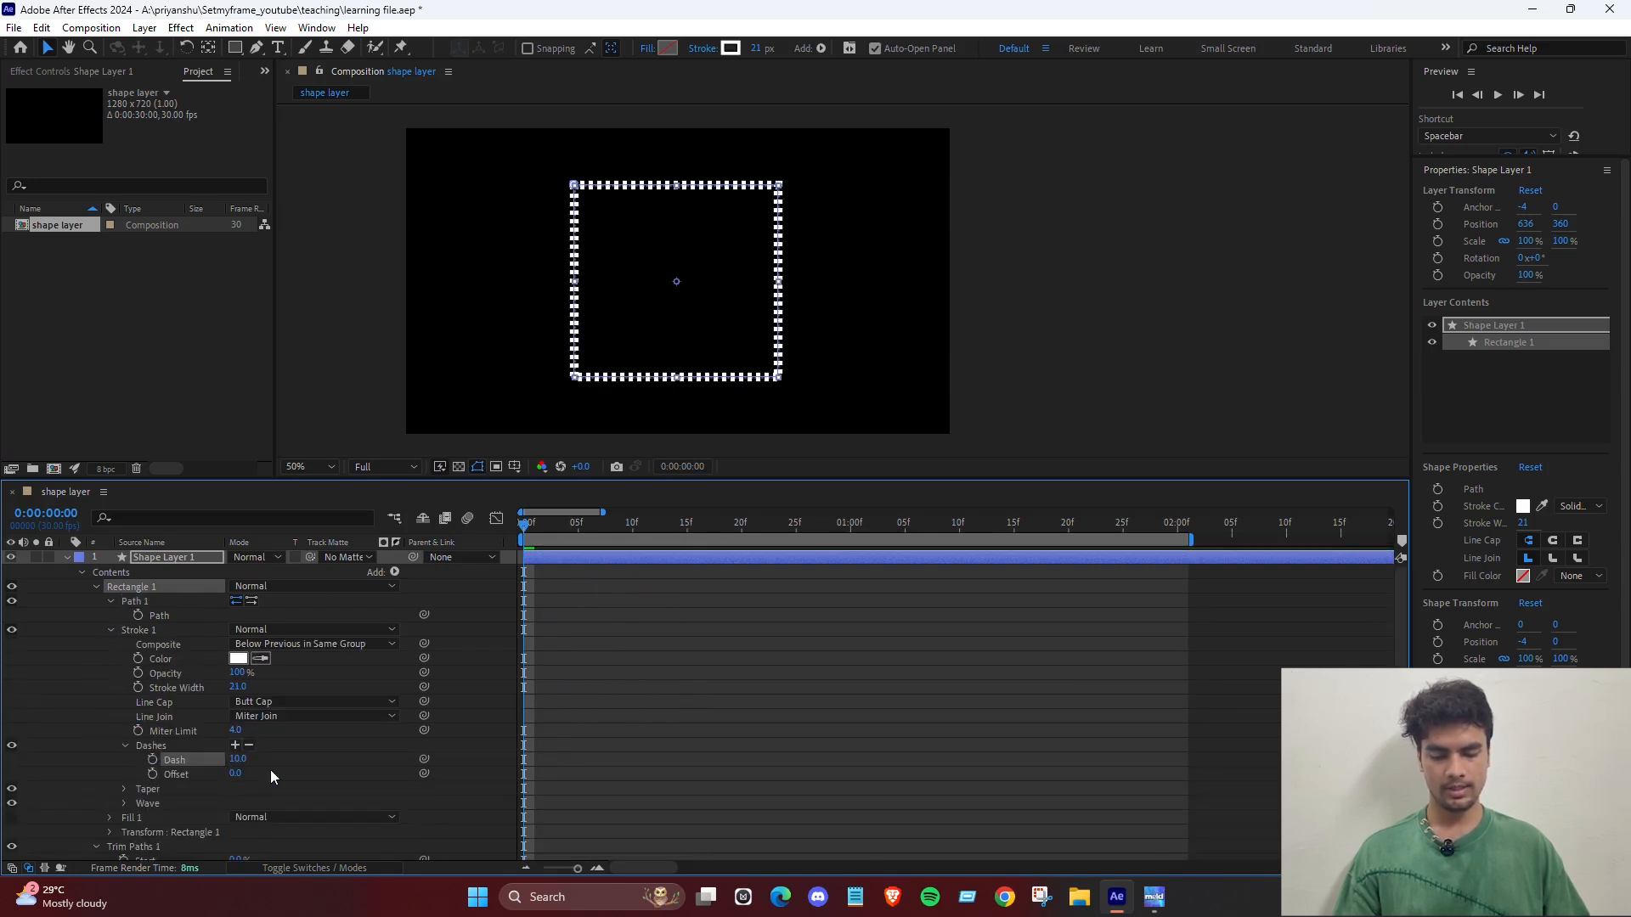
{"action": "left_click", "coordinate": [298, 758]}
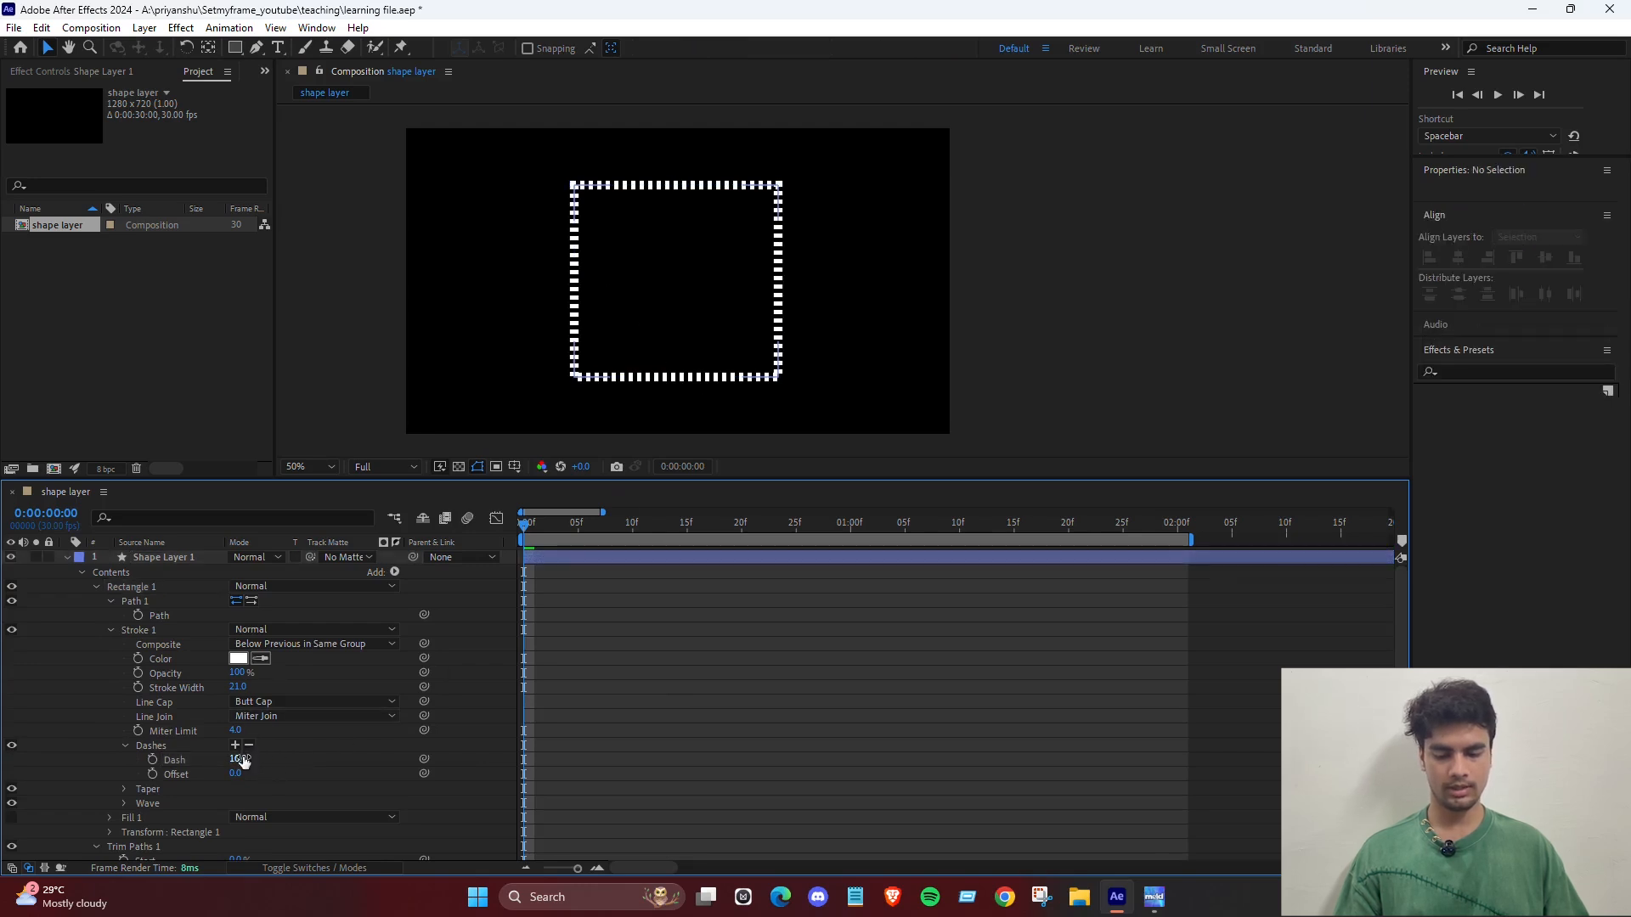
{"action": "left_click_drag", "start_coordinate": [238, 759], "coordinate": [311, 758]}
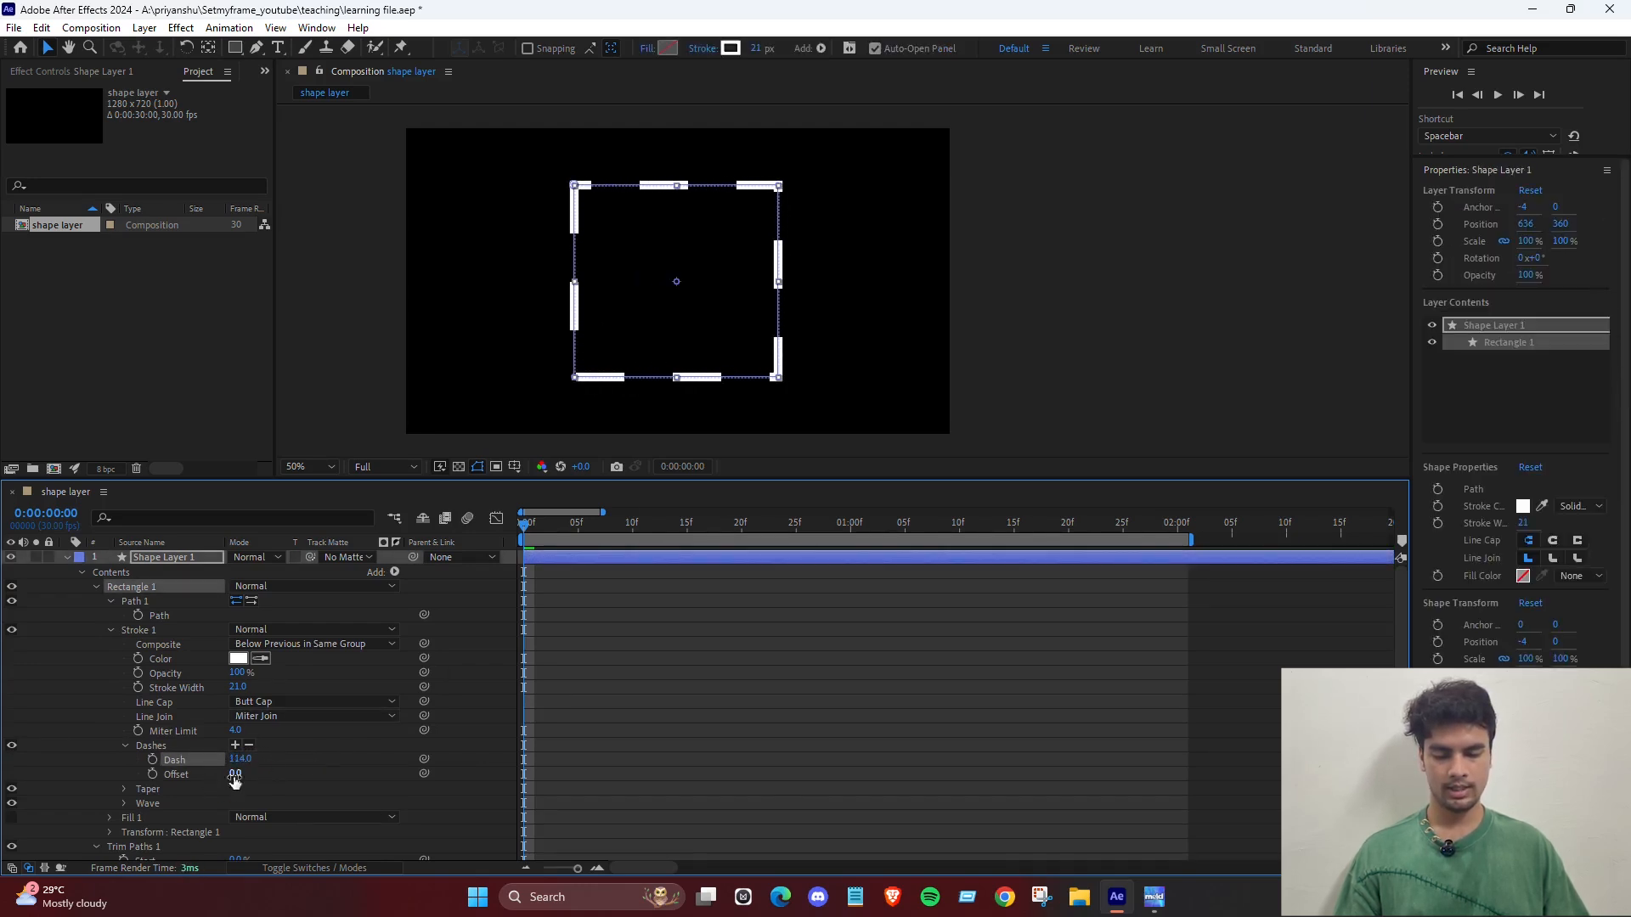
Set the square's stroke to Round Join and Round Cap.
{"action": "left_click", "coordinate": [280, 718]}
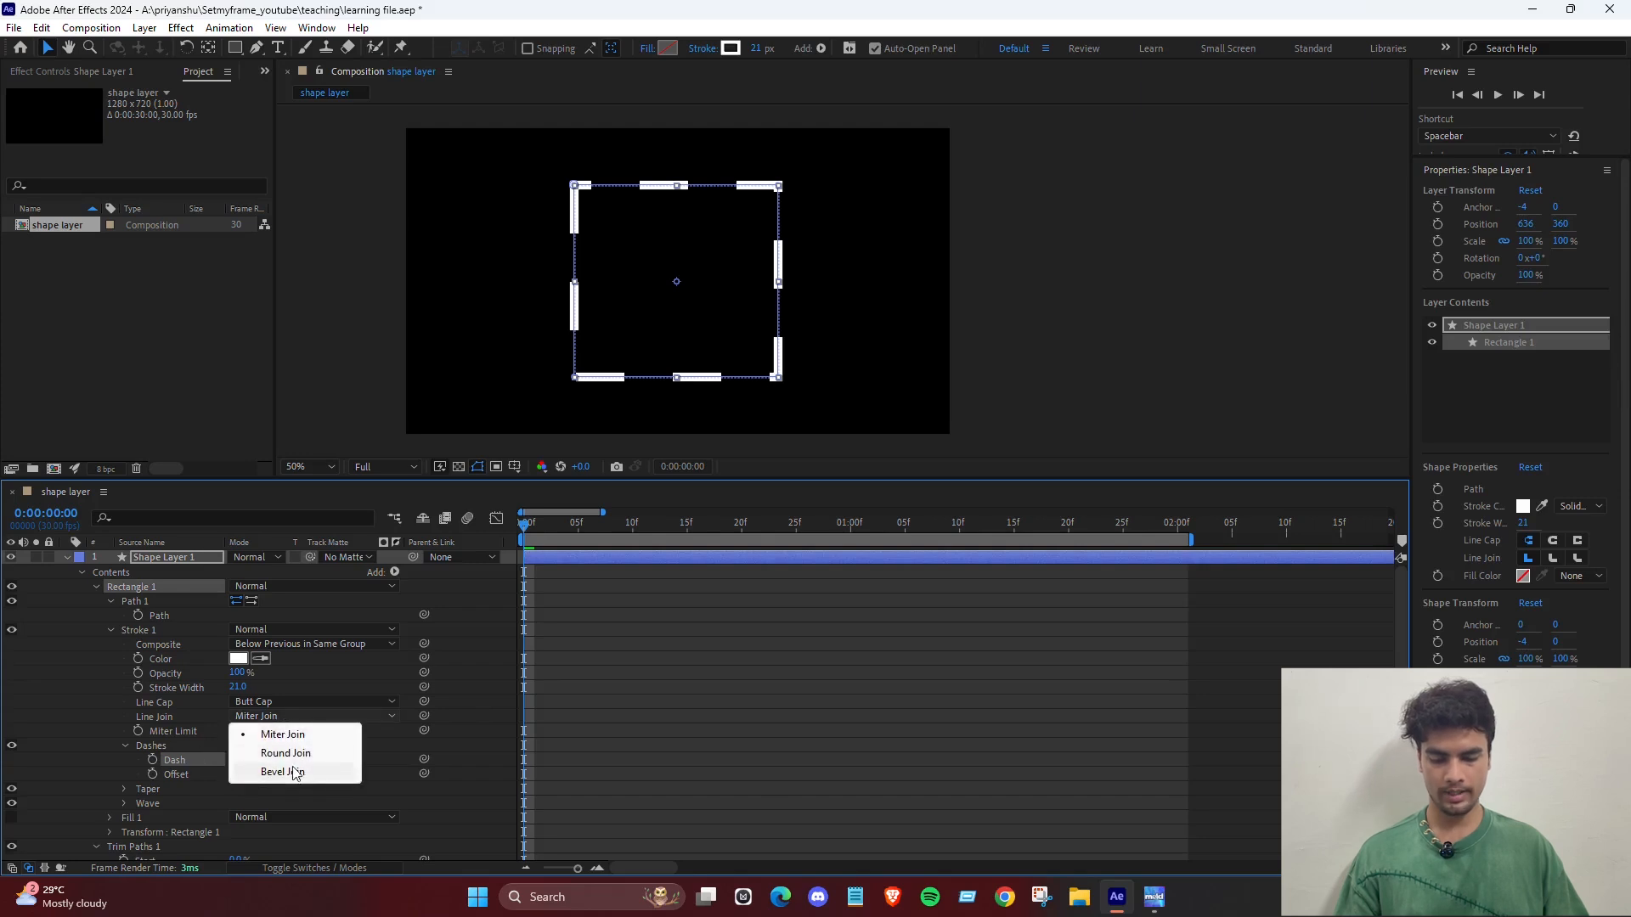
{"action": "left_click", "coordinate": [293, 752]}
{"action": "left_click", "coordinate": [291, 702]}
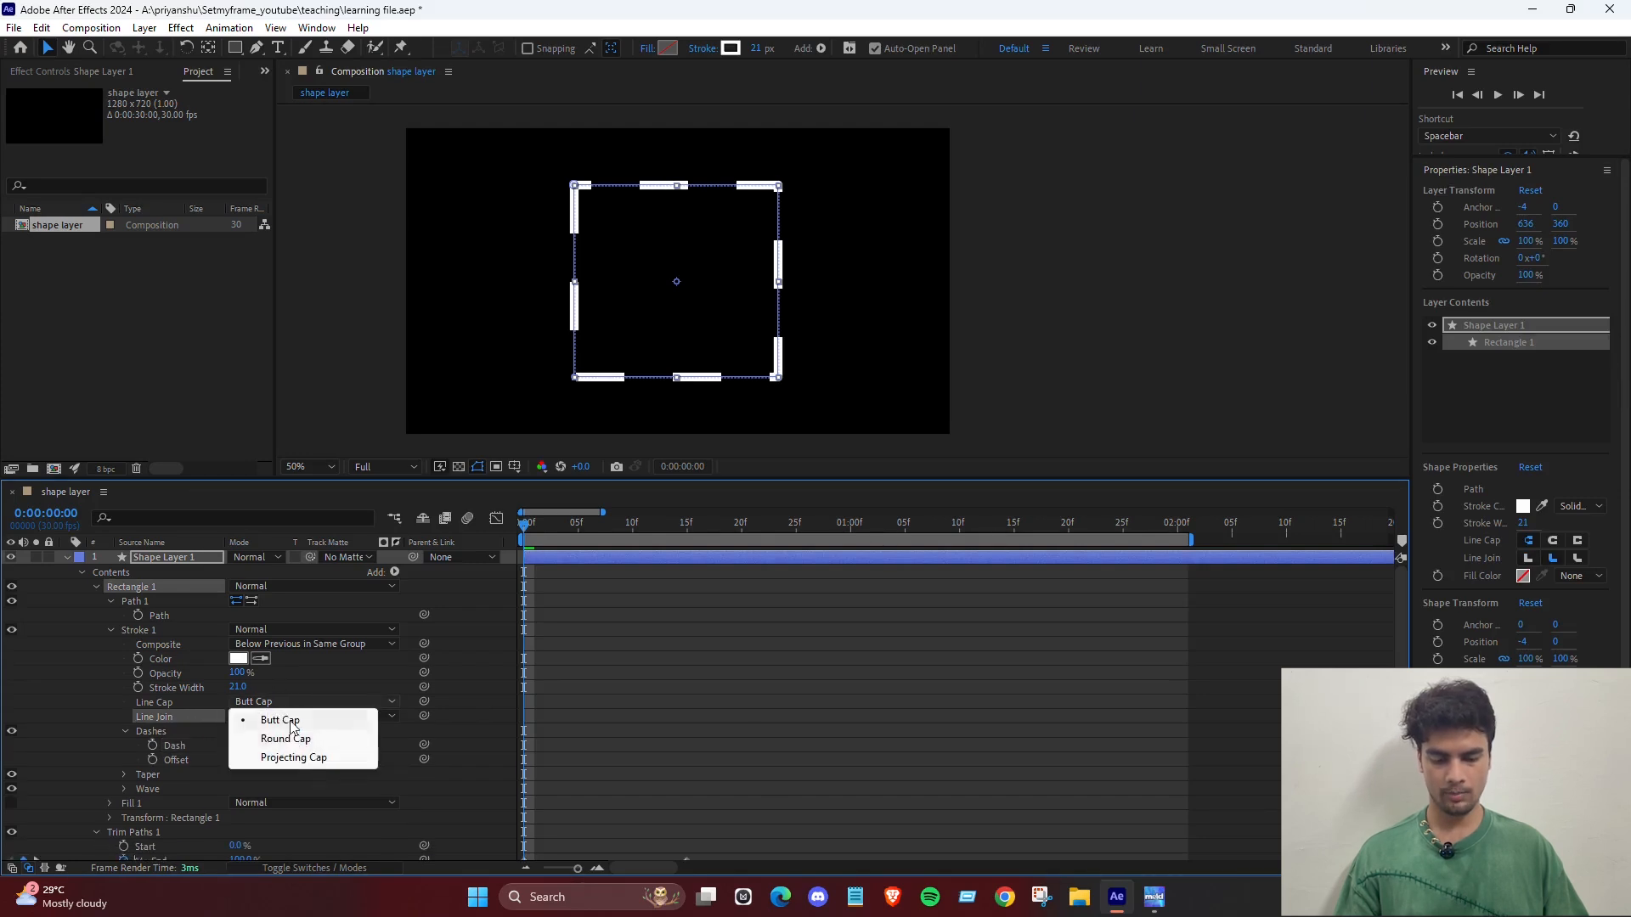
{"action": "left_click", "coordinate": [293, 740]}
{"action": "left_click", "coordinate": [630, 252]}
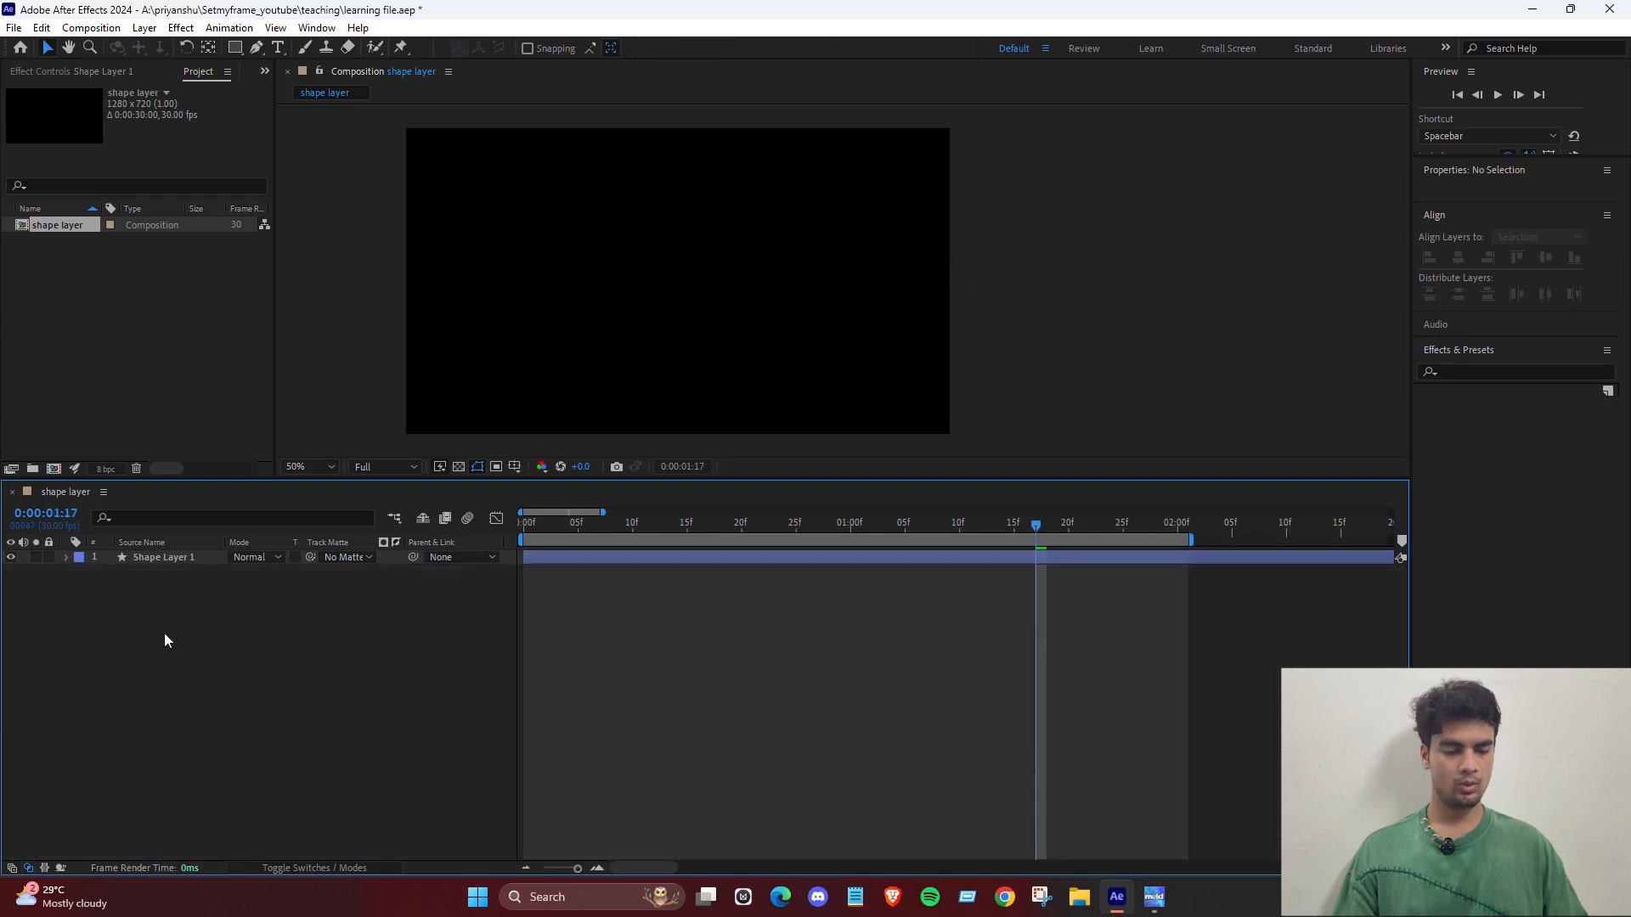
{"action": "left_click", "coordinate": [162, 562]}
{"action": "left_click", "coordinate": [382, 715]}
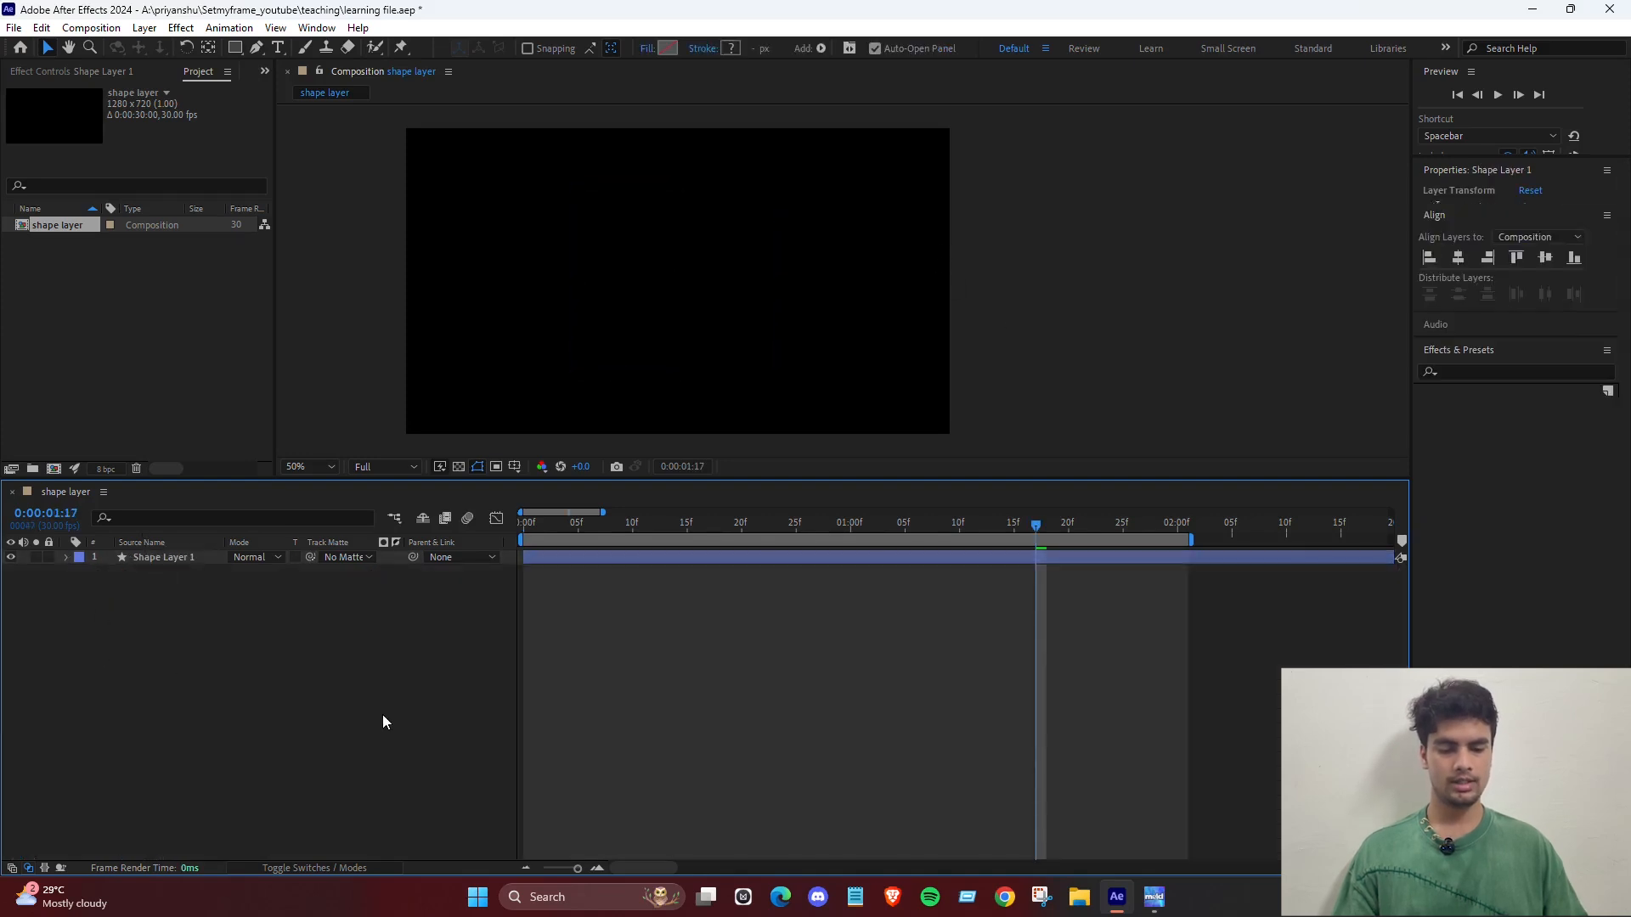